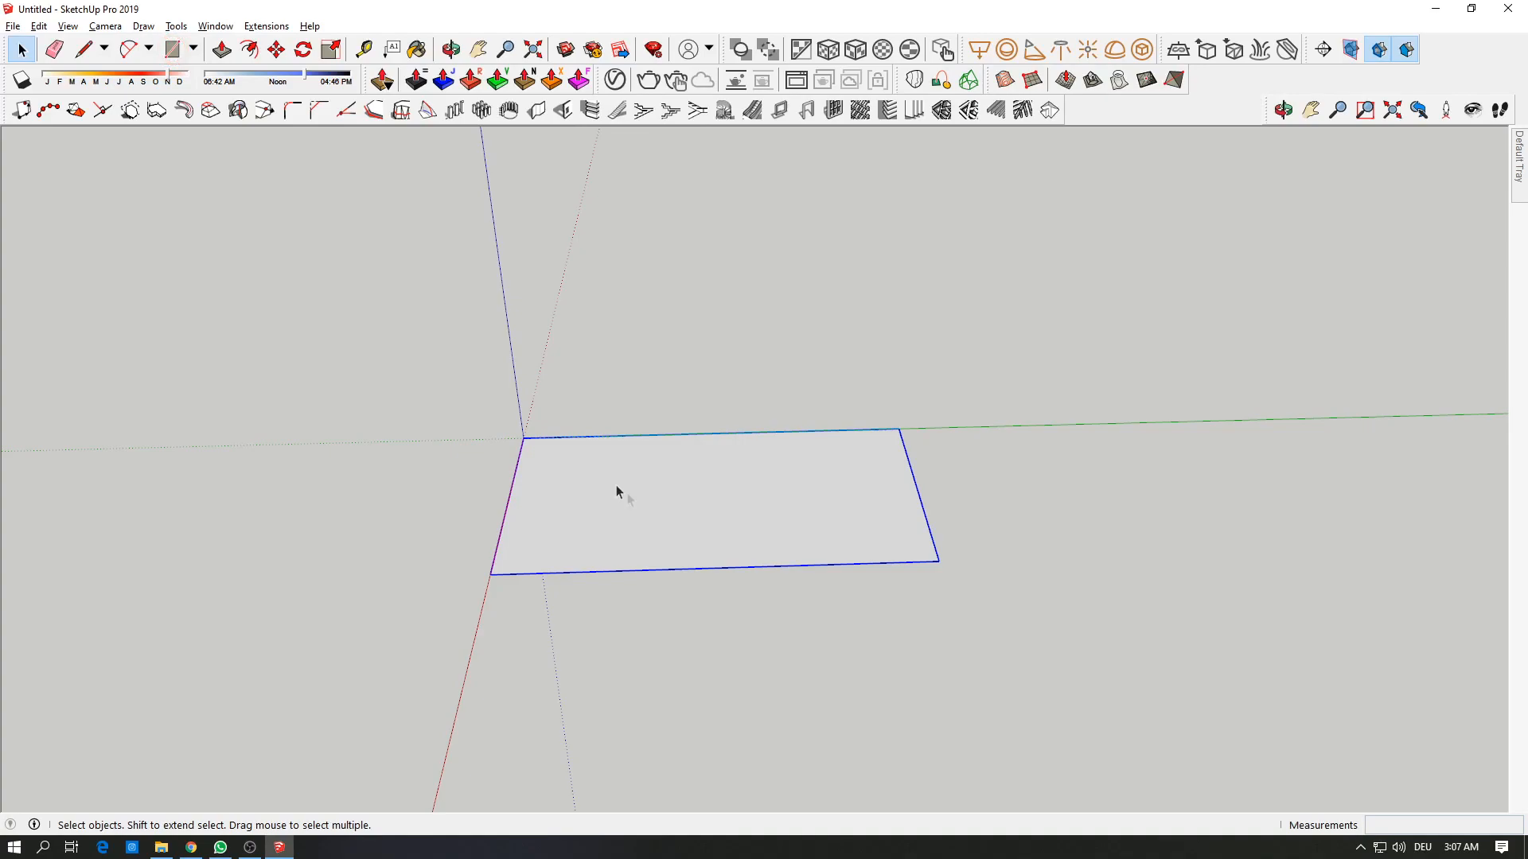
Step: Copy the rectangle along the green axis so that one copy adjoins each short side of the original
click(276, 49)
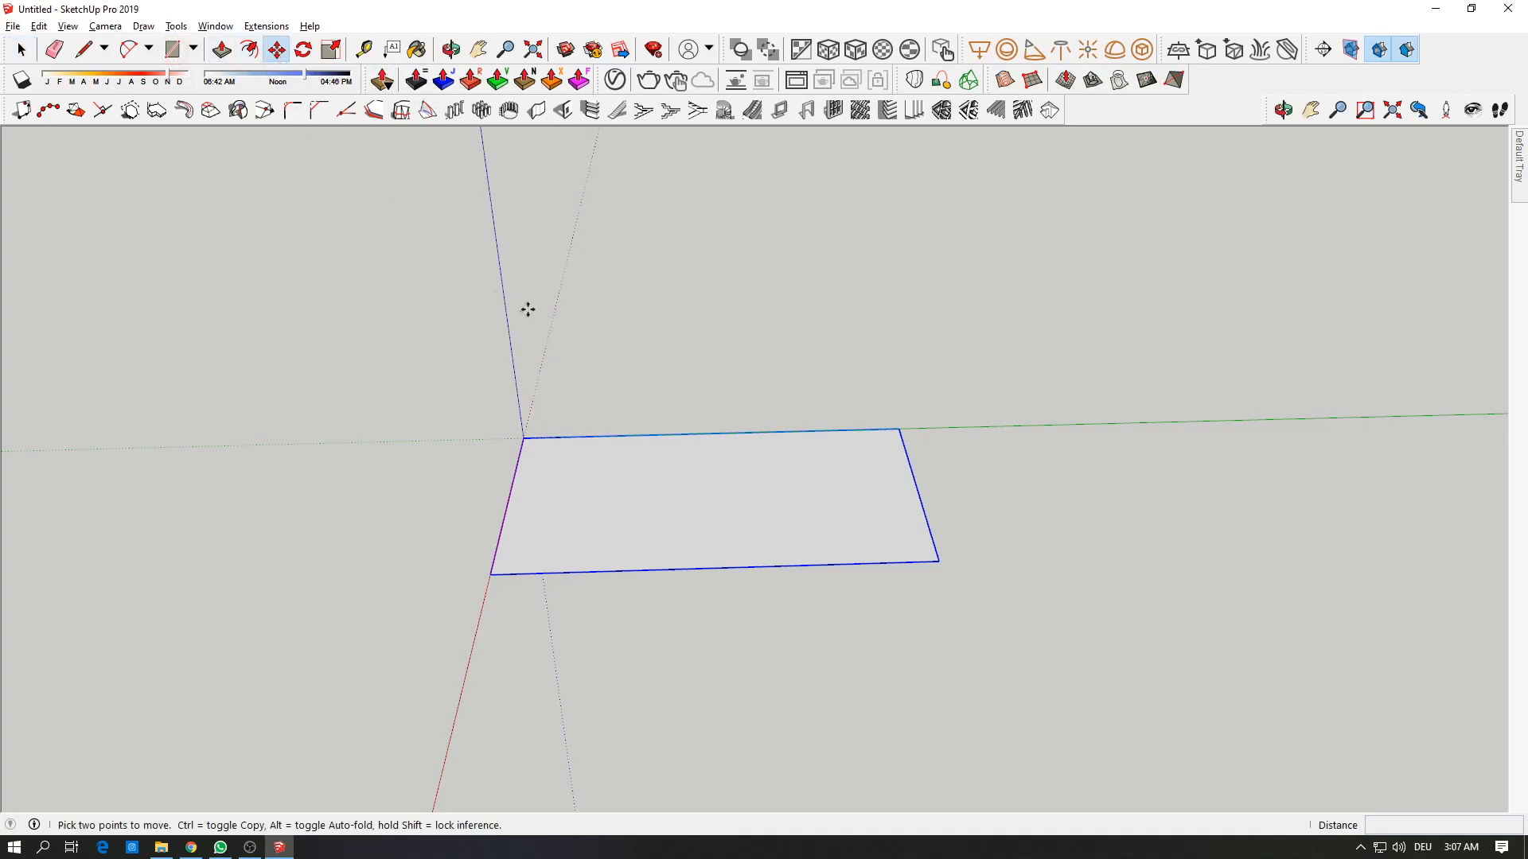
key(ctrl)
click(938, 561)
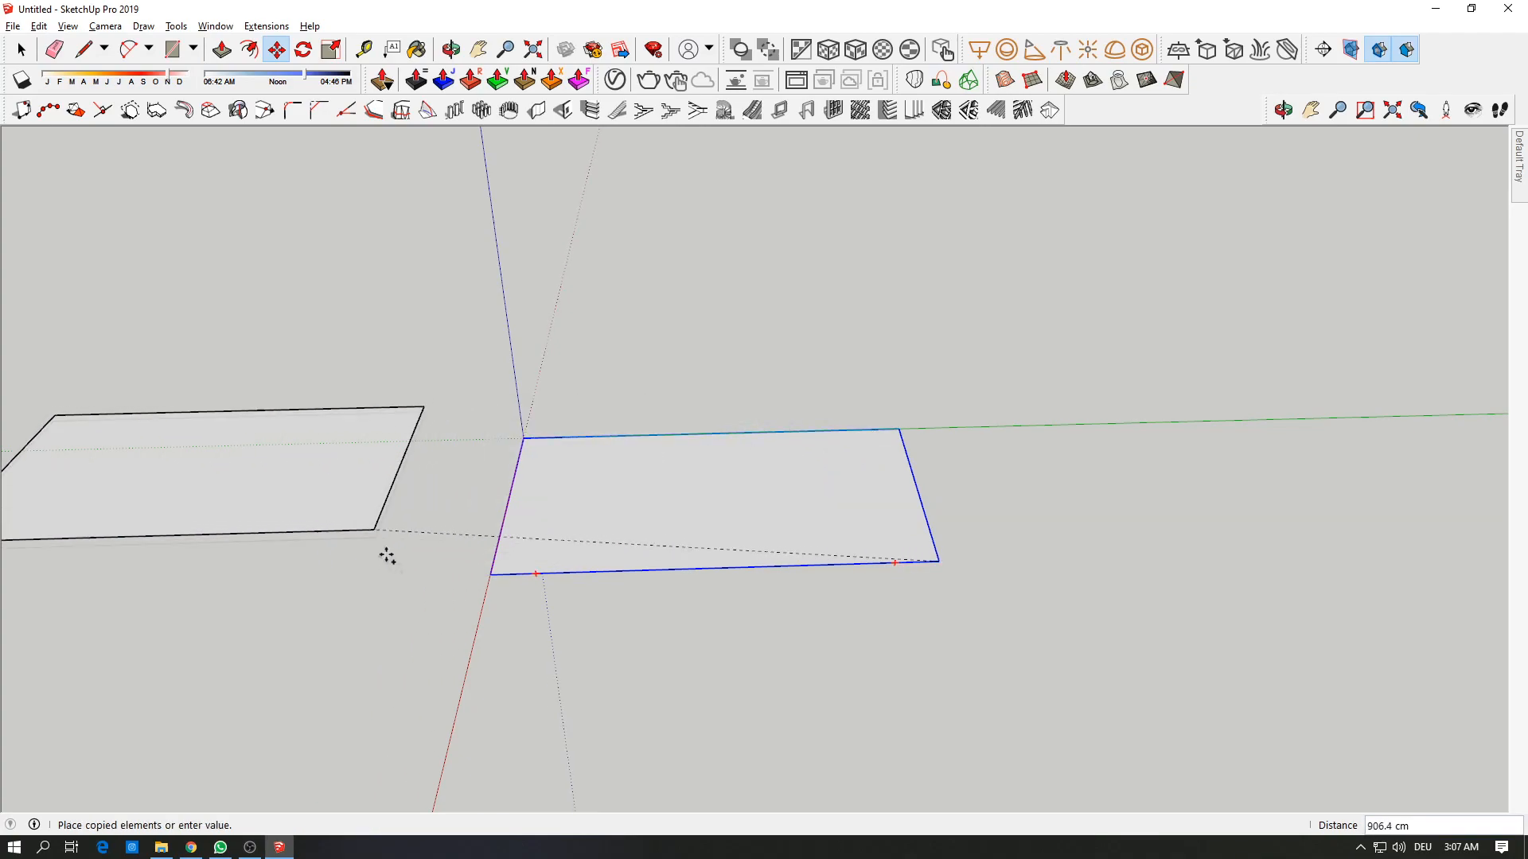
click(488, 575)
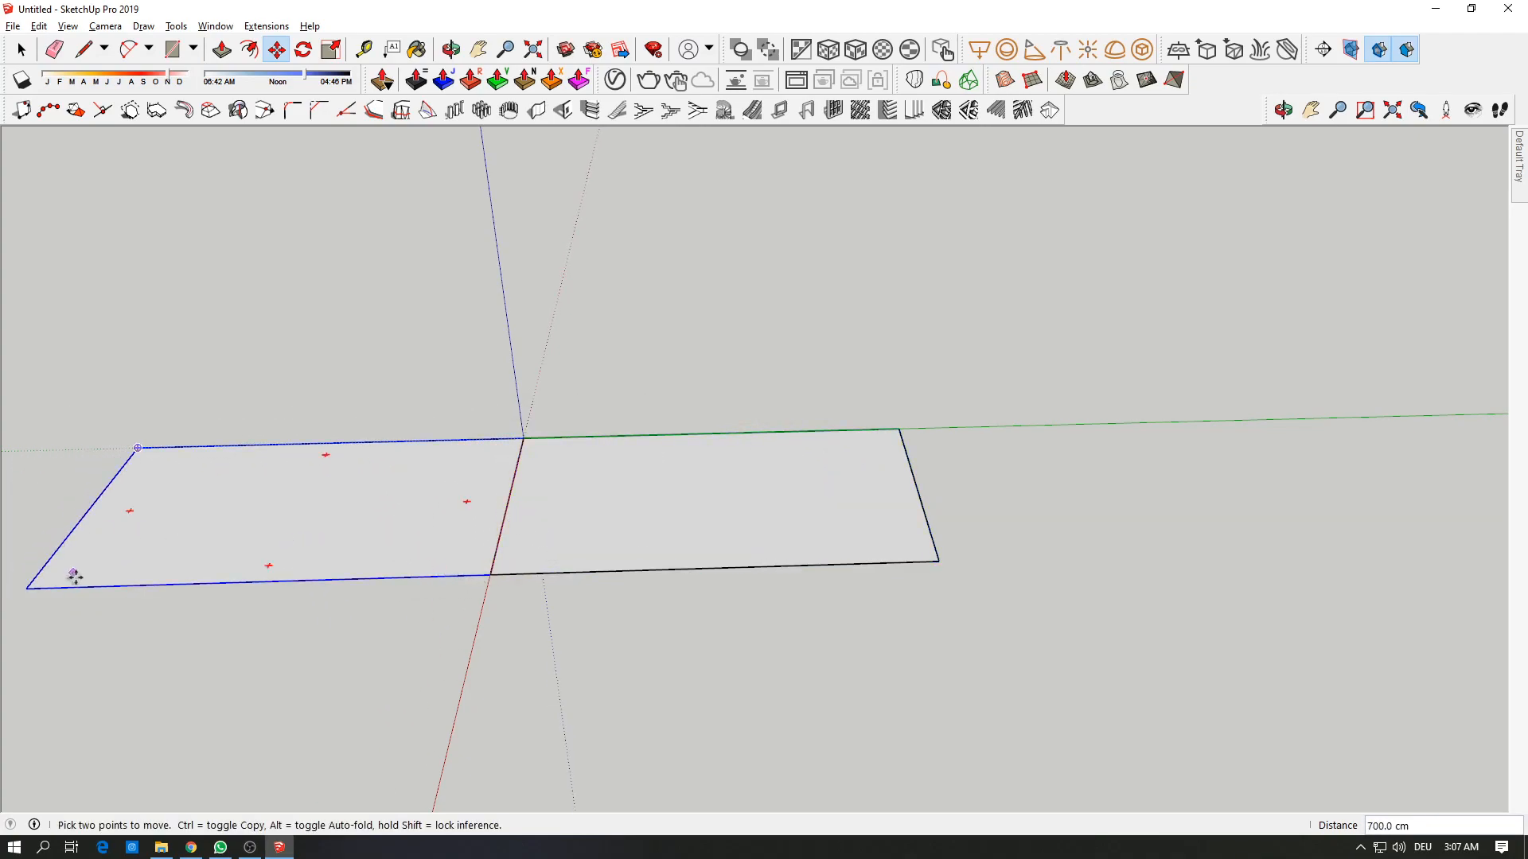
click(26, 590)
click(938, 559)
Step: Open the middle rectangle for editing and extrude its face upward by 250 cm
middle_drag(937, 560, 825, 468)
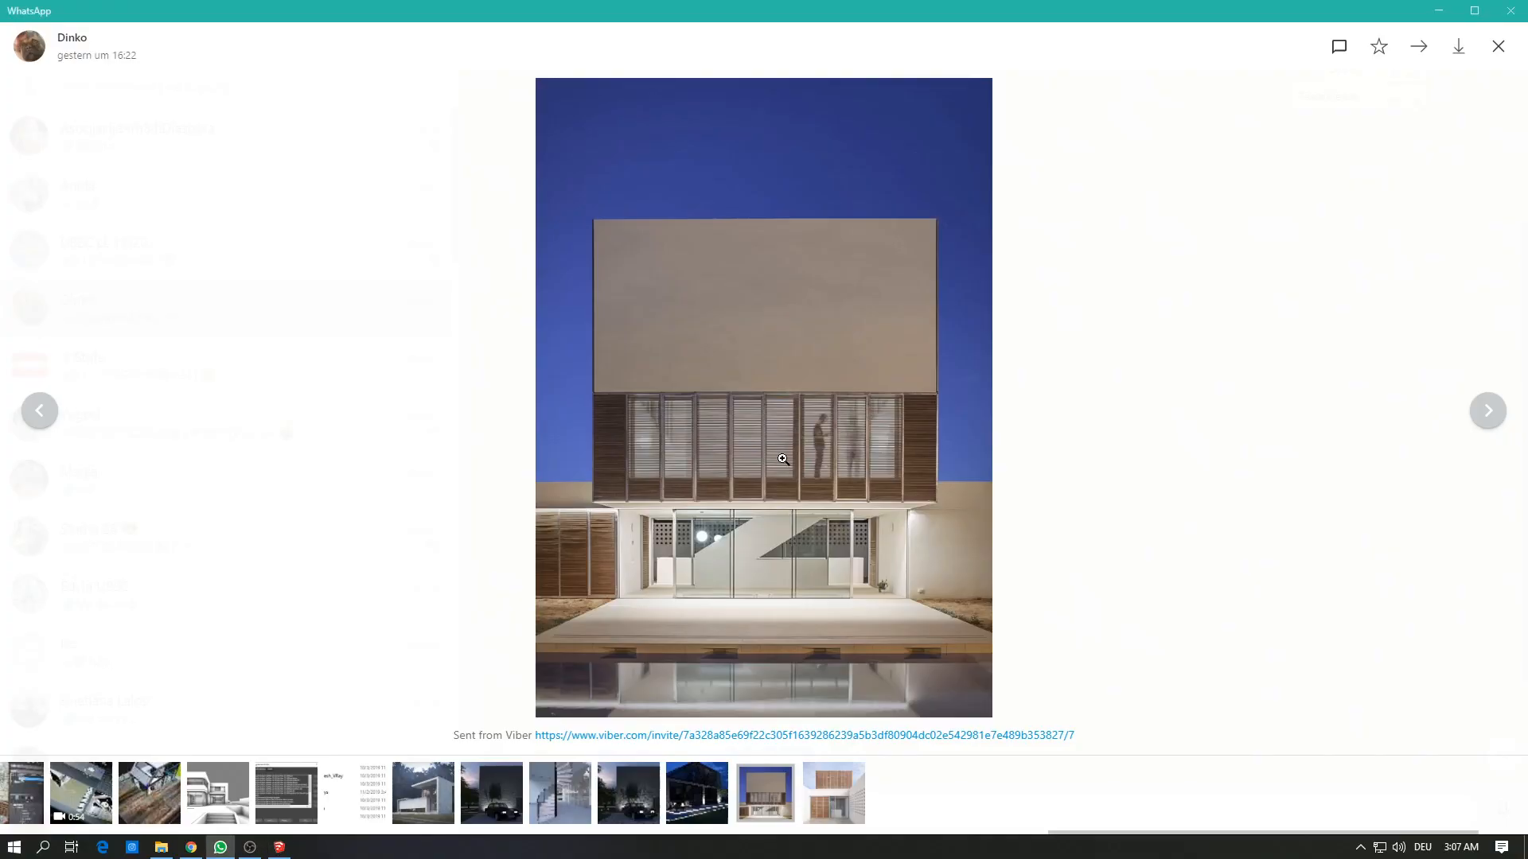
middle_drag(784, 461, 743, 489)
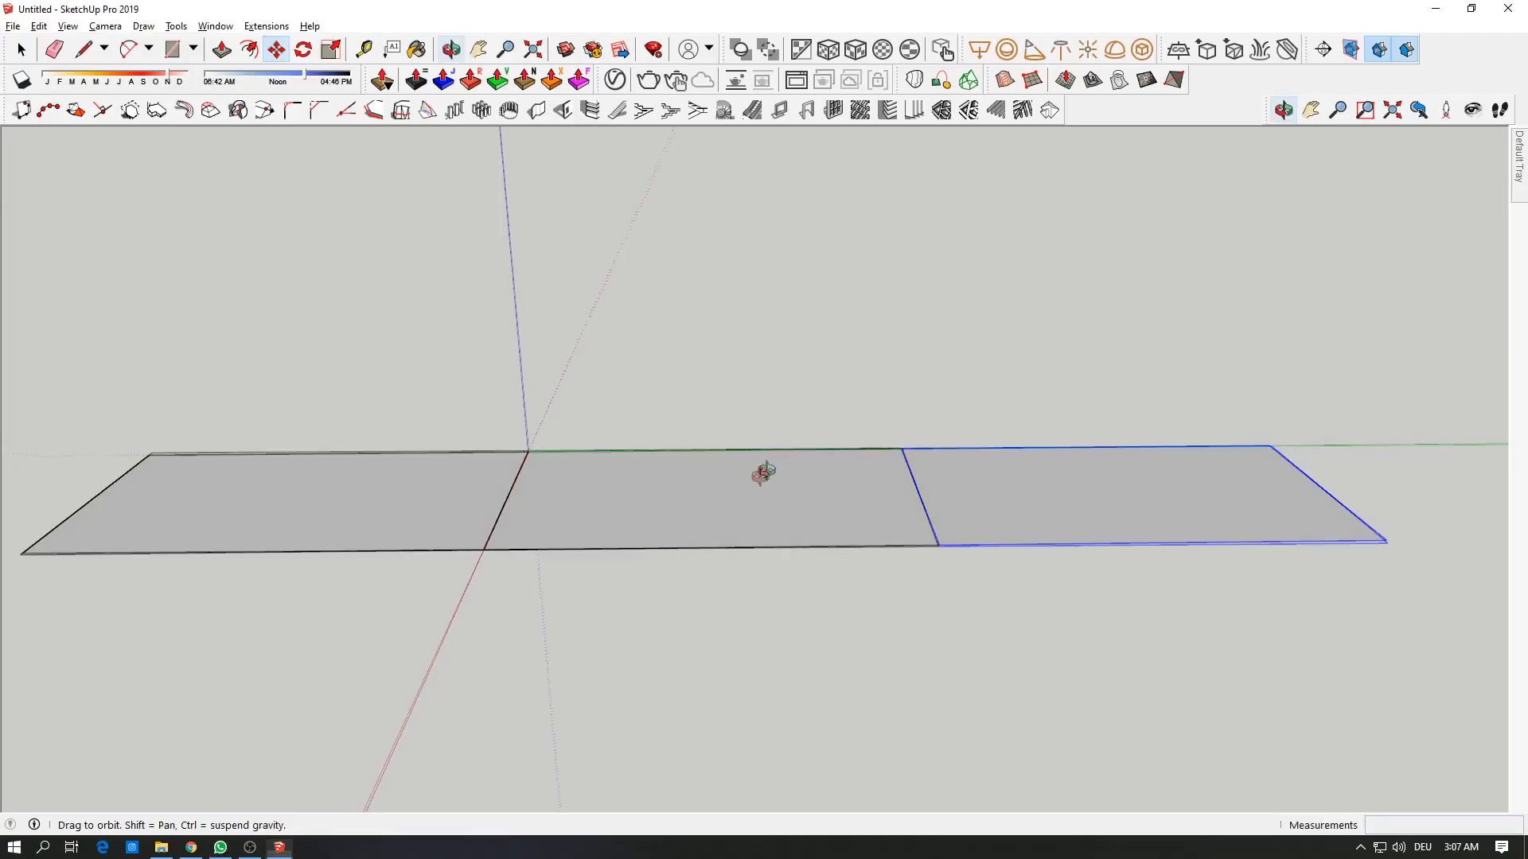
key(space)
double_click(744, 489)
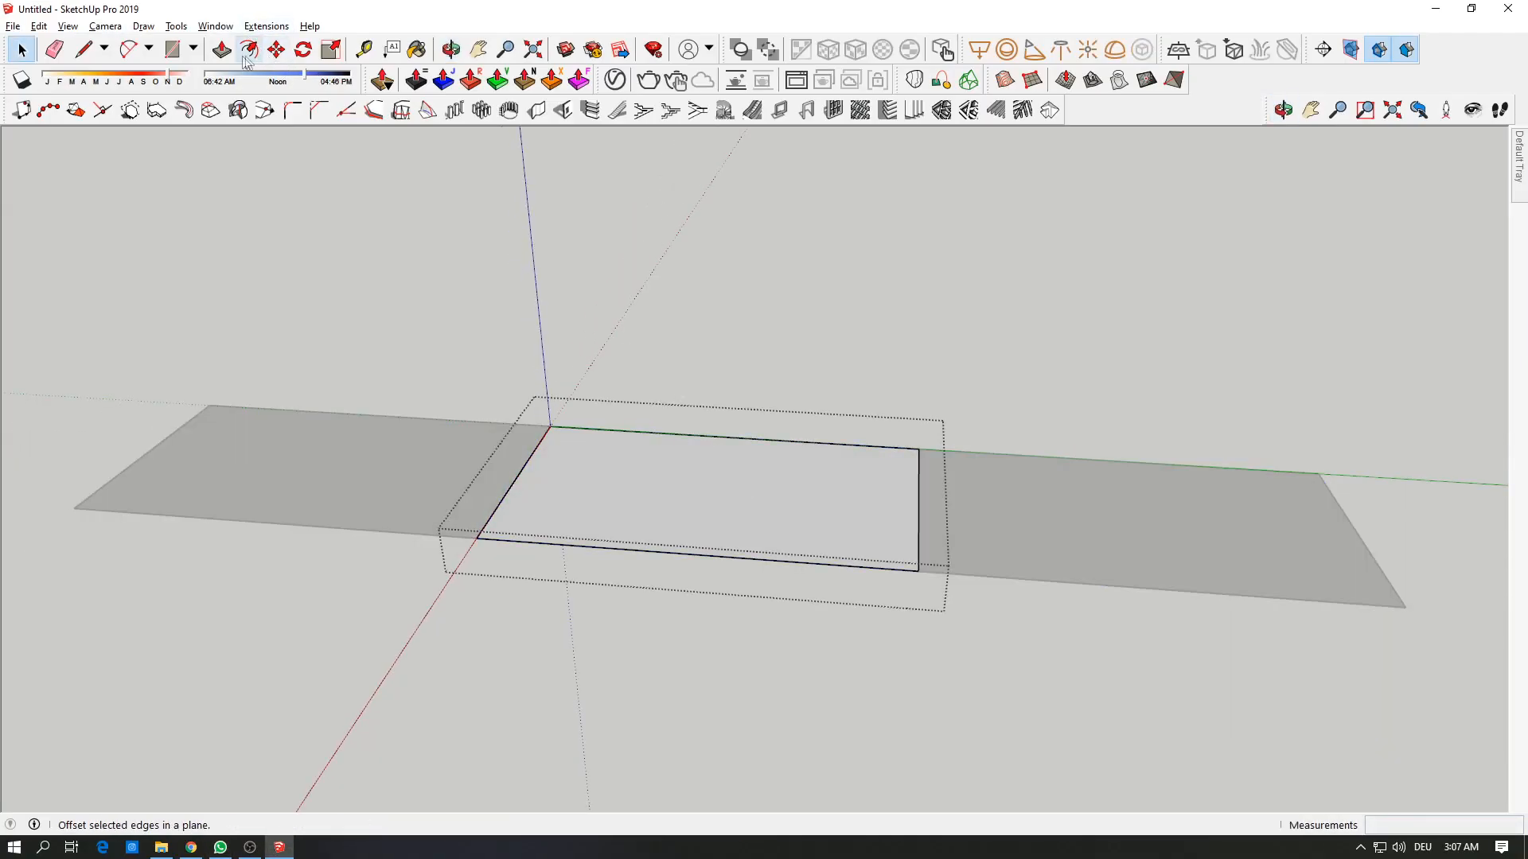
click(222, 50)
click(738, 532)
text(250)
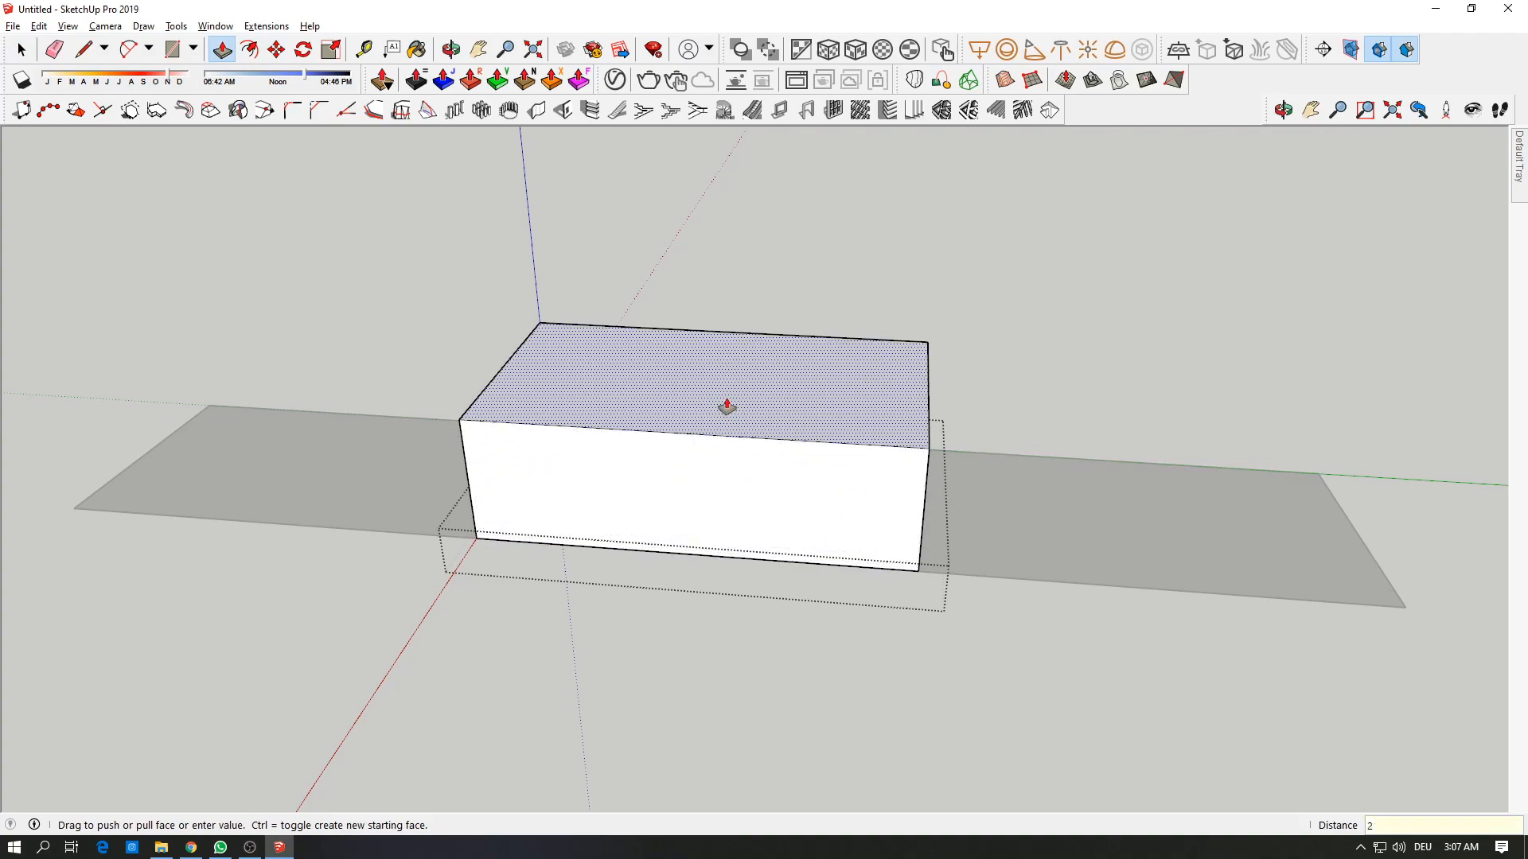
key(Return)
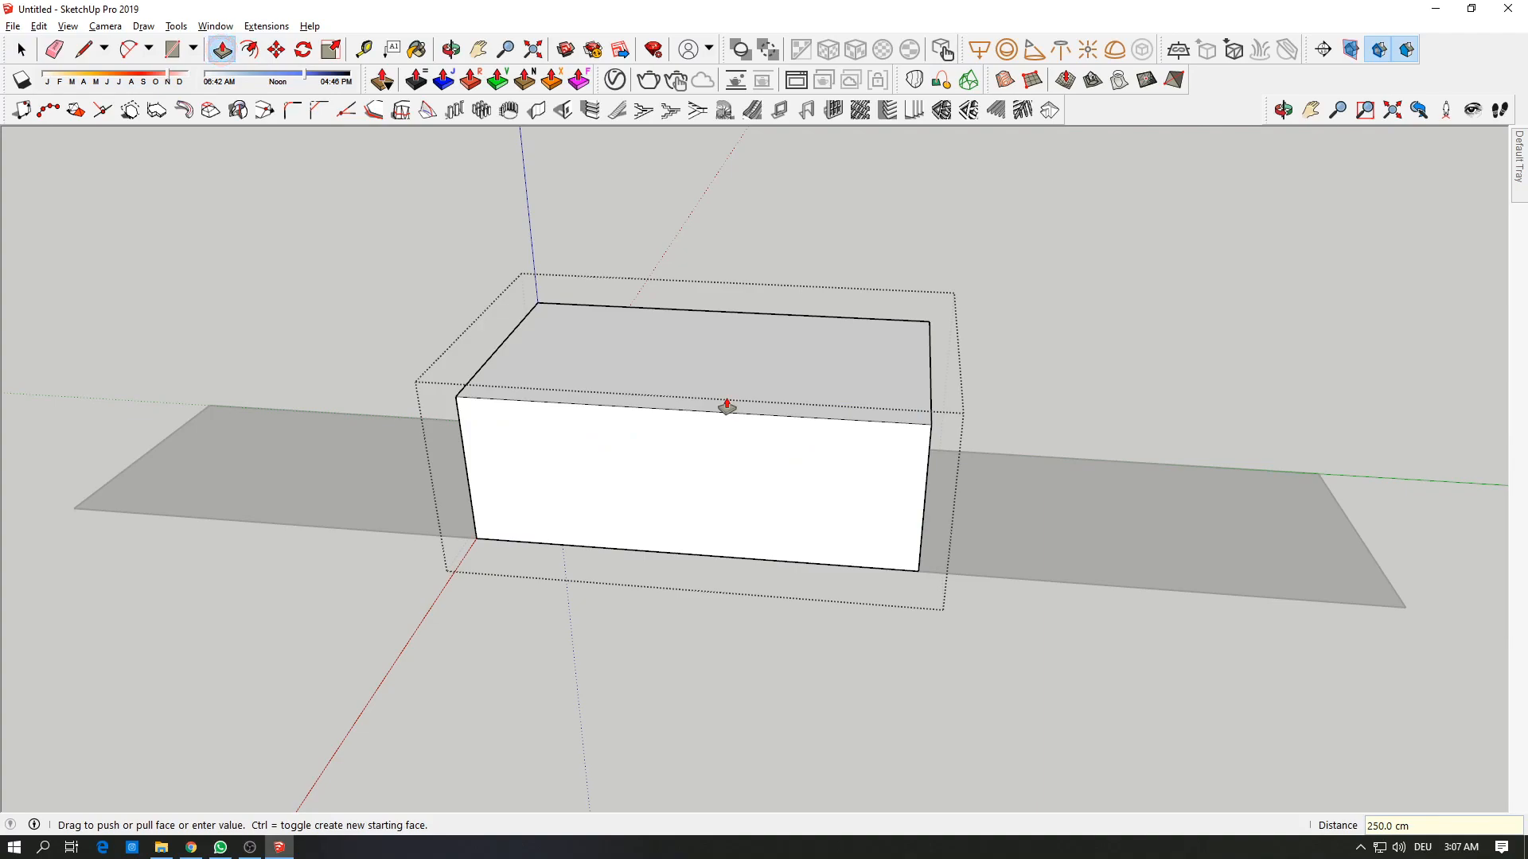
Step: Extrude the rectangle on the right end upward to 250 cm, level with the middle block
key(space)
double_click(1110, 496)
key(alt+Tab)
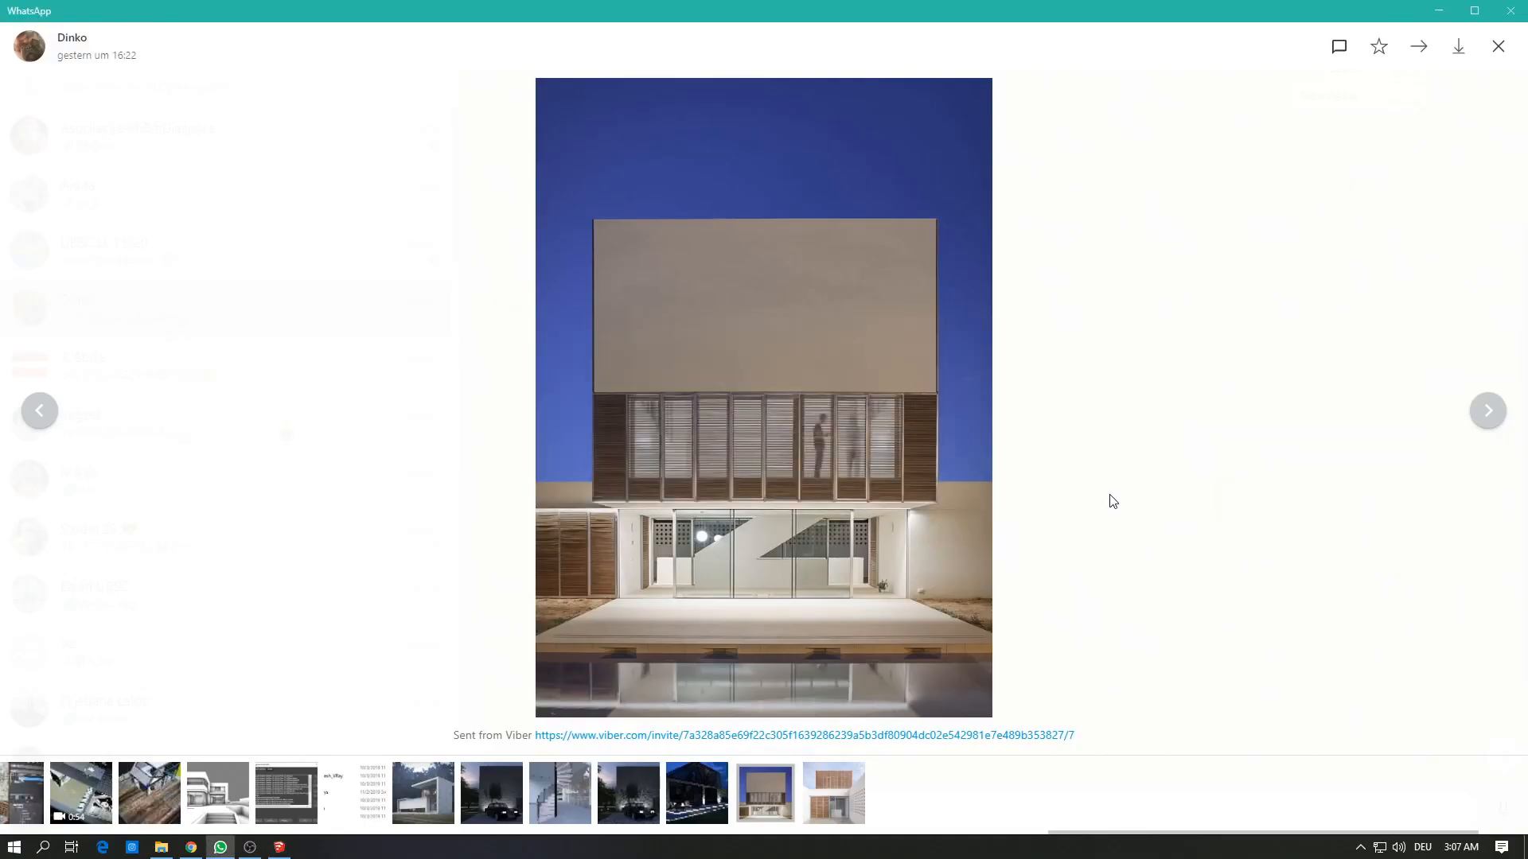
key(alt+Tab)
click(1112, 501)
key(p)
click(1219, 520)
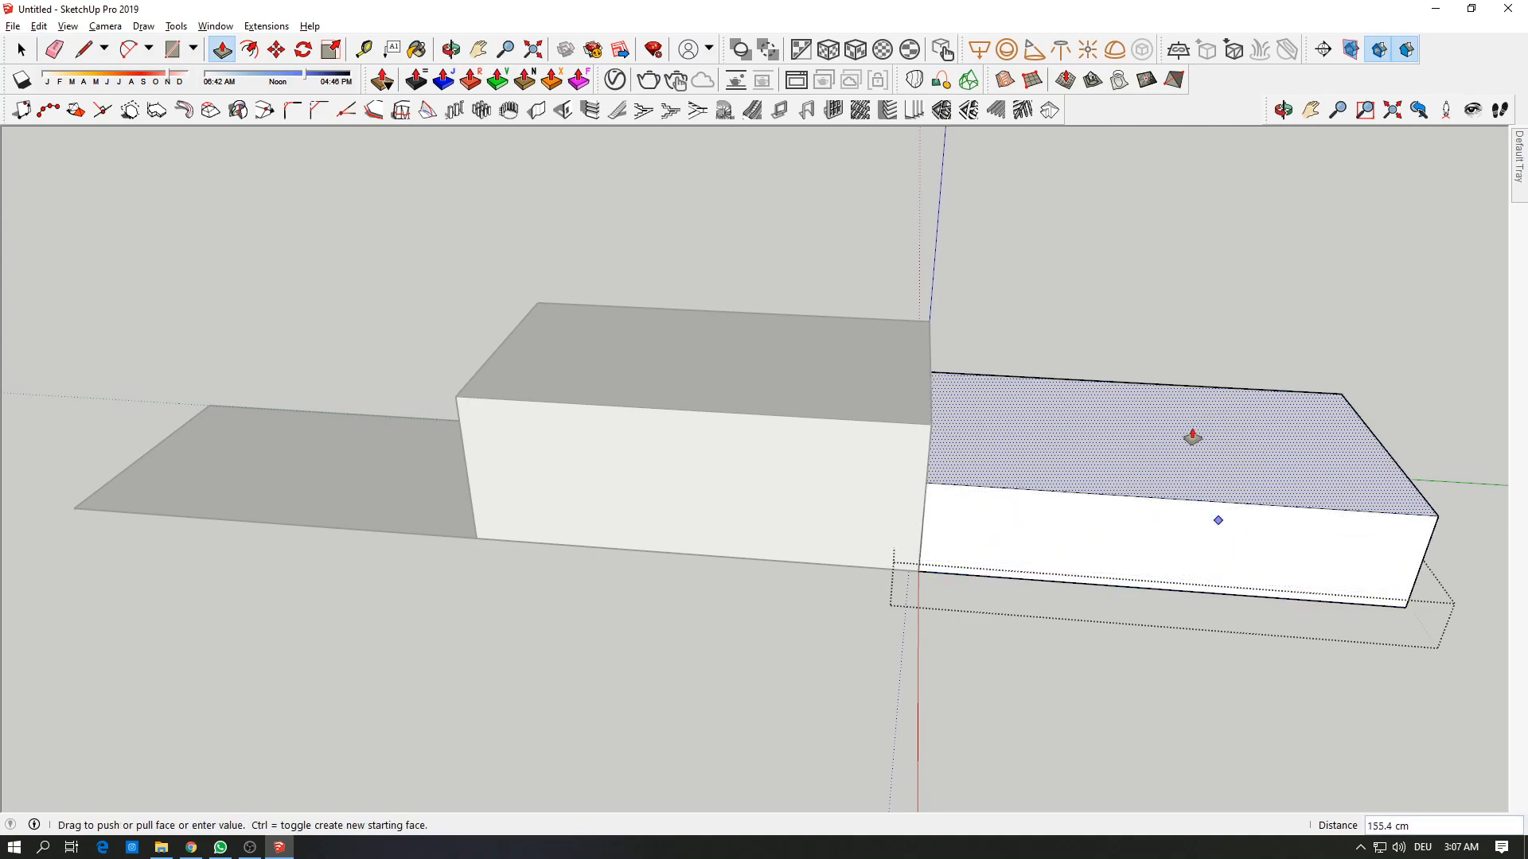
click(1192, 436)
Step: Extrude the remaining flat rectangle on the left end upward to the height of the neighbouring blocks
middle_drag(1258, 423, 1002, 457)
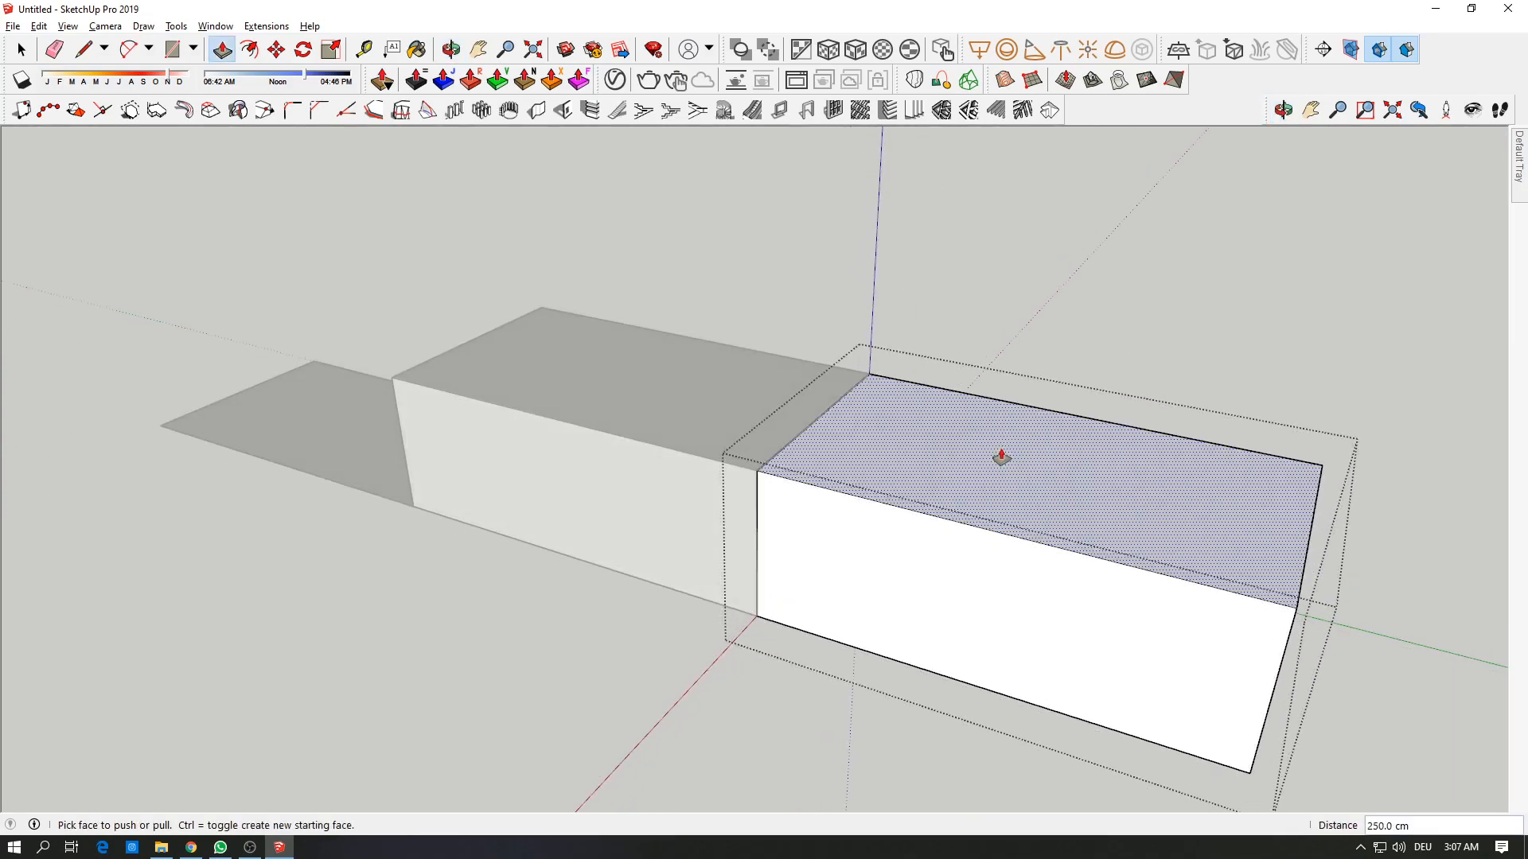
key(space)
click(641, 467)
shift+middle_drag(384, 449, 609, 450)
double_click(543, 428)
key(p)
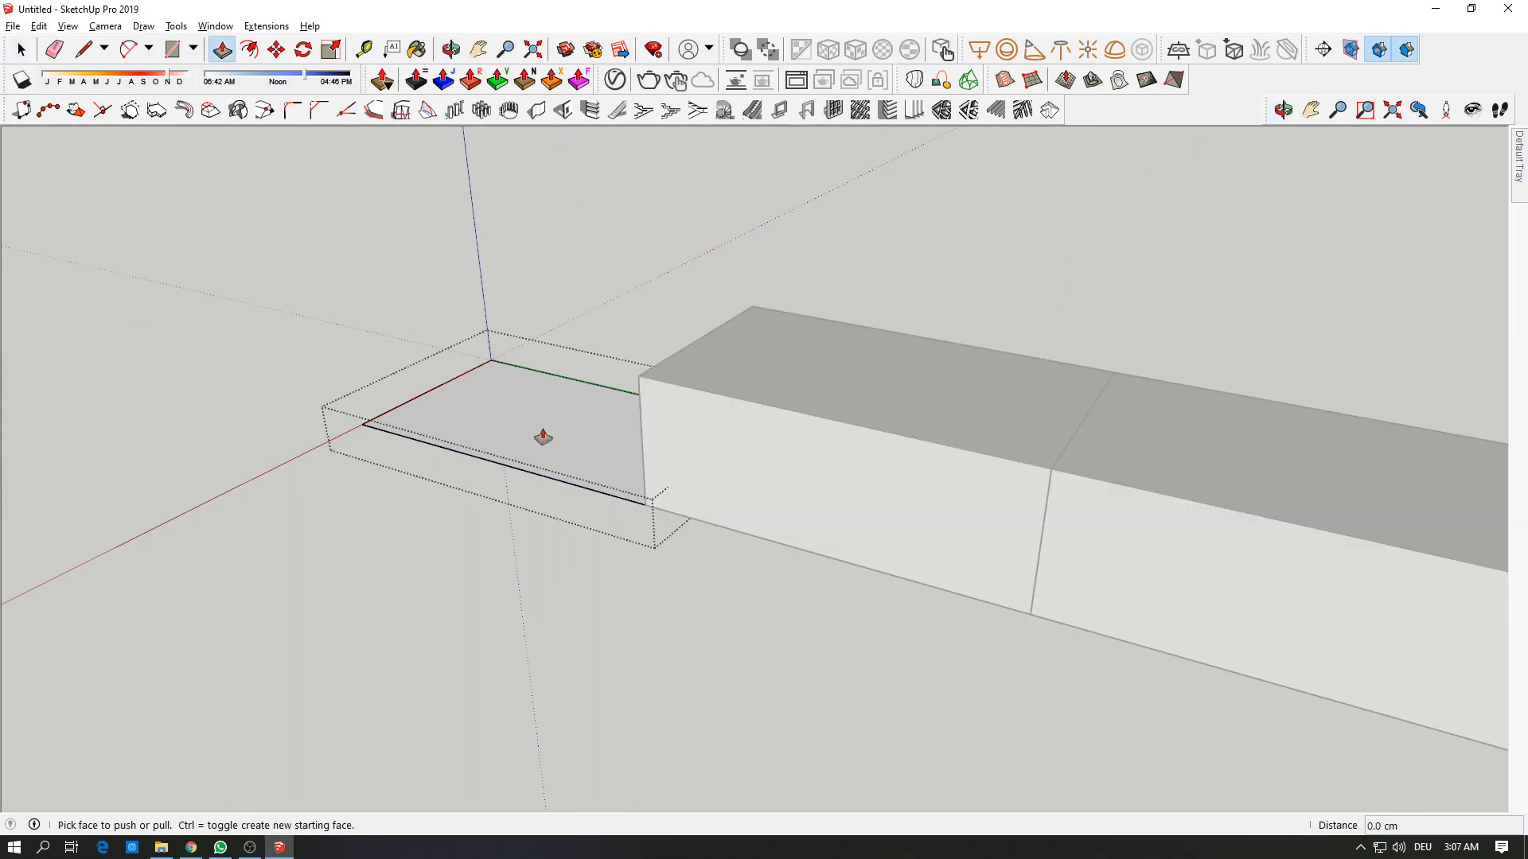
click(546, 433)
click(1379, 470)
Step: Draw a 700 × 400 cm rectangle covering the top of the right-hand block and make it a group
middle_drag(1130, 483, 1066, 485)
key(space)
click(977, 408)
key(r)
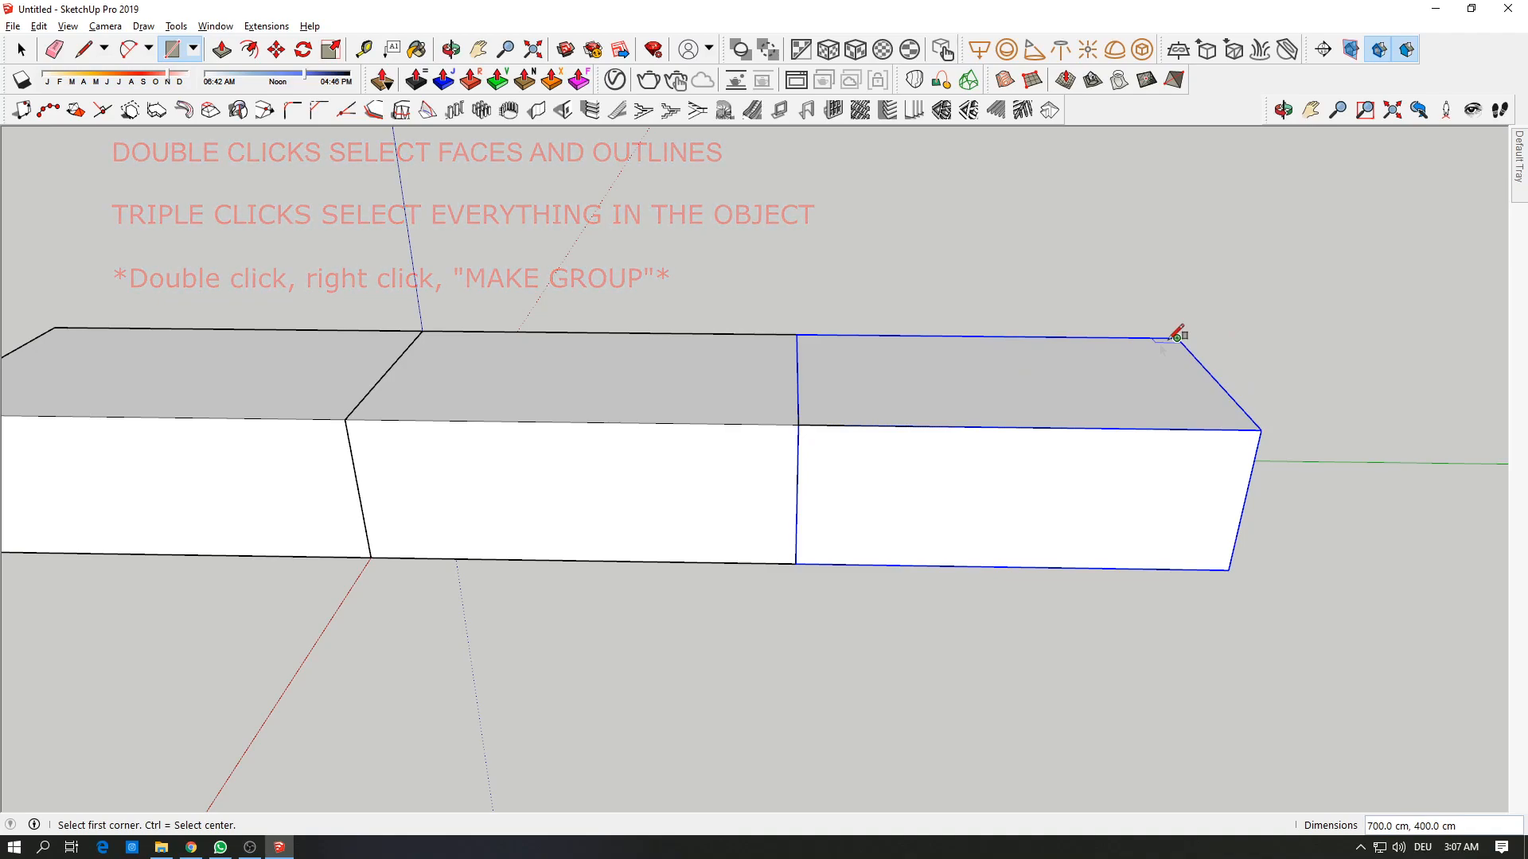
key(space)
double_click(1109, 382)
right_click(1097, 388)
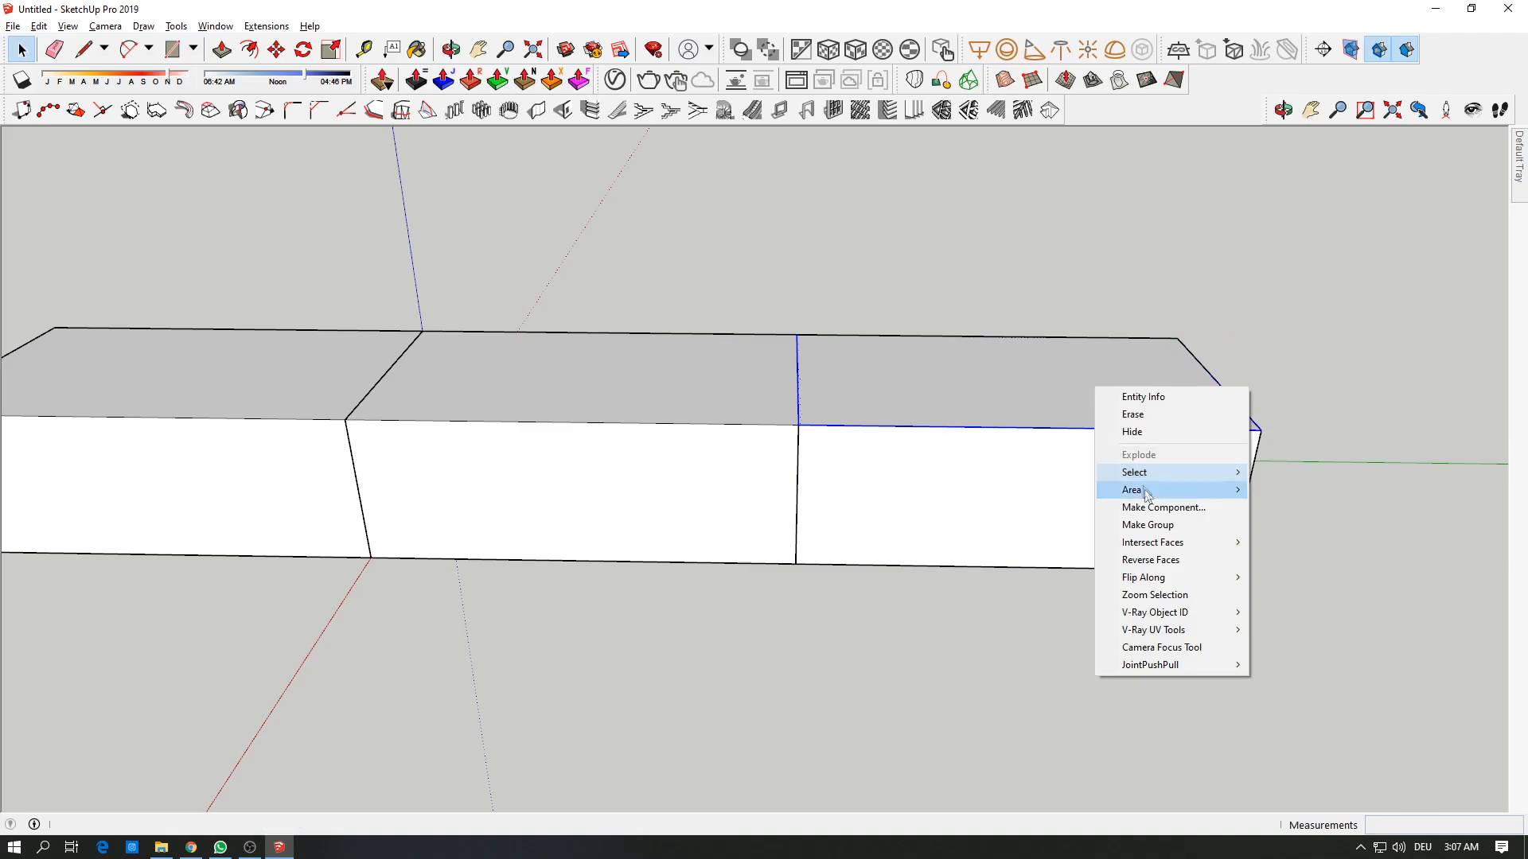
click(1154, 526)
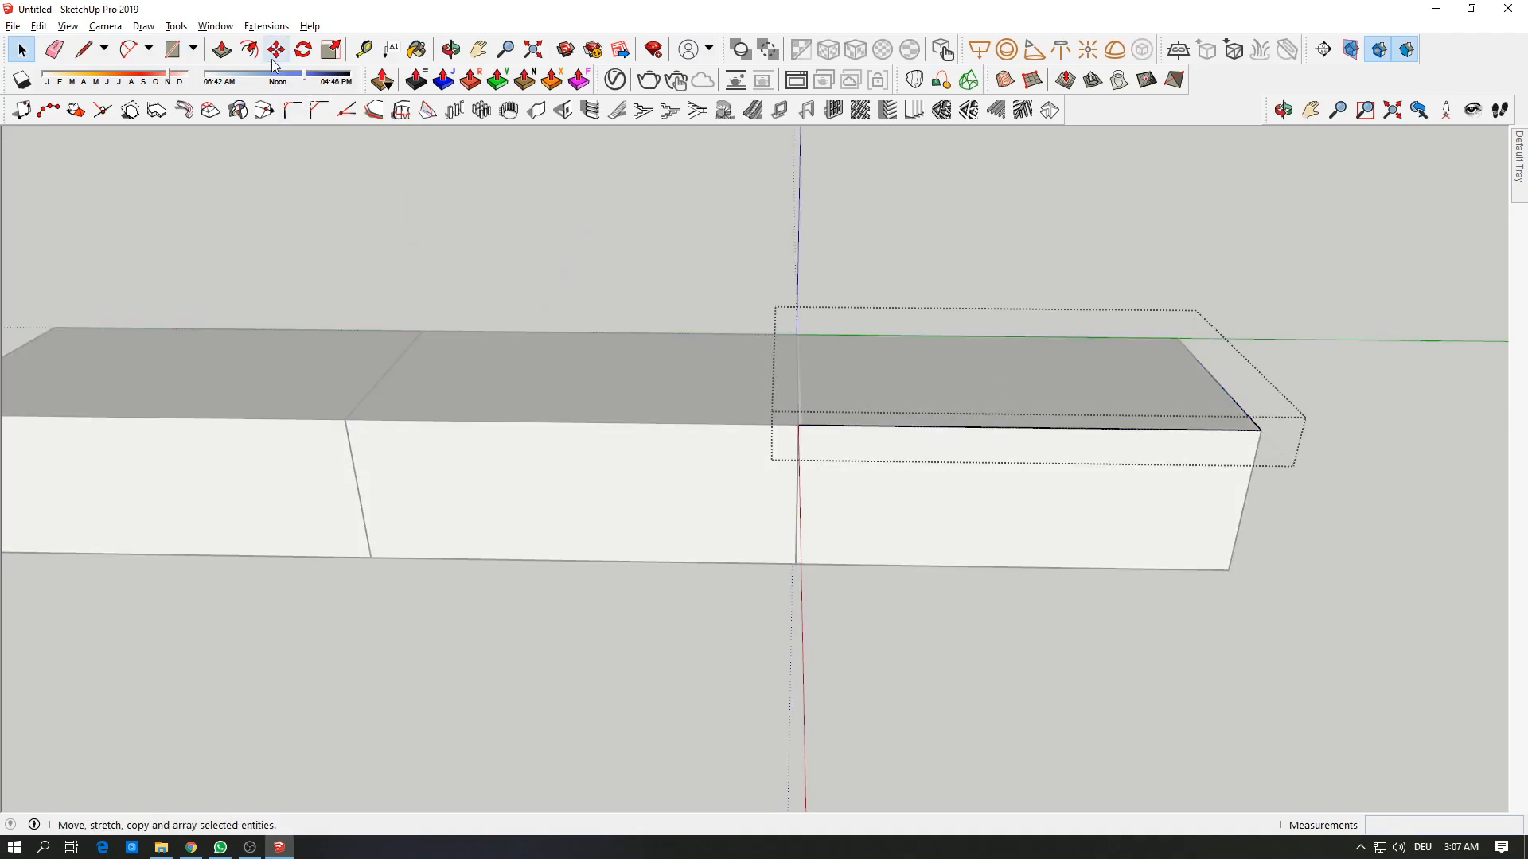
Step: Extrude the grouped rectangle on the right-hand block upward by about 92 cm and close the group
key(p)
drag(1000, 402, 1000, 350)
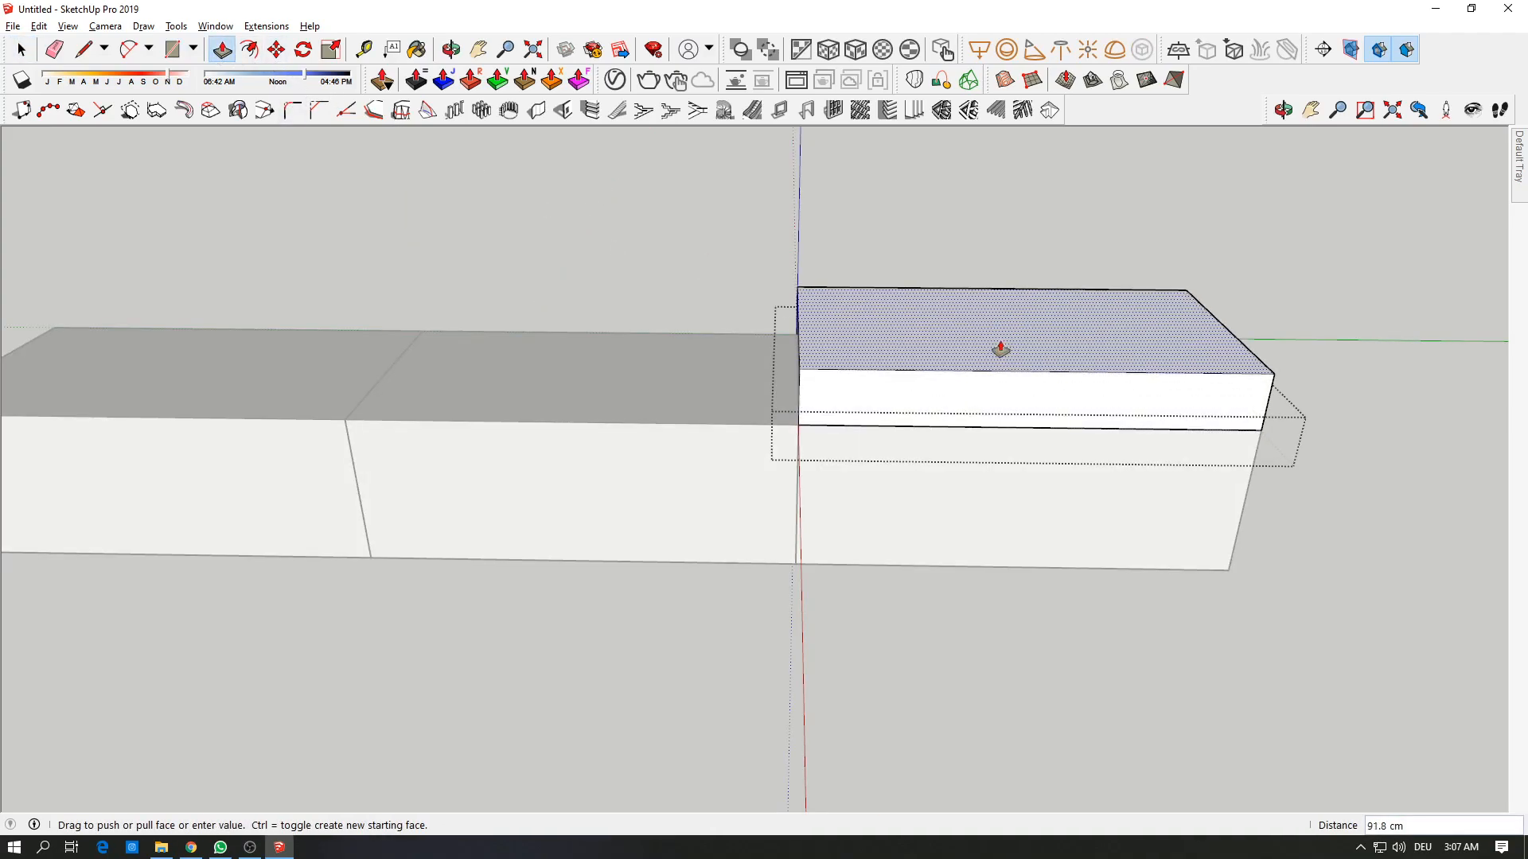
key(alt+Tab)
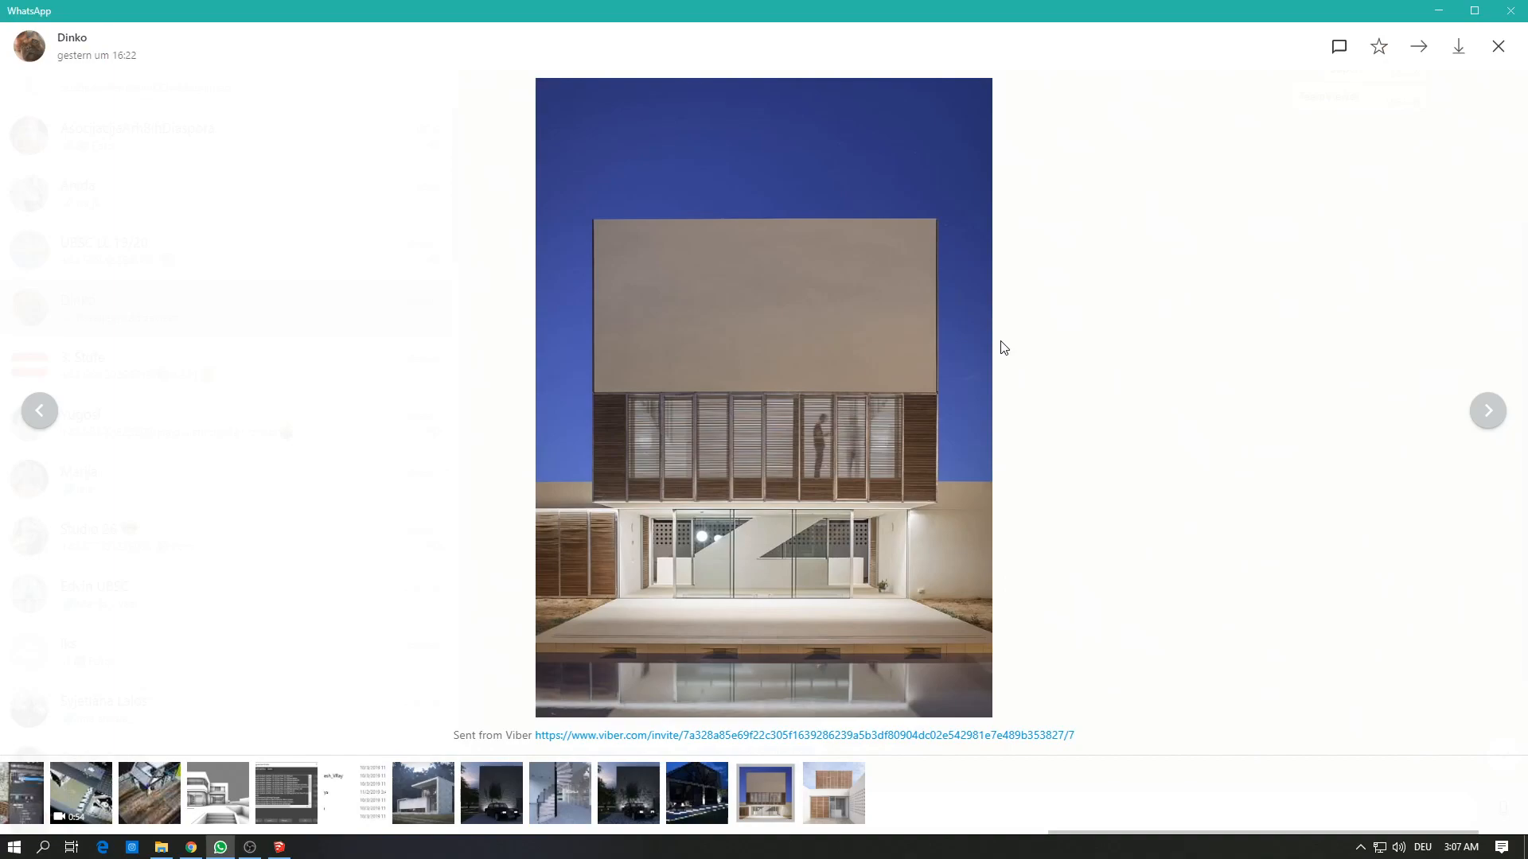
key(alt+Tab)
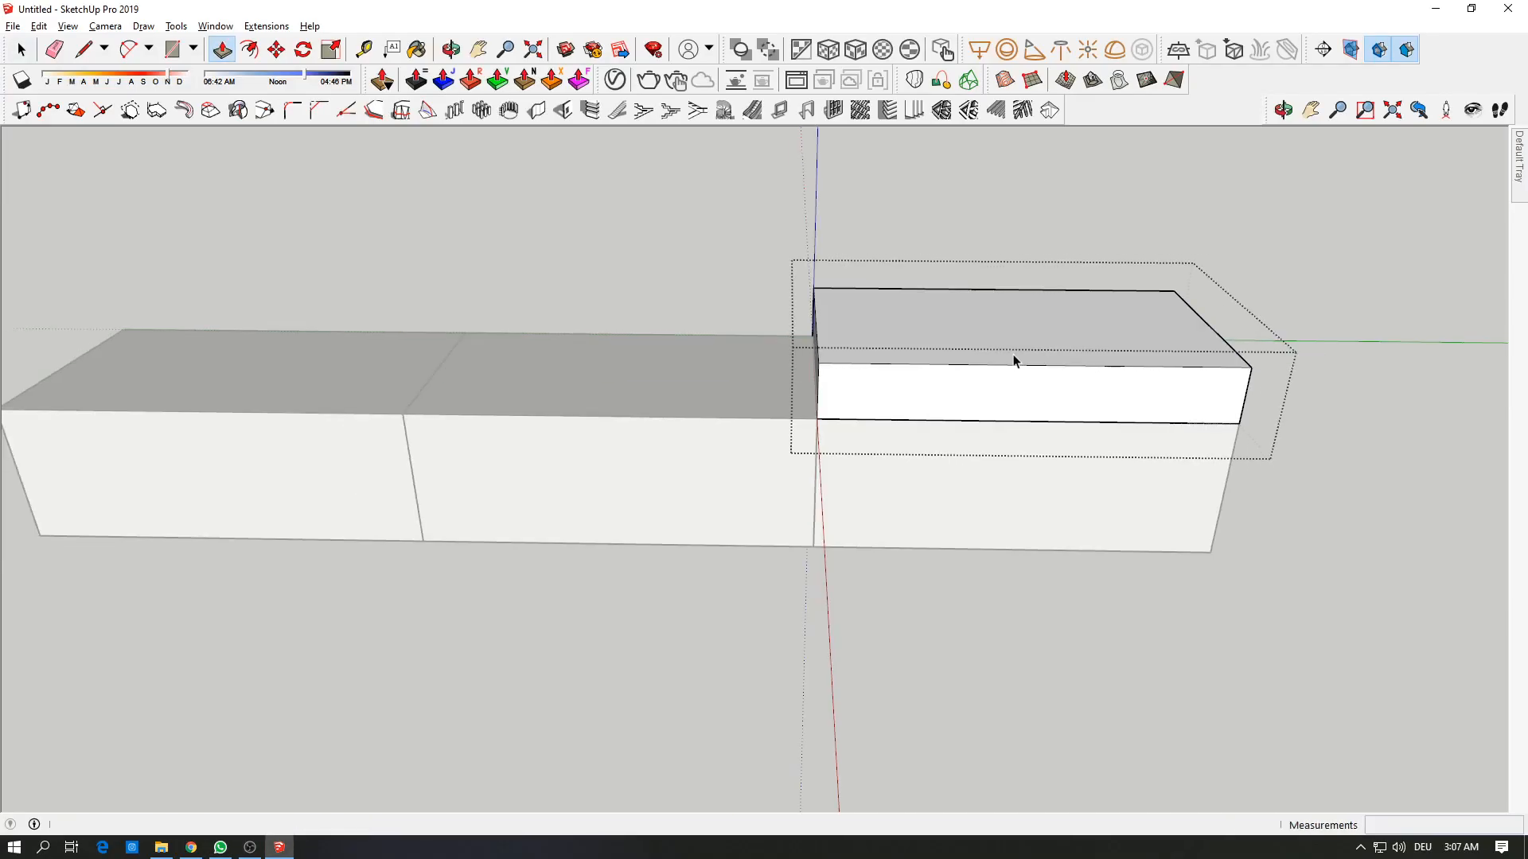
key(space)
click(522, 228)
Step: Copy the upper box from the right-hand block onto the top of the left-hand block
click(276, 51)
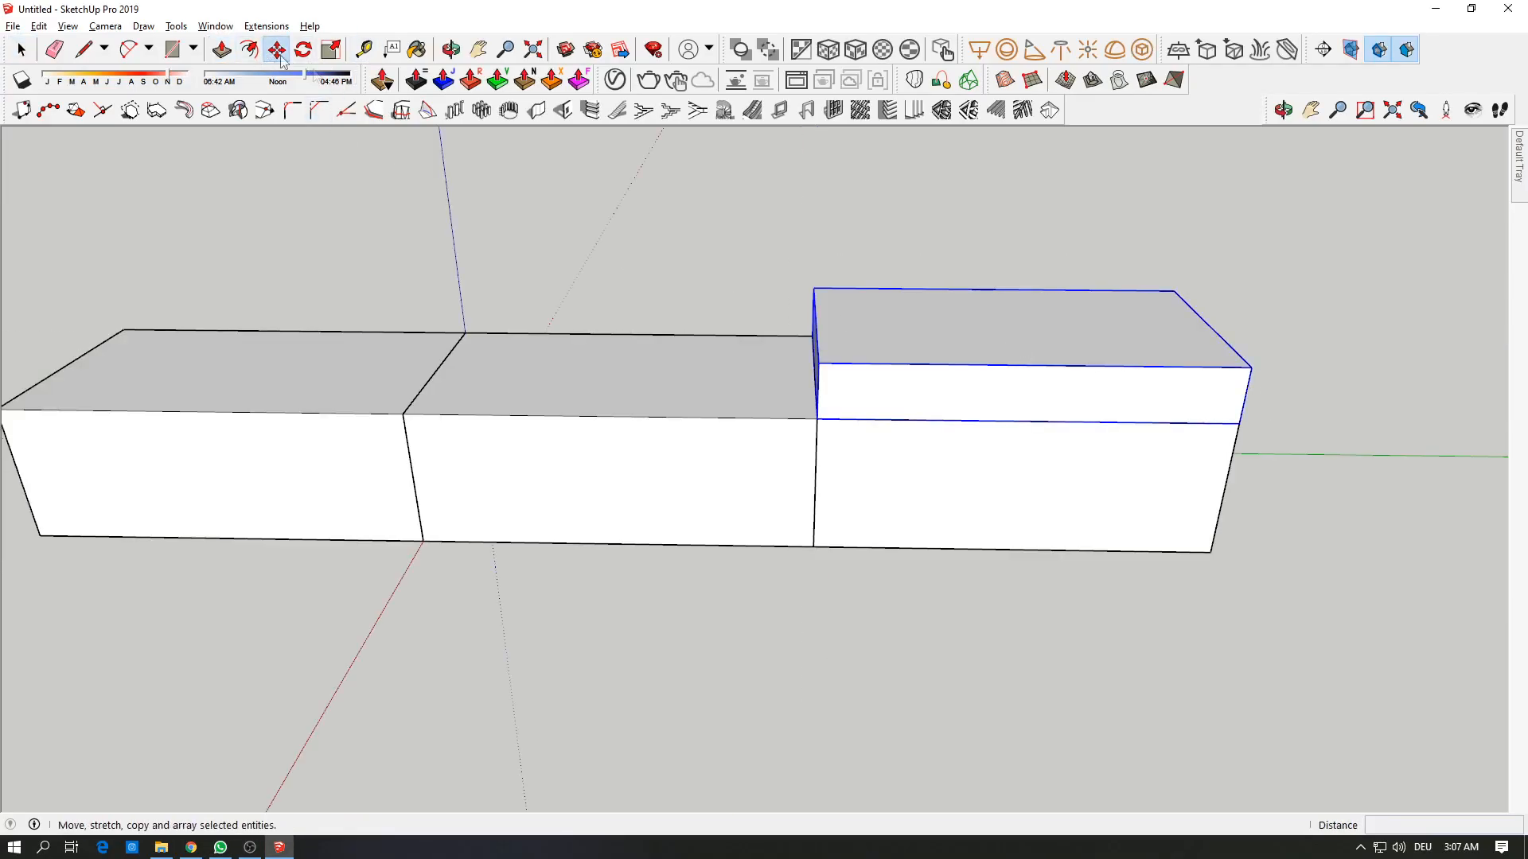
click(1239, 423)
key(ctrl)
click(404, 414)
Step: Switch between the model and the WhatsApp reference photo, and examine the house's ground floor and overhanging upper storey
key(alt+Tab)
key(alt+Tab)
mouse_move(437, 419)
middle_down()
mouse_move(379, 365)
mouse_move(427, 290)
middle_up()
key(alt+Tab)
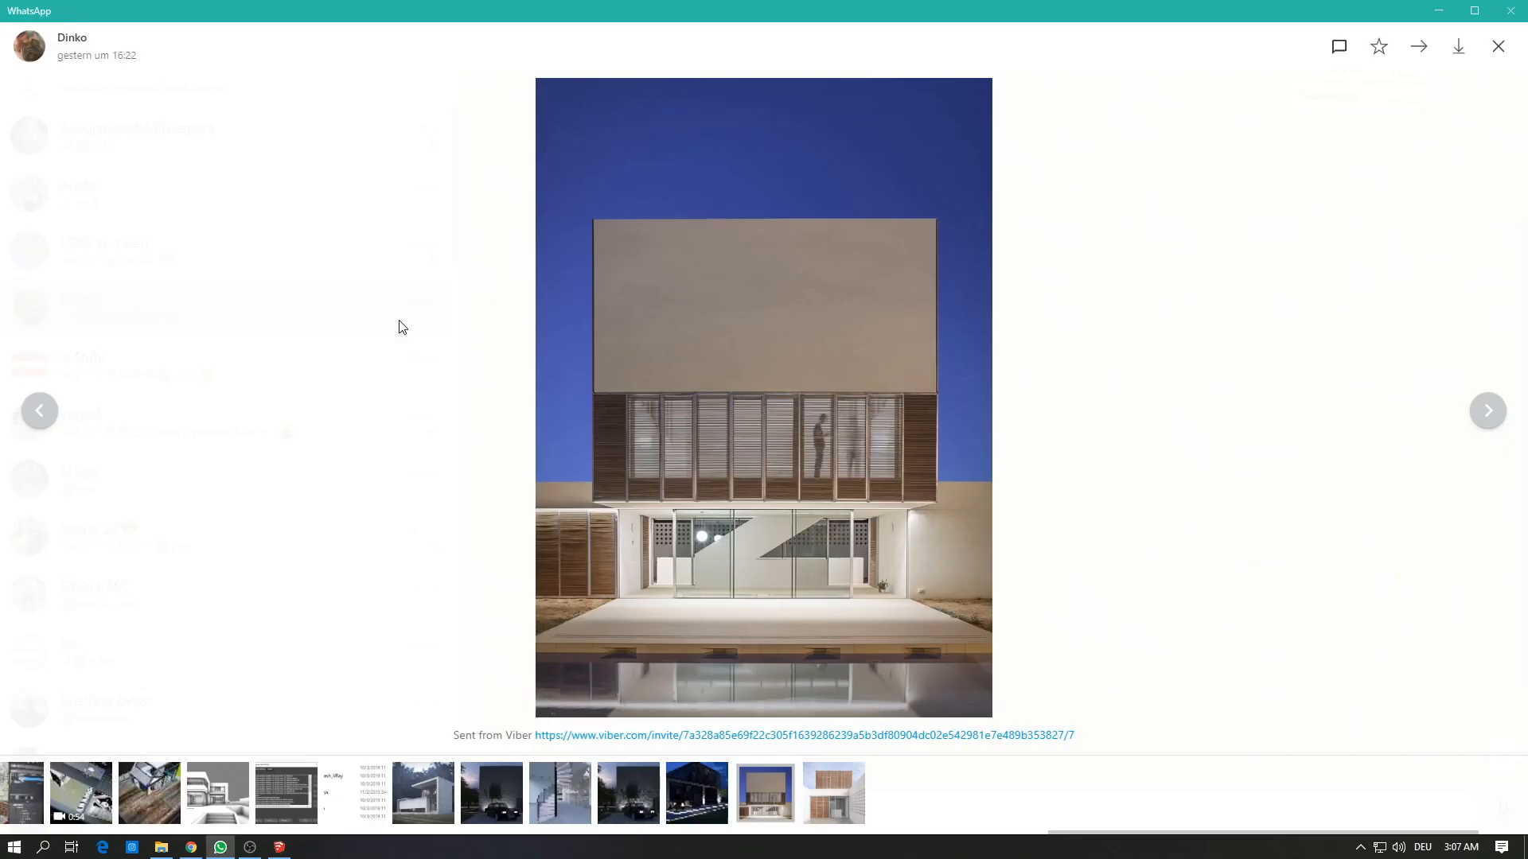
key(alt+Tab)
key(alt+Tab)
click(612, 560)
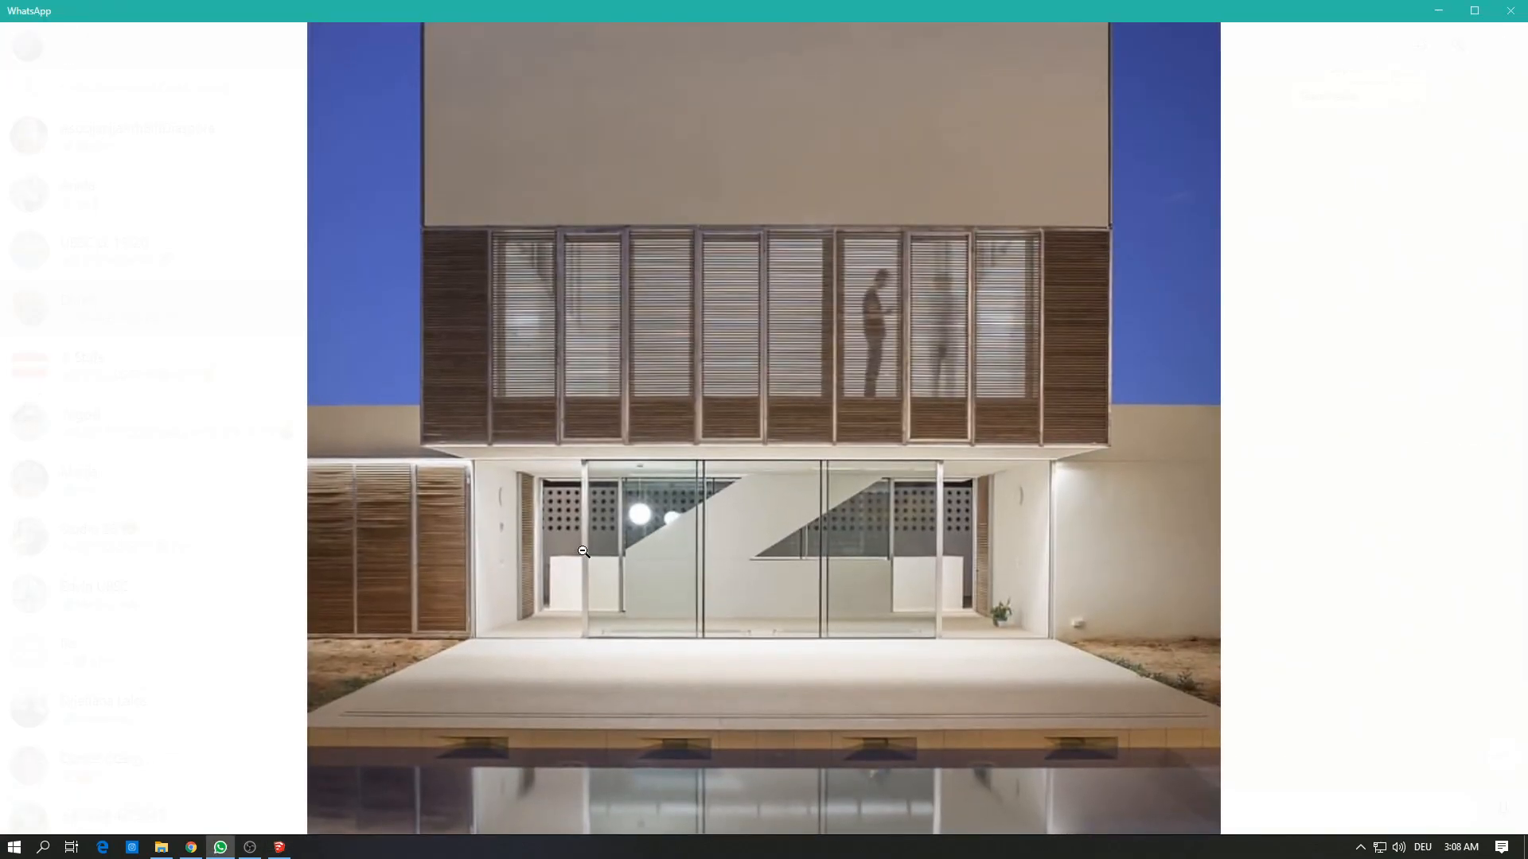
key(alt+Tab)
Step: Open the upper box on the left-hand block for editing and pull its front face outward by 50 cm
scroll(541, 448, up, 2)
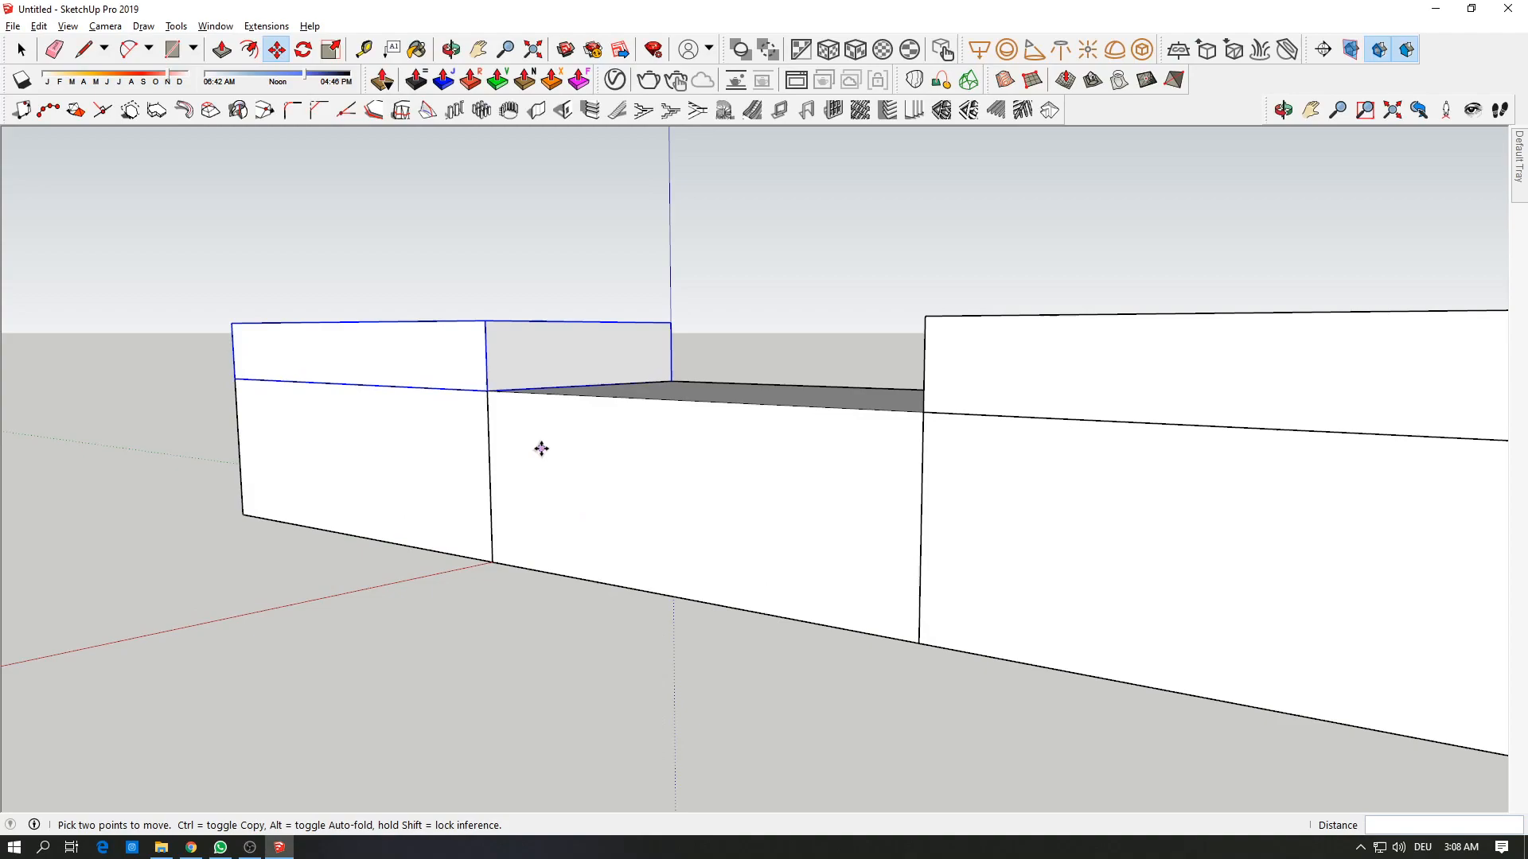
key(space)
double_click(390, 358)
click(226, 57)
click(386, 361)
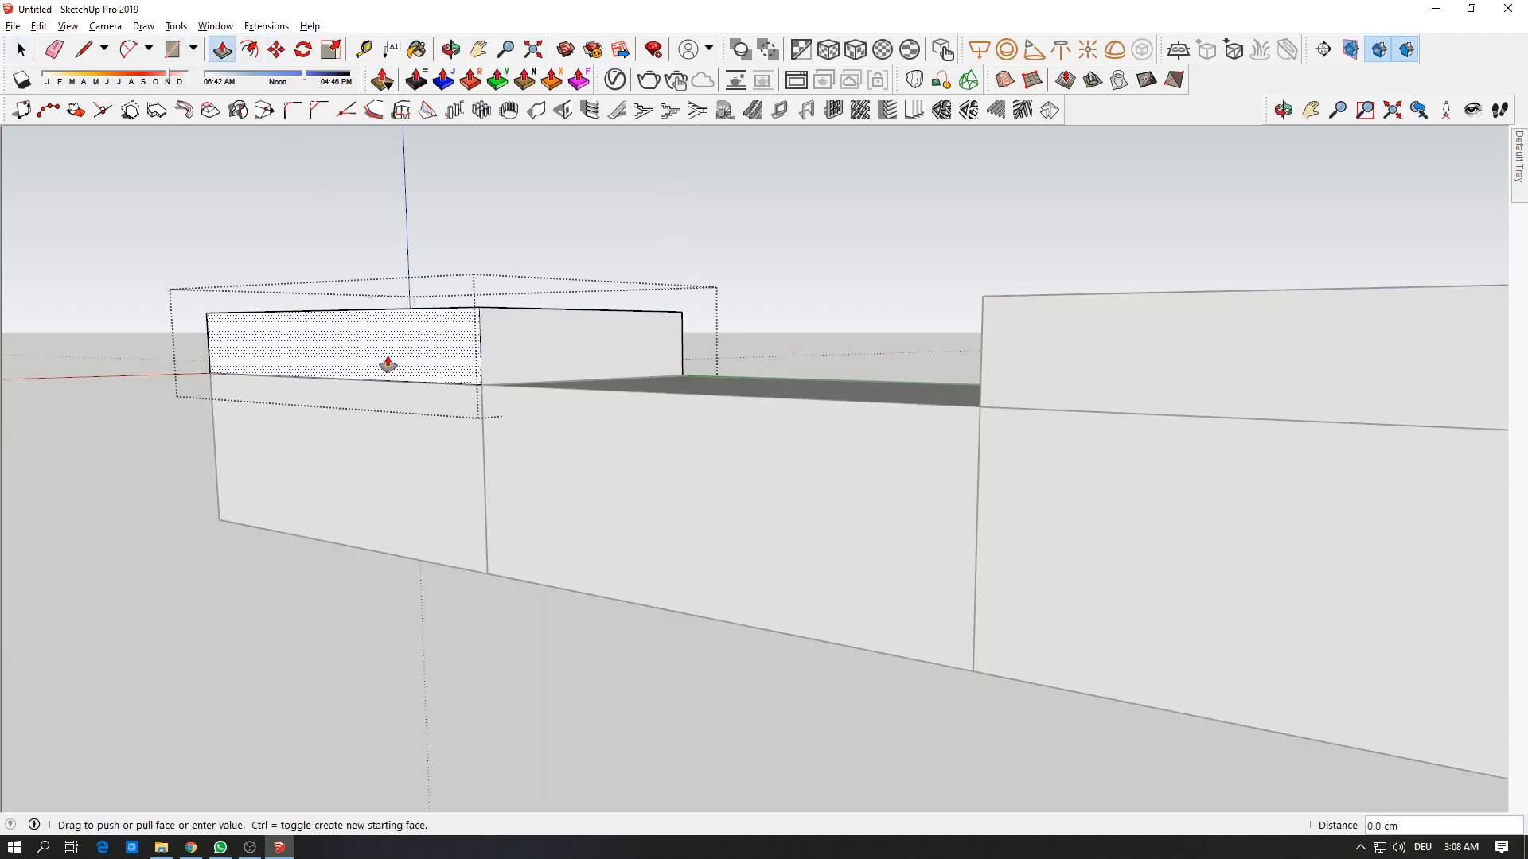
text(50)
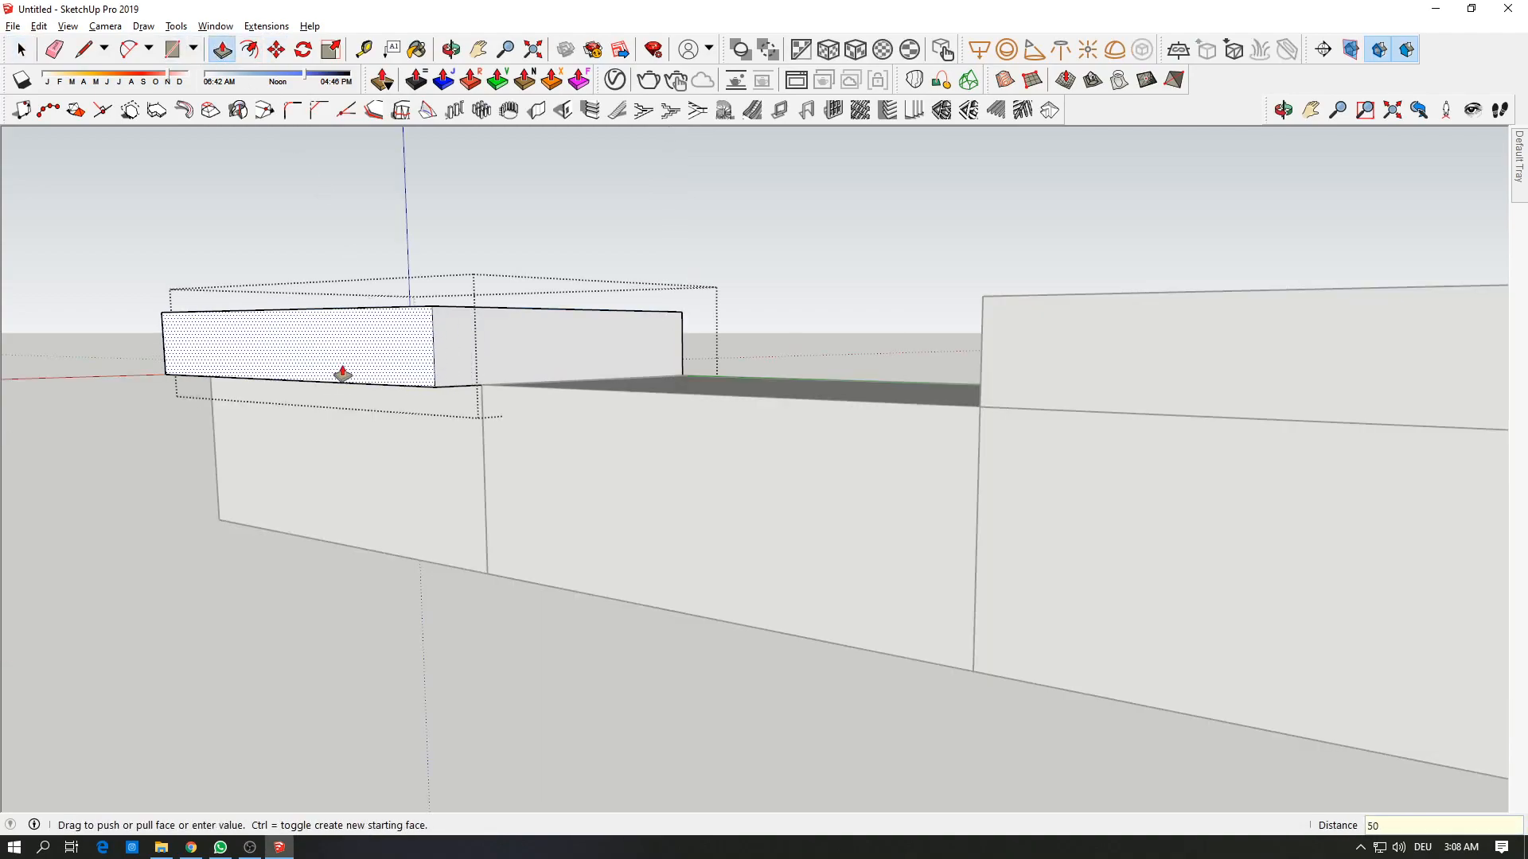
text(50)
key(Return)
click(420, 379)
mouse_move(443, 371)
middle_down()
mouse_move(522, 294)
mouse_move(444, 160)
mouse_move(437, 242)
middle_up()
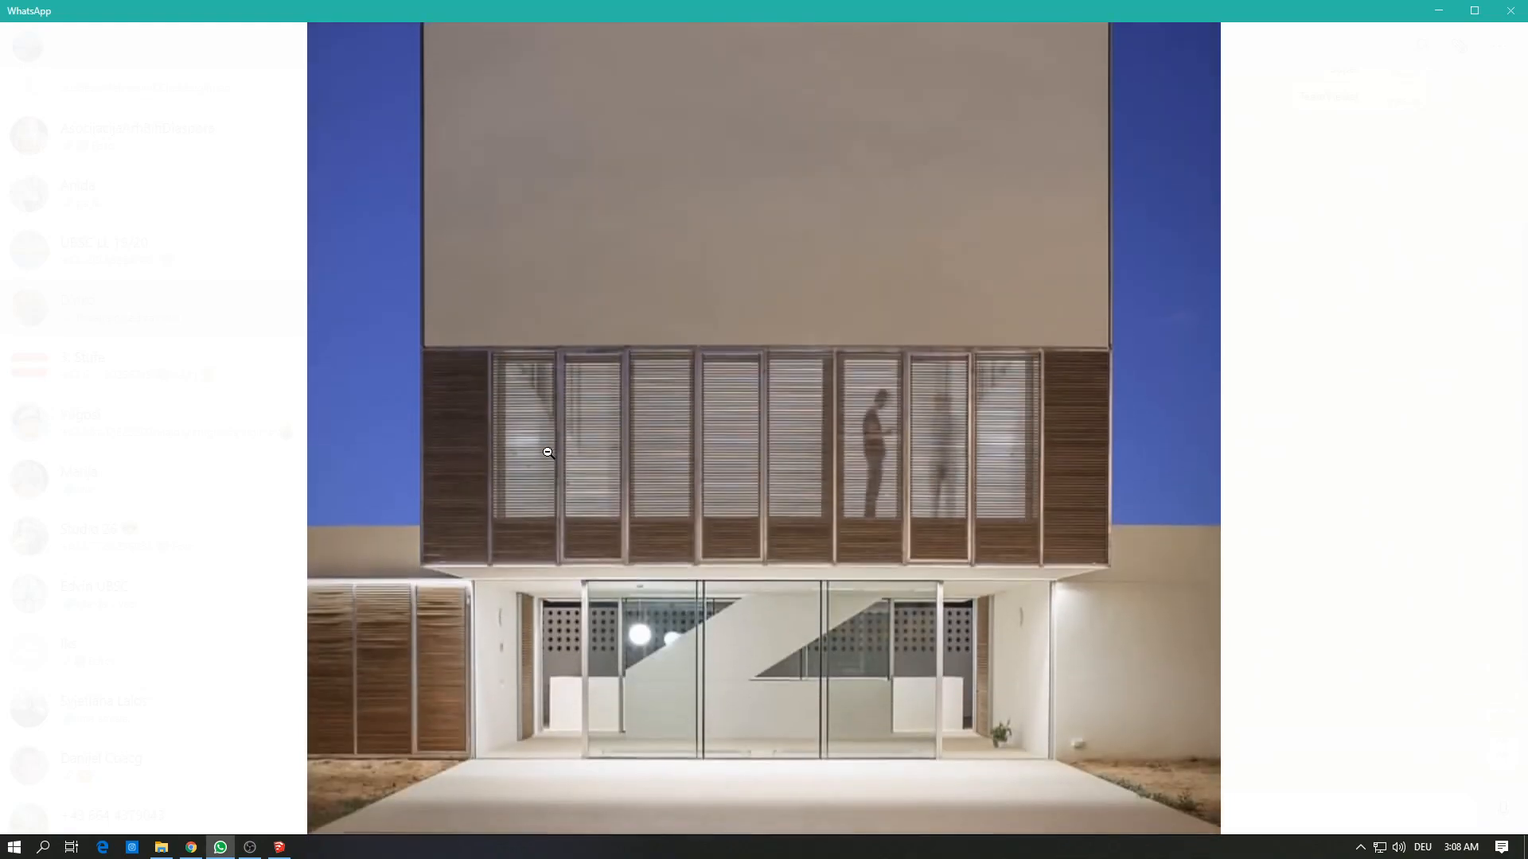
Step: Return to the model and open the middle block for editing, choosing its front face
key(alt+Tab)
middle_drag(547, 452, 841, 533)
click(842, 532)
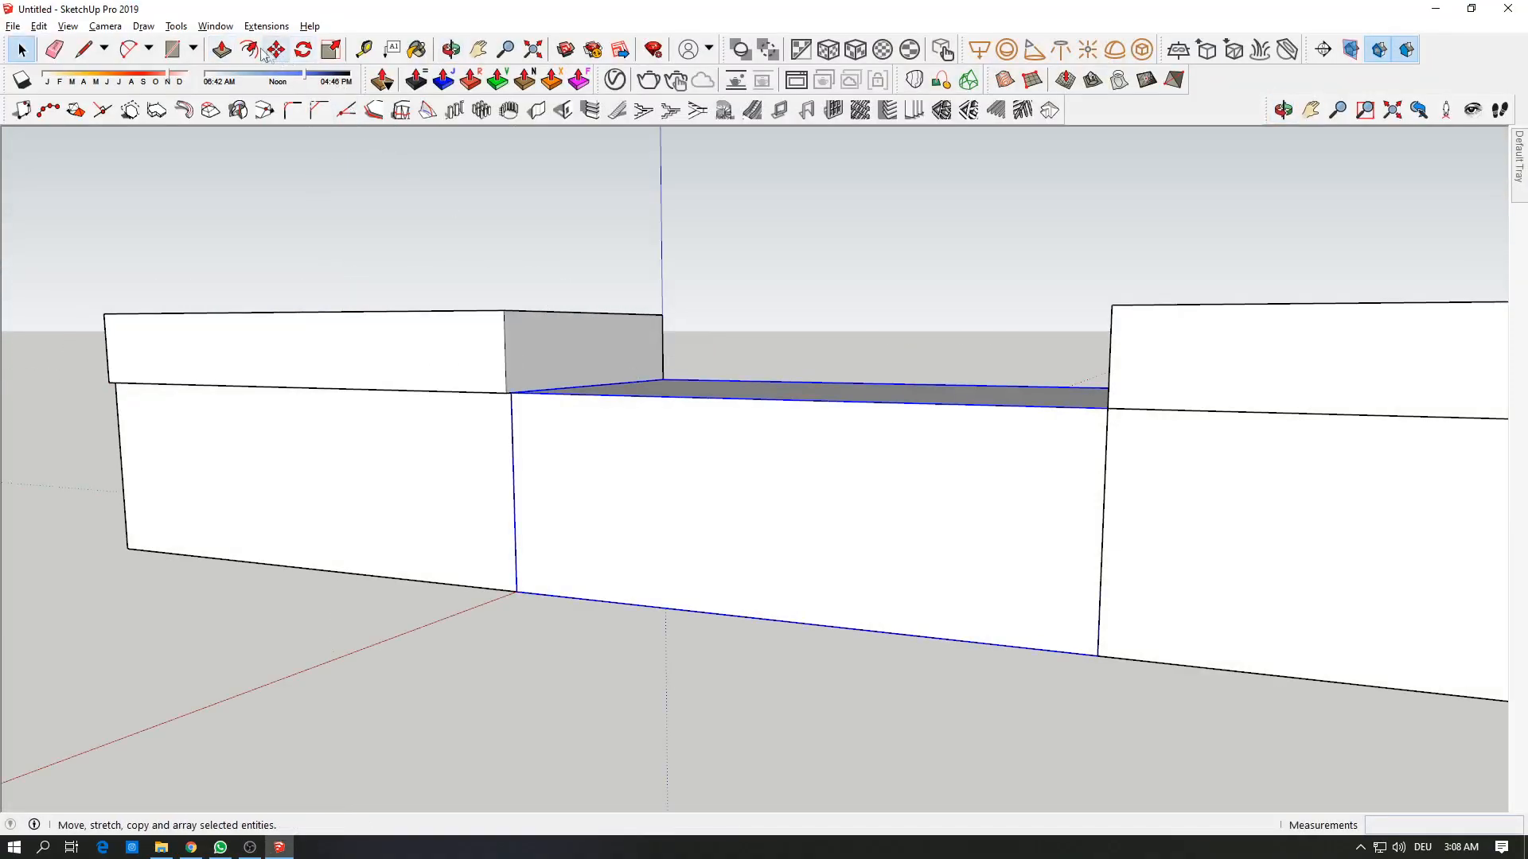
click(330, 50)
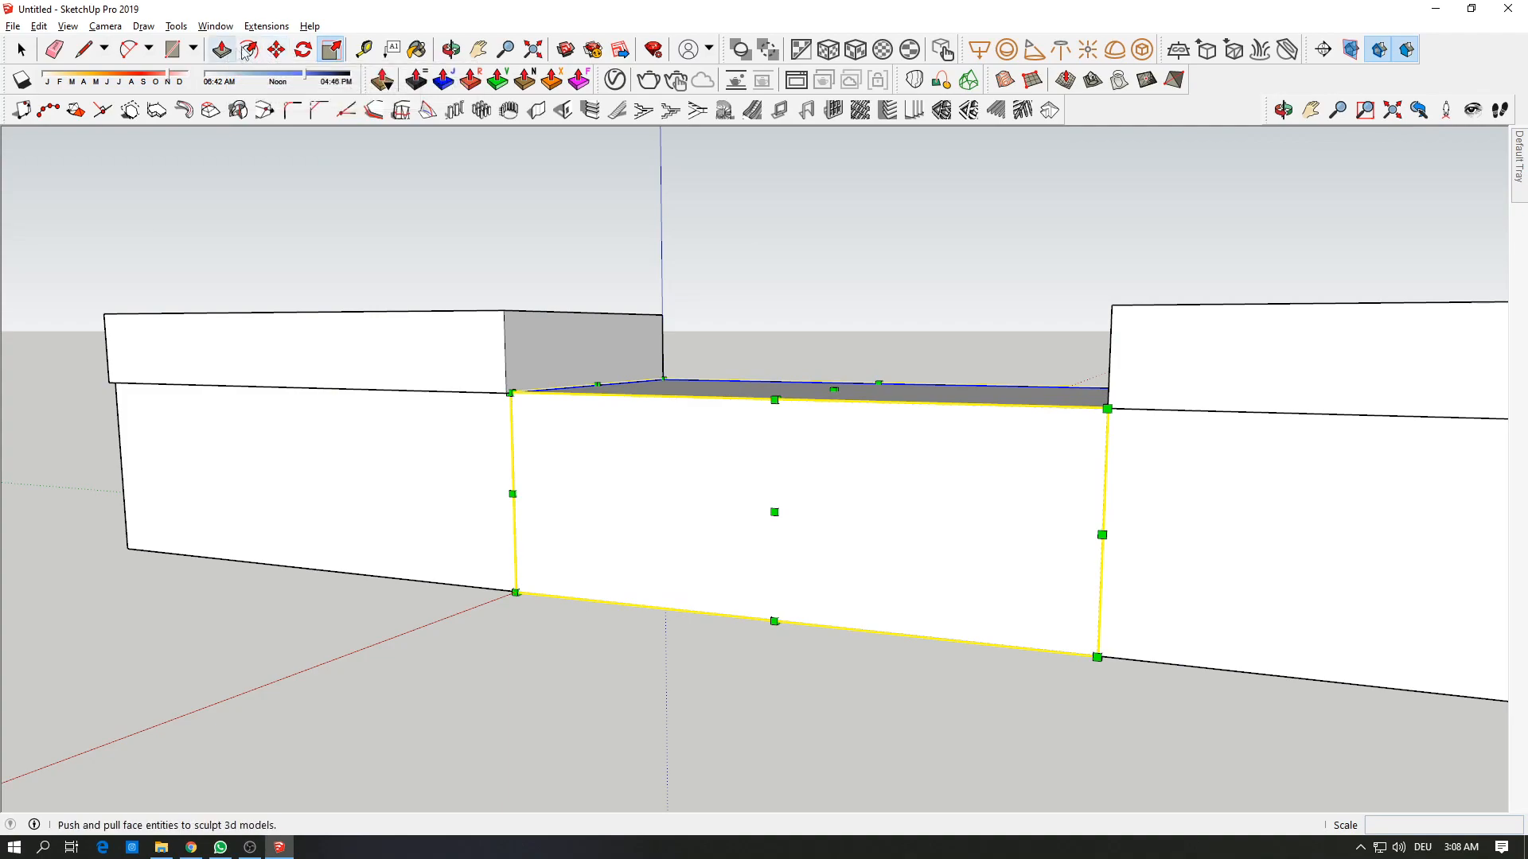
click(249, 50)
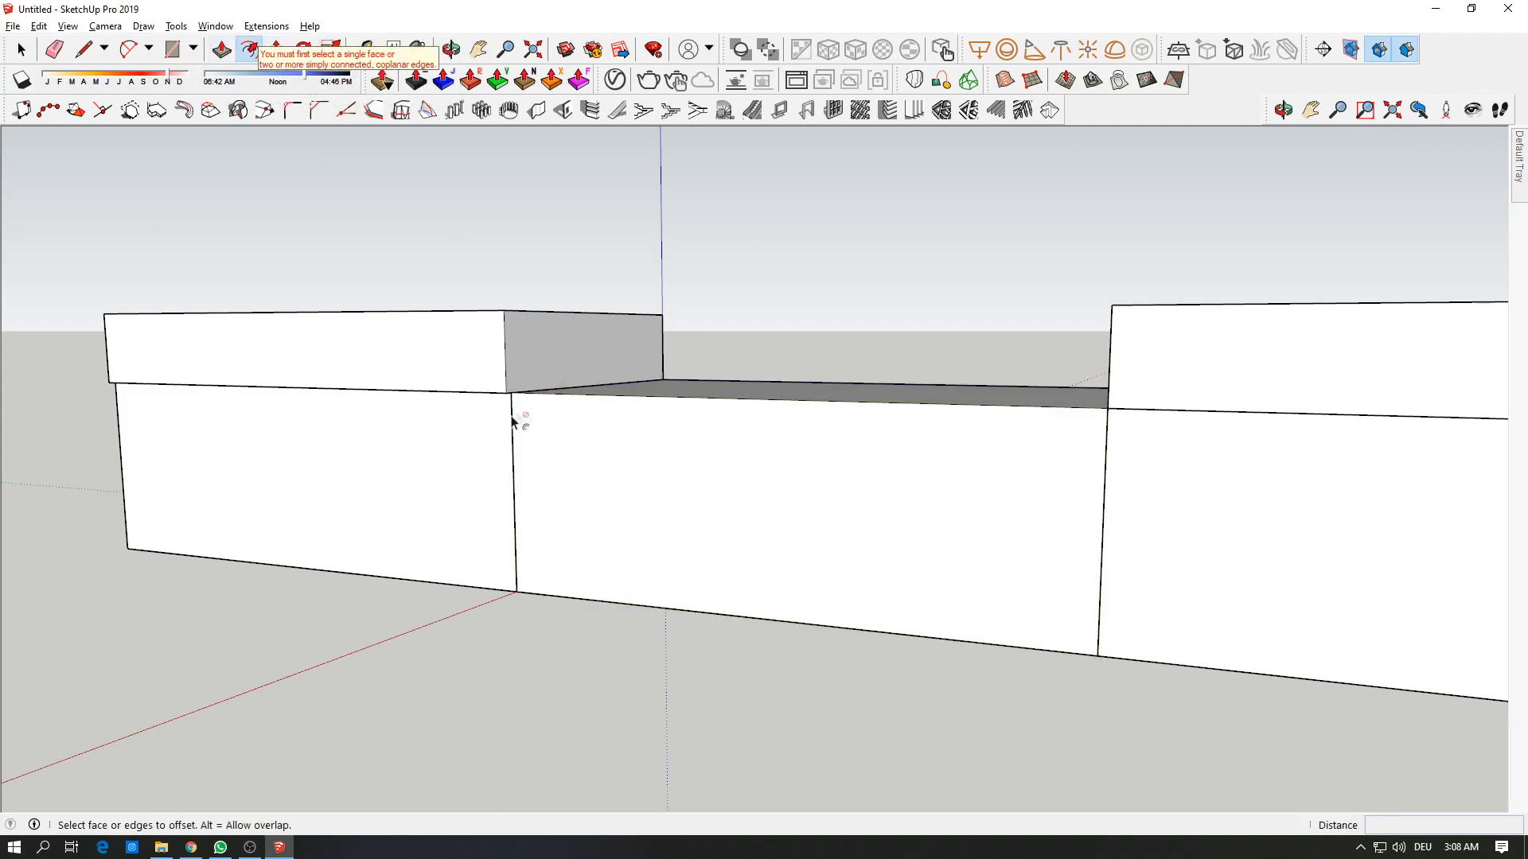
click(629, 415)
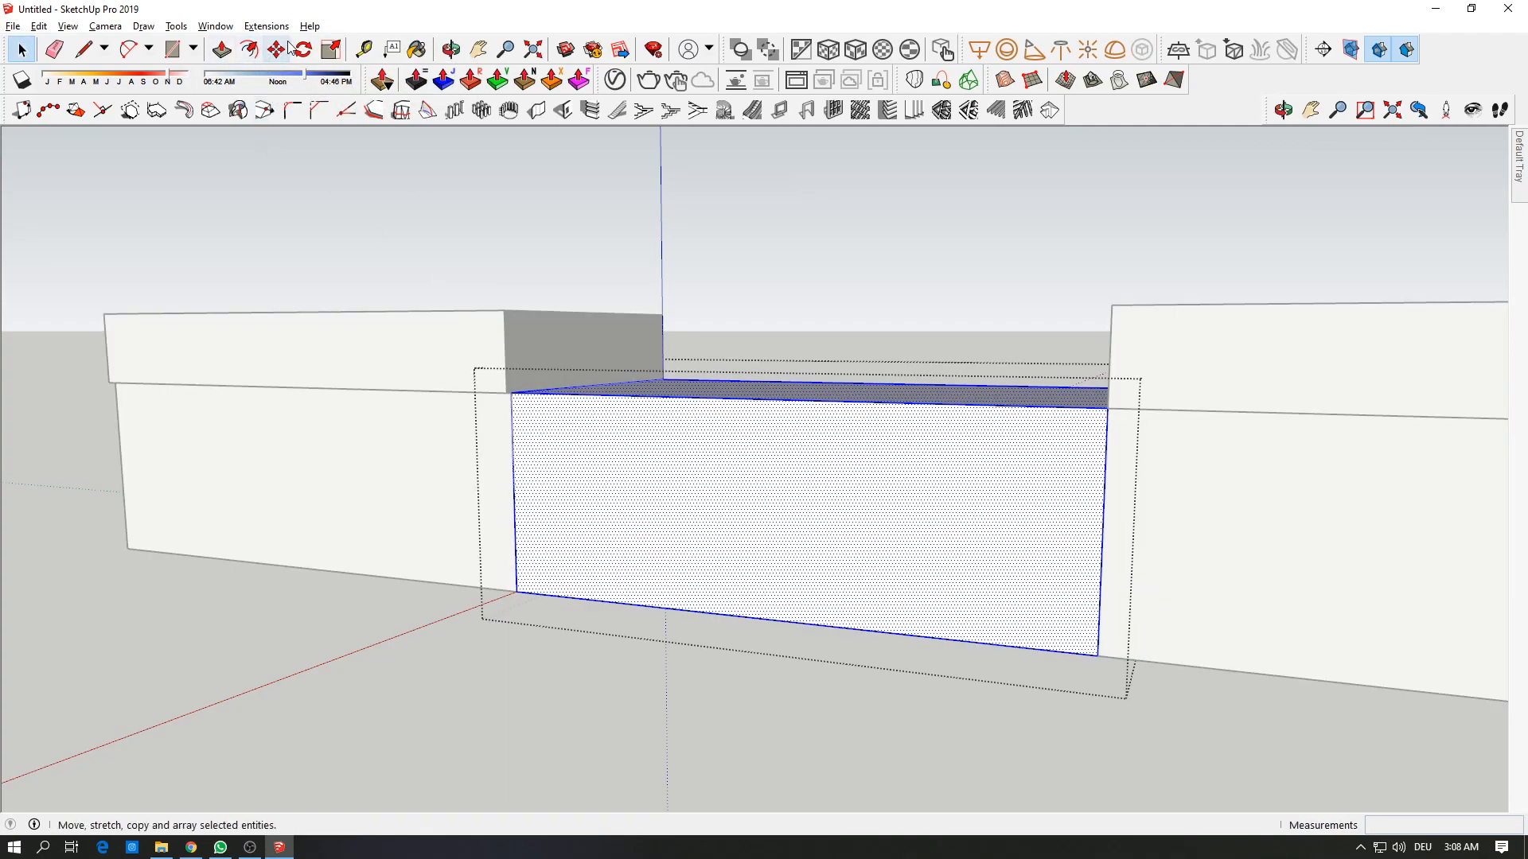
Step: Try to offset the middle block's front face outline inward by 15 cm
click(600, 415)
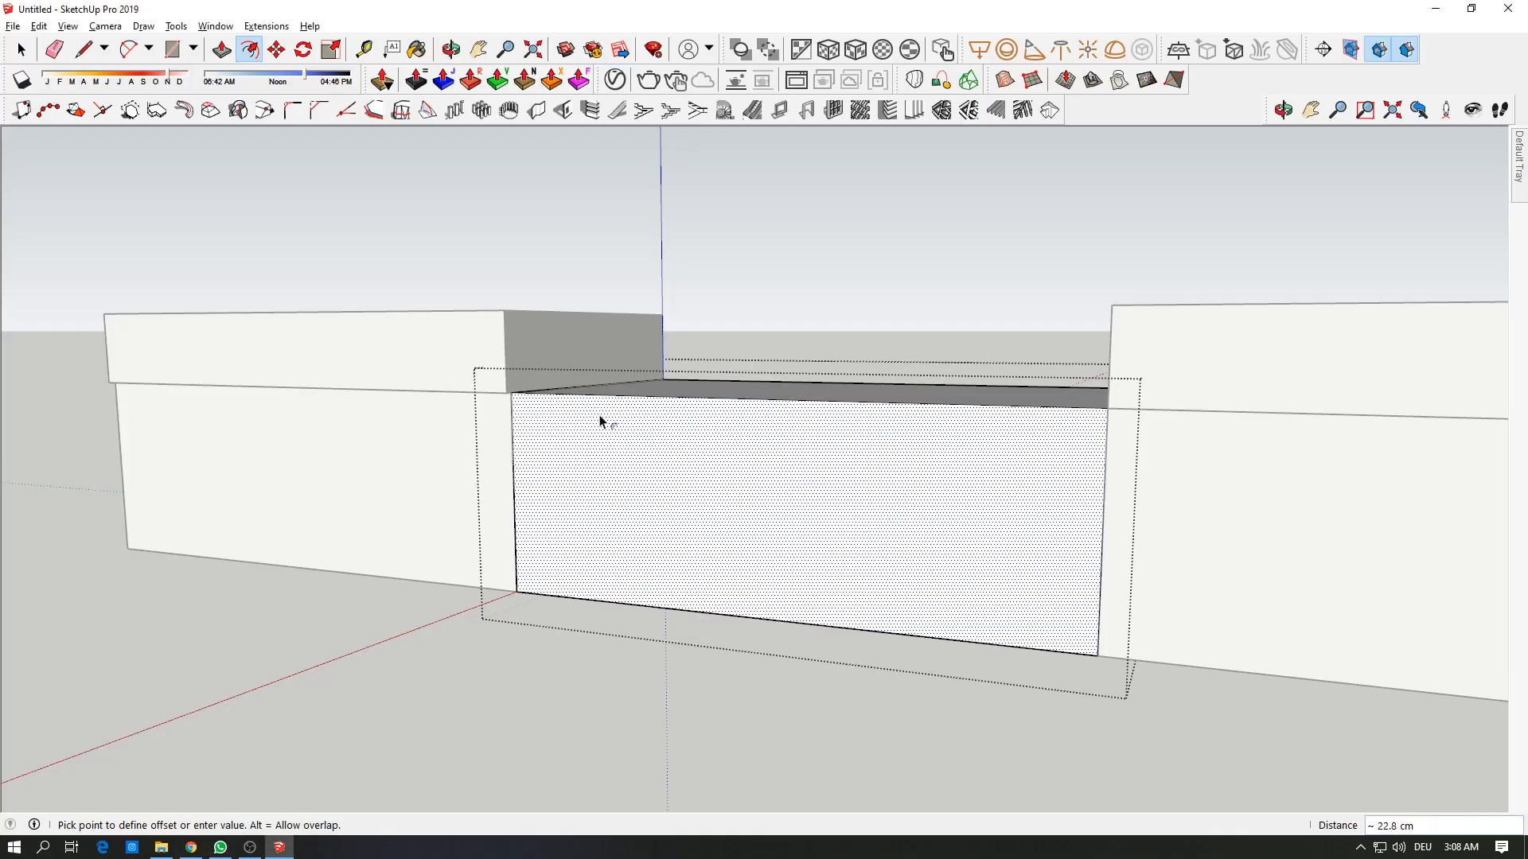
text(15)
key(Return)
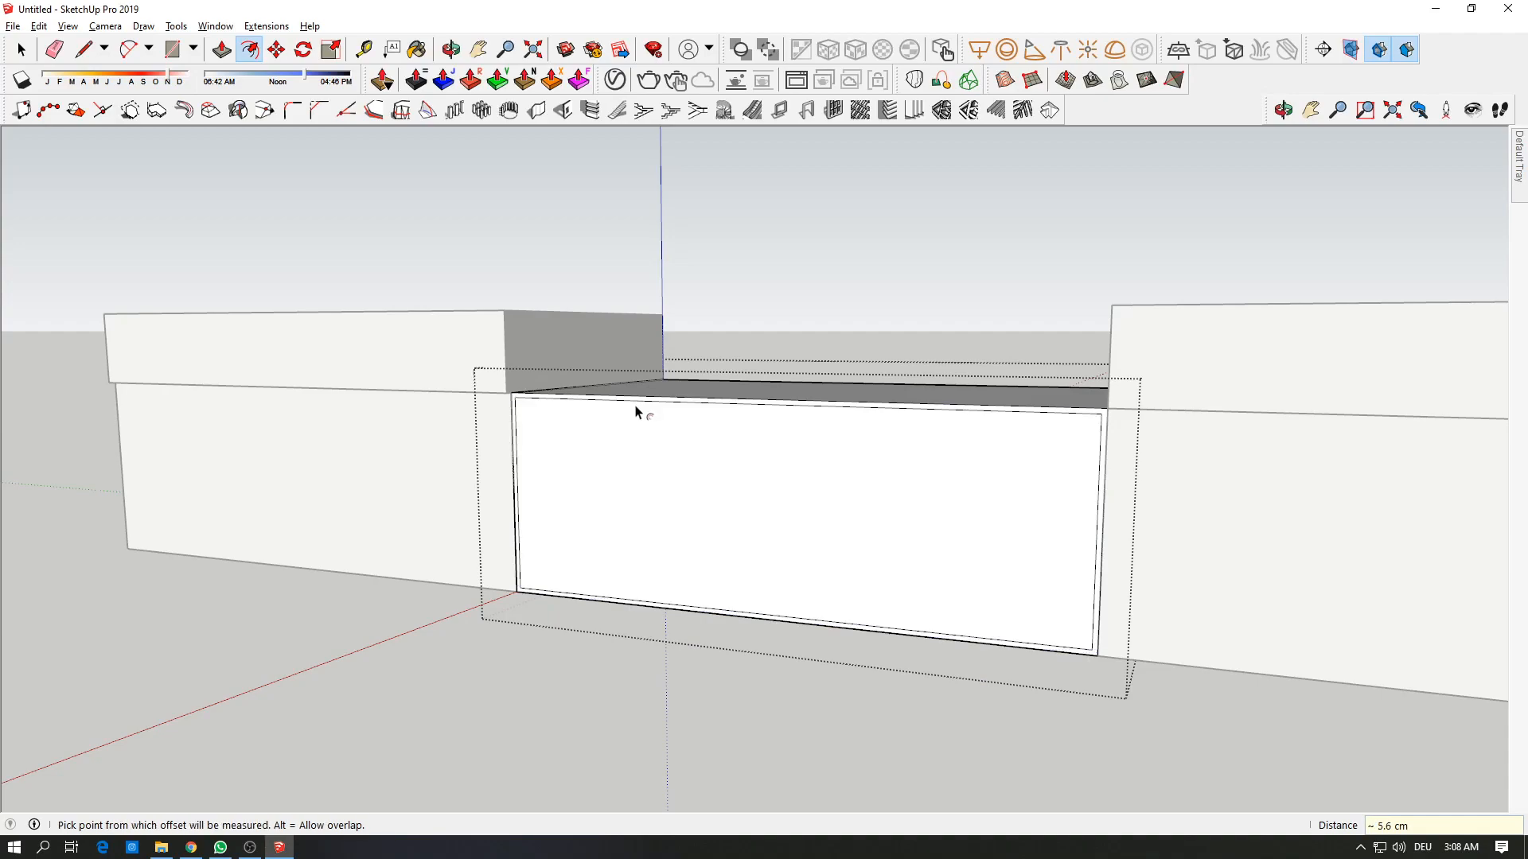
scroll(645, 411, up, 3)
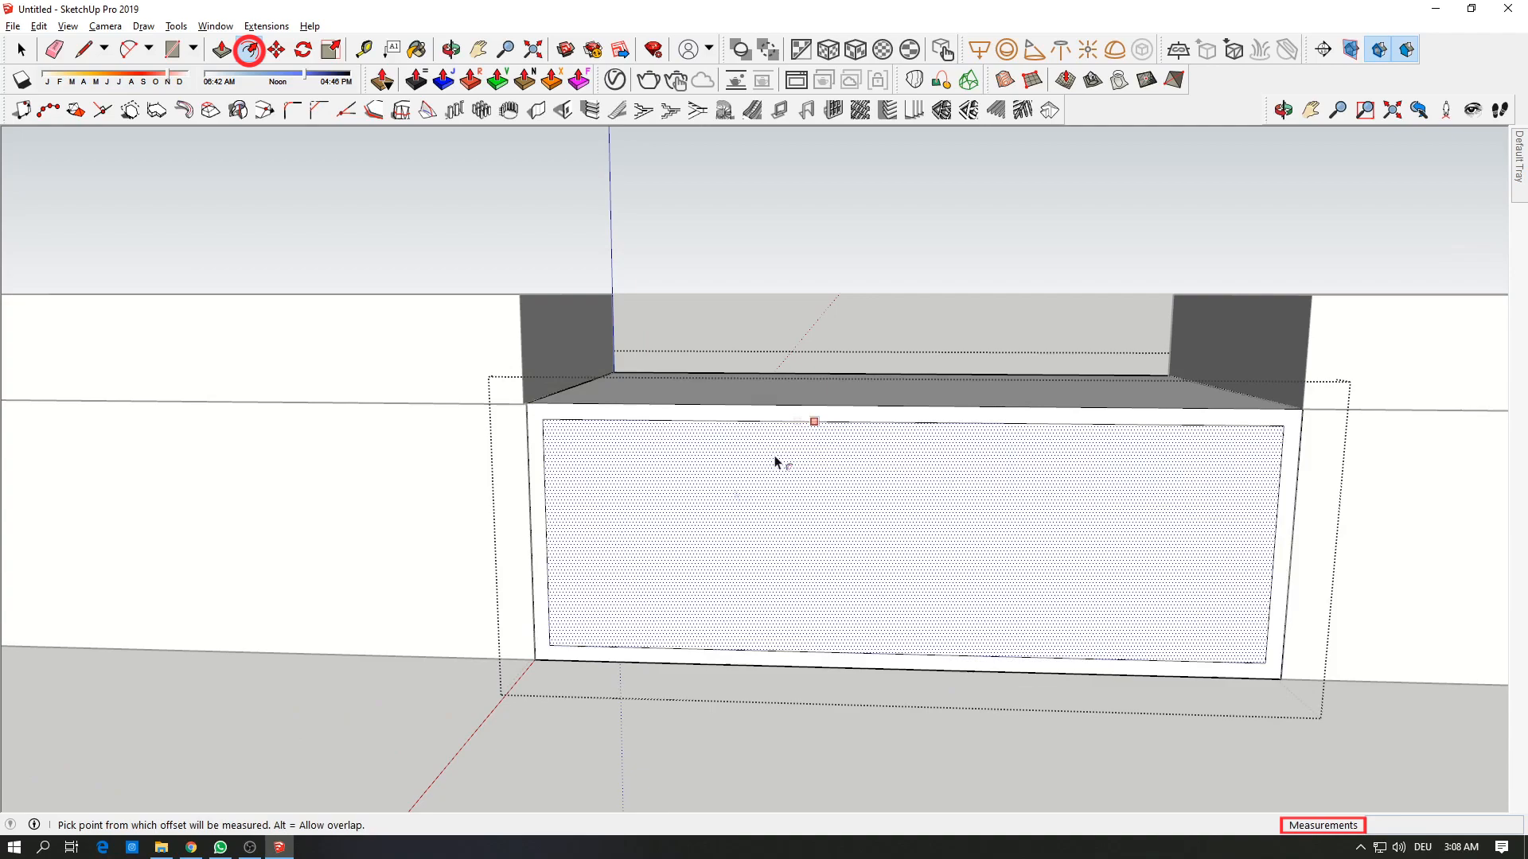
key(ctrl+z)
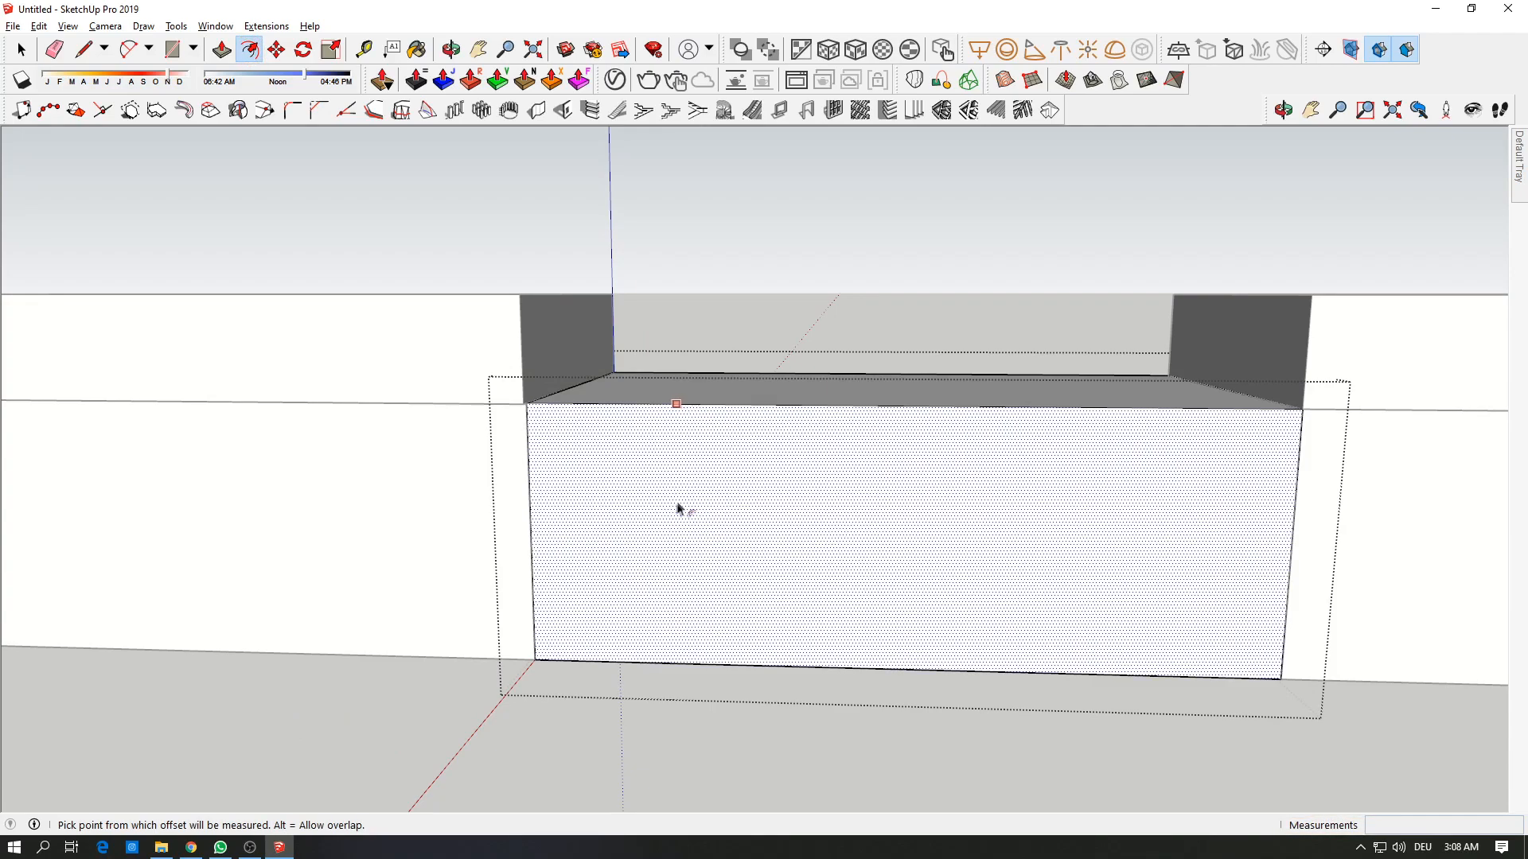
Step: Offset the middle block's front face outline inward by 10 cm to form a frame
click(678, 462)
text(10)
key(Return)
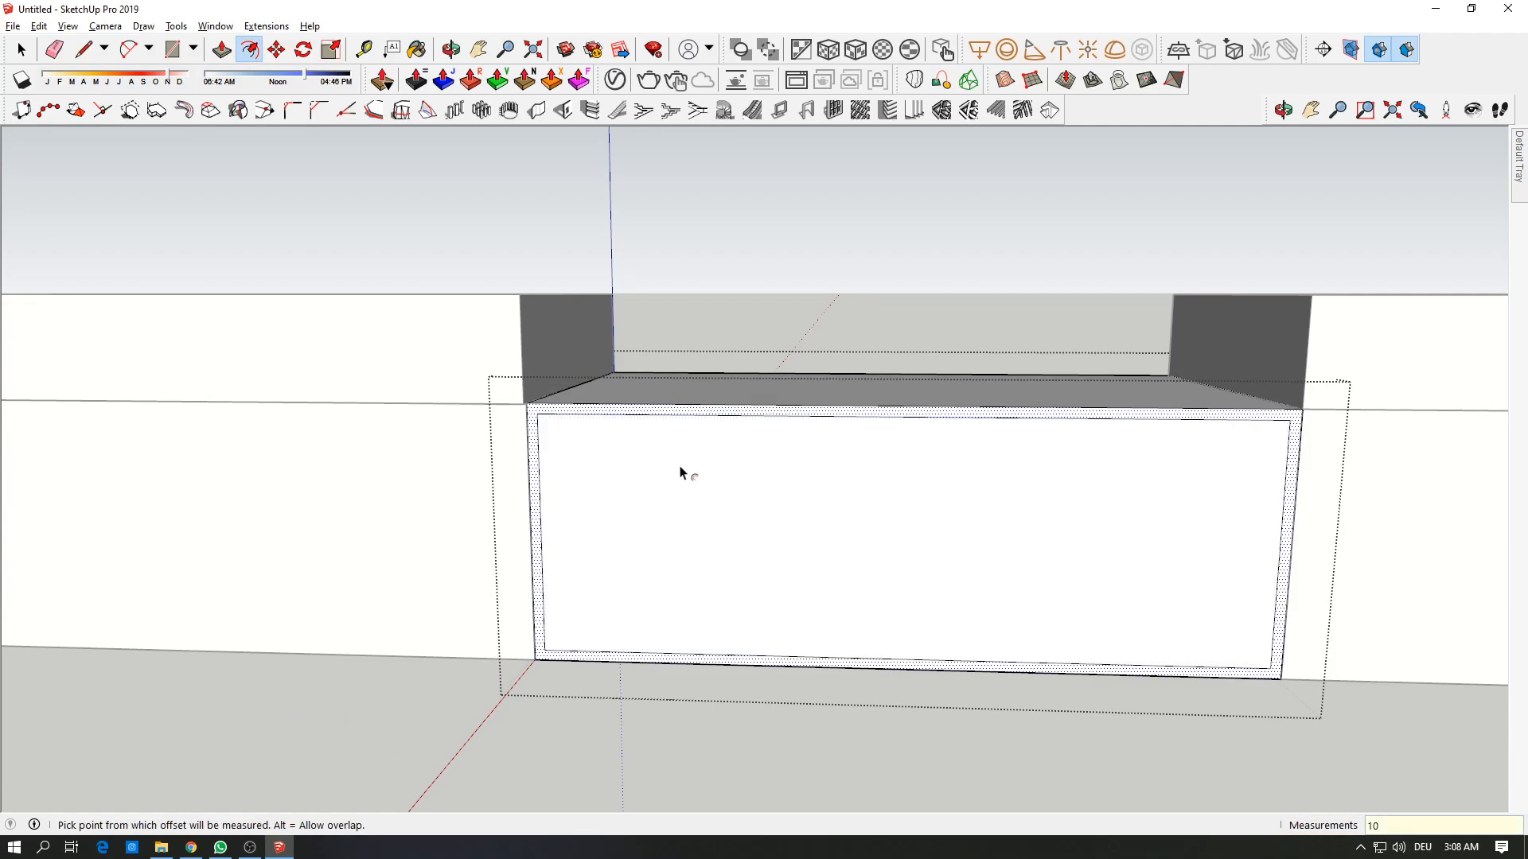
Step: Push the panel inside the frame back into the middle block, and check the facade in the WhatsApp reference photo
key(space)
click(727, 448)
key(p)
click(773, 507)
click(890, 481)
mouse_move(890, 480)
middle_down()
mouse_move(813, 388)
mouse_move(880, 433)
mouse_move(791, 450)
middle_up()
key(alt+Tab)
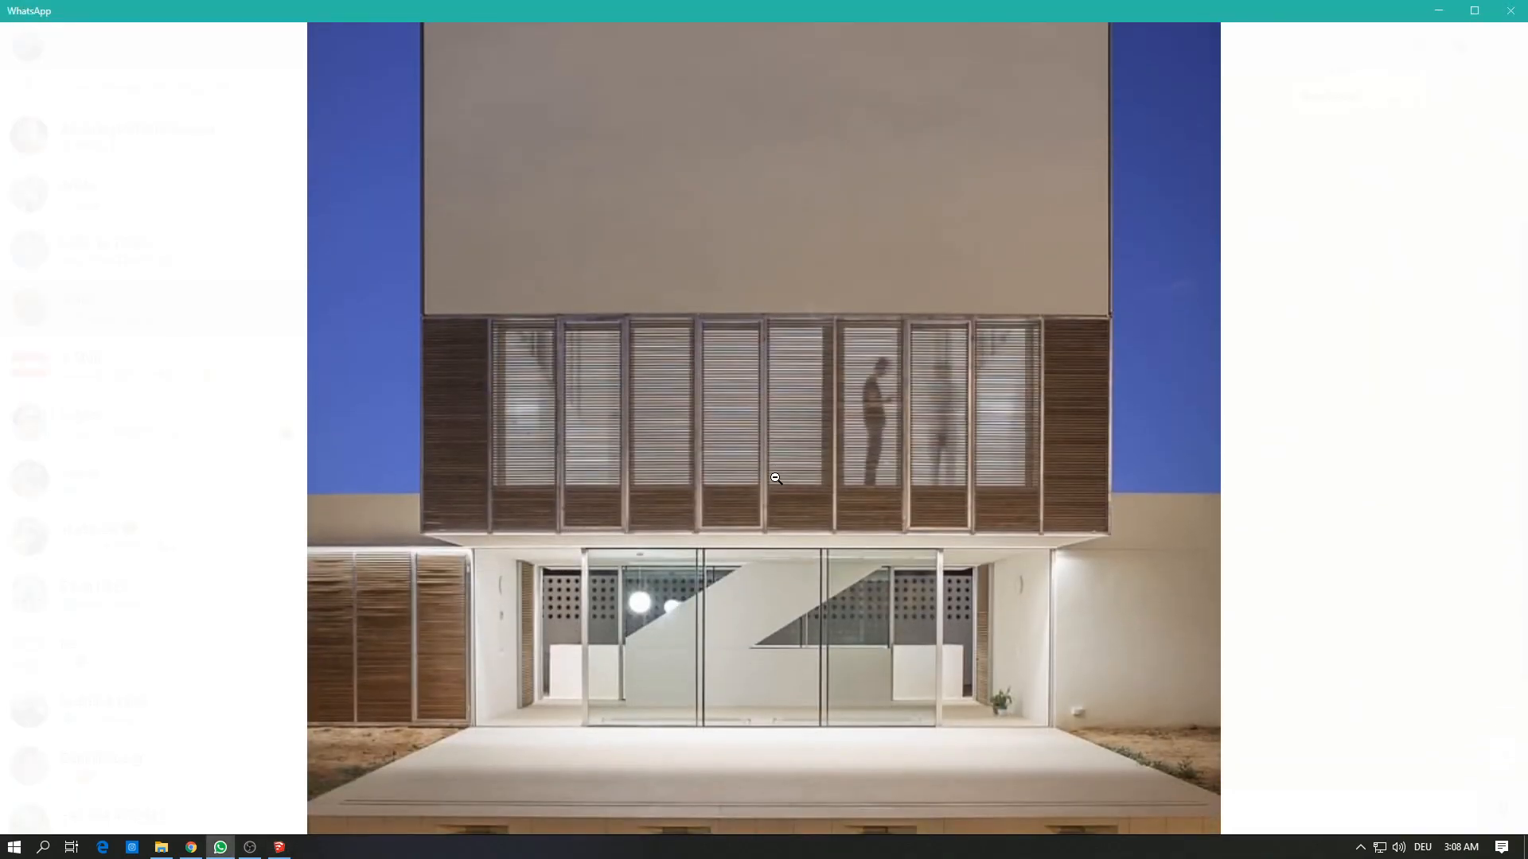
Step: Return to the model, leave the middle block's editing mode and draw a rectangle covering its whole roof
key(alt+Tab)
middle_drag(716, 477, 528, 412)
key(r)
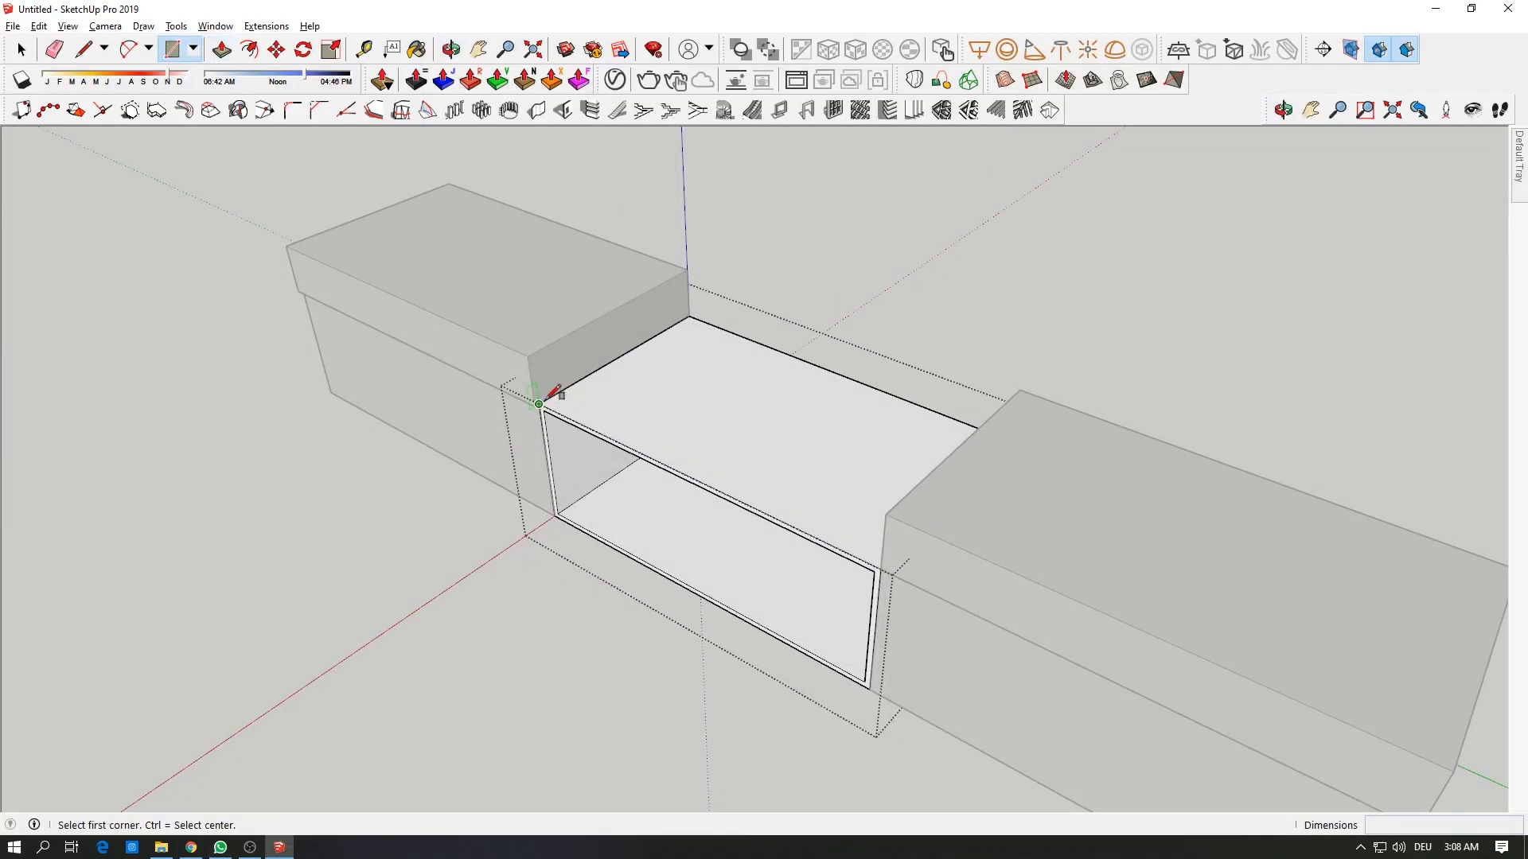
key(space)
key(Escape)
key(r)
click(539, 404)
middle_drag(658, 411, 1114, 420)
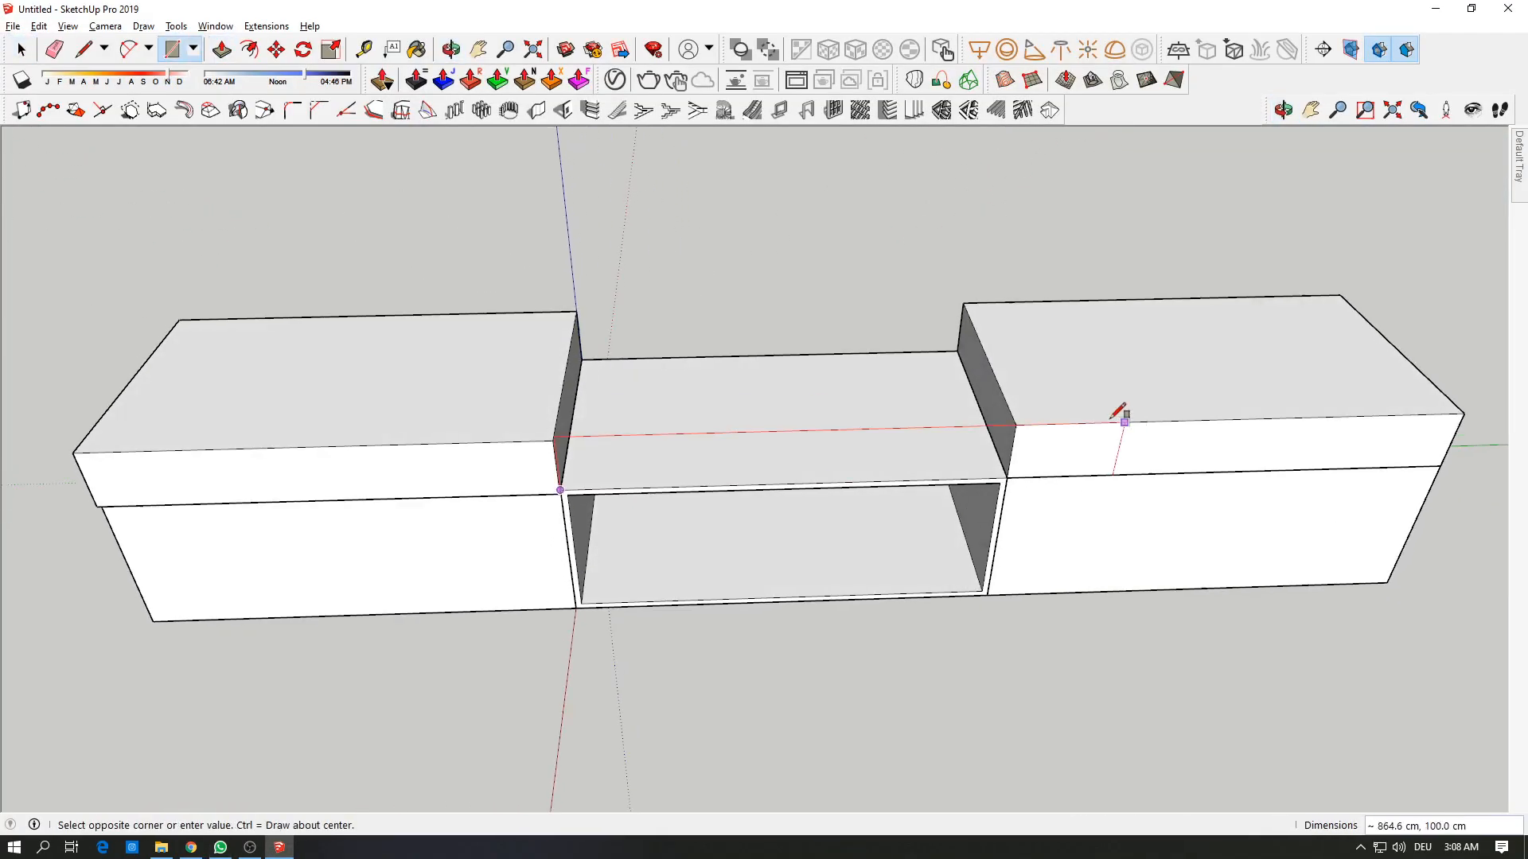
click(959, 348)
Step: Group the roof rectangle of the middle block and open the new group for editing
key(space)
double_click(887, 387)
right_click(886, 387)
click(939, 420)
double_click(838, 442)
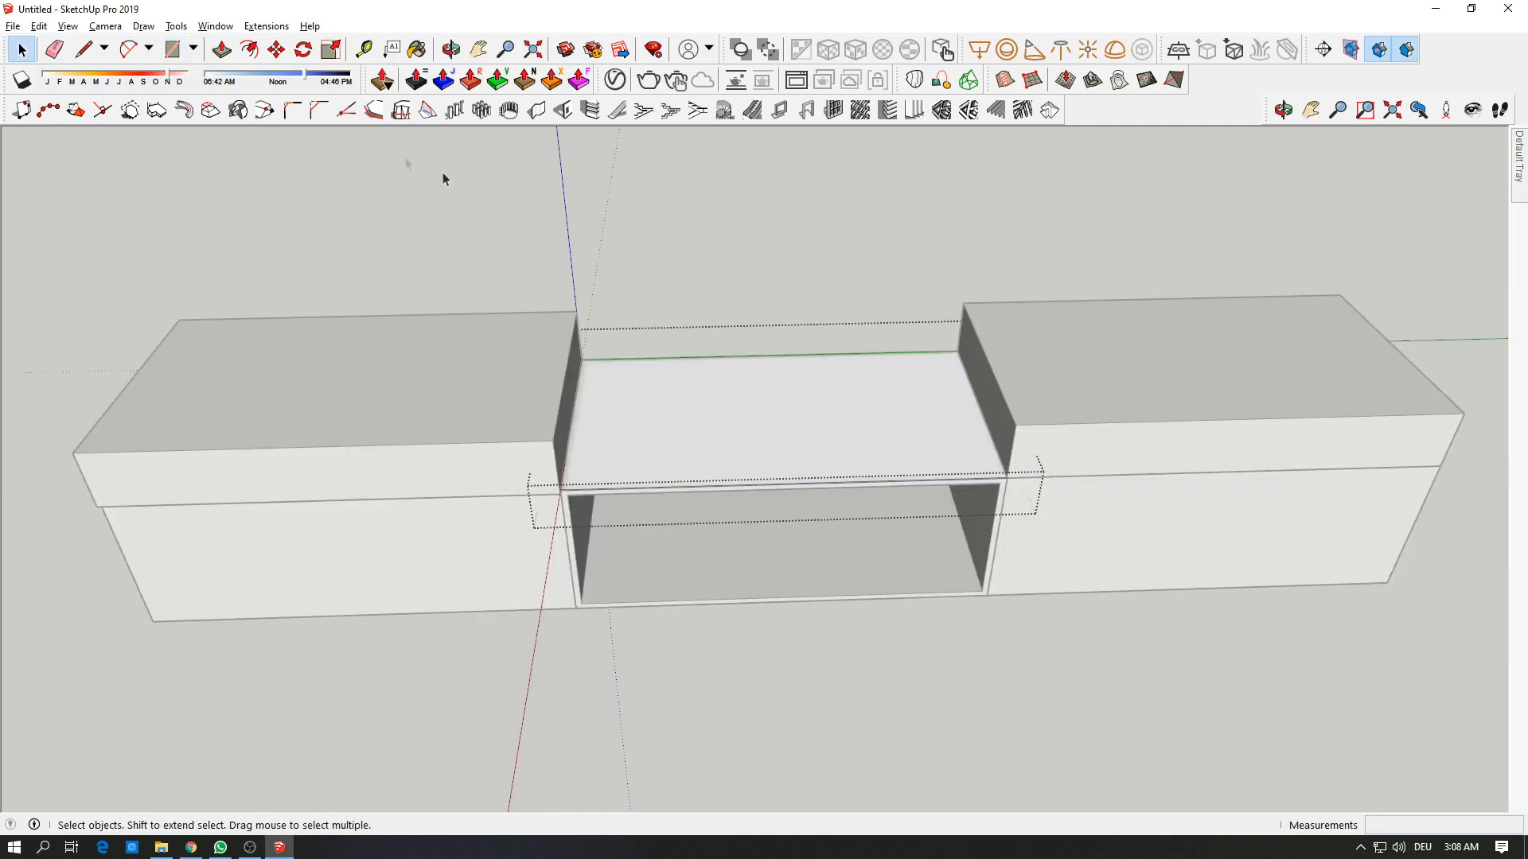
Step: Pull the roof rectangle up 500 cm into an upper block, checking its proportions against the WhatsApp reference photo
click(221, 49)
click(775, 365)
key(alt+Tab)
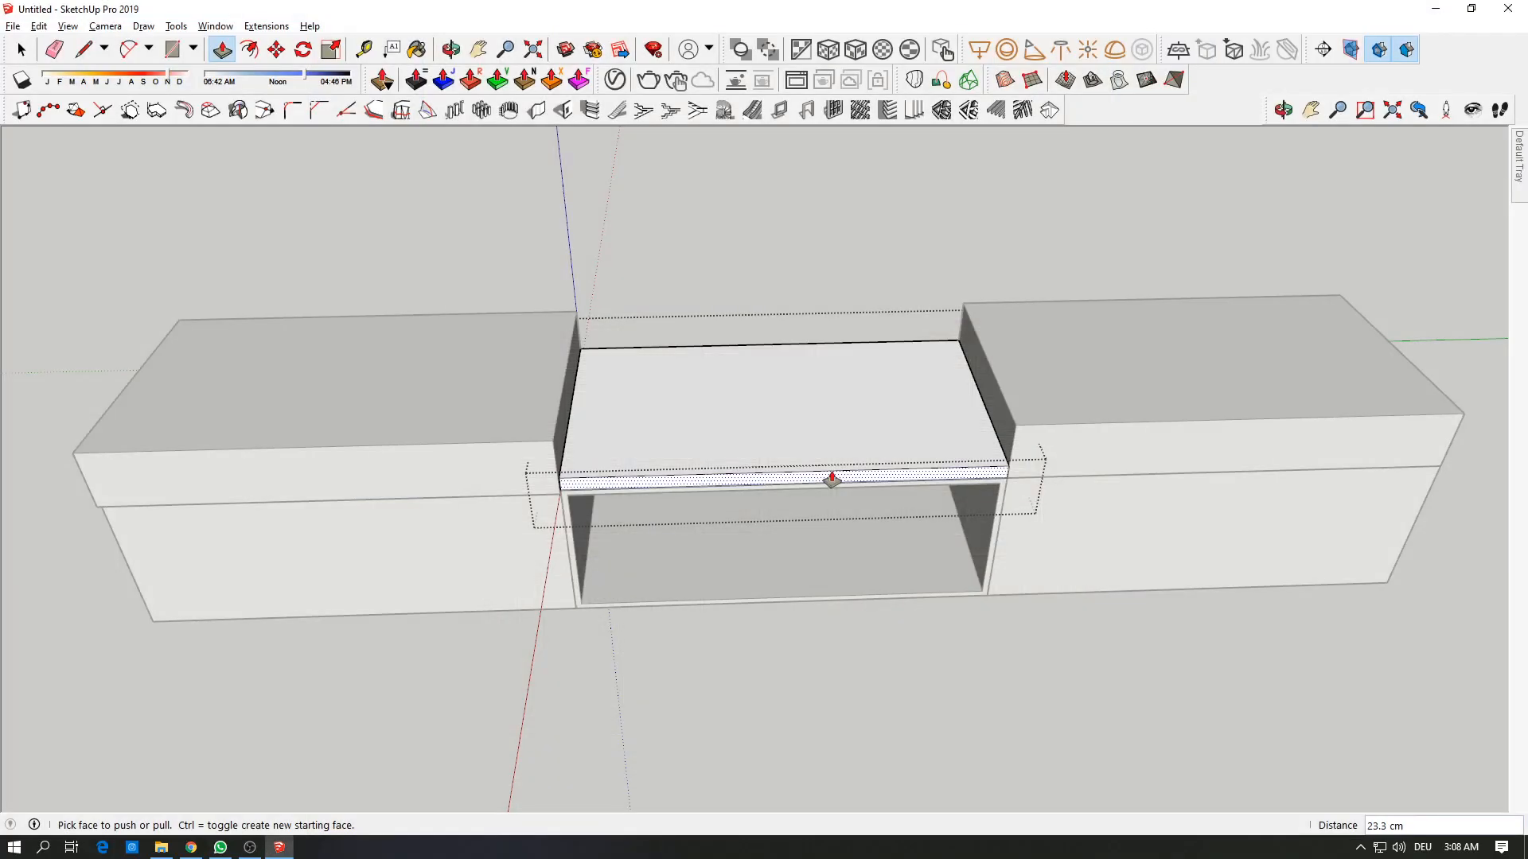
mouse_move(833, 477)
mouse_down()
mouse_move(812, 427)
mouse_move(810, 167)
mouse_up()
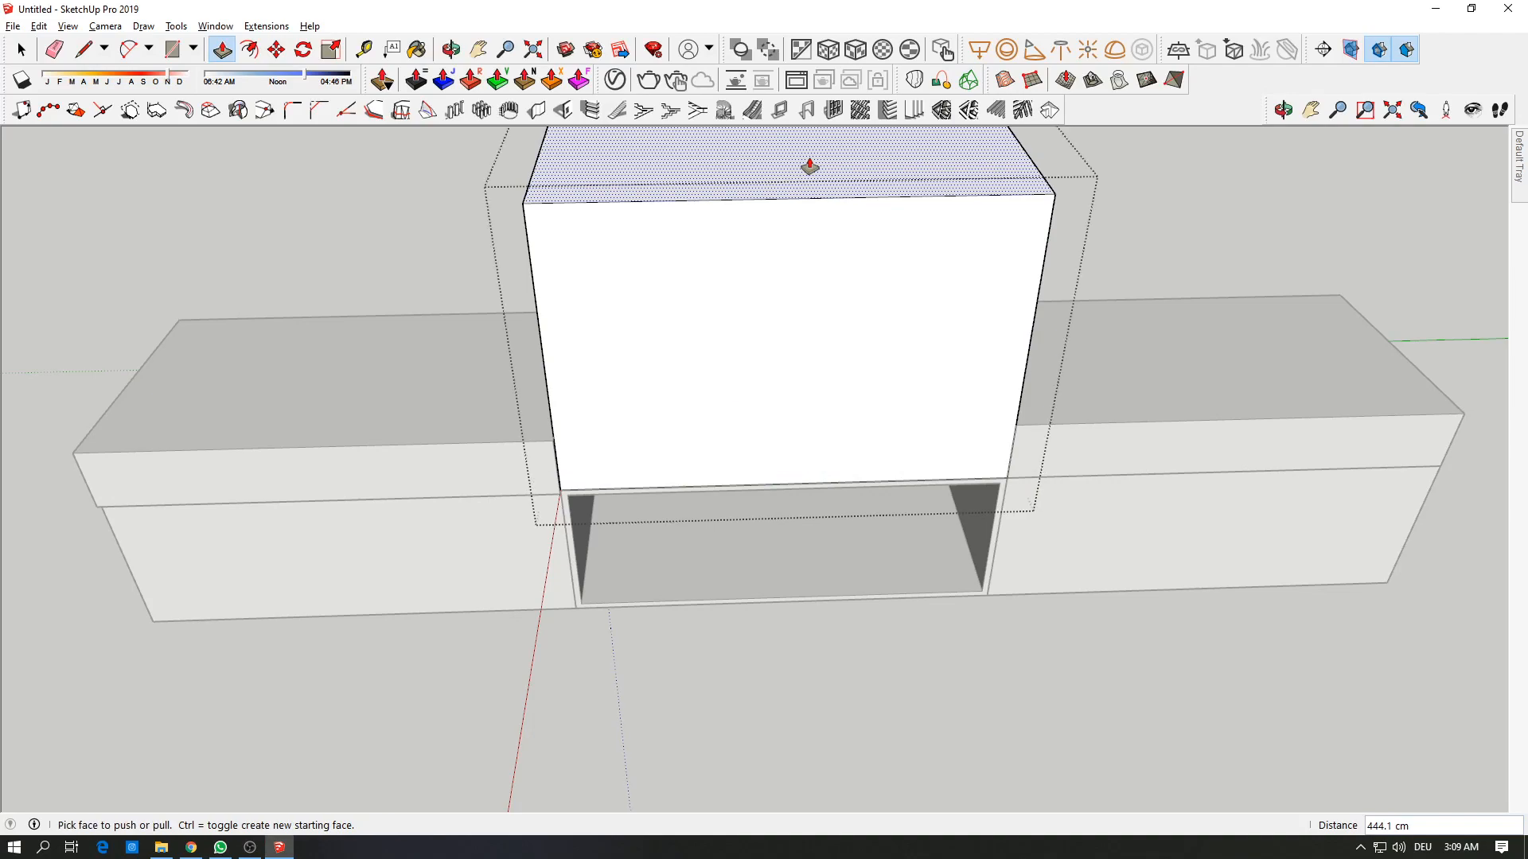
key(alt+Tab)
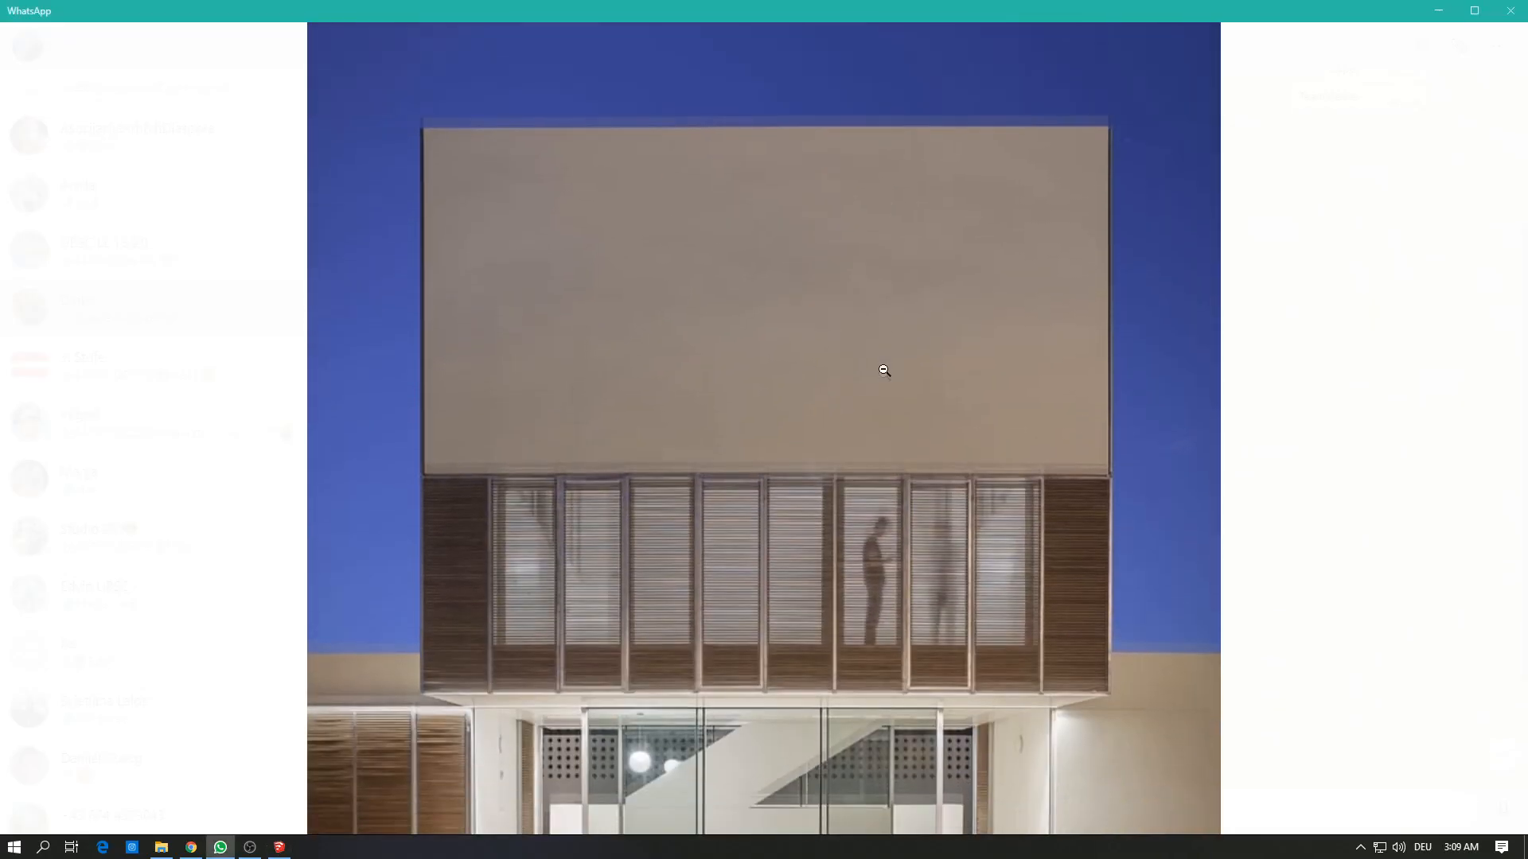
click(884, 371)
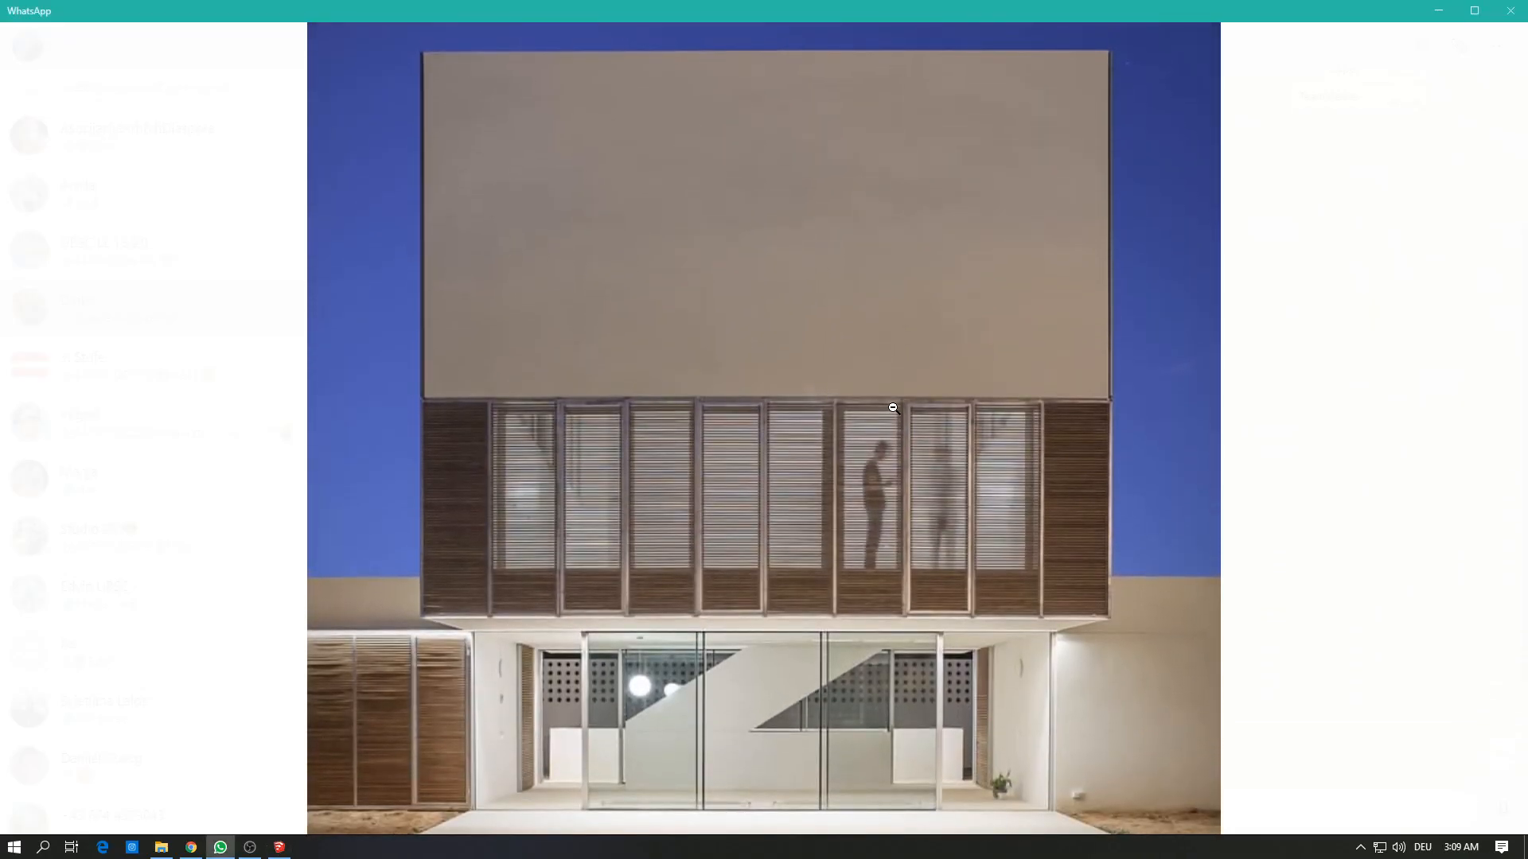
key(alt+Tab)
middle_drag(900, 396, 931, 344)
shift+middle_drag(780, 340, 846, 286)
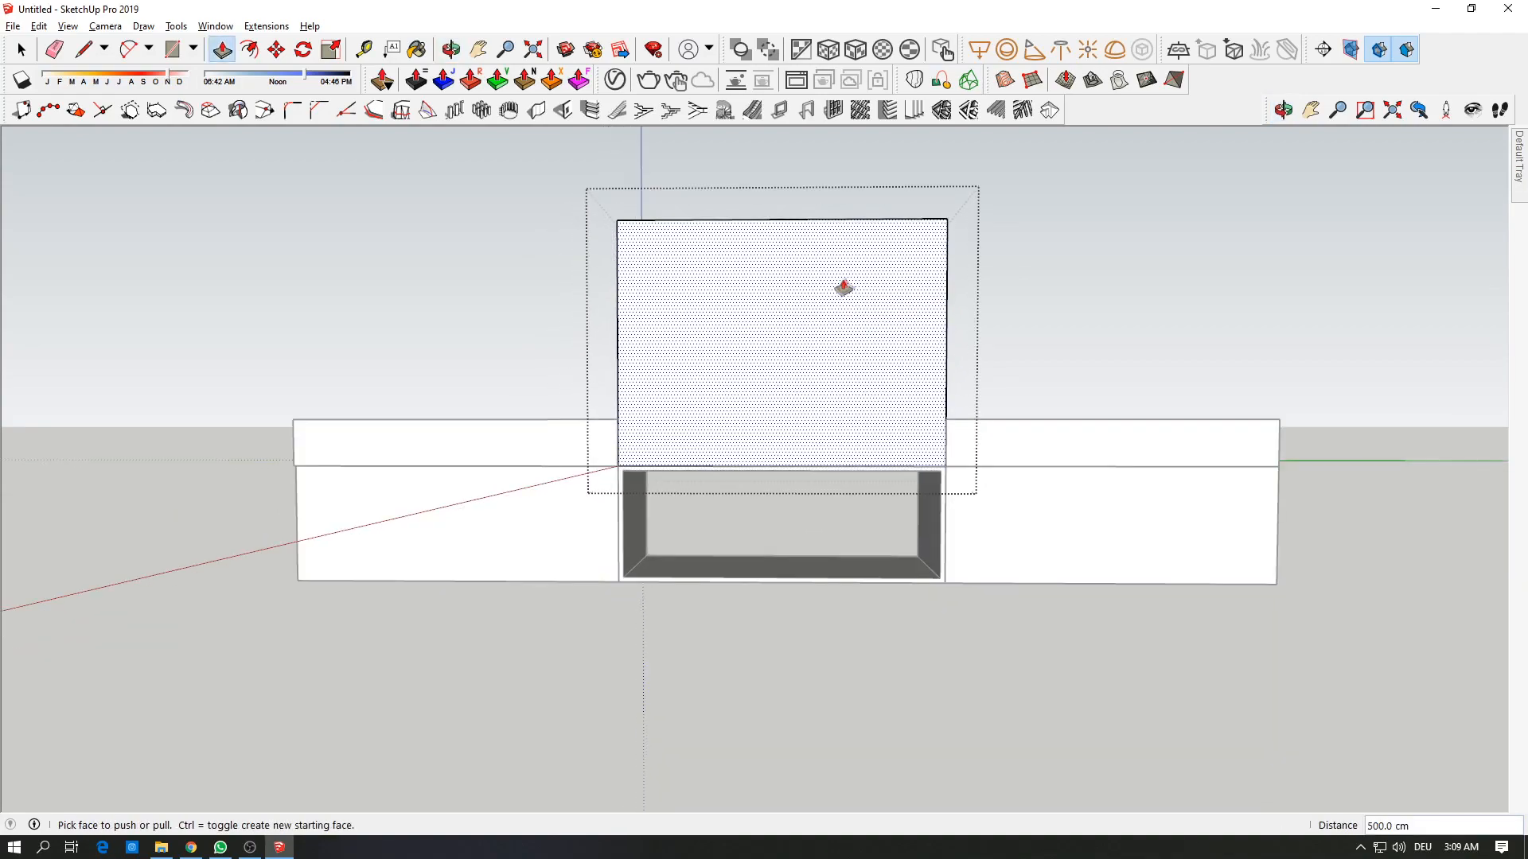
Step: Examine the facade from the front in two-point perspective, then restore the normal perspective view
scroll(846, 286, up, 2)
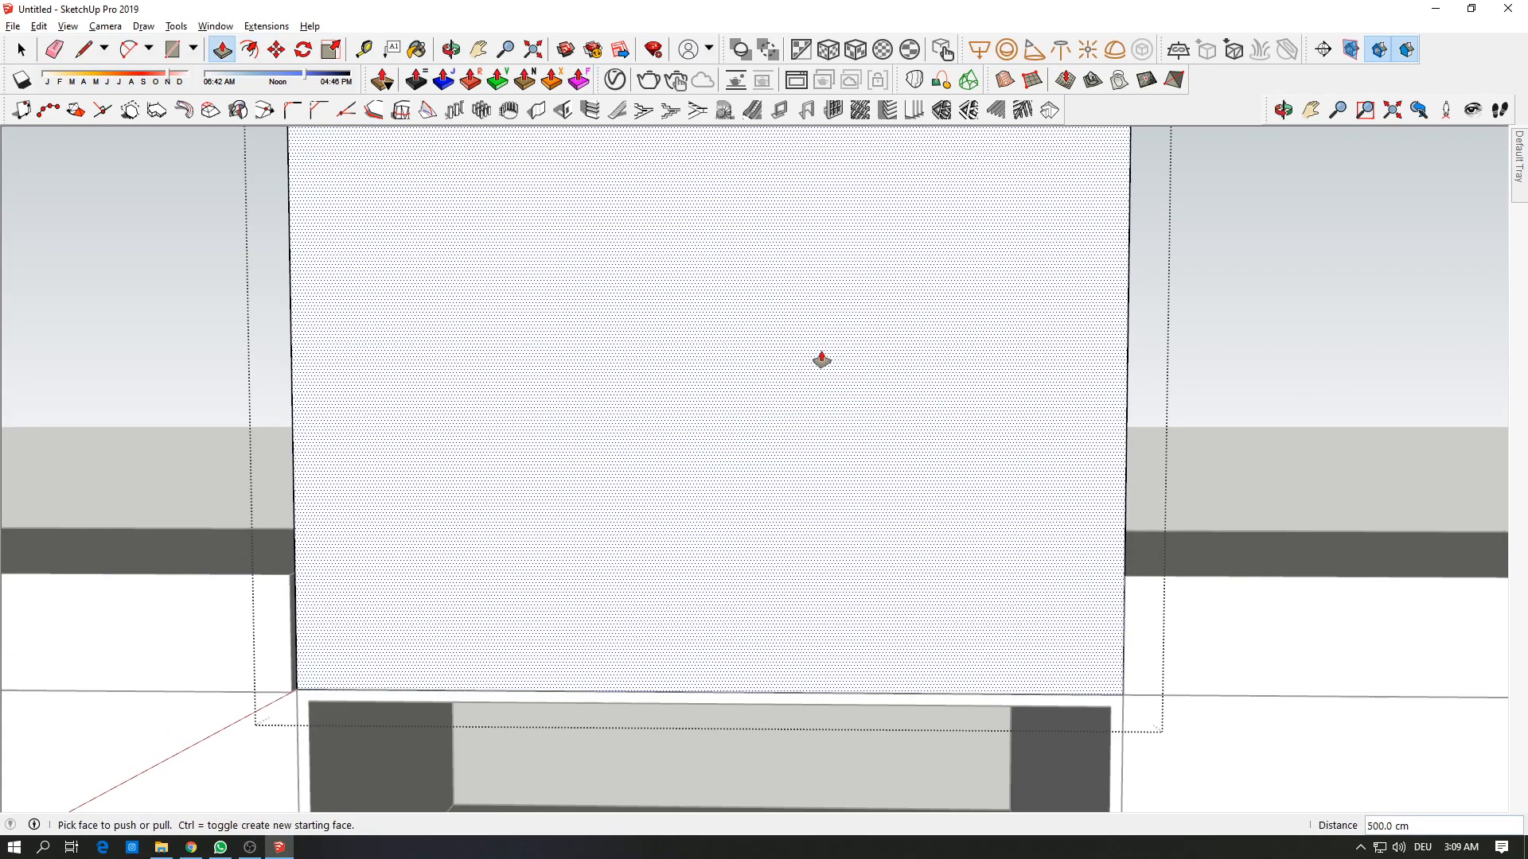
scroll(829, 284, down, 3)
middle_drag(822, 358, 772, 296)
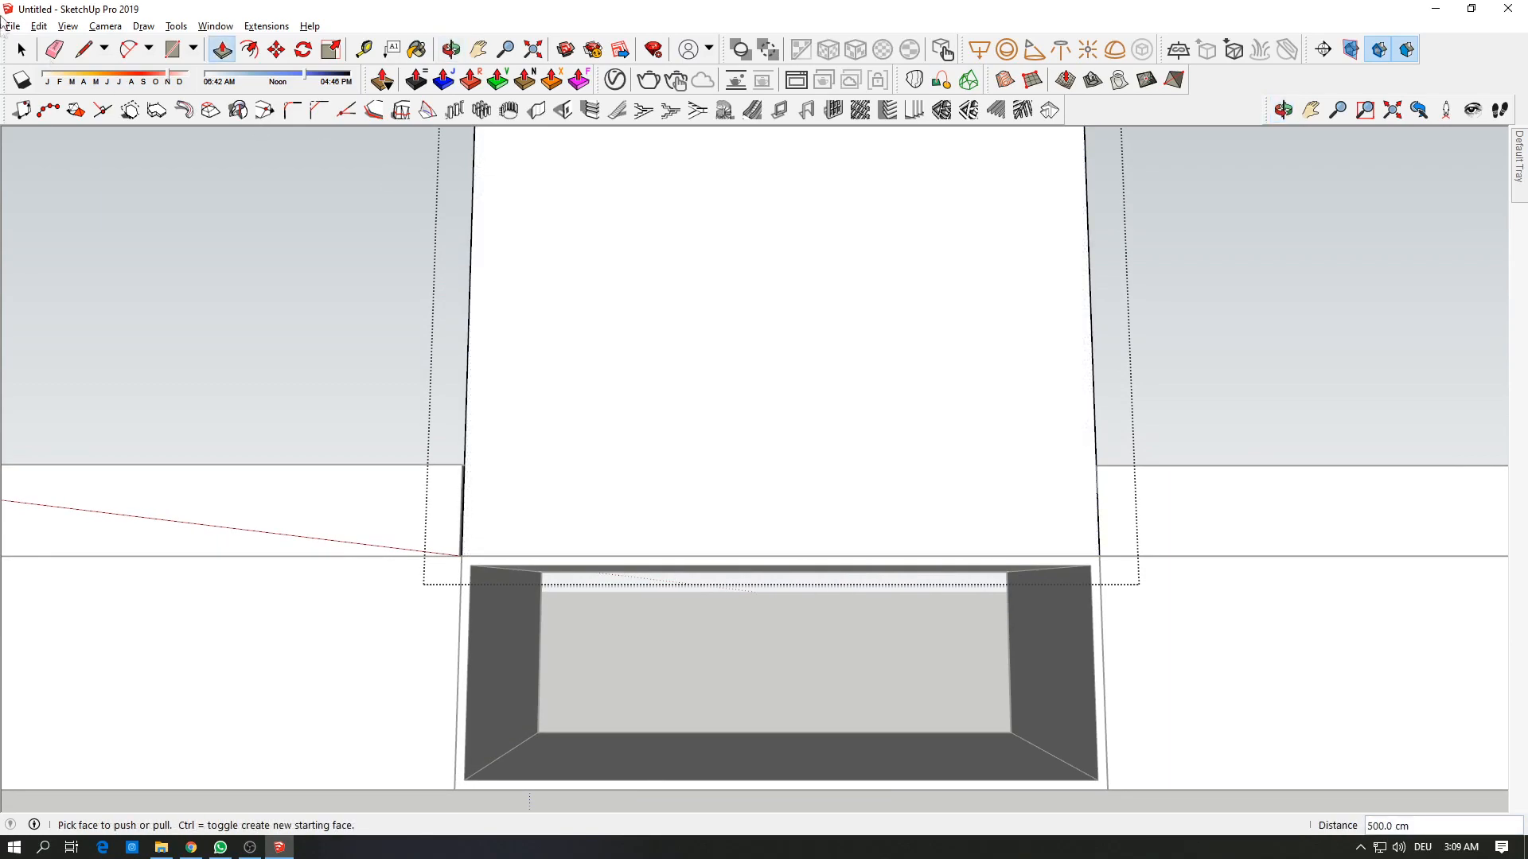
click(105, 27)
click(151, 134)
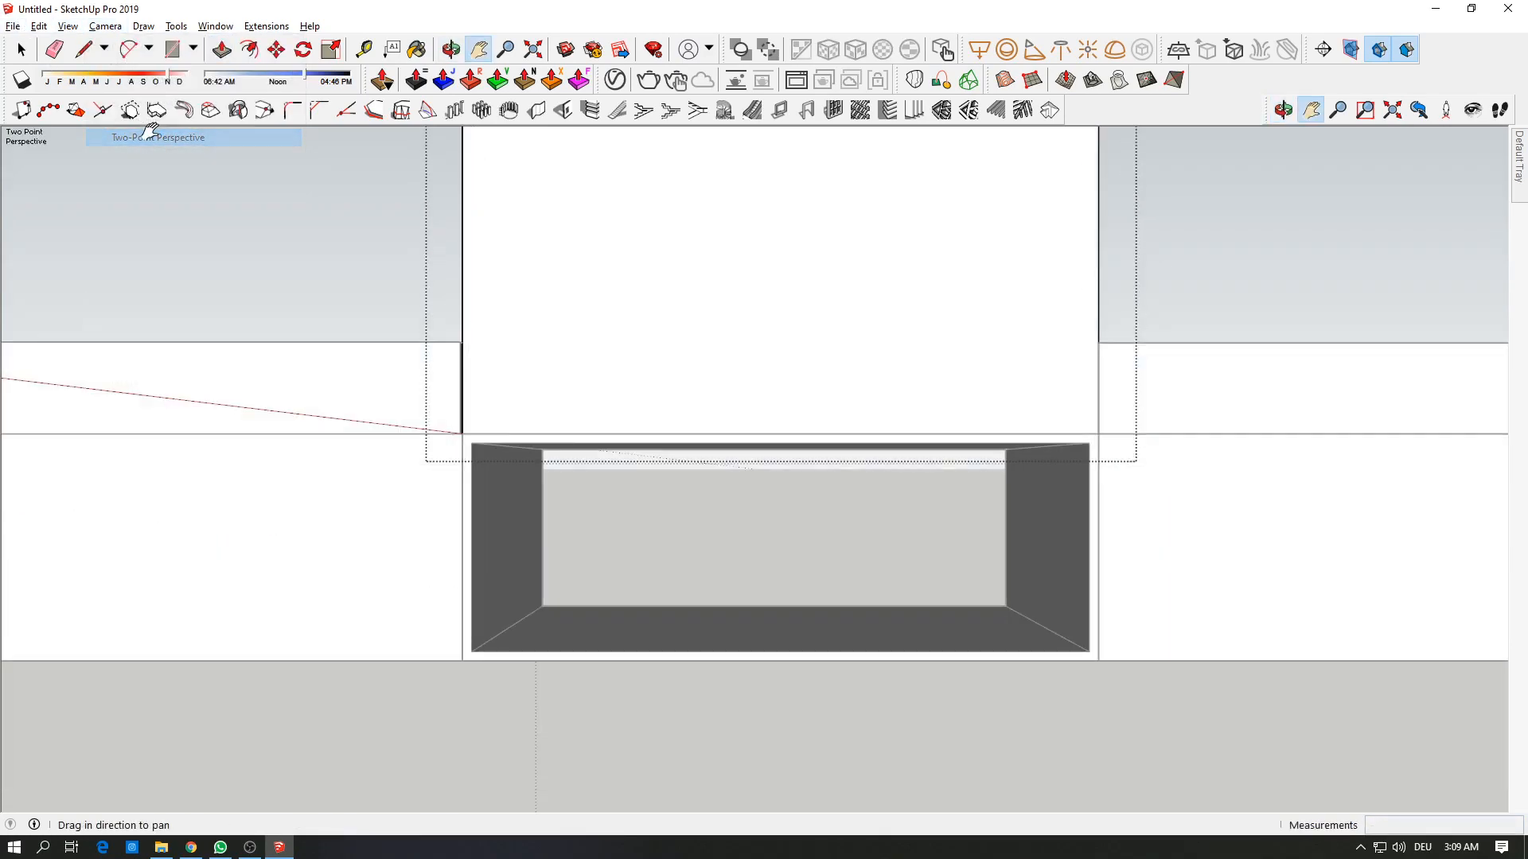
scroll(440, 328, down, 3)
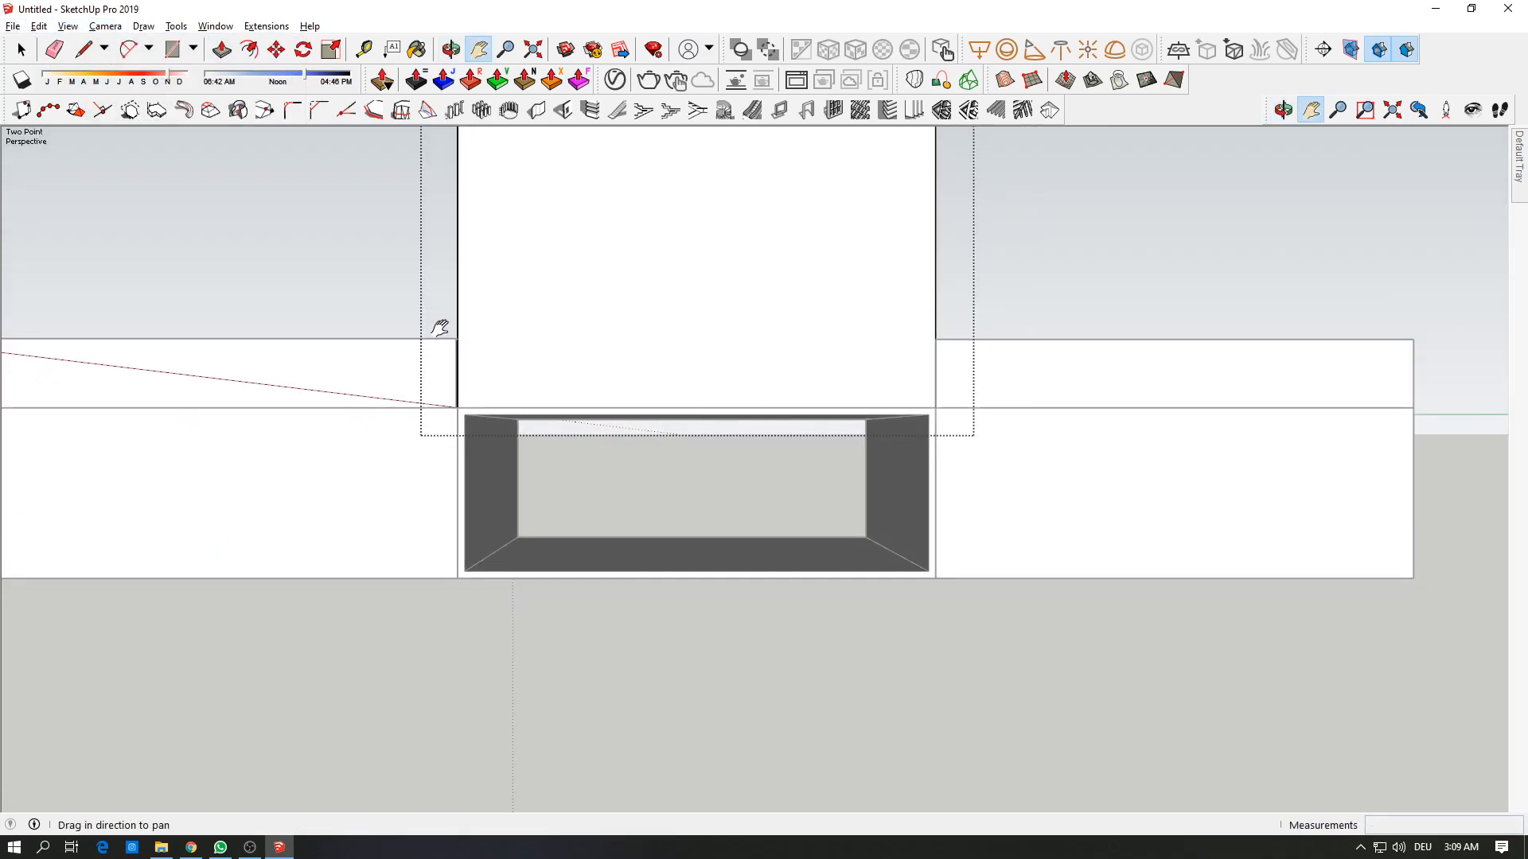
middle_drag(440, 329, 529, 351)
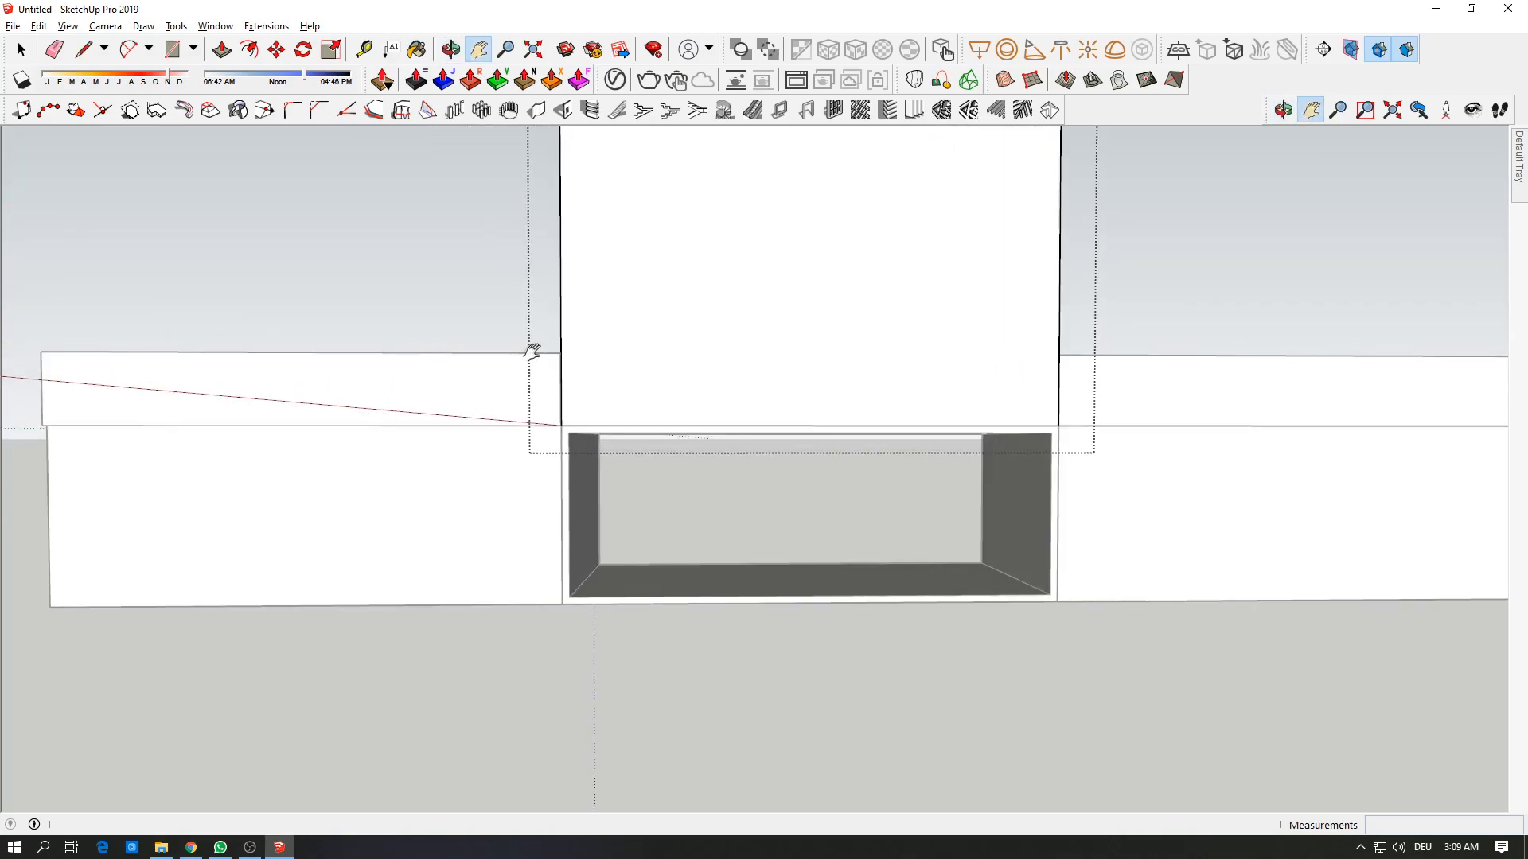
click(102, 27)
click(127, 135)
middle_drag(506, 267, 414, 414)
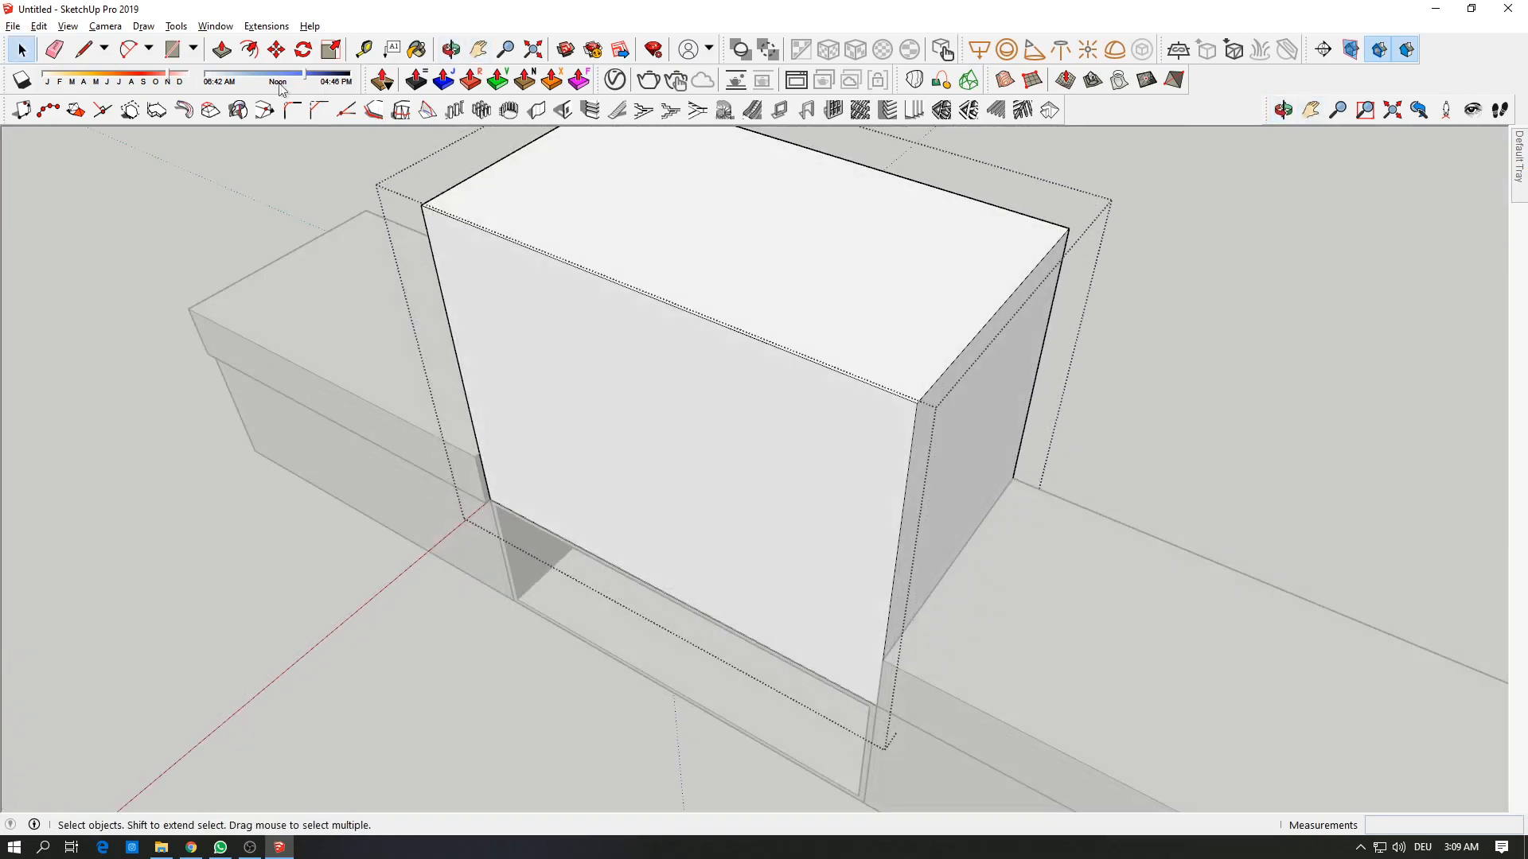
Step: Try to lower the upper block's top face by 50 cm with Push/Pull
click(223, 54)
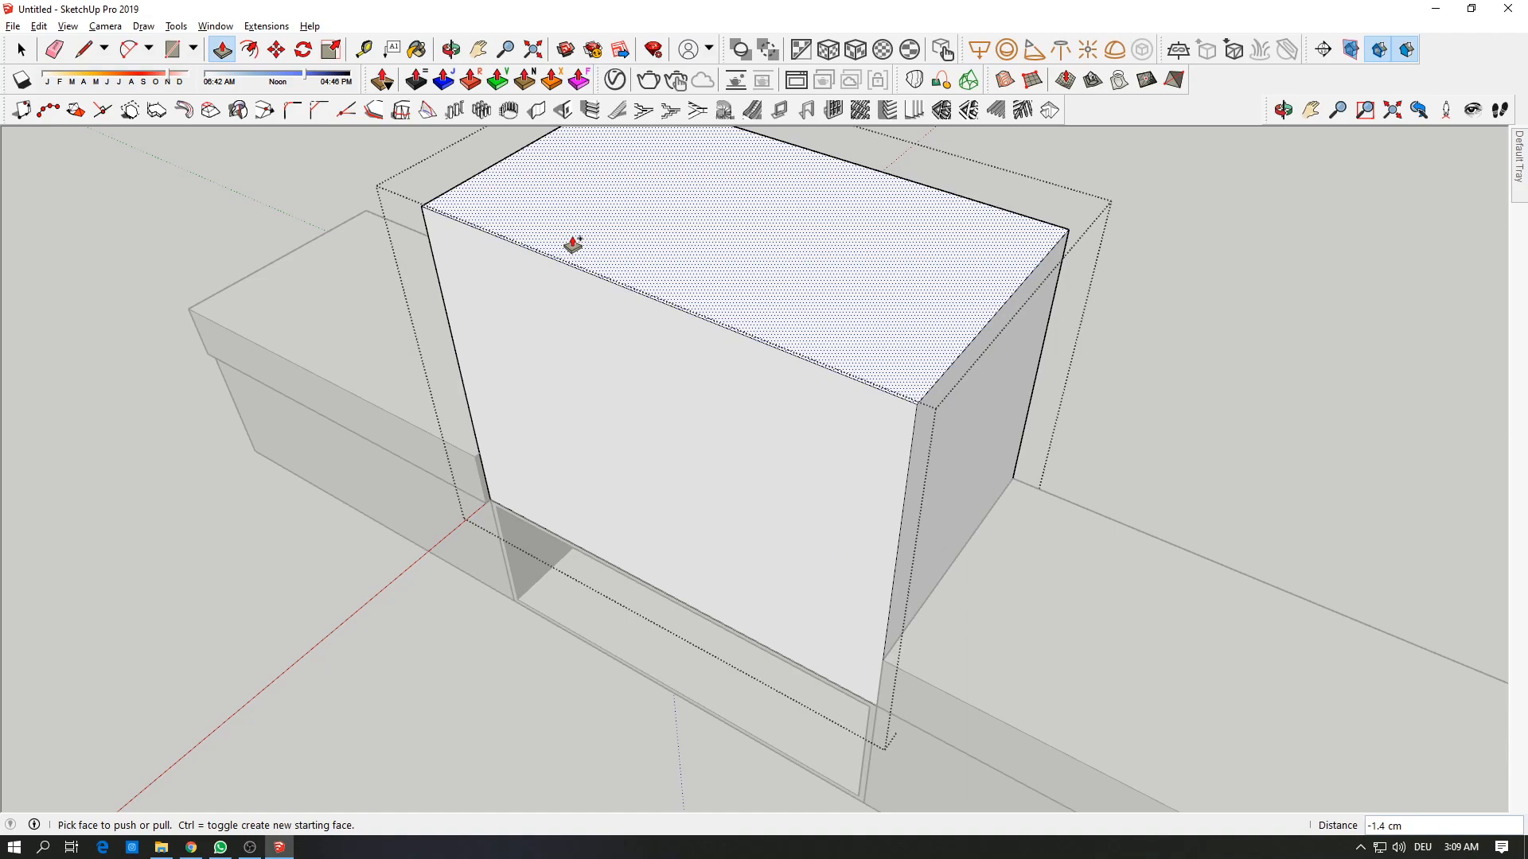
text(-50)
key(Return)
Step: Try to pull the upper block's front face forward 100 cm, consulting the reference photo for the overhang
middle_drag(573, 244, 733, 314)
click(695, 344)
key(alt+Tab)
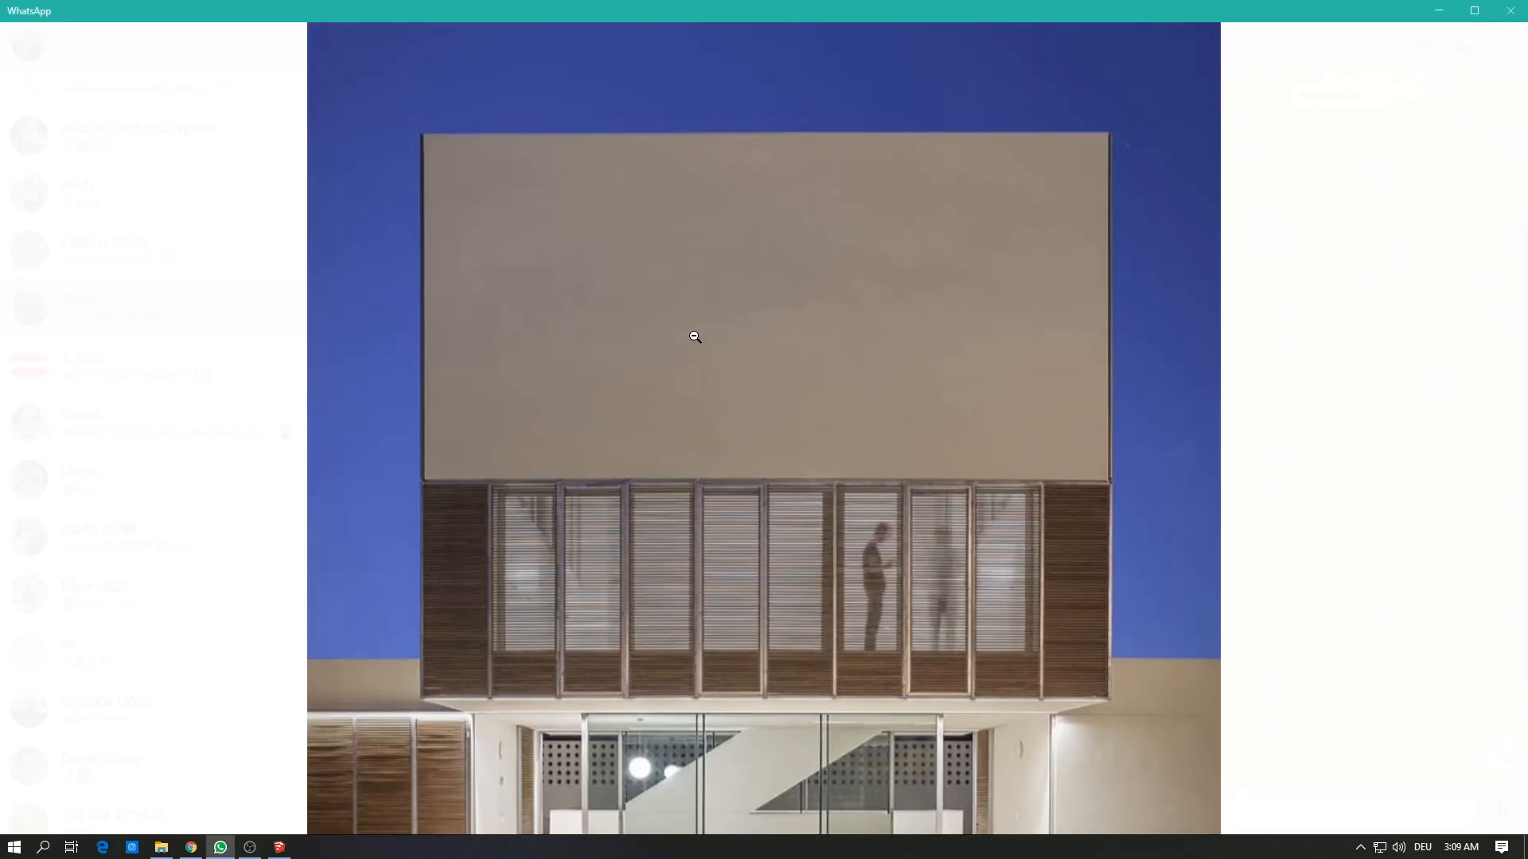
key(alt+Tab)
text(100)
key(Return)
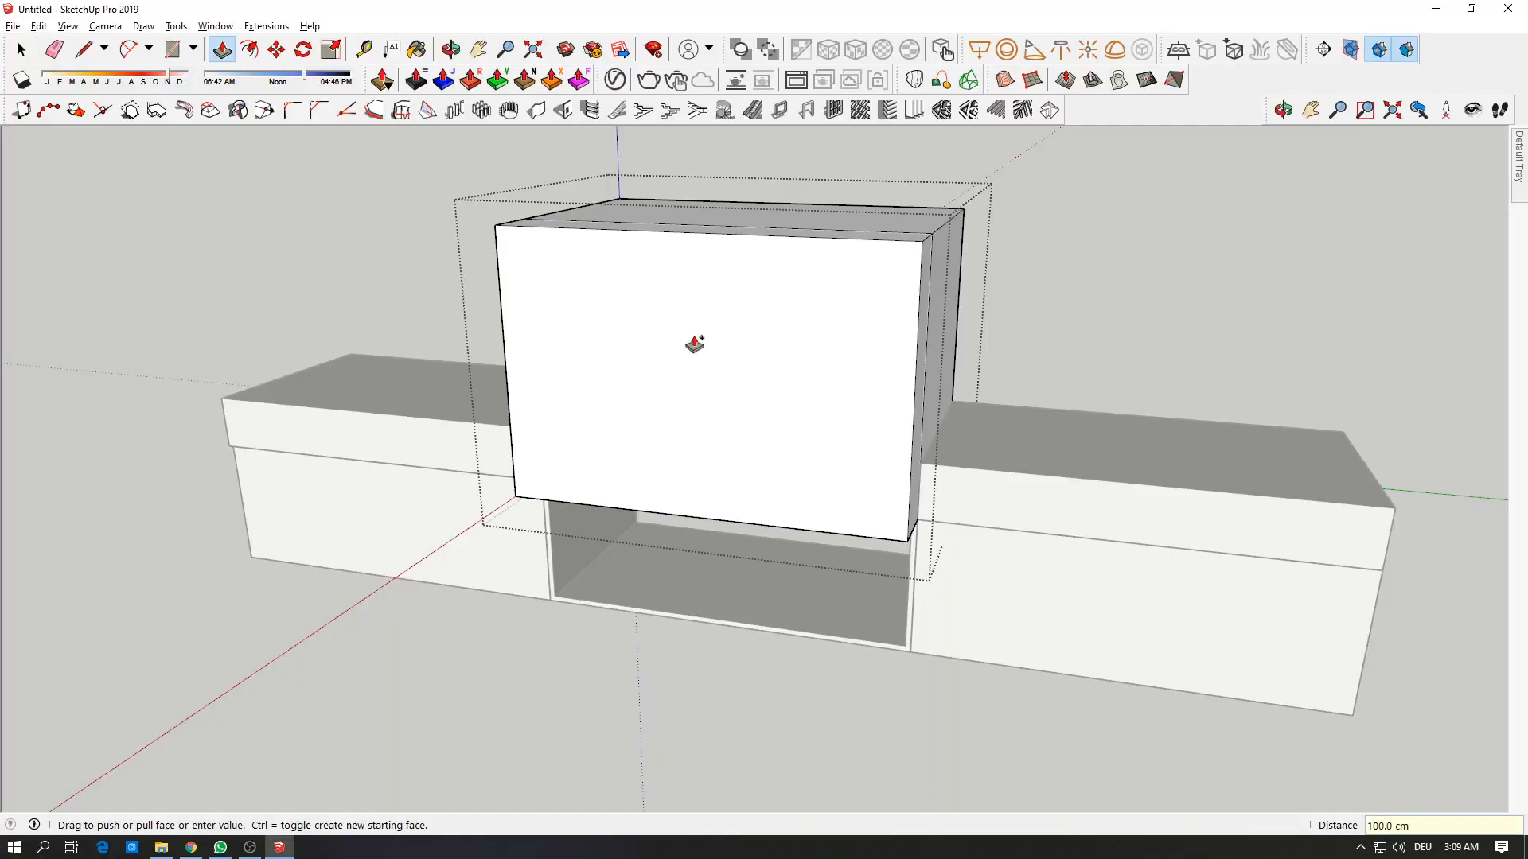
Step: Undo the Push/Pull changes to the upper block's front and top faces
middle_drag(733, 361, 339, 209)
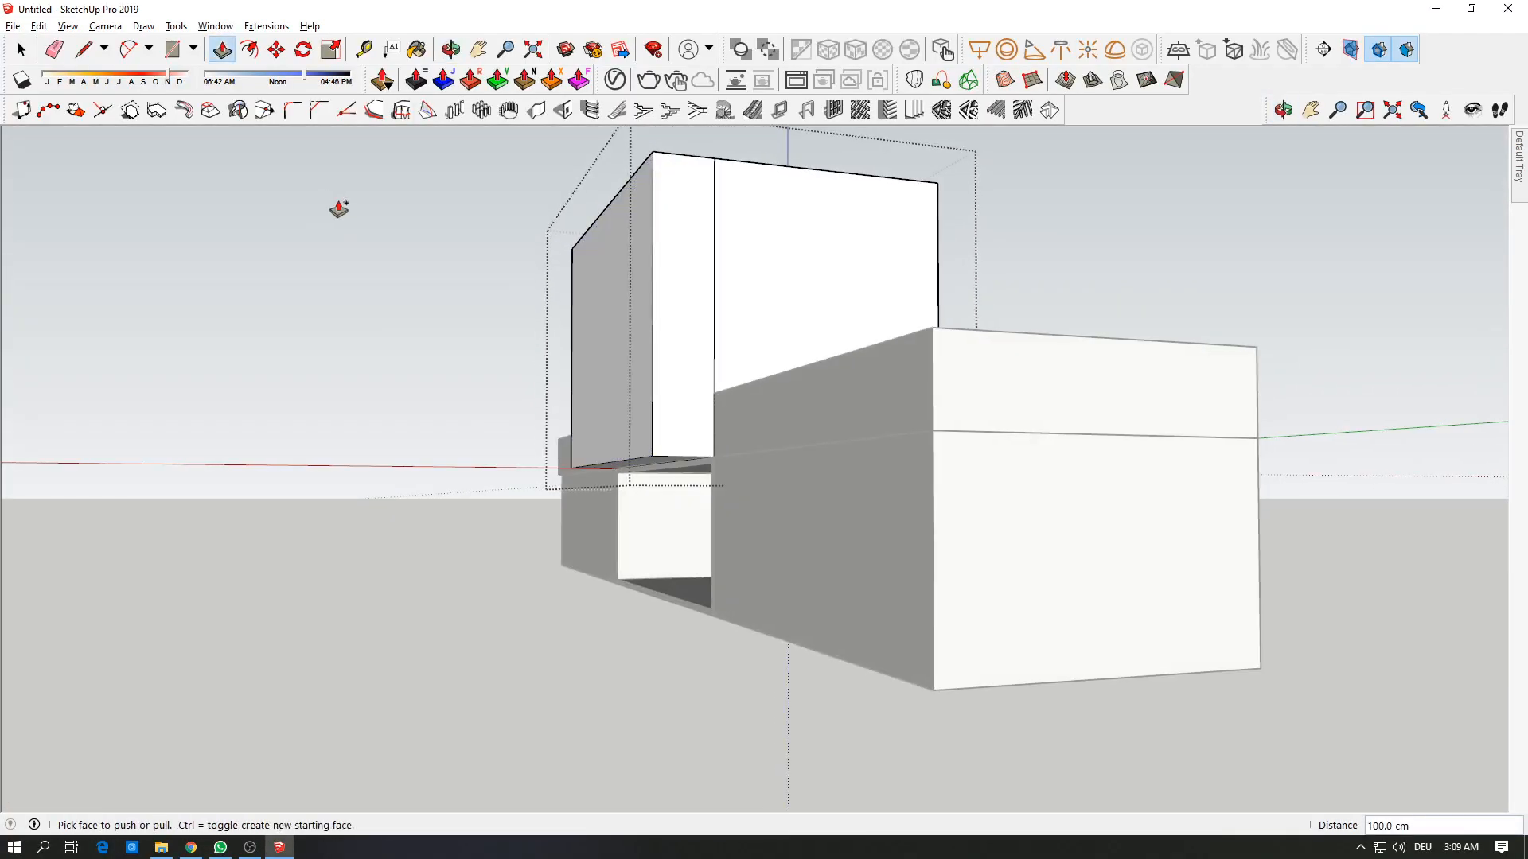
key(ctrl+z)
click(580, 297)
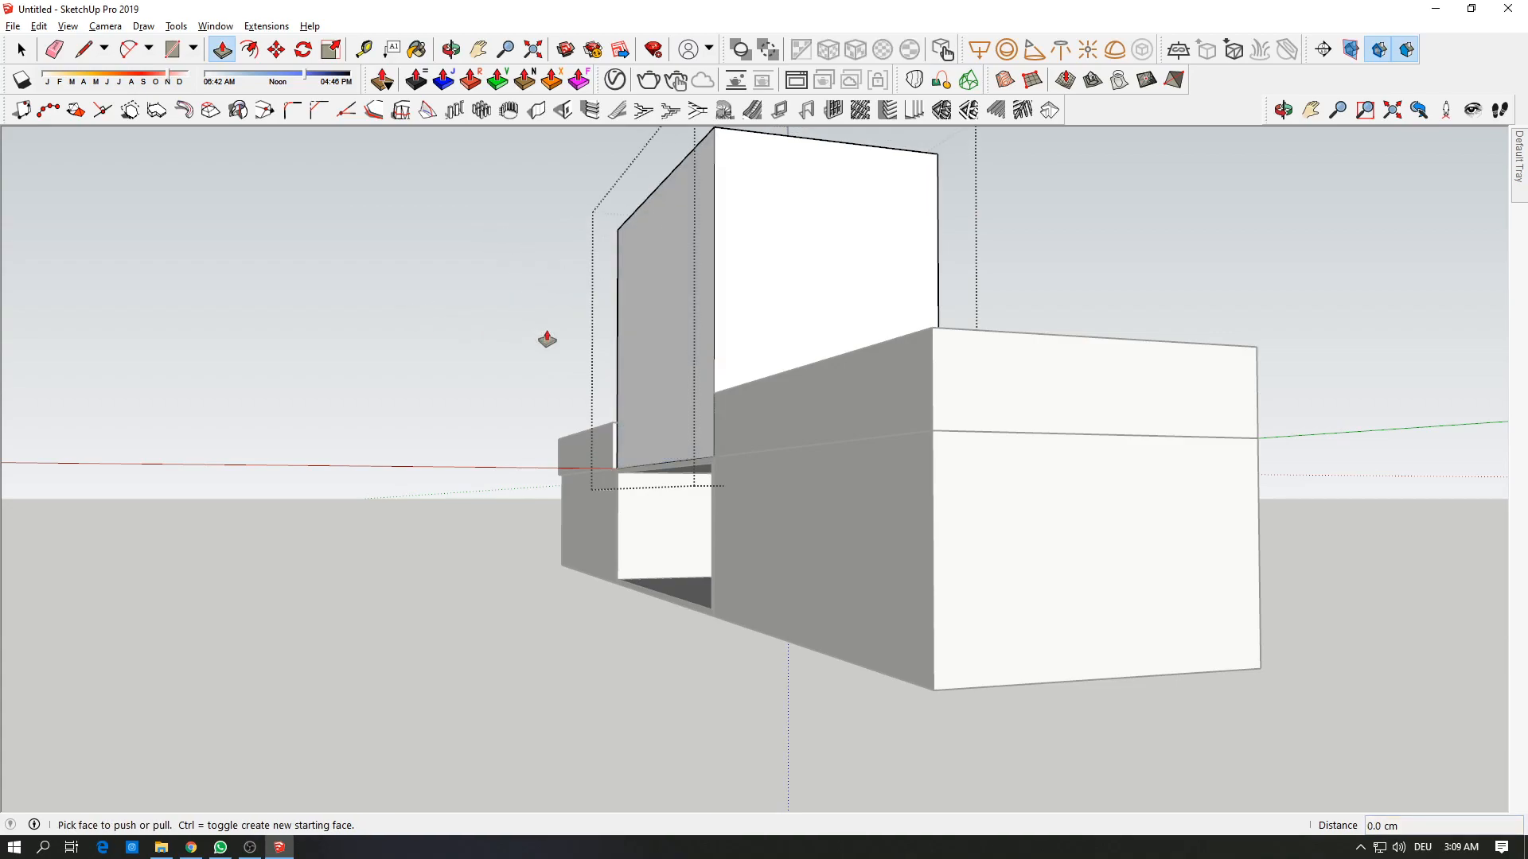
Step: Push the upper block's top face down by 50 cm
middle_drag(590, 334, 758, 470)
click(755, 233)
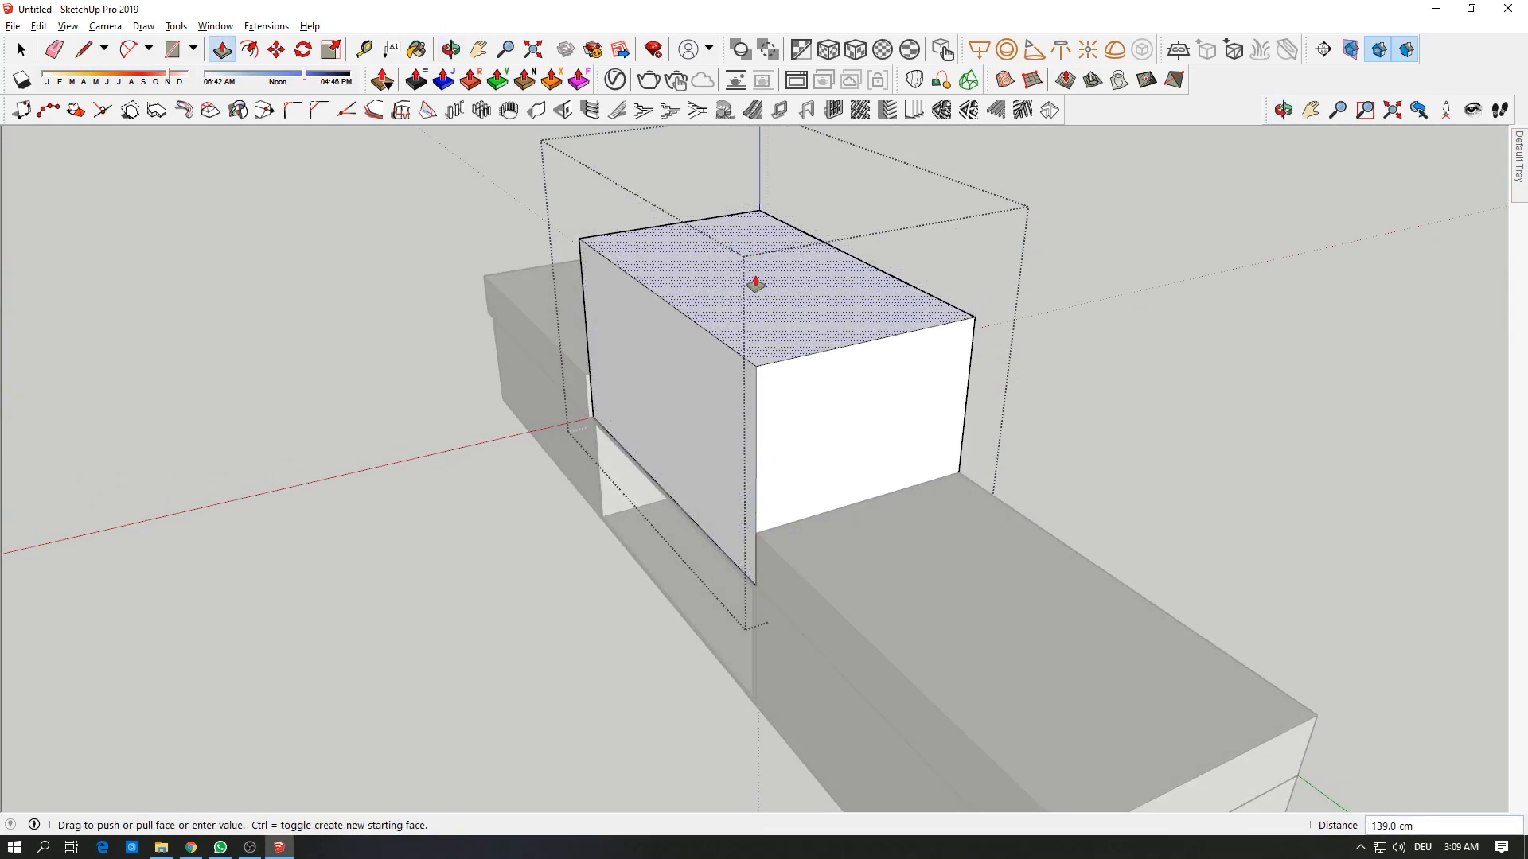
text(50)
key(Return)
Step: Pull the upper block's front face forward 150 cm to overhang the entrance
click(737, 357)
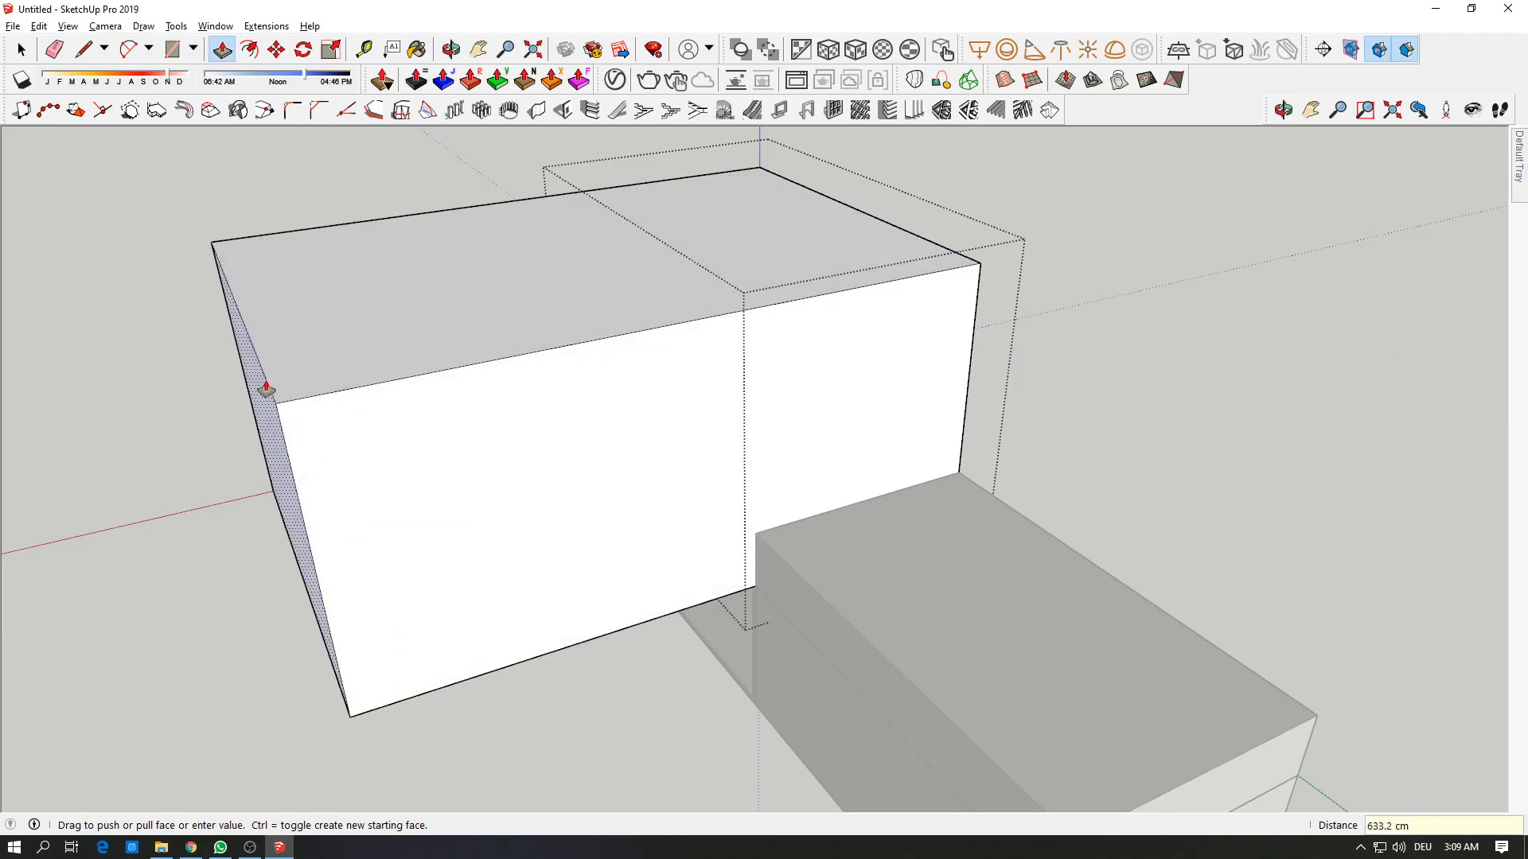
text(150)
key(Return)
Step: Compare the overhang and front proportions of the model with the full reference photo in WhatsApp
middle_drag(266, 392, 239, 228)
key(alt+Tab)
scroll(486, 448, down, 3)
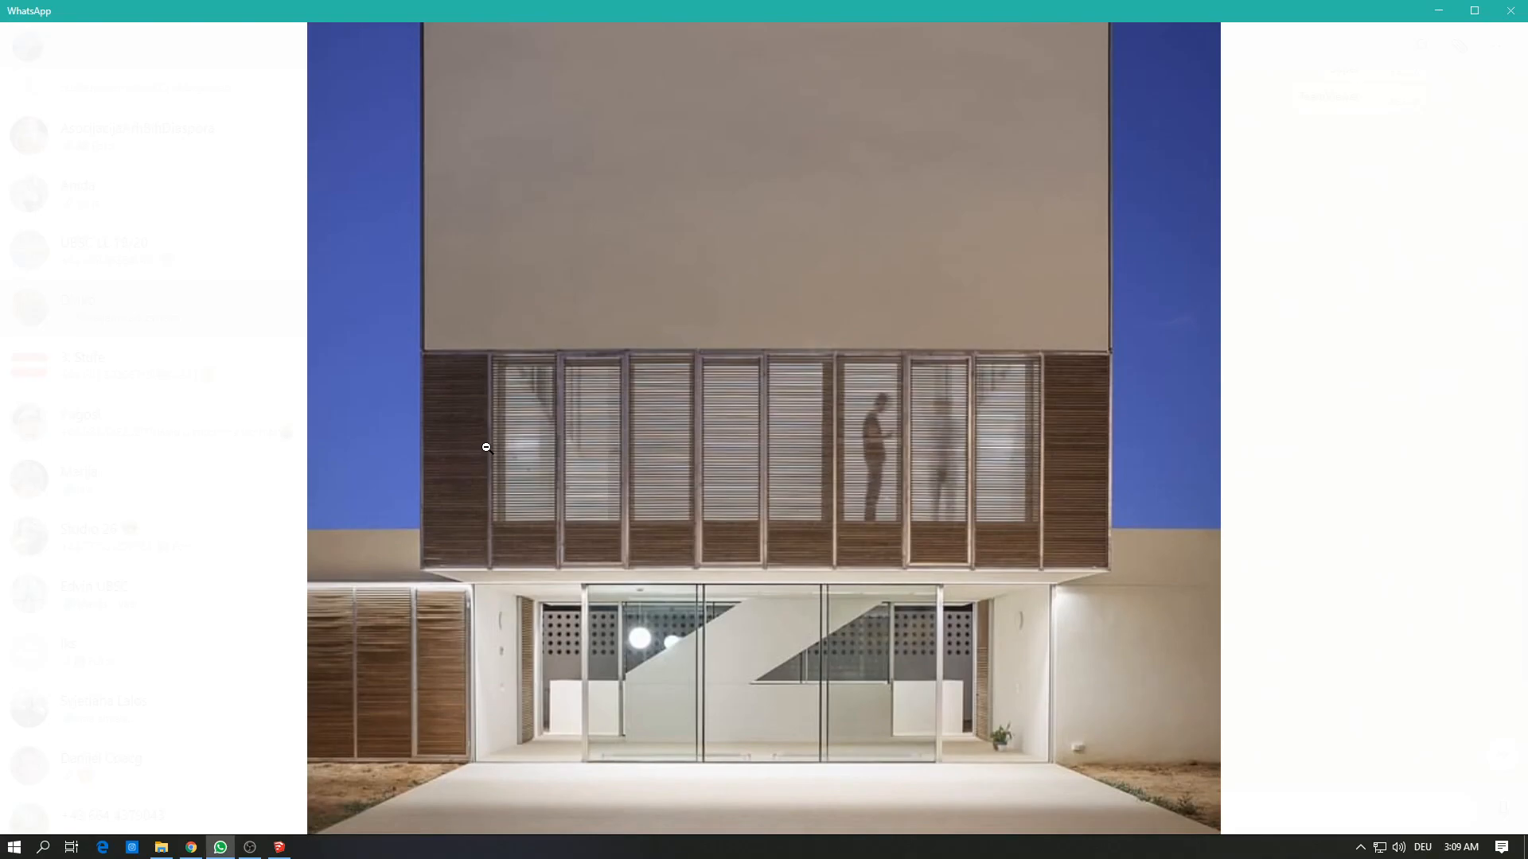
key(alt+Tab)
mouse_move(491, 450)
middle_down()
mouse_move(795, 433)
mouse_move(880, 348)
mouse_move(965, 293)
mouse_move(962, 310)
middle_up()
key(p)
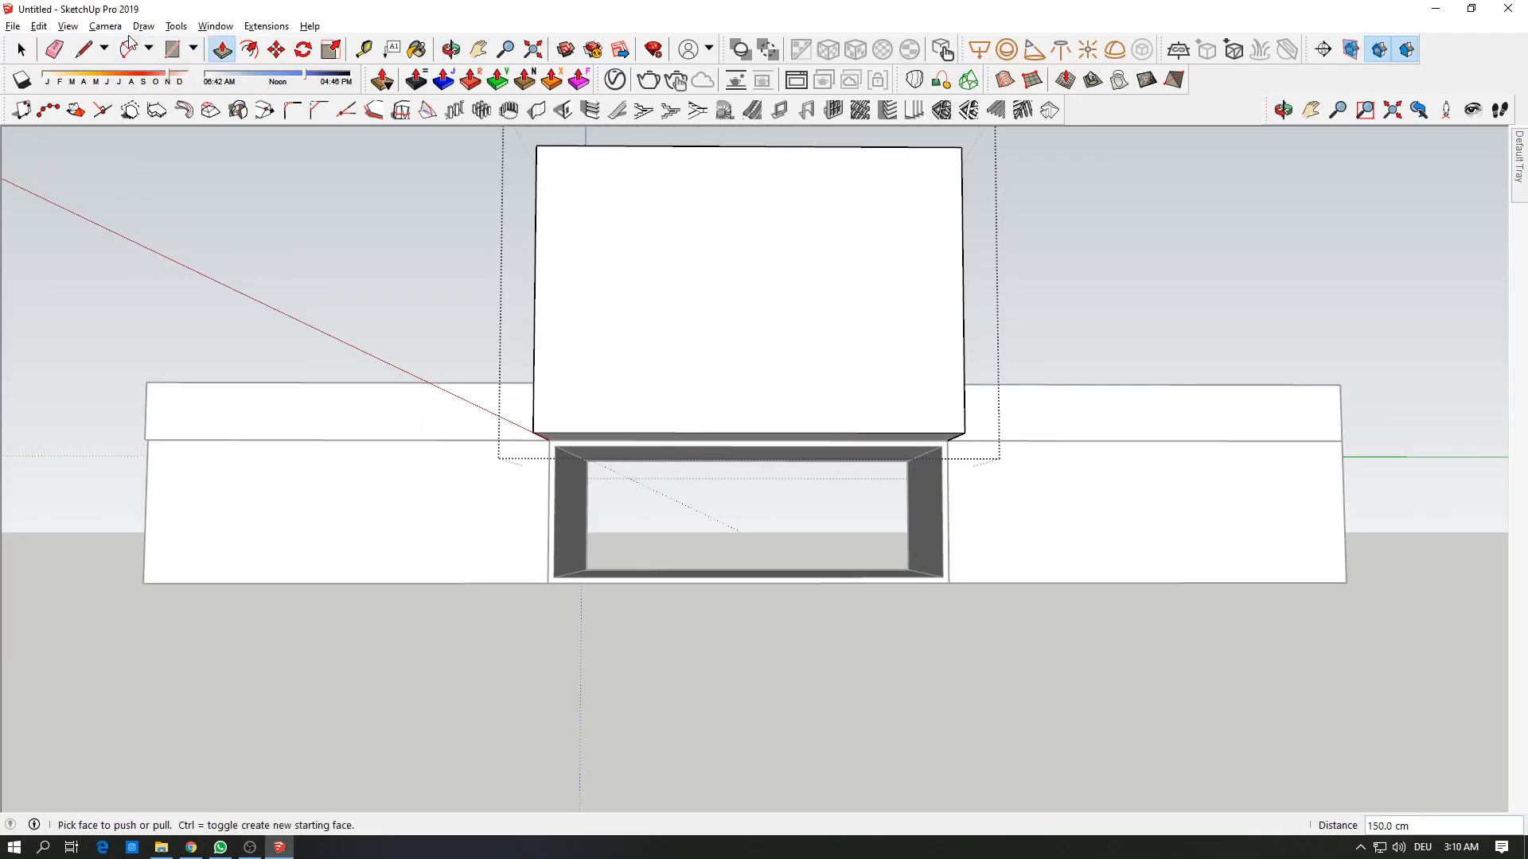
click(105, 25)
key(alt+Tab)
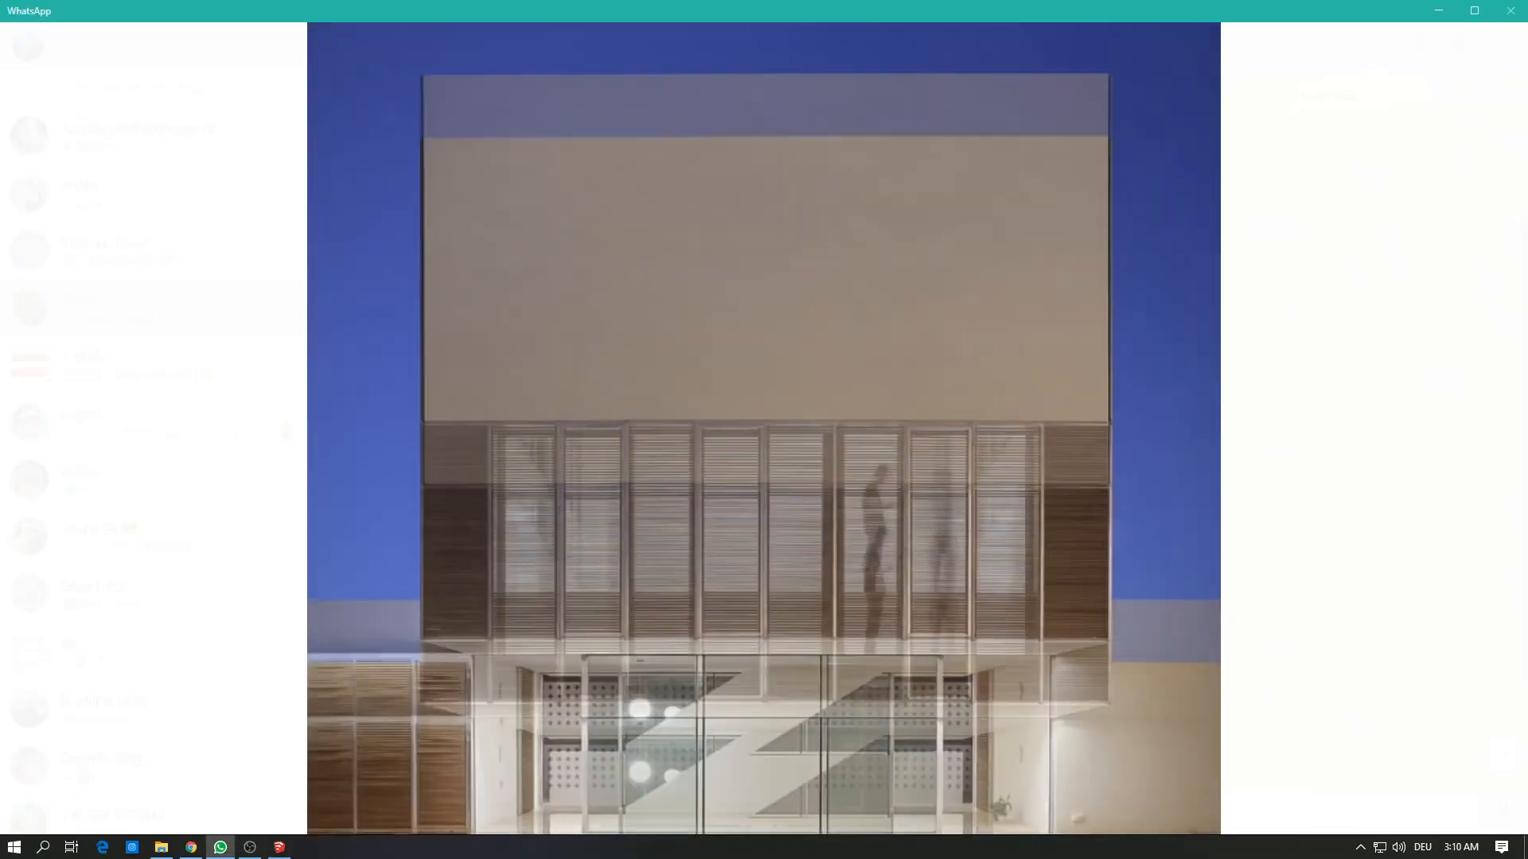
click(580, 690)
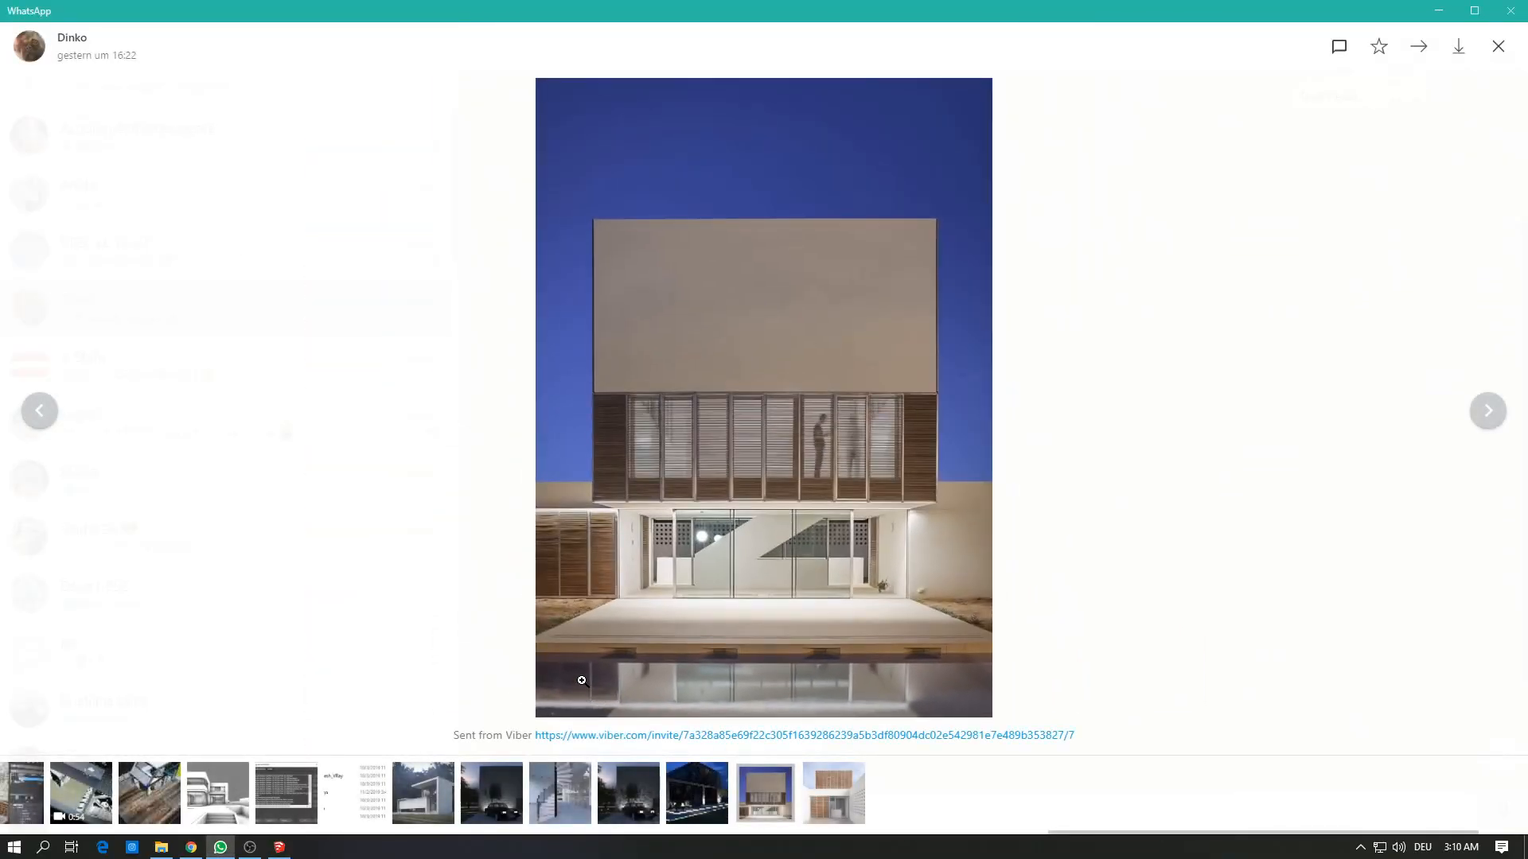
key(alt+Tab)
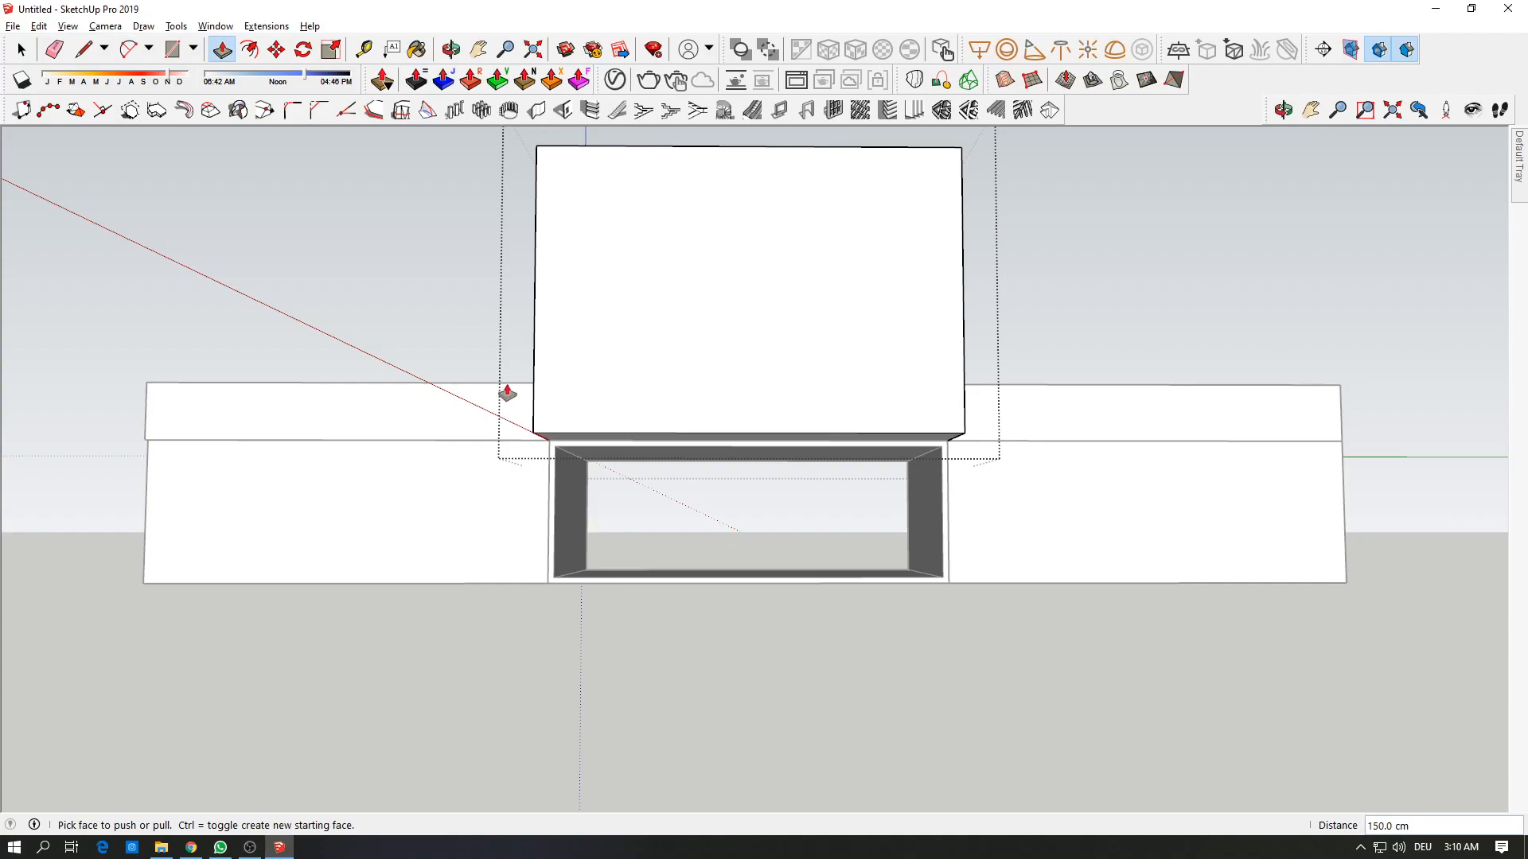
Step: Switch to two-point perspective, compare with the reference photo and frame the whole front of the house
click(118, 27)
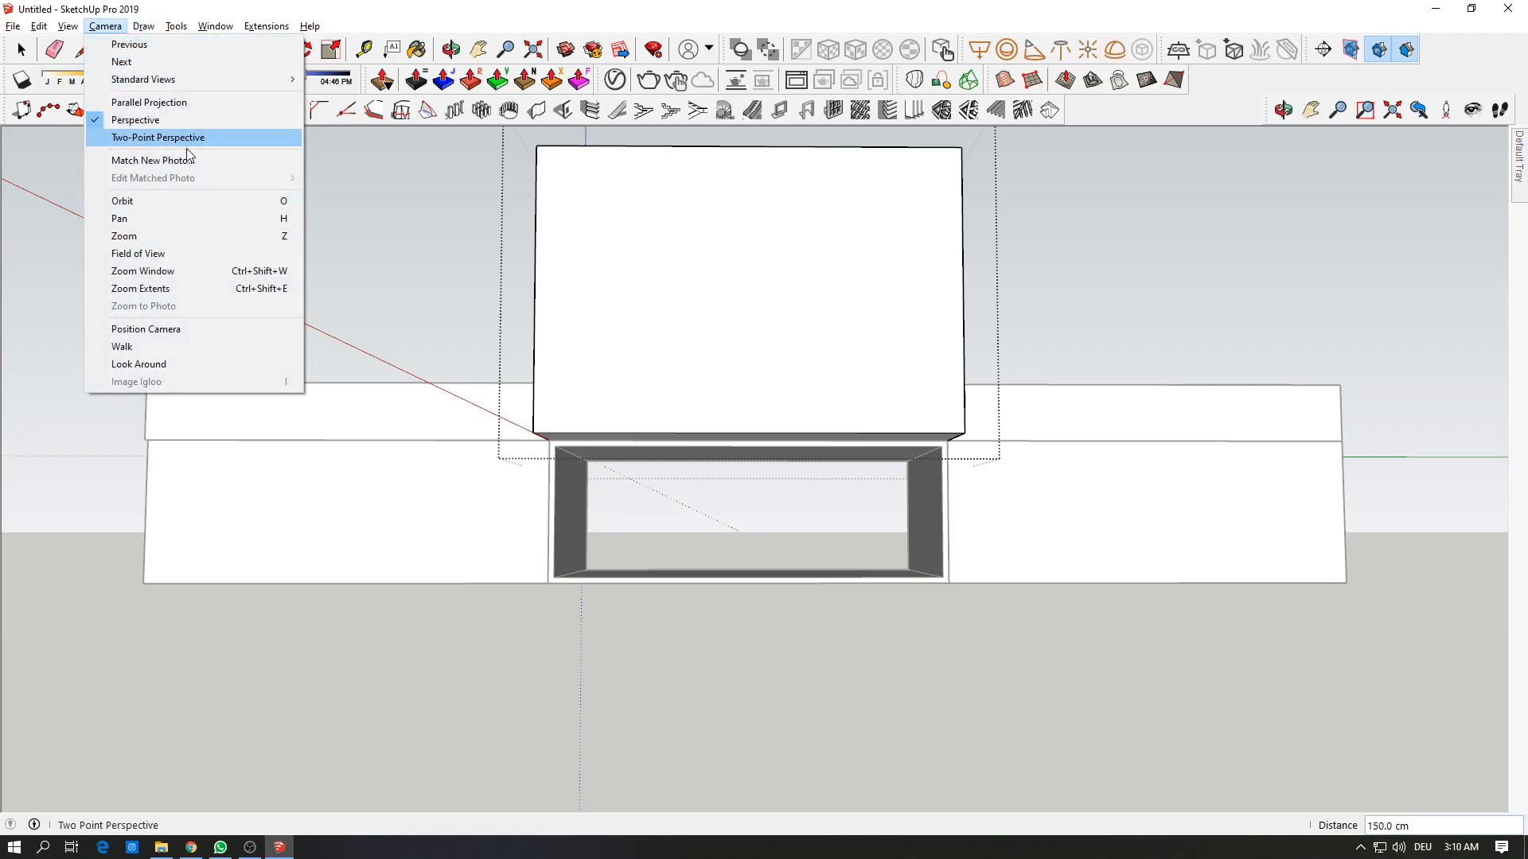
click(191, 138)
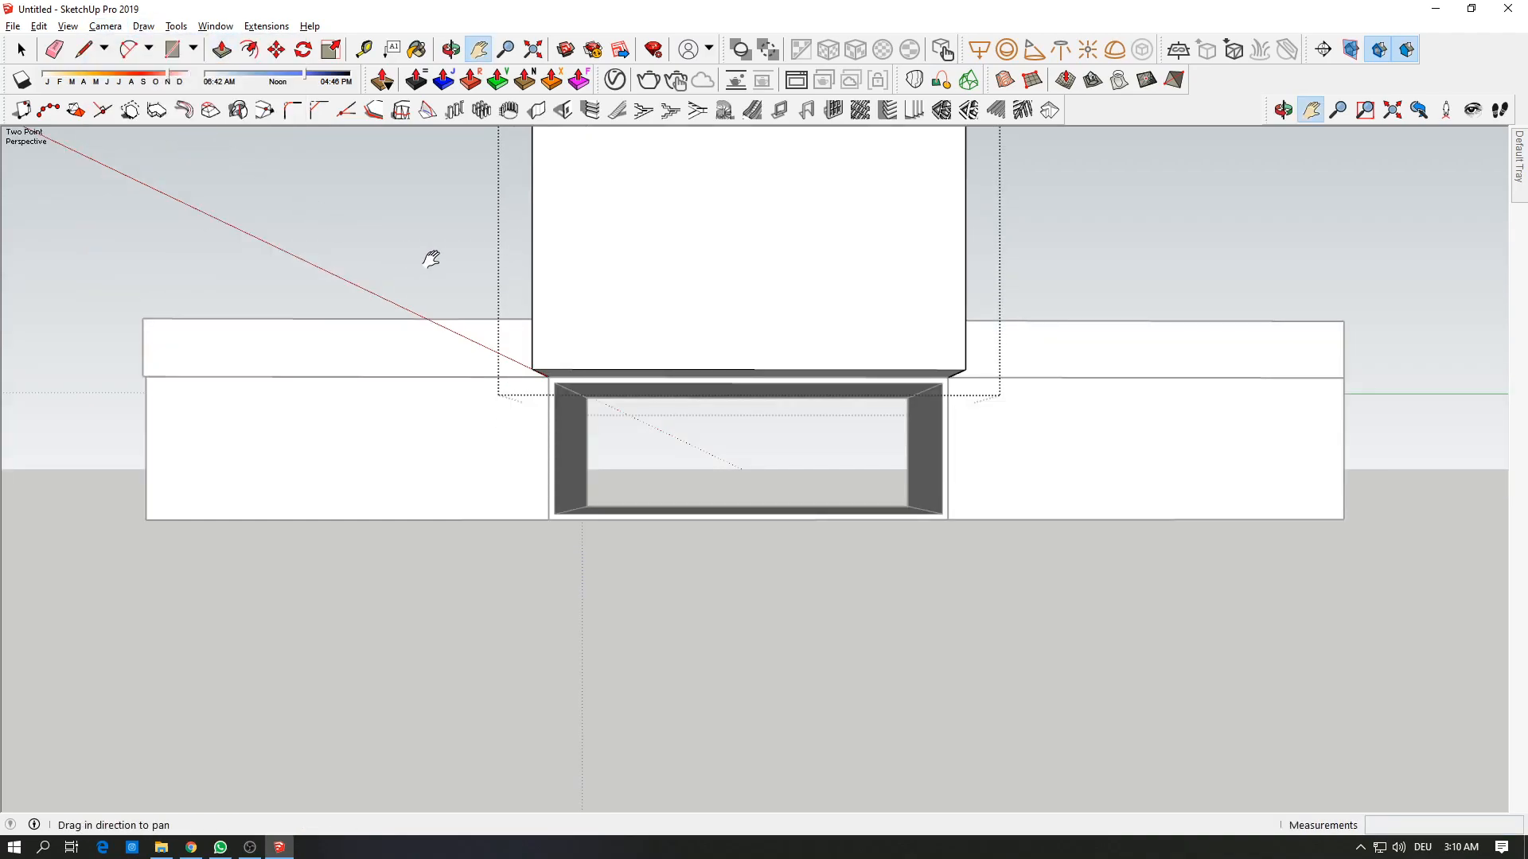
key(alt+Tab)
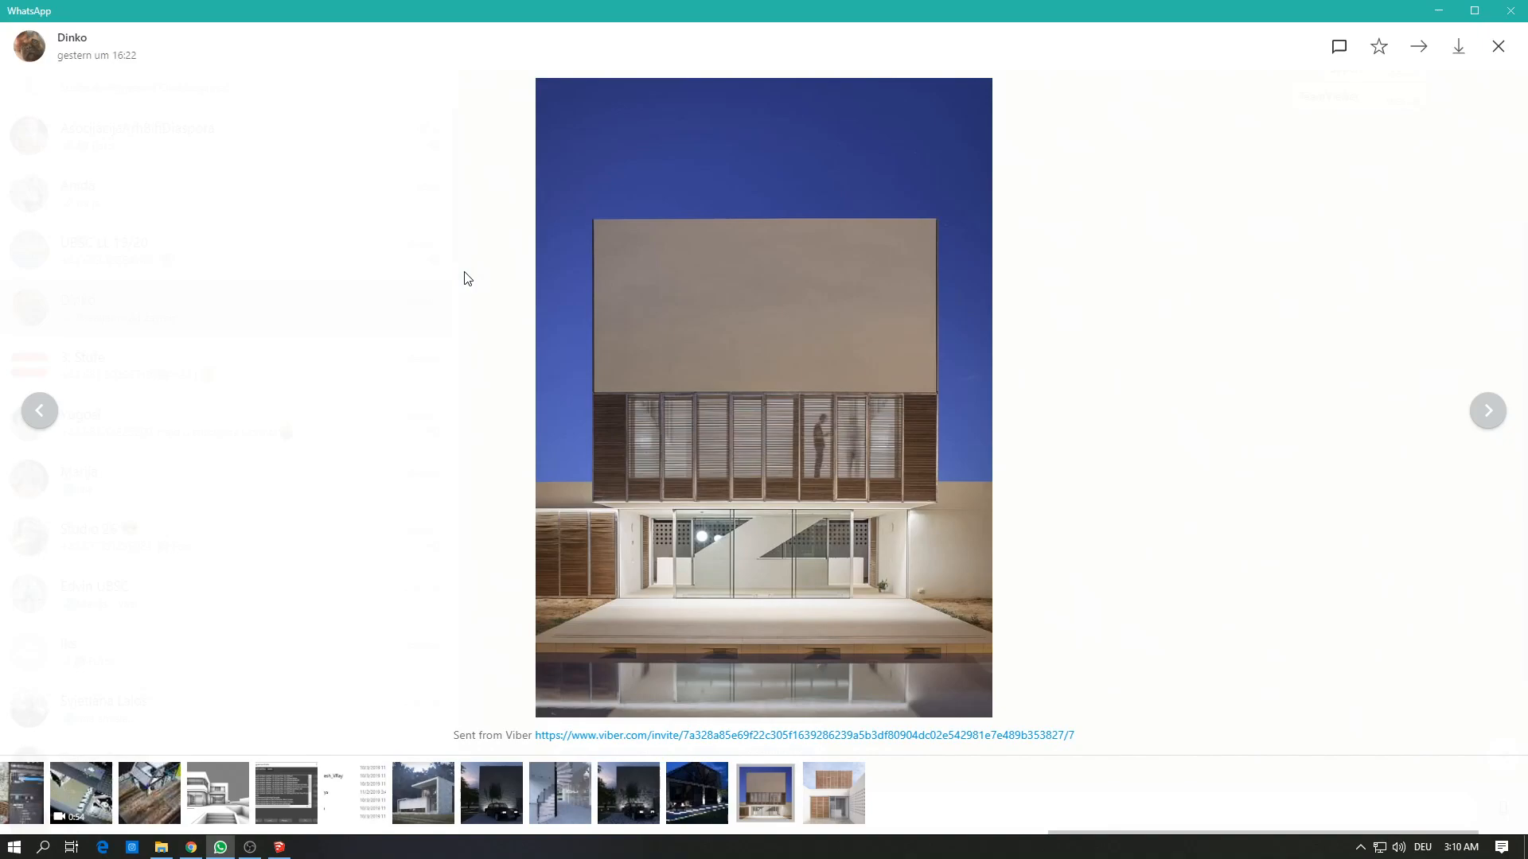
key(alt+Tab)
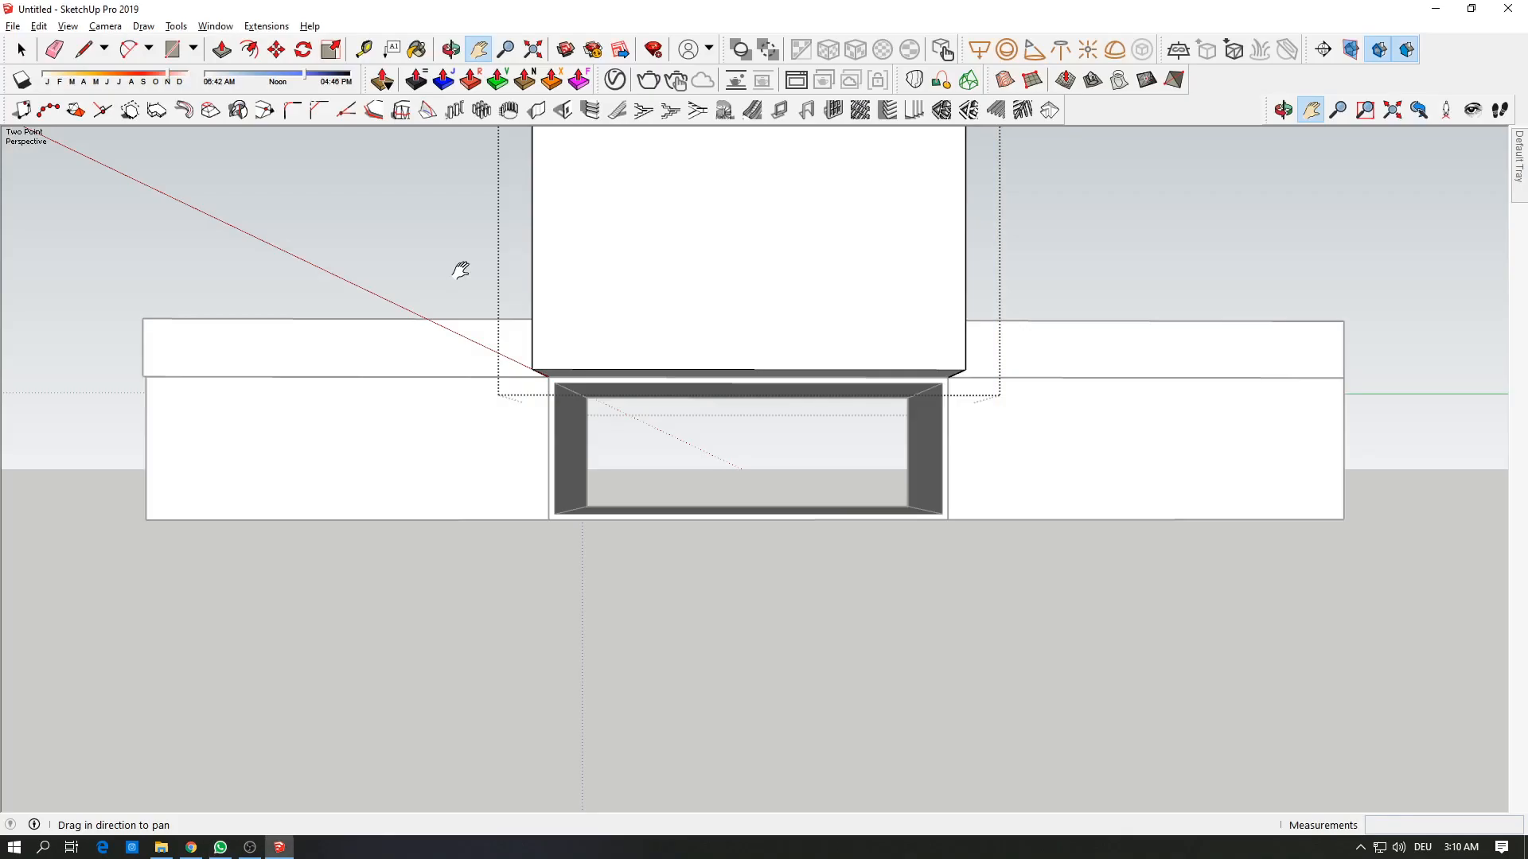
key(o)
shift+drag(463, 271, 463, 368)
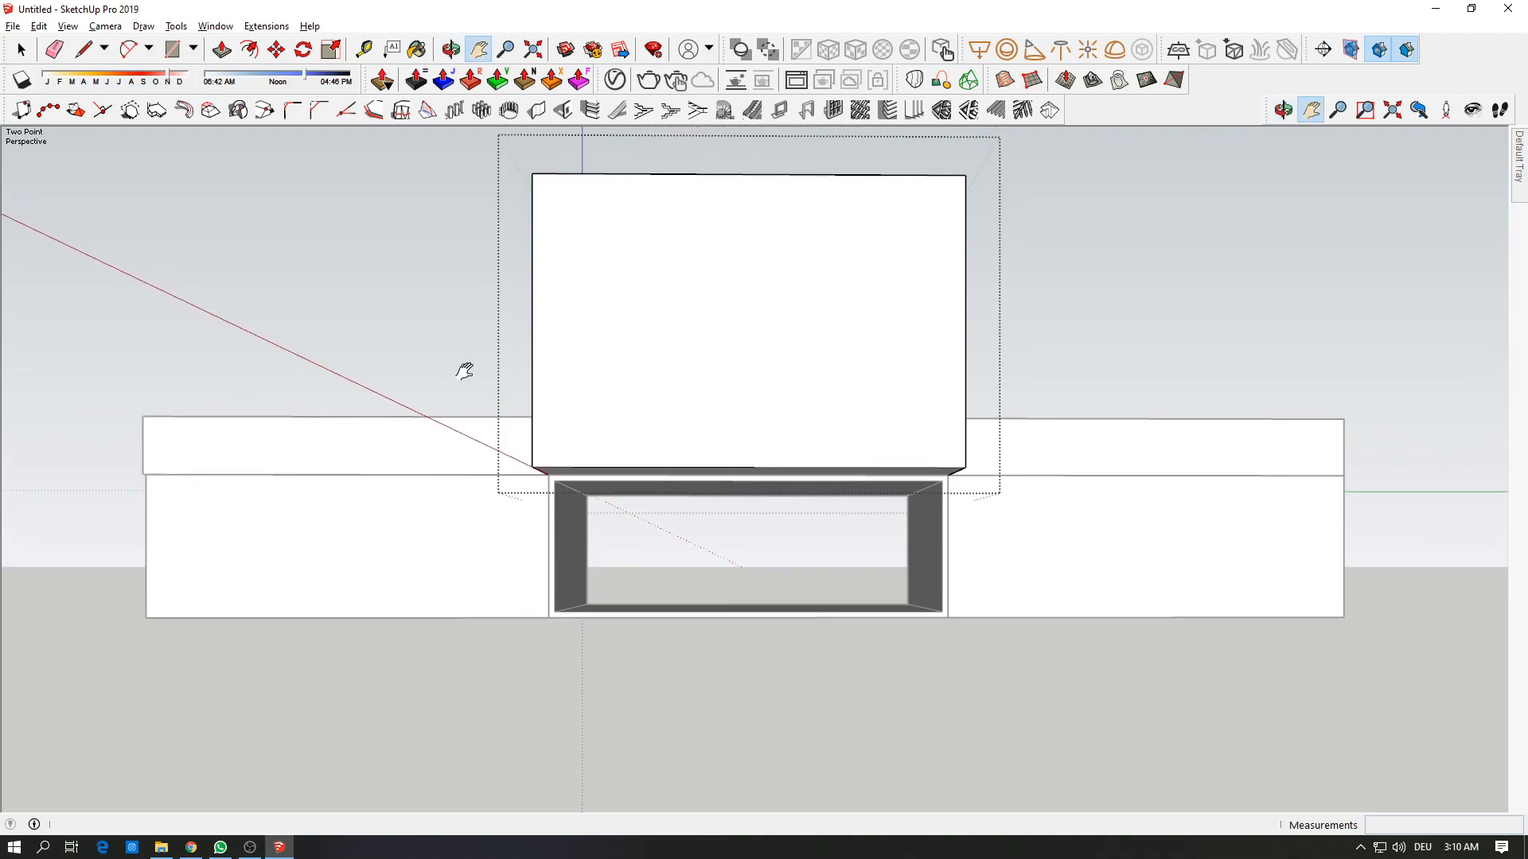
Step: Set the camera's eye height to 180 cm with Look Around and close the upper block's group
click(105, 25)
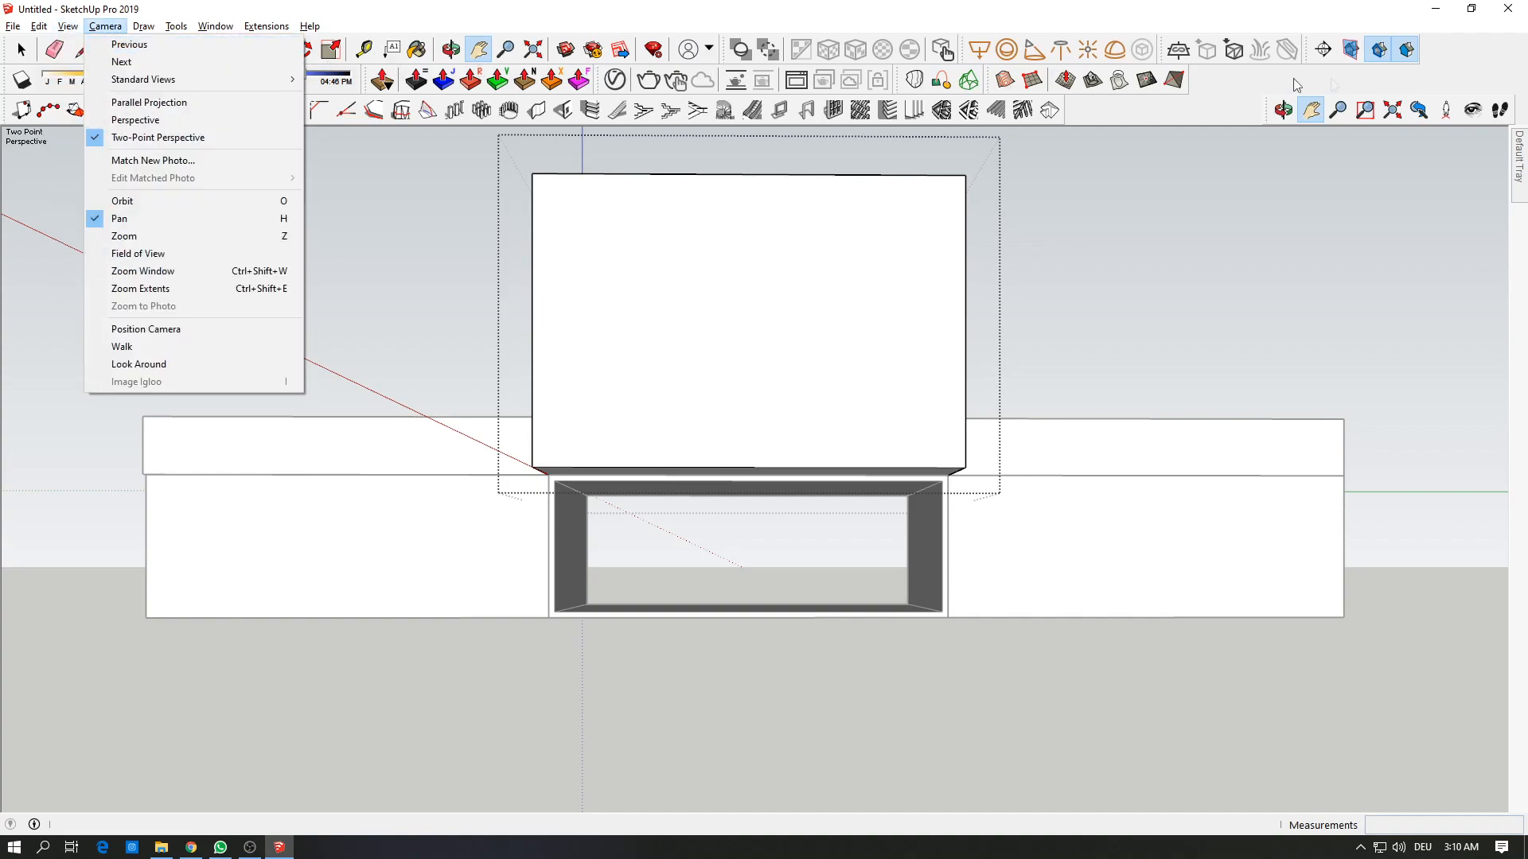
click(1473, 110)
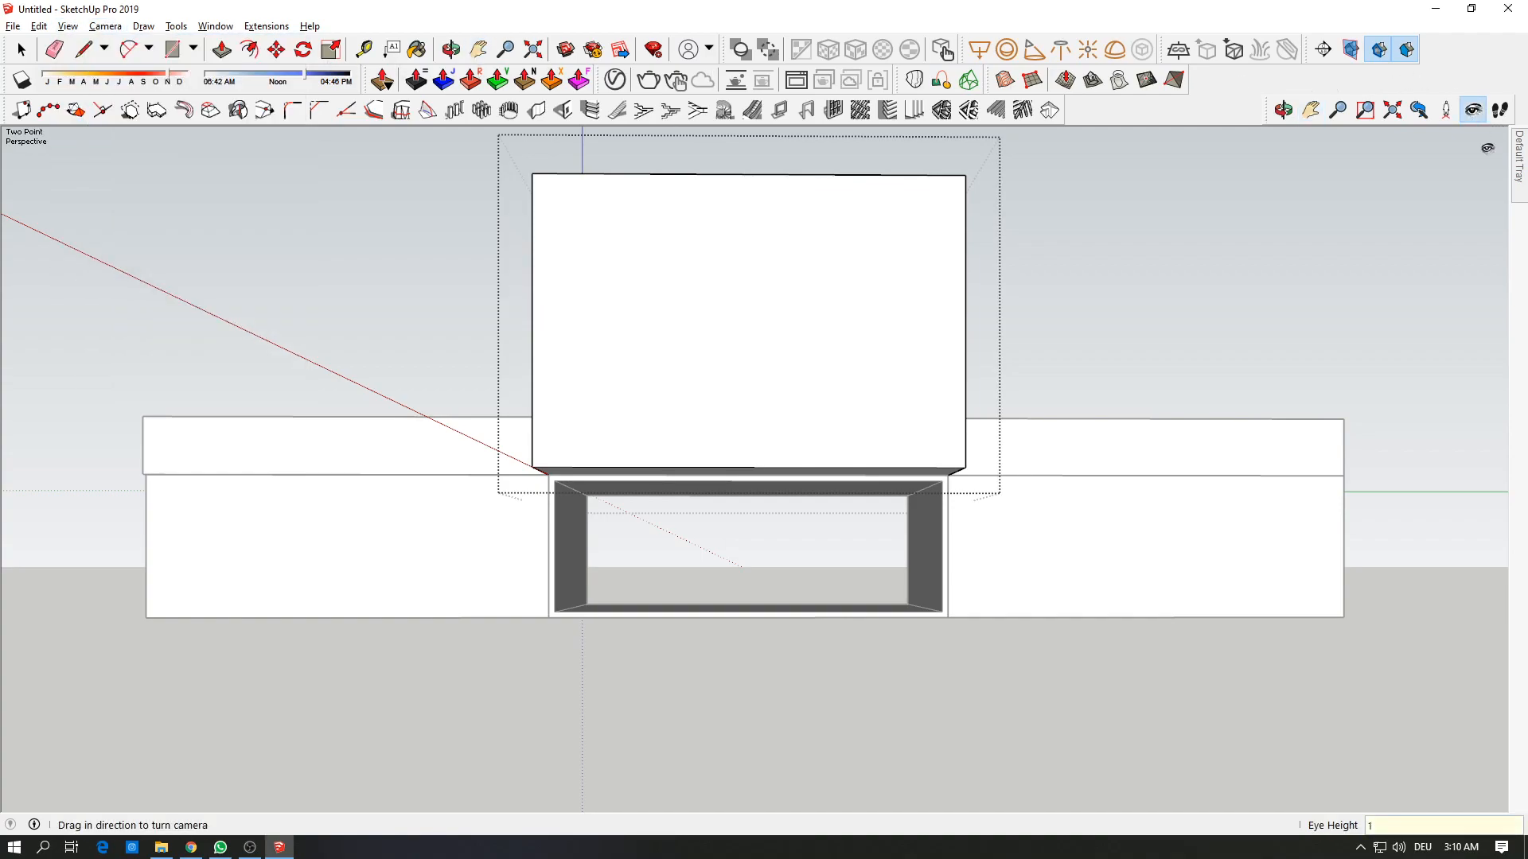
drag(1487, 155, 1488, 148)
text(180)
key(Return)
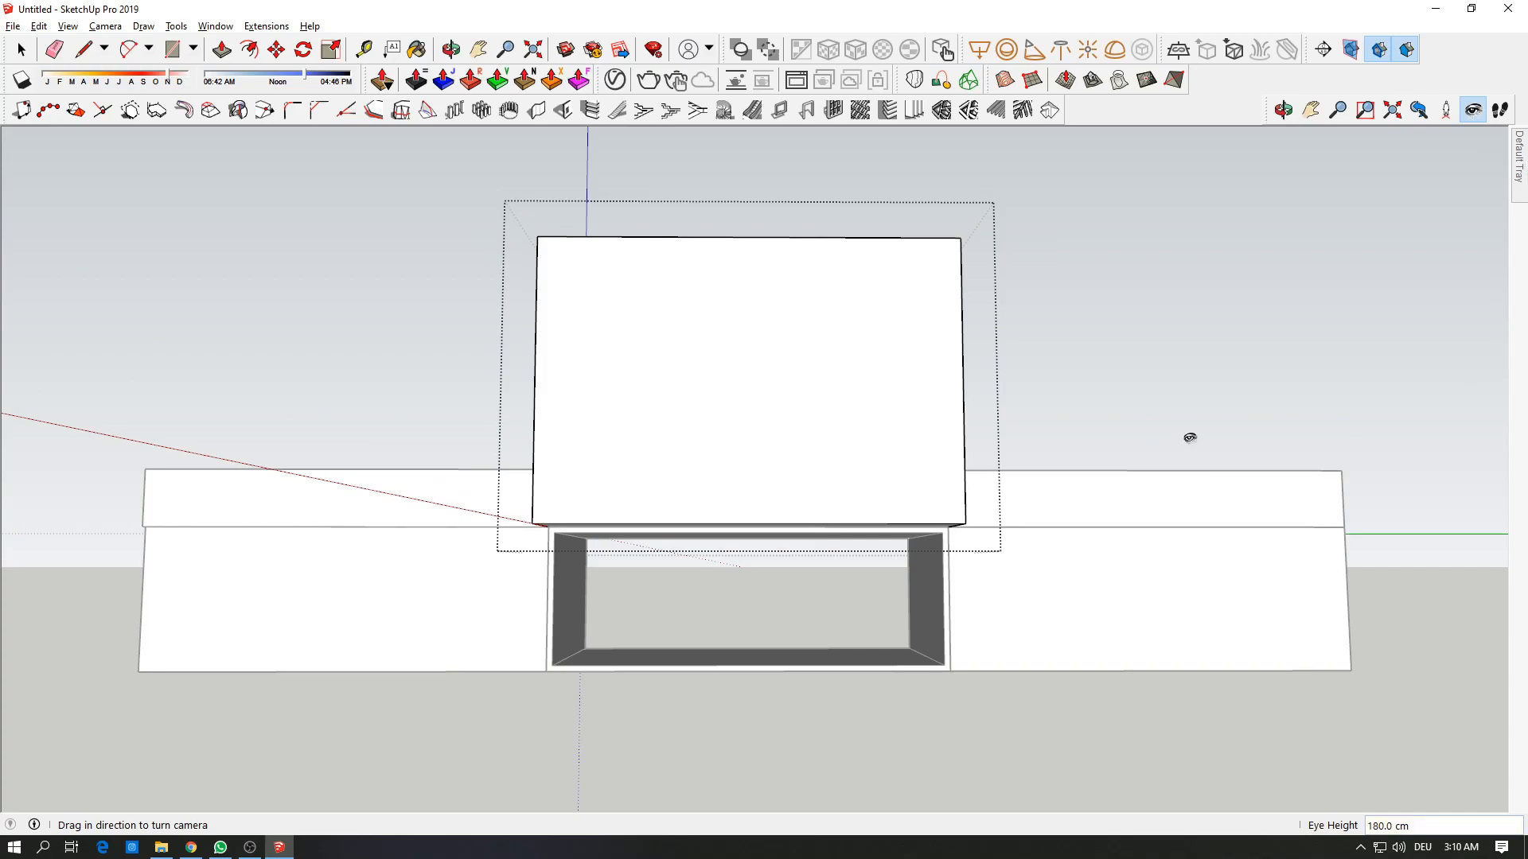
key(space)
click(1161, 433)
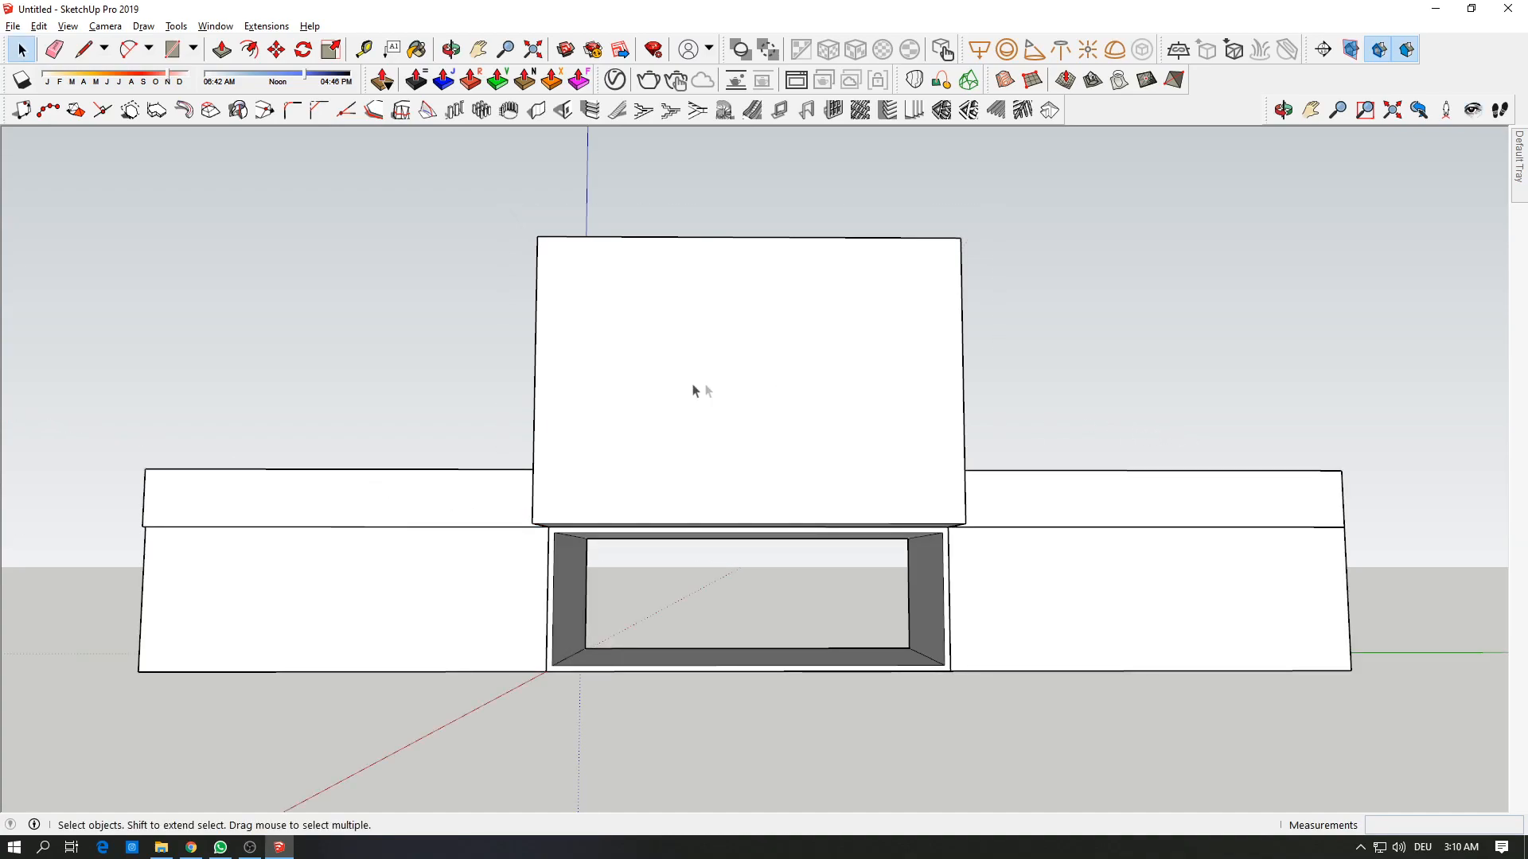
Step: Compare the house front with the reference photo and switch the camera to two-point perspective
mouse_move(223, 855)
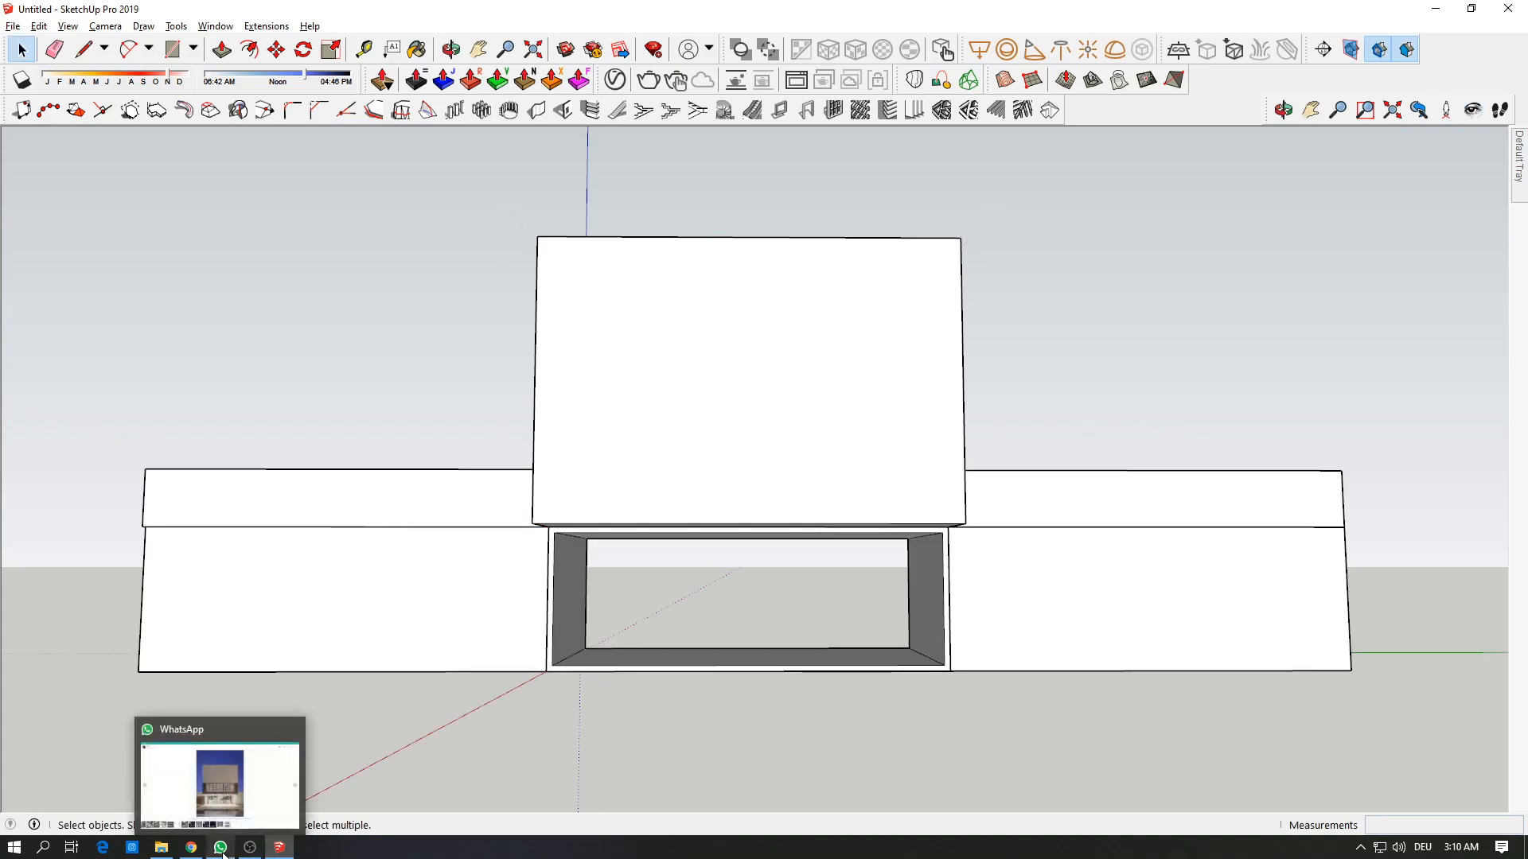
scroll(808, 492, up, 2)
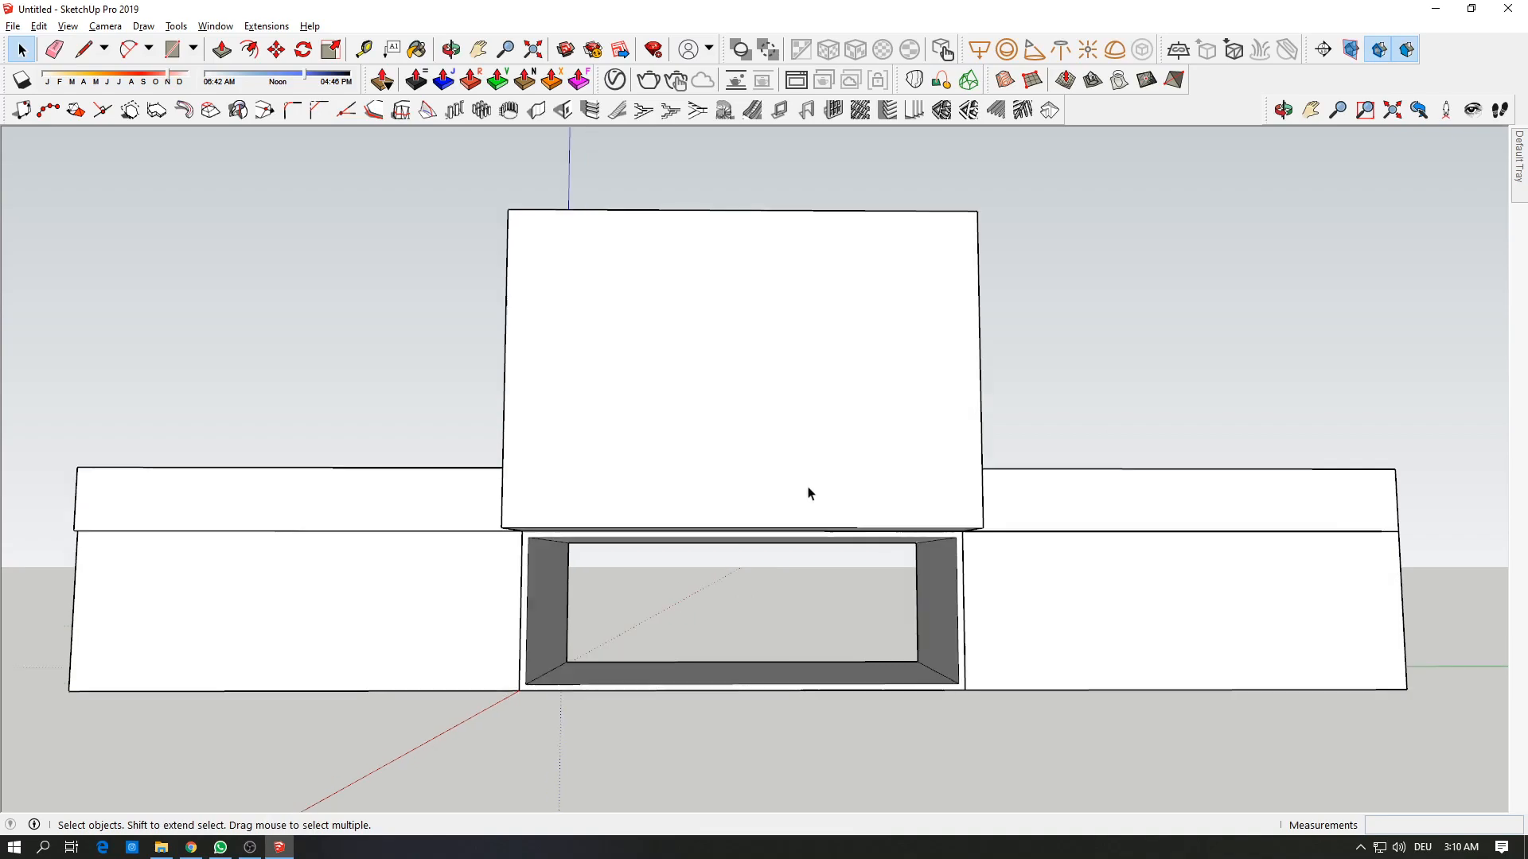
scroll(746, 487, up, 2)
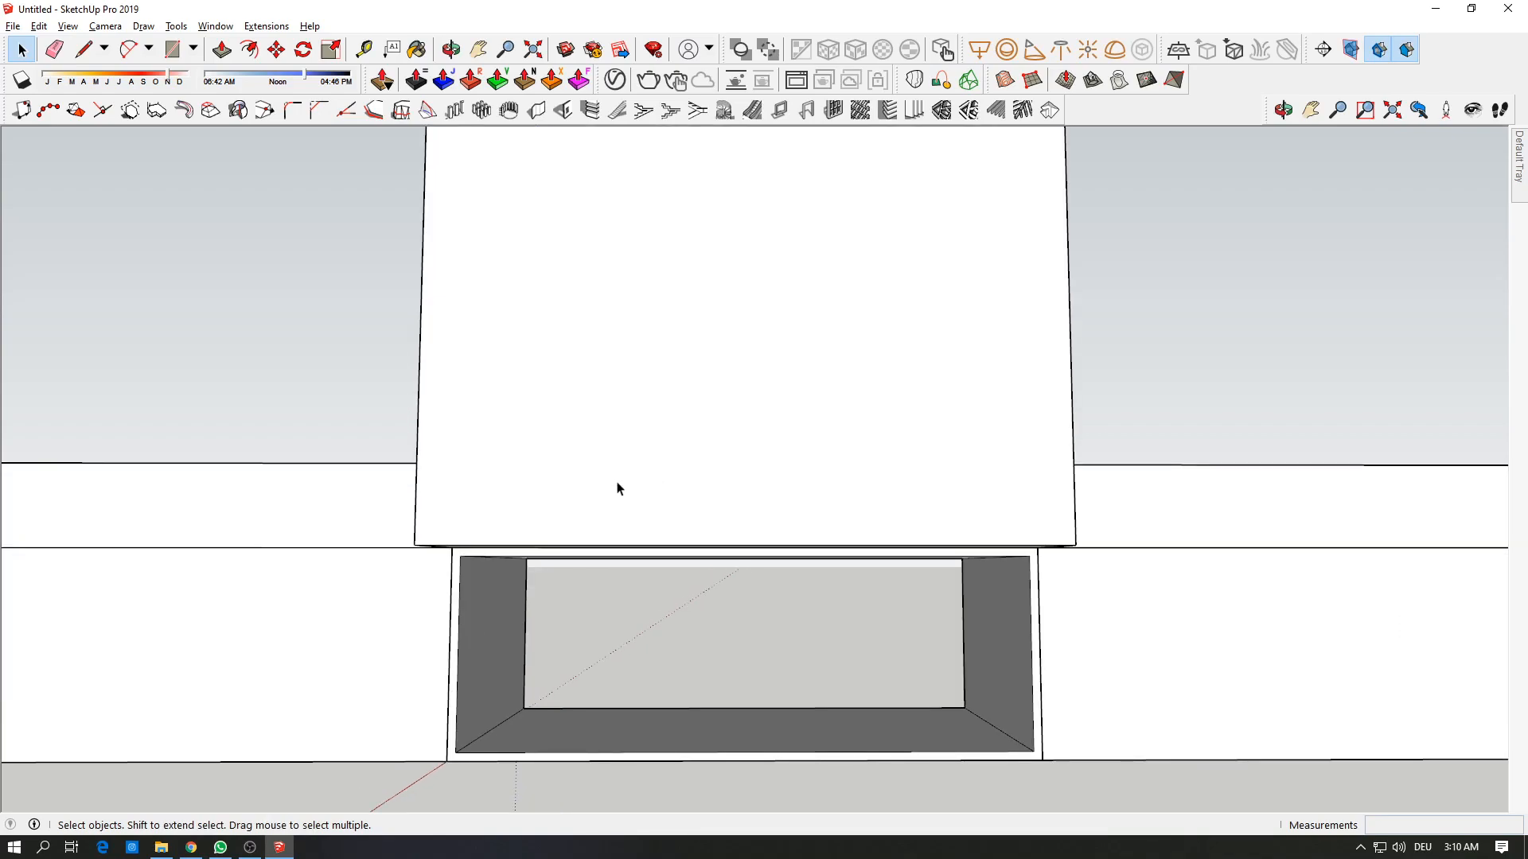
scroll(487, 413, down, 2)
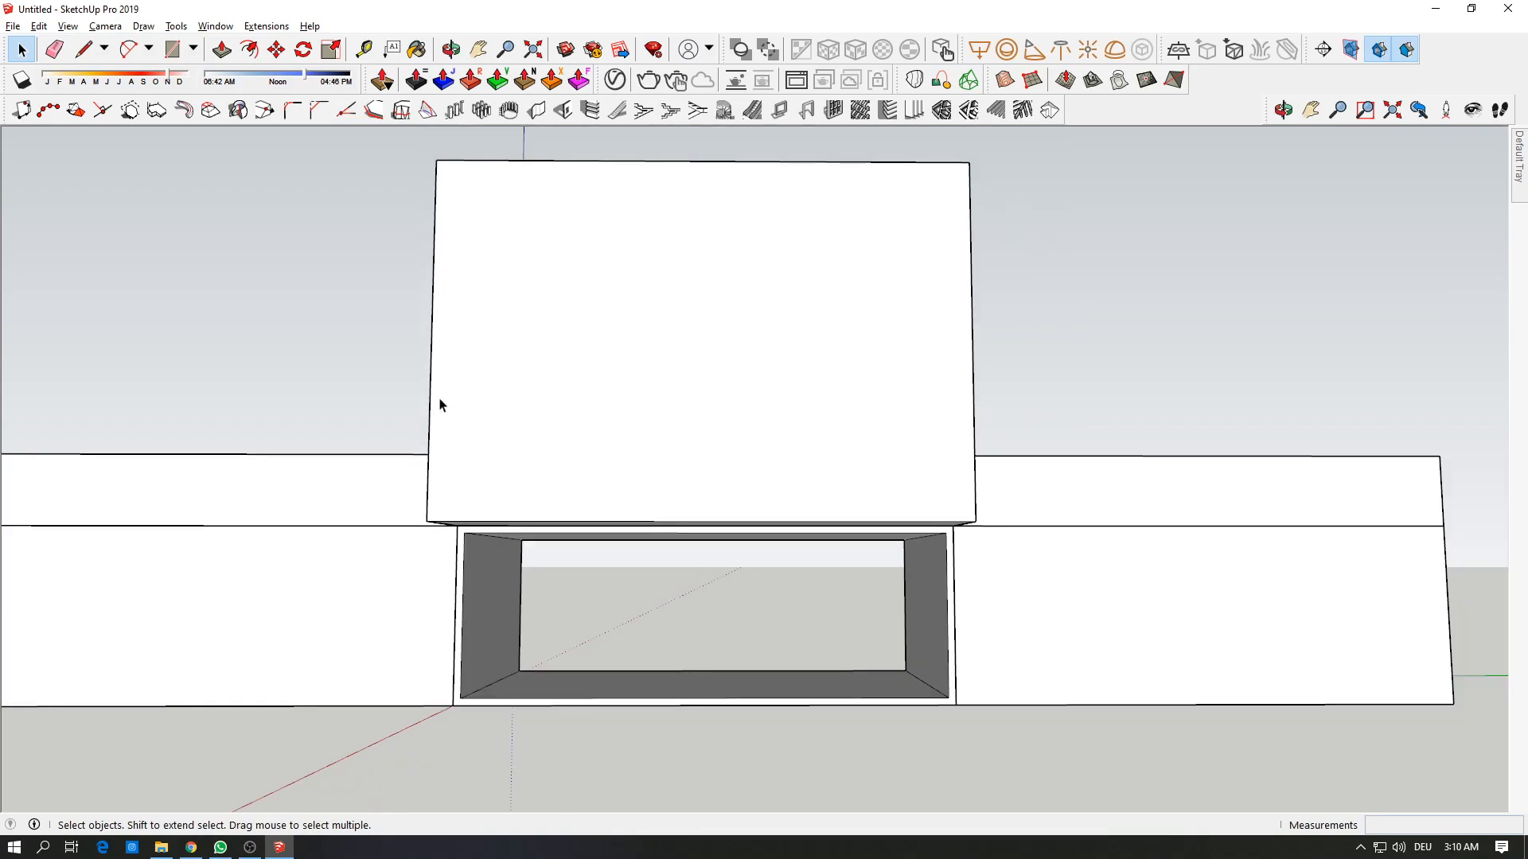
click(105, 26)
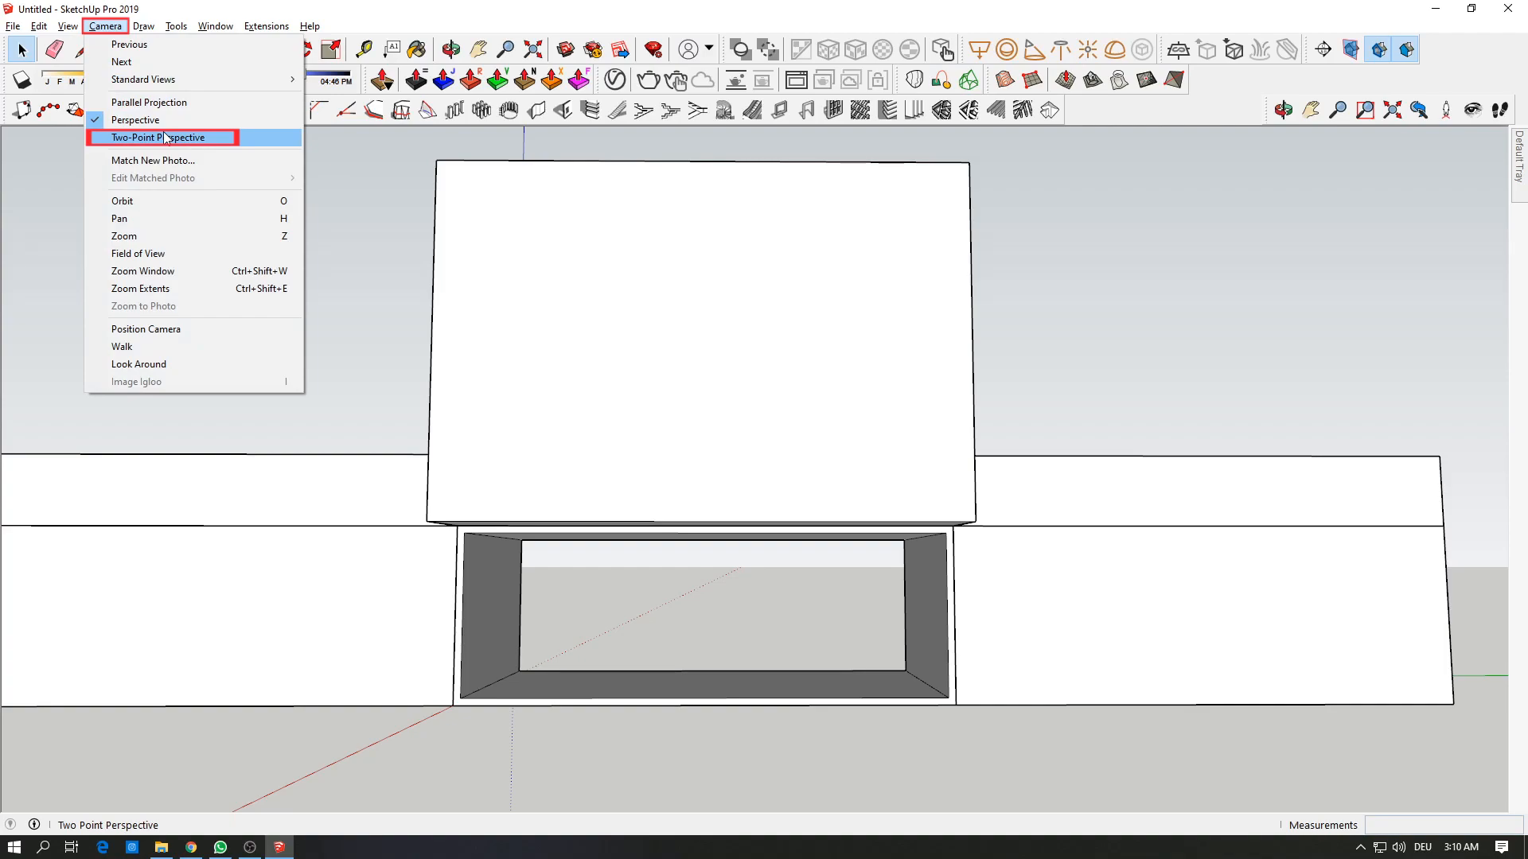
click(164, 137)
shift+middle_drag(396, 275, 467, 279)
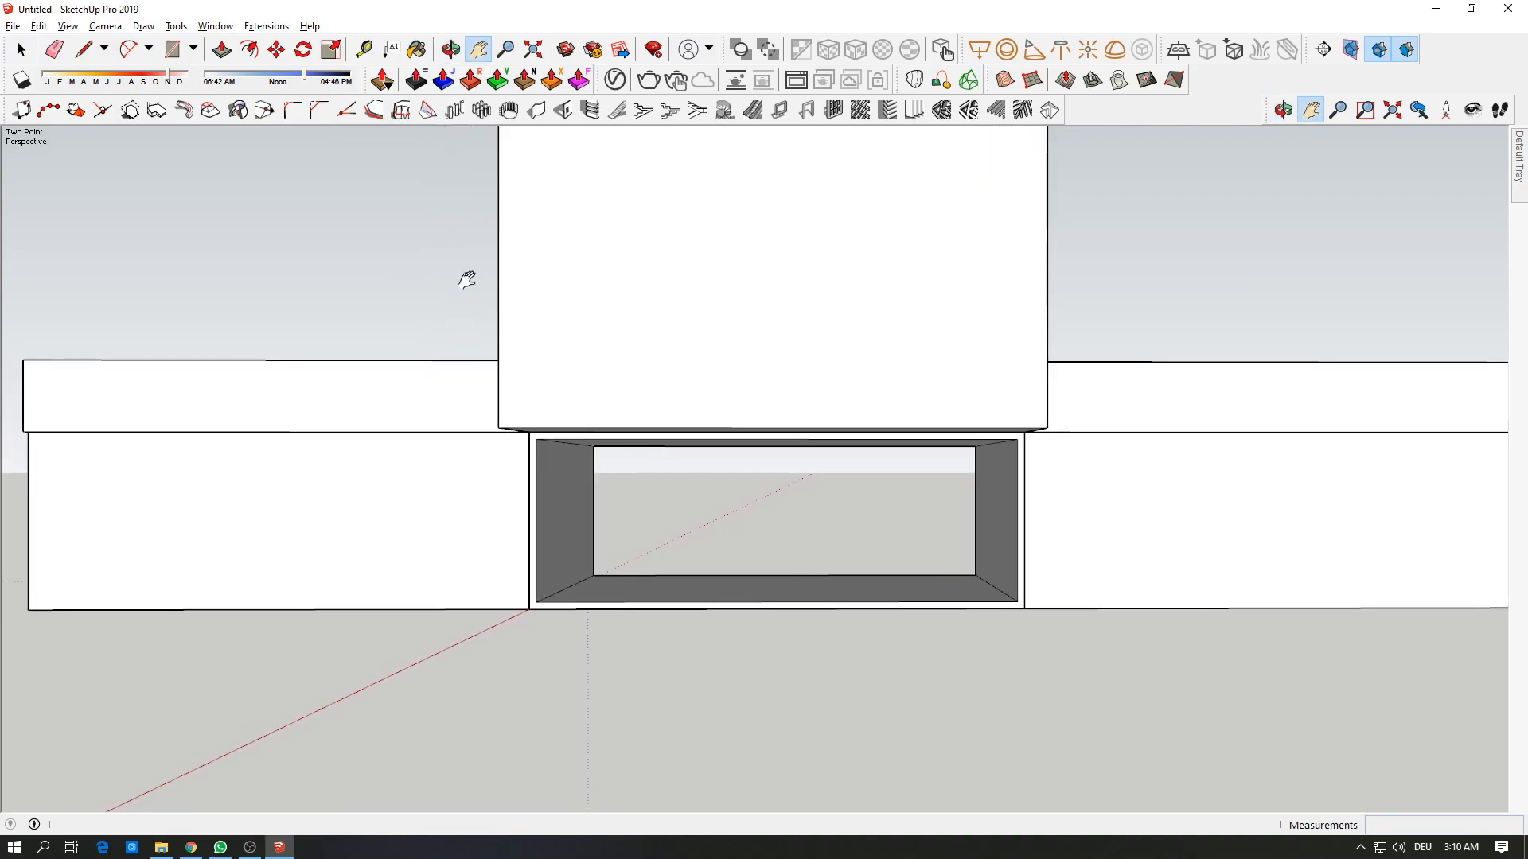
Step: Set the camera's eye height to 180 cm with Look Around and reapply two-point perspective
click(1474, 112)
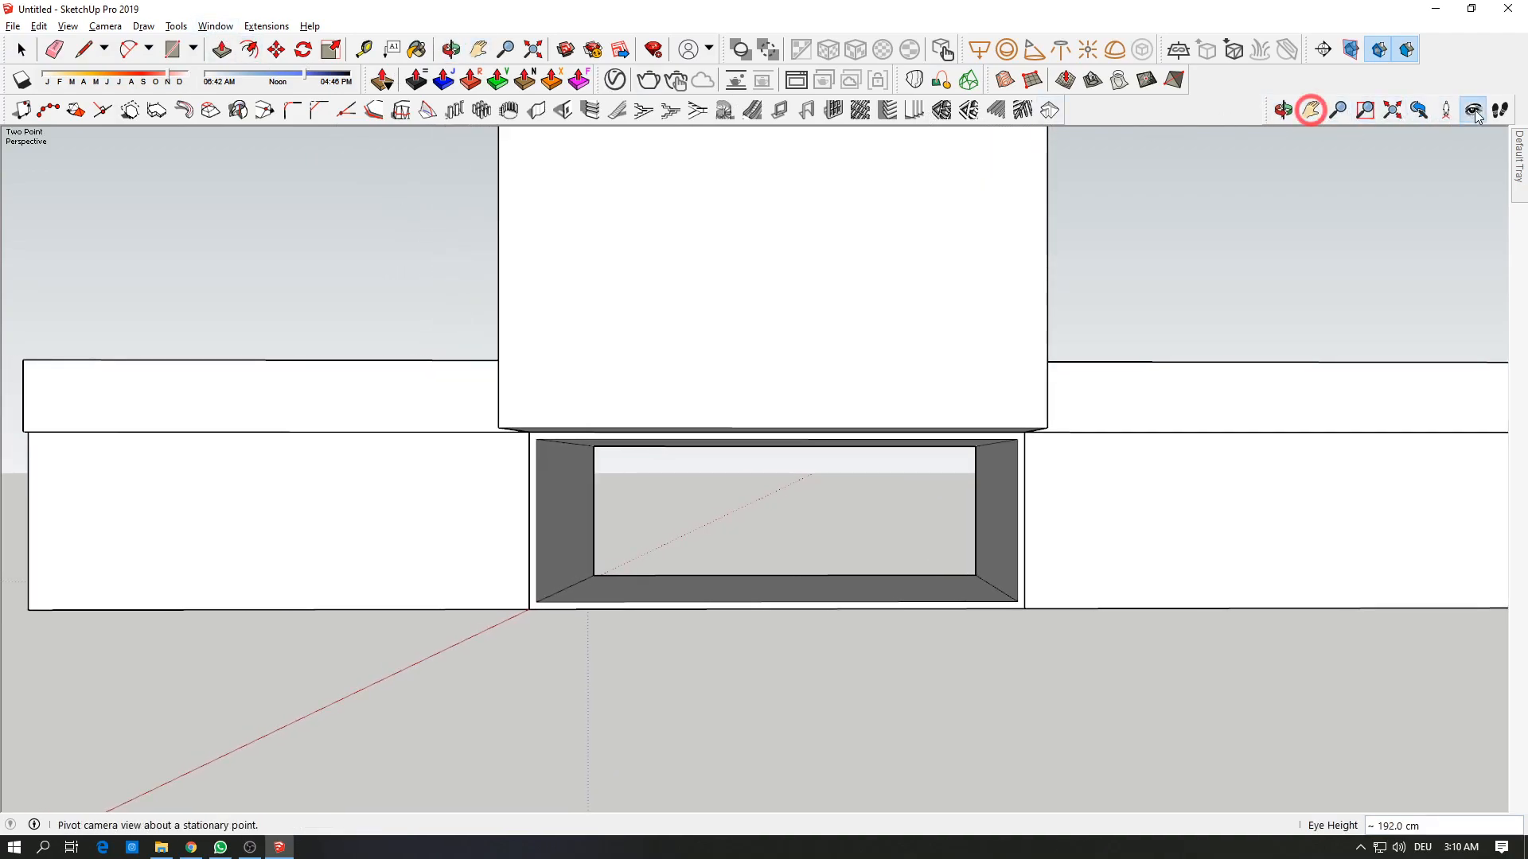
text(180)
key(Return)
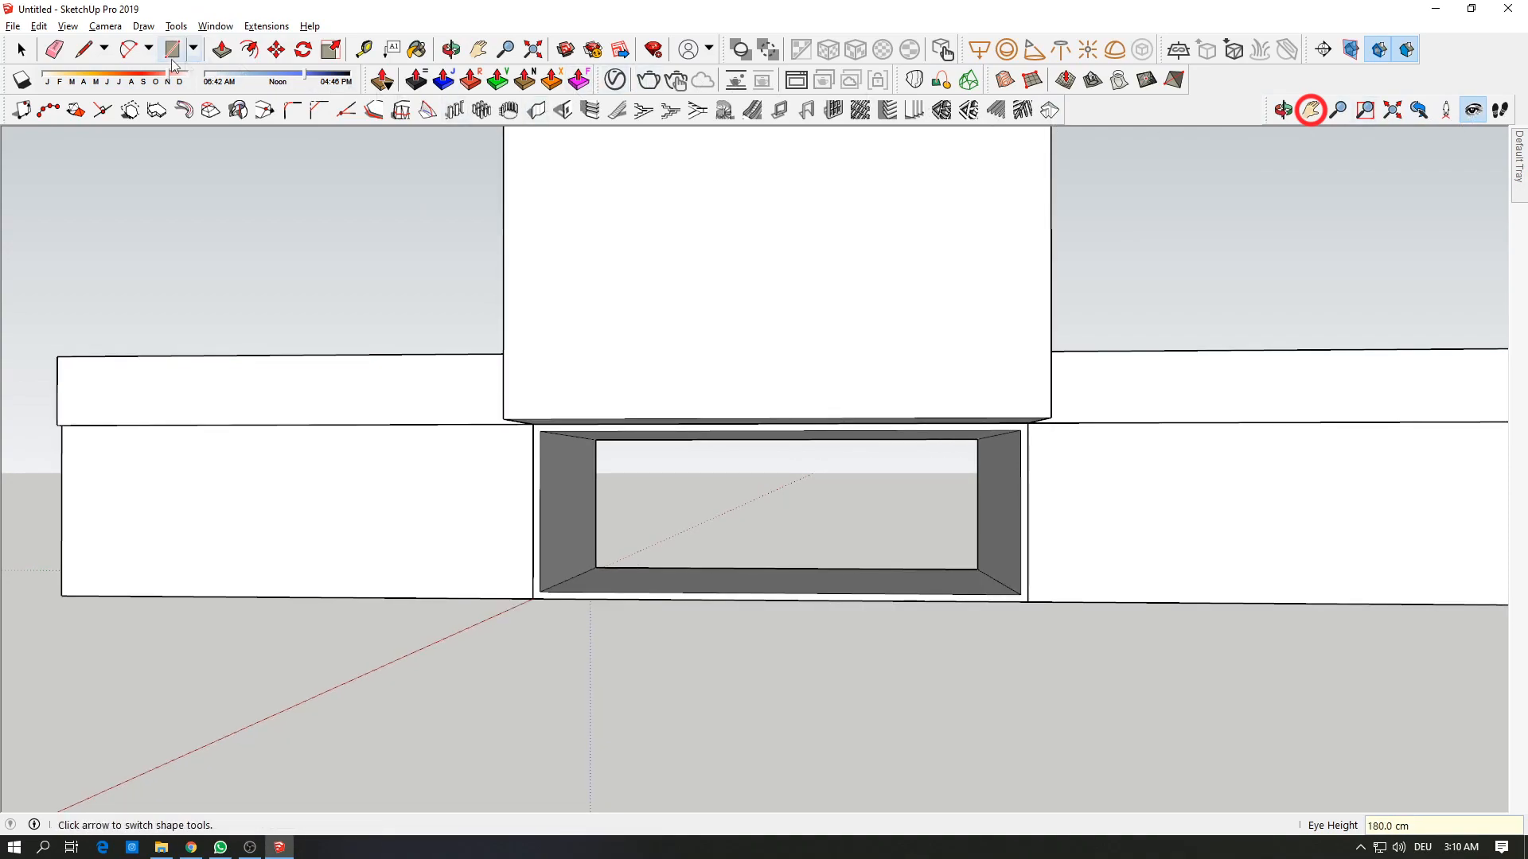
click(117, 28)
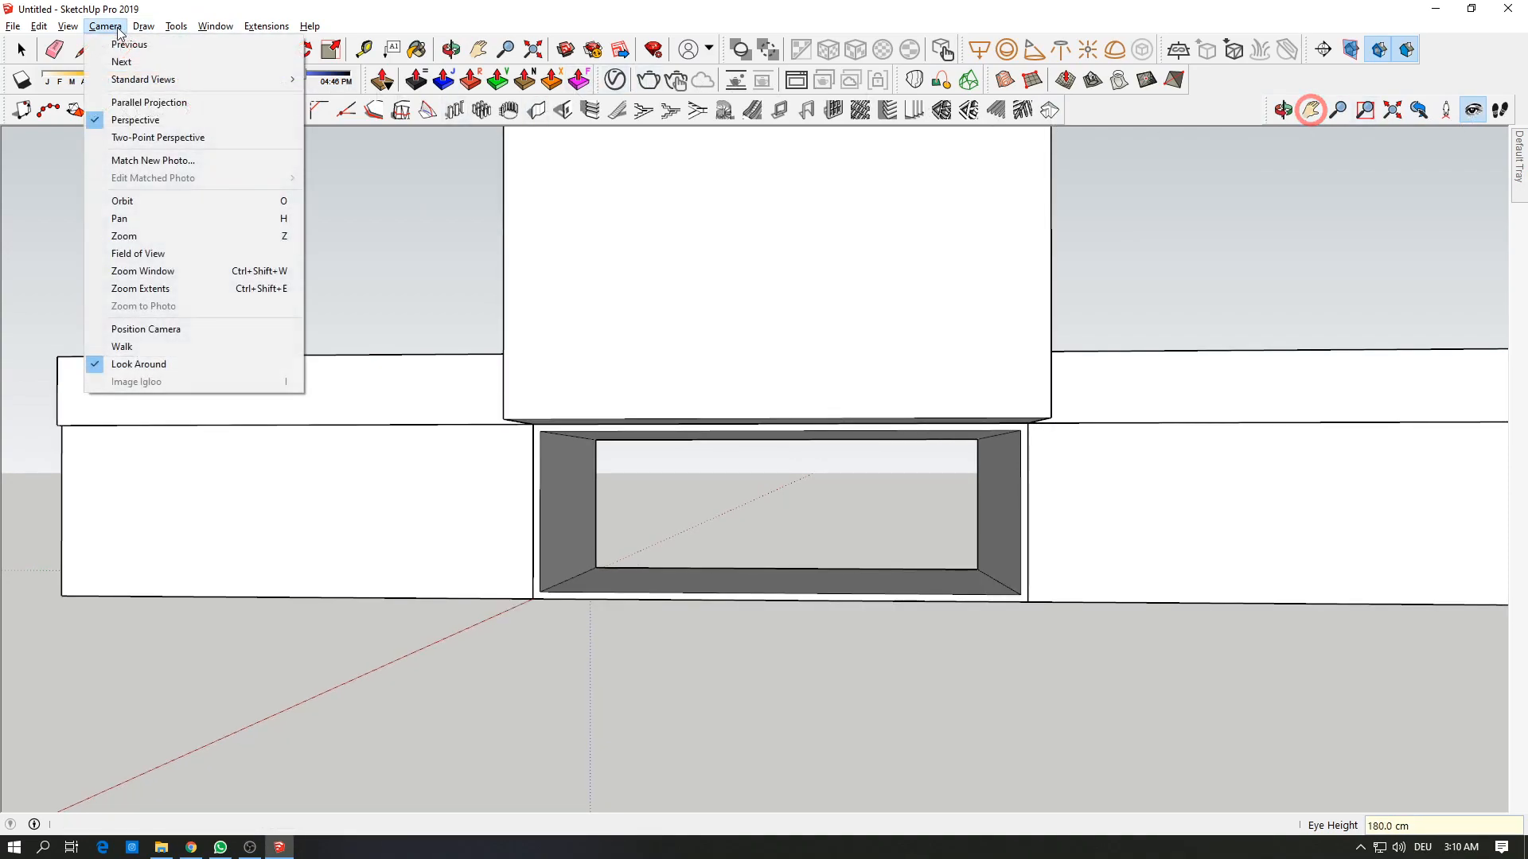
click(153, 137)
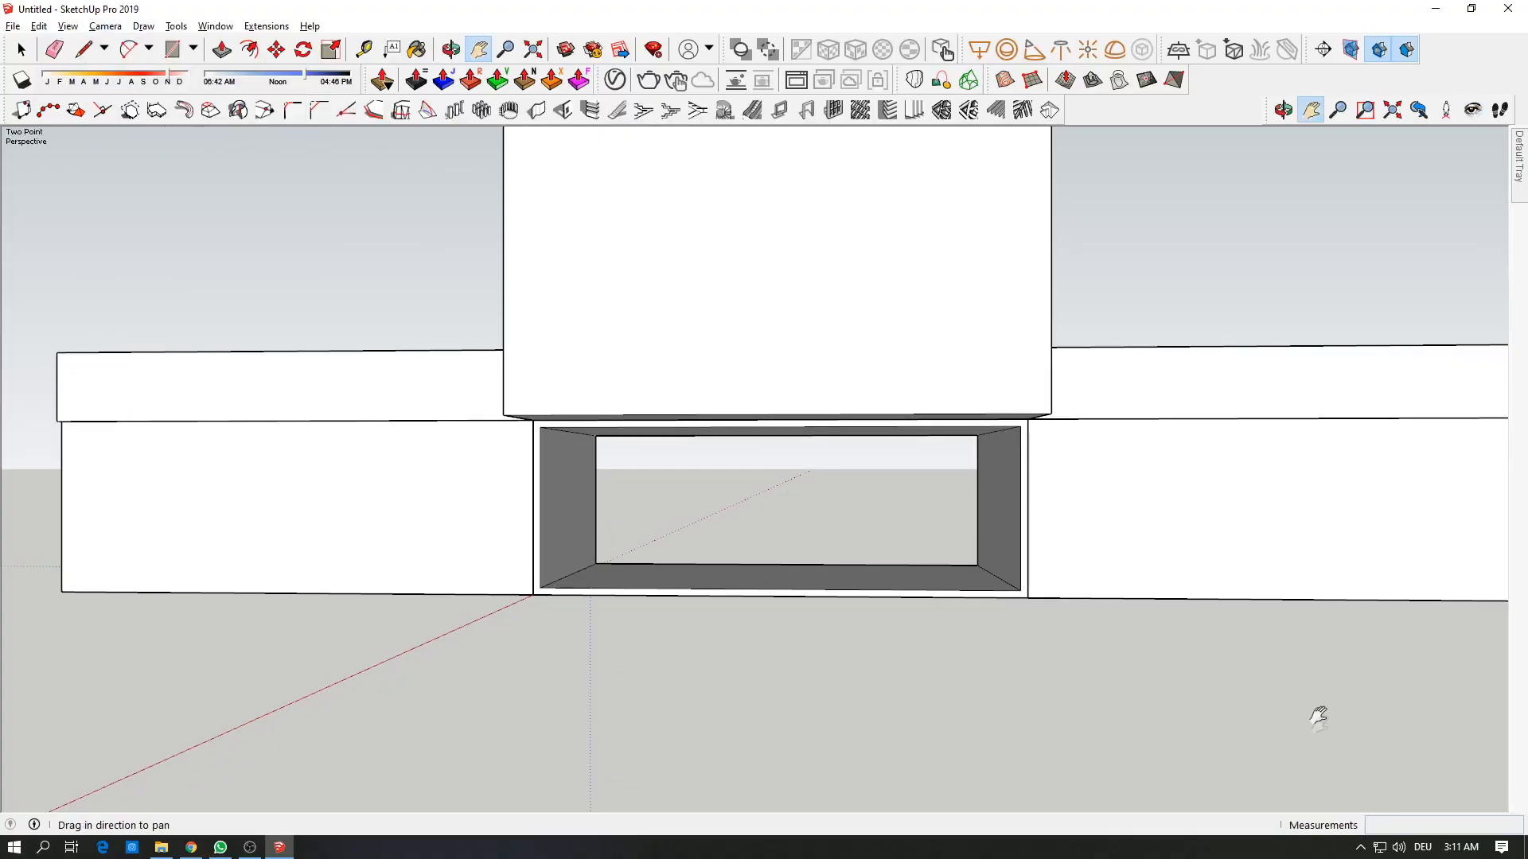
Step: Frame the whole house front straight on, with an eye height of 180 cm and two-point perspective
click(1500, 109)
key(o)
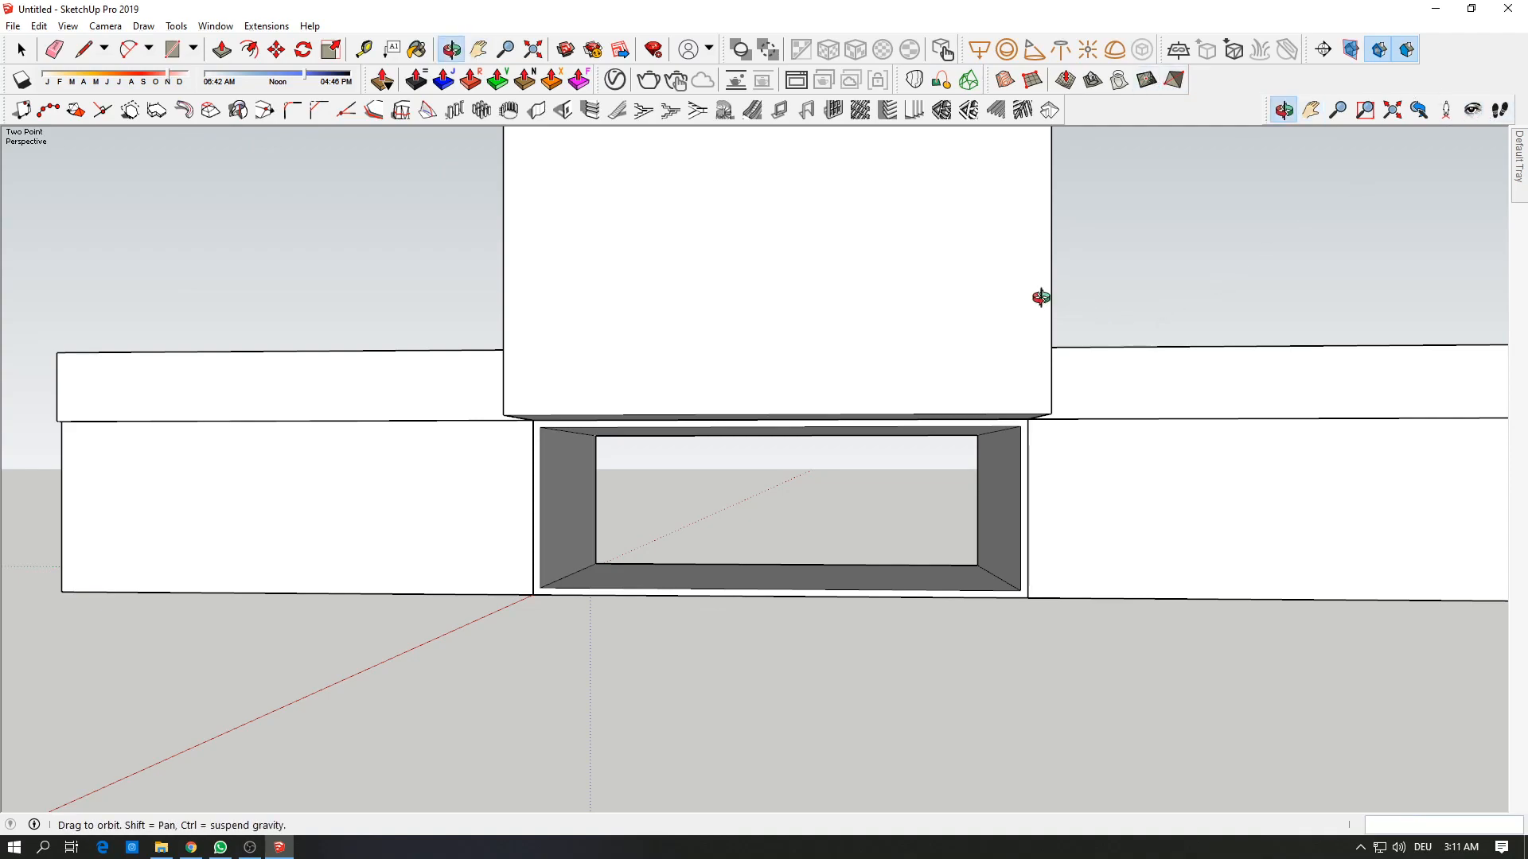
mouse_move(1041, 299)
middle_down()
mouse_move(1057, 293)
mouse_move(1033, 301)
middle_up()
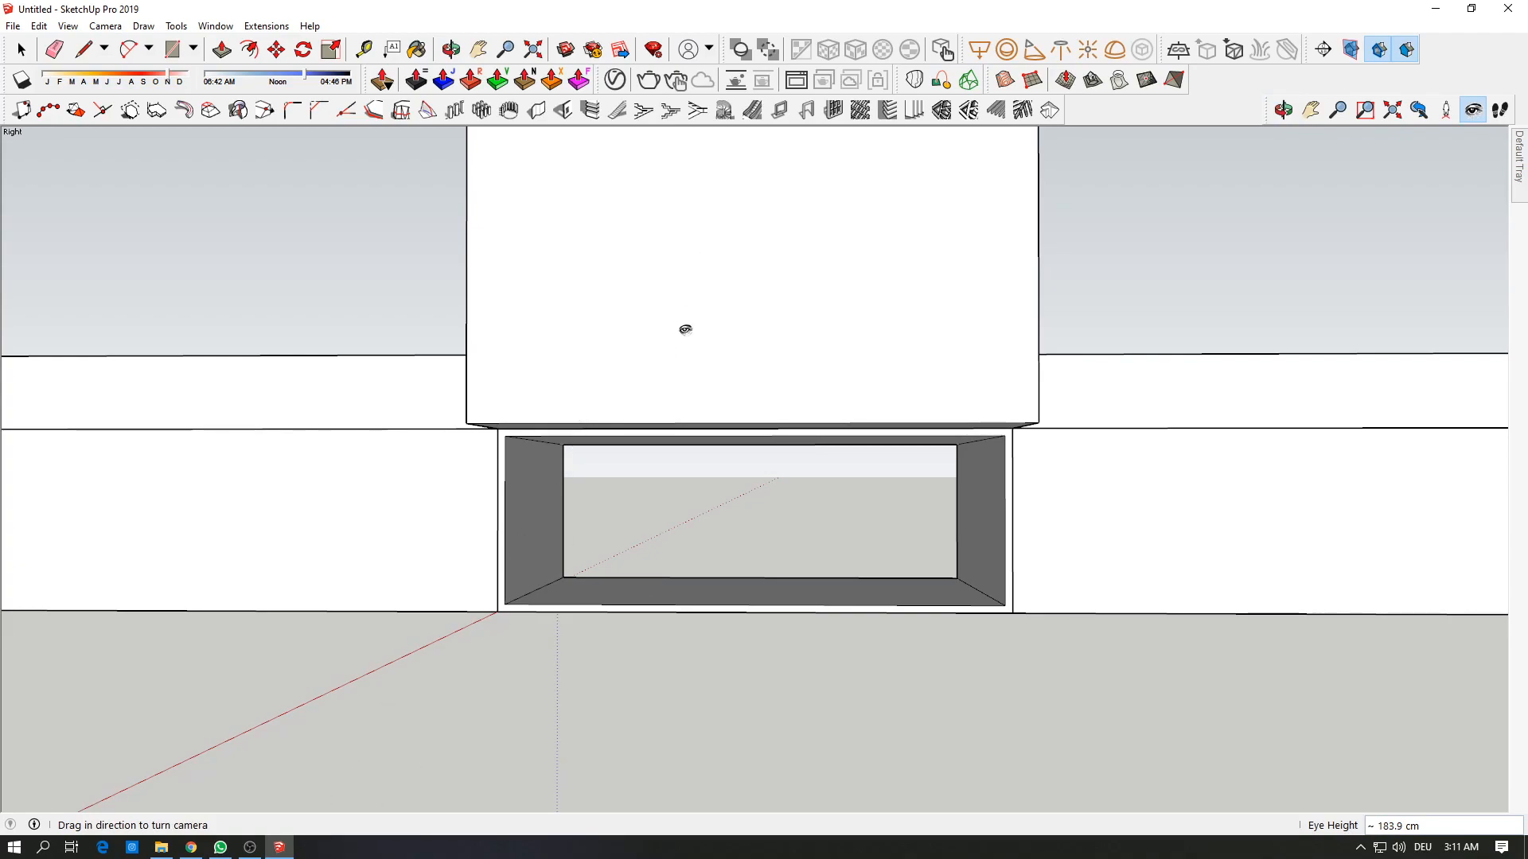
scroll(685, 327, down, 2)
shift+middle_drag(682, 327, 716, 355)
click(1471, 116)
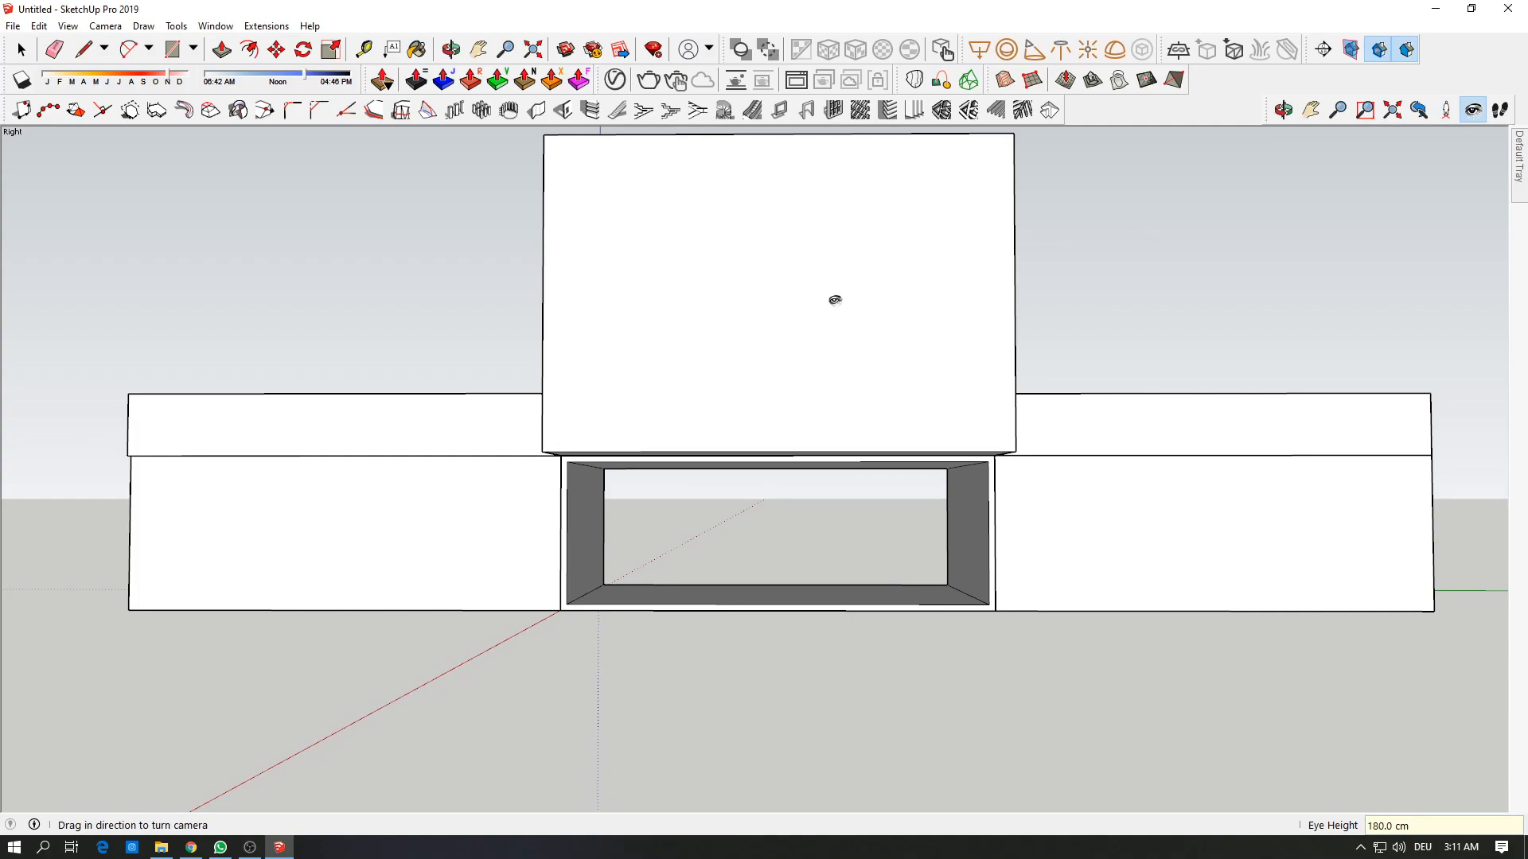
click(114, 28)
mouse_move(143, 28)
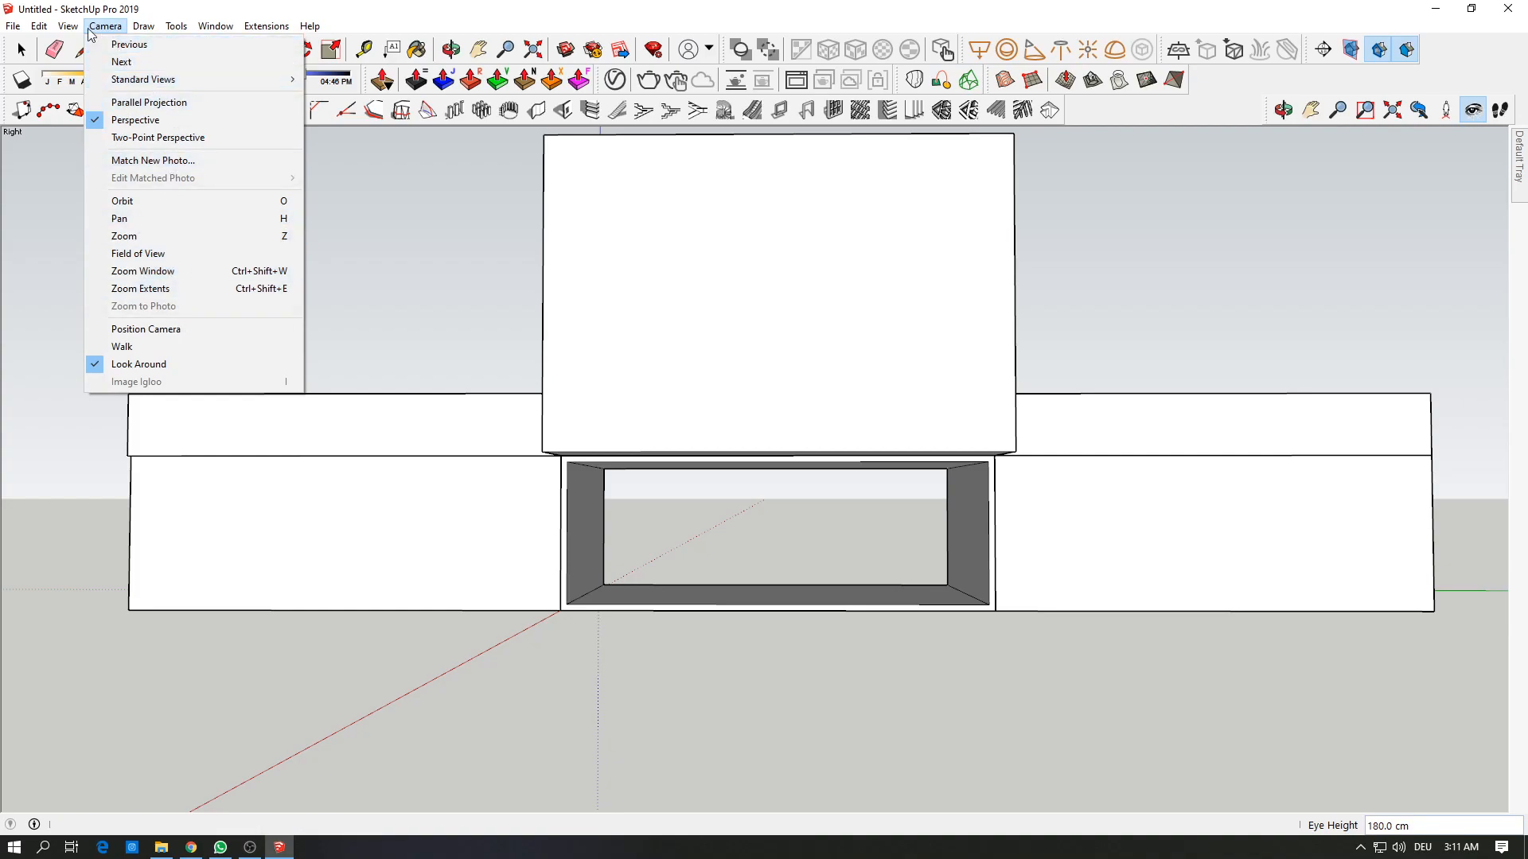
click(149, 141)
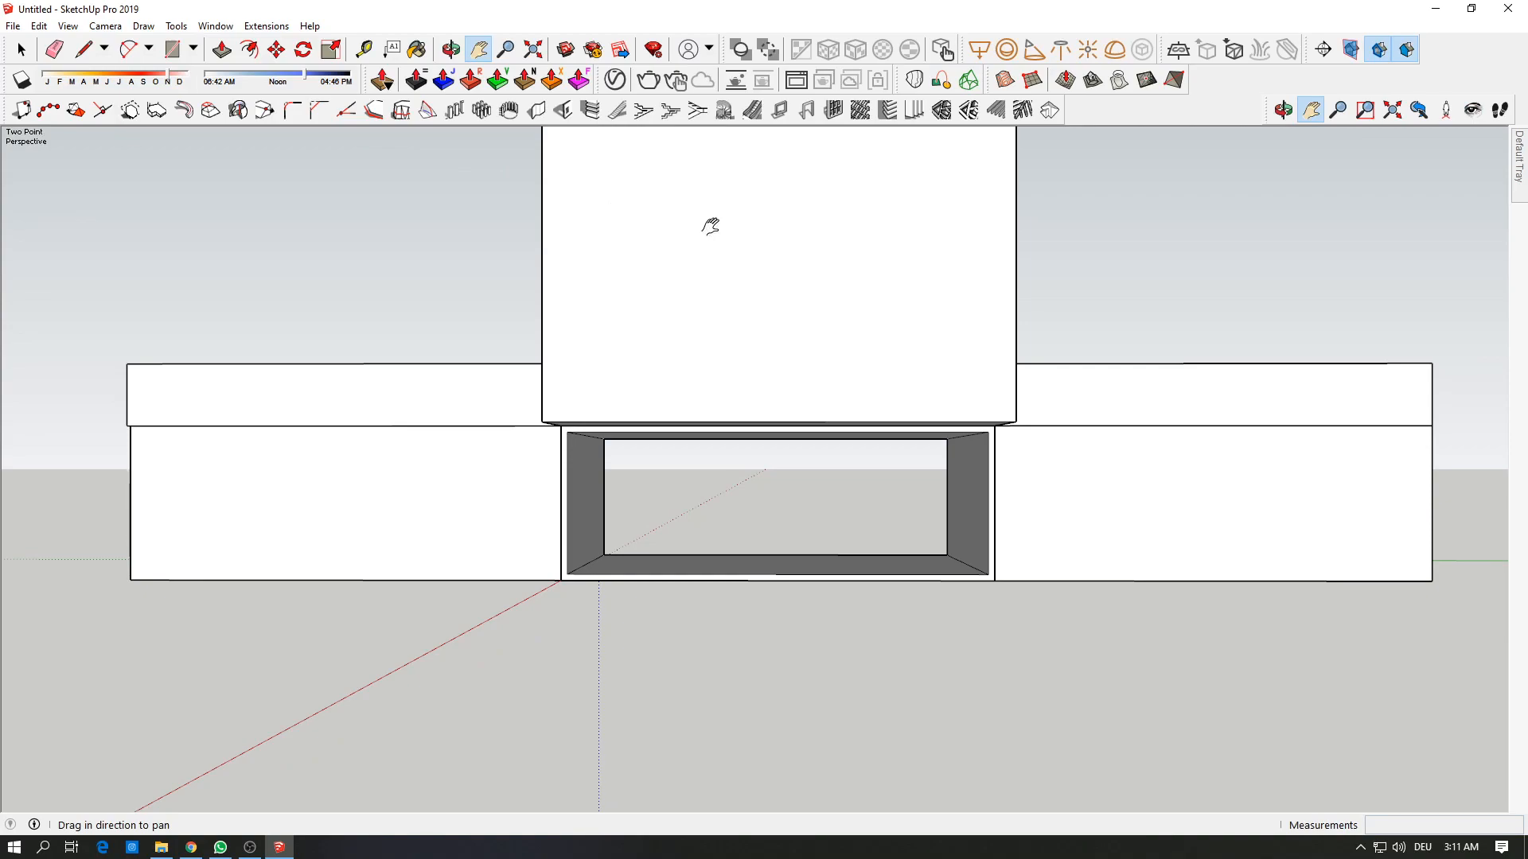
drag(711, 227, 696, 263)
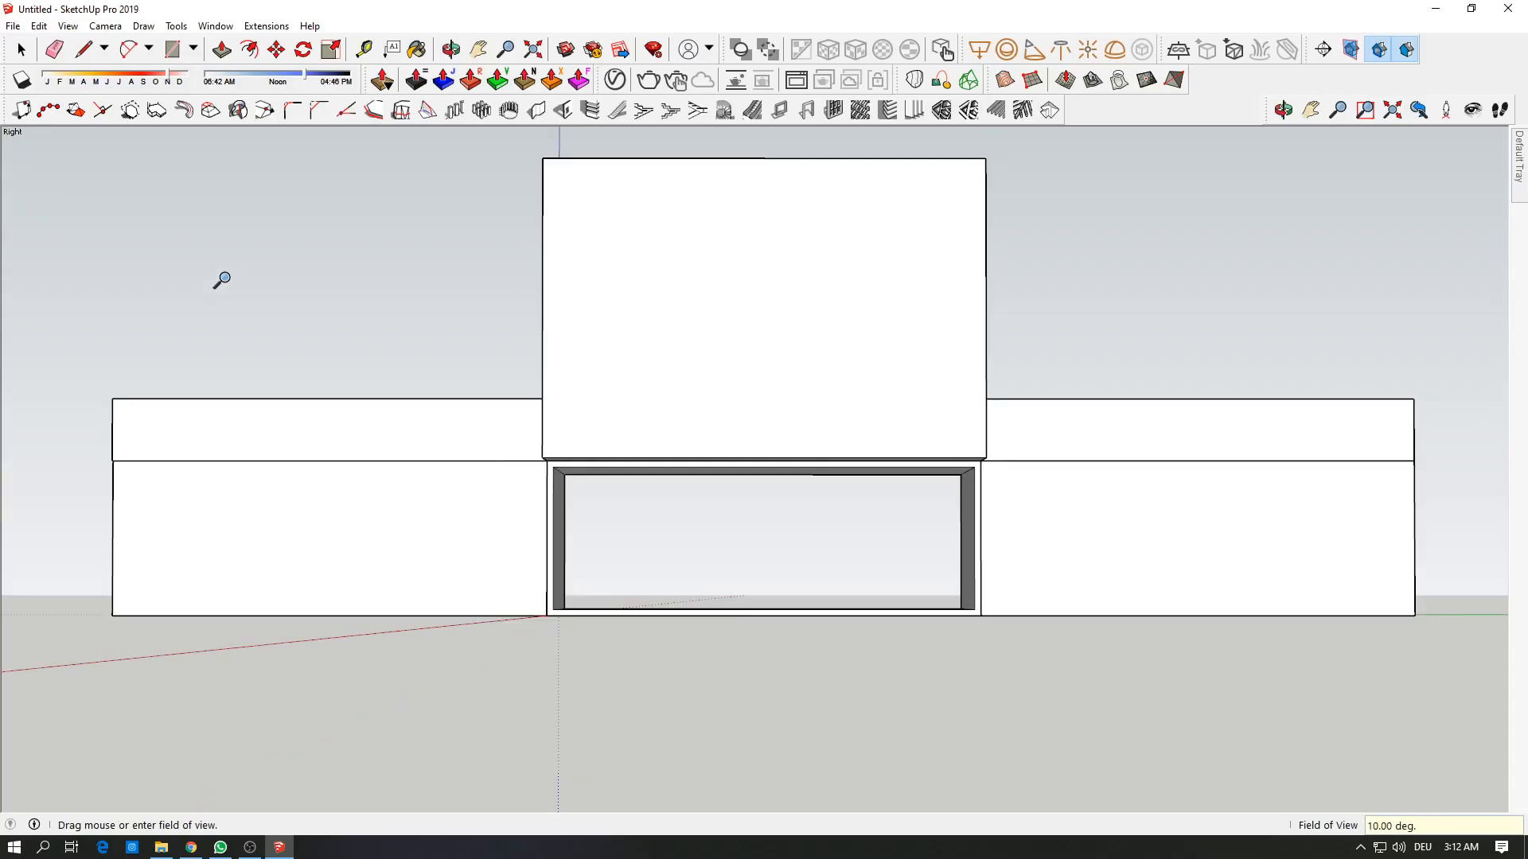
Step: Try camera fields of view of 20, 30, 40, 50 and 120 degrees on the front view
text(20)
key(Return)
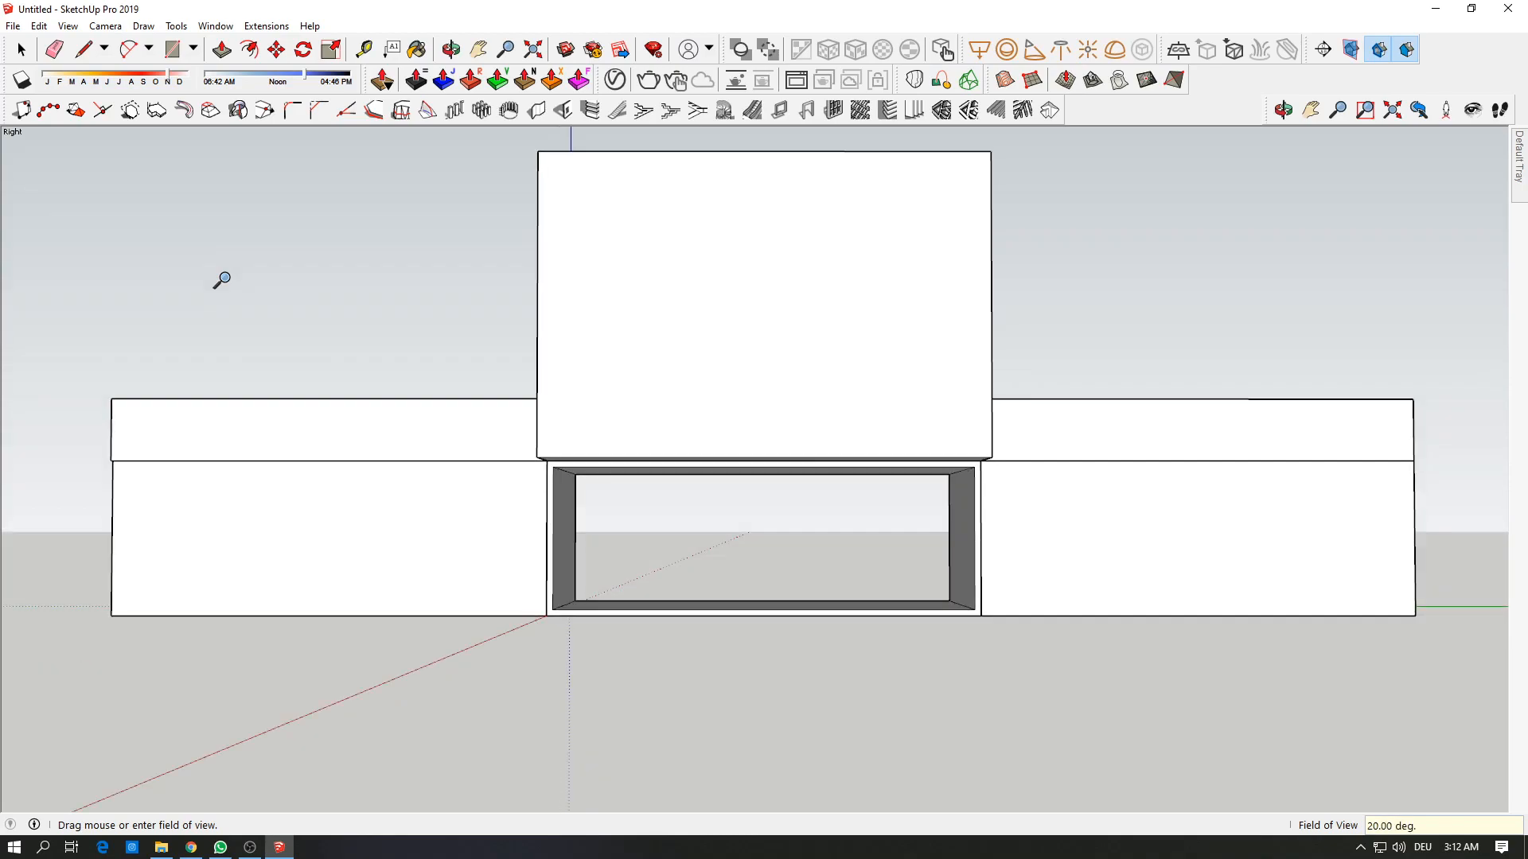
text(30)
key(Return)
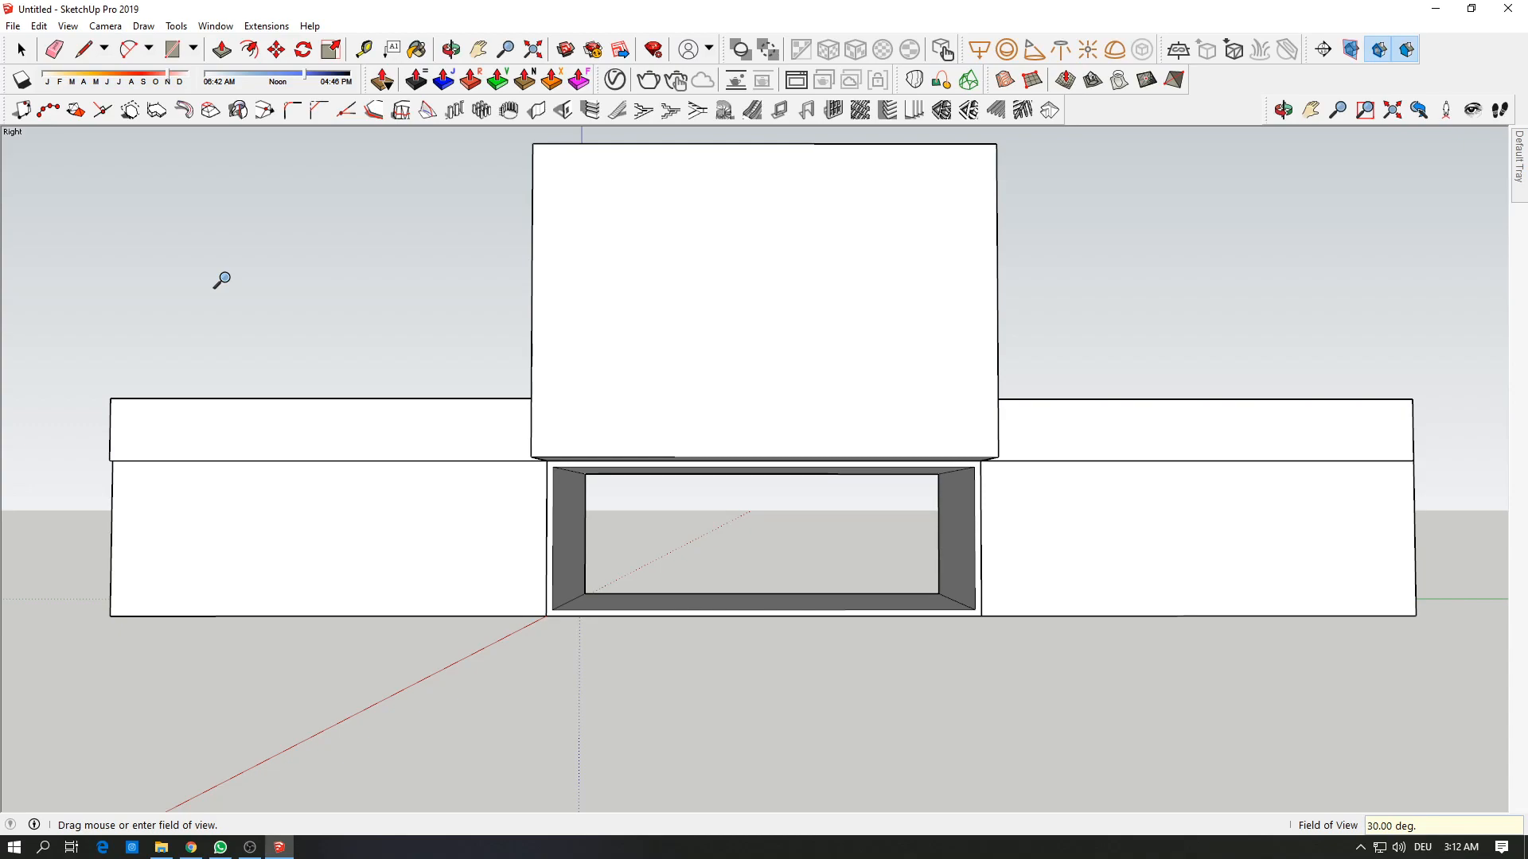
text(40)
key(Return)
text(50)
key(Return)
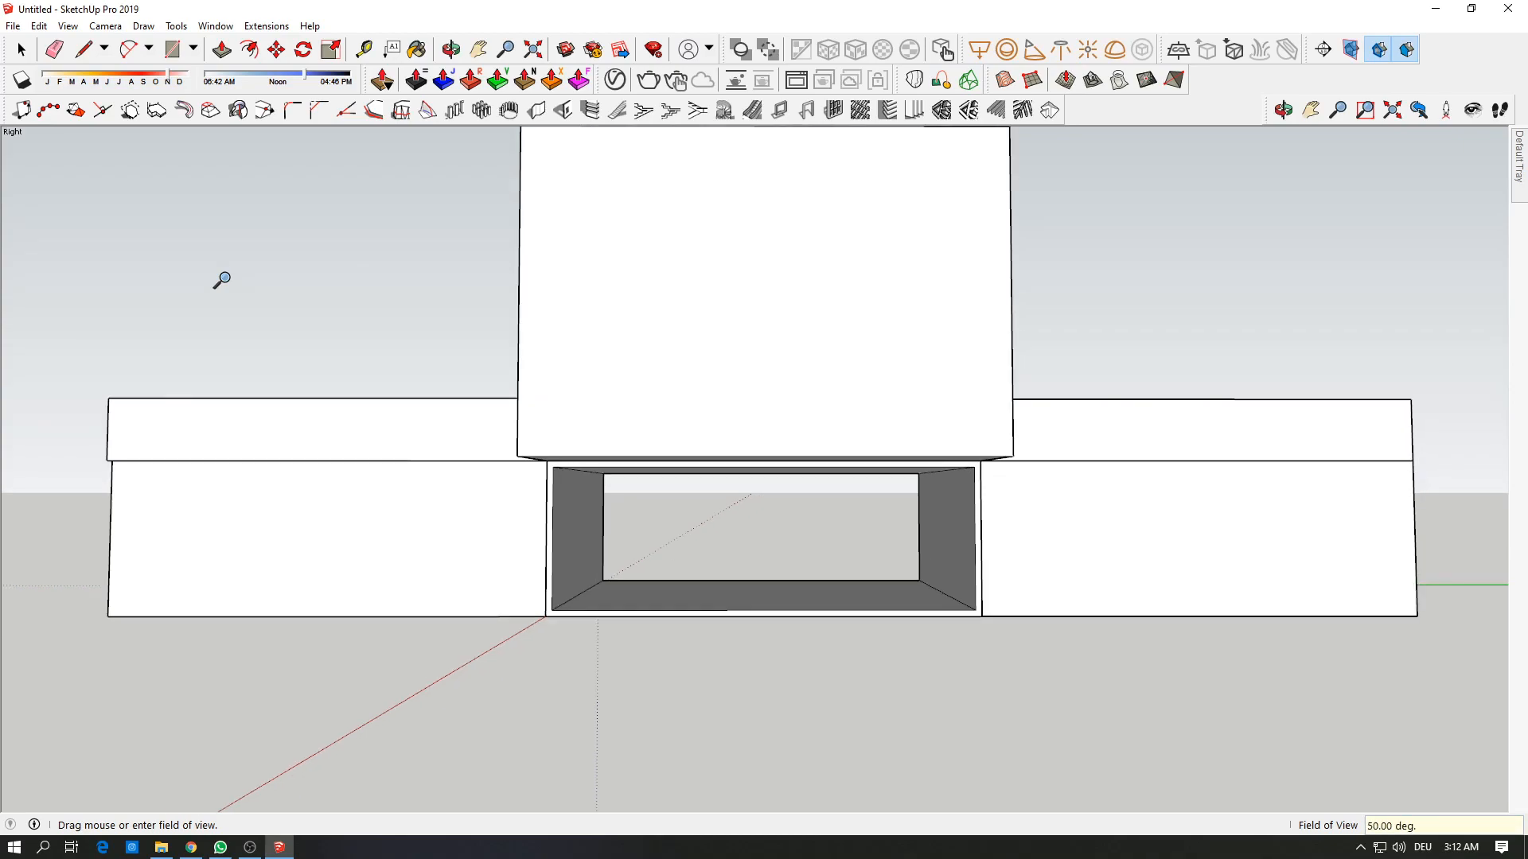
text(120)
key(Return)
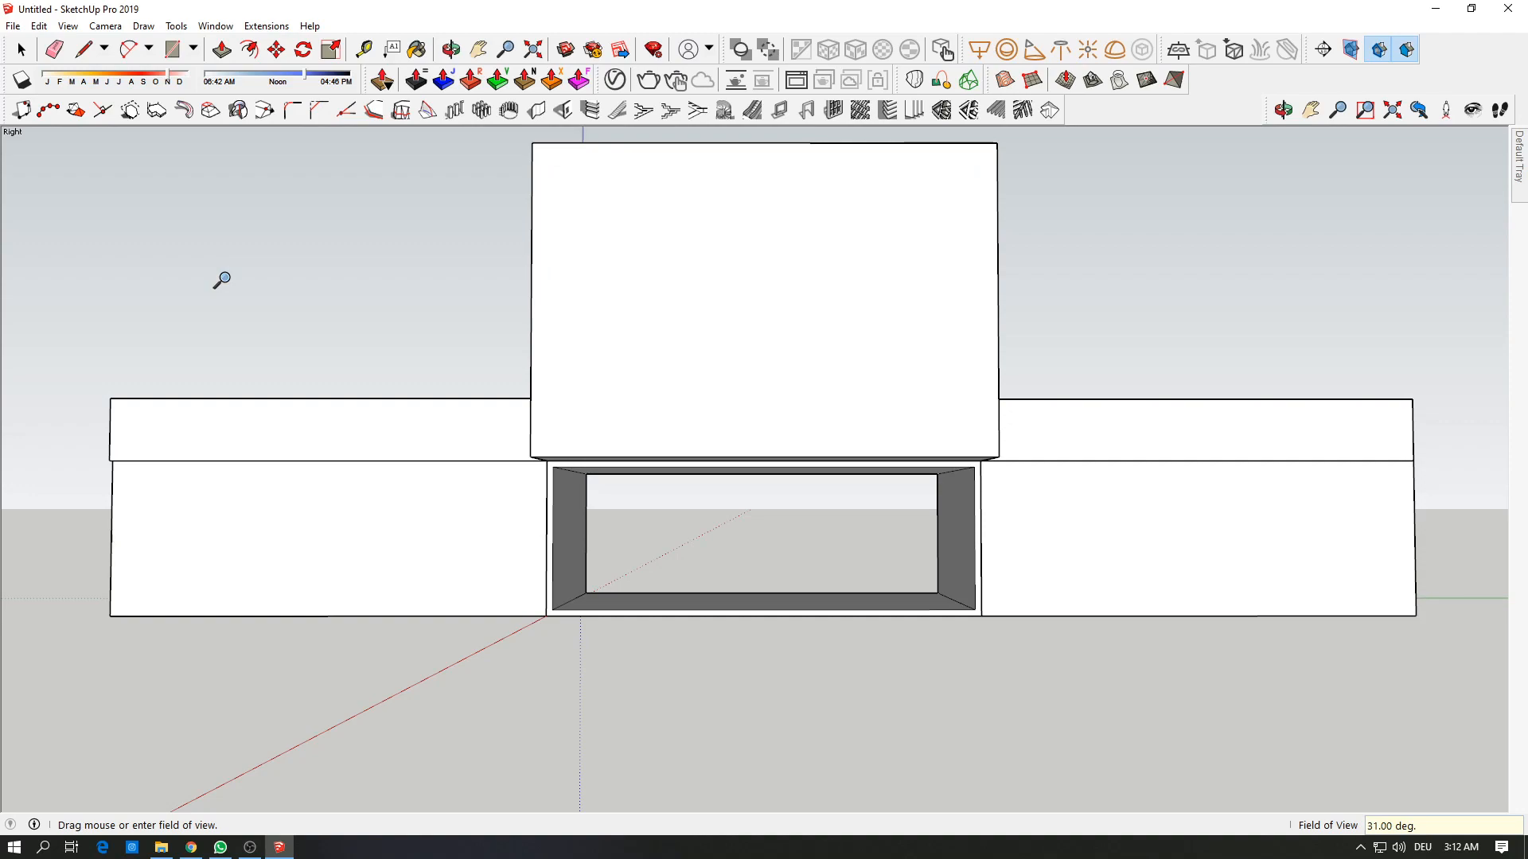
Step: Set the field of view to 35 degrees and copy a screenshot of the central part of the house front
text(35)
key(Return)
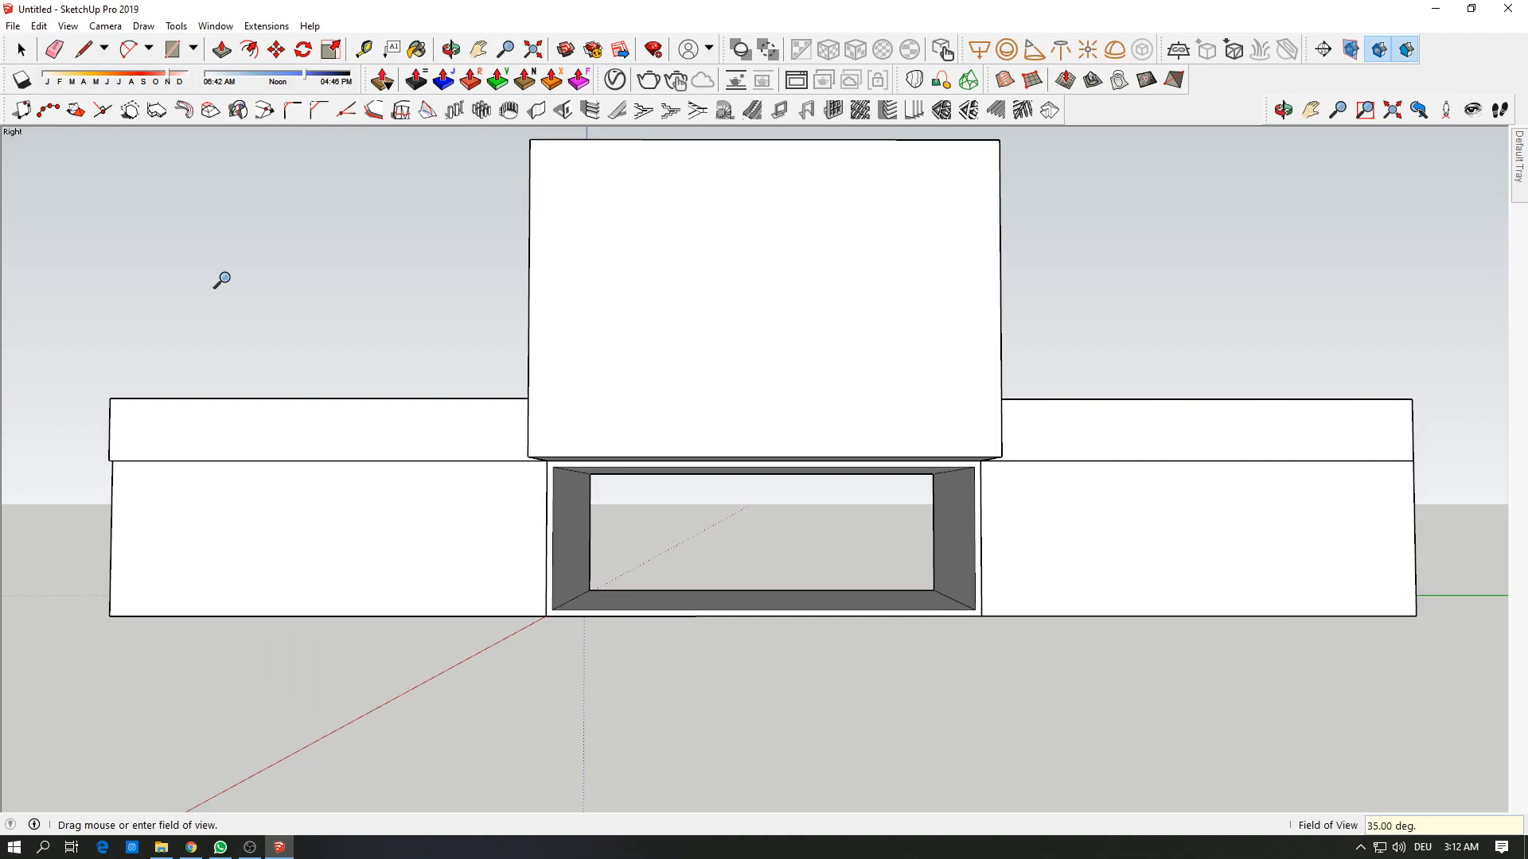
key(Print)
drag(394, 129, 1102, 738)
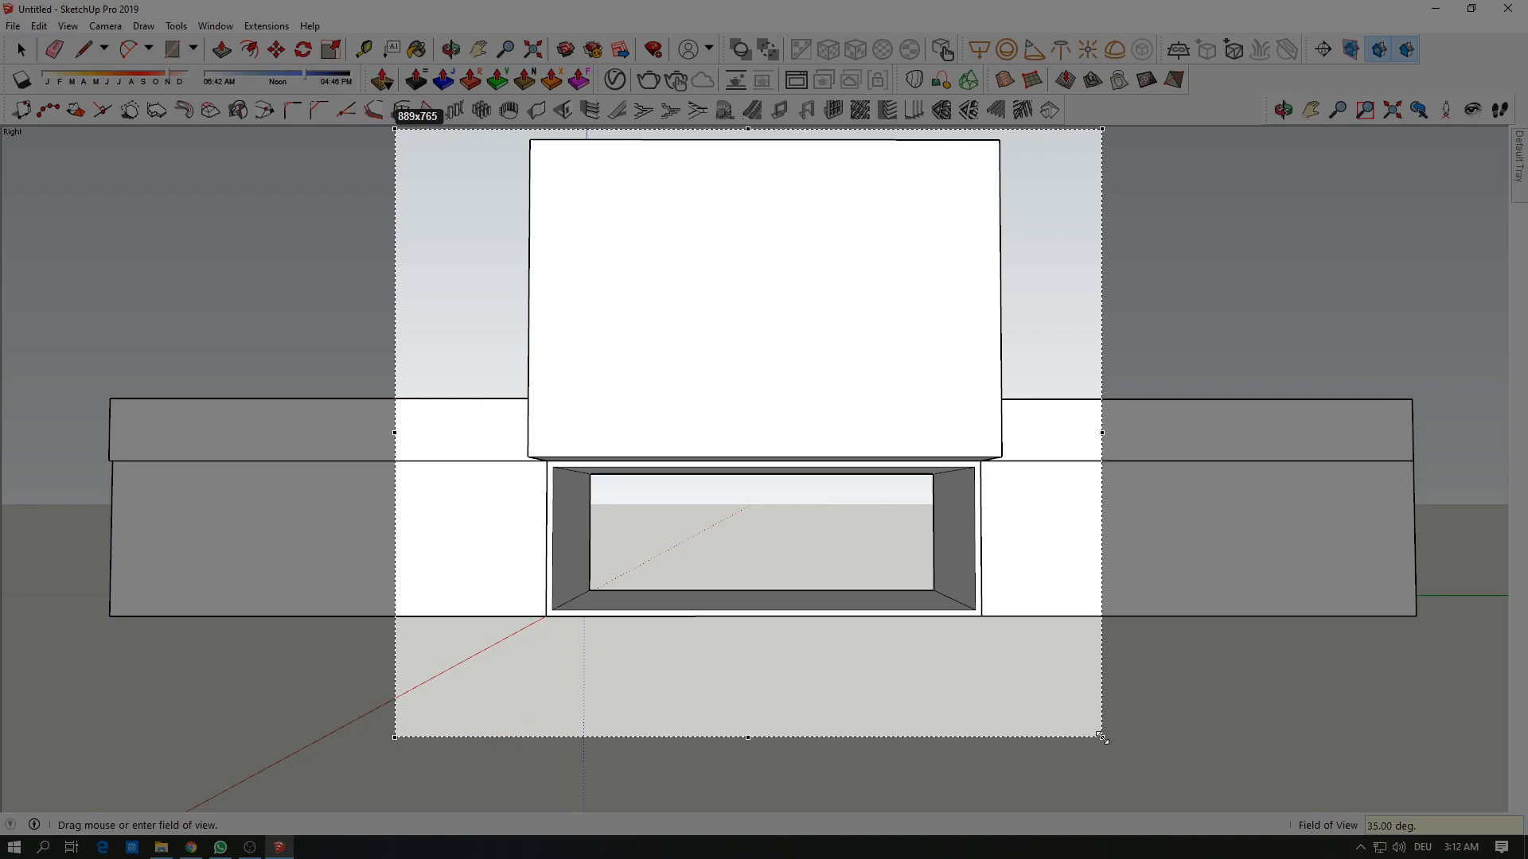
drag(1102, 738, 1142, 738)
key(ctrl+c)
Step: Try to push the front face of the left wing's upper band with Push/Pull and undo the attempt
middle_drag(507, 441, 476, 452)
key(space)
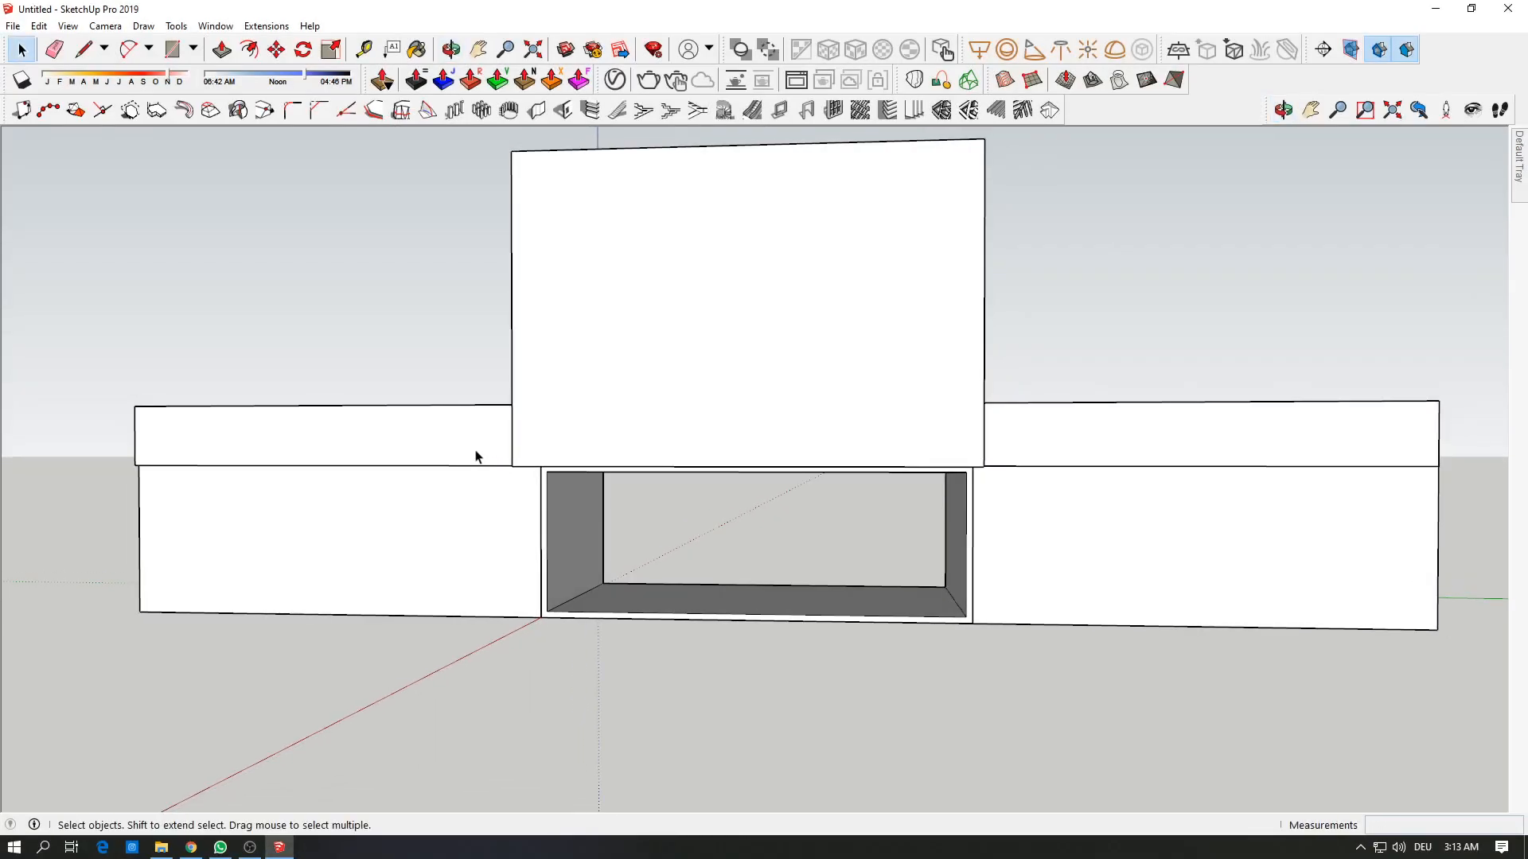
double_click(474, 451)
click(222, 50)
click(332, 430)
click(348, 533)
middle_drag(437, 401, 440, 421)
key(ctrl+z)
key(ctrl+z)
key(ctrl+z)
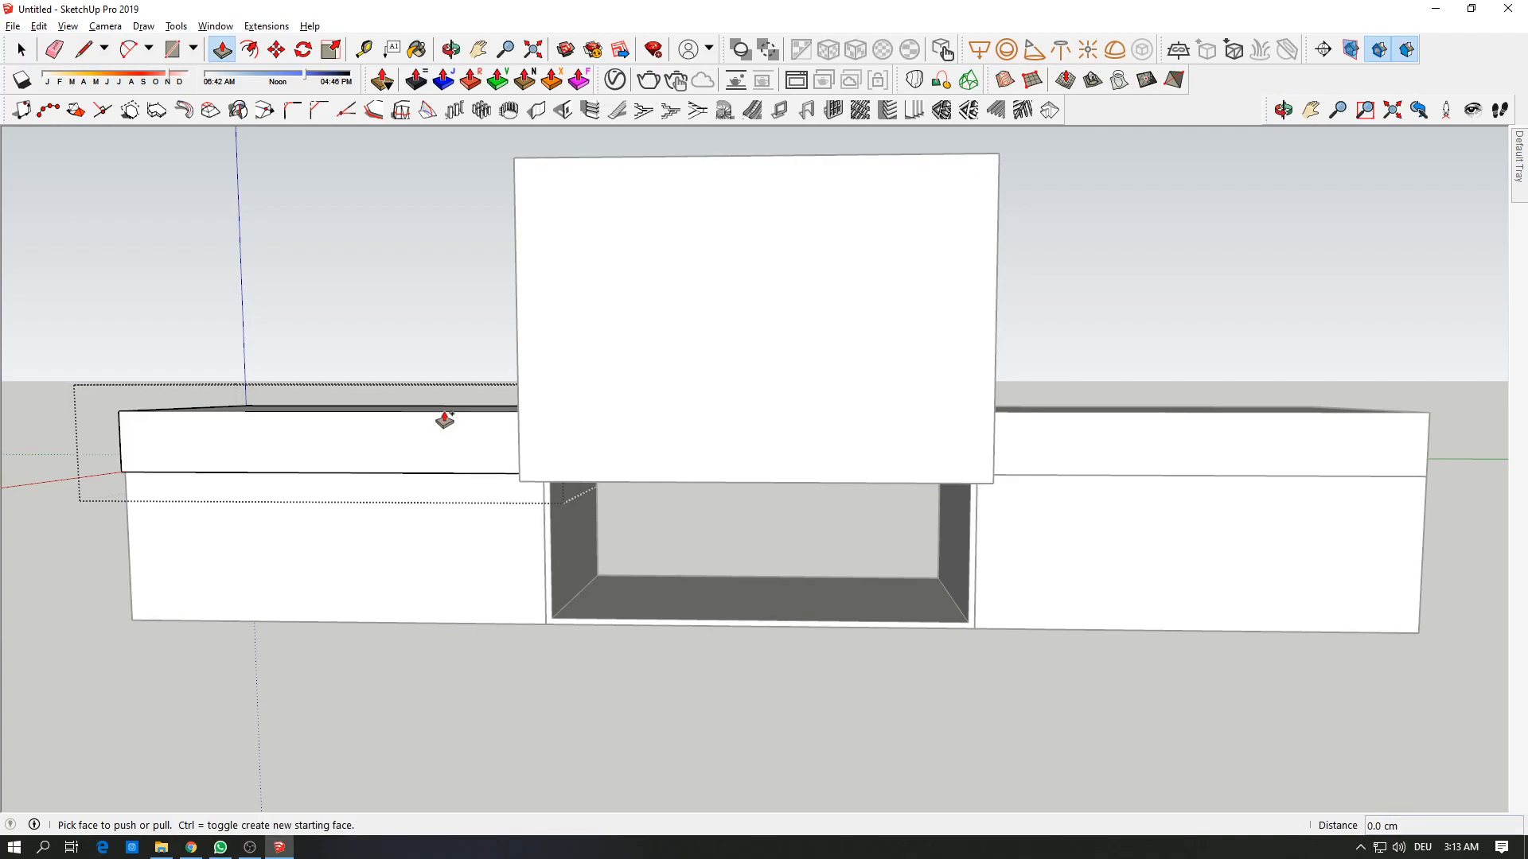
Step: Undo the upper block's overhang and pull its front face forward 150 cm again
key(ctrl+z)
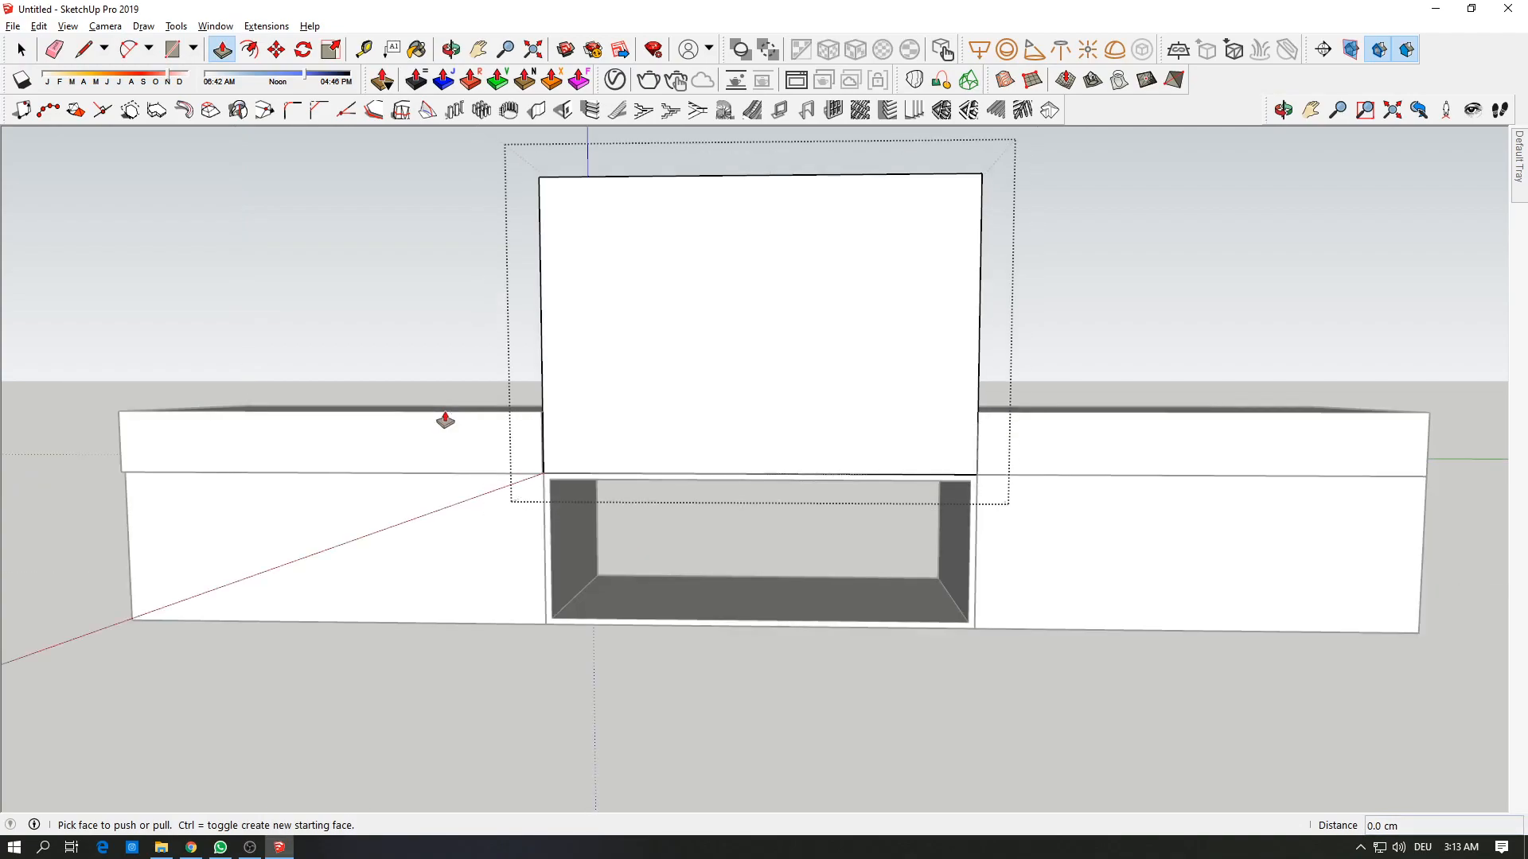
click(562, 436)
text(150)
key(Return)
Step: Push the front face of the left wing's upper band back 10 cm, flush with the wall below, and close its group
key(space)
triple_click(492, 432)
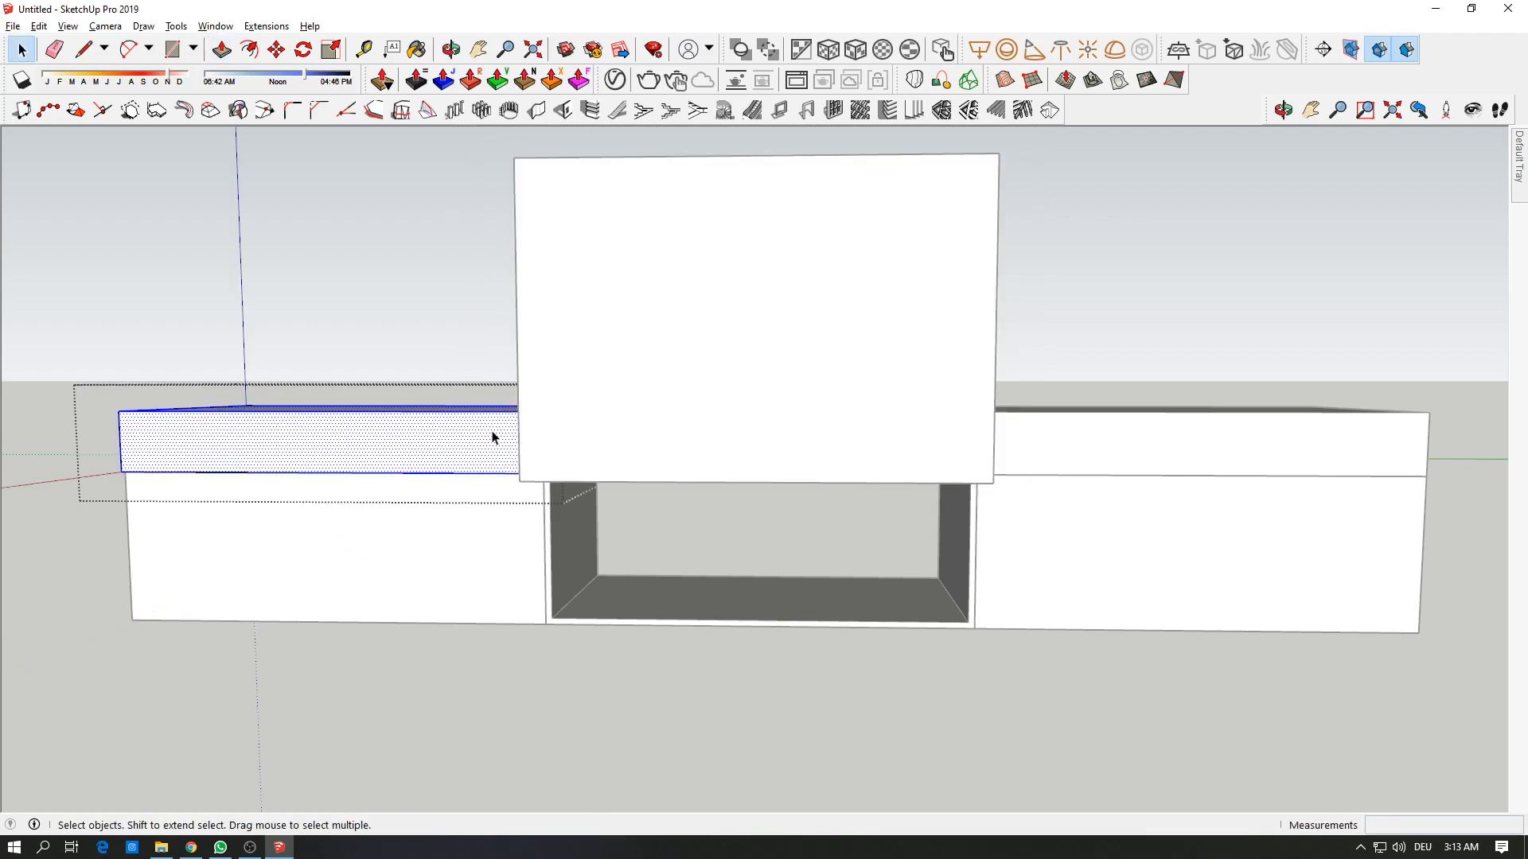
key(p)
click(479, 451)
click(476, 483)
middle_drag(509, 409, 528, 314)
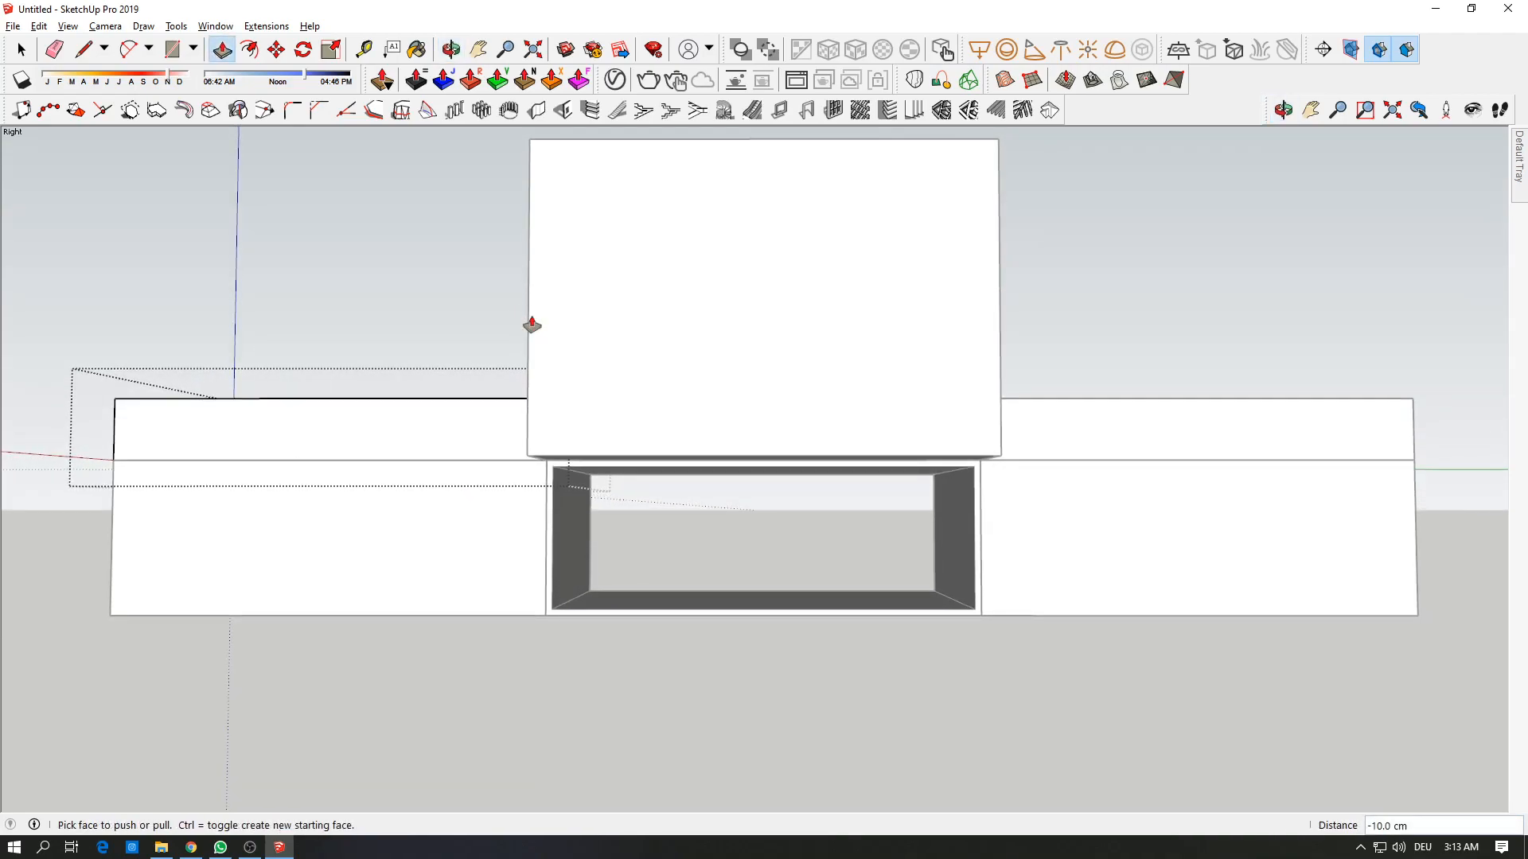
key(space)
click(468, 301)
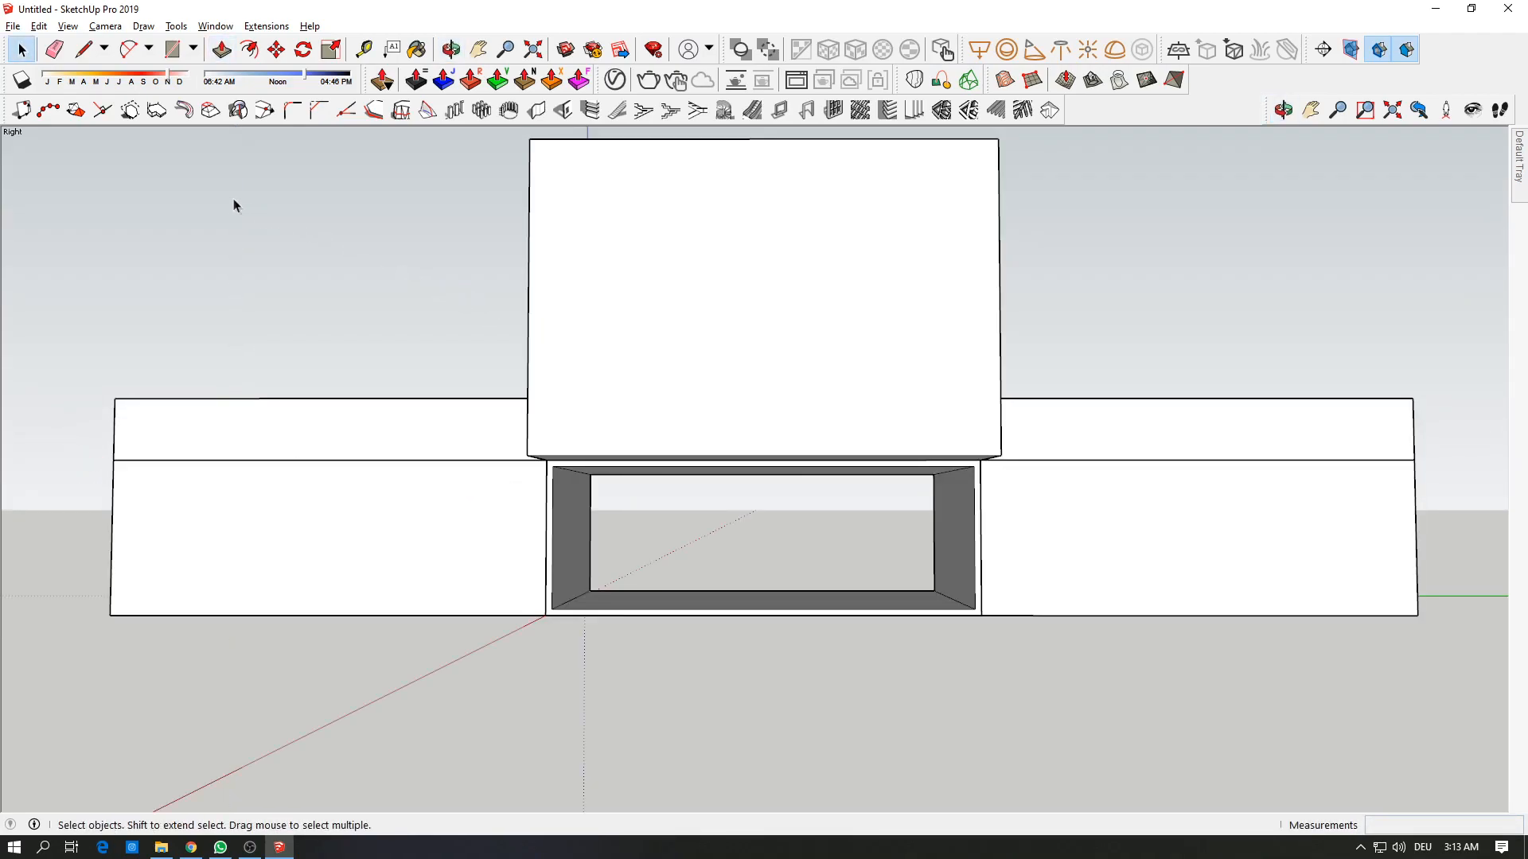
Step: Apply two-point perspective to the front view and set the field of view to 30 degrees
click(105, 26)
click(155, 137)
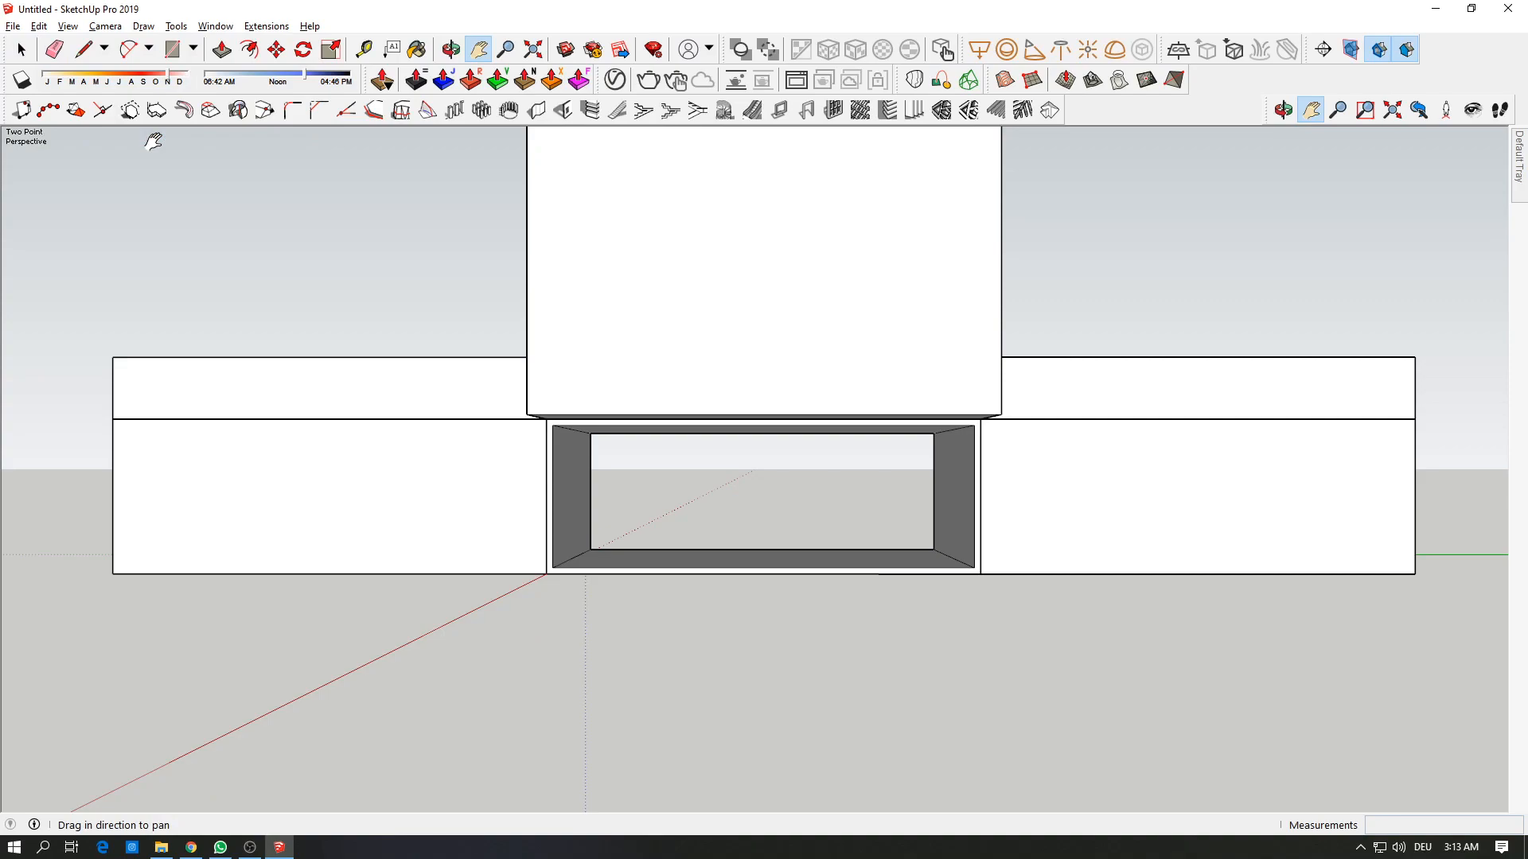
click(105, 26)
click(151, 255)
text(30)
key(Return)
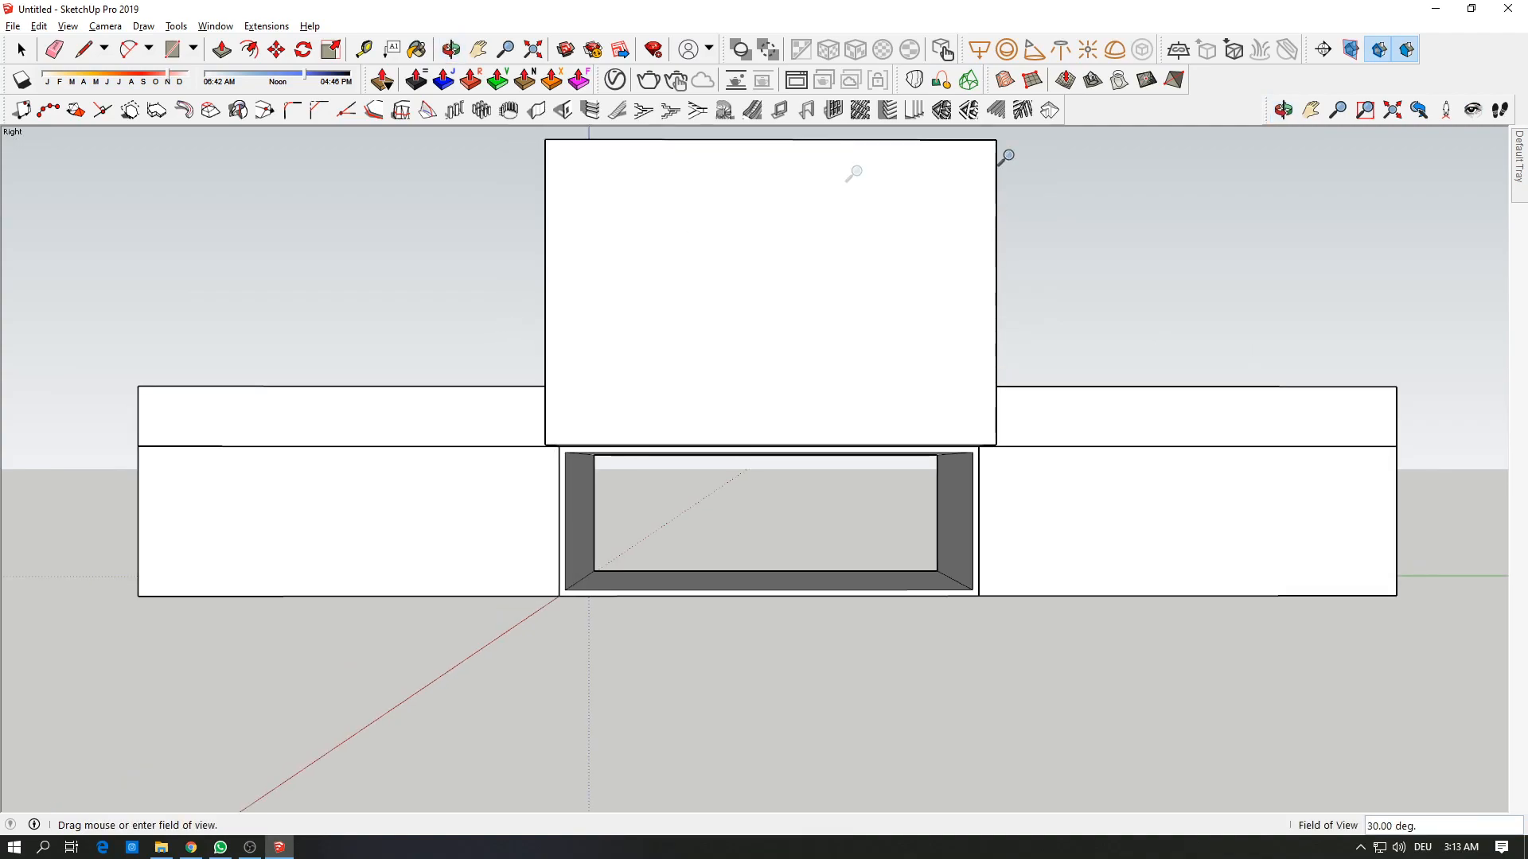
Step: Save the current front camera view as a new scene, Scene 1
mouse_move(1523, 385)
scroll(1488, 318, down, 3)
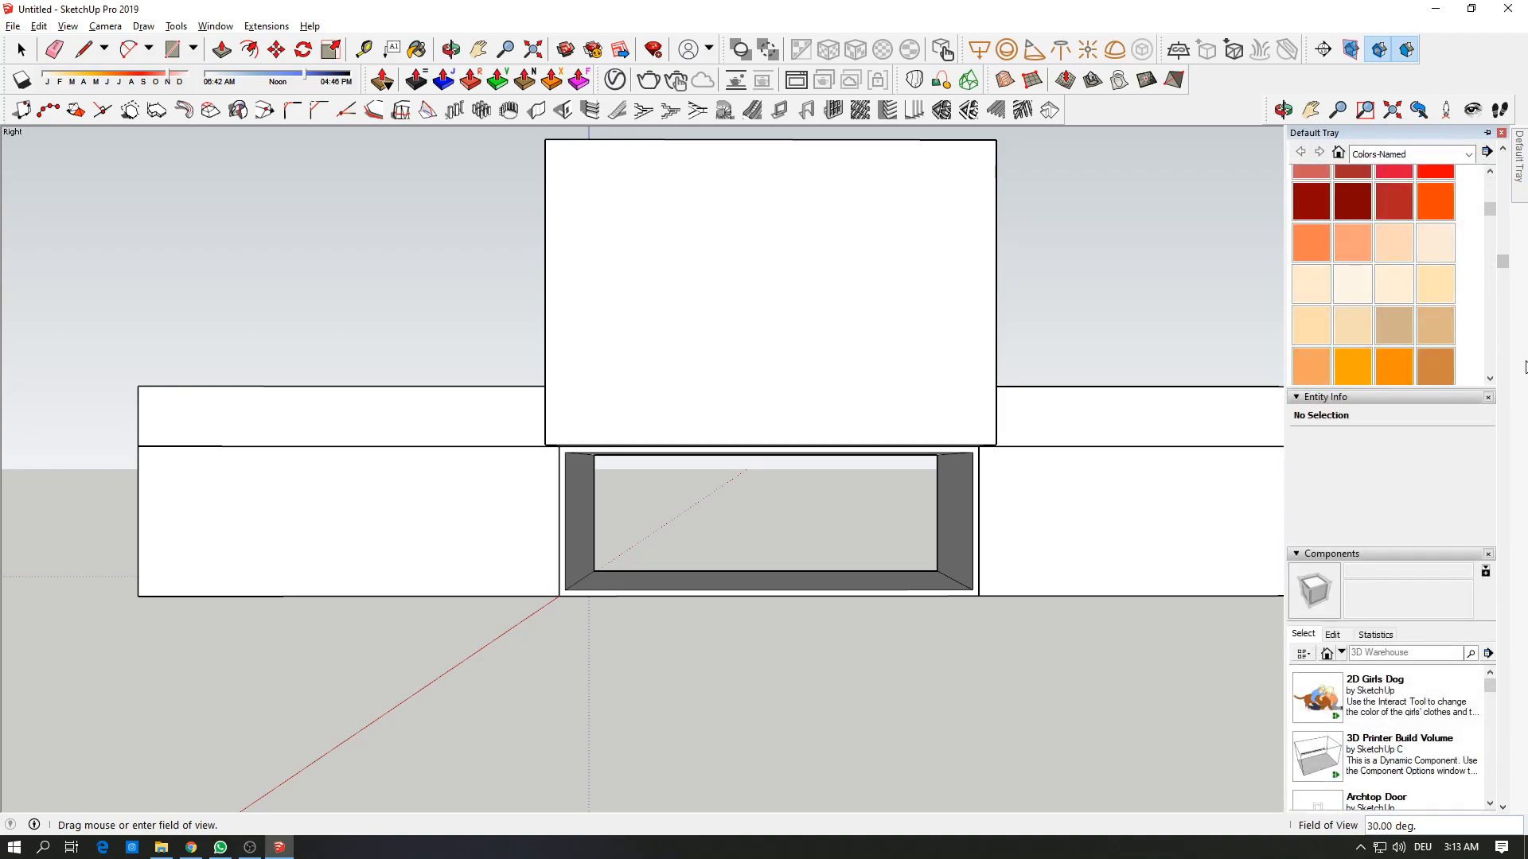
scroll(1506, 469, down, 6)
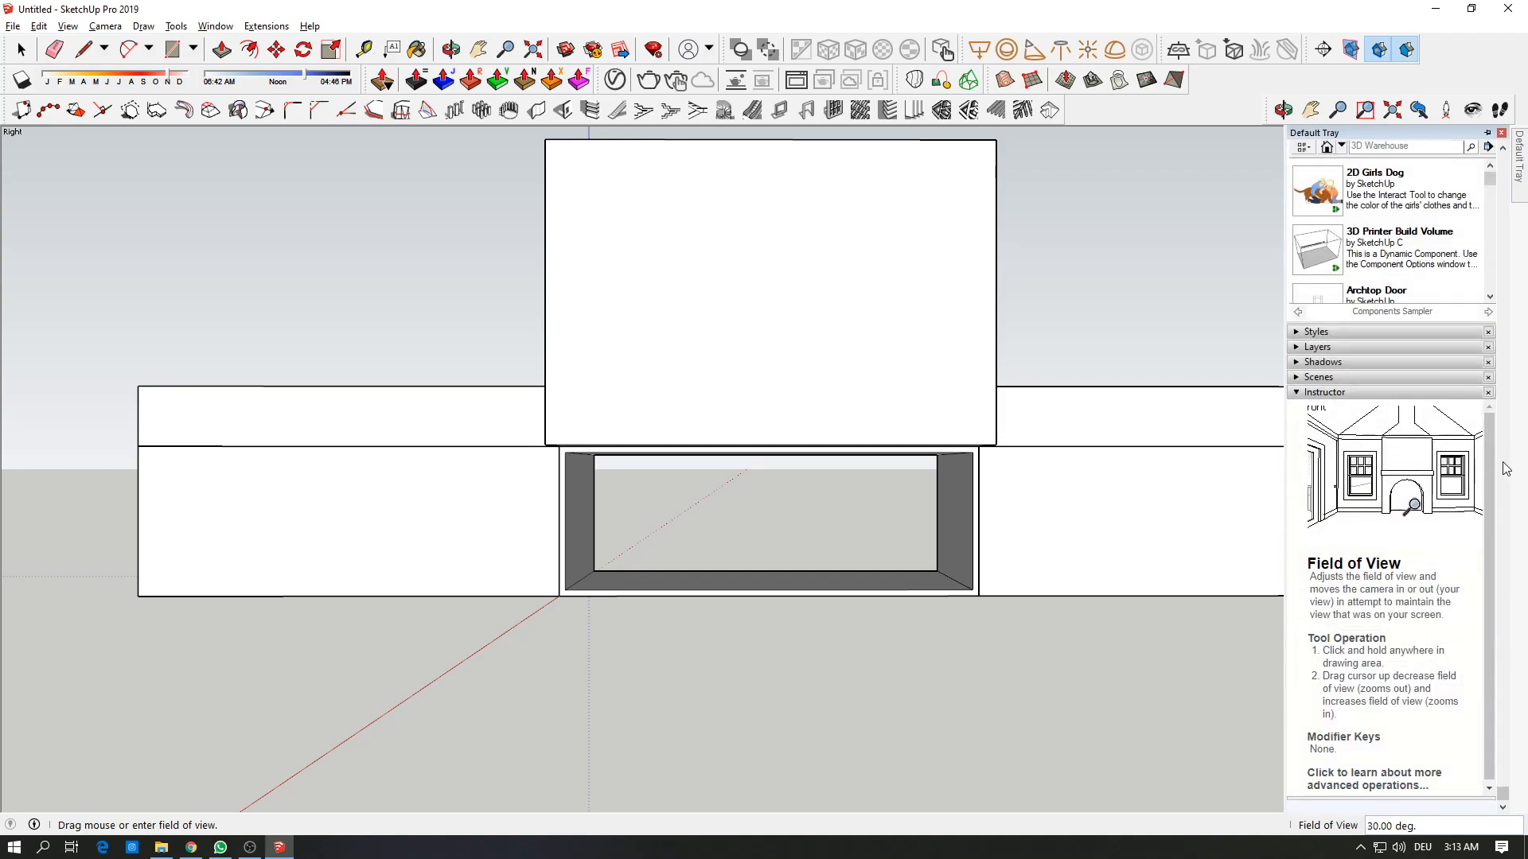
click(1331, 377)
click(1321, 395)
Step: Orbit around the house and return to the saved Scene 1 view
middle_drag(1149, 311, 1102, 340)
mouse_move(1520, 169)
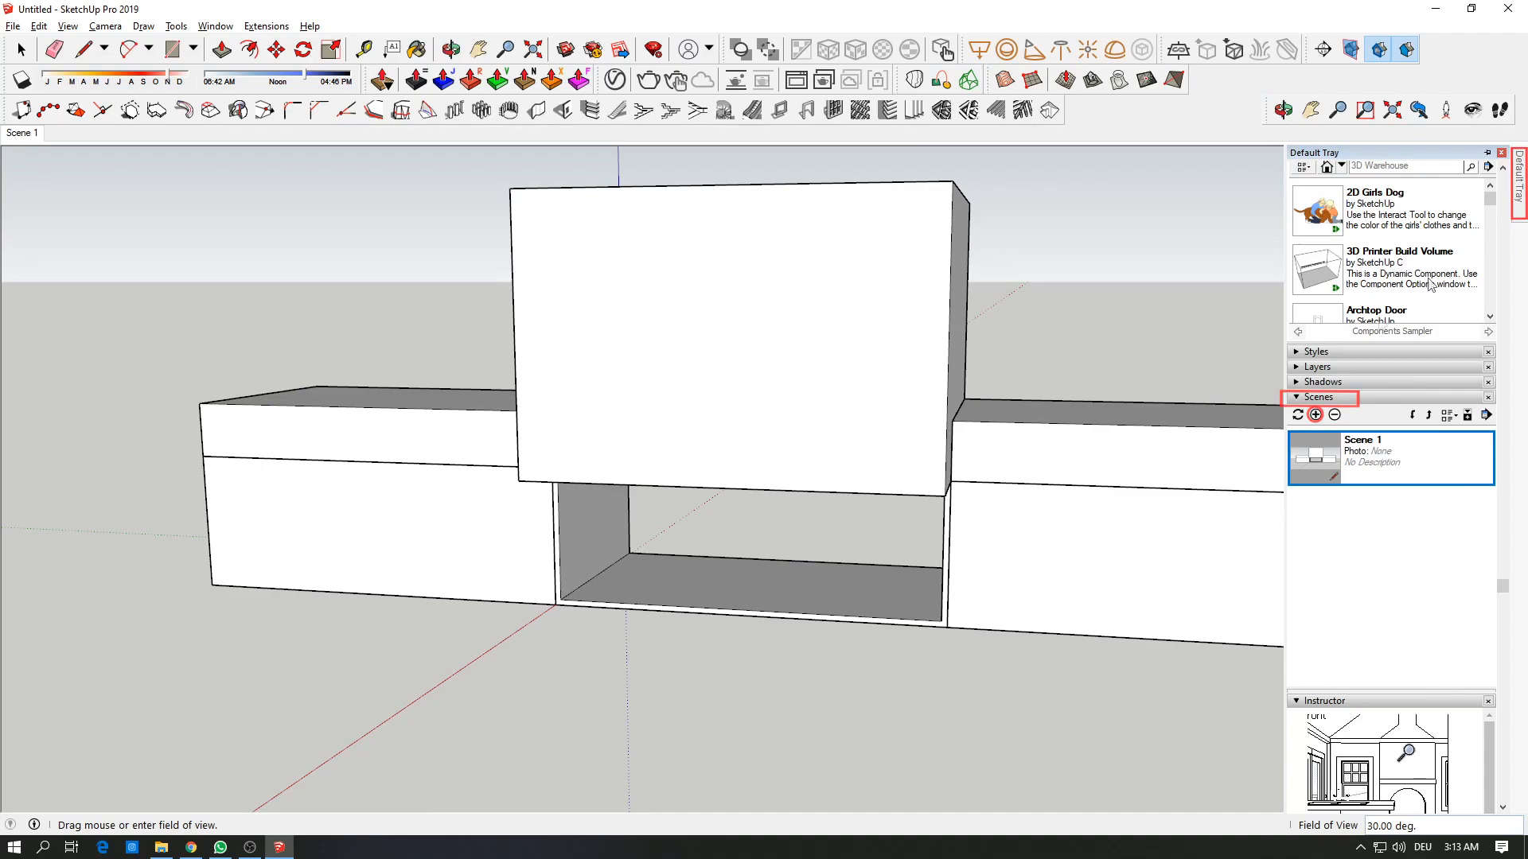
middle_drag(979, 514, 720, 516)
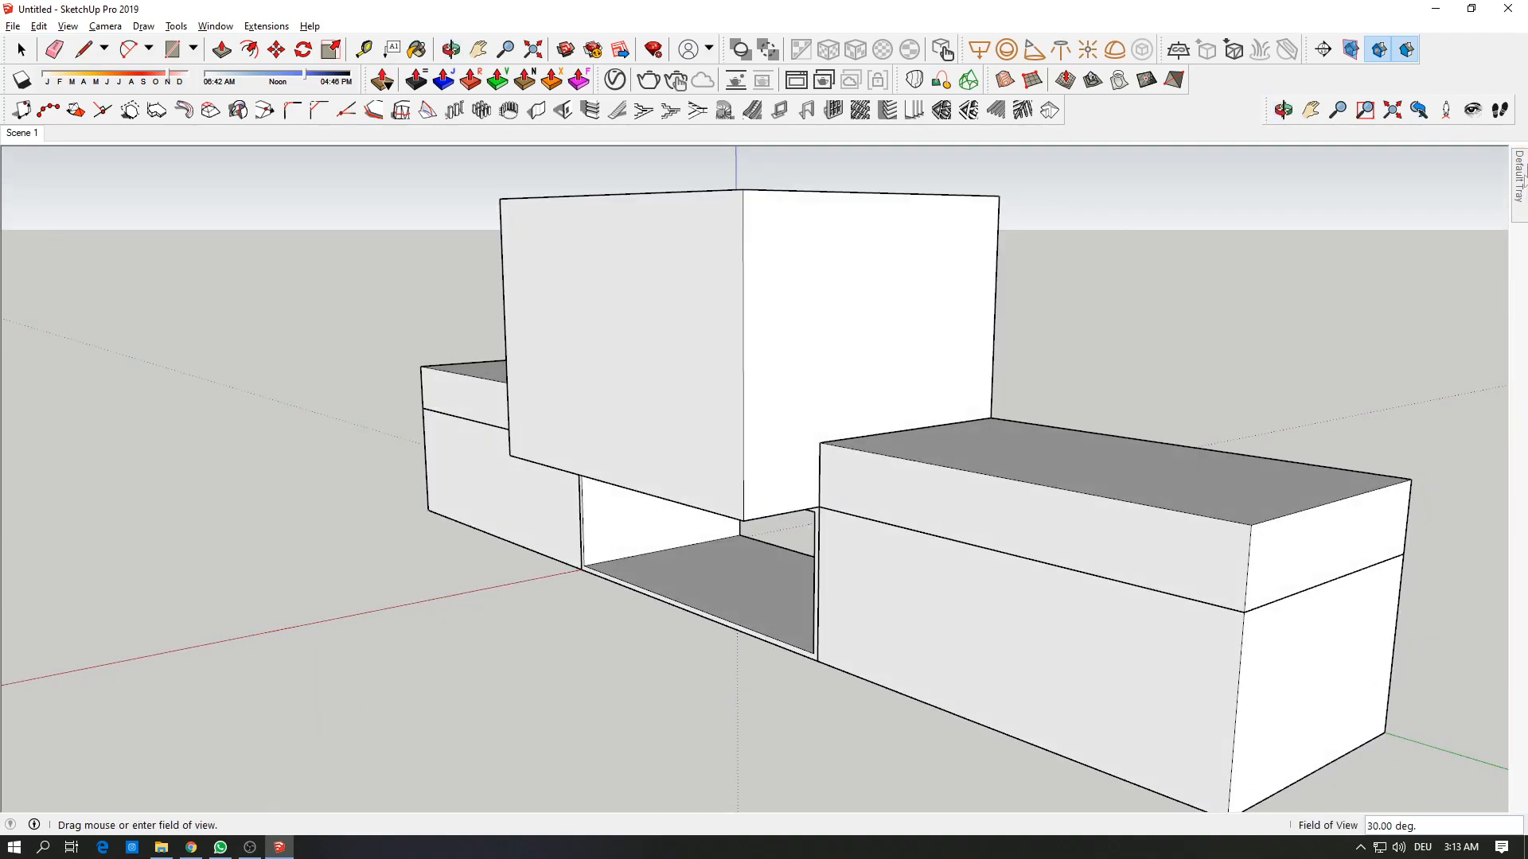
double_click(1383, 458)
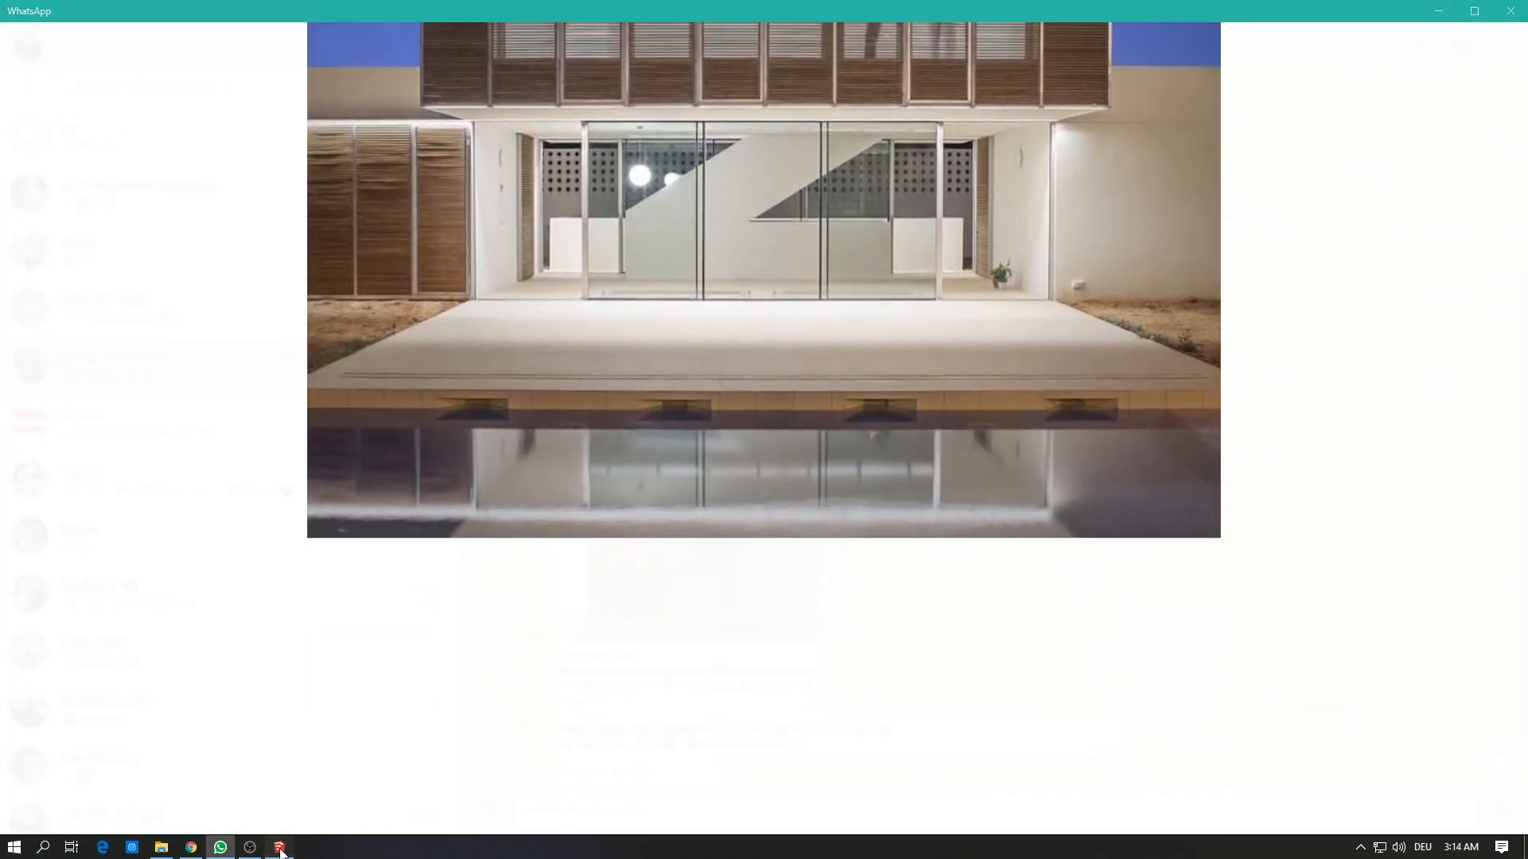
click(279, 847)
middle_drag(902, 455, 904, 556)
key(r)
click(784, 402)
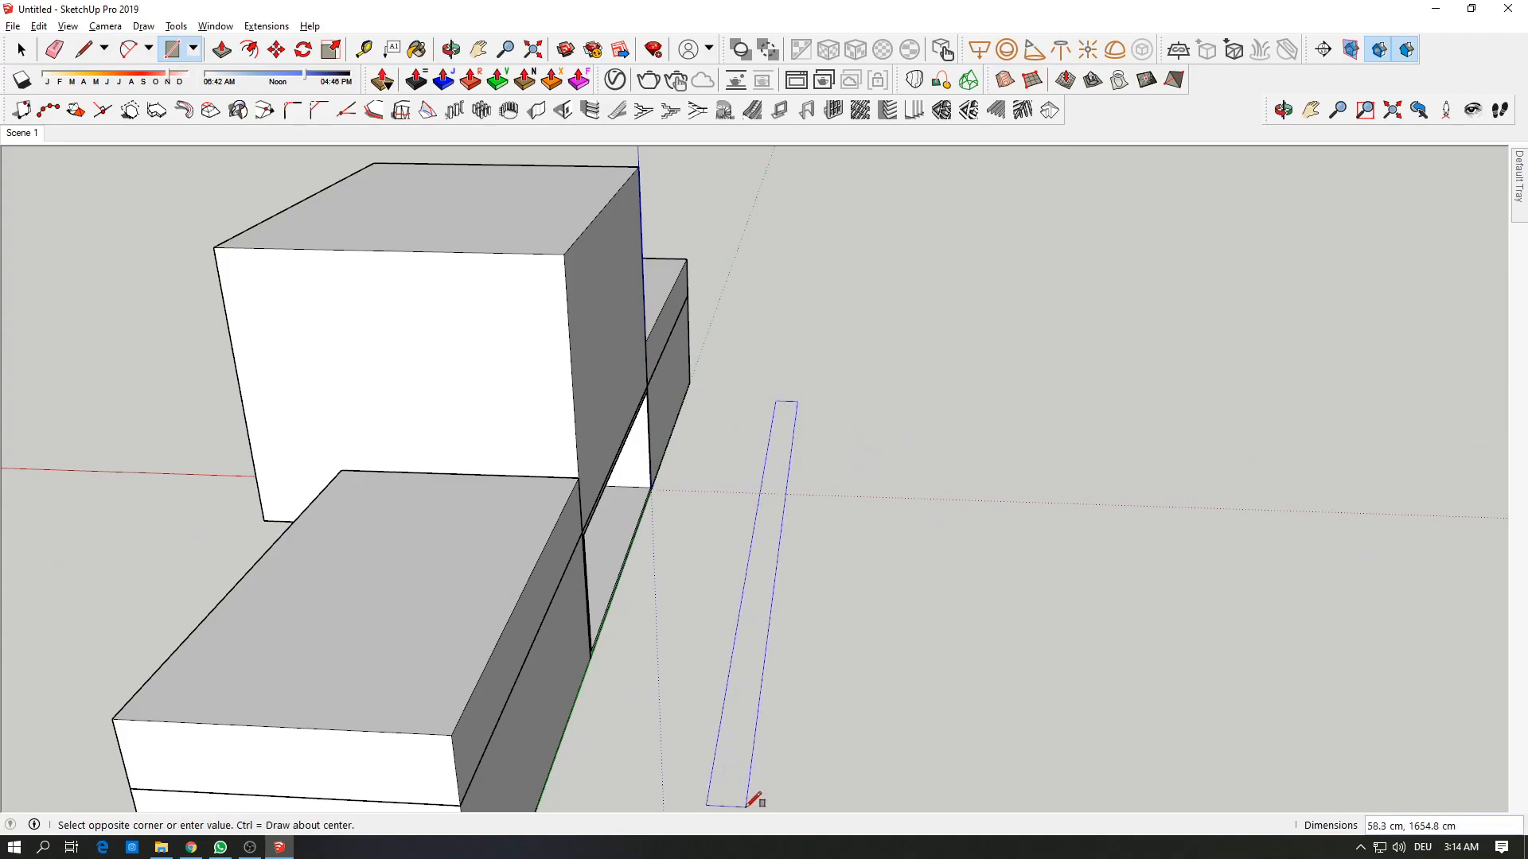
key(Escape)
shift+middle_drag(754, 651, 760, 540)
scroll(620, 743, down, 2)
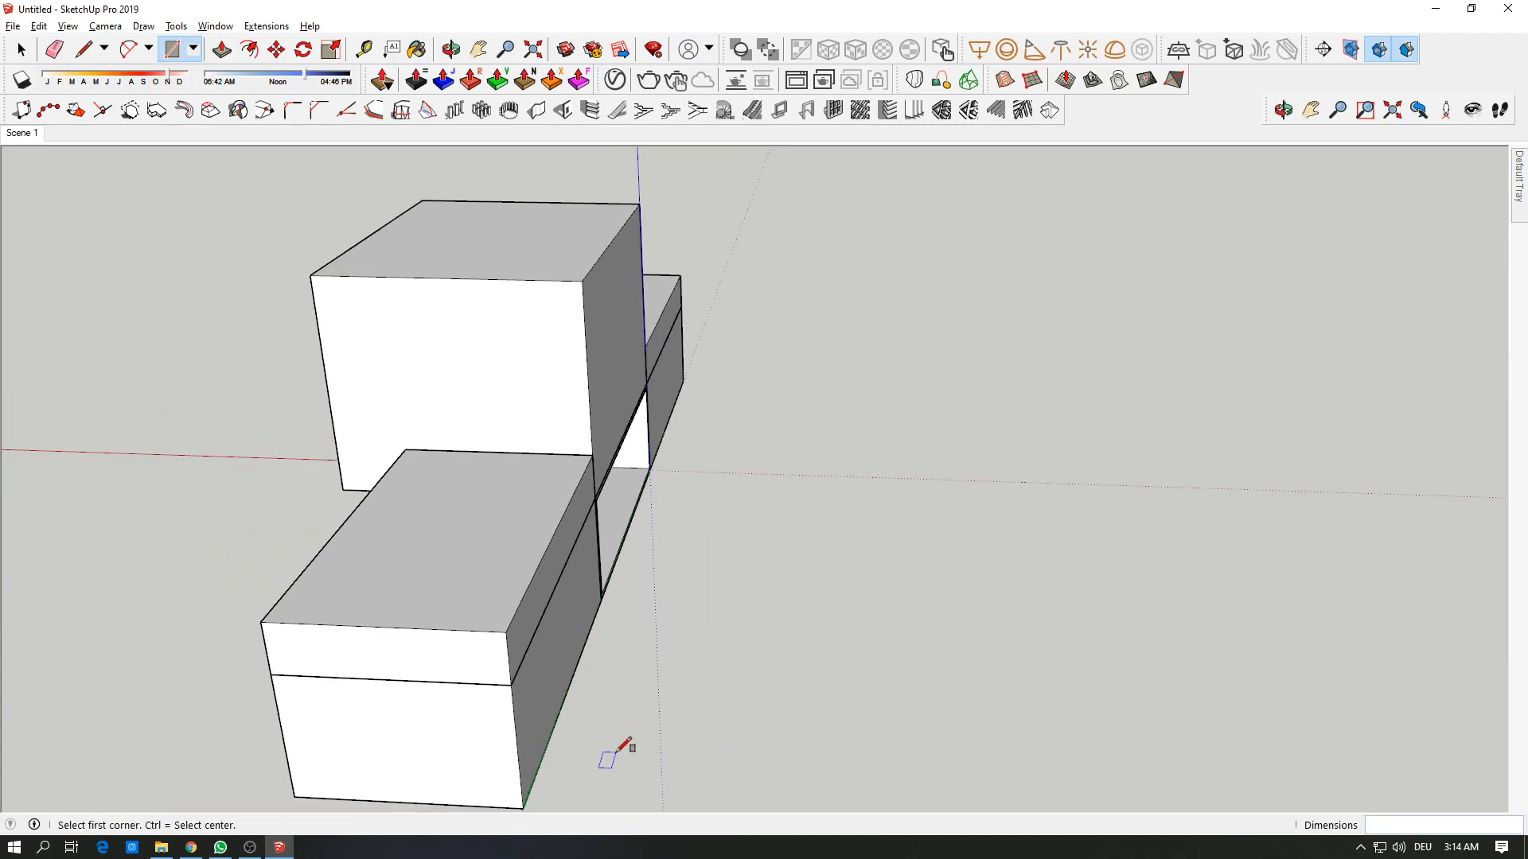
Step: Draw two long guide lines parallel to the red axis, starting from the rear outer base corners of both wings
key(l)
click(524, 807)
shift+middle_drag(1082, 822, 1049, 641)
key(Escape)
click(499, 690)
click(1222, 722)
key(Escape)
click(671, 318)
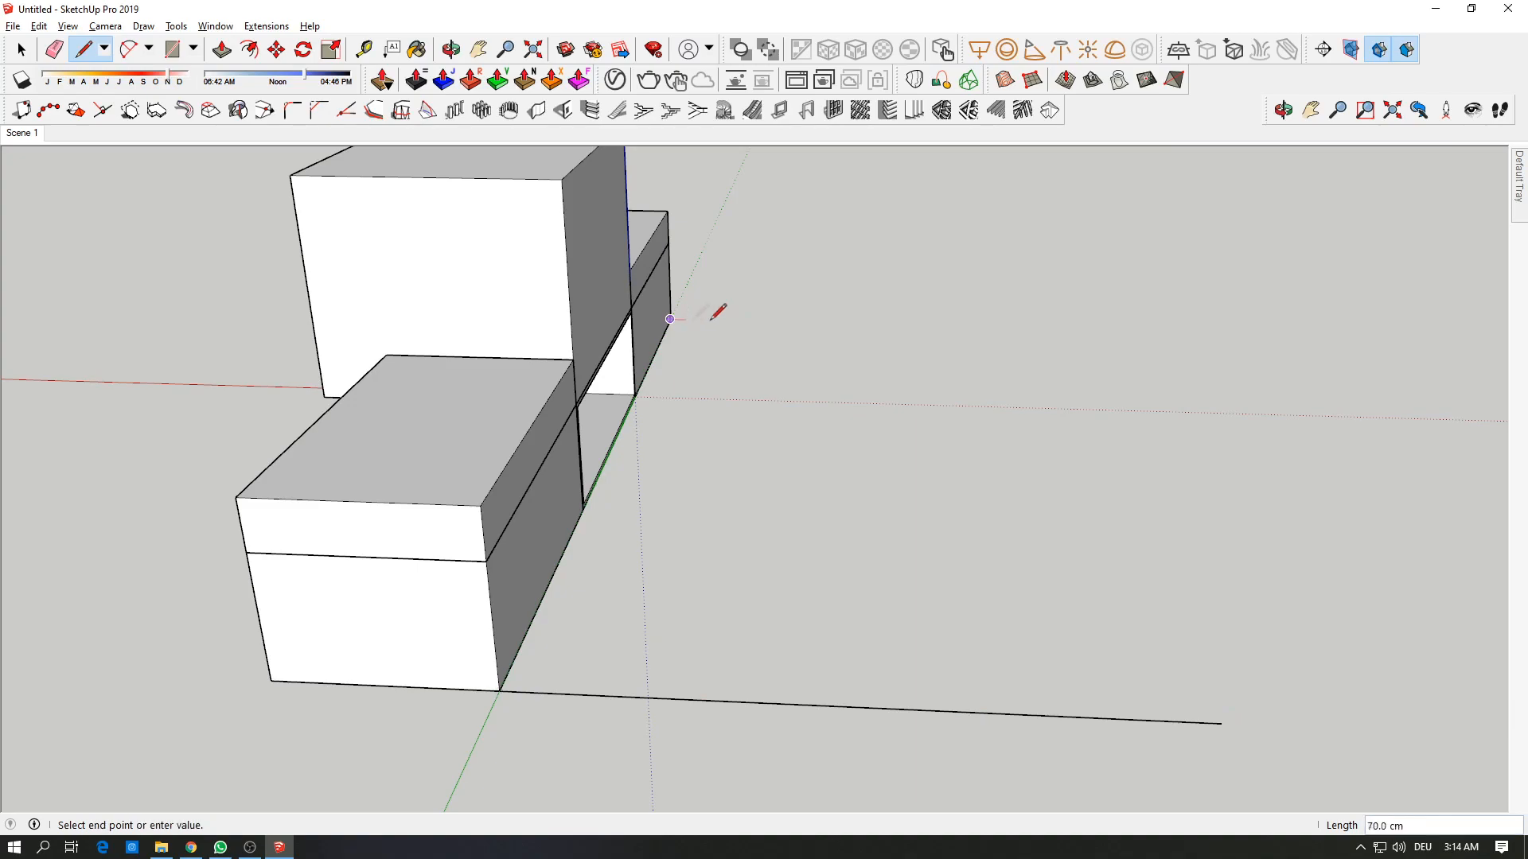
click(1172, 331)
key(Escape)
Step: Draw two cross lines between the guide lines to close off a narrow strip 2100 cm long behind the house
click(711, 700)
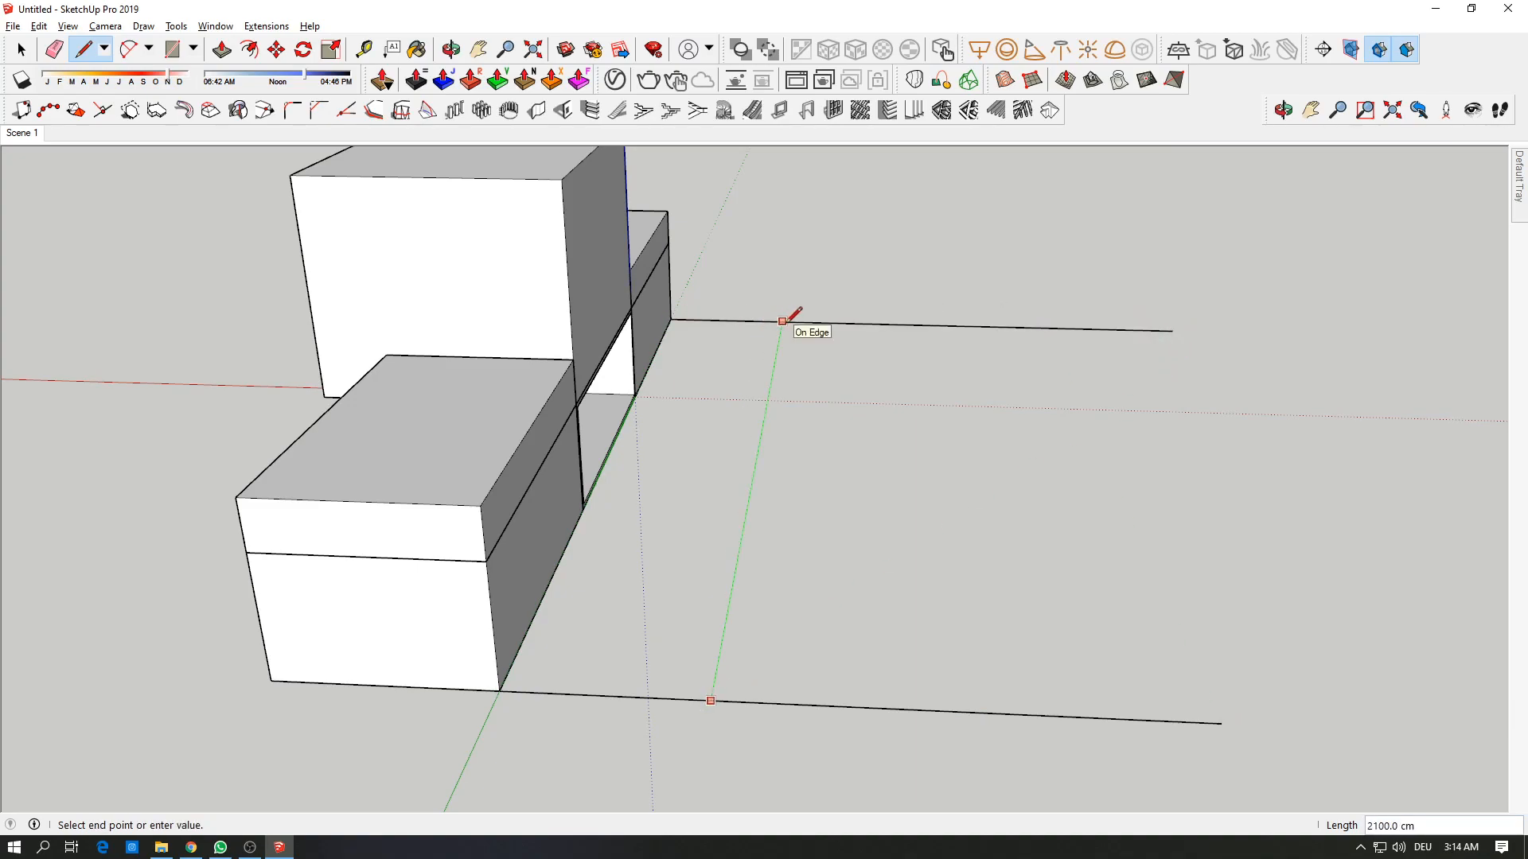
click(782, 320)
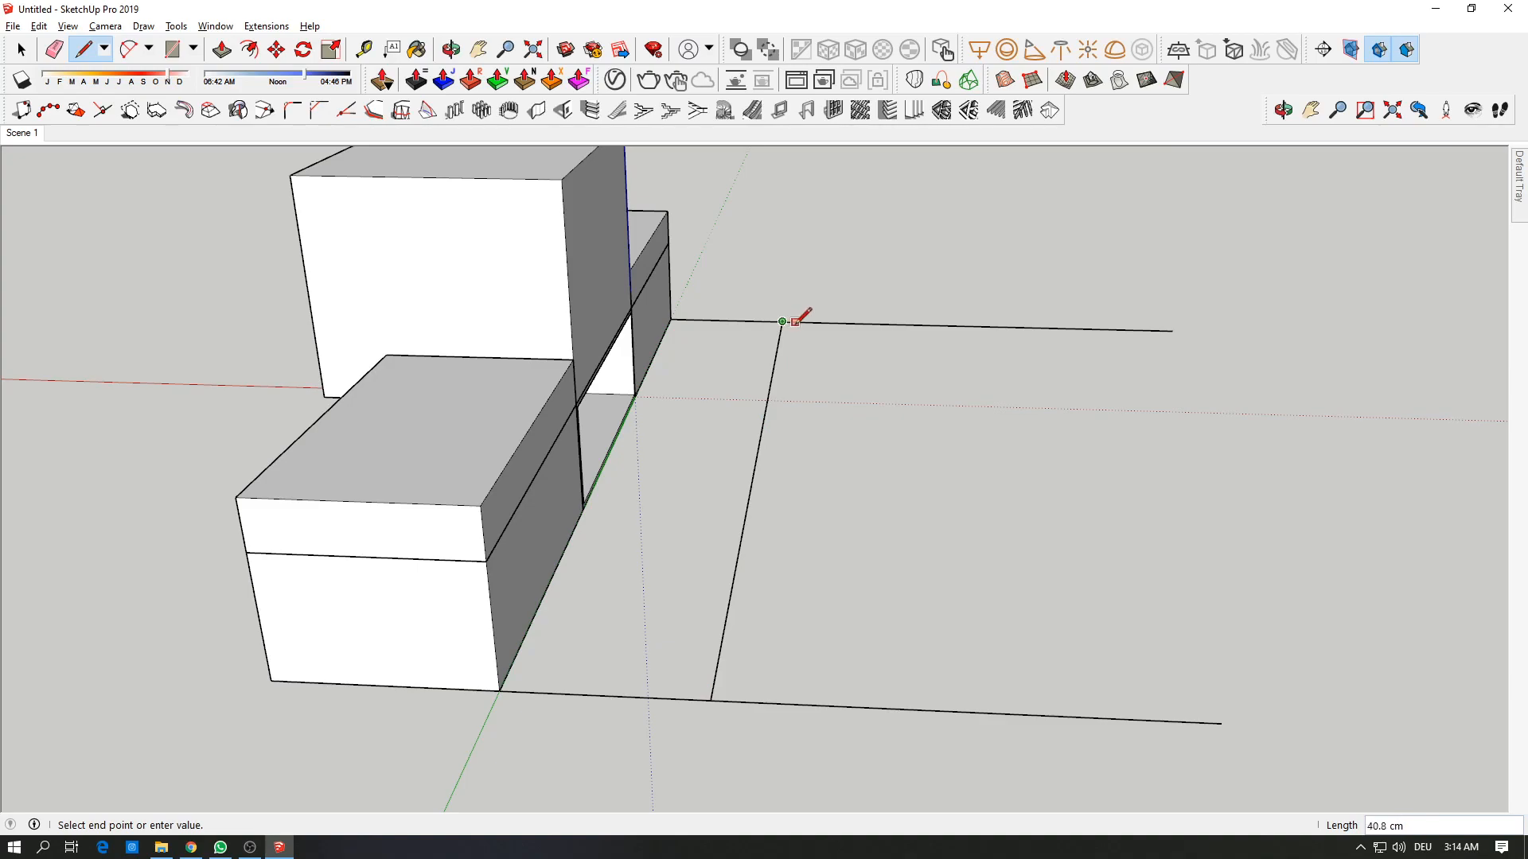
key(Escape)
click(797, 322)
click(740, 700)
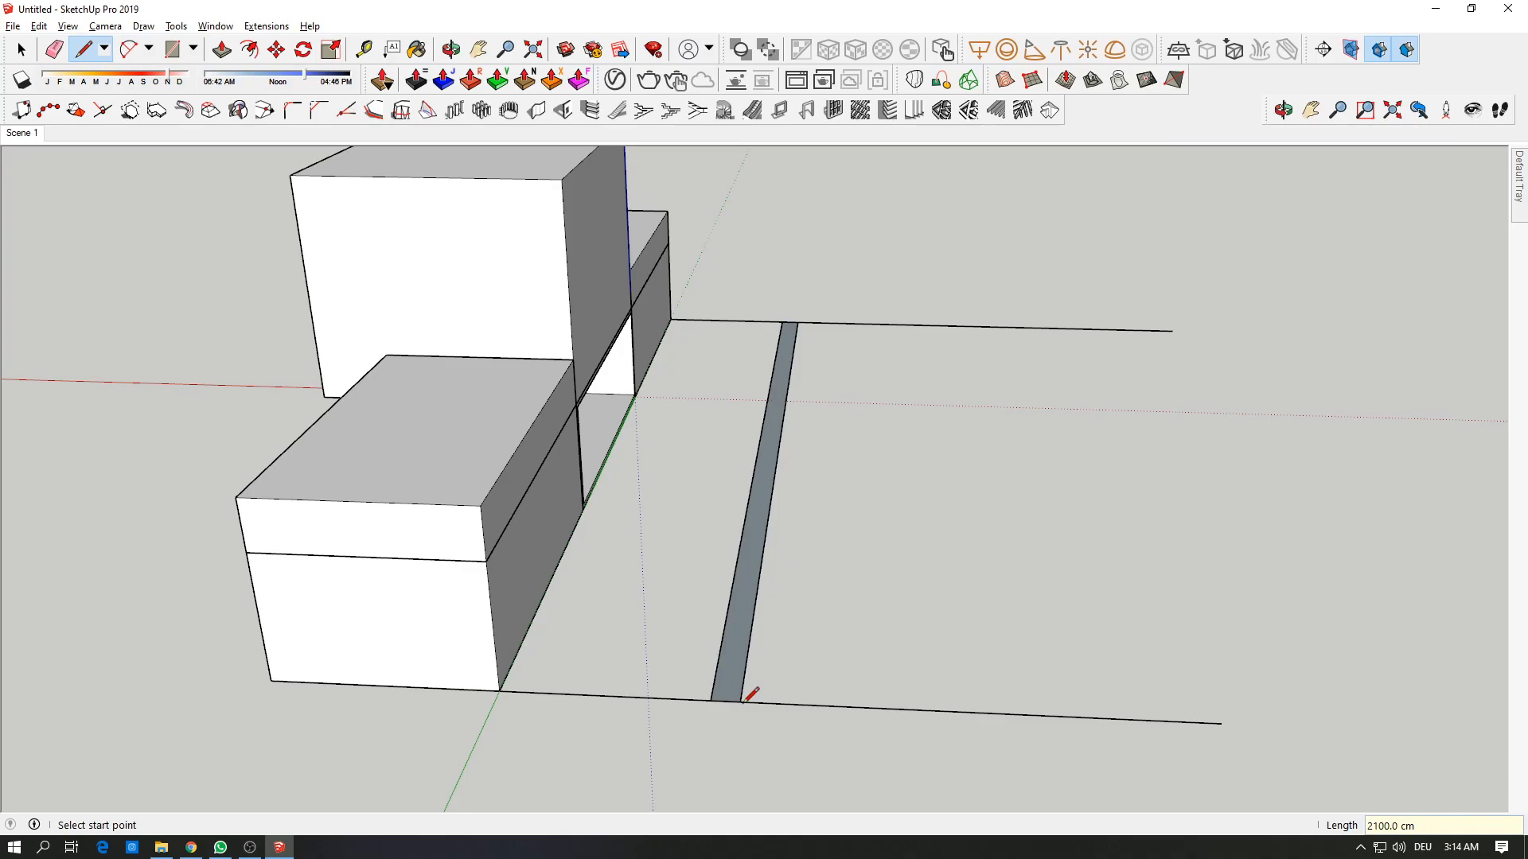
Step: Make the narrow strip a group and erase both guide lines
key(space)
right_click(753, 603)
click(819, 429)
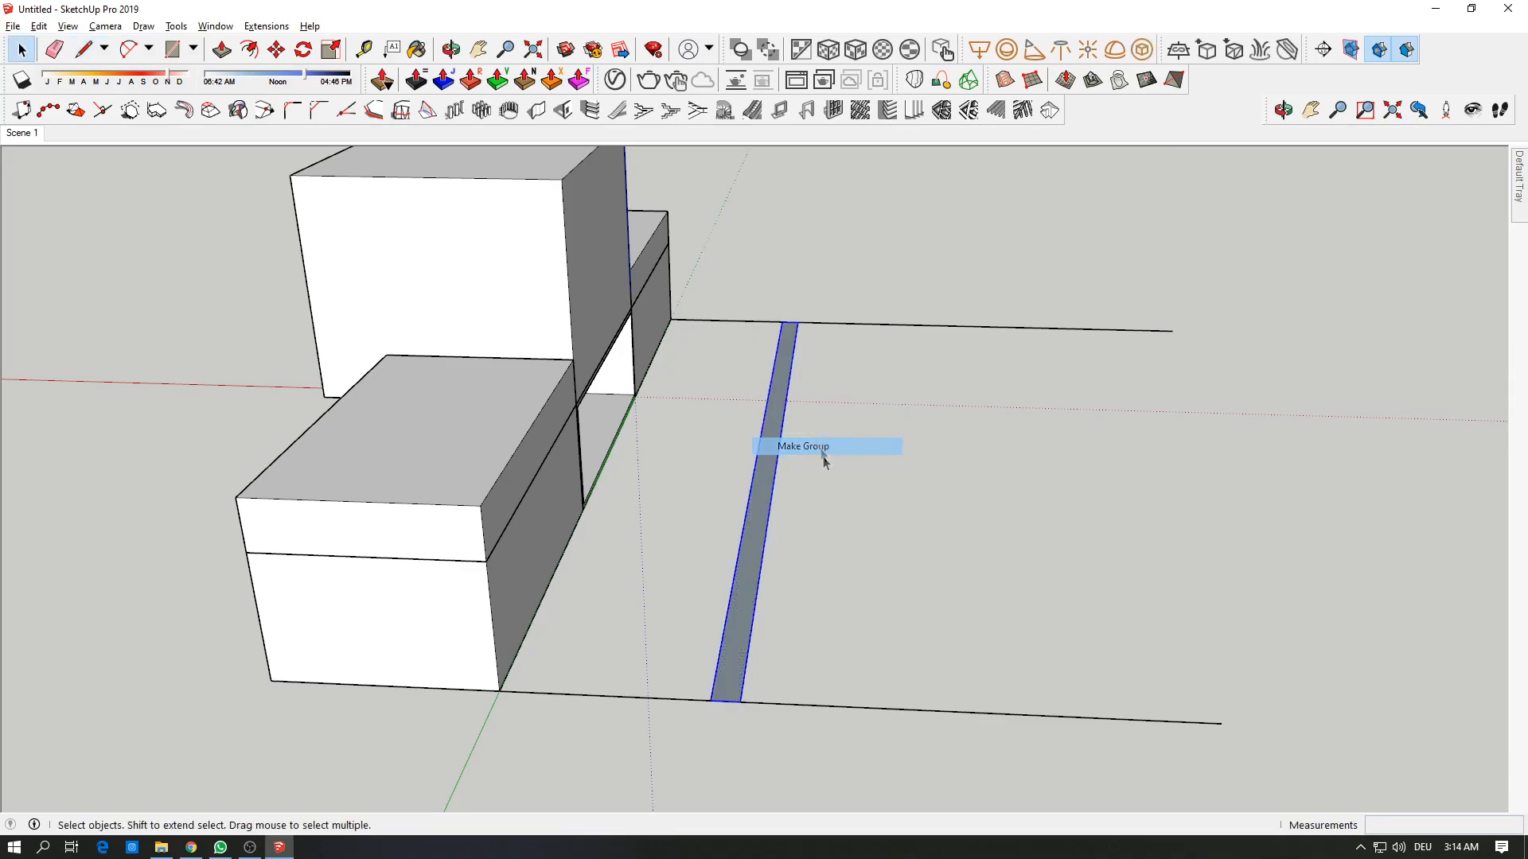
key(e)
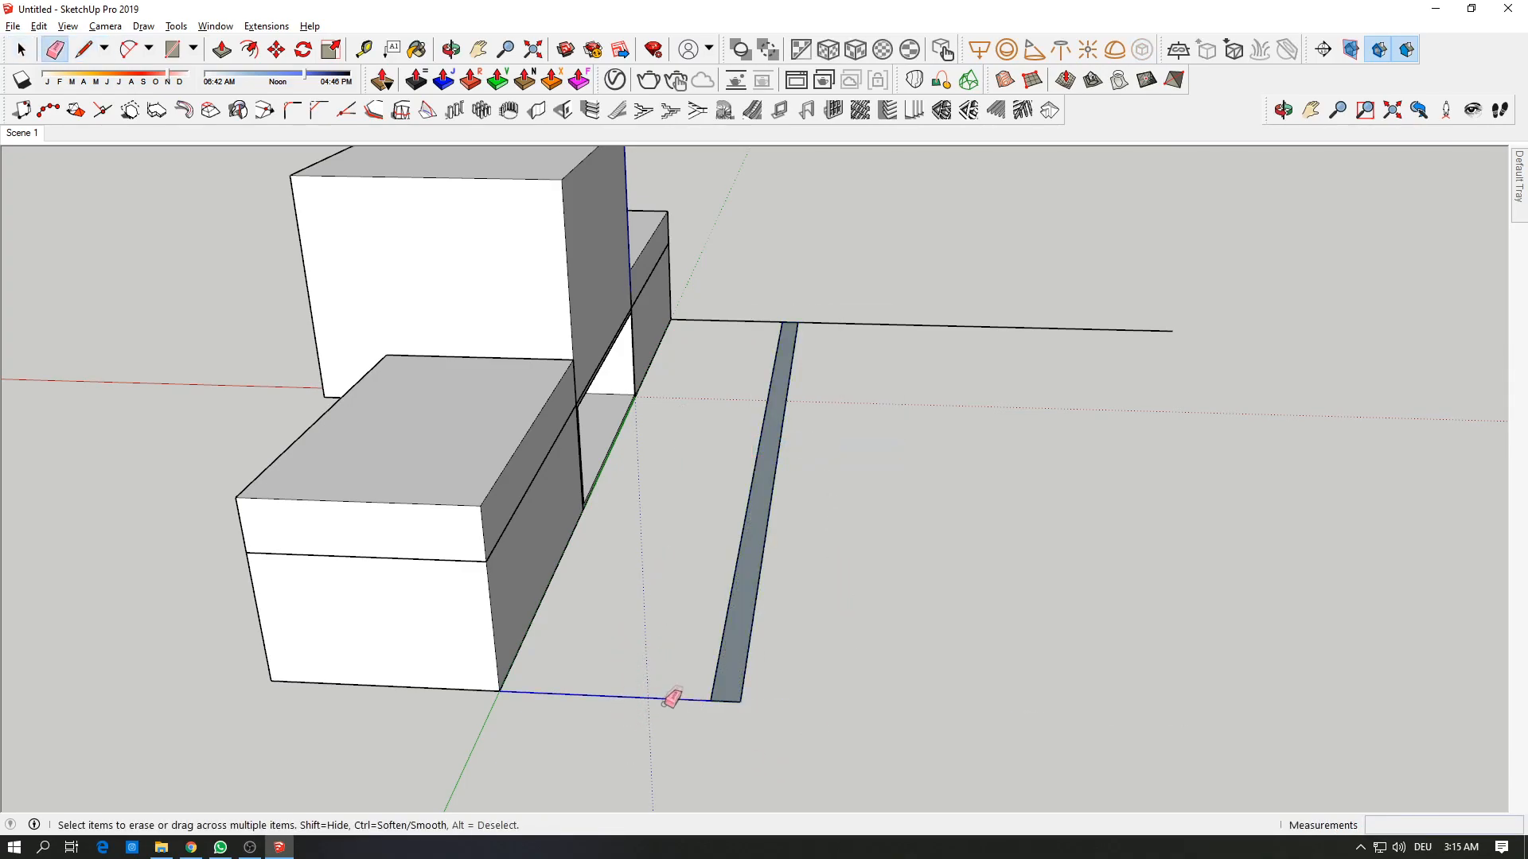
drag(777, 309, 908, 375)
Step: Open the strip's group and pull its face up to form a wall behind the house
key(space)
double_click(781, 402)
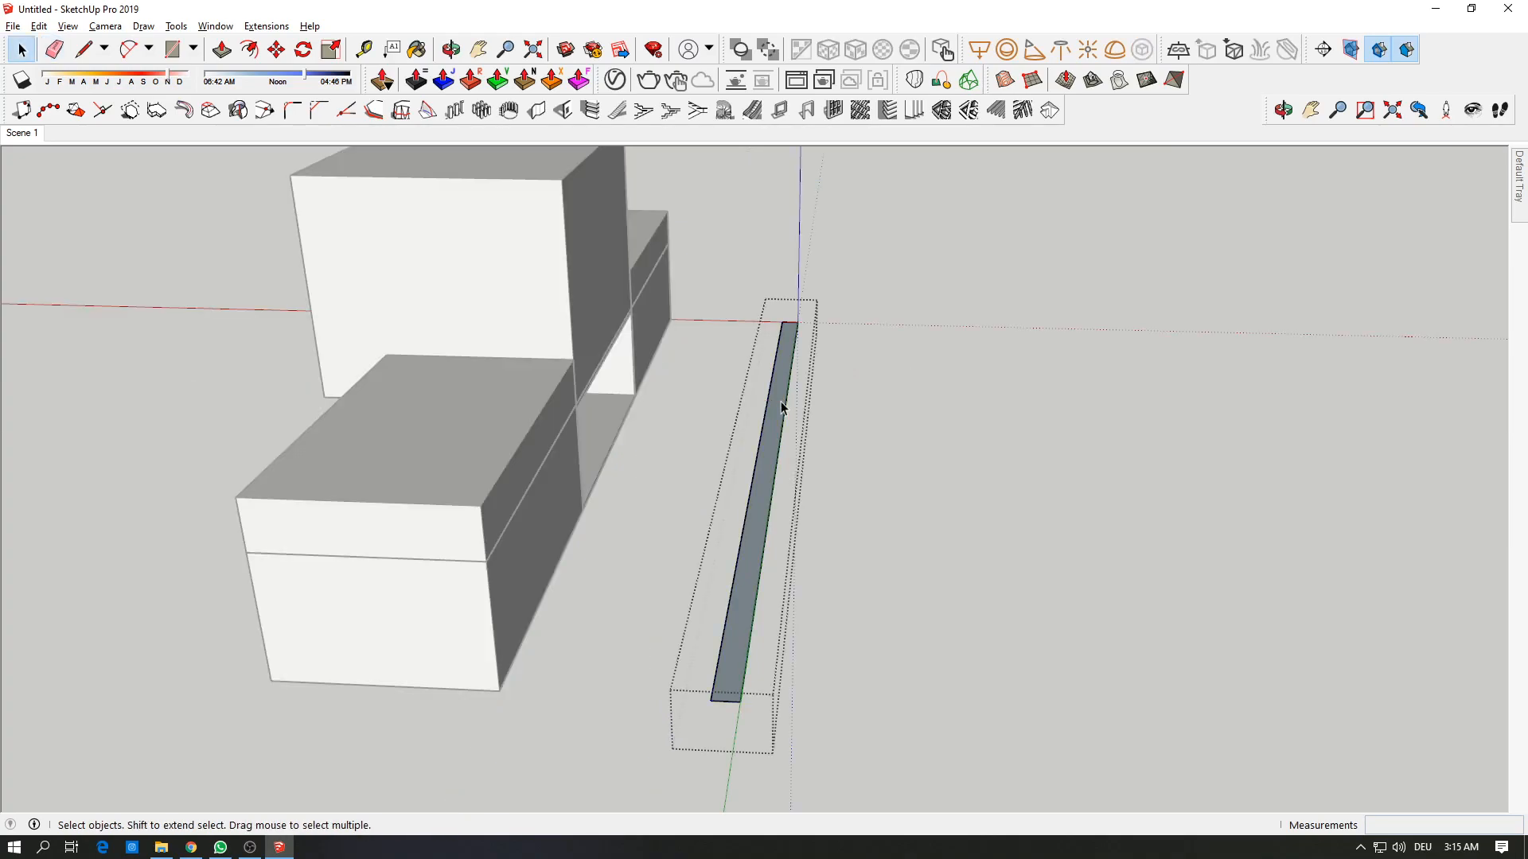
click(765, 424)
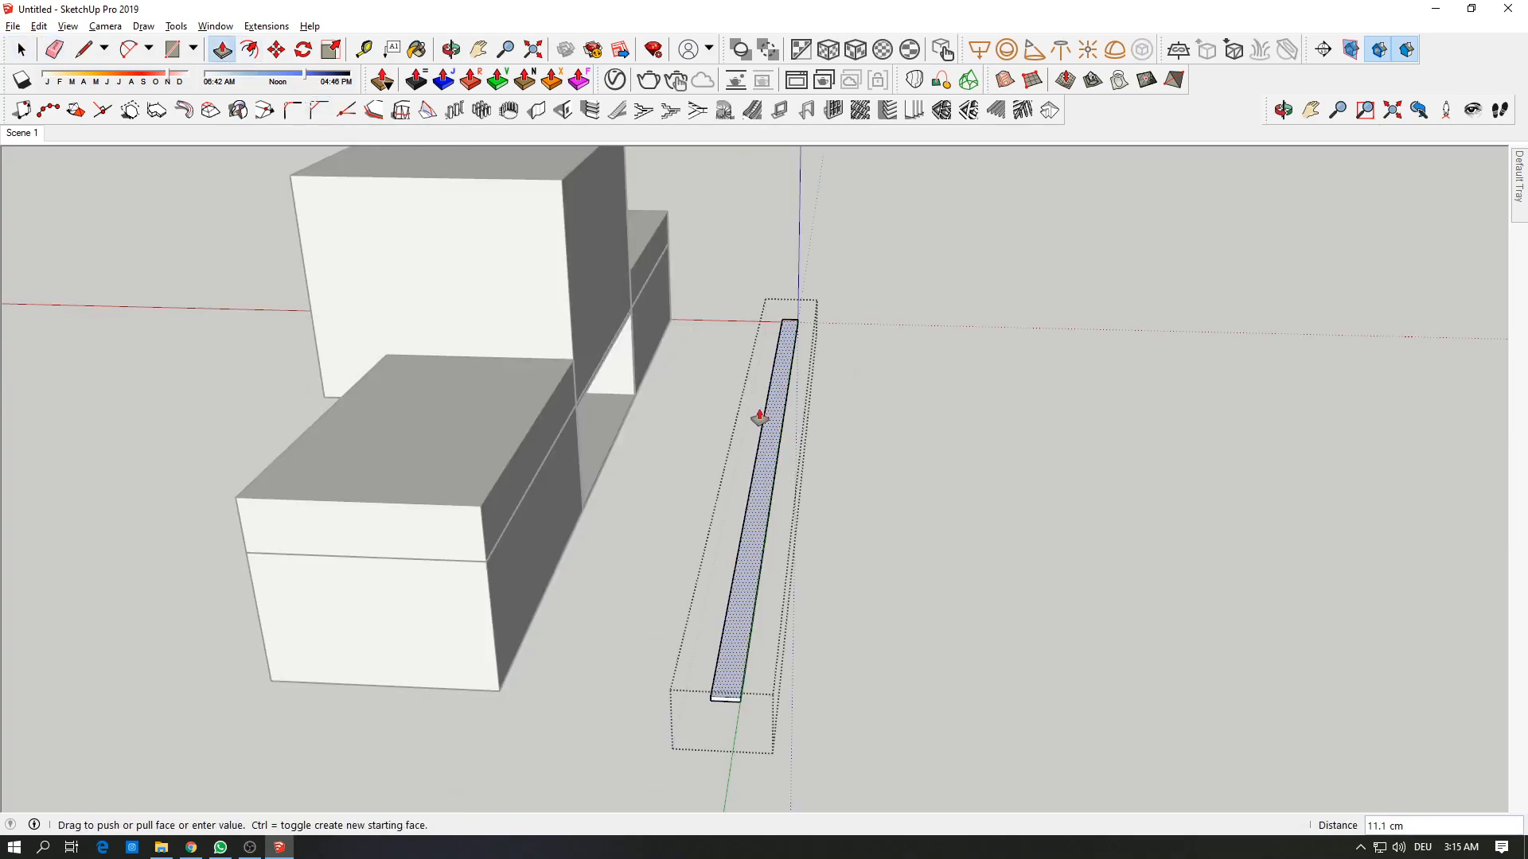
click(559, 438)
middle_drag(559, 438, 468, 440)
scroll(468, 440, up, 3)
key(space)
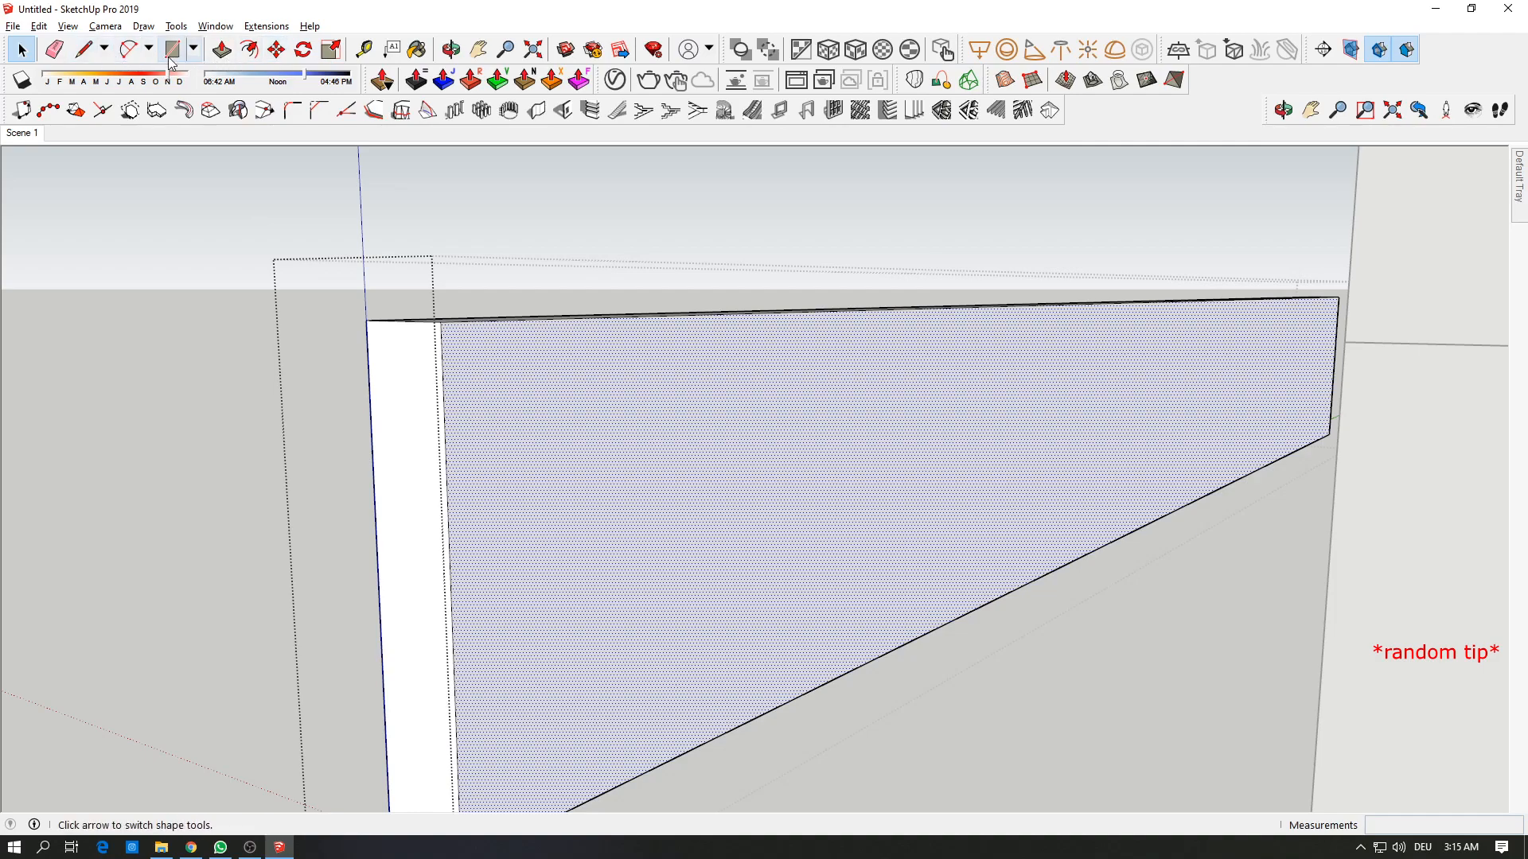
Step: Draw a circle of about 6.6 cm radius near the upper corner of the wall's face and select it
key(c)
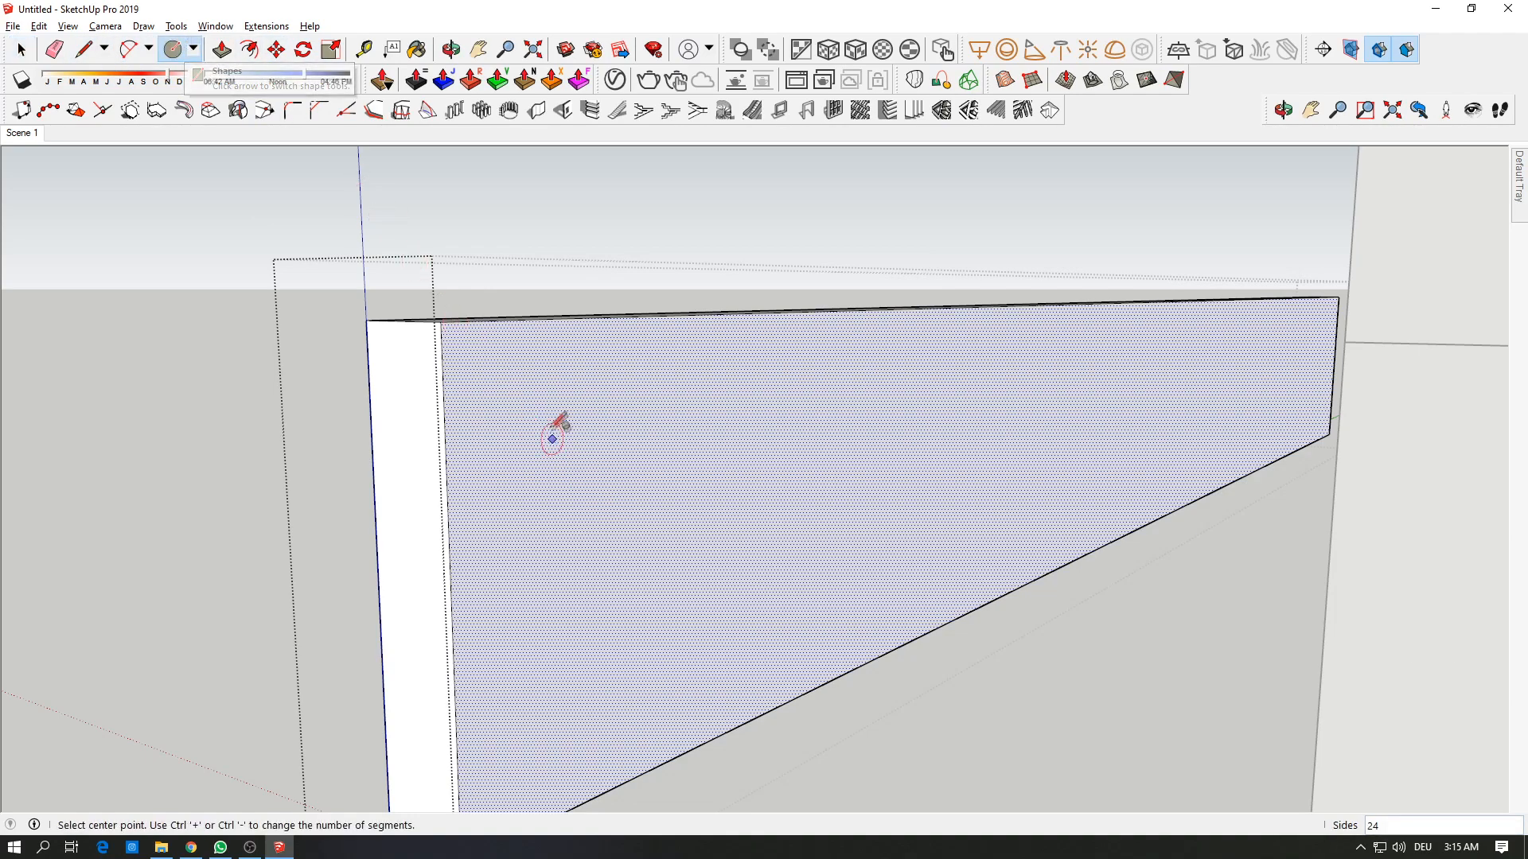
click(493, 395)
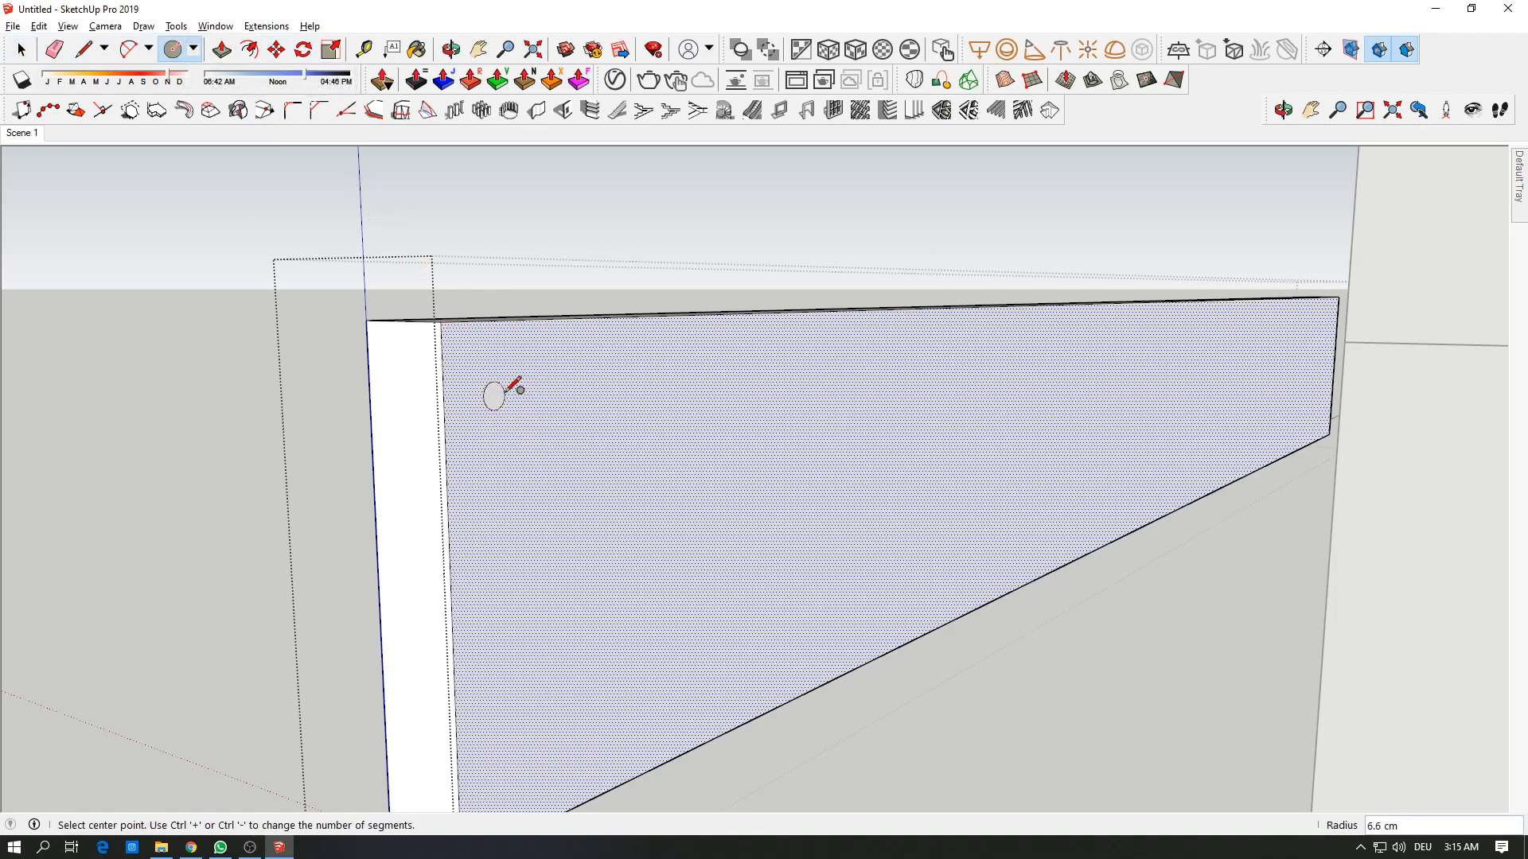
key(space)
drag(473, 380, 529, 417)
middle_drag(529, 417, 399, 354)
scroll(553, 396, up, 3)
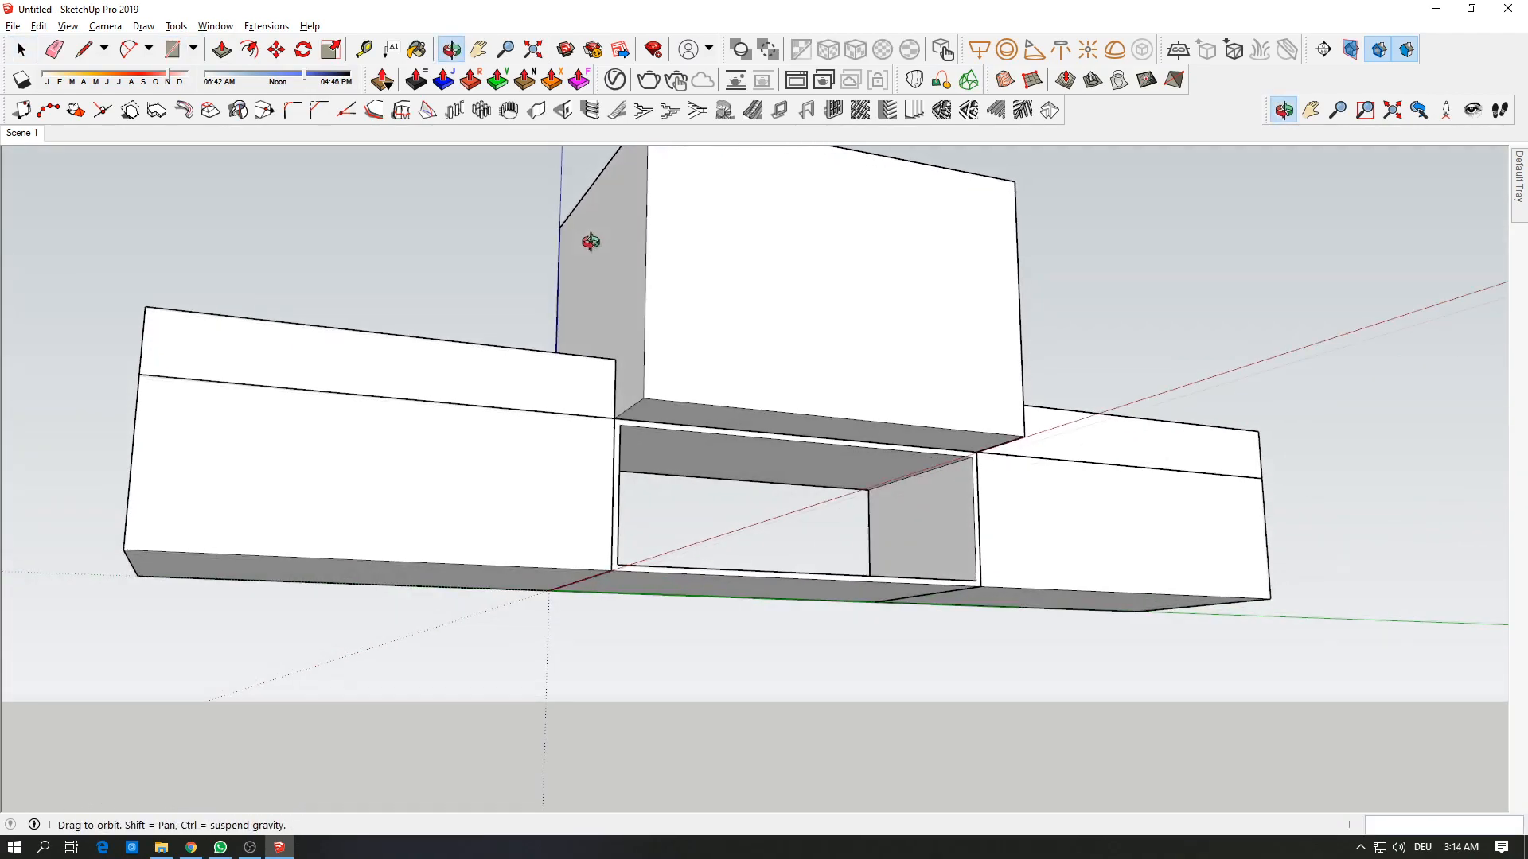
middle_drag(589, 242, 429, 378)
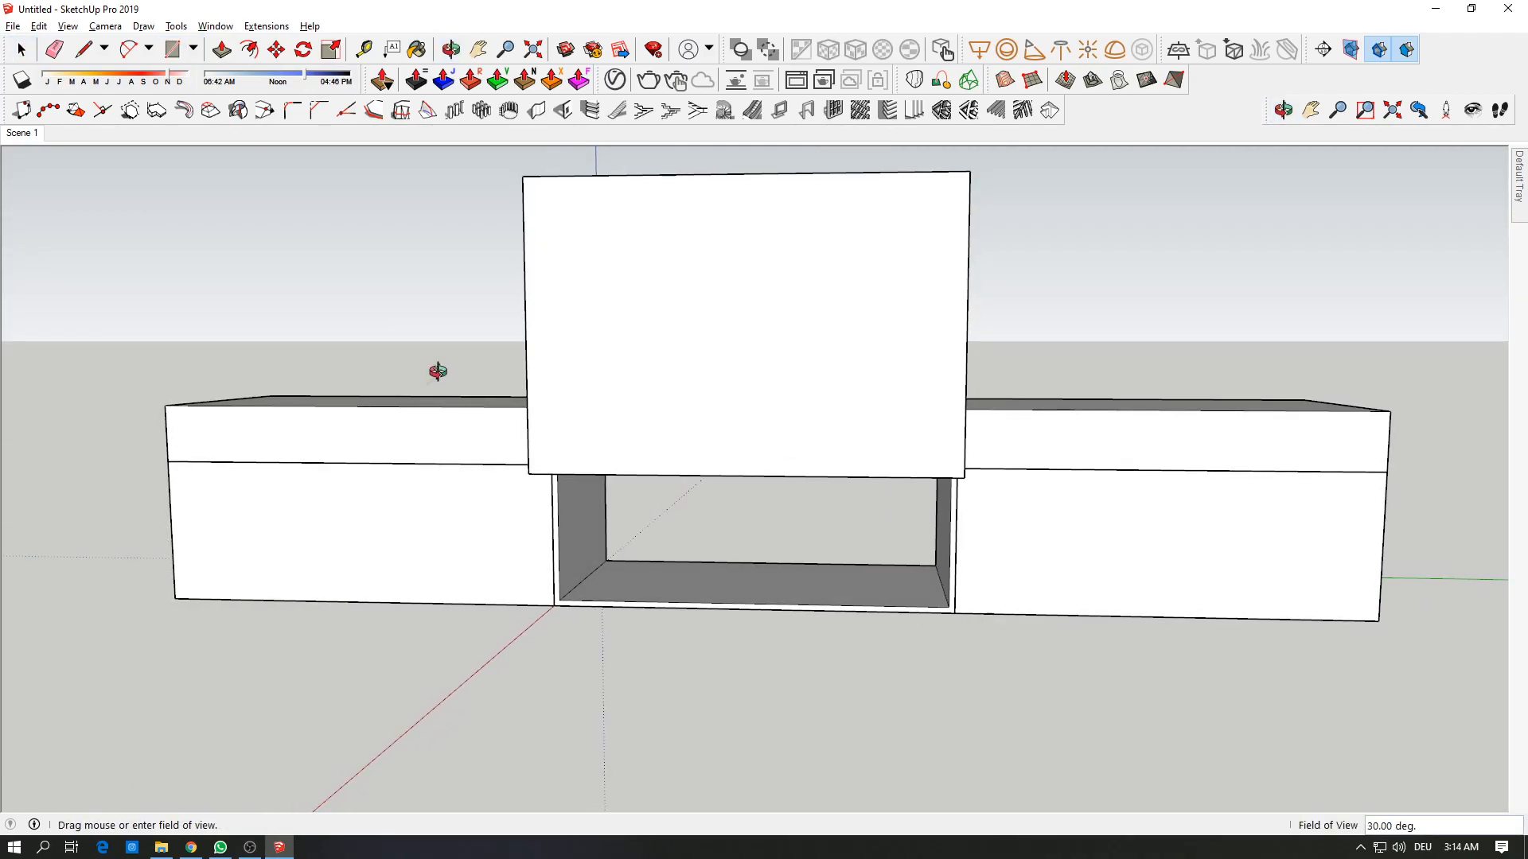
key(alt+Tab)
click(279, 56)
key(alt+Tab)
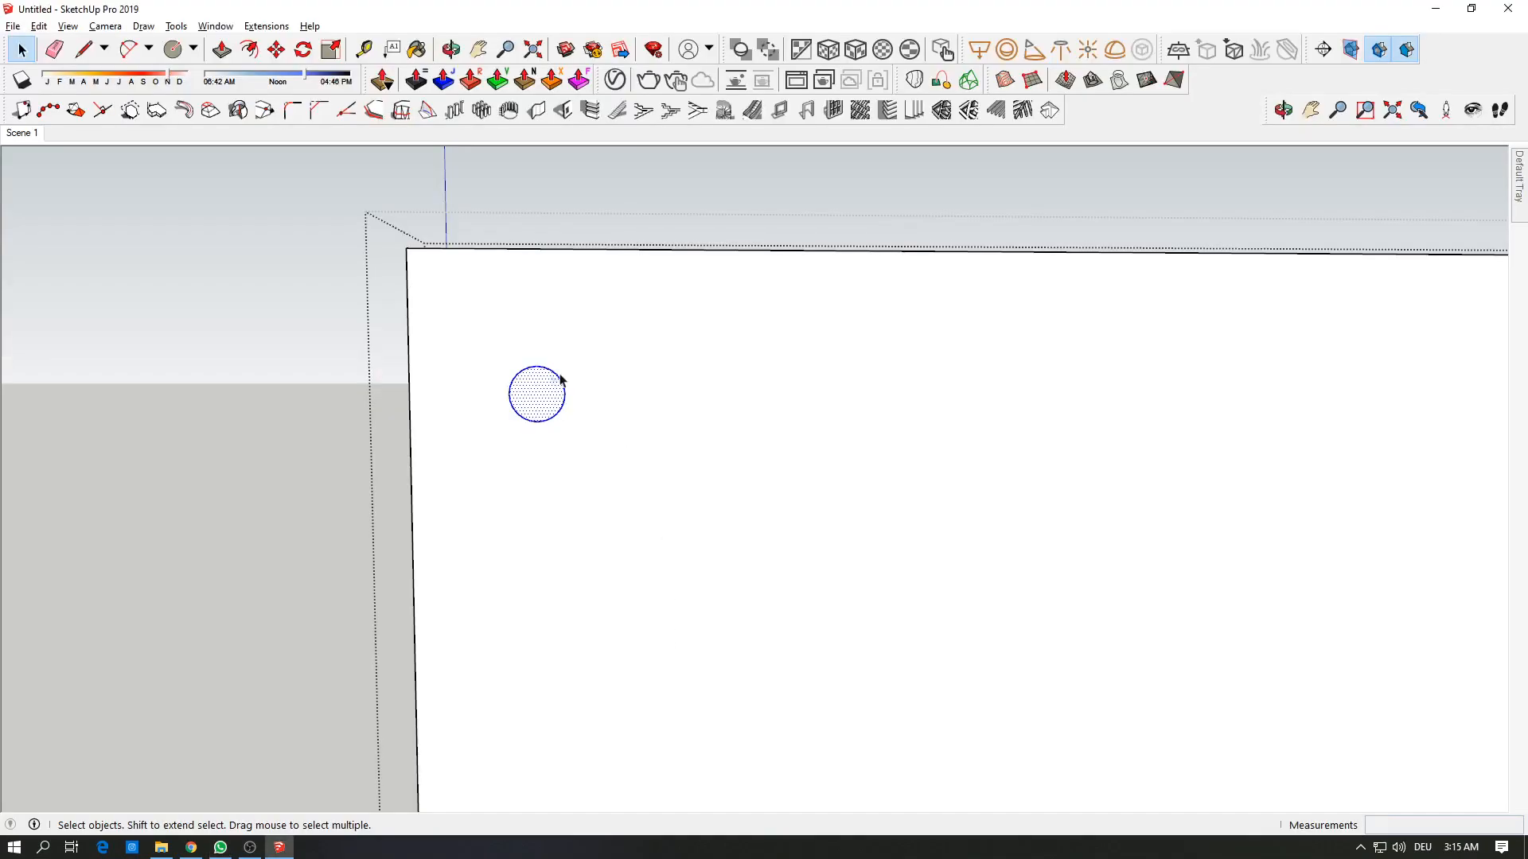
Step: Copy the circle 30 cm along the wall and repeat the copy 20 times
click(276, 50)
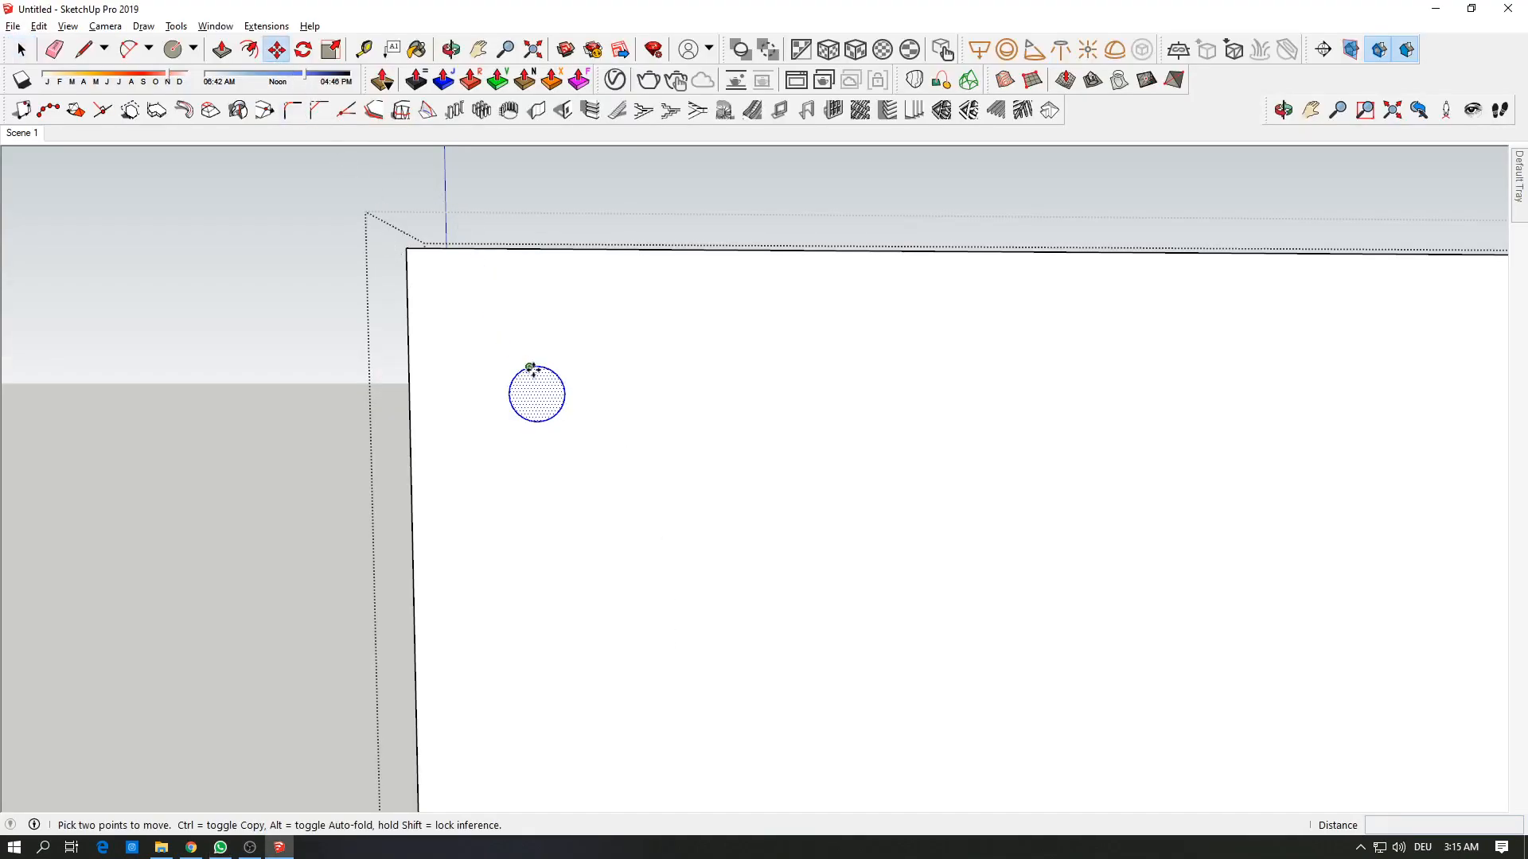
click(540, 366)
key(ctrl)
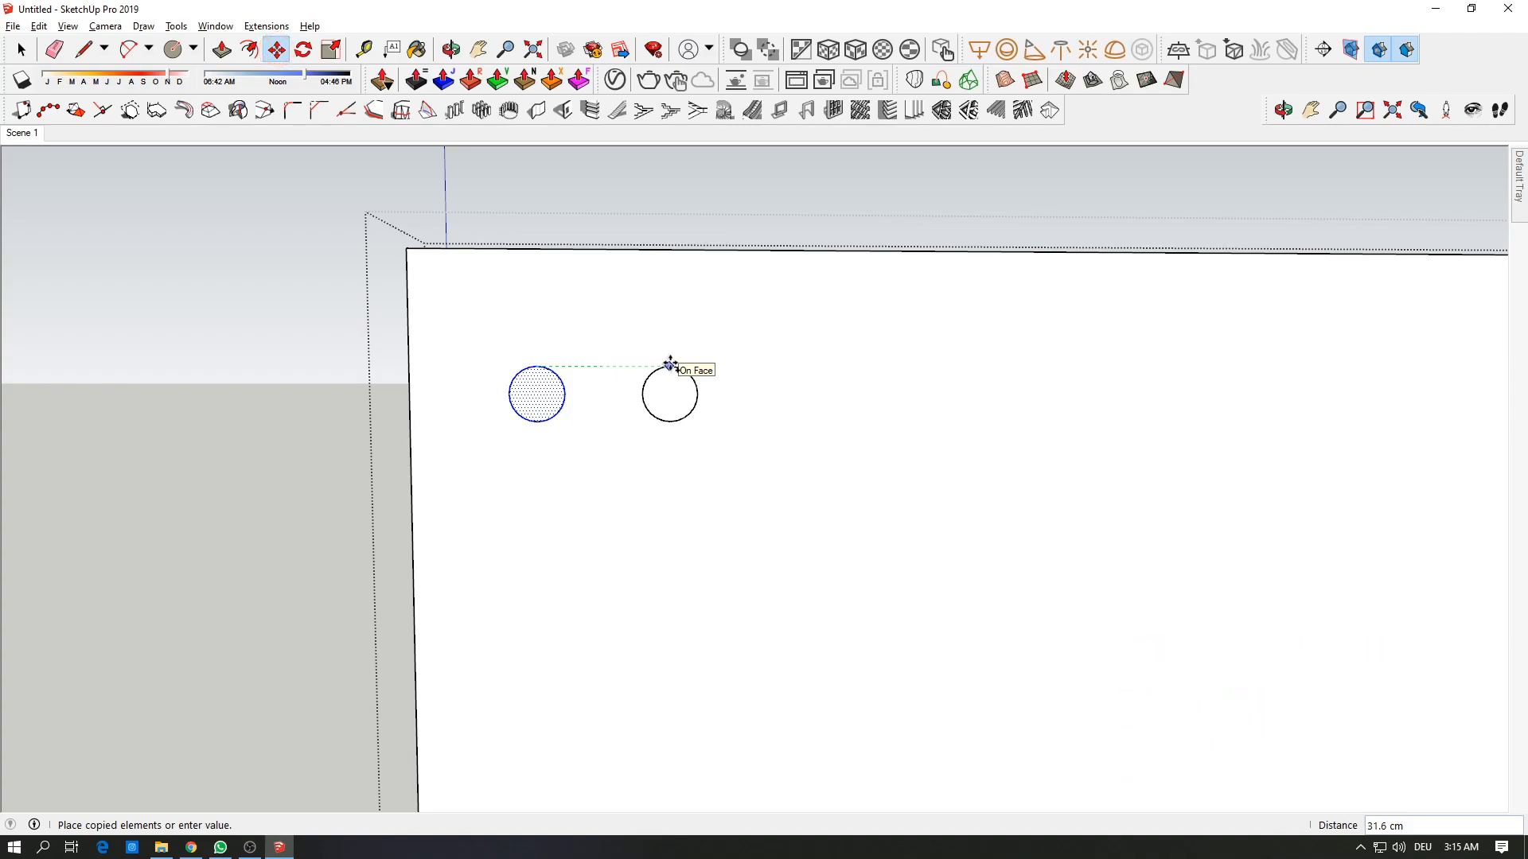
key(Return)
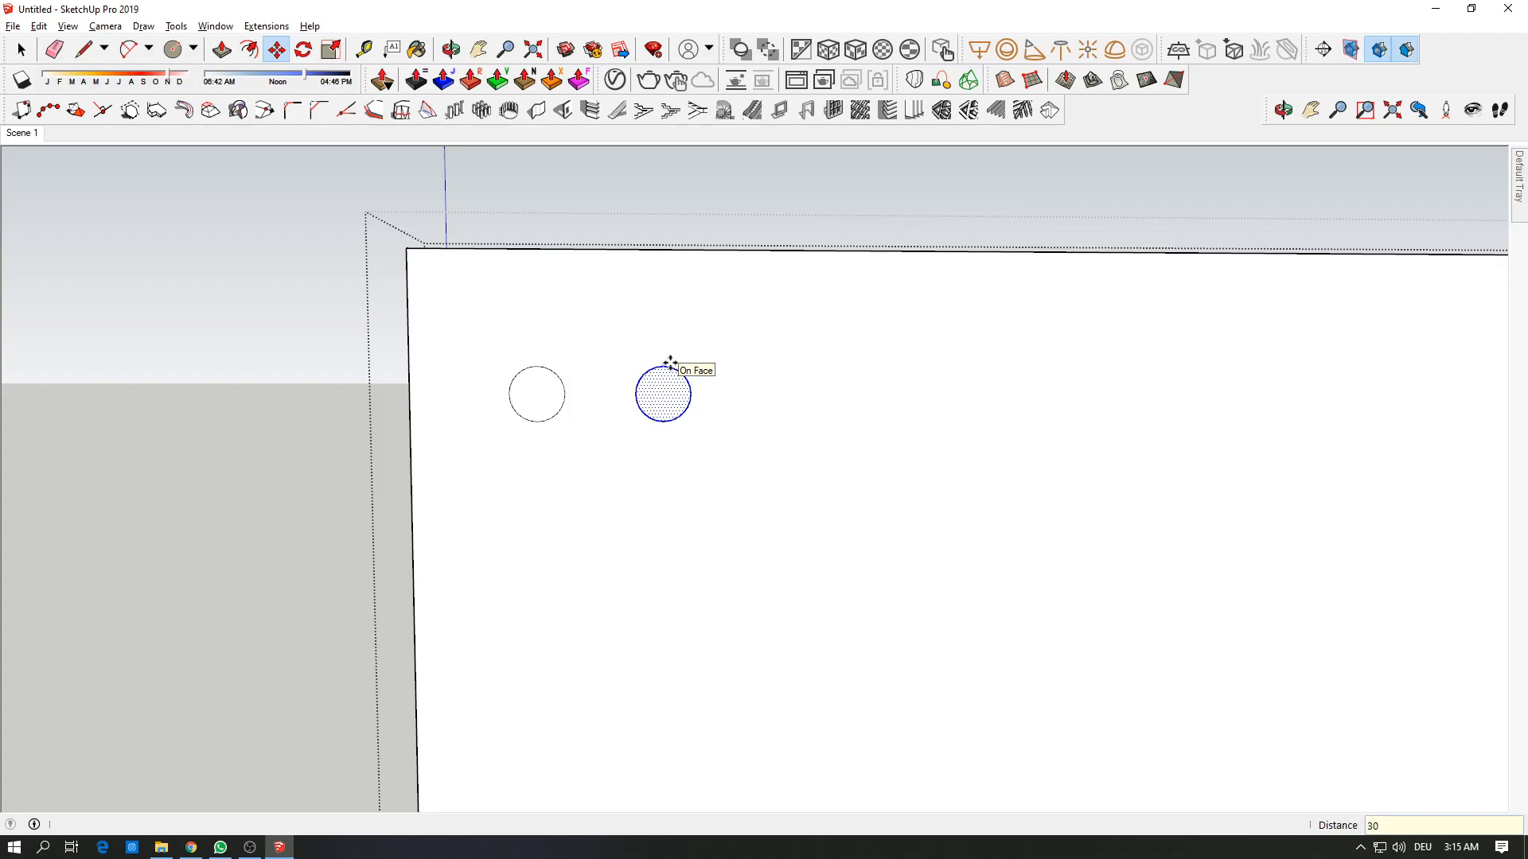
text(*20)
key(Return)
Step: Try other array values for the row of circles, and undo the copies
middle_drag(978, 461, 1459, 521)
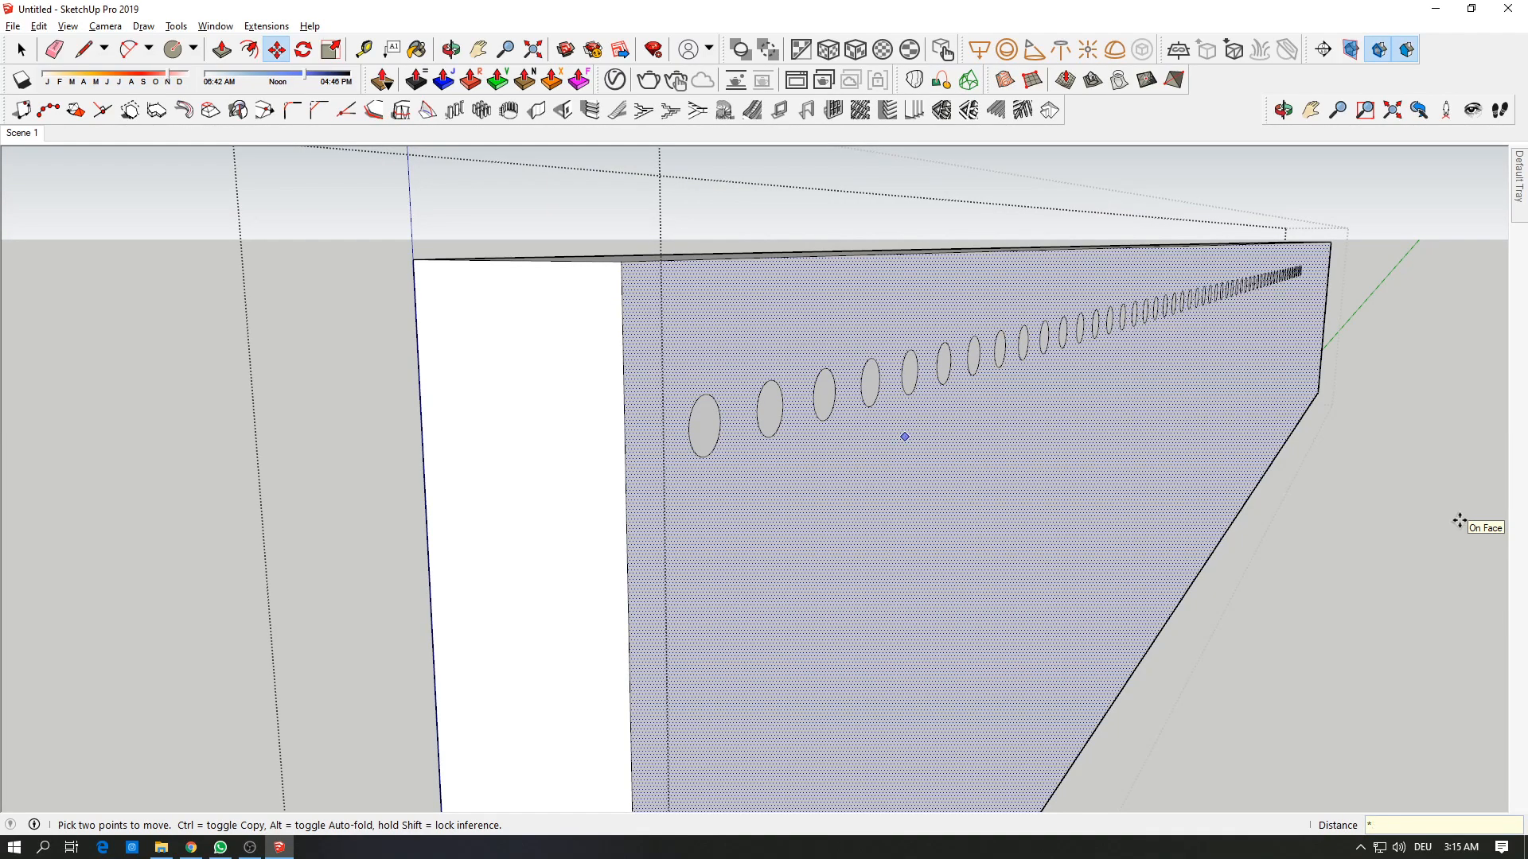
text(0)
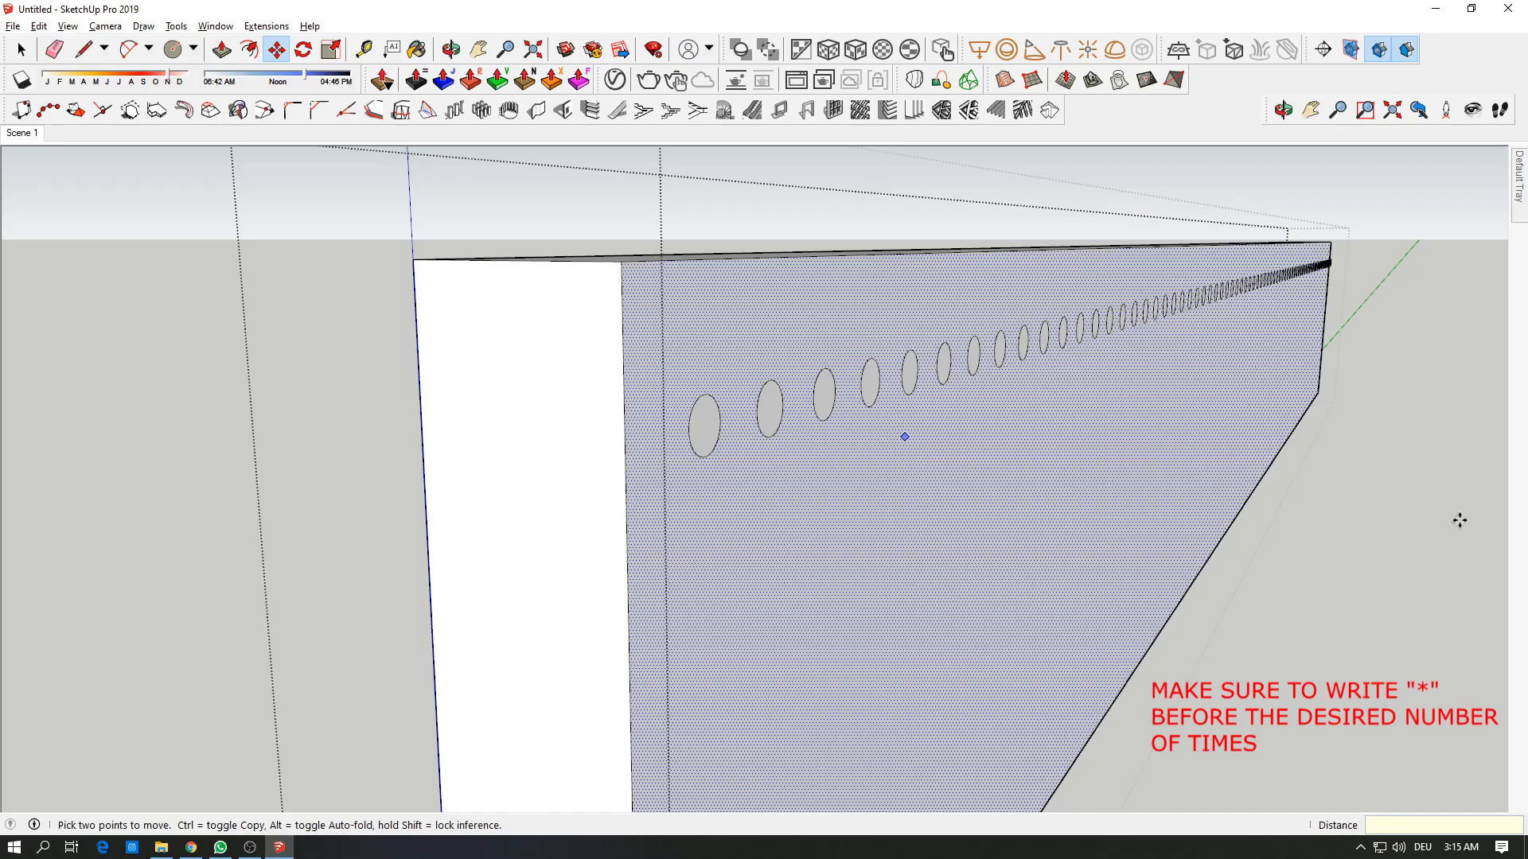
text(5)
key(Return)
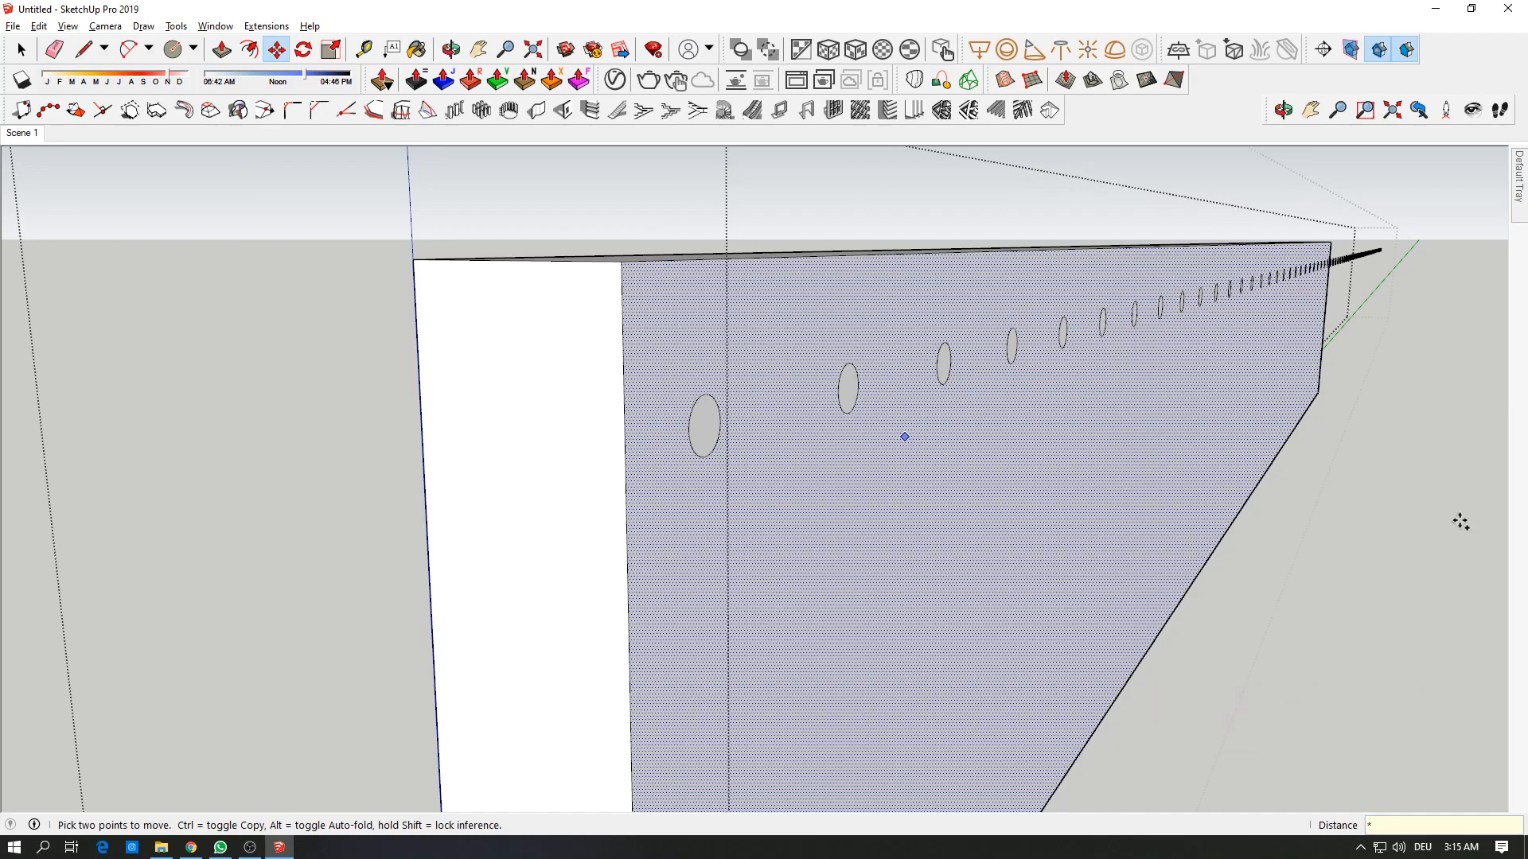
key(ctrl+z)
middle_drag(889, 396, 576, 365)
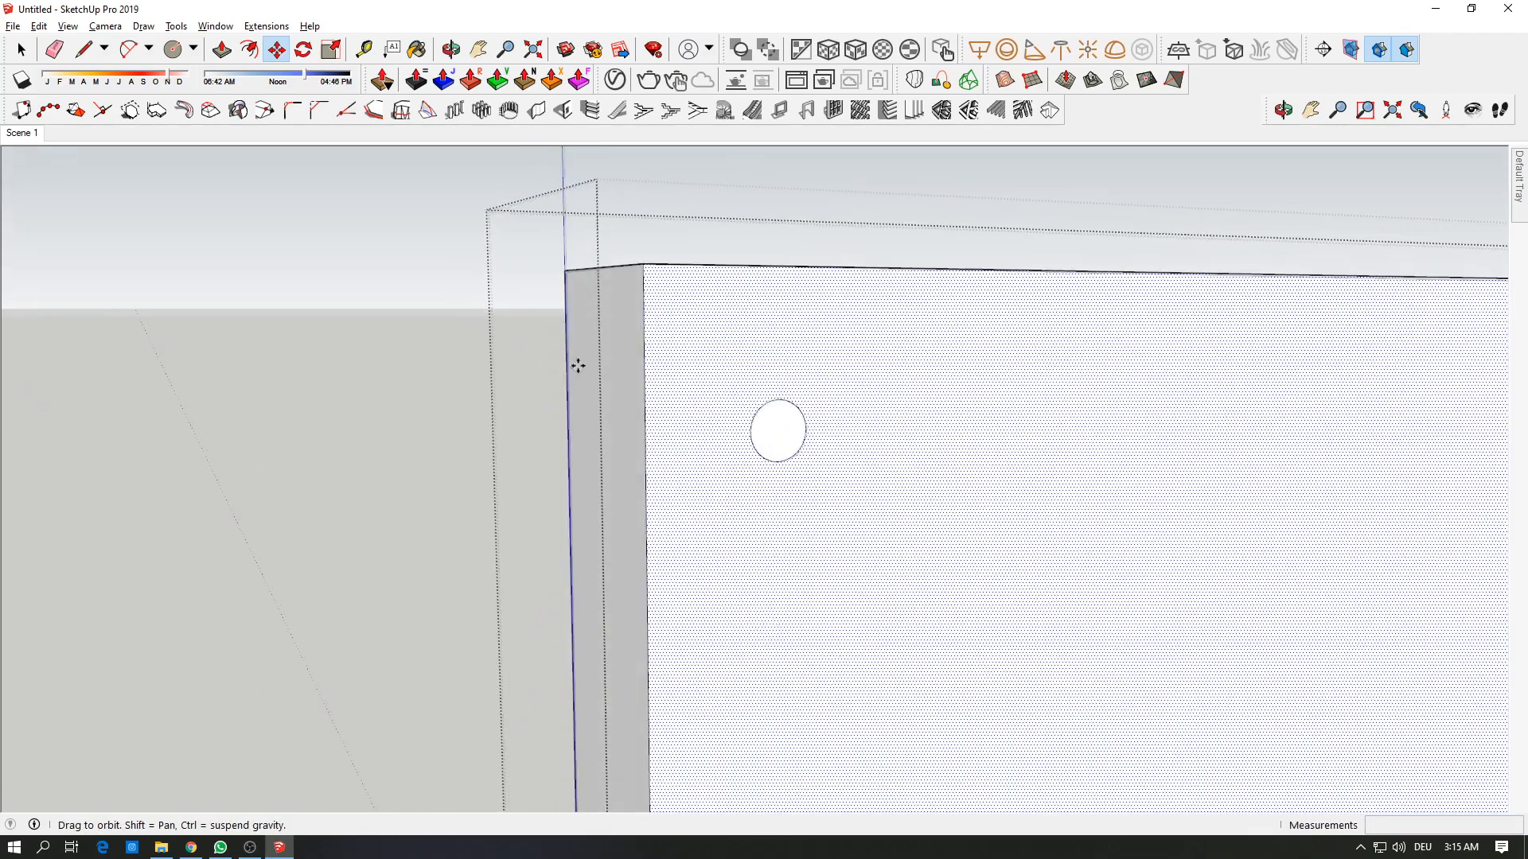
Step: Try an array of circle copies spaced 20 cm apart along the wall, and undo it
key(r)
key(space)
drag(738, 394, 828, 501)
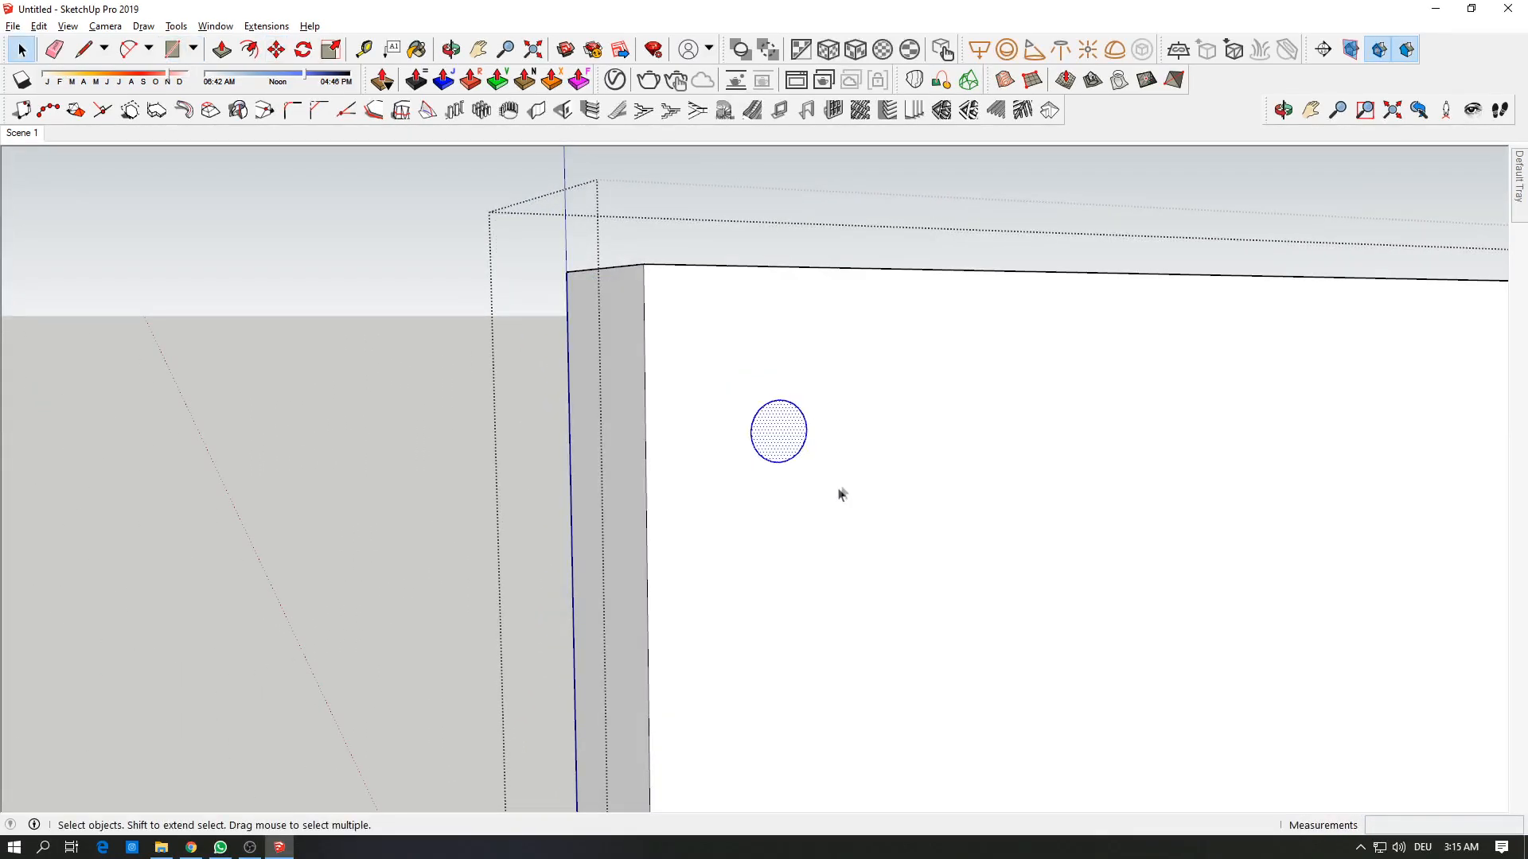
middle_drag(839, 495, 684, 381)
click(276, 49)
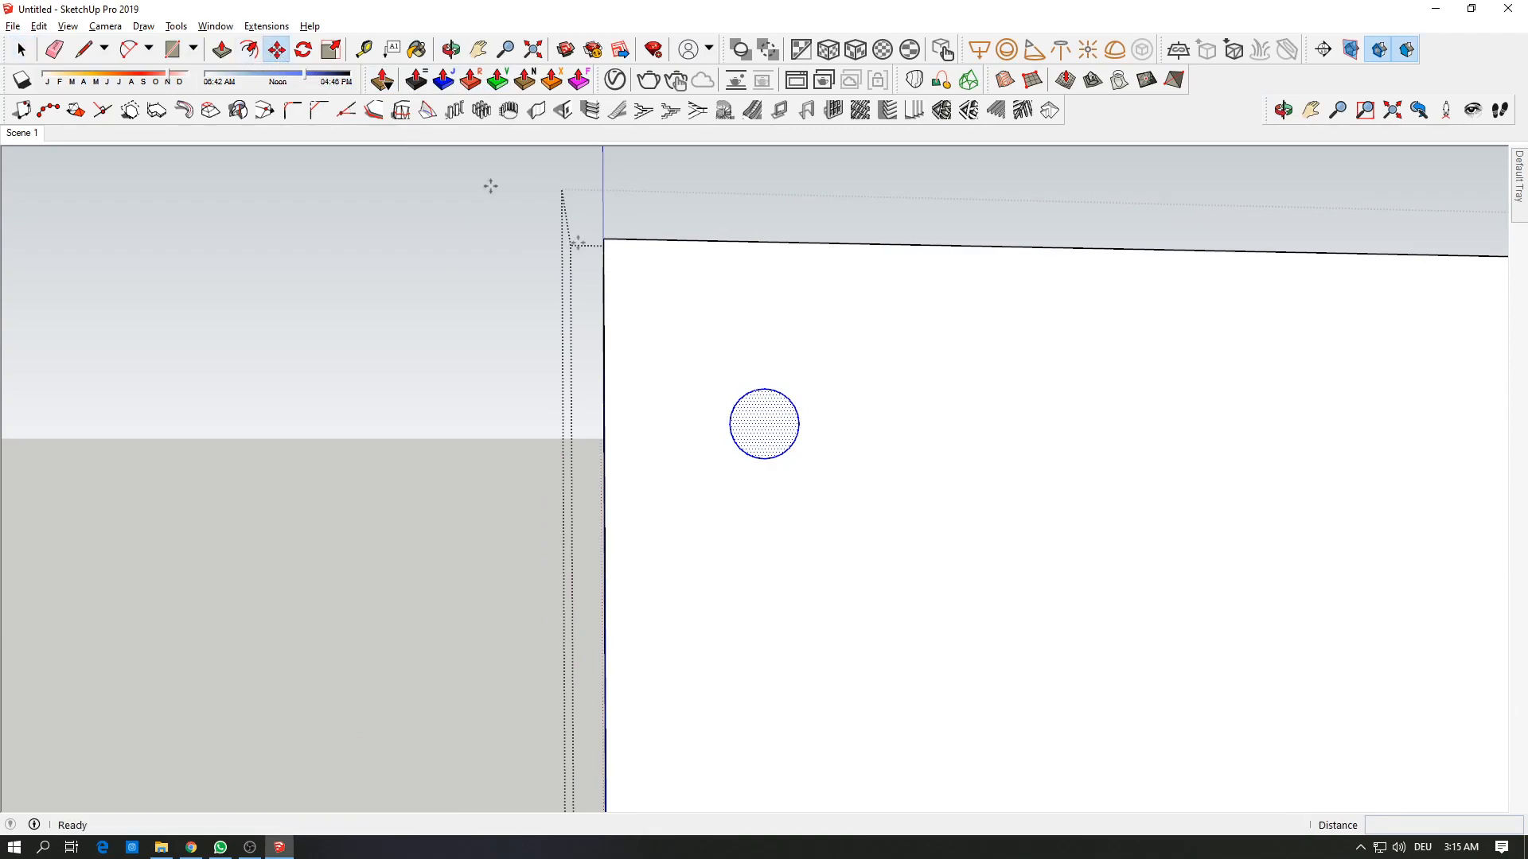
click(764, 390)
key(ctrl)
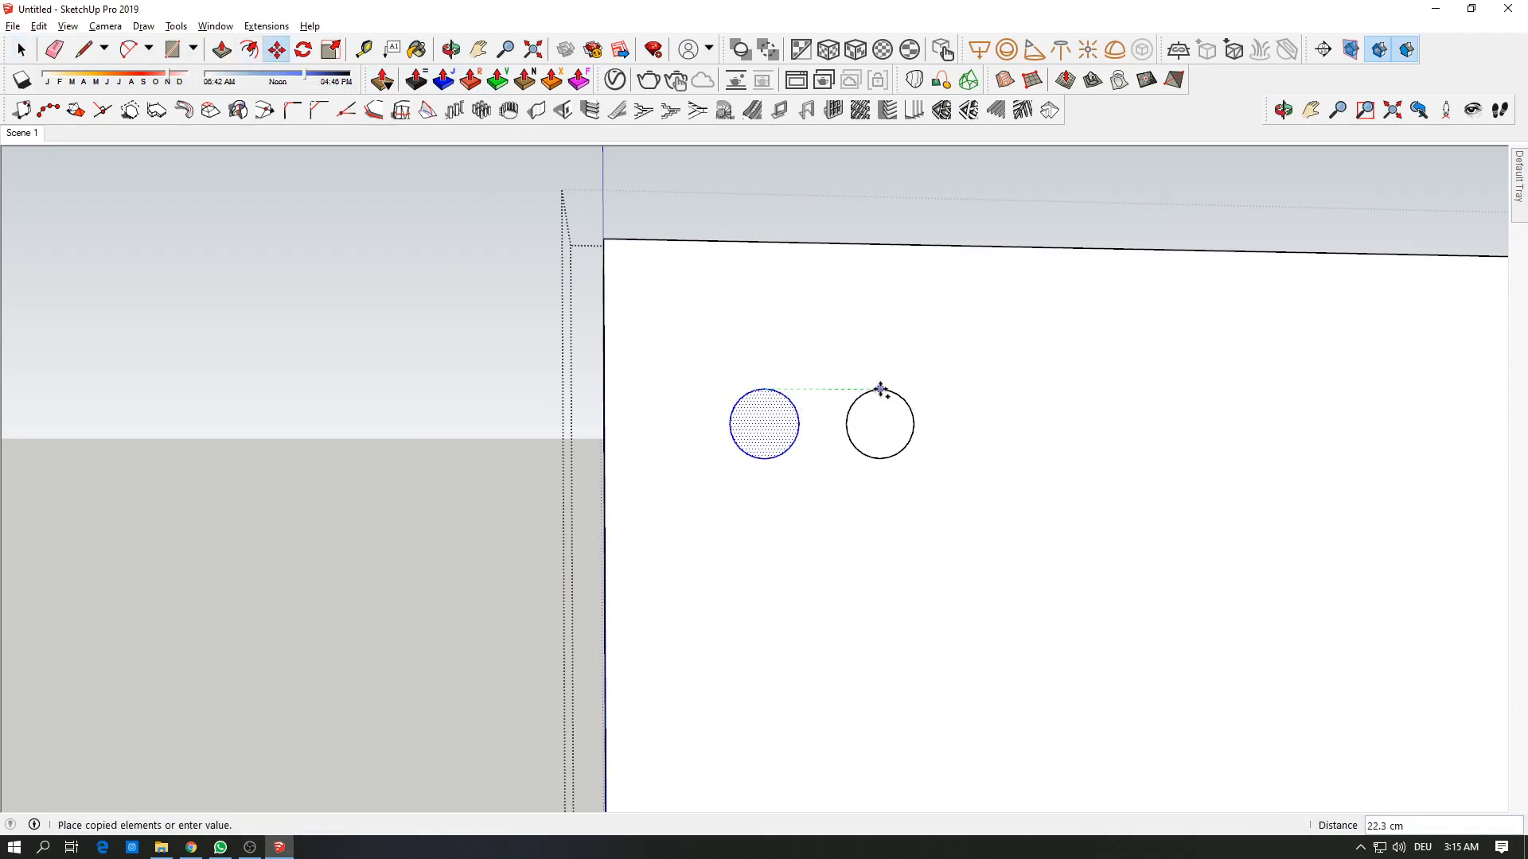
text(20)
key(Return)
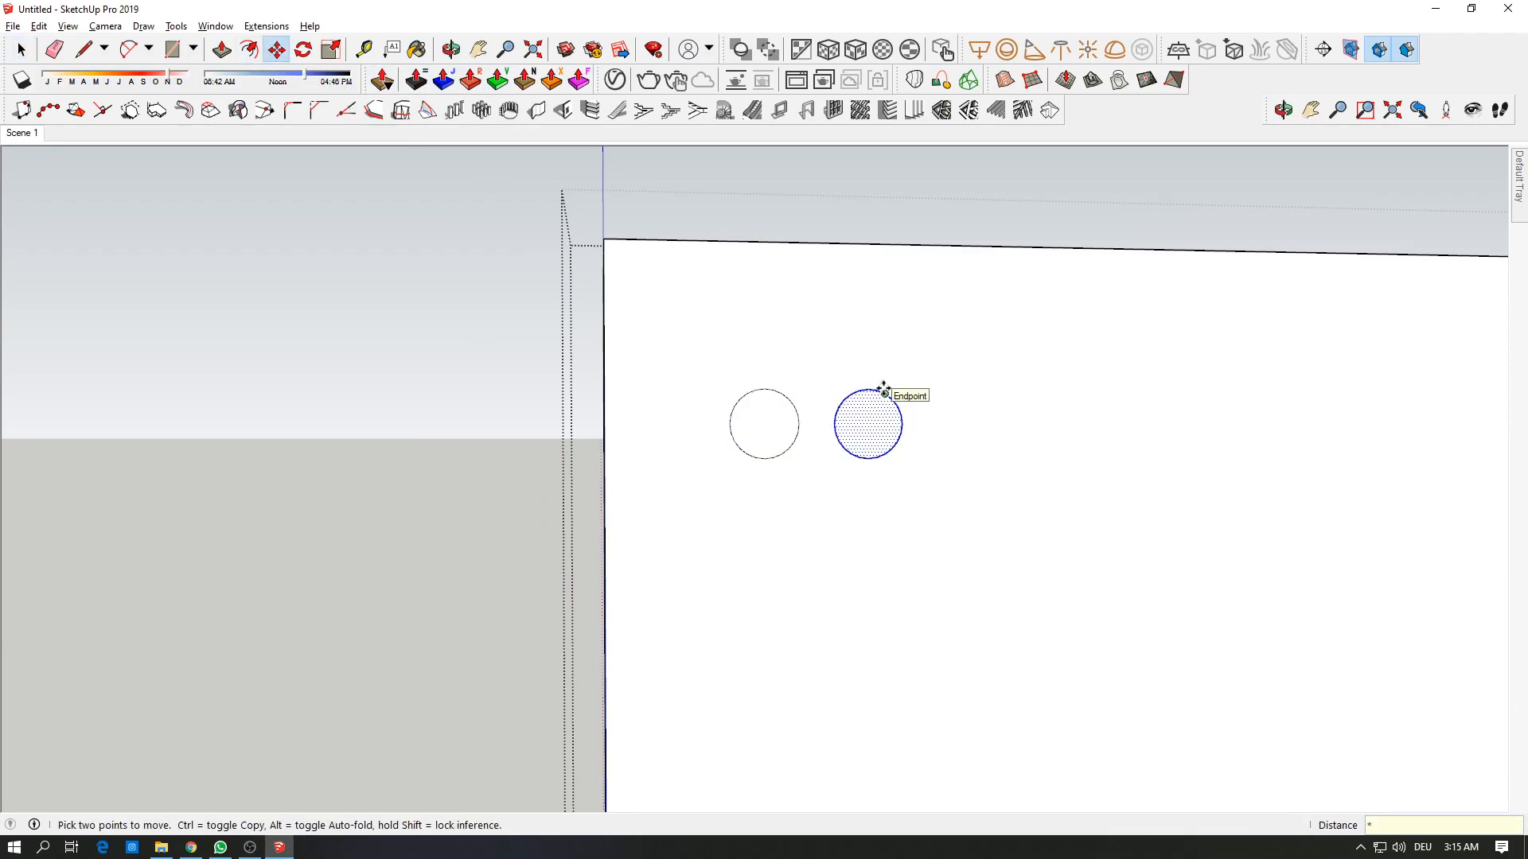
key(Return)
middle_drag(884, 392, 1080, 466)
key(ctrl+z)
Step: Try to push the circle's face into the wall
scroll(218, 644, up, 2)
shift+middle_drag(218, 645, 491, 546)
key(space)
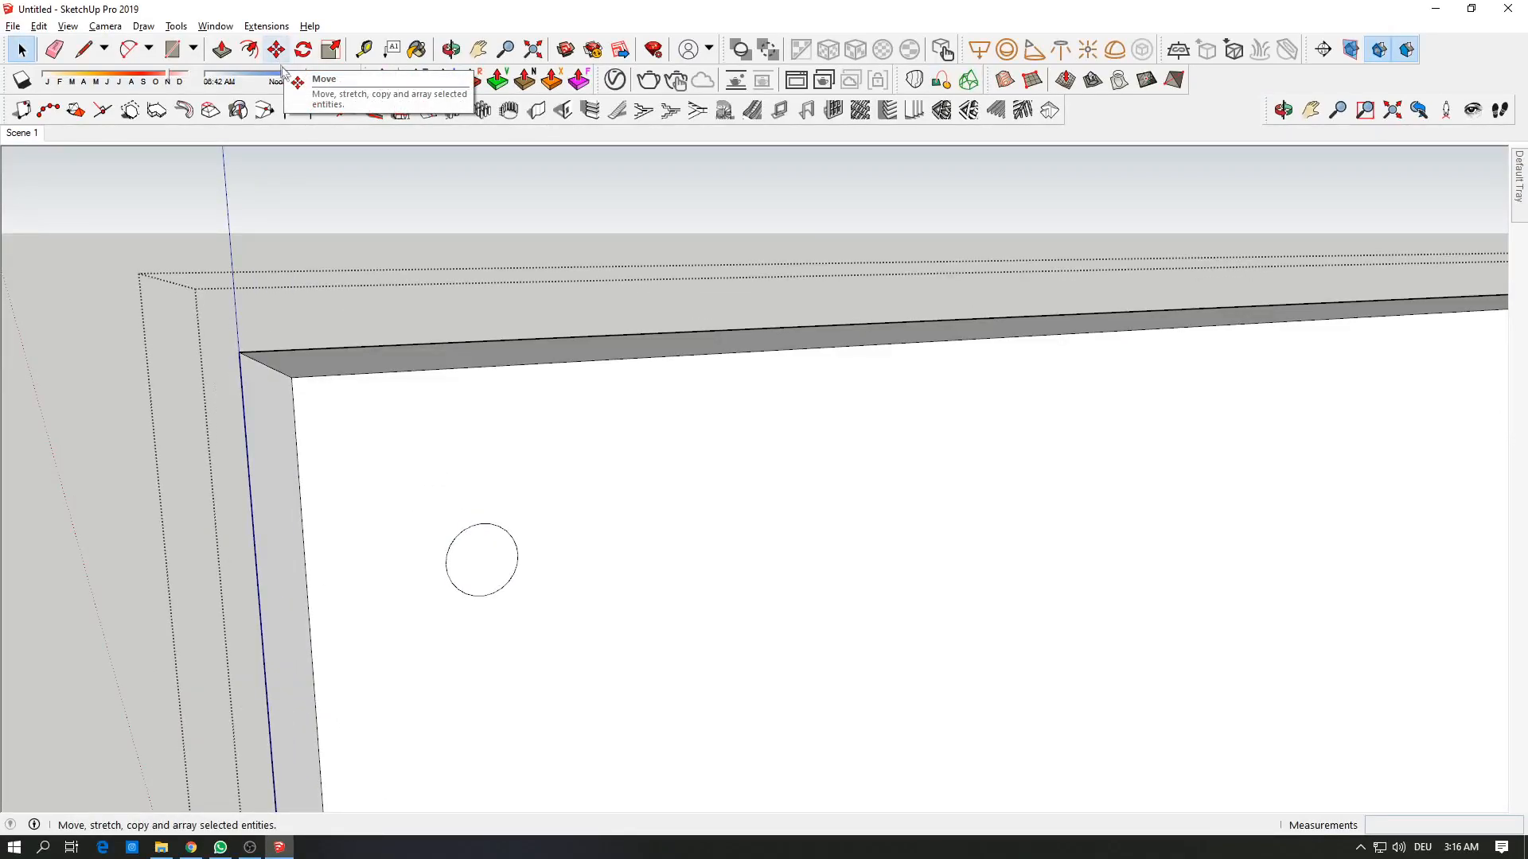
click(489, 557)
click(225, 52)
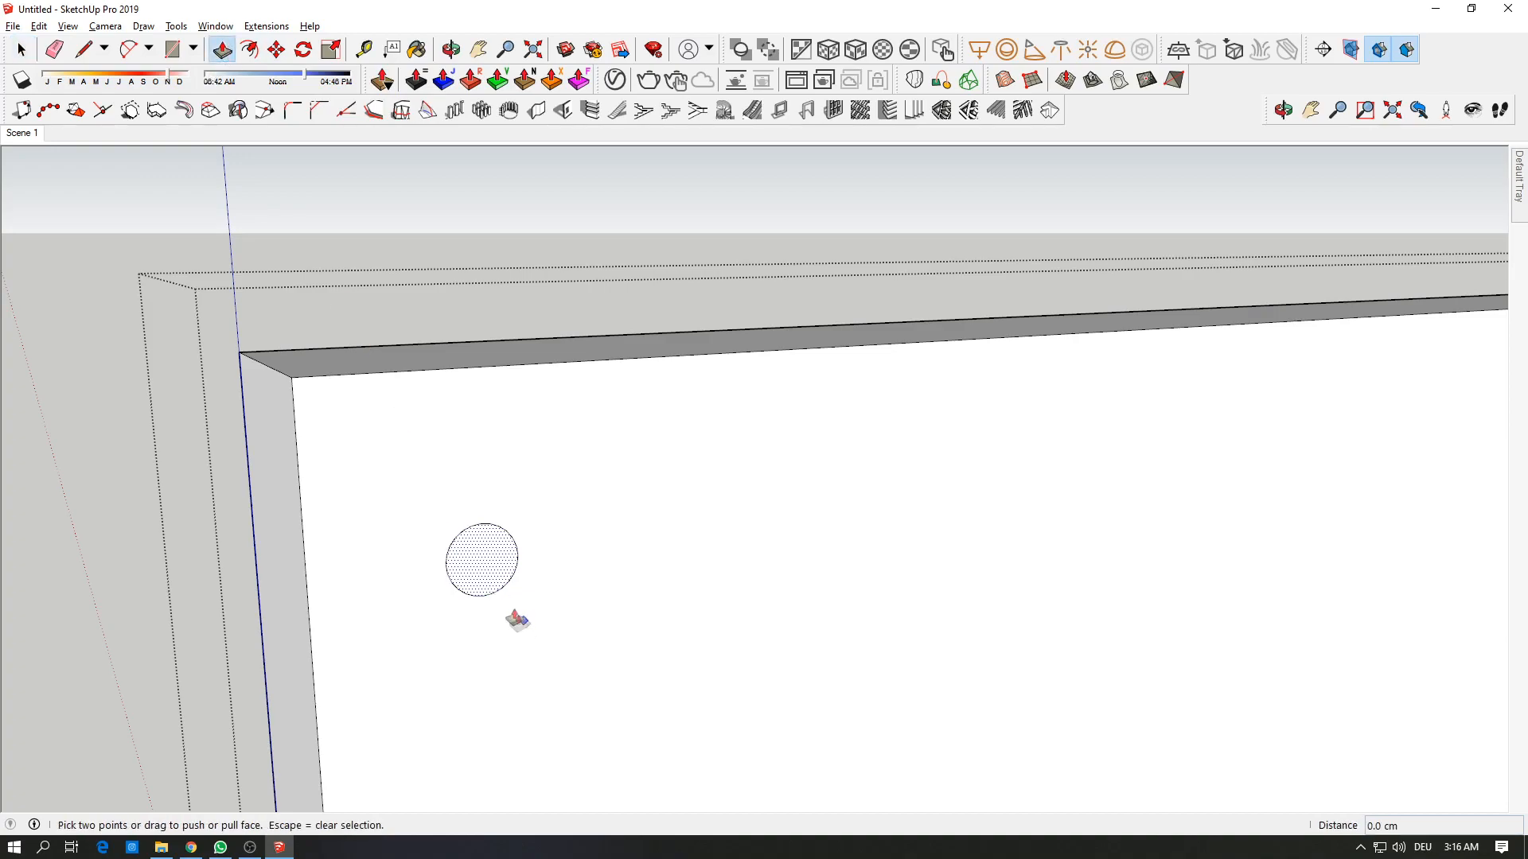
click(518, 621)
middle_drag(364, 543, 1108, 557)
middle_drag(570, 598, 328, 447)
middle_drag(585, 453, 531, 418)
Step: Try a single copy of the circle 20 cm along the wall, and undo it
key(space)
drag(525, 413, 771, 688)
click(274, 51)
click(599, 483)
key(ctrl)
text(20)
key(Return)
key(space)
double_click(817, 554)
middle_drag(815, 483, 641, 475)
key(e)
key(ctrl+z)
key(ctrl+z)
Step: Try wrapping the circle into its own editable object and opening it to push its face
key(space)
double_click(660, 533)
right_click(650, 525)
click(705, 299)
double_click(636, 517)
key(p)
key(space)
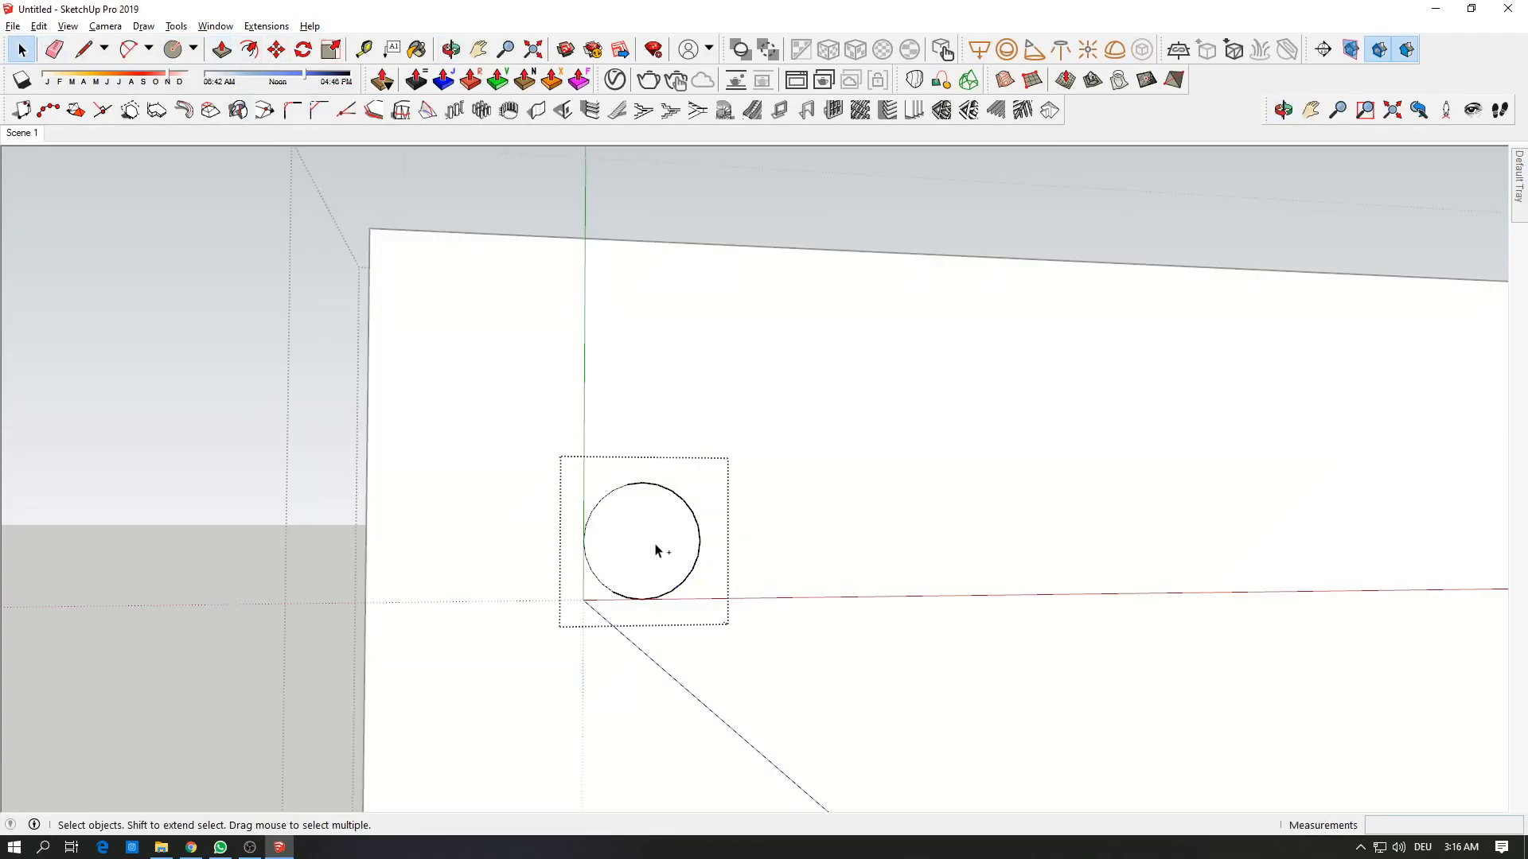
key(ctrl+z)
Step: Copy the circle along the wall's upper edge to build a horizontal row
middle_drag(825, 706, 788, 712)
click(275, 49)
click(619, 487)
key(ctrl)
click(902, 488)
mouse_move(904, 494)
middle_down()
mouse_move(1347, 512)
mouse_move(995, 648)
mouse_move(803, 556)
middle_up()
Step: Switch to the reference photo in WhatsApp to examine the perforated wall behind the glass, and return to SketchUp
mouse_move(1518, 184)
double_click(1427, 466)
key(alt+Tab)
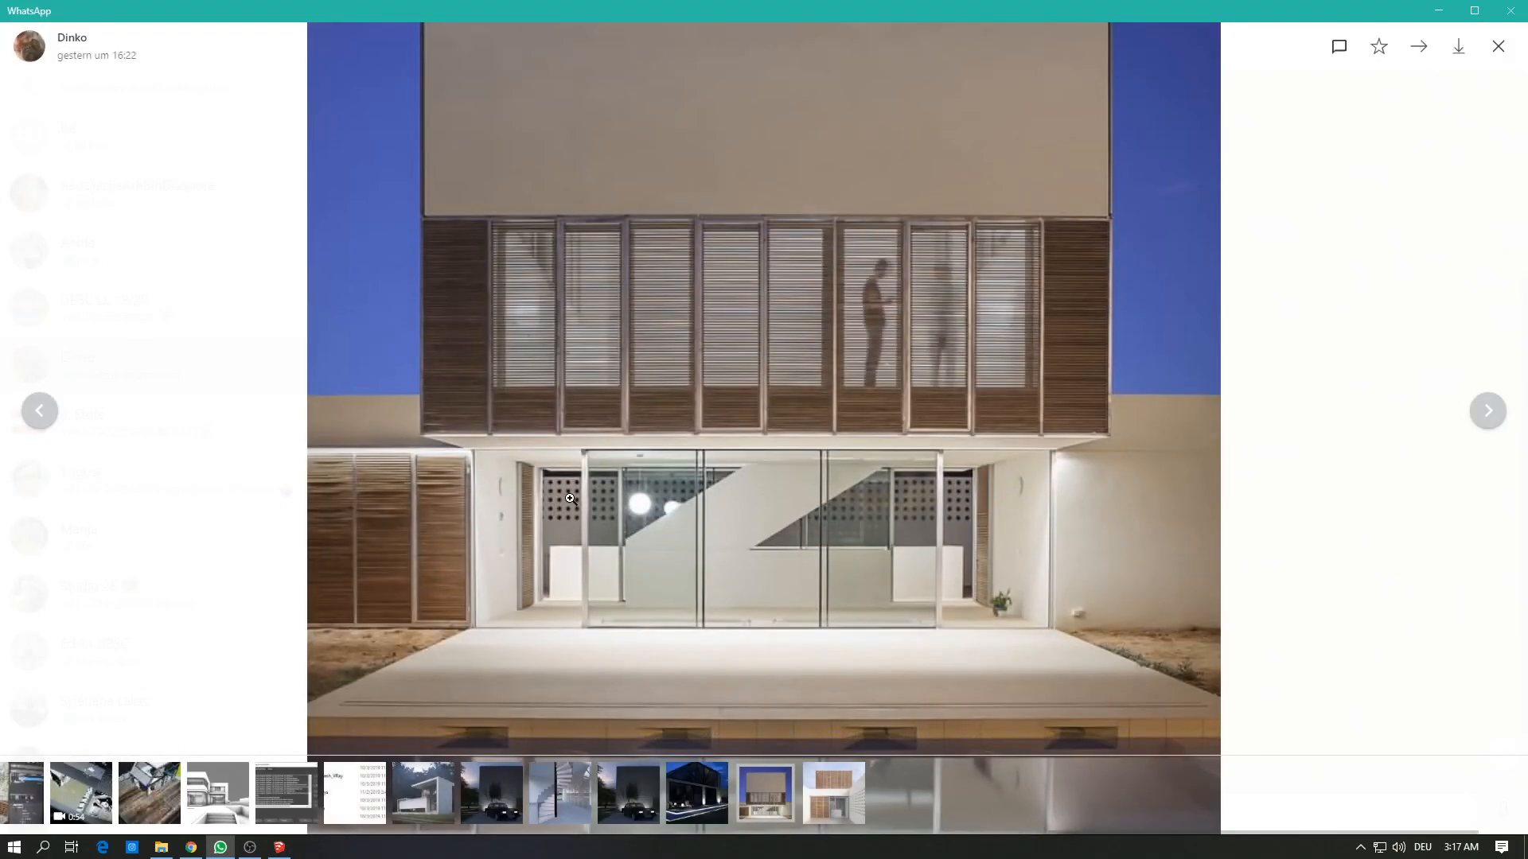
key(alt+Tab)
Step: Close the wall's group, select the house volumes and move them away from the wall along the red axis
mouse_move(556, 518)
middle_down()
mouse_move(465, 448)
mouse_move(875, 387)
mouse_move(604, 374)
middle_up()
scroll(465, 448, up, 5)
key(space)
scroll(605, 374, down, 6)
drag(1058, 254, 885, 557)
key(m)
click(885, 557)
middle_drag(1225, 517, 935, 479)
click(1060, 507)
Step: Open the wall's group and copy the row of circles 30 cm downwards, repeating the copy 6 times
middle_drag(1059, 507, 430, 493)
scroll(515, 488, up, 5)
key(space)
double_click(563, 518)
middle_drag(562, 518, 597, 518)
drag(70, 456, 595, 539)
key(m)
scroll(634, 488, up, 5)
key(ctrl)
click(634, 494)
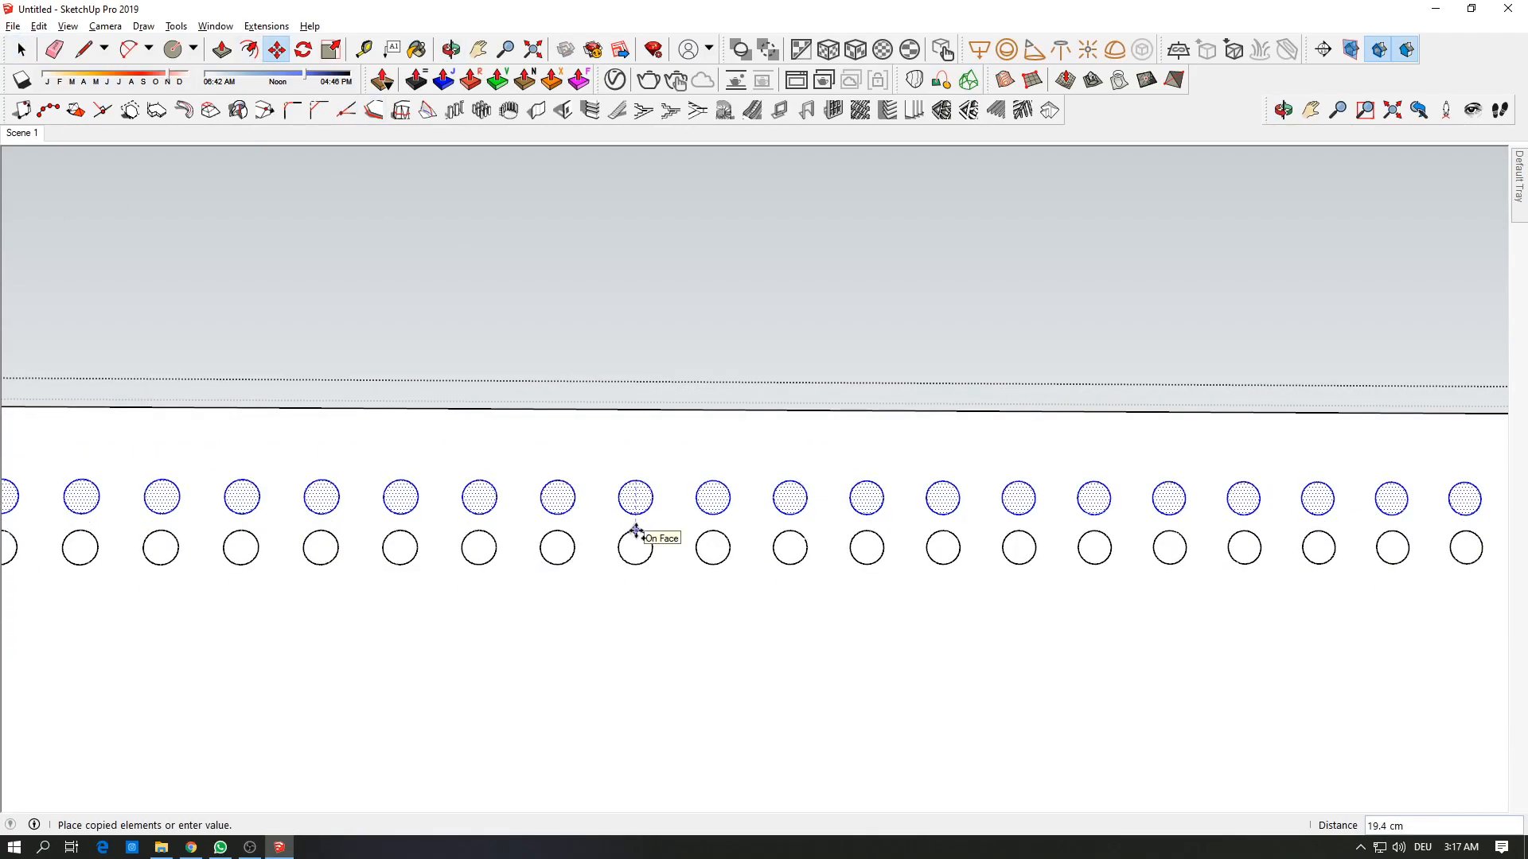
text(30)
key(Return)
text(6x)
key(Return)
Step: Close the wall's group, select all house volumes and move them back against the perforated wall by their base corner
scroll(634, 538, down, 8)
middle_drag(634, 539, 958, 623)
key(space)
click(959, 389)
shift+click(812, 358)
shift+click(1066, 525)
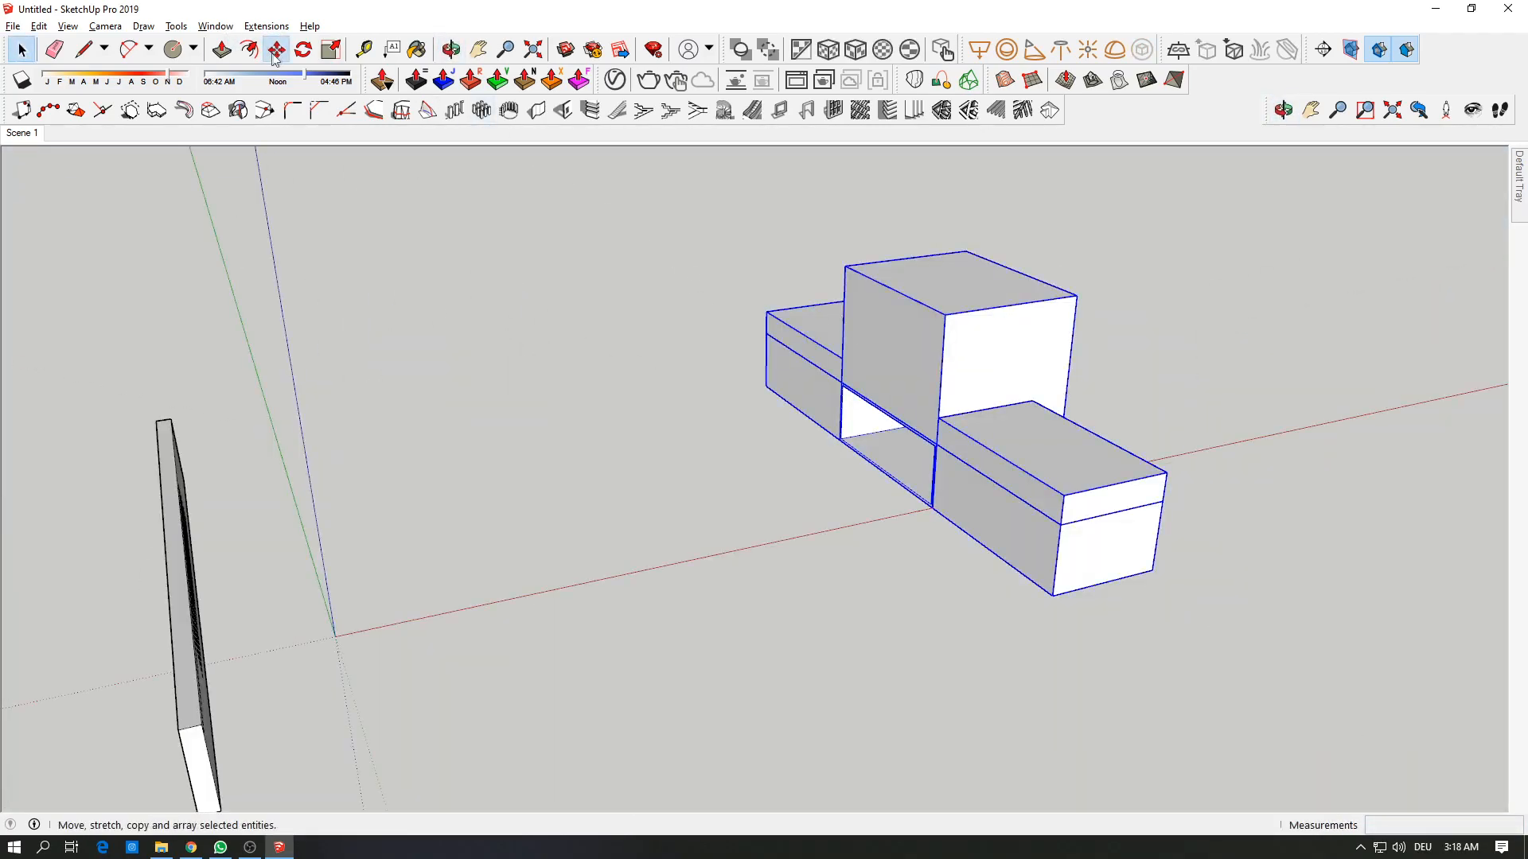
click(275, 50)
scroll(931, 508, up, 5)
click(931, 509)
middle_drag(819, 546, 730, 462)
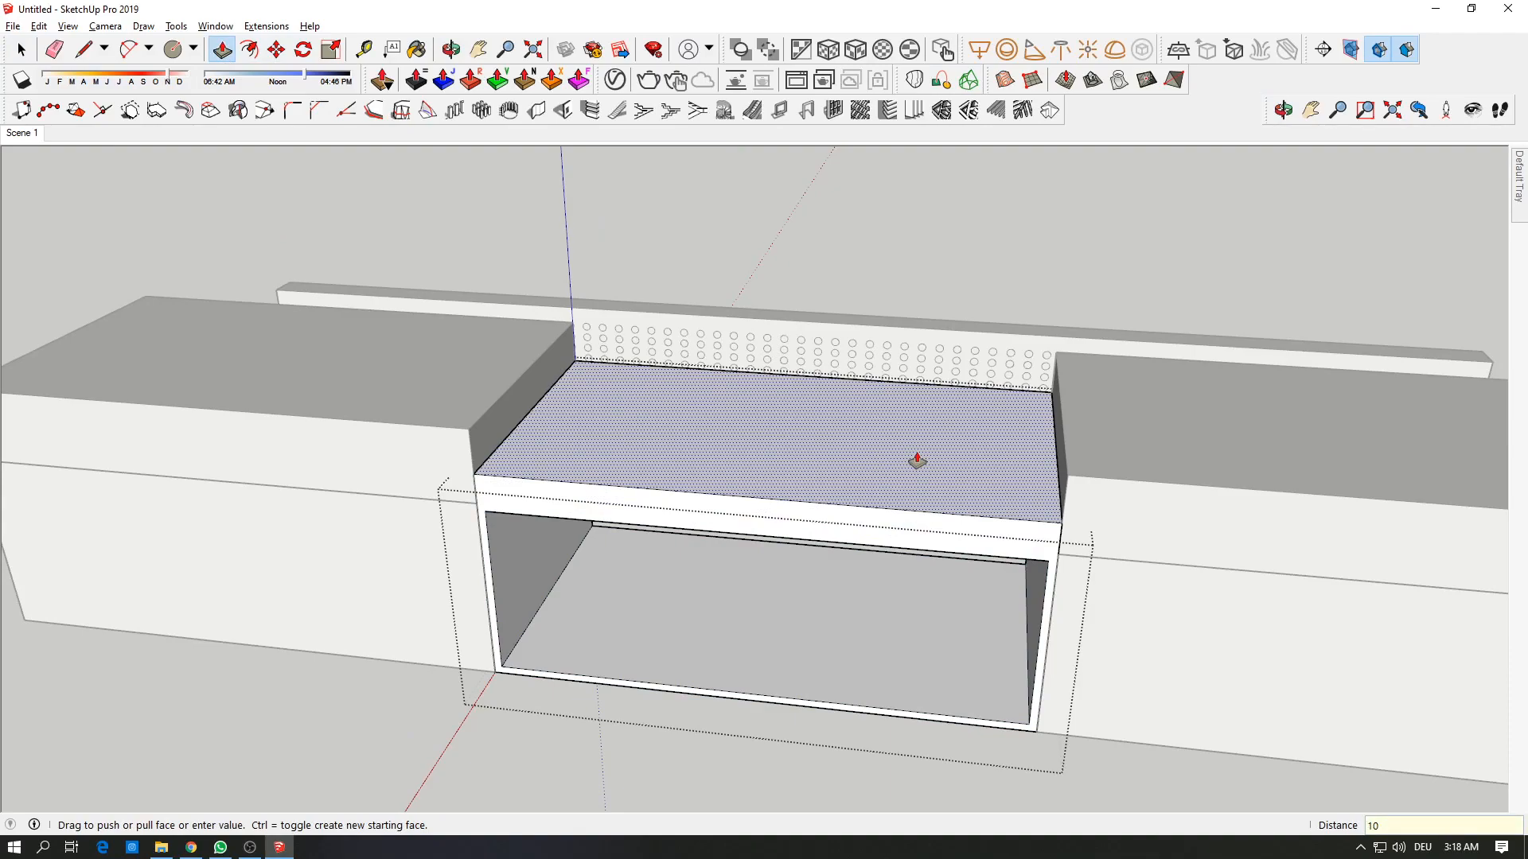
Step: Pull the top face of the middle frame upwards and push its ceiling face up to match
key(Return)
middle_drag(941, 463, 771, 393)
click(771, 390)
click(788, 327)
Step: Move the horizontal dividing edge of the left volume up to the raised top of the middle frame
middle_drag(792, 326, 573, 510)
key(space)
click(538, 509)
click(537, 513)
key(m)
click(612, 530)
click(612, 447)
Step: Move the right volume's dividing edge up to the middle frame's top and delete the stray edge beside it
key(space)
click(1242, 501)
key(m)
click(1195, 530)
click(1197, 446)
key(space)
click(1245, 481)
key(Delete)
Step: Open the adjoining group for editing and adjust one of its faces with Push/Pull
scroll(965, 433, down, 3)
middle_drag(979, 430, 947, 517)
key(space)
double_click(492, 476)
click(222, 50)
double_click(492, 470)
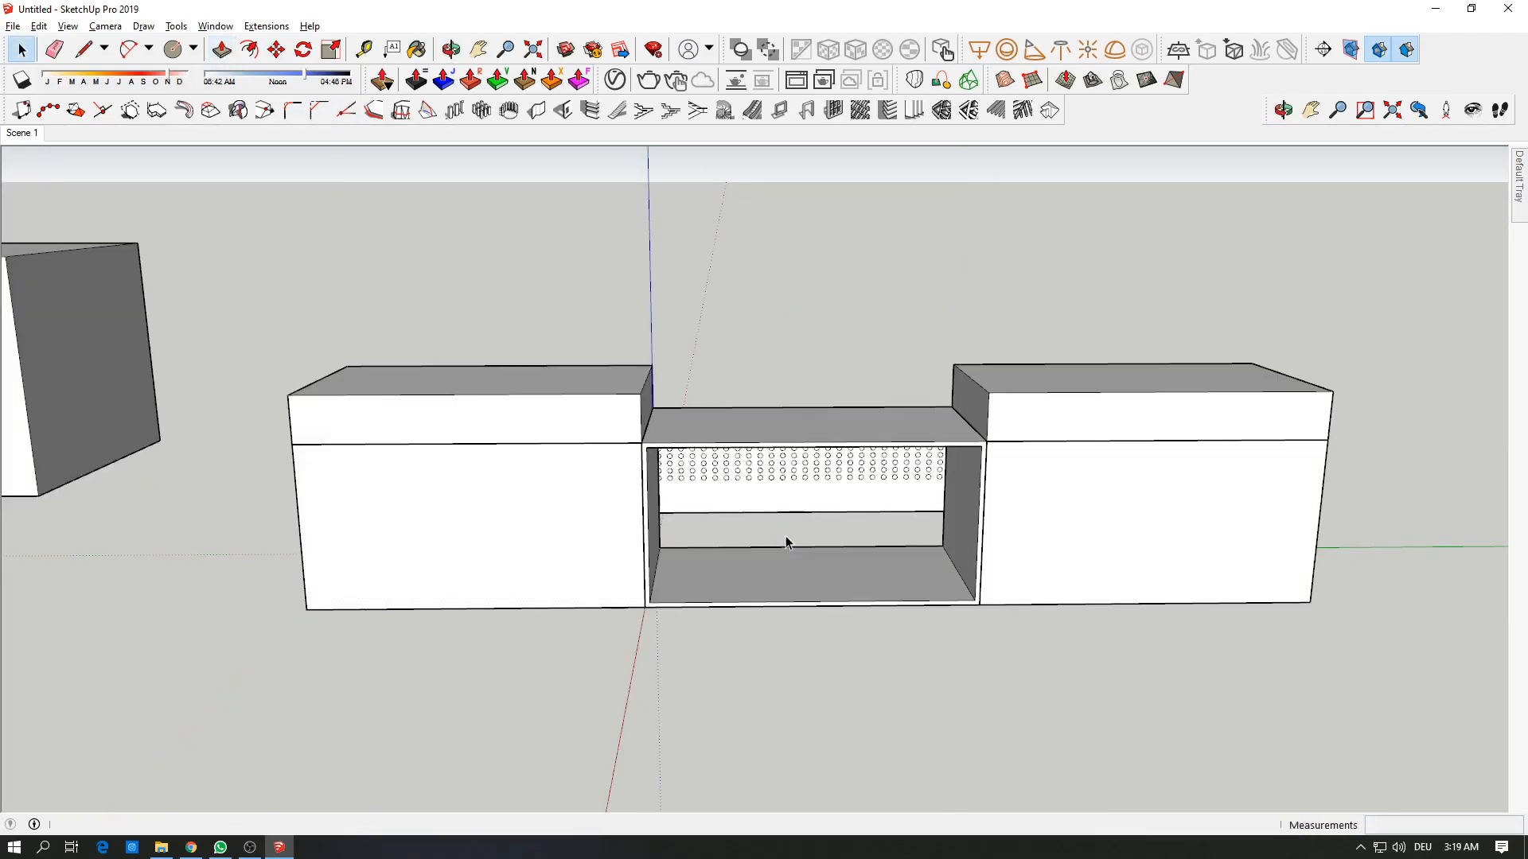
Step: Move the large detached upper volume back onto the top of the middle frame
middle_drag(785, 539, 557, 477)
click(430, 310)
click(276, 49)
middle_drag(494, 342, 557, 374)
click(365, 345)
middle_drag(365, 344, 560, 422)
click(740, 442)
Step: Open the rear wall's group, select the circles visible through the frame and try to move them
double_click(299, 414)
key(space)
drag(396, 323, 746, 506)
drag(588, 444, 899, 505)
scroll(899, 506, up, 1)
middle_drag(900, 506, 882, 505)
click(276, 50)
scroll(667, 408, up, 5)
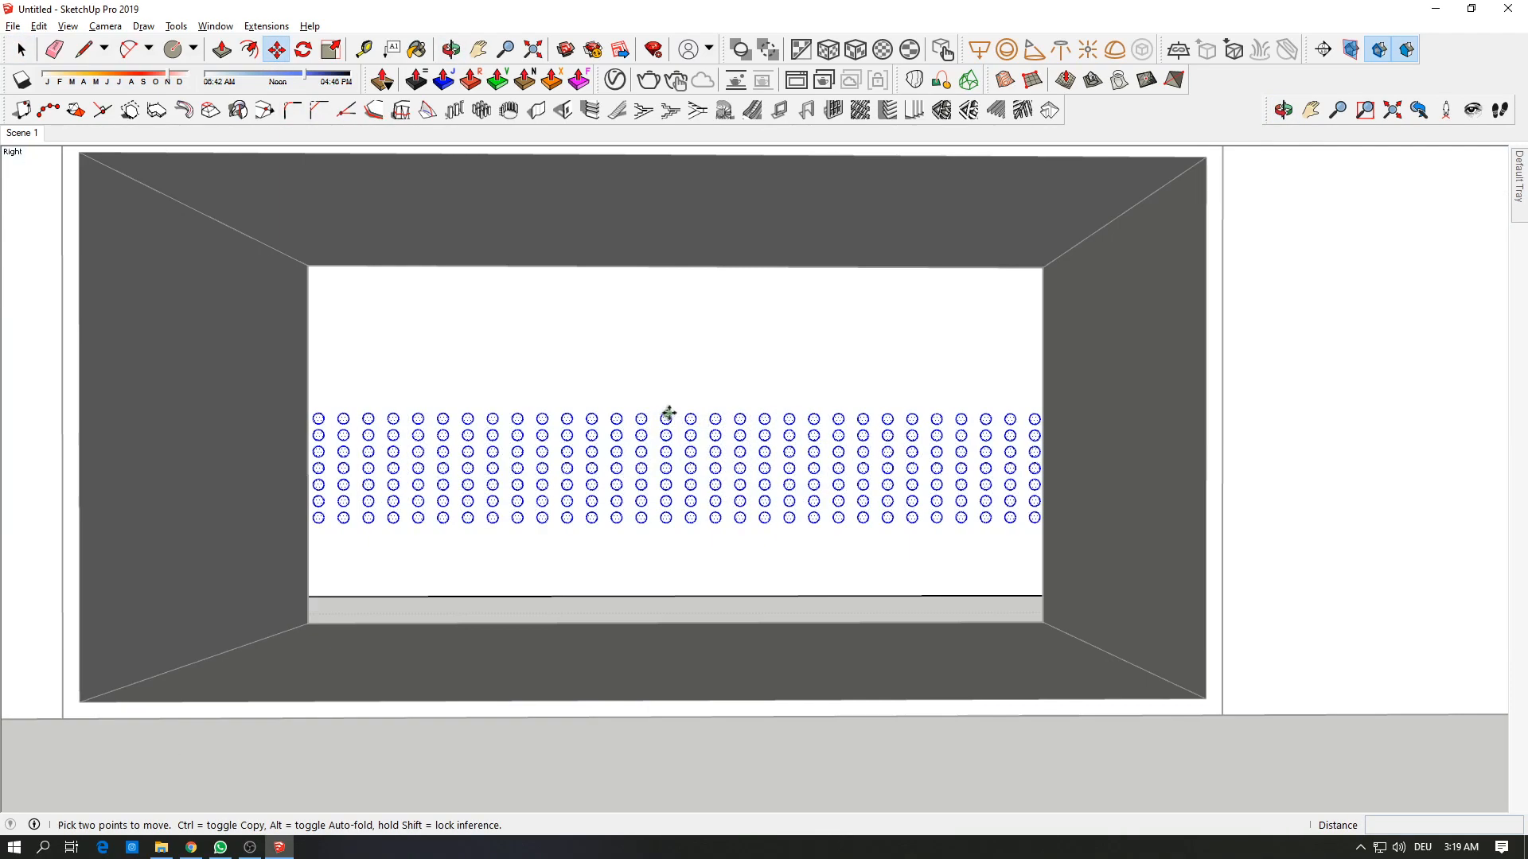
click(667, 413)
key(Escape)
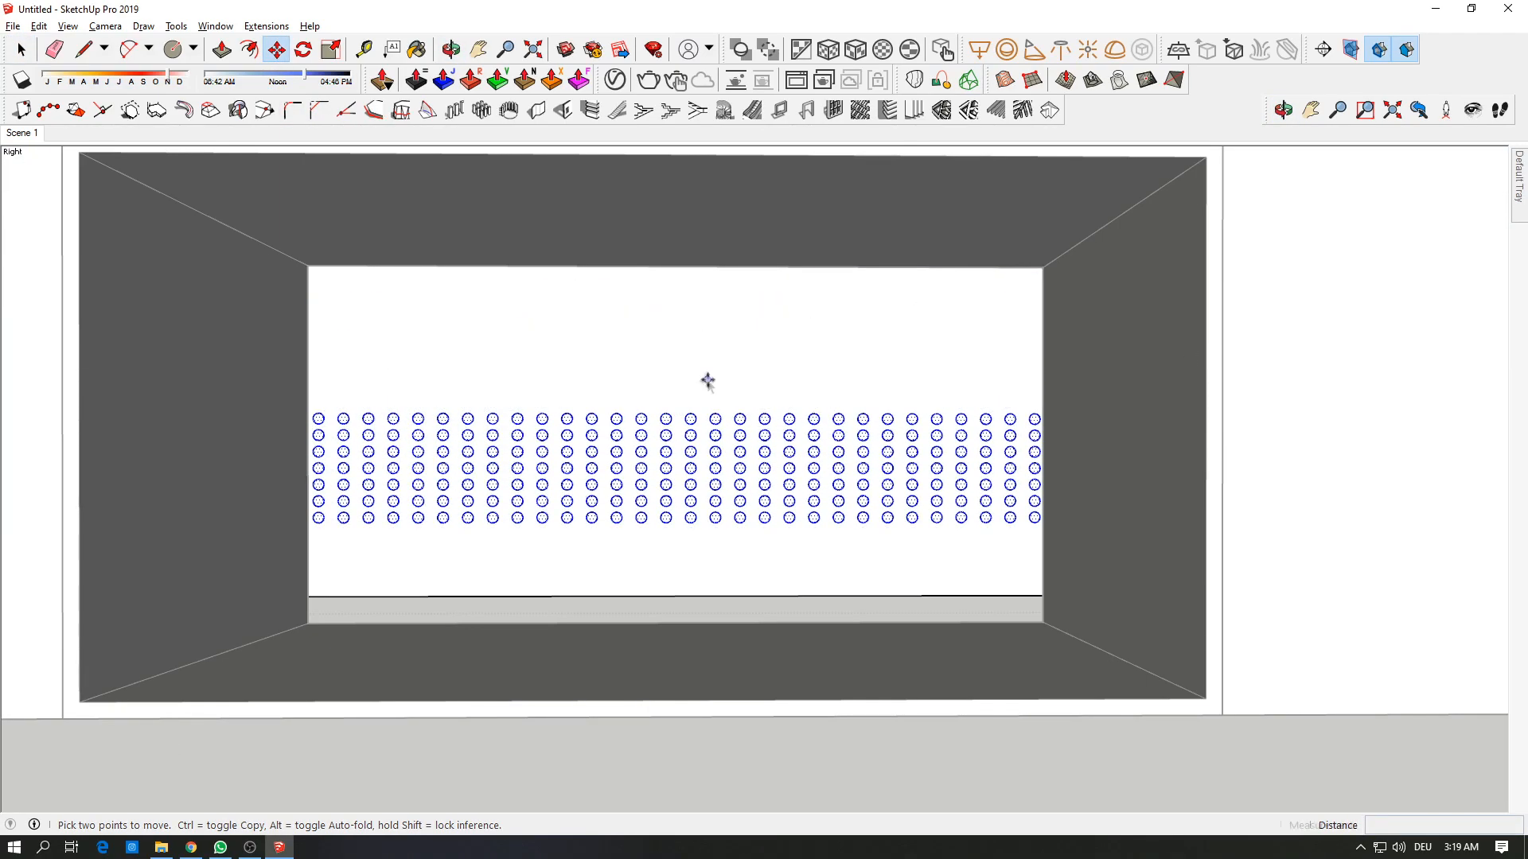
Step: Reselect all circles visible through the frame opening and delete them from the wall
key(space)
click(732, 382)
scroll(745, 380, down, 3)
mouse_move(616, 428)
middle_down()
mouse_move(631, 432)
mouse_move(617, 428)
middle_up()
drag(467, 375, 1098, 627)
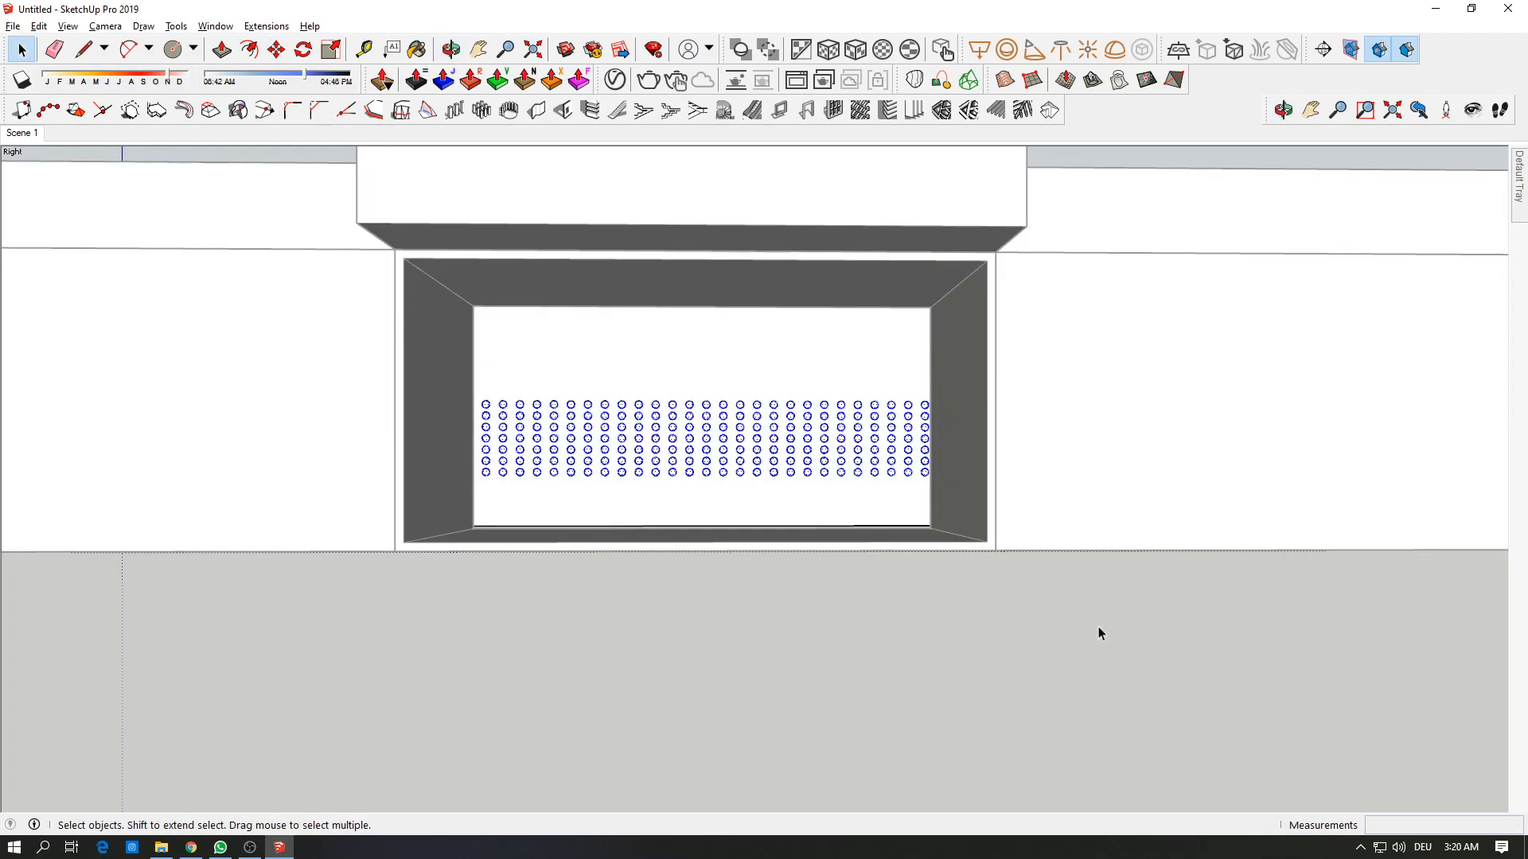
key(Delete)
middle_drag(669, 398, 642, 320)
scroll(616, 303, up, 5)
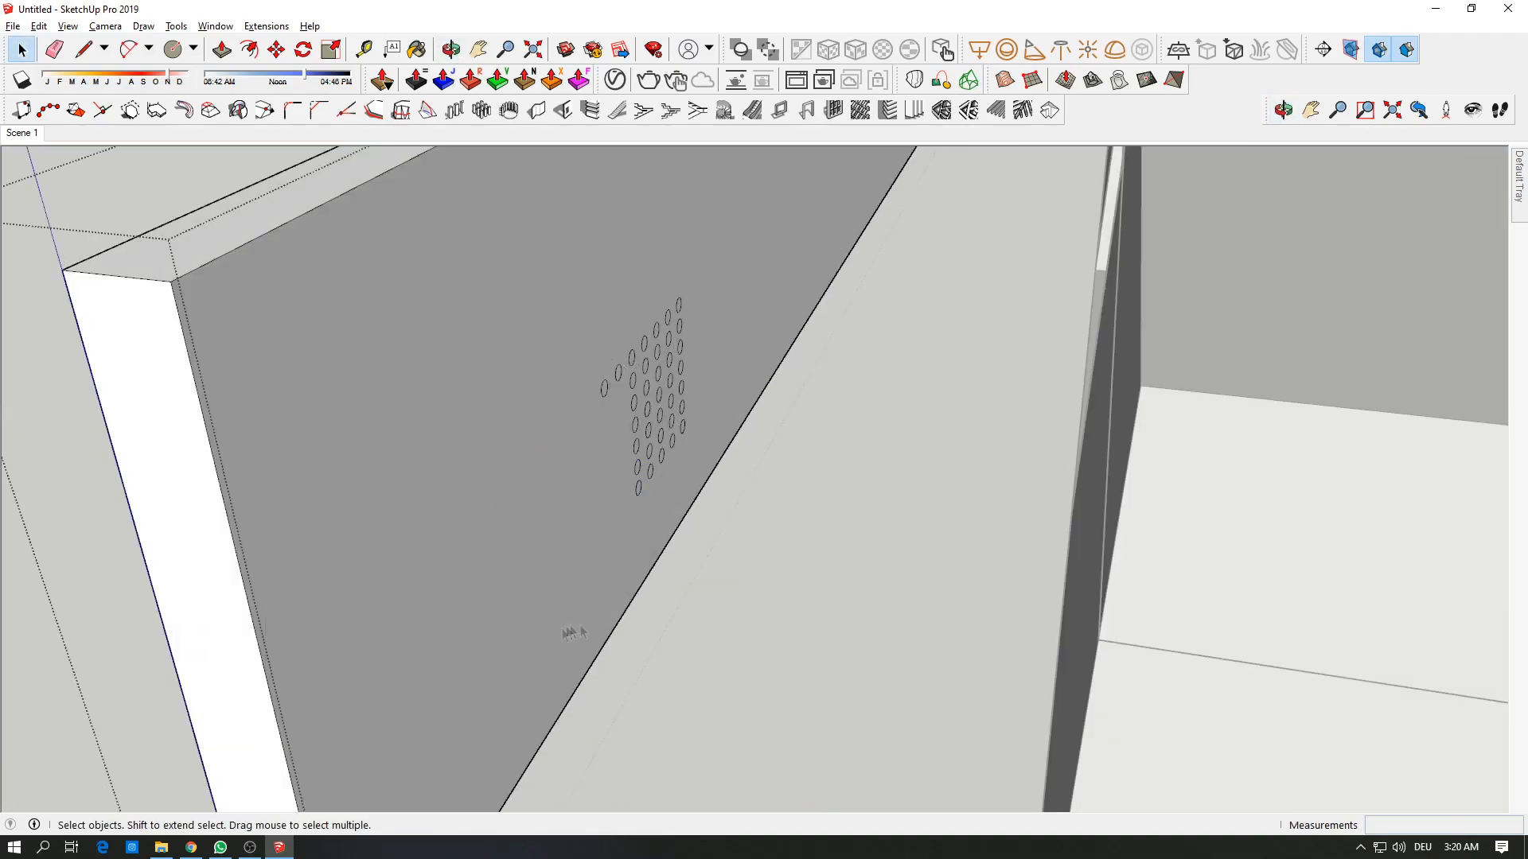
middle_drag(816, 619, 716, 494)
click(277, 49)
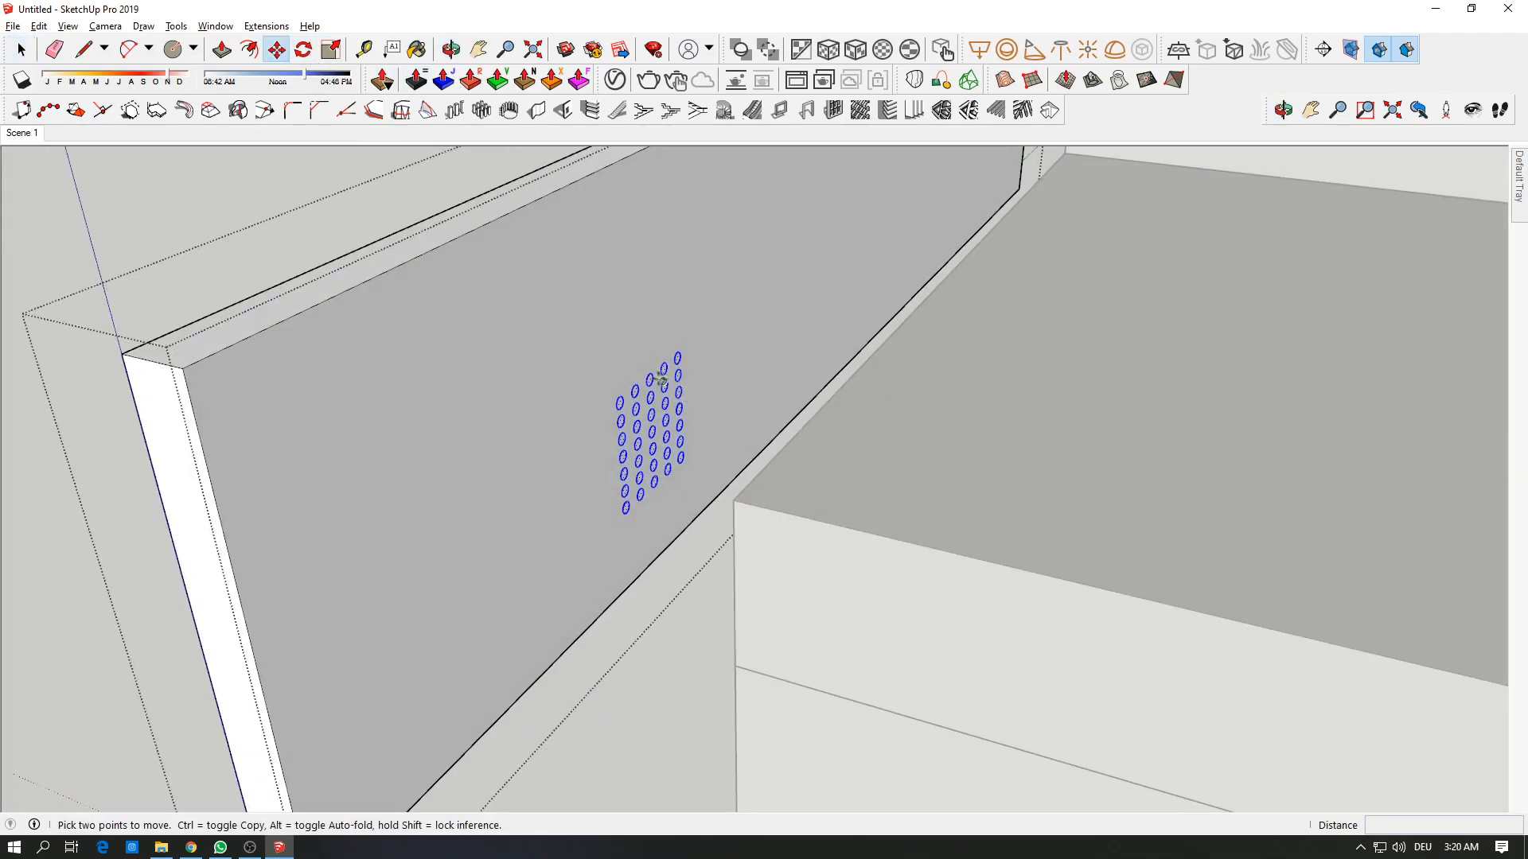
scroll(651, 366, up, 2)
click(650, 375)
key(ctrl)
key(Escape)
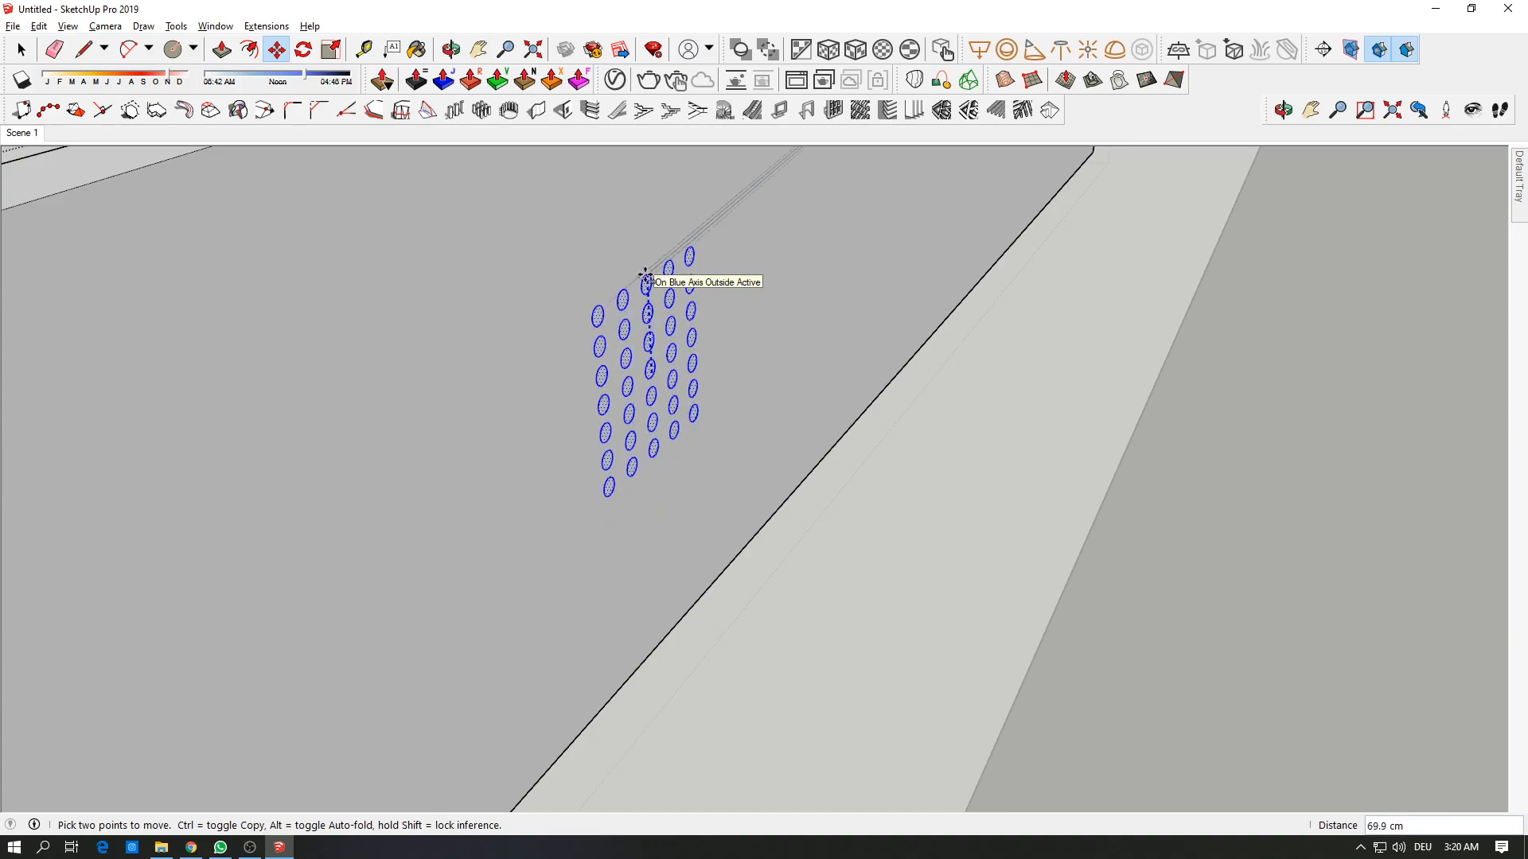
Step: Copy the remaining block of circles higher on the wall and clear the leftover circles below it
scroll(641, 214, down, 3)
middle_drag(641, 212, 661, 256)
key(e)
middle_drag(812, 366, 700, 376)
click(277, 50)
scroll(678, 403, up, 2)
click(673, 406)
key(ctrl)
scroll(671, 309, down, 2)
mouse_move(671, 309)
middle_down()
mouse_move(661, 300)
mouse_move(698, 340)
mouse_move(660, 294)
middle_up()
click(697, 325)
key(space)
drag(629, 469, 824, 747)
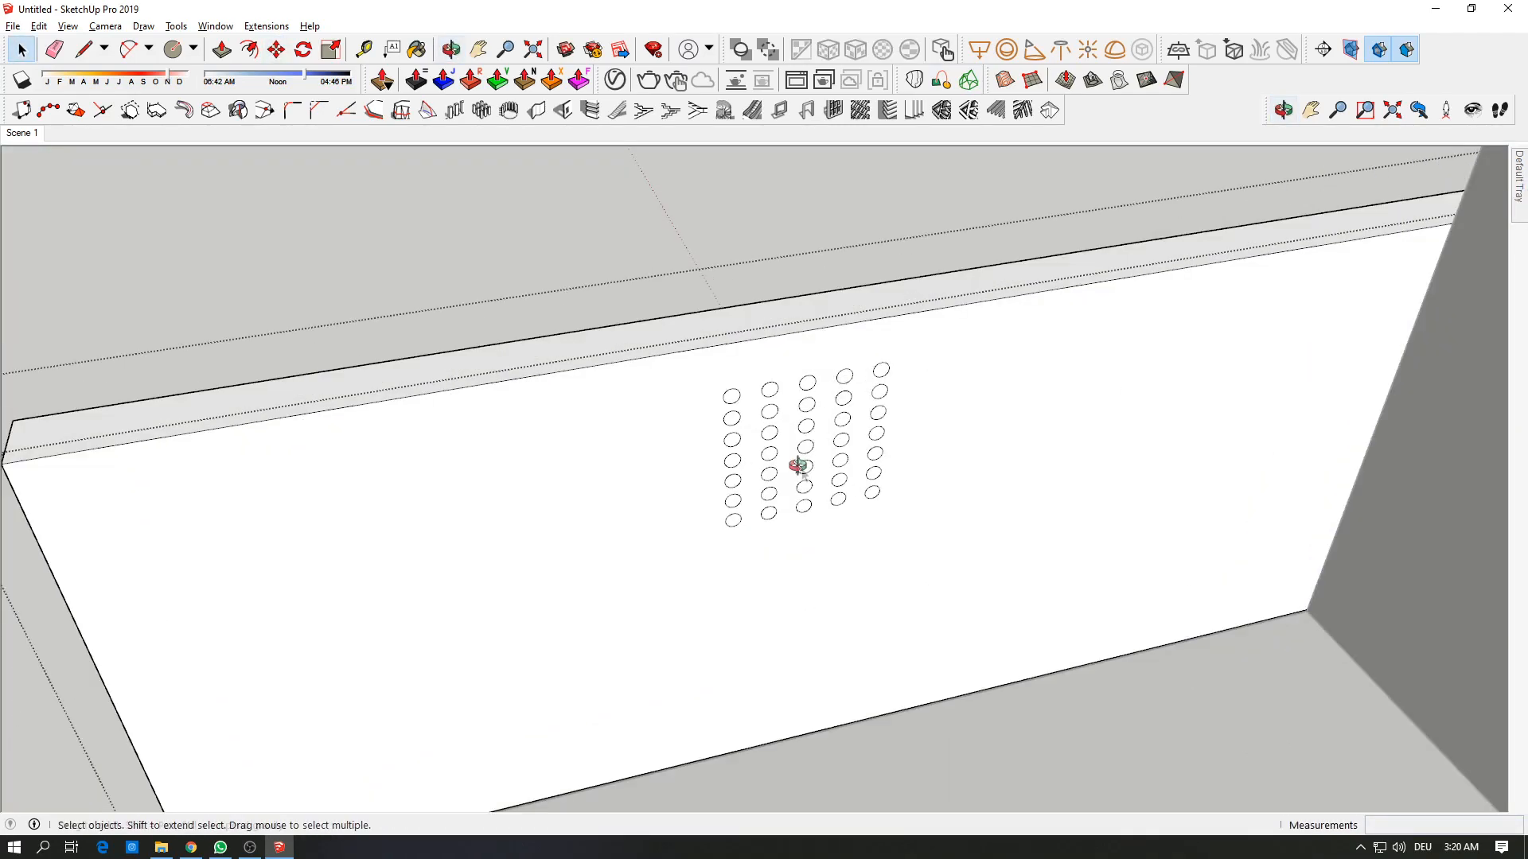
Step: Select the block of circles and copy it repeatedly along the wall to span the frame opening
middle_drag(797, 466, 748, 446)
drag(739, 402, 1001, 640)
click(276, 49)
click(853, 417)
middle_drag(1004, 410, 1337, 390)
key(ctrl)
click(935, 307)
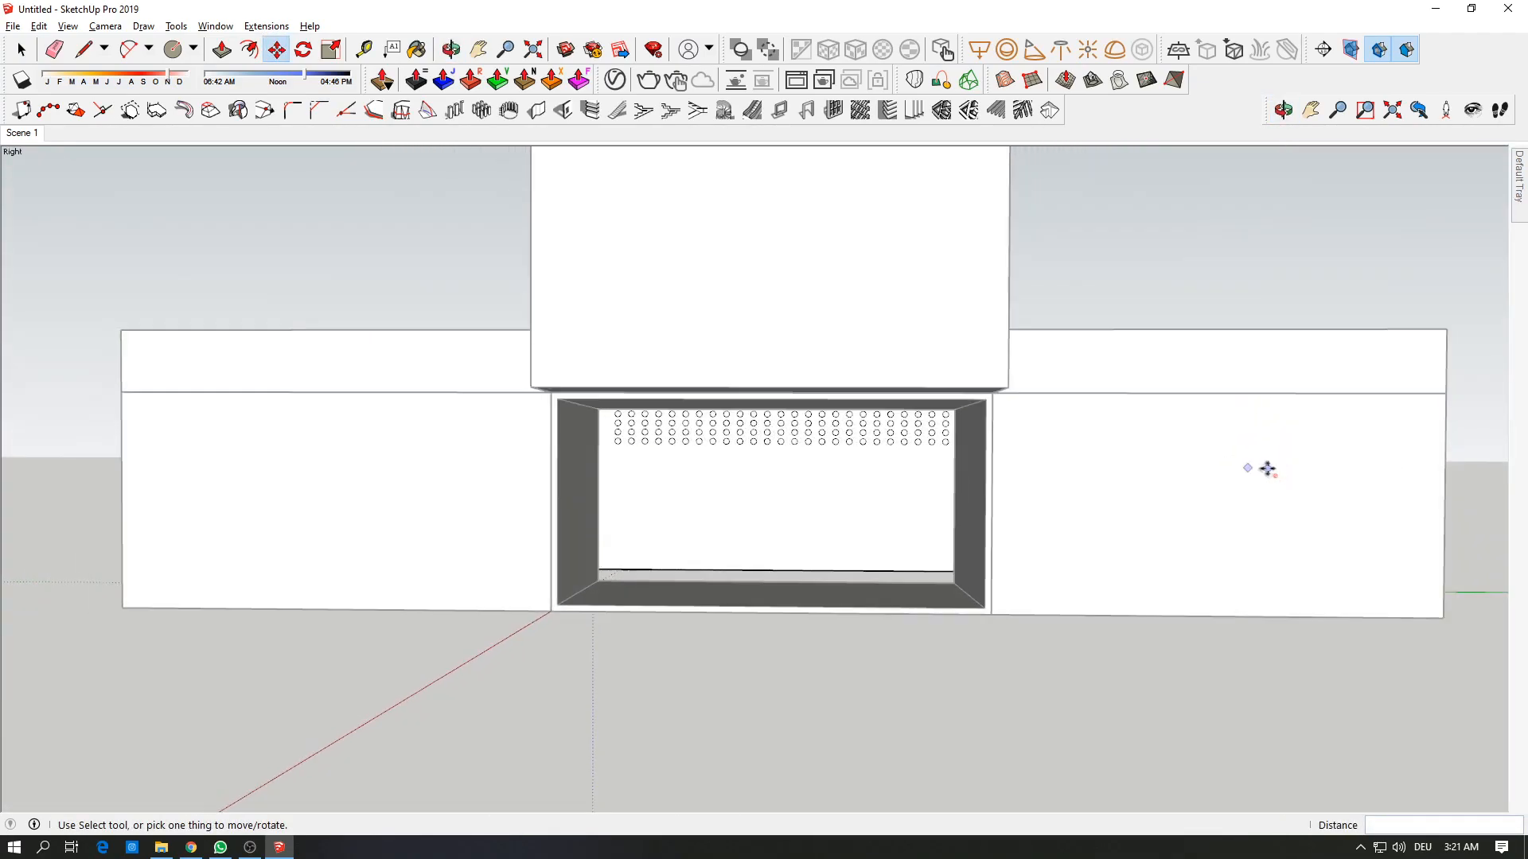
Step: Check the reference photo in WhatsApp, return to SketchUp and place a Tape Measure guide across the wall from its bottom edge
click(220, 847)
click(657, 275)
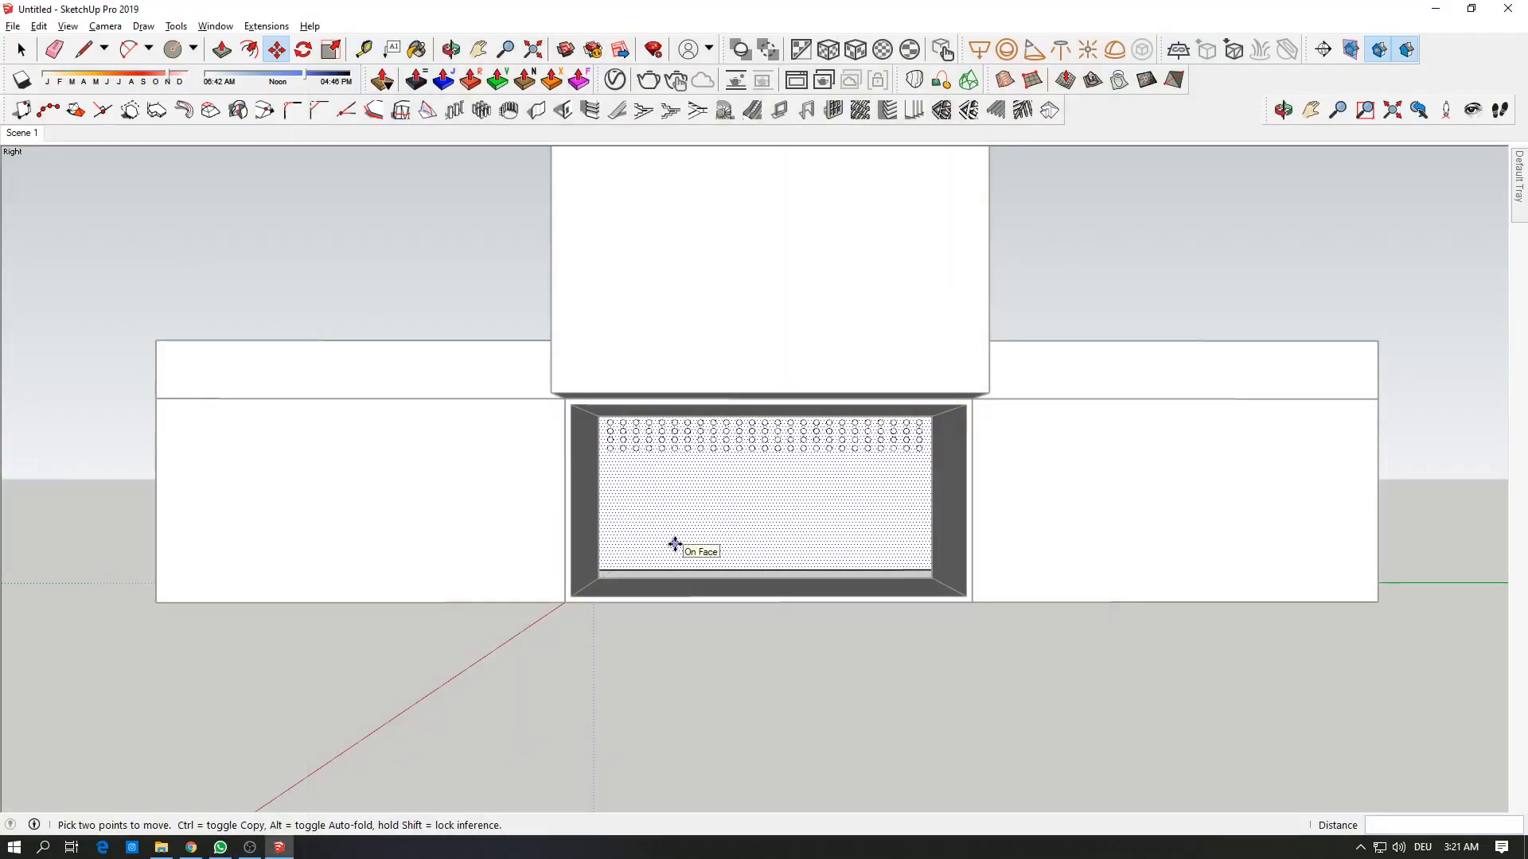
scroll(676, 546, up, 3)
click(753, 579)
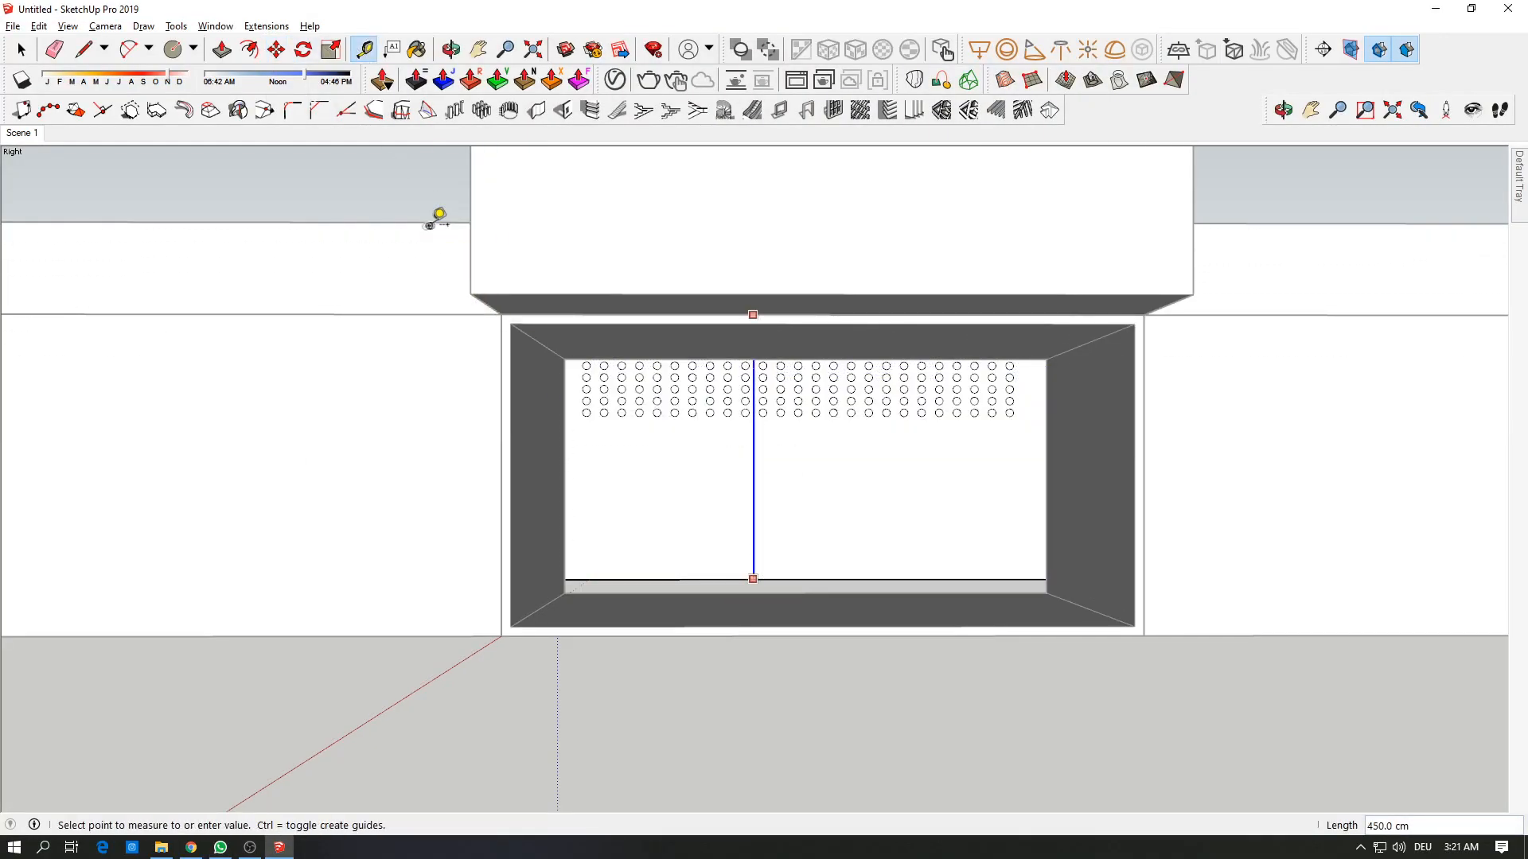
click(620, 324)
Step: Delete all columns of circles on the wall except the first four
scroll(758, 521, down, 3)
middle_drag(723, 492, 863, 453)
scroll(834, 487, up, 3)
scroll(864, 469, up, 2)
key(space)
drag(798, 358, 1019, 689)
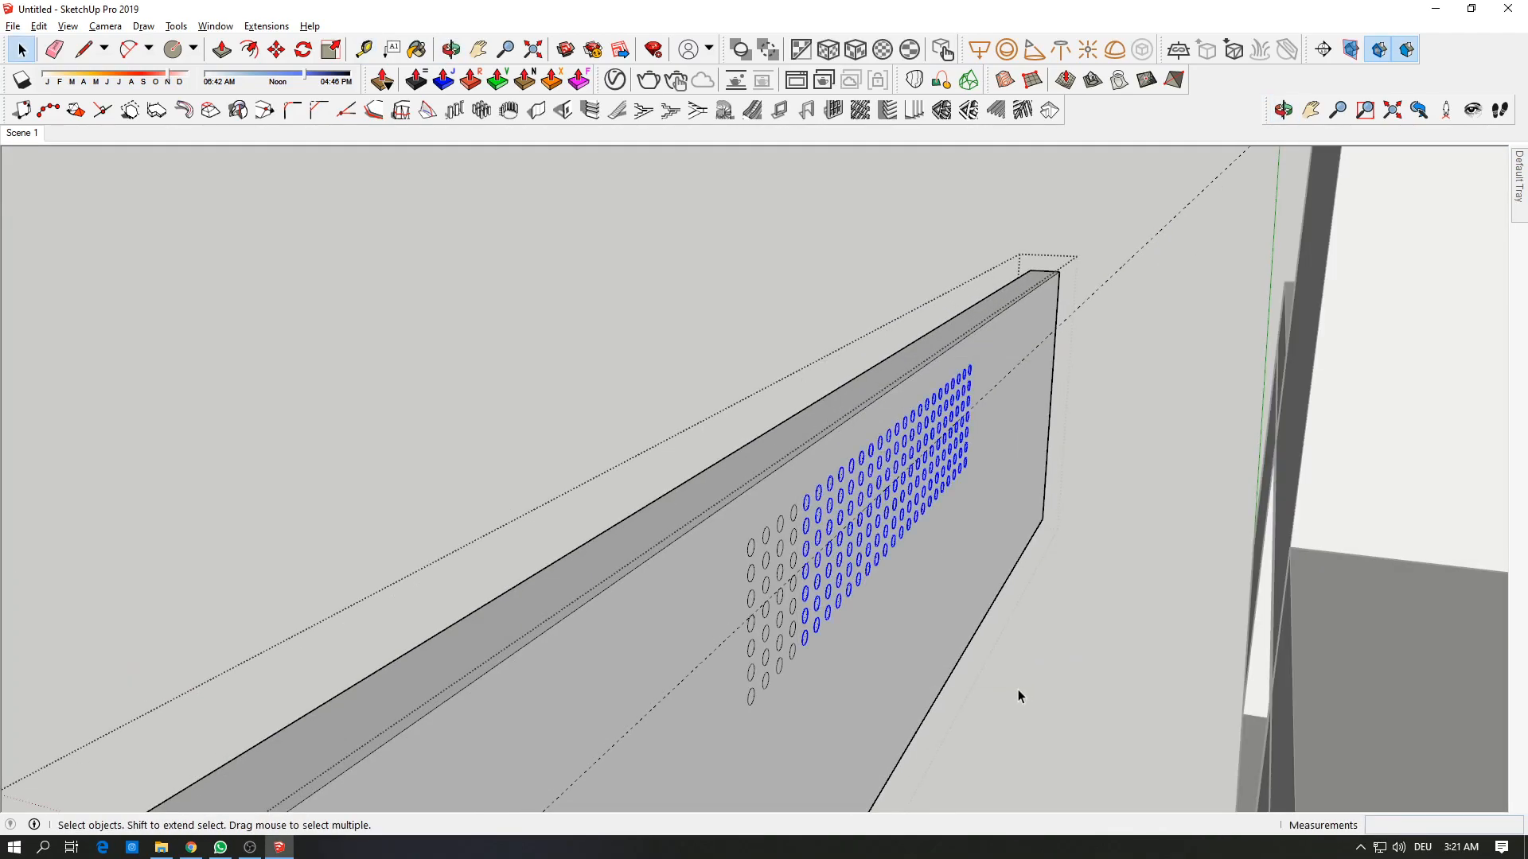
key(Delete)
Step: Select the four remaining columns of circles and move them straight down the wall
scroll(870, 668, up, 3)
middle_drag(869, 668, 518, 347)
drag(557, 208, 827, 692)
click(276, 50)
click(733, 264)
click(733, 435)
Step: Select the group geometry beside the circles and push/pull one of its faces
scroll(1234, 660, down, 6)
middle_drag(1234, 660, 1200, 702)
key(space)
double_click(1115, 624)
click(222, 49)
click(1130, 585)
middle_drag(1114, 573, 1387, 503)
click(1340, 466)
key(space)
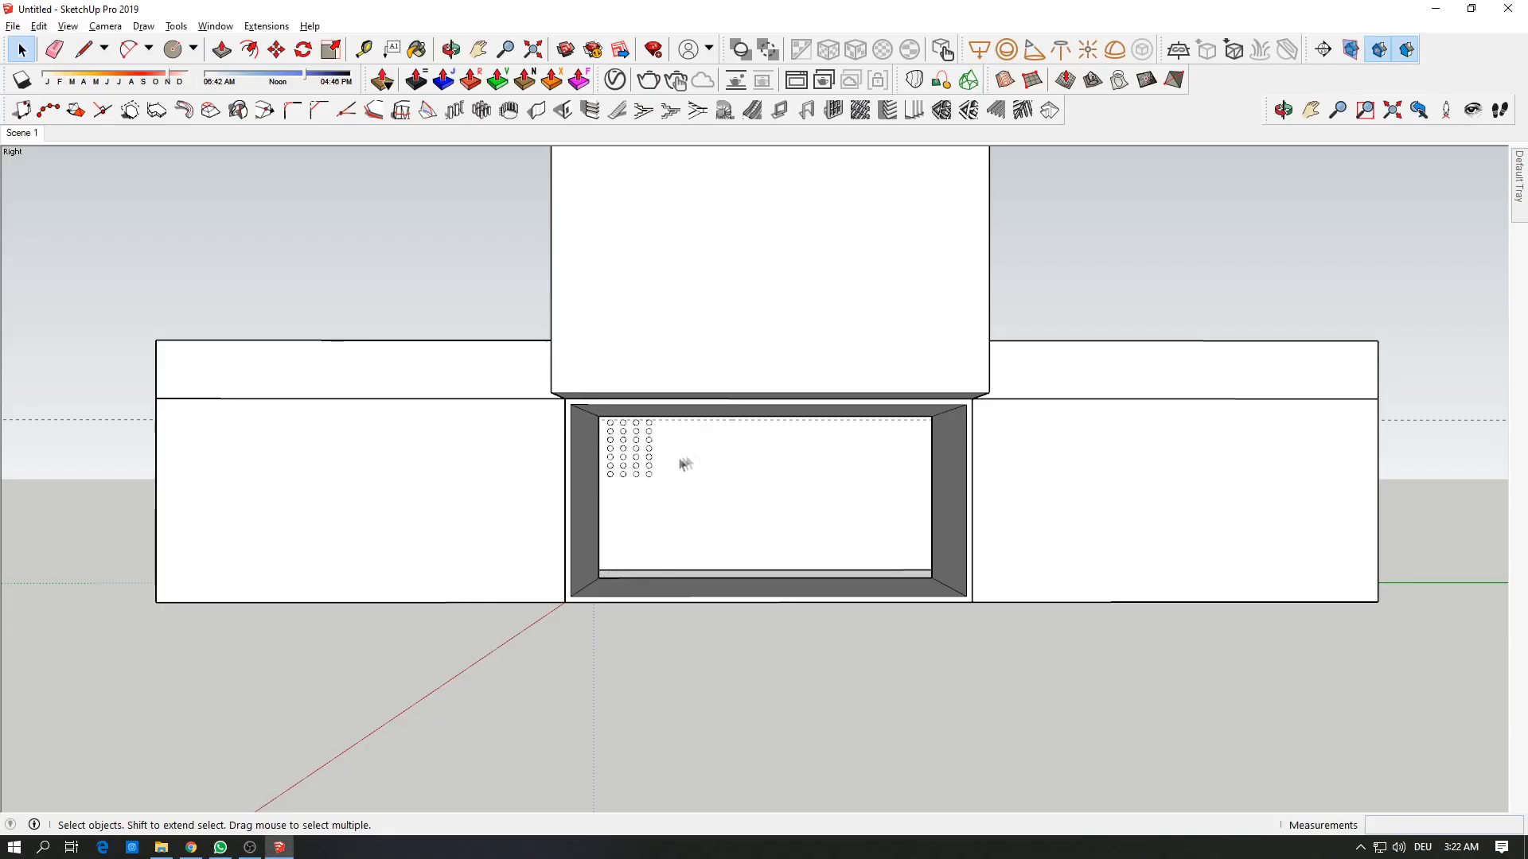
Step: Add a lower guide line across the wall with Tape Measure and delete the old guide above the circles
middle_drag(682, 463, 1154, 504)
scroll(682, 348, up, 8)
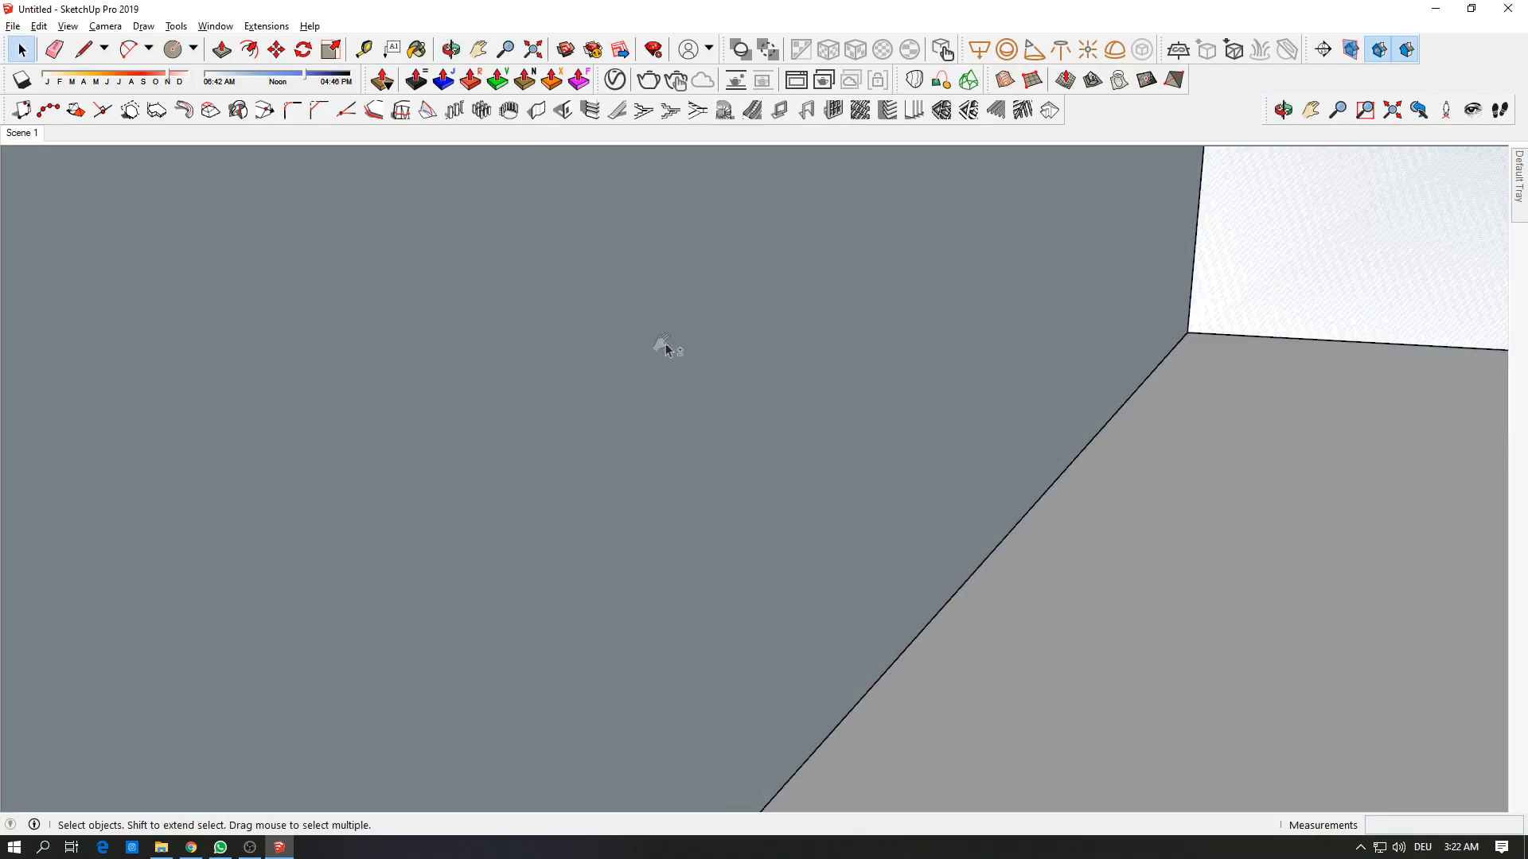
key(ctrl+a)
click(363, 49)
click(936, 610)
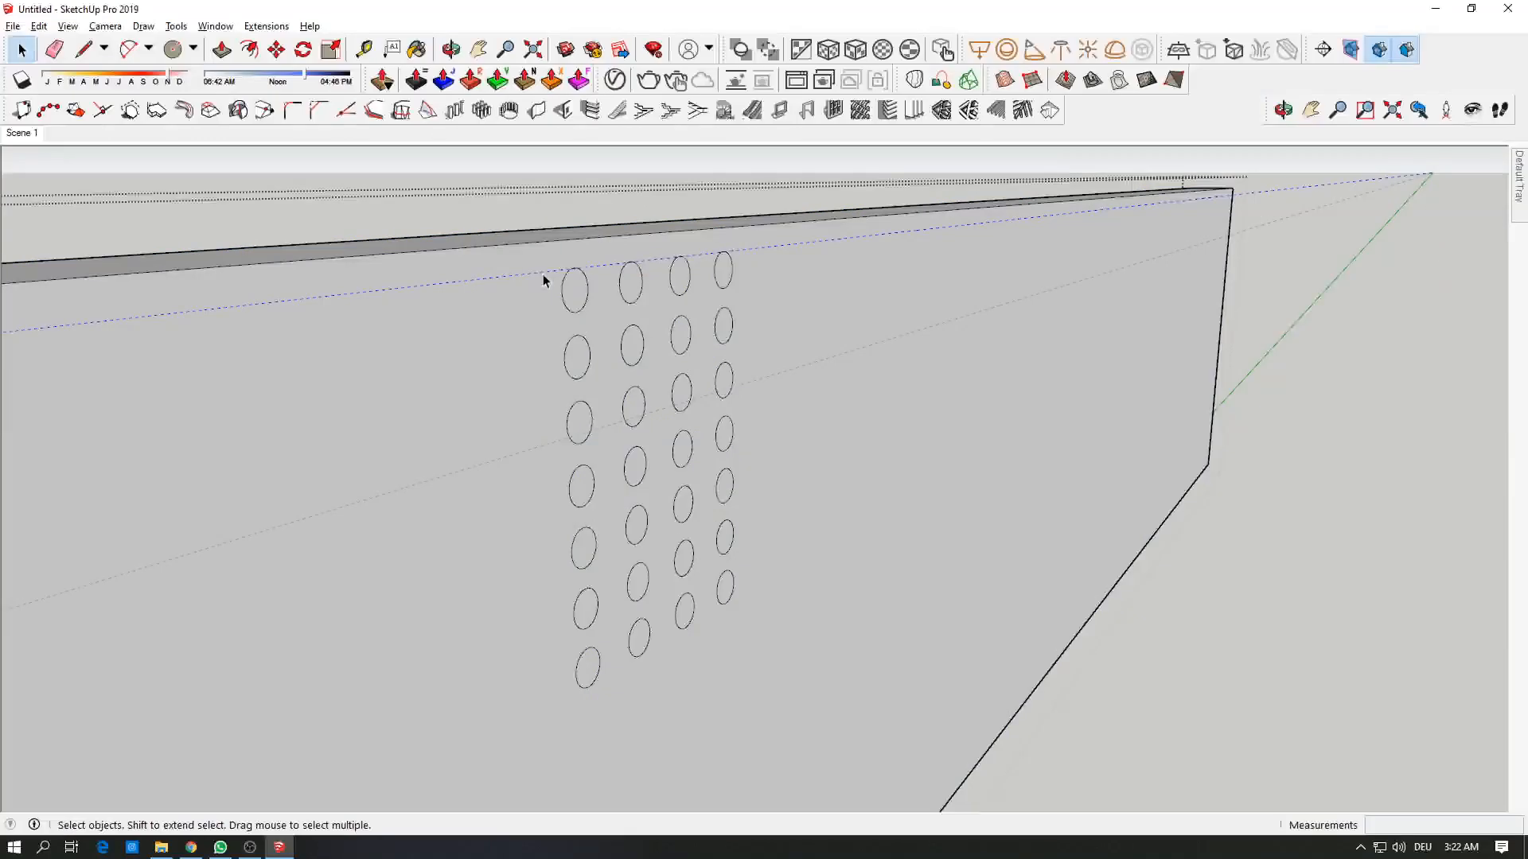
key(Delete)
Step: Delete the bottom row of circles and move the remaining six rows down to the guide line
drag(543, 245, 751, 697)
drag(567, 593, 827, 708)
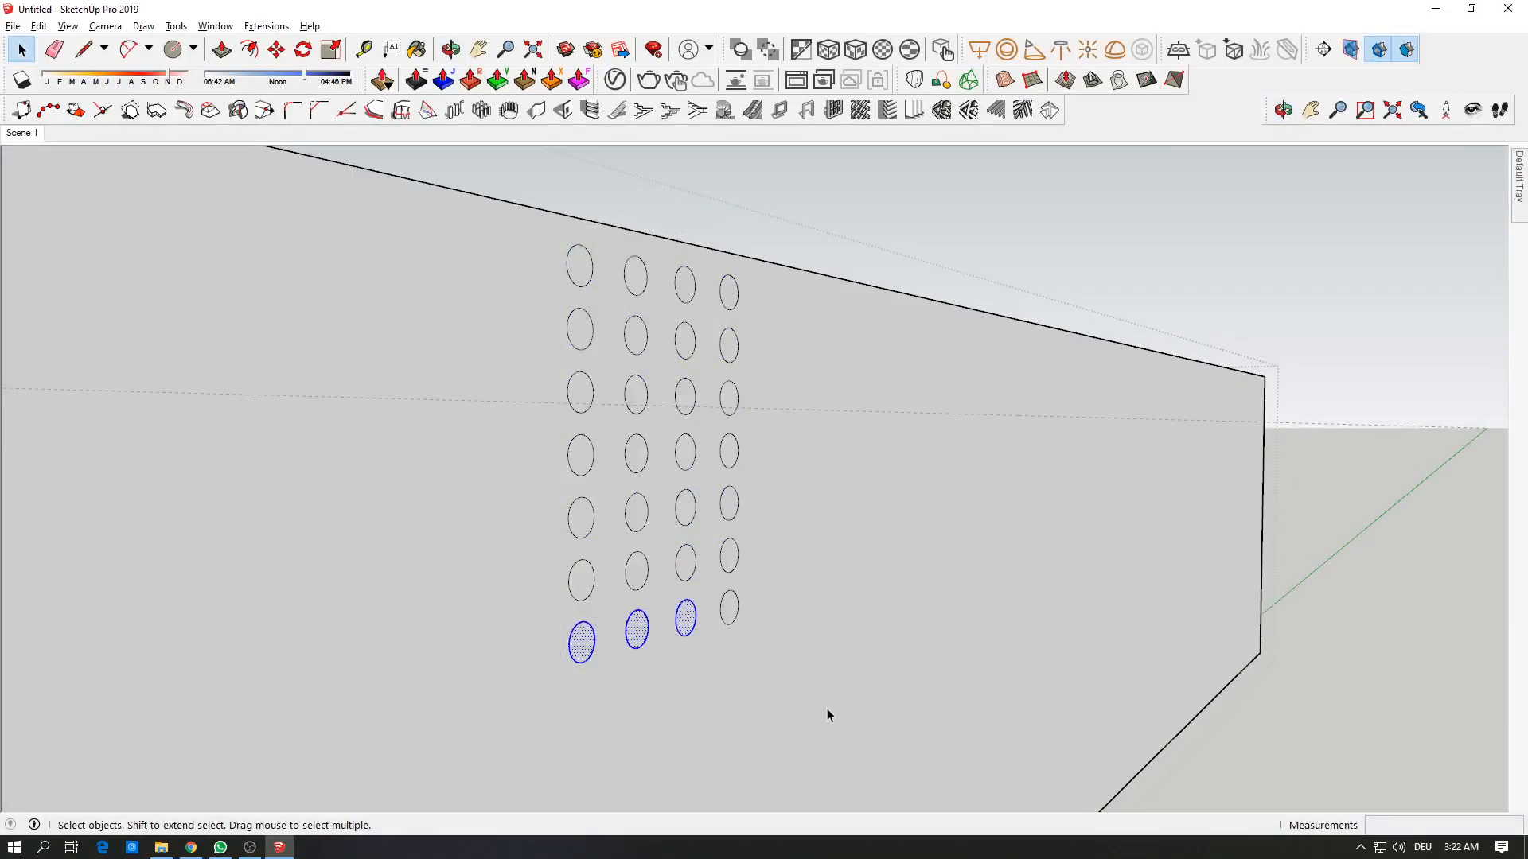
key(Delete)
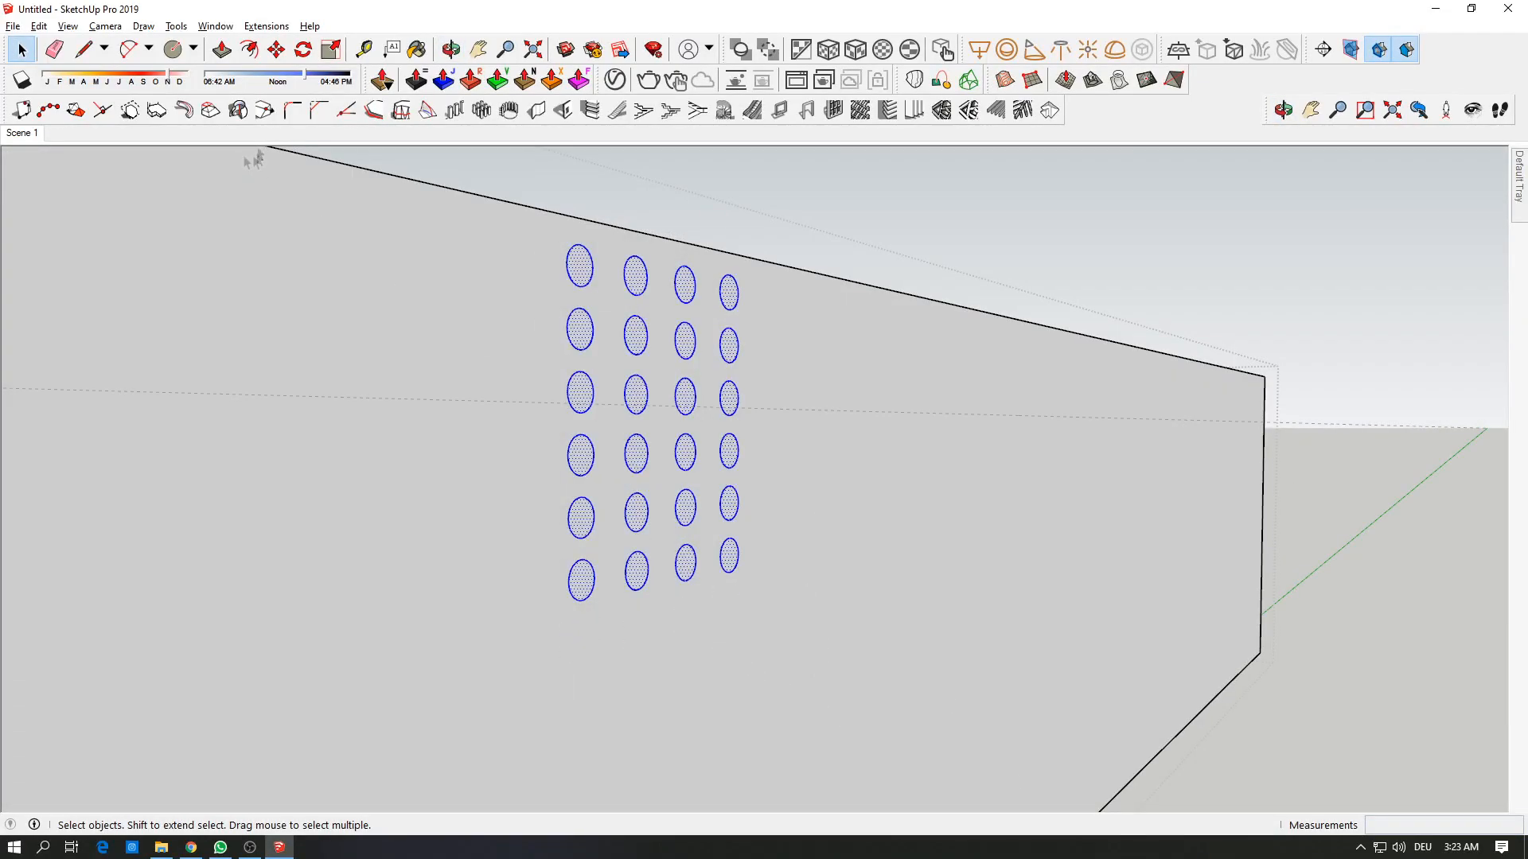
key(m)
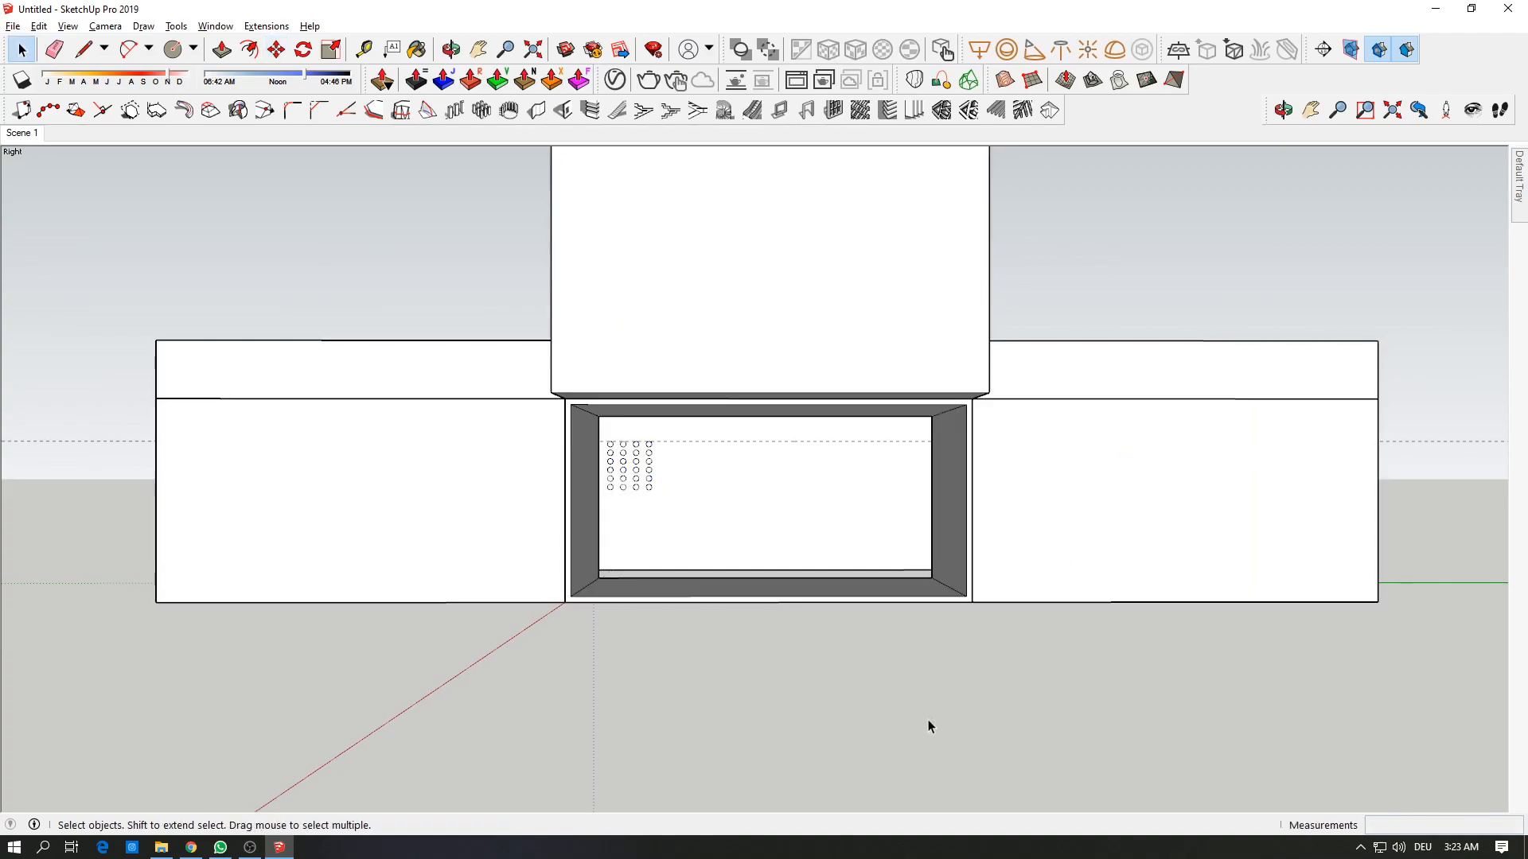
Step: Erase the guide line running along the top row of circles
scroll(691, 517, up, 5)
key(e)
mouse_move(691, 518)
middle_down()
mouse_move(470, 482)
mouse_move(478, 389)
middle_up()
Step: Select all circles in the four columns and copy them 120 cm along the wall
key(space)
click(428, 321)
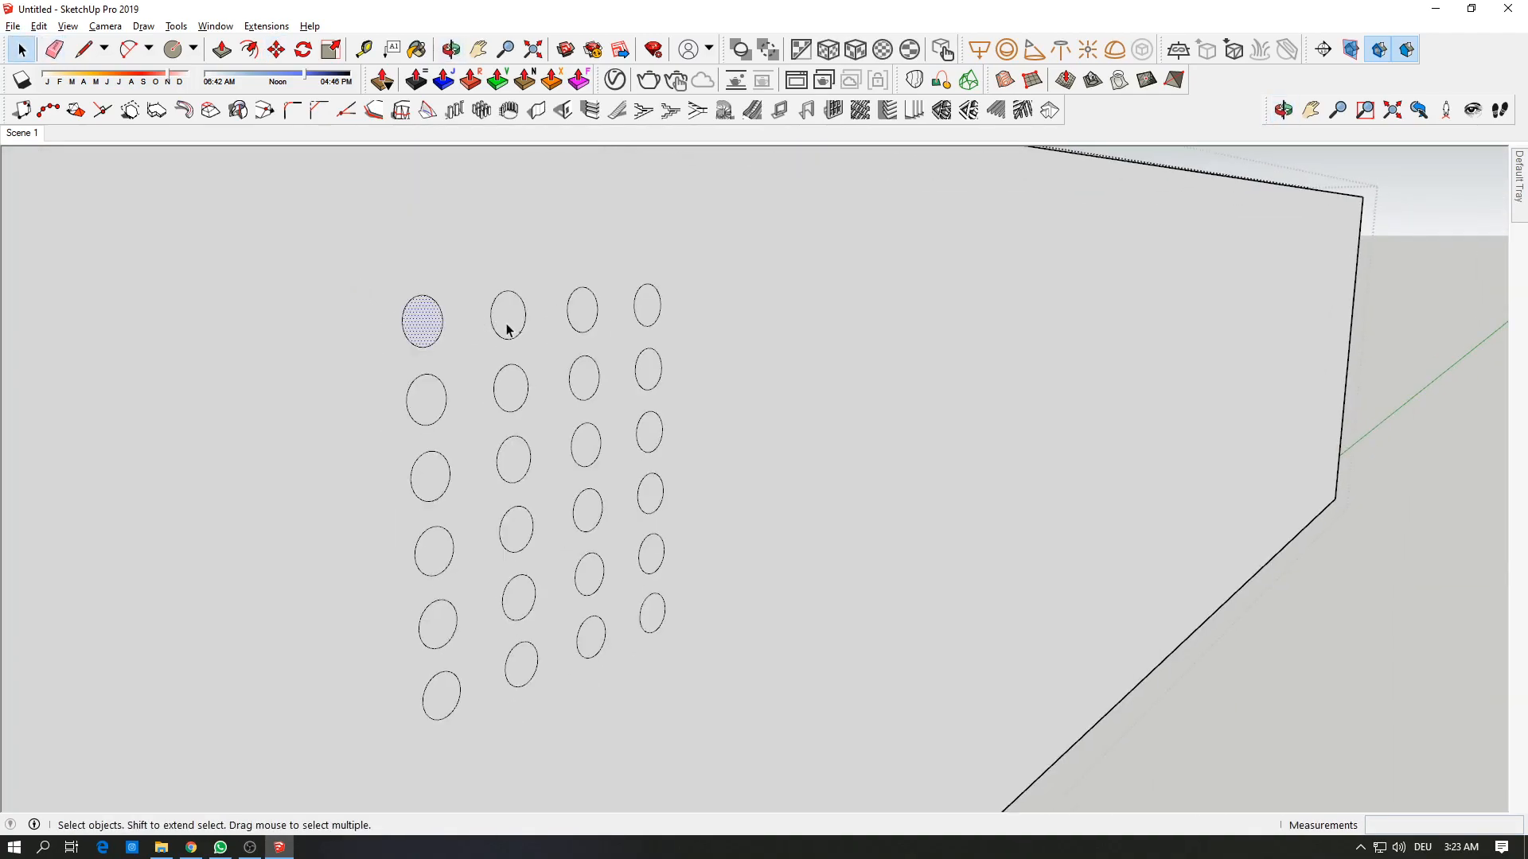
key(space)
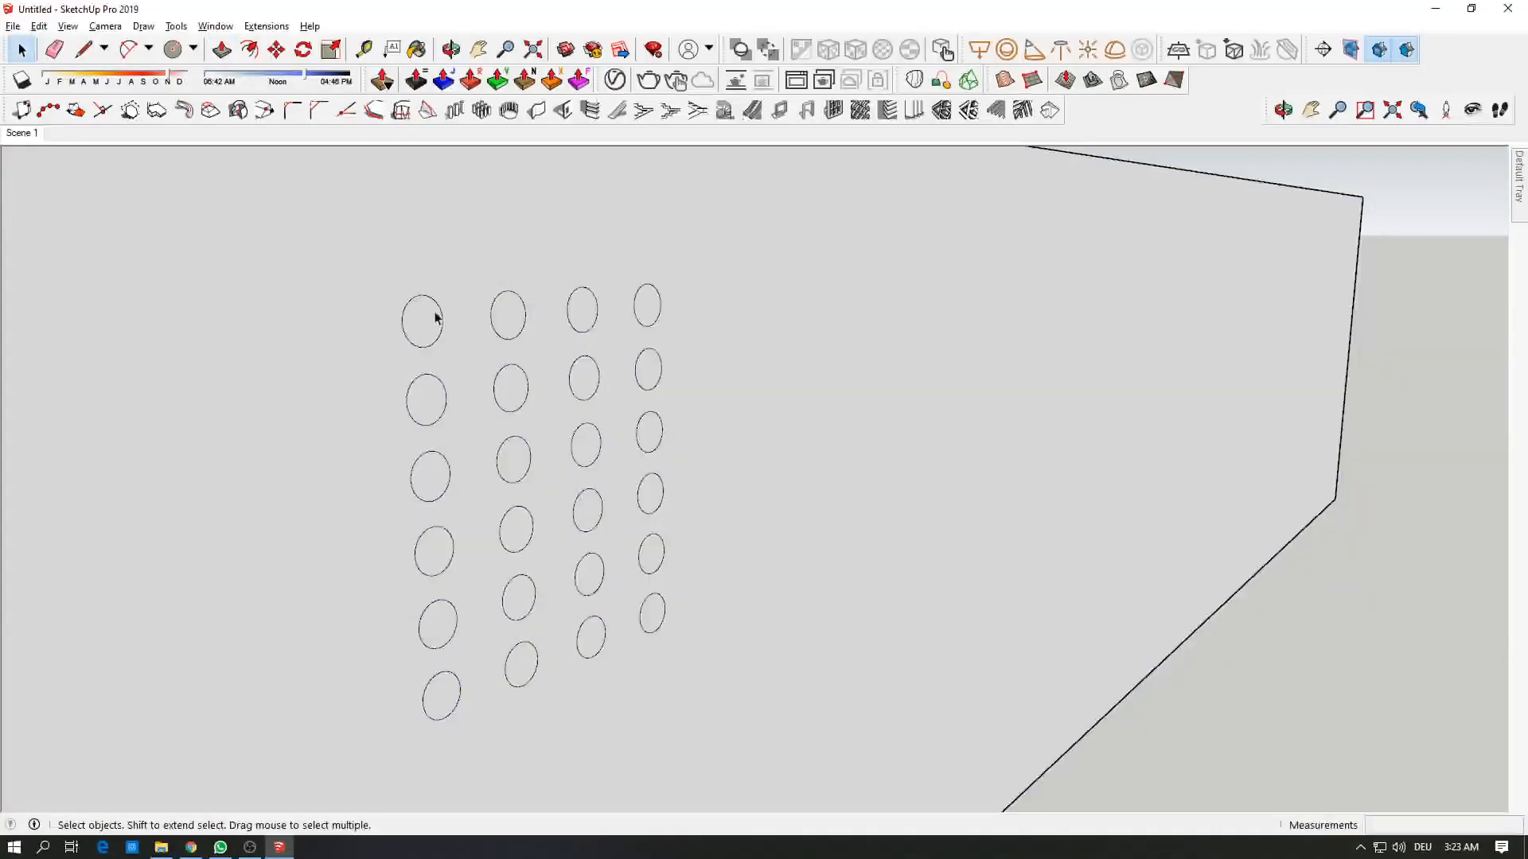
click(689, 403)
key(ctrl+shift+i)
click(275, 50)
click(279, 52)
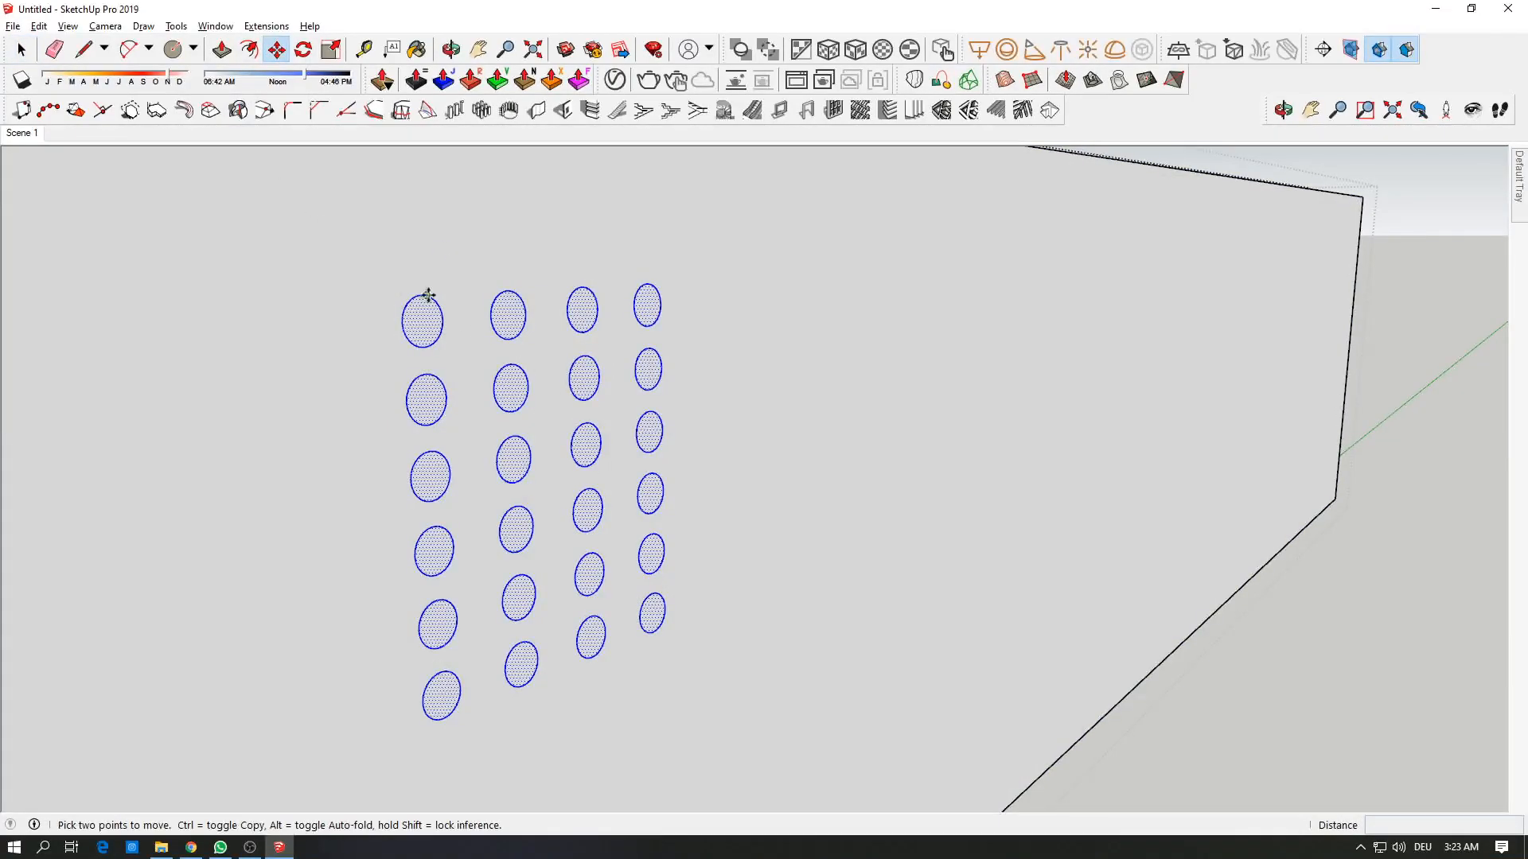
click(423, 295)
key(ctrl)
text(150)
key(Return)
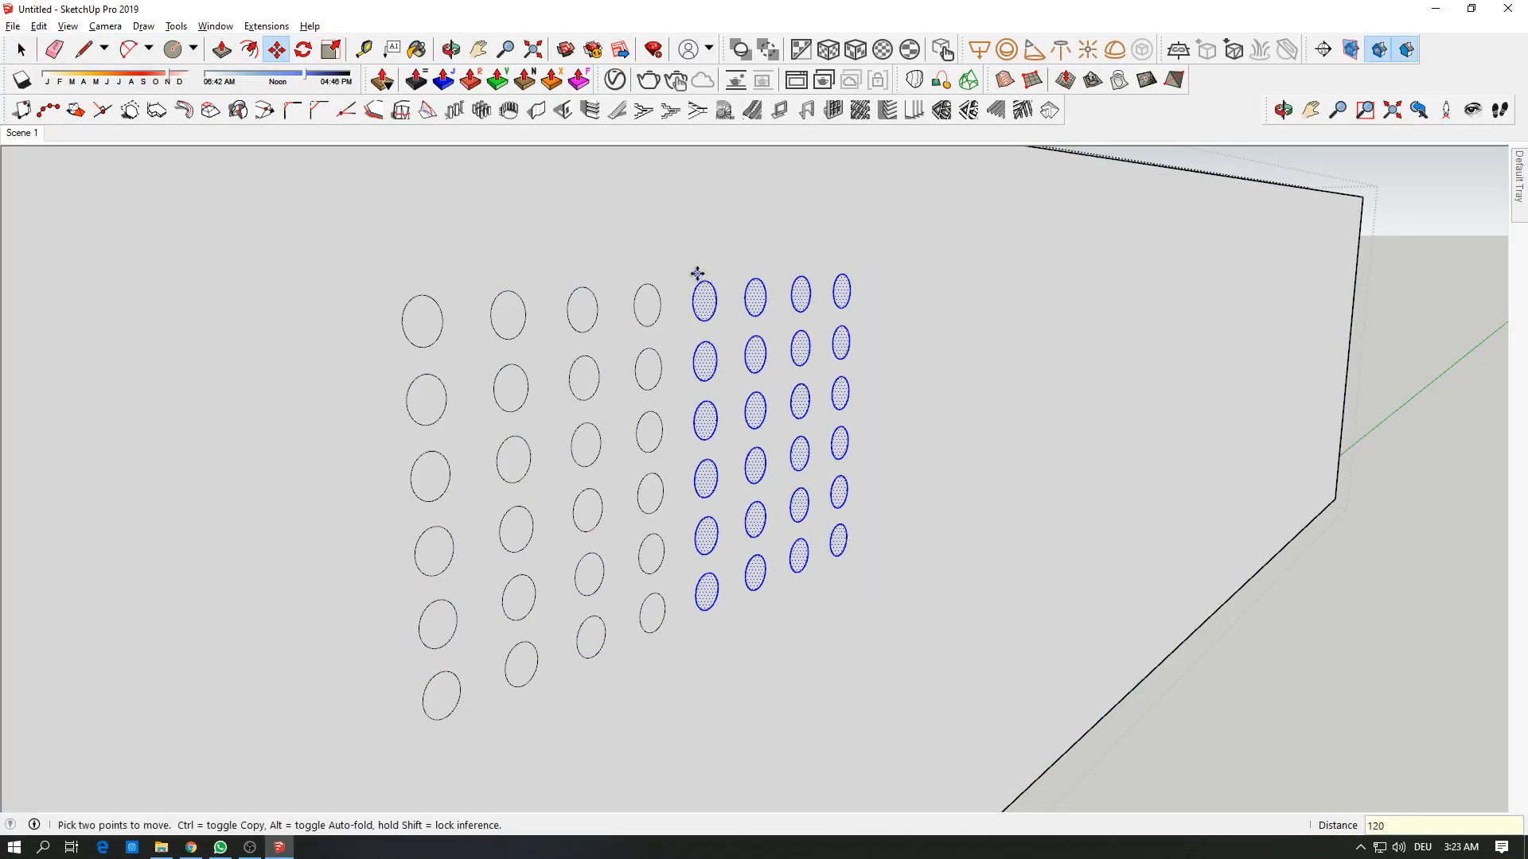
Step: Repeat the copied block of circles as an array along the wall
middle_drag(697, 273, 296, 236)
text(*)
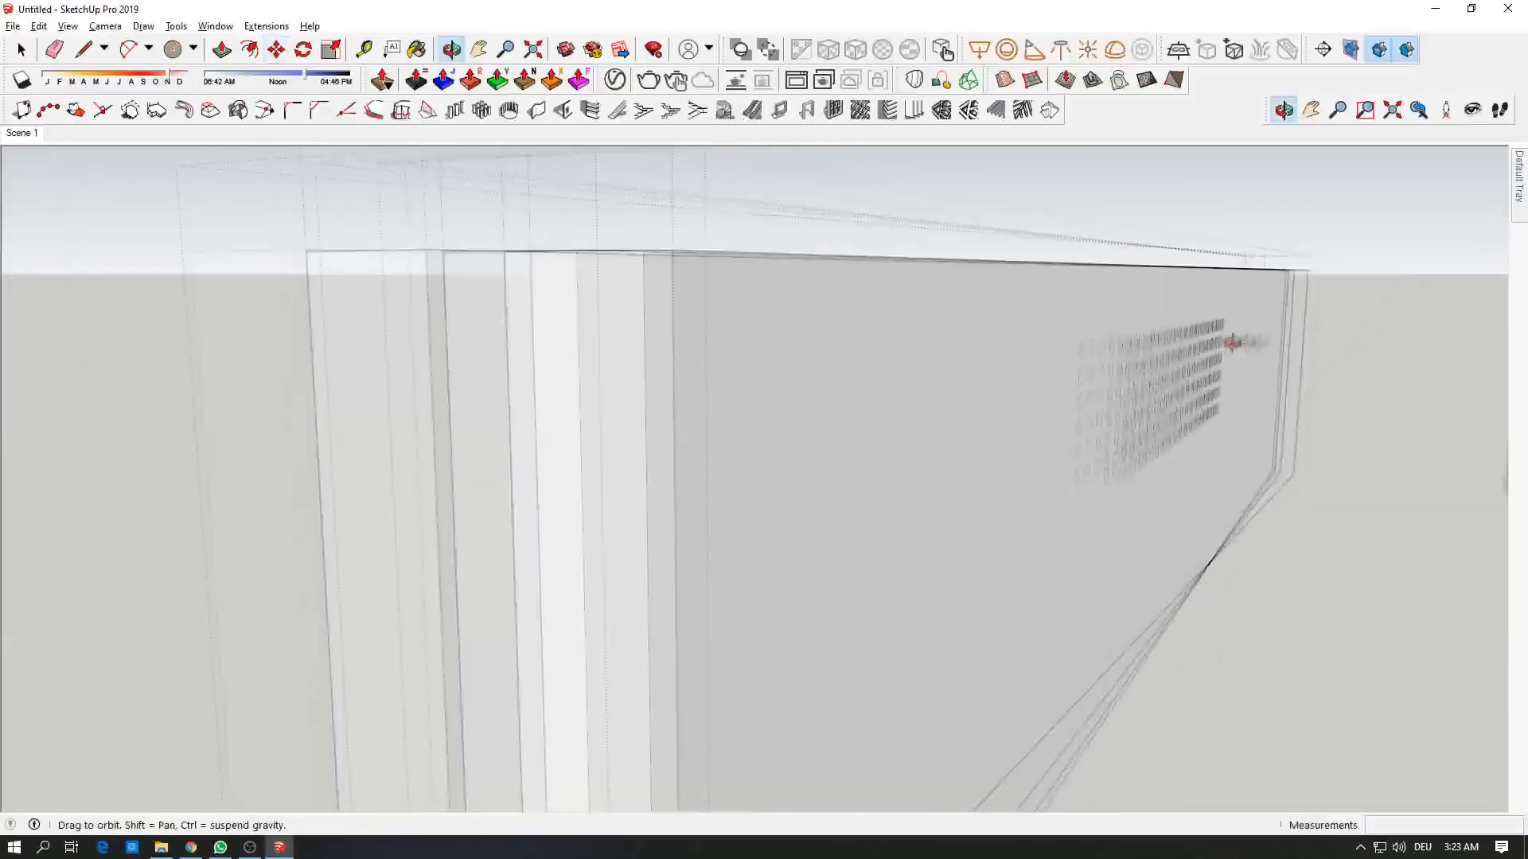
mouse_move(1518, 175)
click(1420, 450)
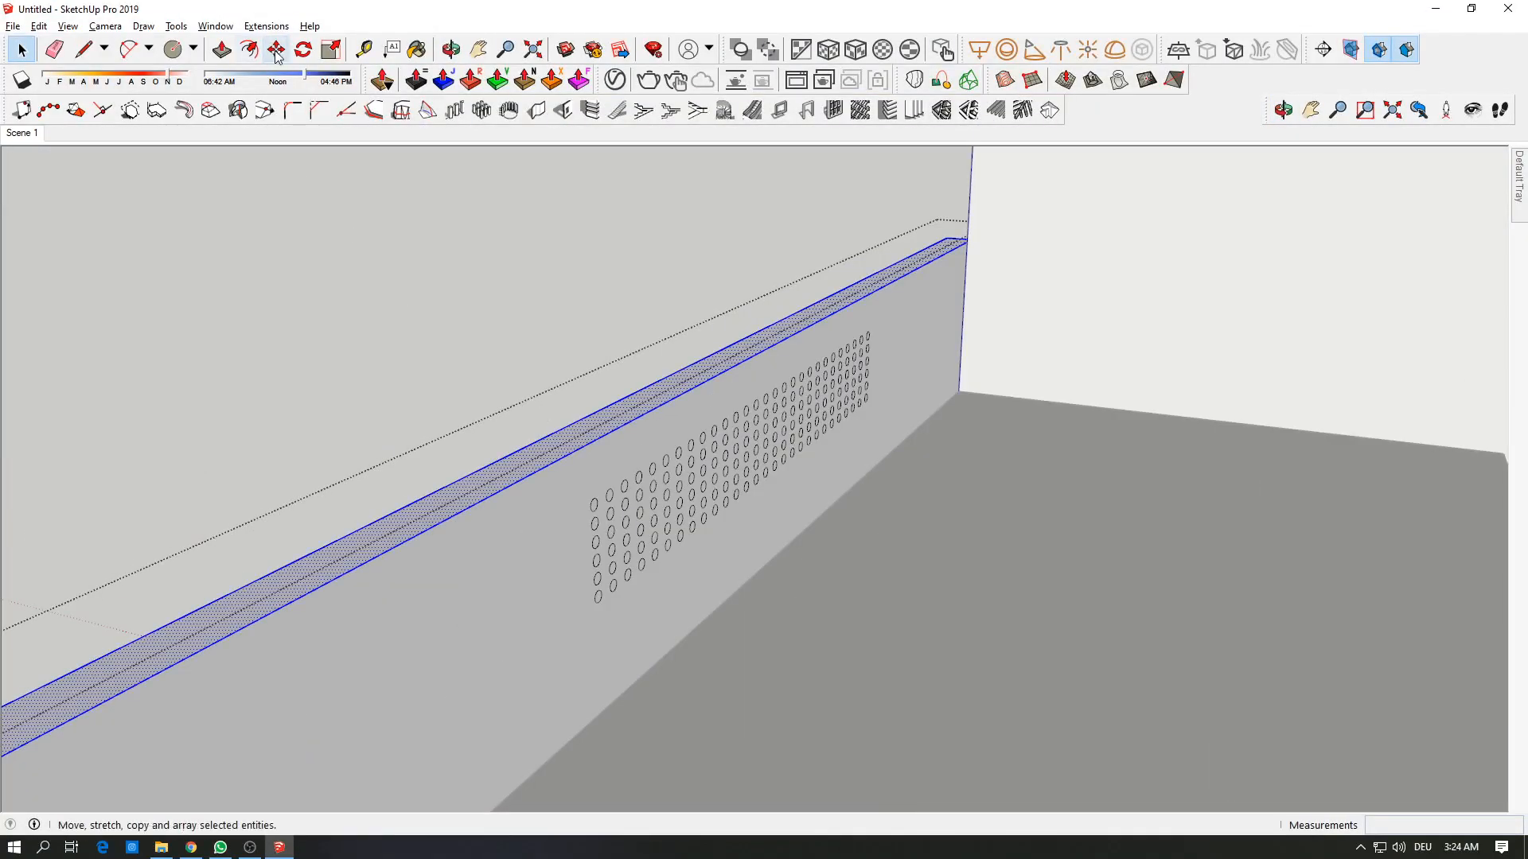
Step: Cut the first column of circles 50 cm through the wall with Push/Pull
key(p)
scroll(607, 467, up, 5)
click(431, 269)
middle_drag(431, 268, 427, 409)
scroll(427, 409, down, 8)
scroll(535, 307, up, 5)
double_click(476, 323)
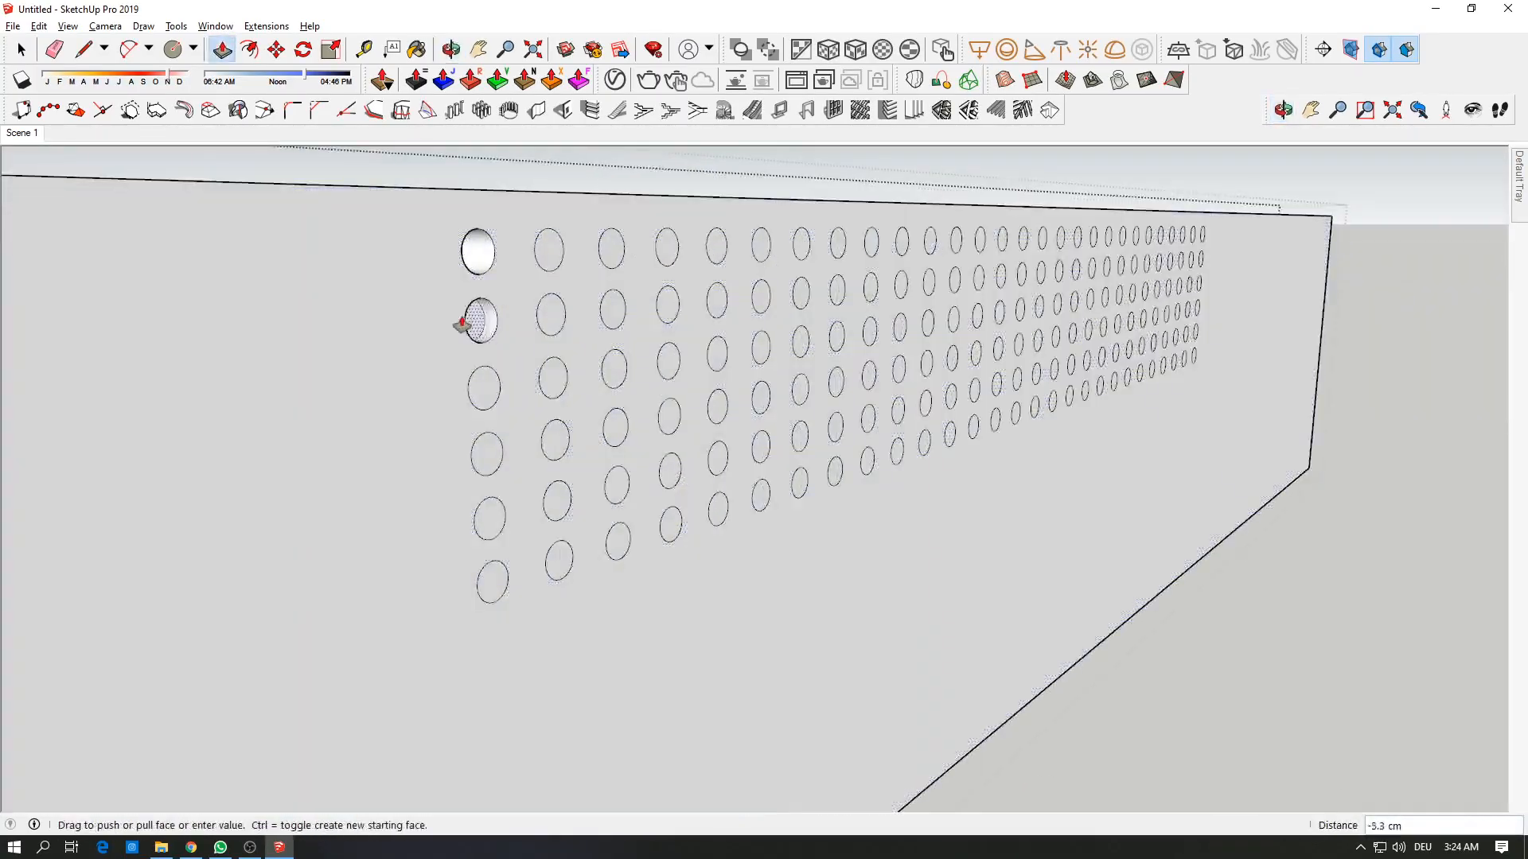
double_click(483, 392)
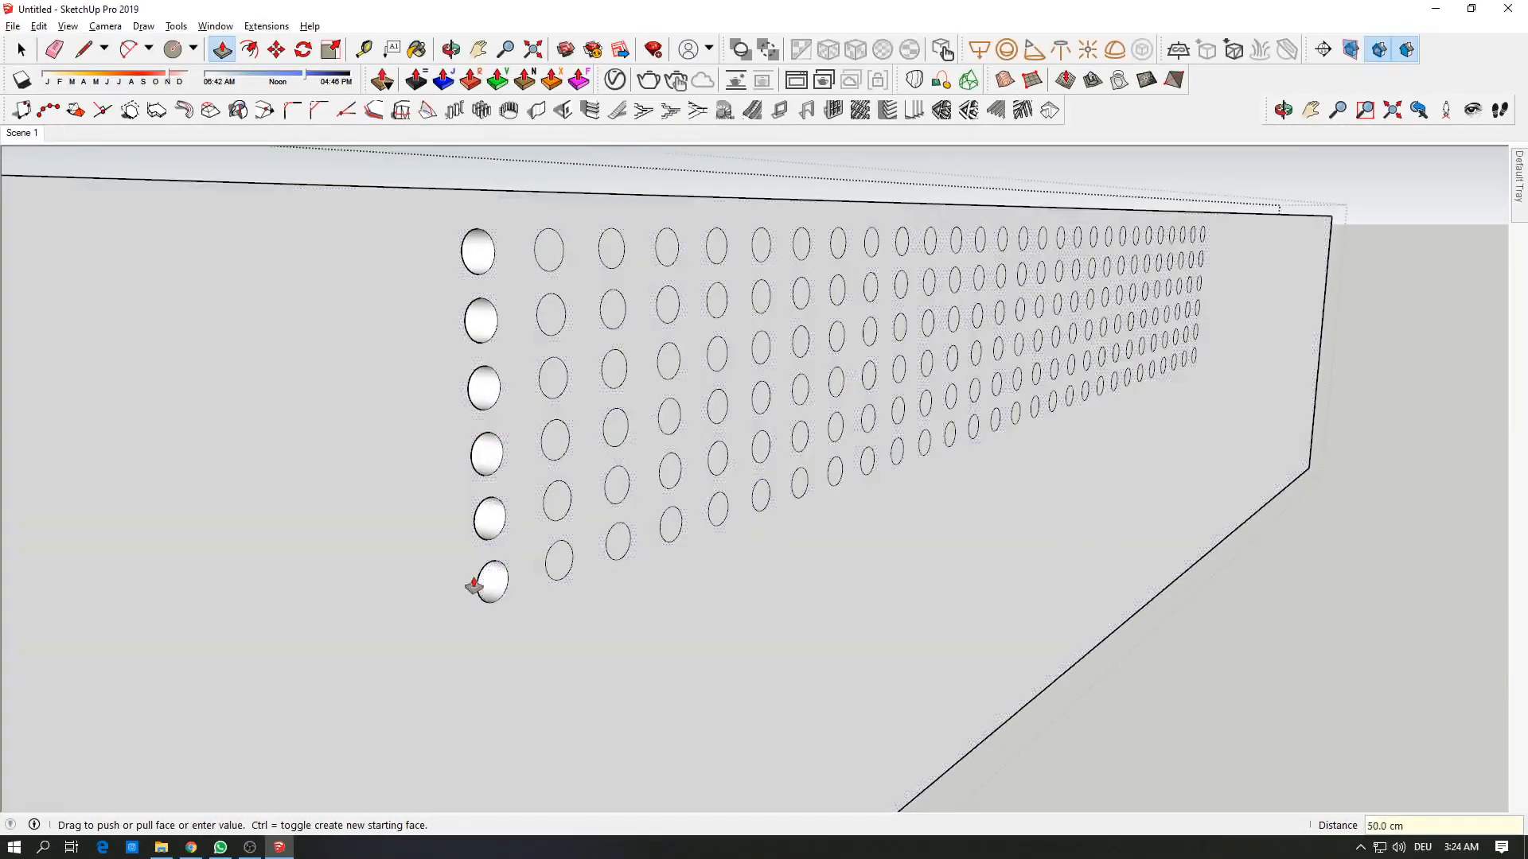
Step: Cut the second and third columns of circles through the wall by the same 50 cm
double_click(548, 252)
double_click(549, 315)
double_click(552, 379)
click(553, 437)
double_click(614, 257)
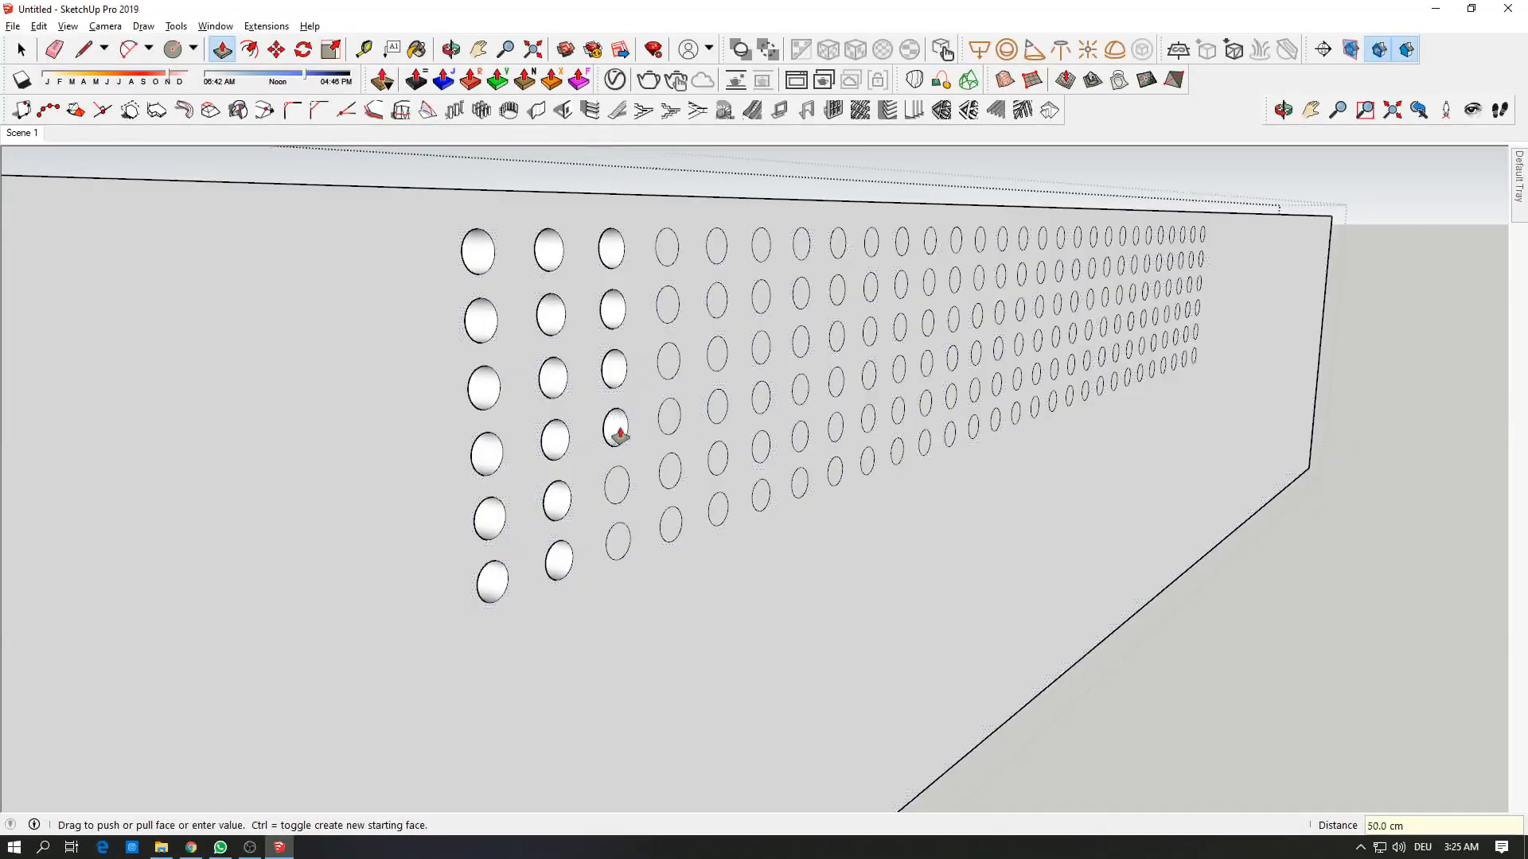
click(618, 541)
Step: Cut the fourth, fifth and sixth columns of circles 50 cm through the wall
double_click(667, 249)
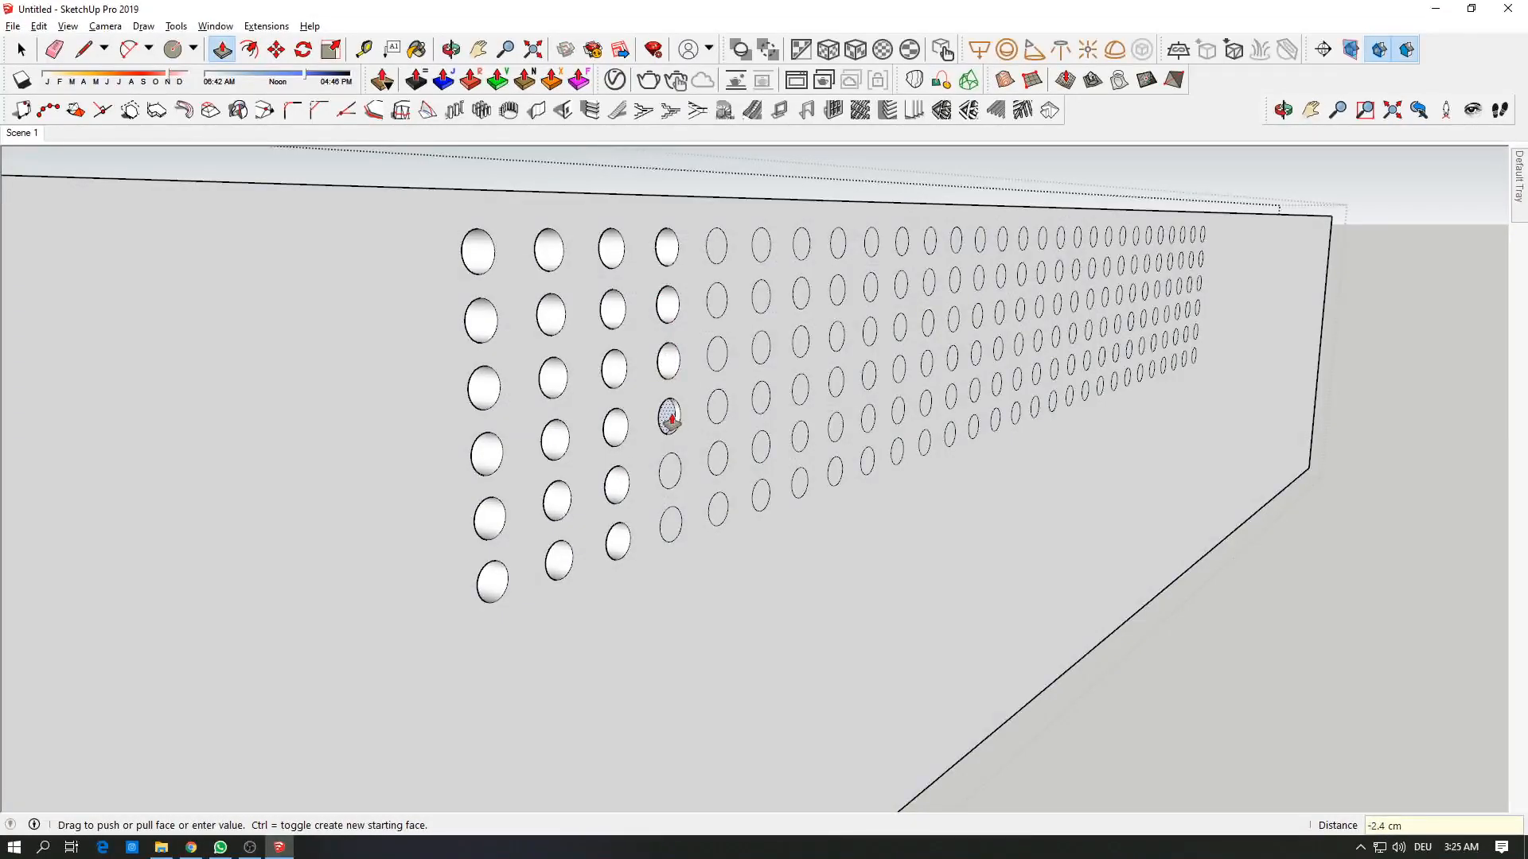
double_click(670, 527)
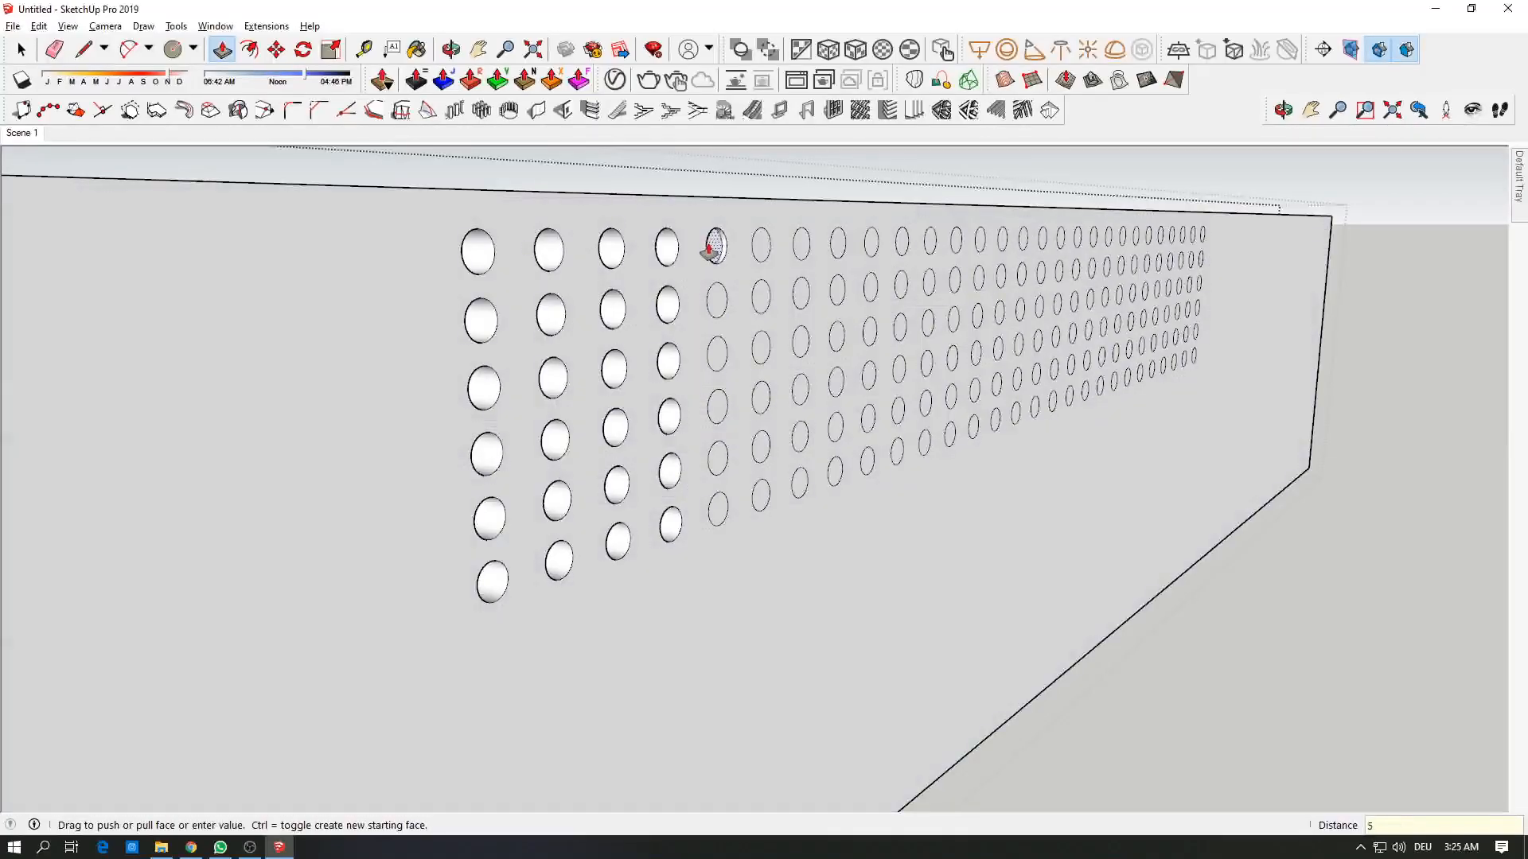
double_click(711, 357)
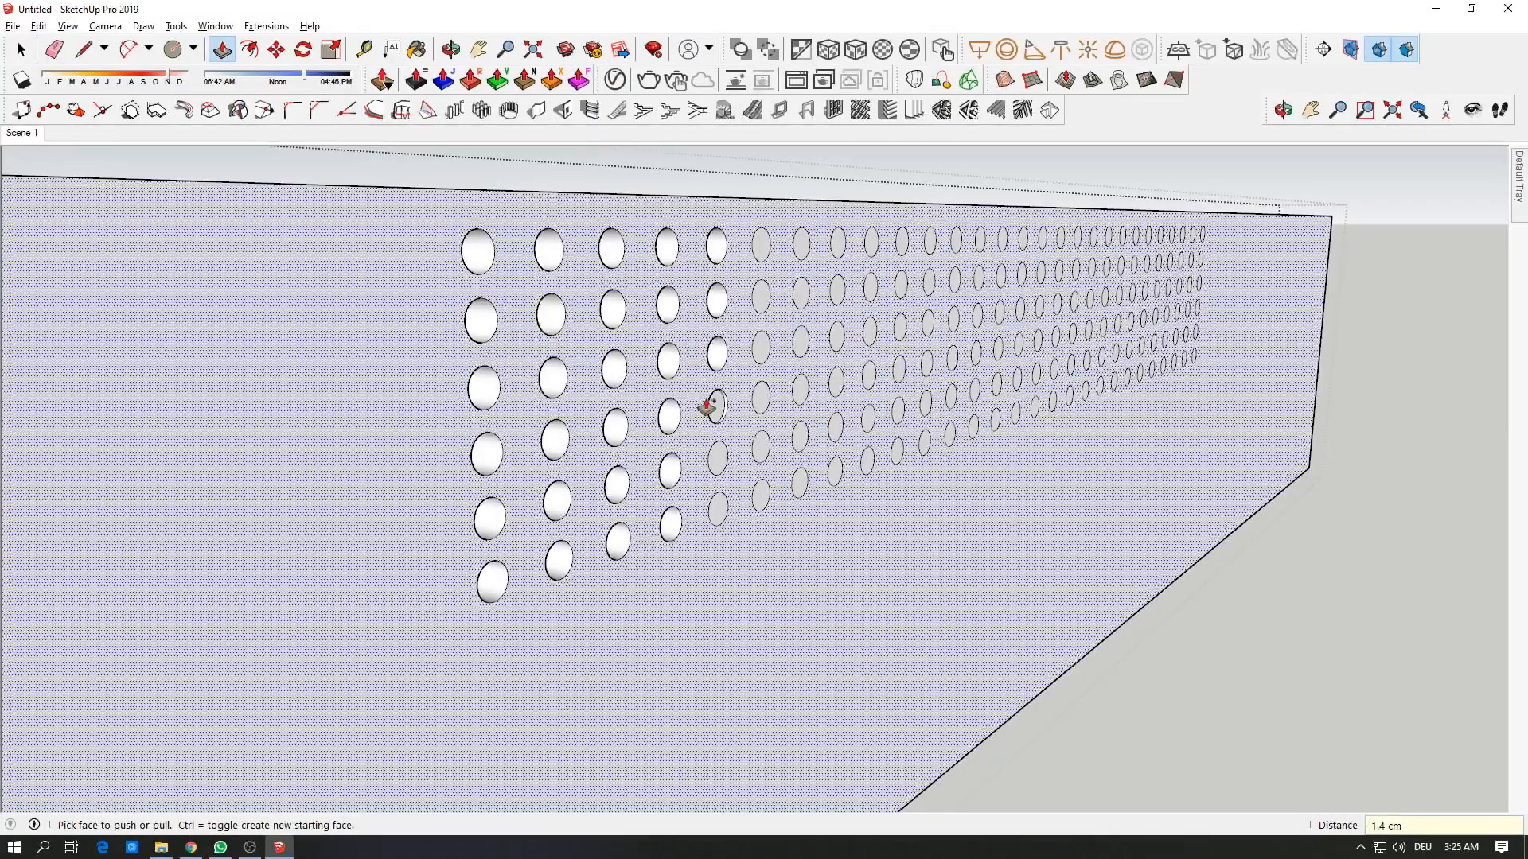
double_click(721, 457)
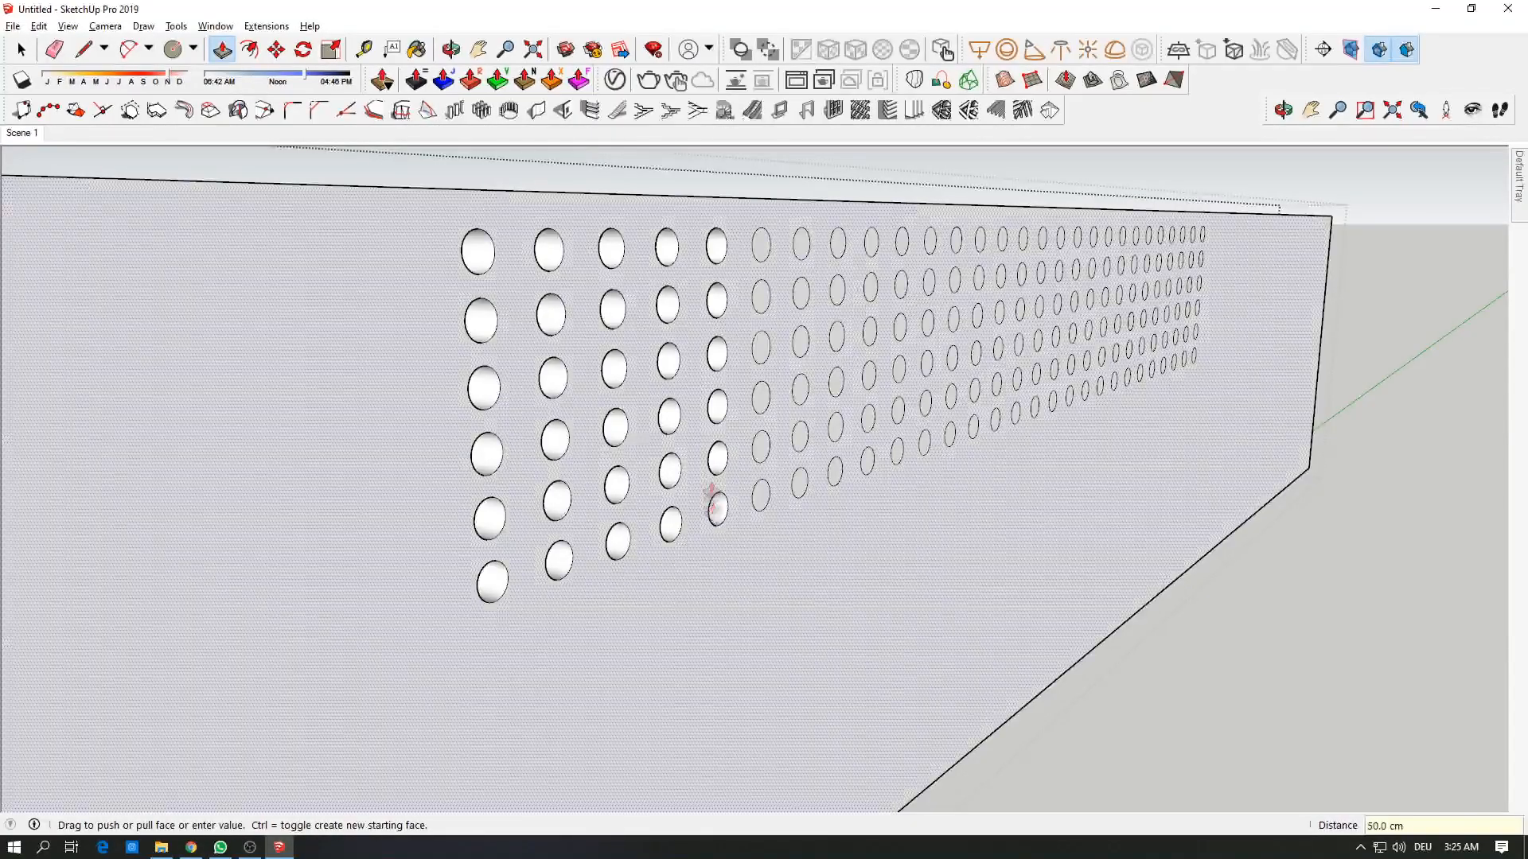
double_click(756, 251)
double_click(757, 297)
double_click(756, 346)
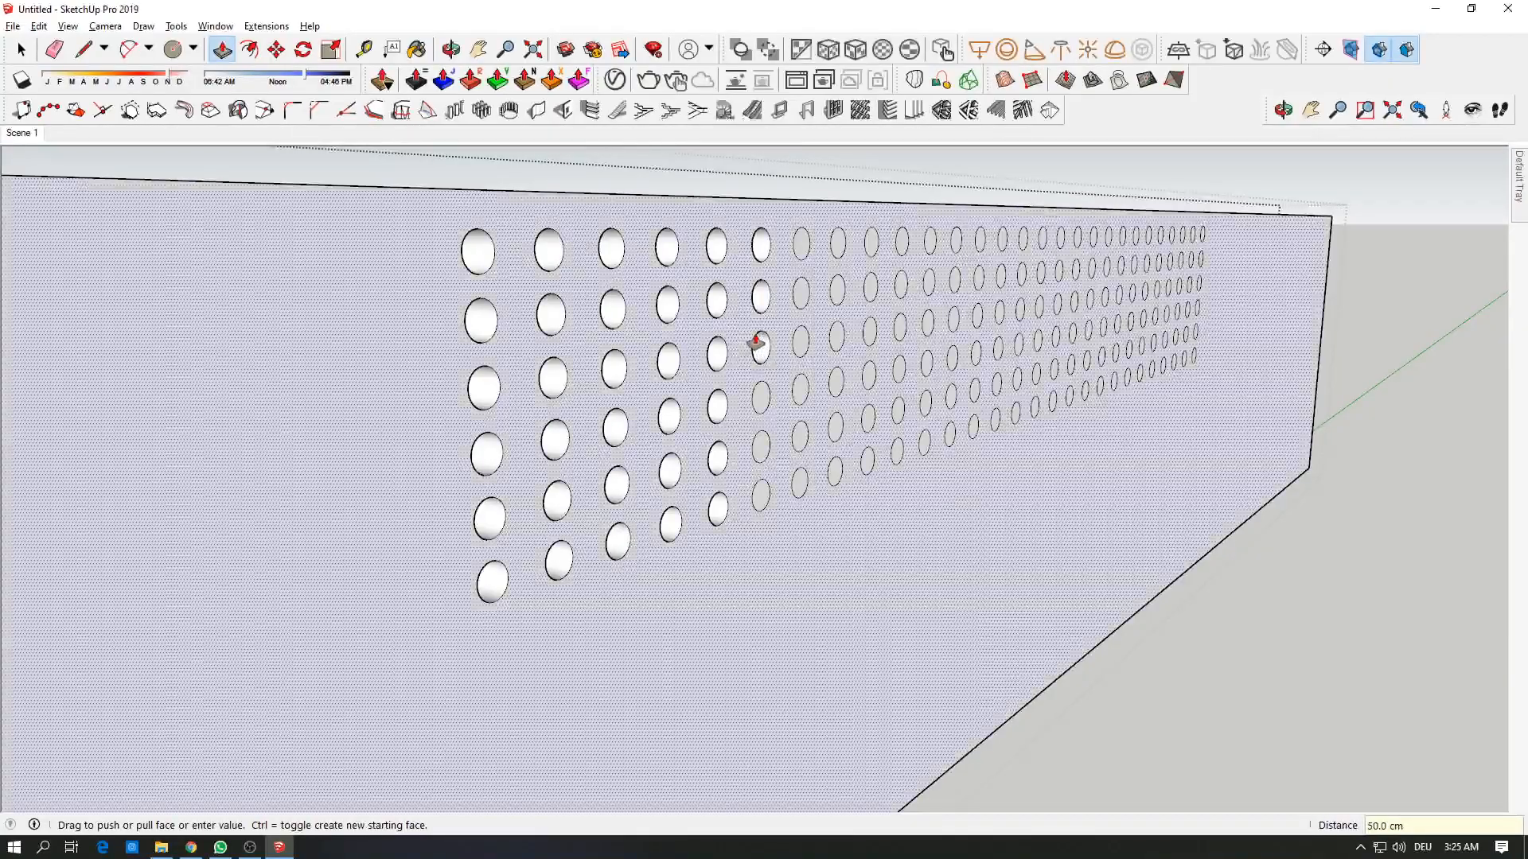
double_click(756, 501)
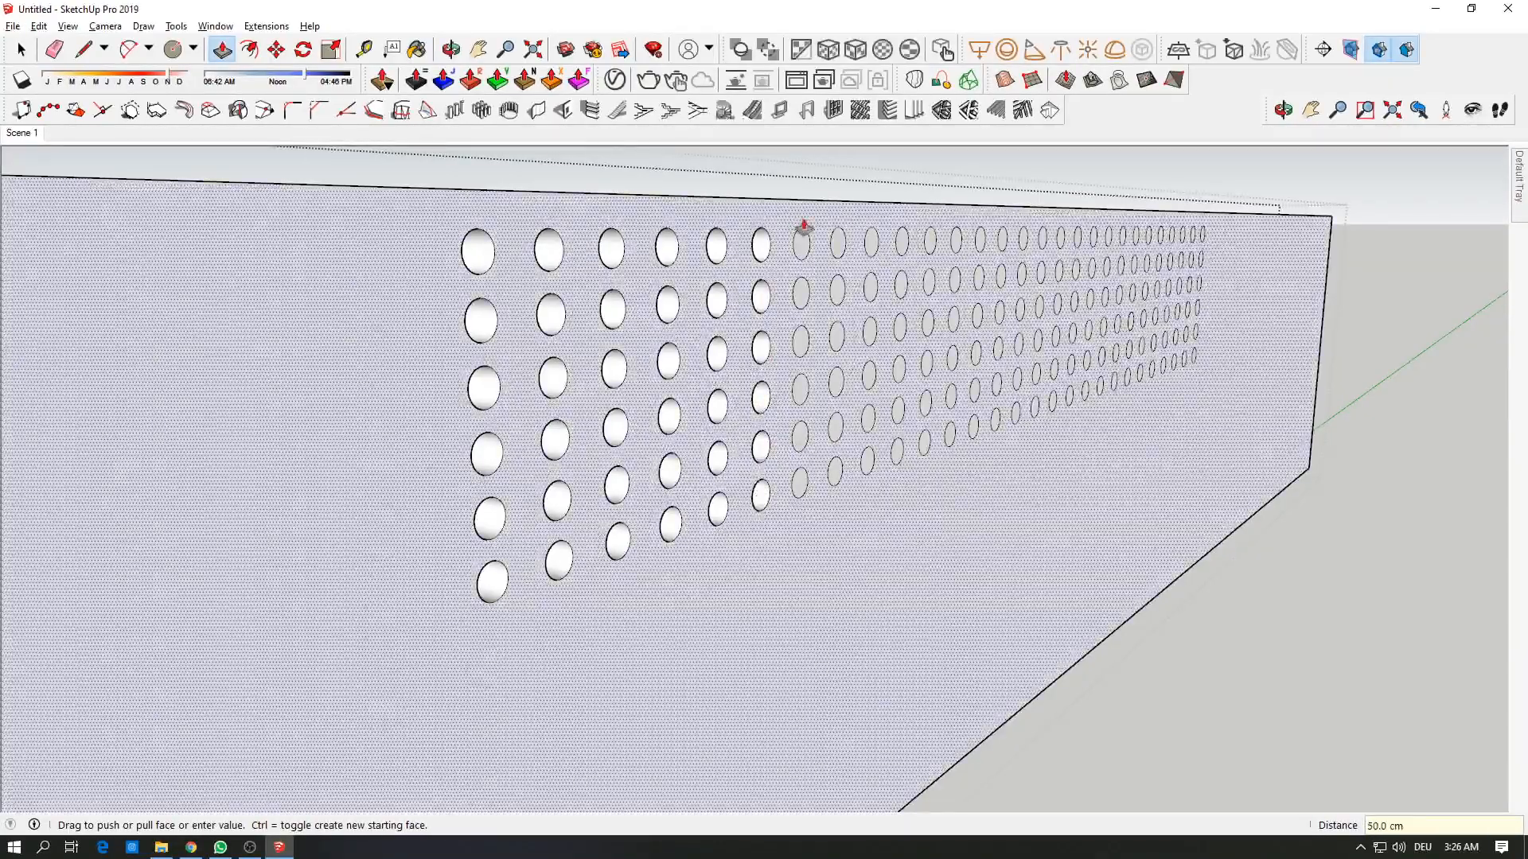
Step: Cut the seventh and eighth columns of circles 50 cm through the wall with Push/Pull
scroll(778, 218, up, 2)
middle_drag(778, 219, 636, 215)
double_click(864, 261)
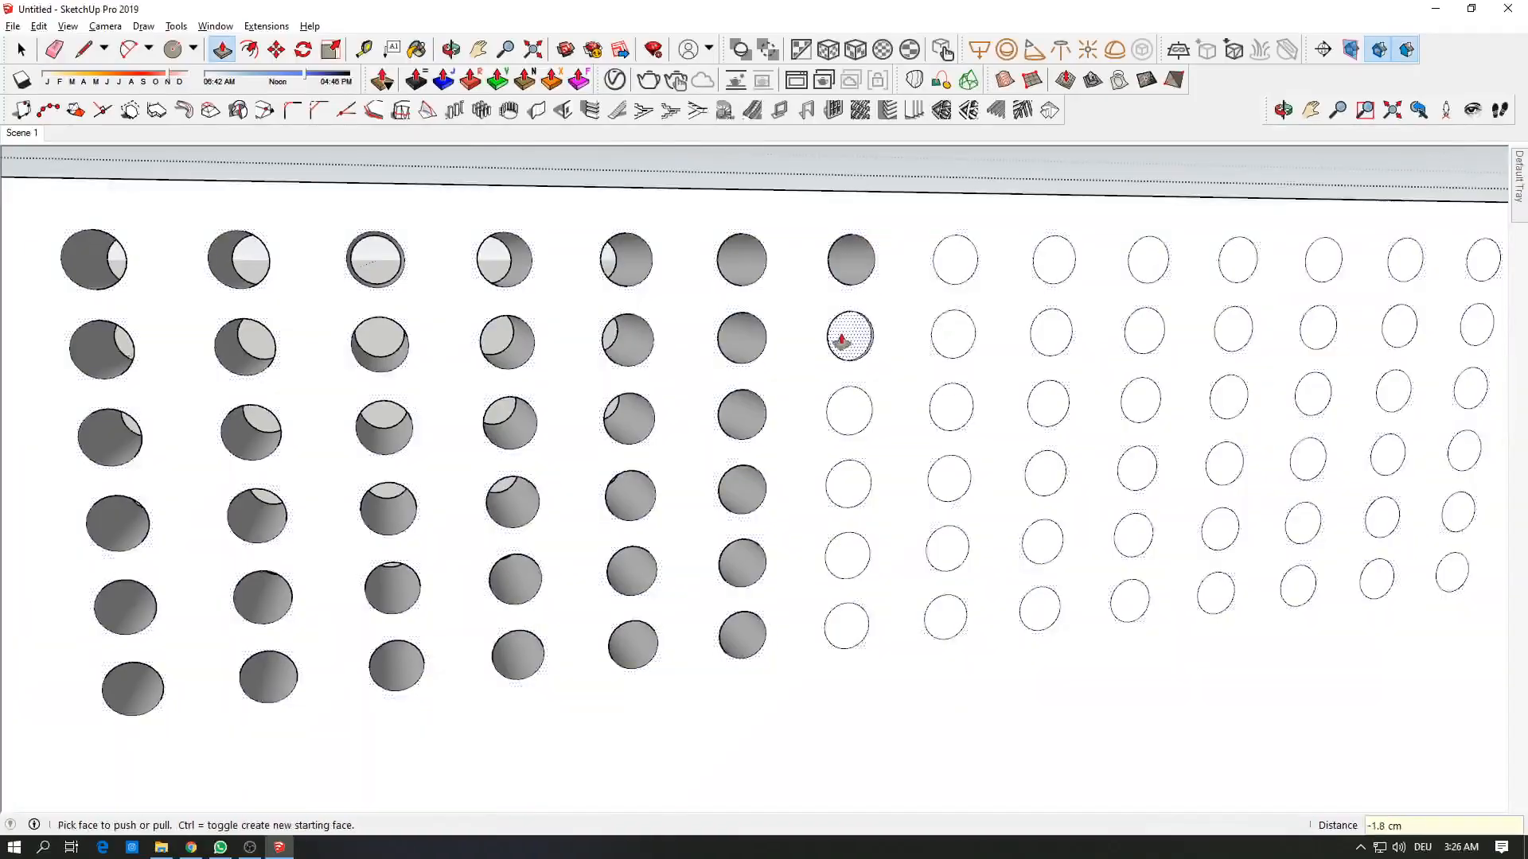
double_click(845, 337)
double_click(849, 412)
double_click(847, 485)
double_click(845, 554)
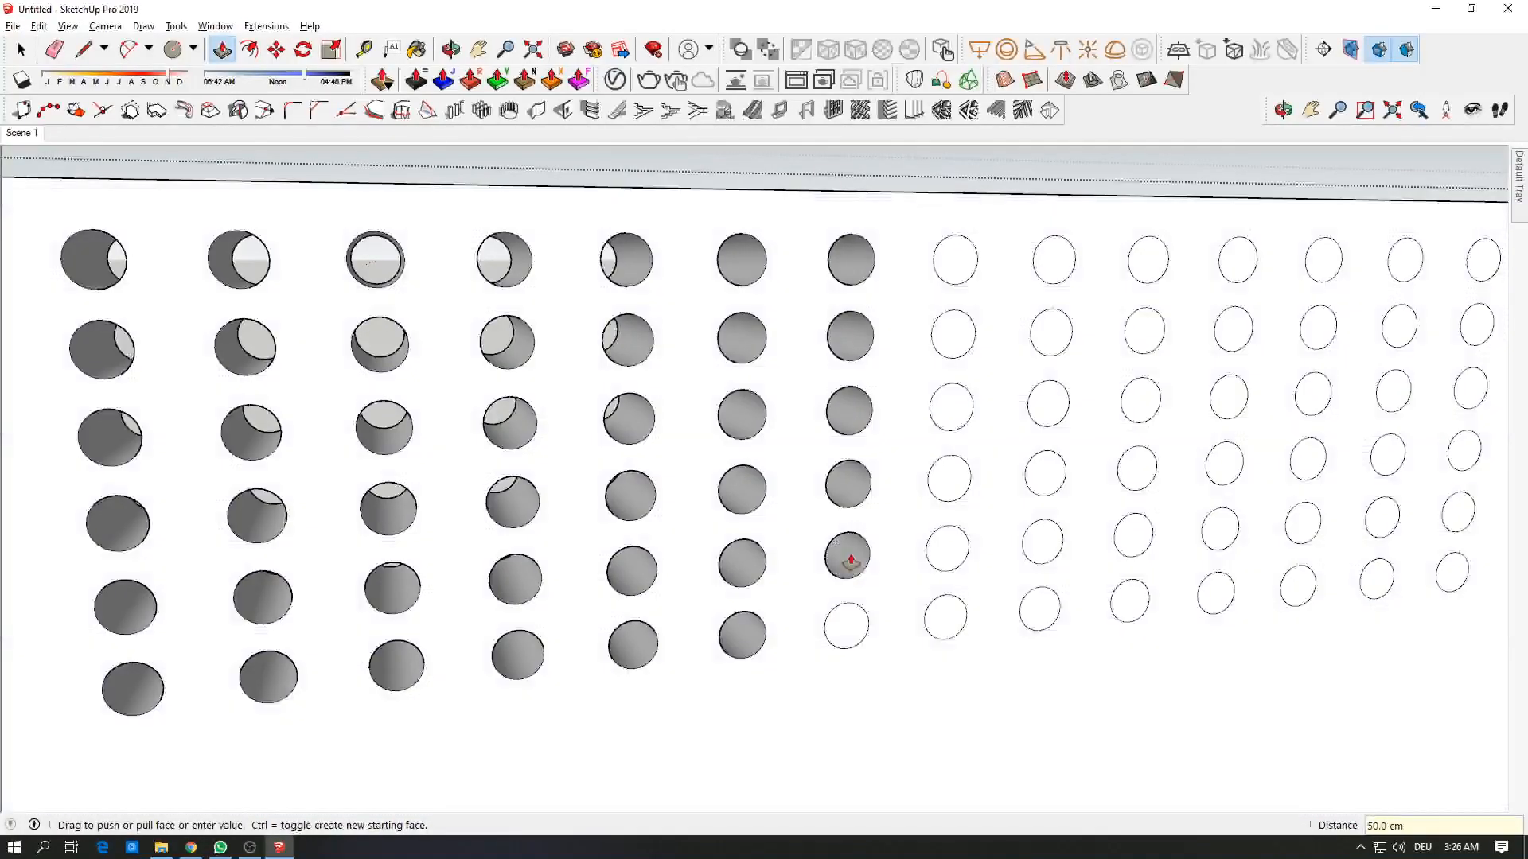
double_click(841, 624)
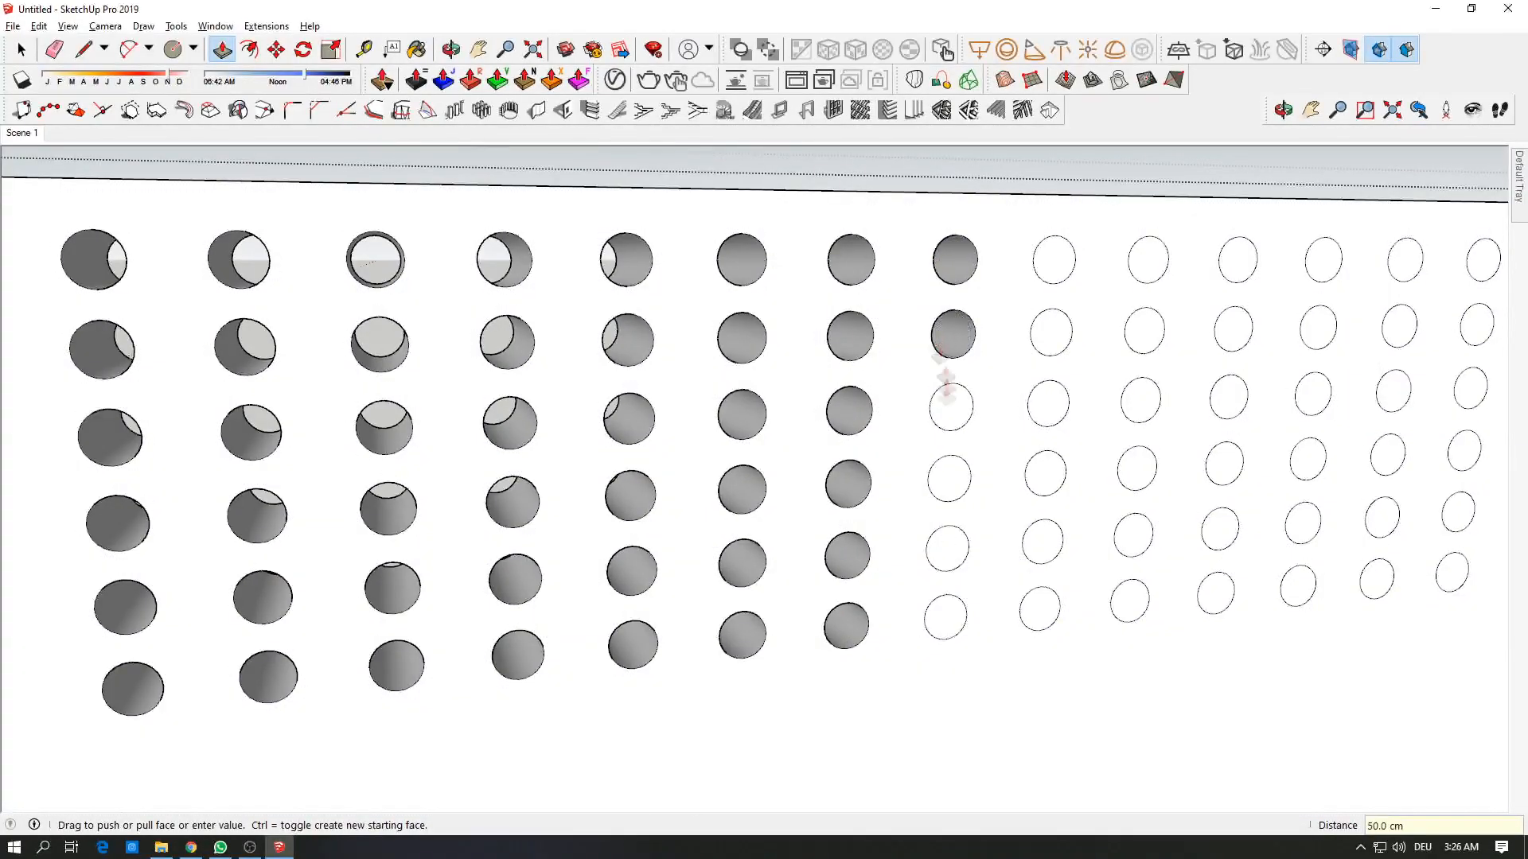
double_click(946, 610)
Step: Cut the next columns of circles beyond the eighth 50 cm through the wall
middle_drag(943, 227, 486, 232)
double_click(754, 269)
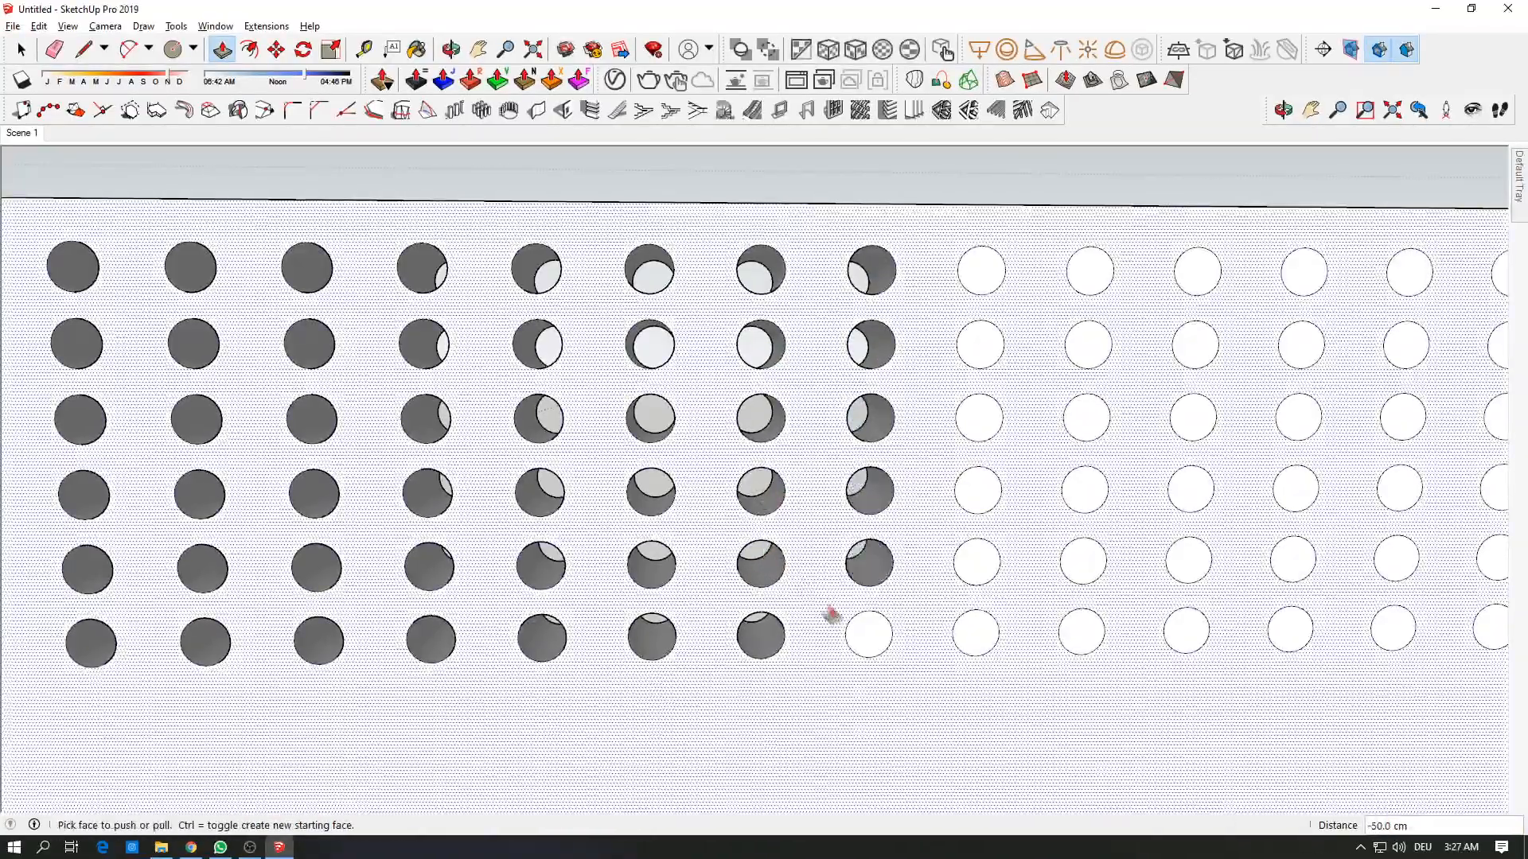
double_click(869, 635)
scroll(1034, 410, up, 1)
middle_drag(969, 338, 1026, 350)
shift+middle_drag(1026, 350, 774, 395)
click(721, 267)
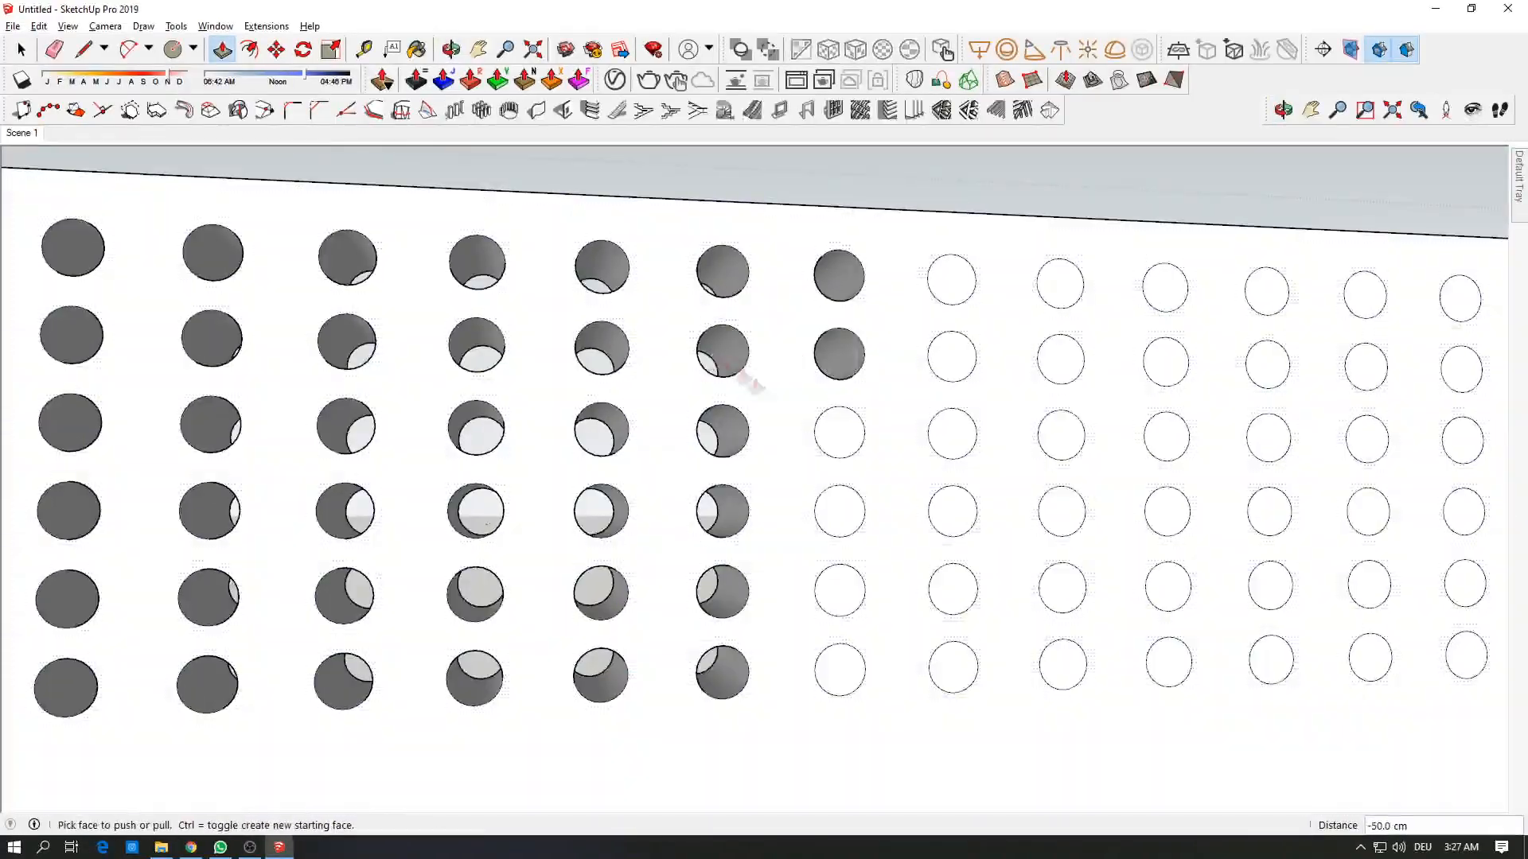
double_click(840, 432)
click(840, 511)
click(715, 662)
Step: Continue along the wall, pushing all six circles of the following columns through by the same 50 cm
middle_drag(860, 354, 947, 302)
shift+middle_drag(947, 303, 671, 320)
scroll(670, 320, up, 1)
double_click(742, 331)
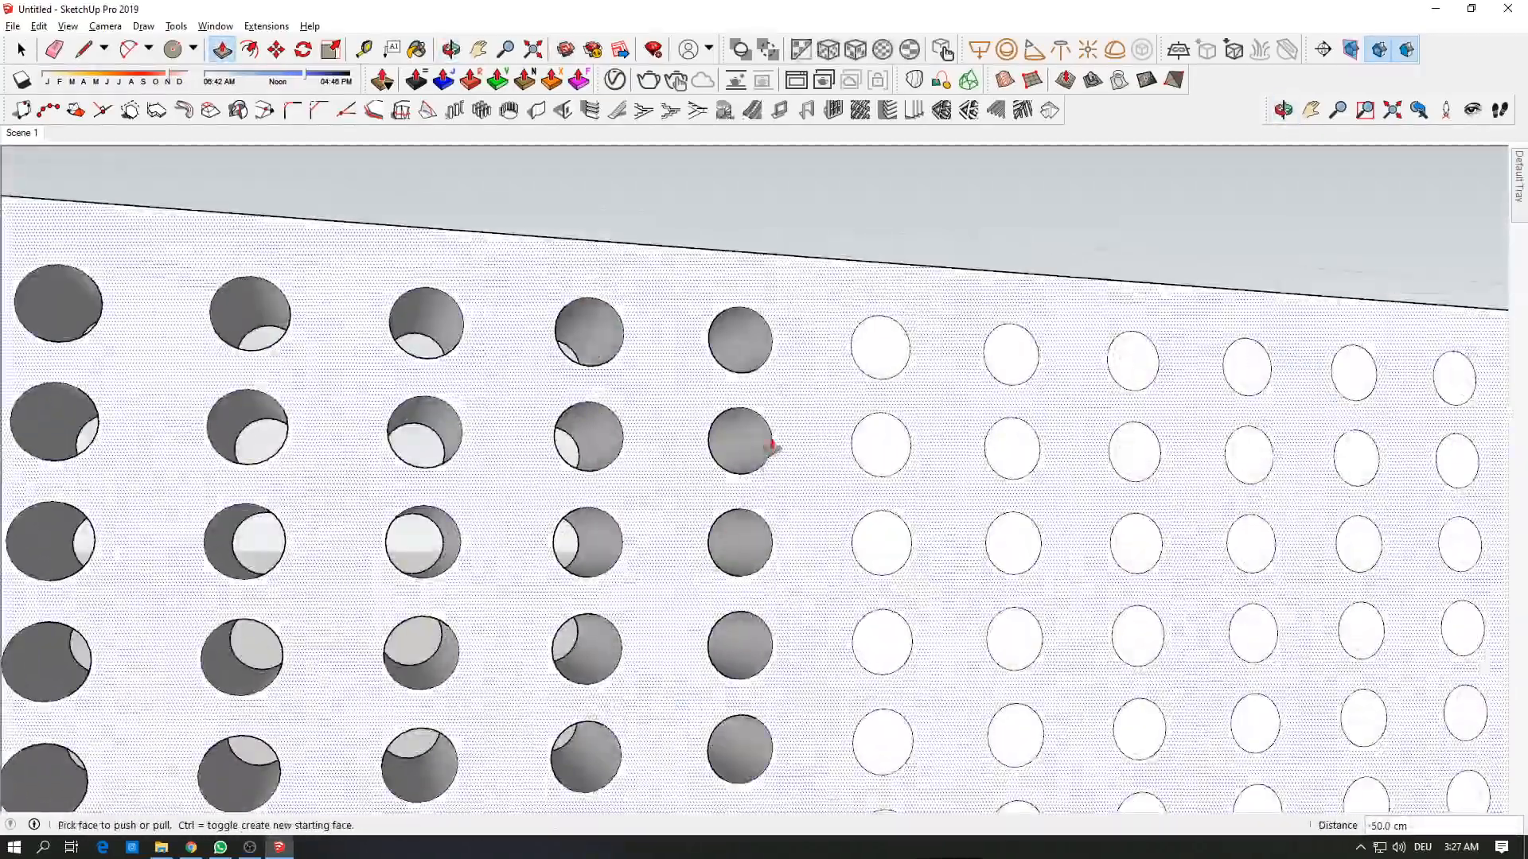
shift+middle_drag(771, 446, 679, 326)
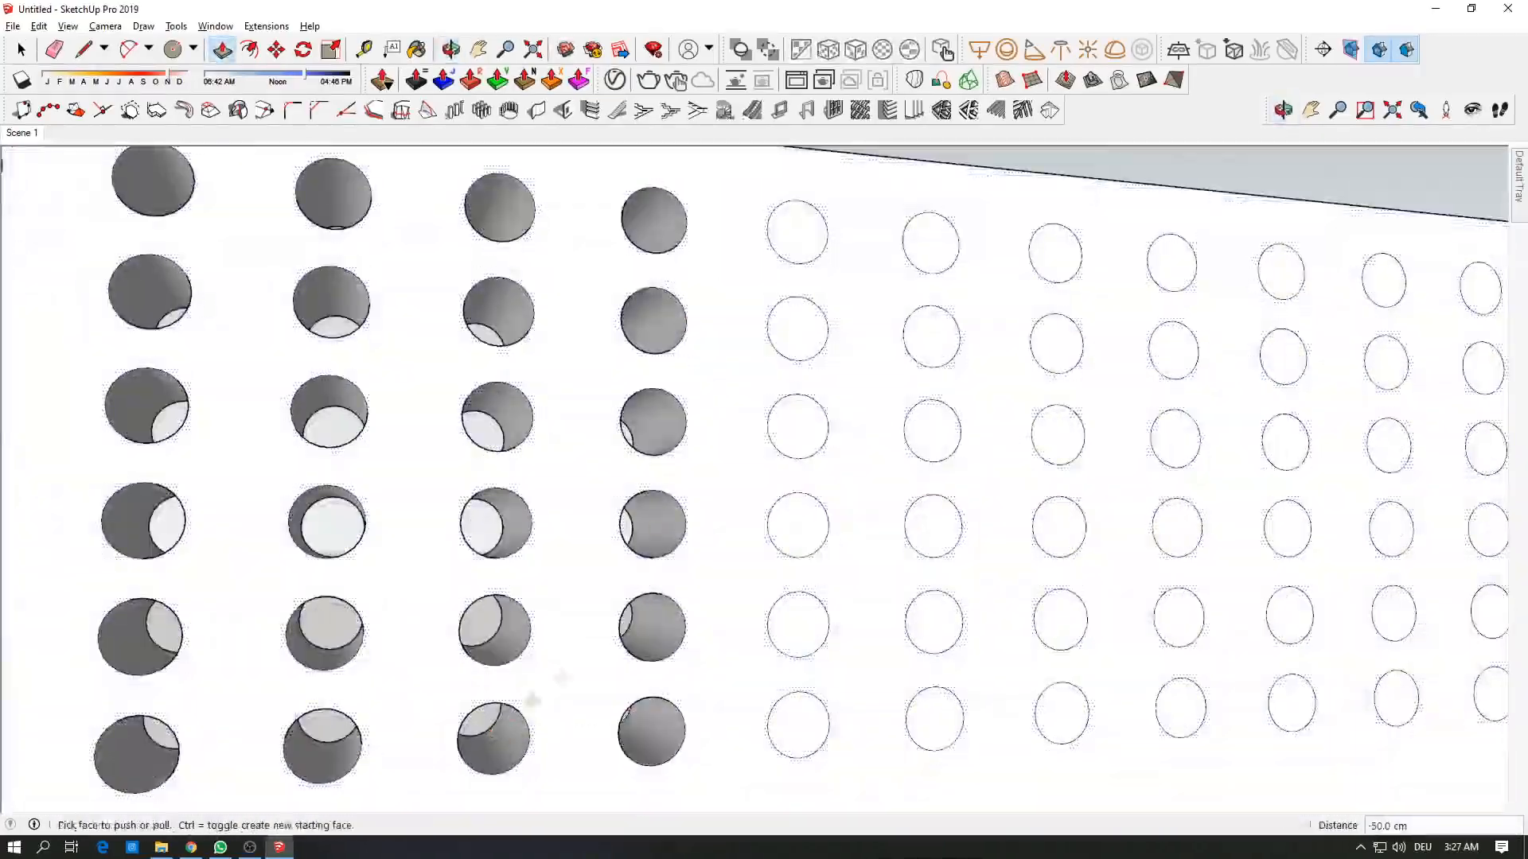
middle_drag(529, 699, 485, 748)
double_click(802, 229)
click(796, 323)
click(654, 321)
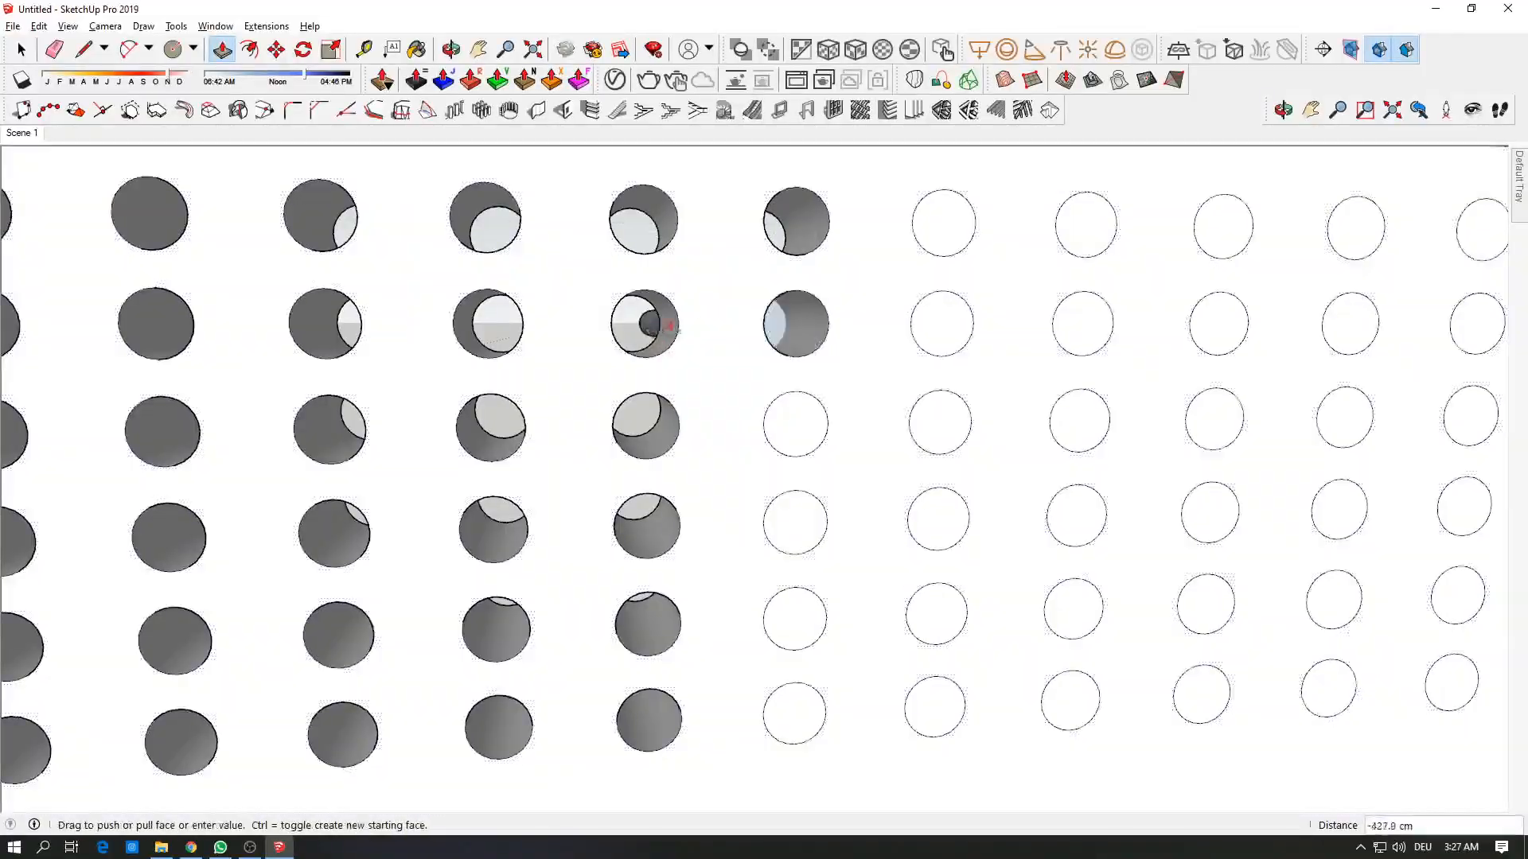
mouse_move(647, 520)
middle_down()
mouse_move(647, 498)
mouse_move(671, 505)
middle_up()
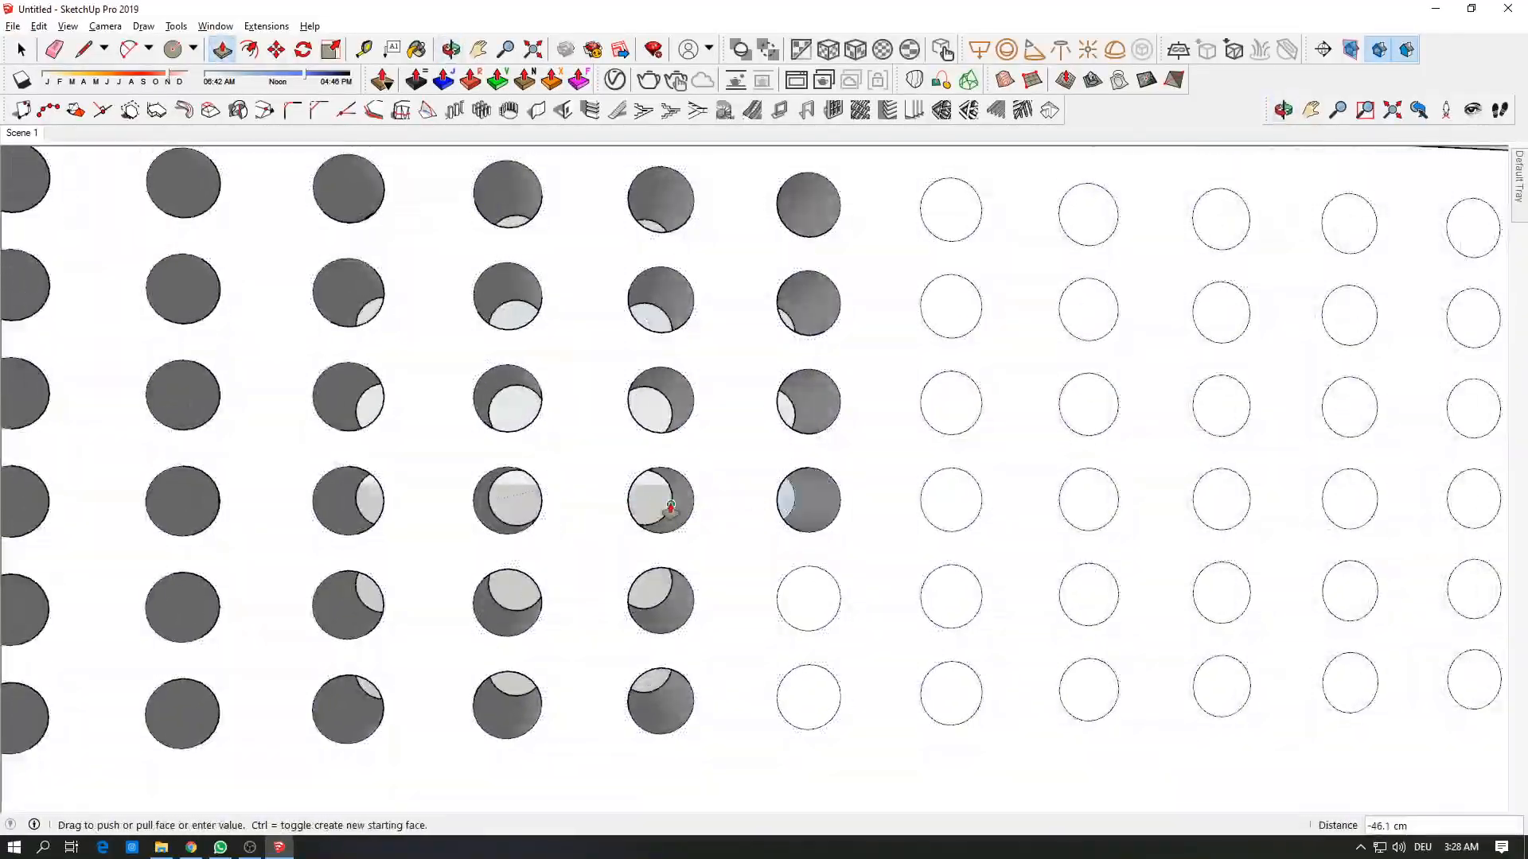
click(668, 599)
double_click(809, 698)
Step: Complete the partly cut column and push the adjoining uncut columns 50 cm through the wall
shift+middle_drag(923, 237, 723, 293)
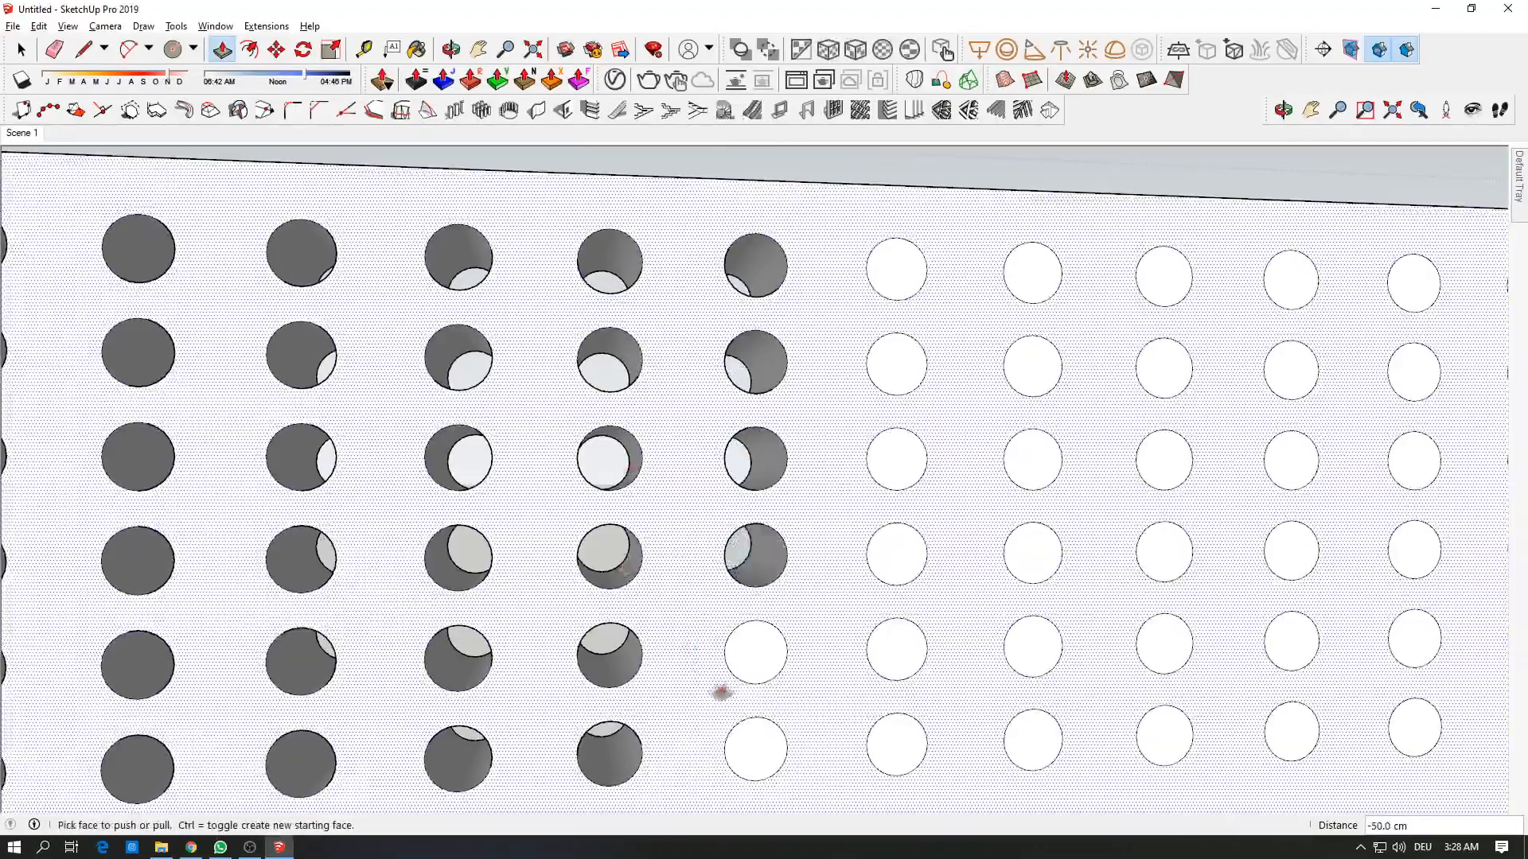
double_click(752, 661)
click(744, 736)
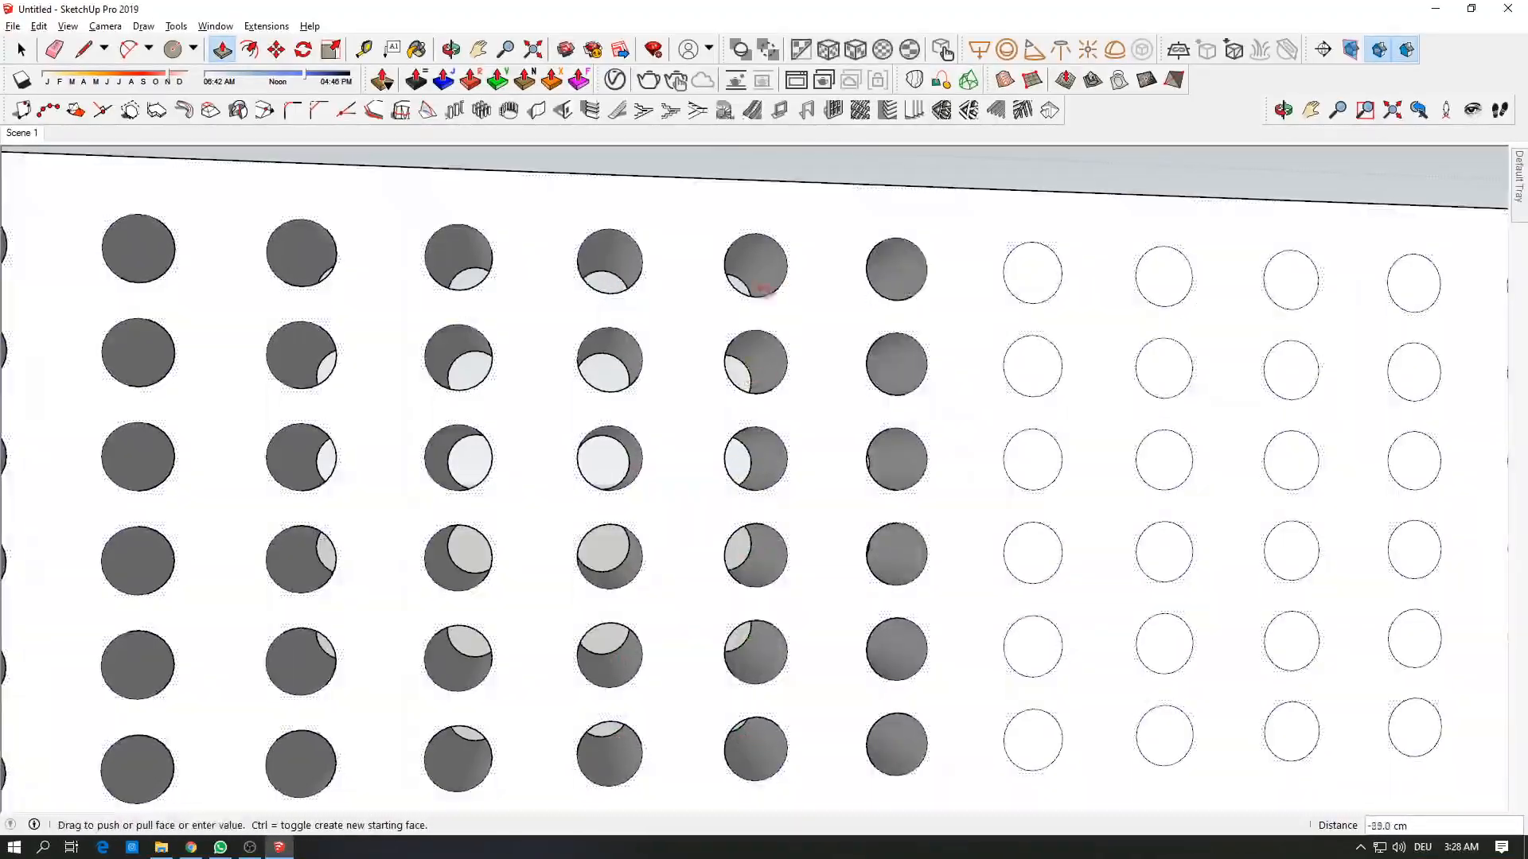
click(763, 288)
scroll(801, 556, down, 6)
middle_drag(763, 288, 688, 322)
scroll(962, 399, up, 6)
scroll(910, 437, down, 3)
scroll(1225, 451, up, 4)
double_click(806, 317)
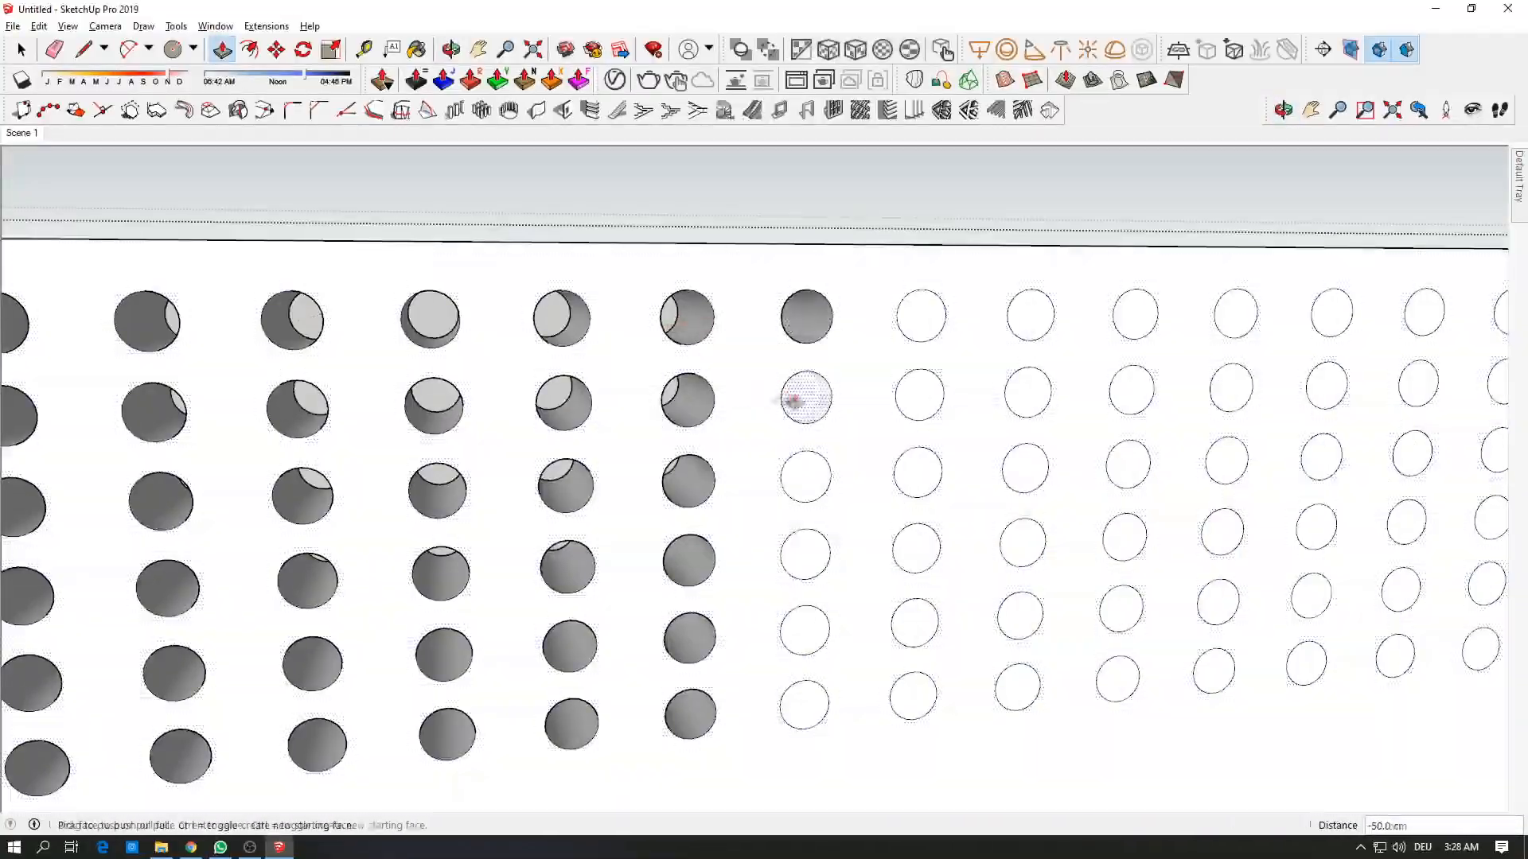
double_click(793, 400)
middle_drag(794, 401, 812, 487)
click(693, 716)
scroll(908, 713, up, 1)
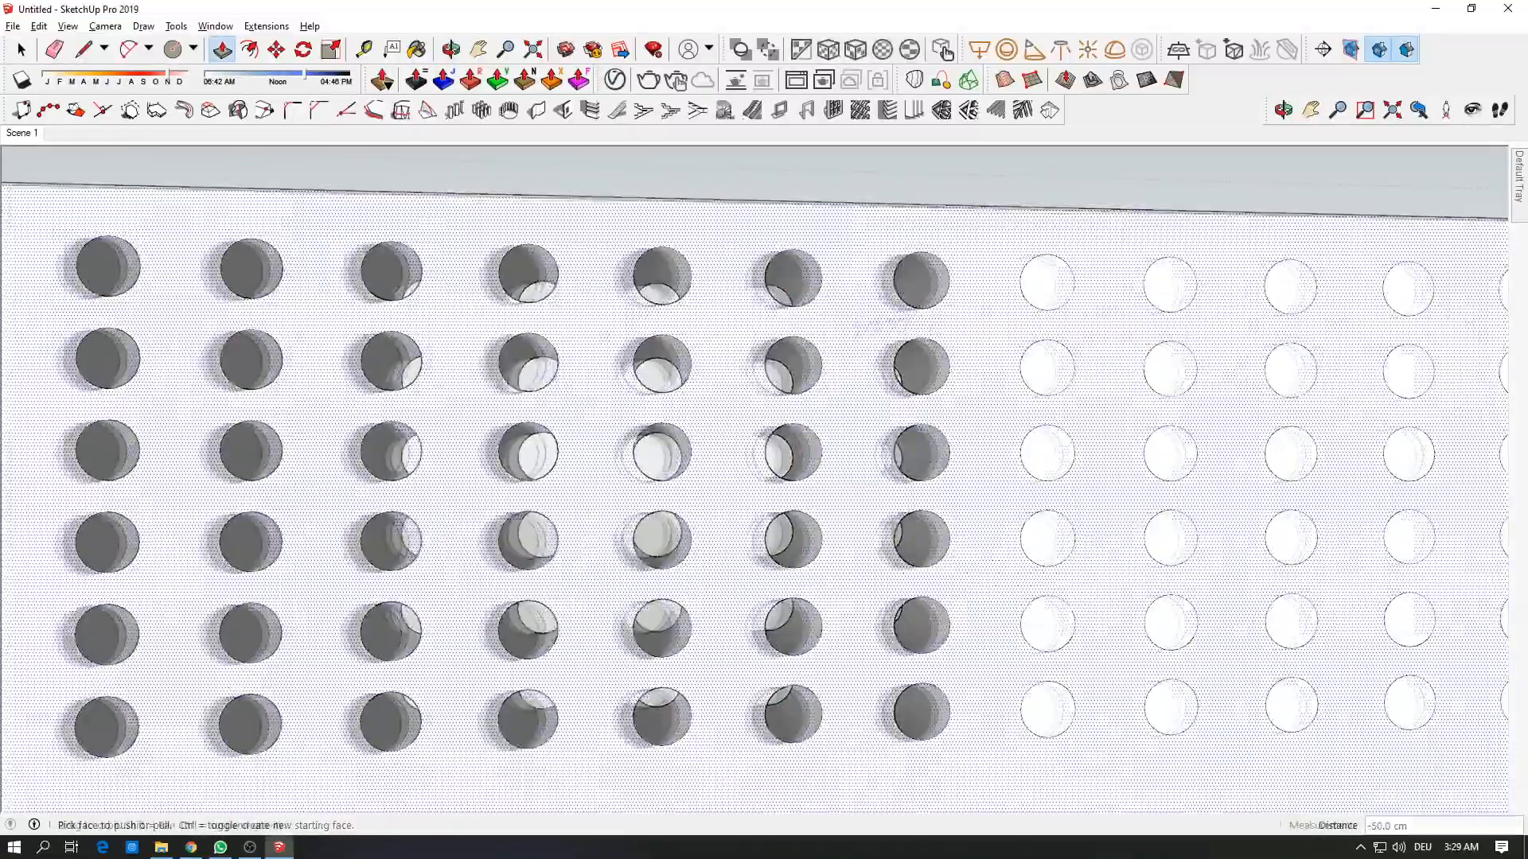
Step: Cut the remaining columns before the last seven 50 cm through the wall
middle_drag(876, 325, 712, 376)
click(712, 377)
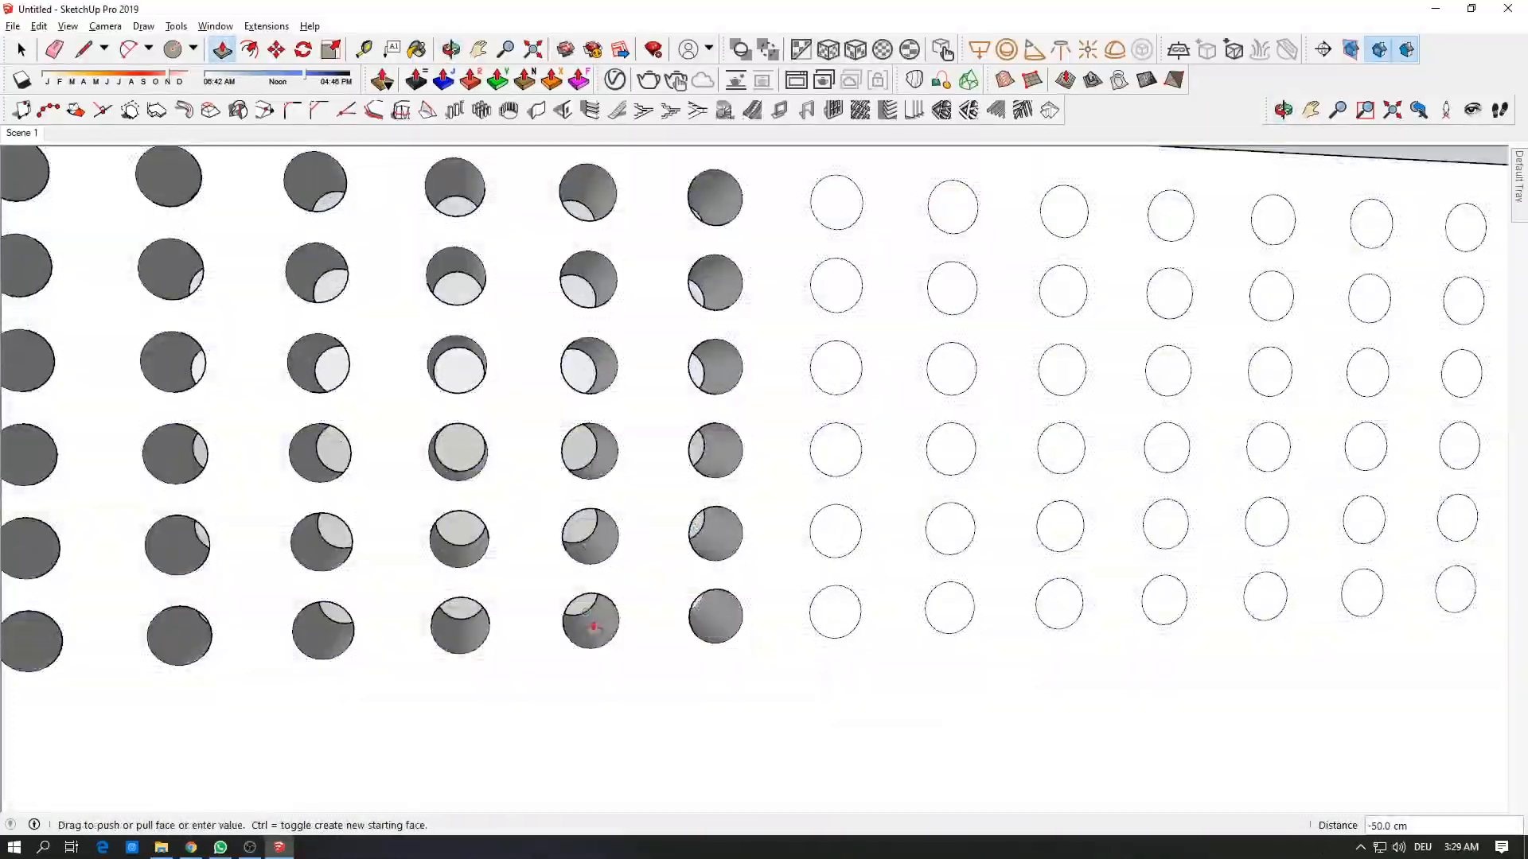
middle_drag(820, 239, 654, 312)
click(654, 312)
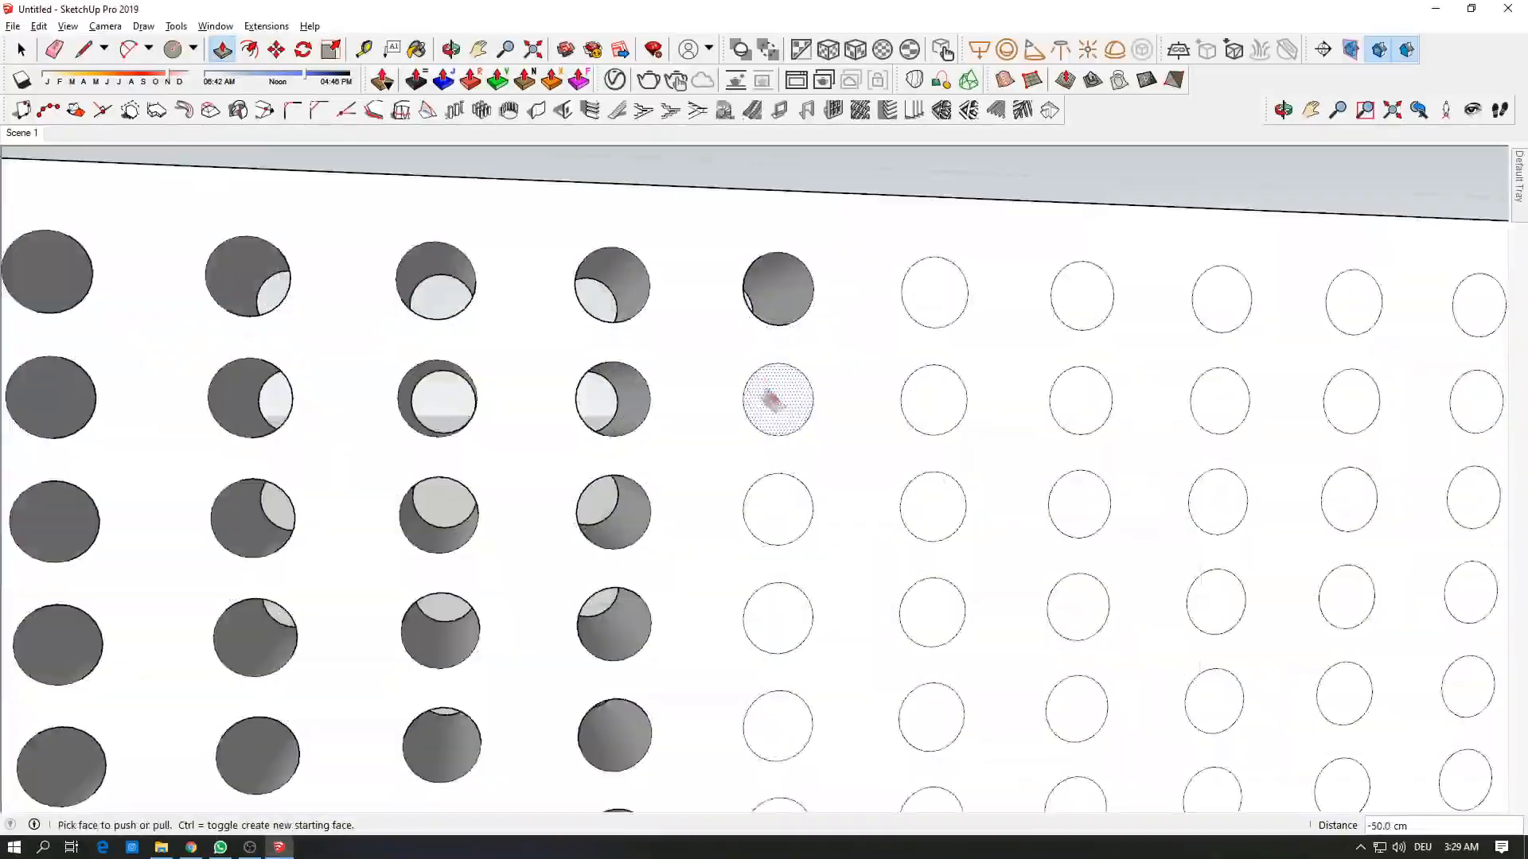
shift+middle_drag(772, 400, 697, 338)
double_click(697, 338)
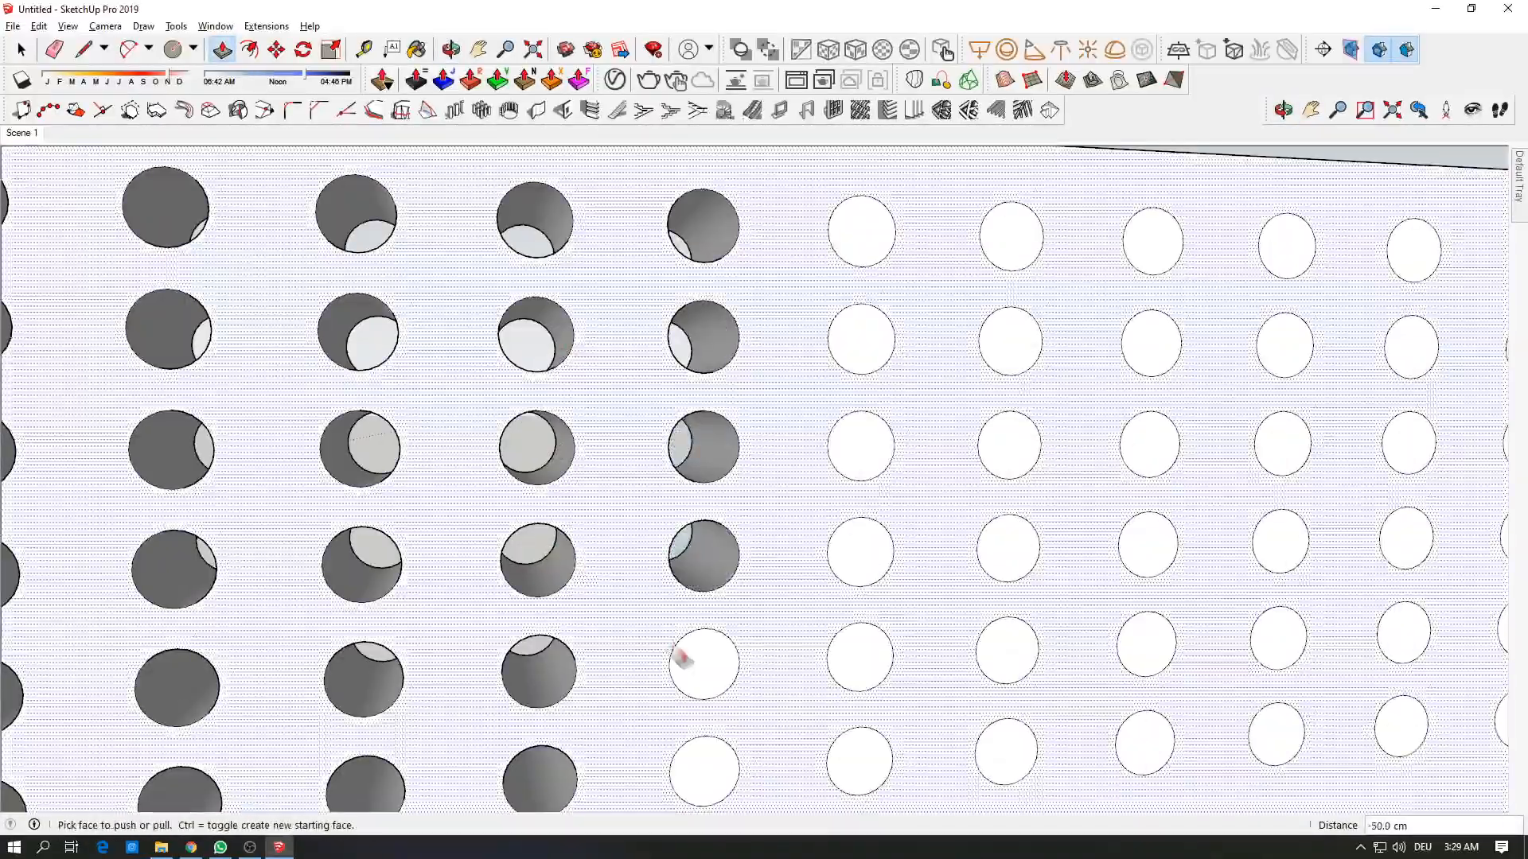
click(558, 772)
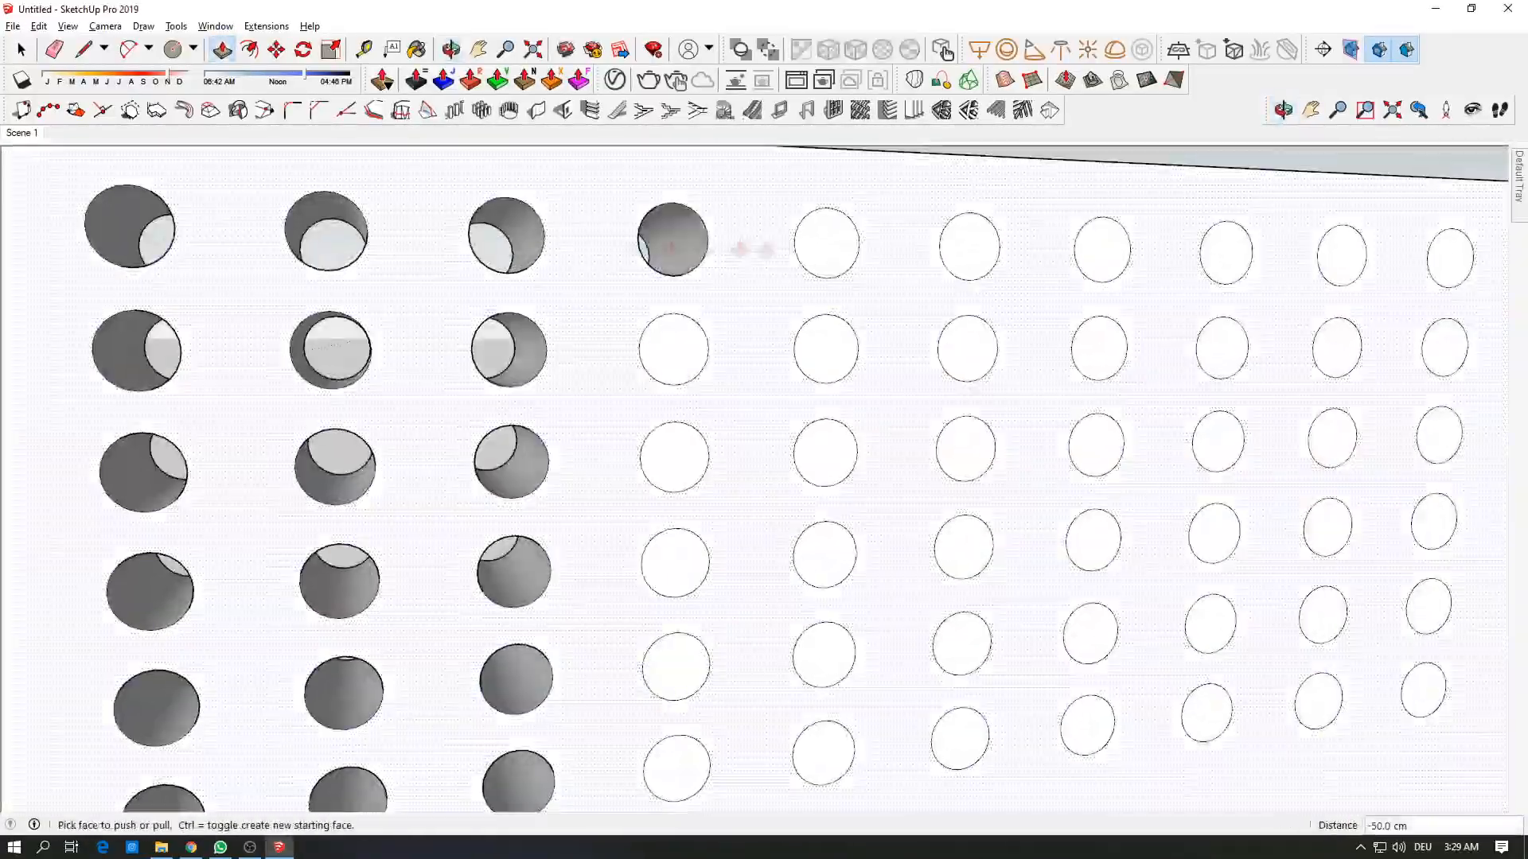
Step: Cut the remaining top-row circles at the far end of the array 50 cm through the wall
double_click(826, 242)
double_click(995, 252)
click(1102, 250)
click(509, 245)
click(1226, 254)
click(509, 245)
click(1342, 255)
click(502, 245)
click(1450, 258)
click(513, 243)
Step: Cut the second-row circles of the last seven columns 50 cm through the wall, redoing the first one
double_click(676, 350)
key(ctrl+z)
click(676, 351)
click(513, 354)
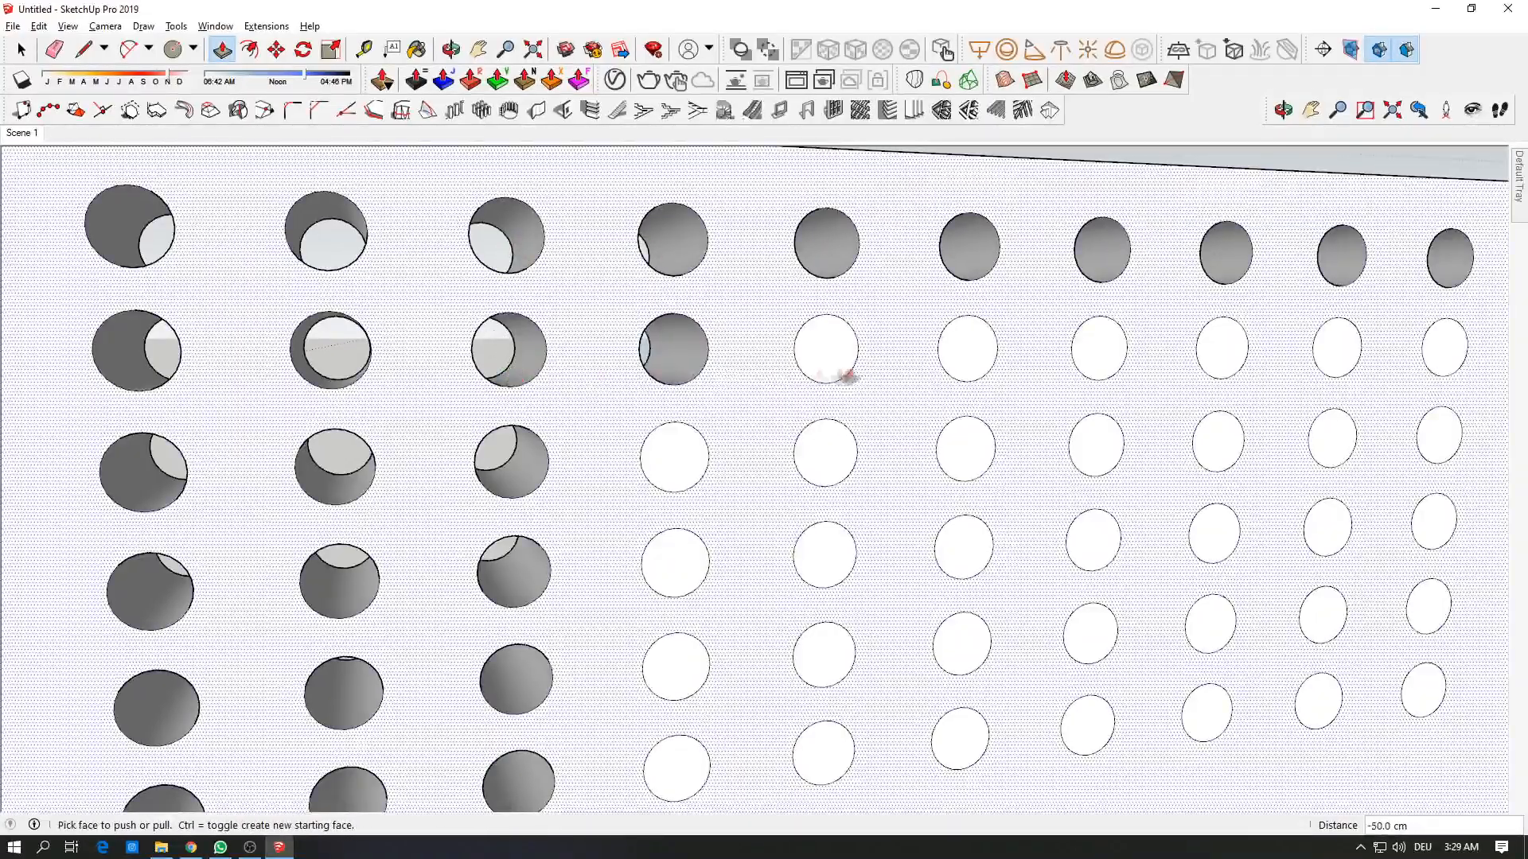
double_click(831, 358)
click(965, 357)
click(505, 354)
double_click(1222, 347)
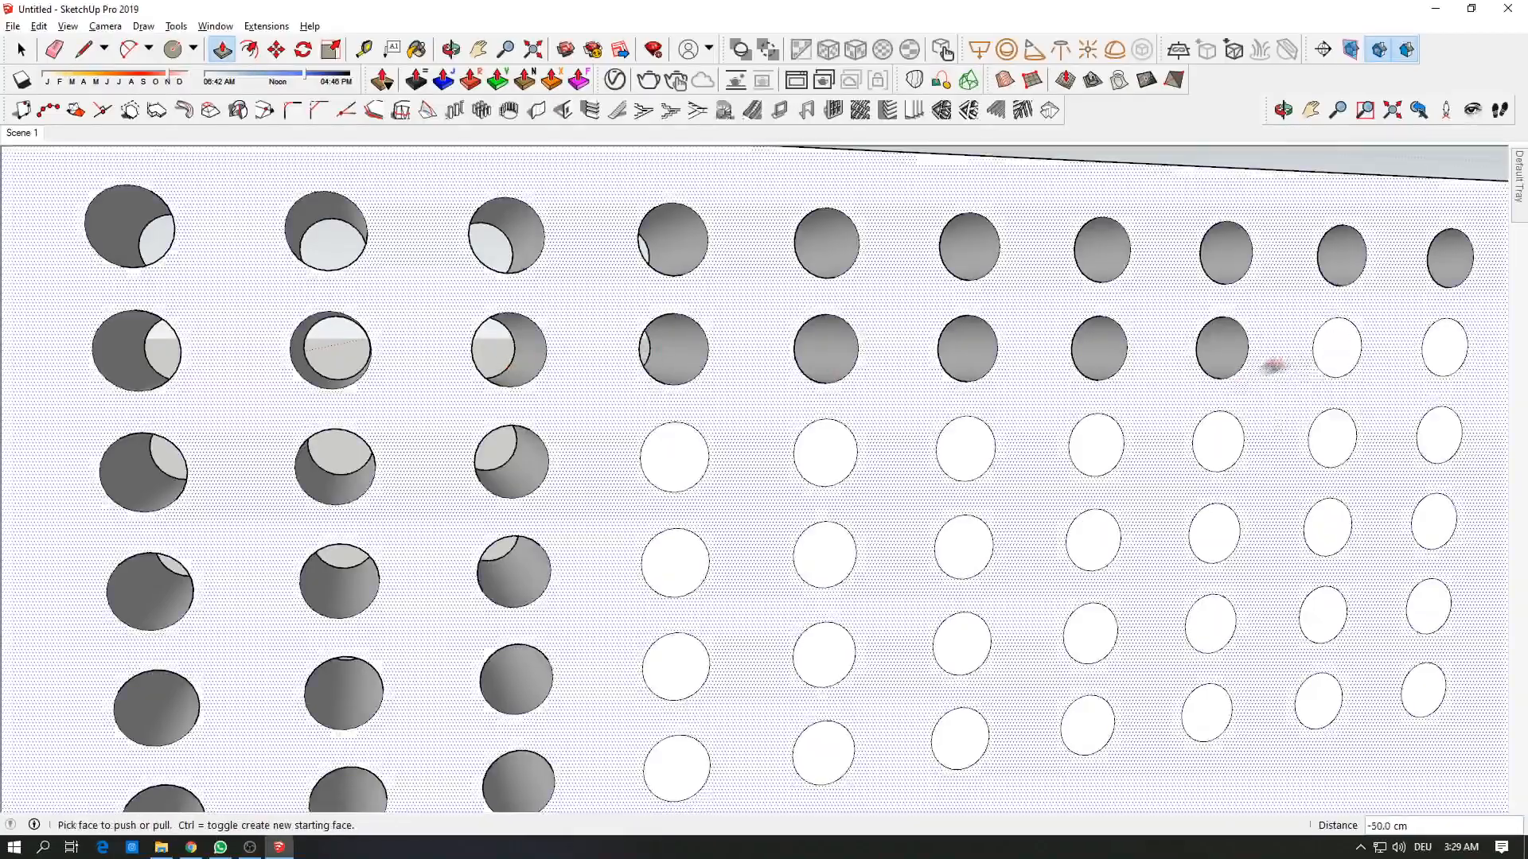
double_click(1337, 347)
double_click(1445, 348)
Step: Cut the third-row circles of the last seven columns through the wall to the depth of the existing holes, 50 cm
double_click(684, 452)
click(825, 453)
click(495, 453)
click(966, 449)
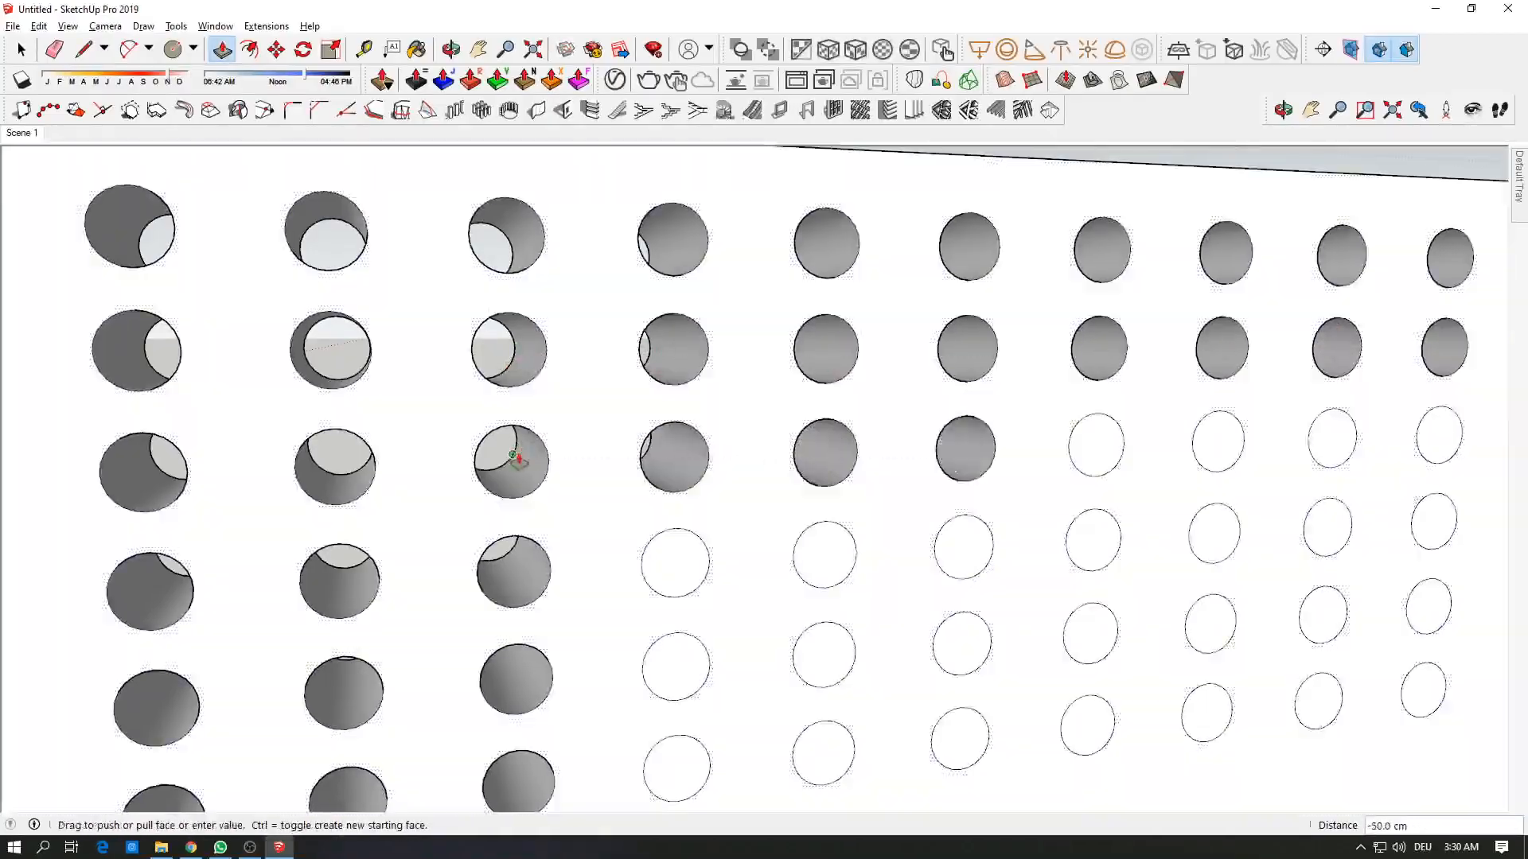
click(515, 456)
click(1096, 445)
click(495, 460)
click(1217, 442)
click(533, 451)
click(1332, 437)
click(515, 457)
click(1439, 436)
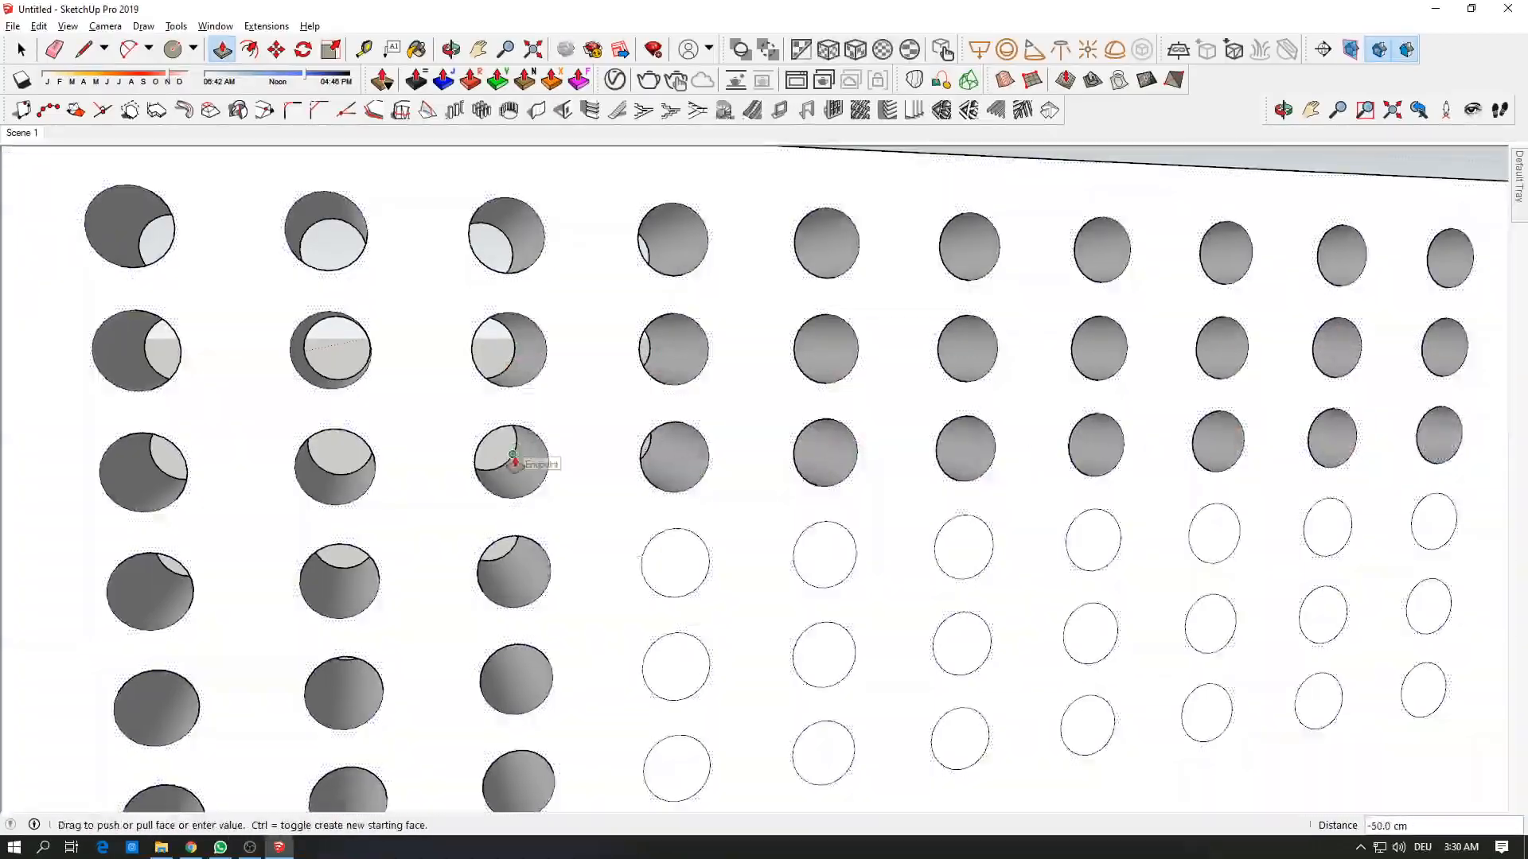
click(515, 457)
Step: Cut the fourth-row circles of the last seven columns 50 cm through the wall
double_click(675, 563)
double_click(812, 565)
click(959, 551)
click(524, 556)
click(1093, 541)
click(525, 559)
double_click(1218, 536)
double_click(1318, 541)
double_click(1420, 520)
Step: Cut the fifth-row circles of the last seven columns through the wall, matching the depth of the existing holes
middle_drag(667, 589, 667, 531)
double_click(701, 675)
click(824, 665)
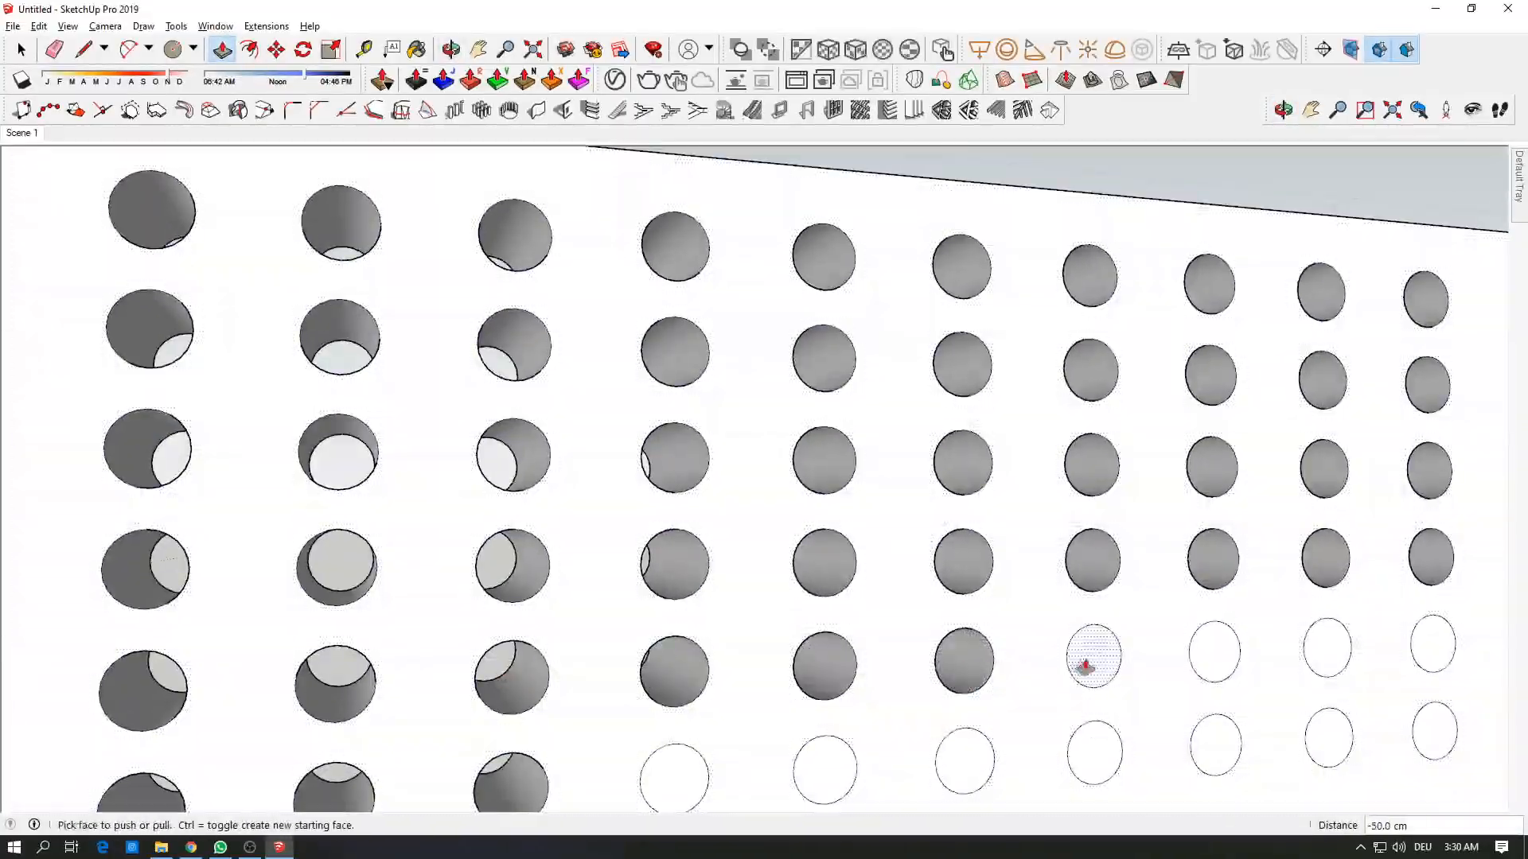
click(1085, 667)
mouse_move(1085, 675)
middle_down()
mouse_move(918, 635)
mouse_move(1085, 668)
middle_up()
click(528, 679)
click(1210, 649)
click(531, 679)
click(1323, 645)
click(534, 678)
click(1429, 643)
click(525, 683)
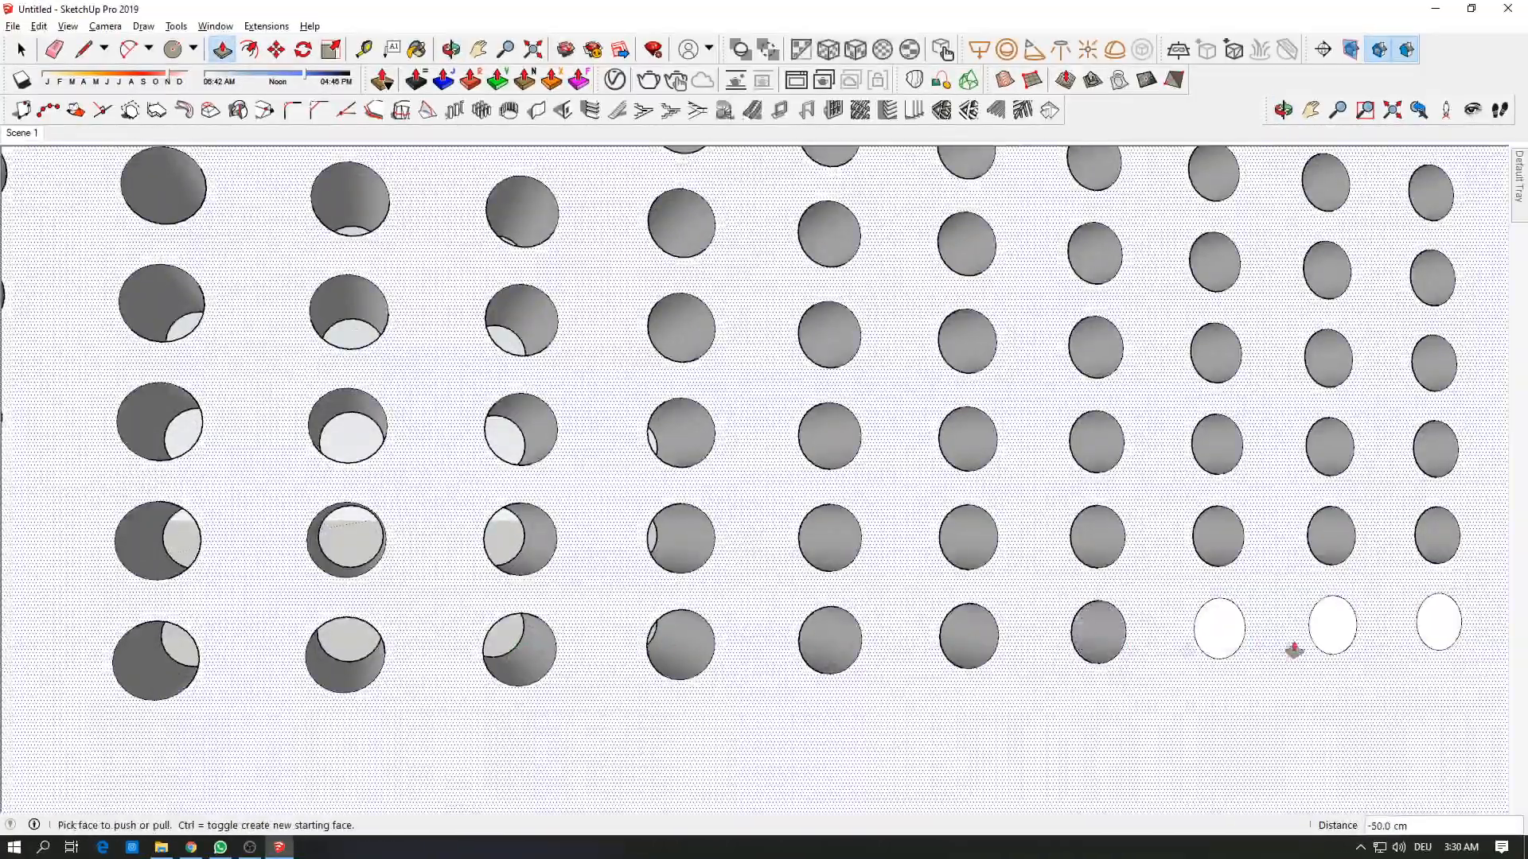
Step: Cut the remaining bottom-row circles through the wall to complete the perforated pattern
click(1217, 628)
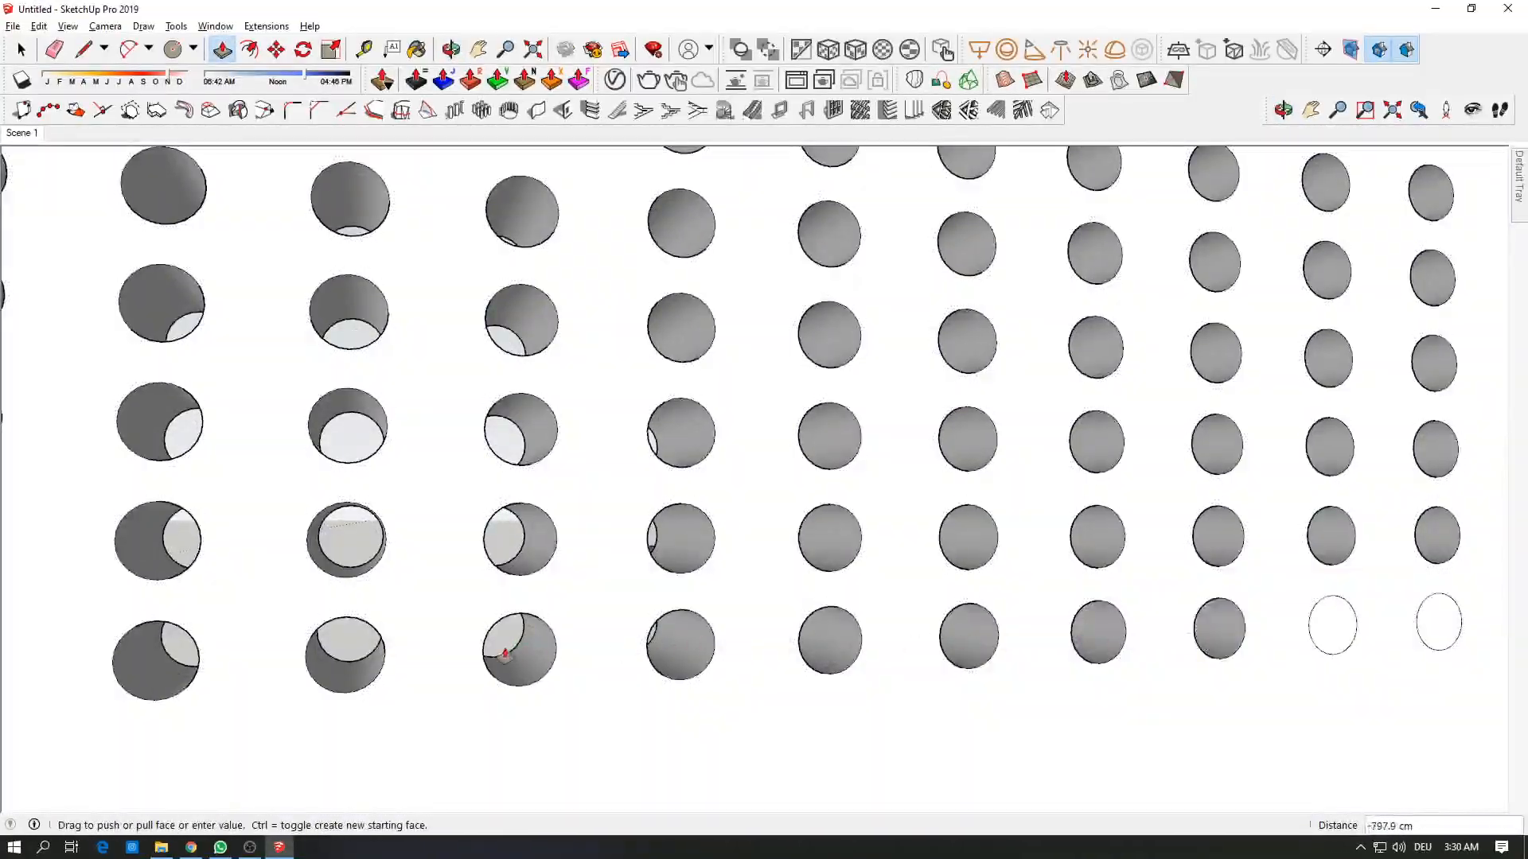
click(505, 654)
click(1331, 624)
click(529, 664)
click(1438, 622)
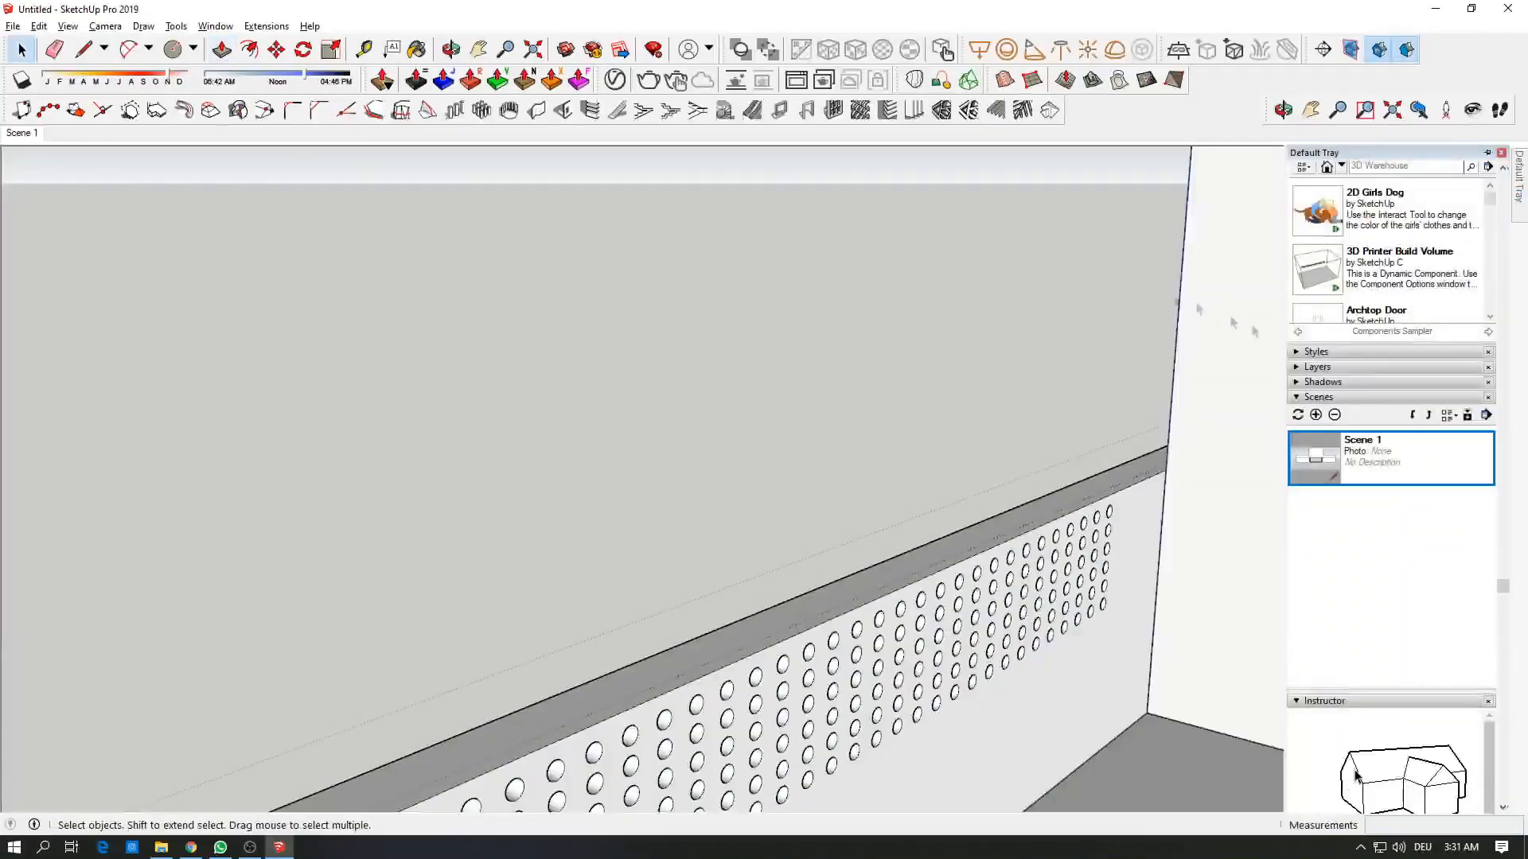
Step: Return to the Scene 1 view and measure the height of the upper band on the side wing's front
double_click(1337, 457)
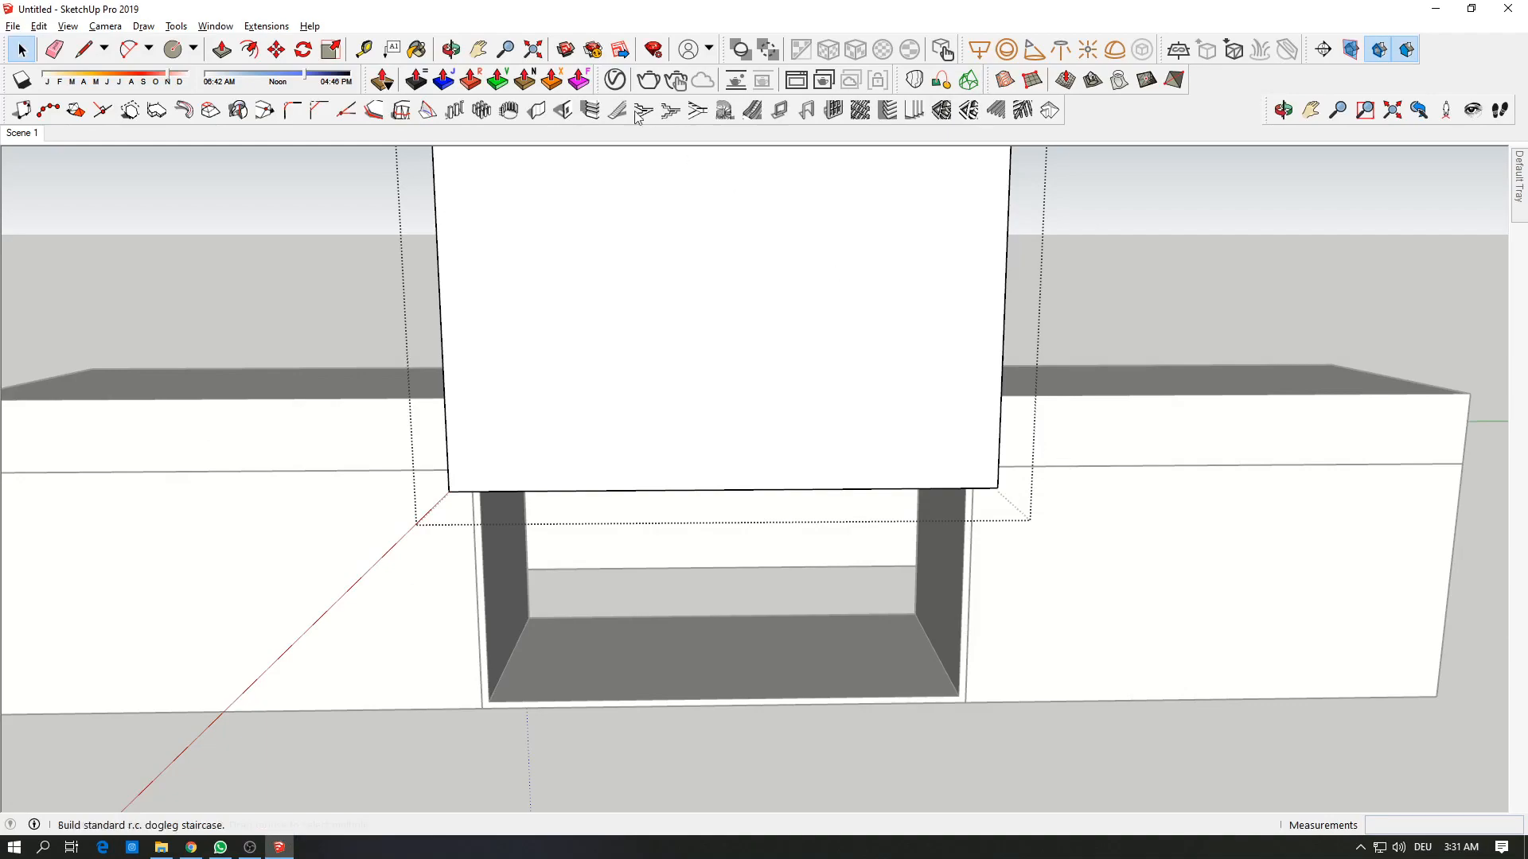
click(364, 49)
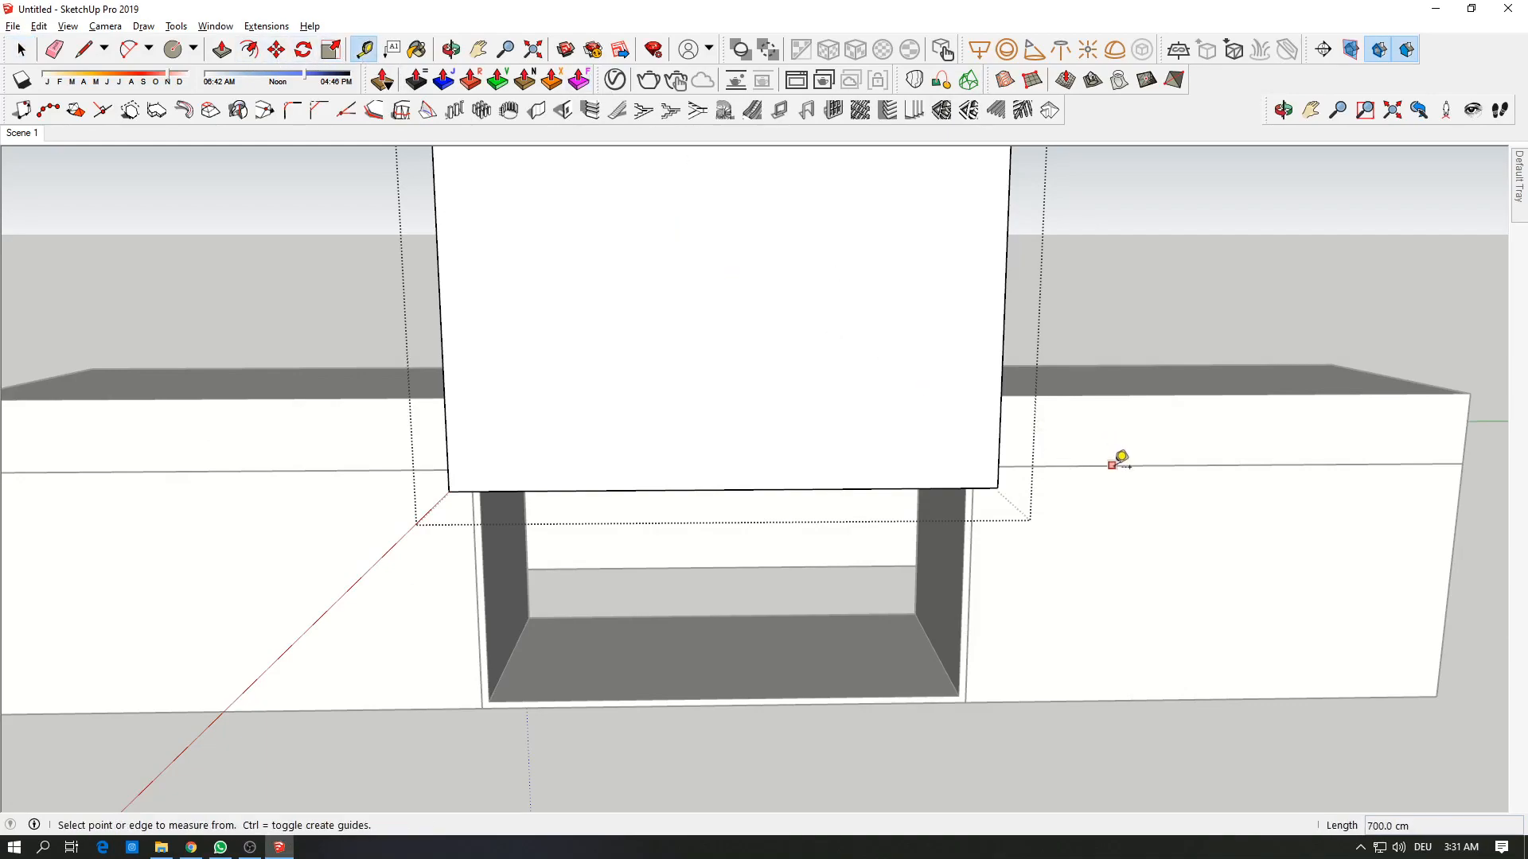
click(1112, 464)
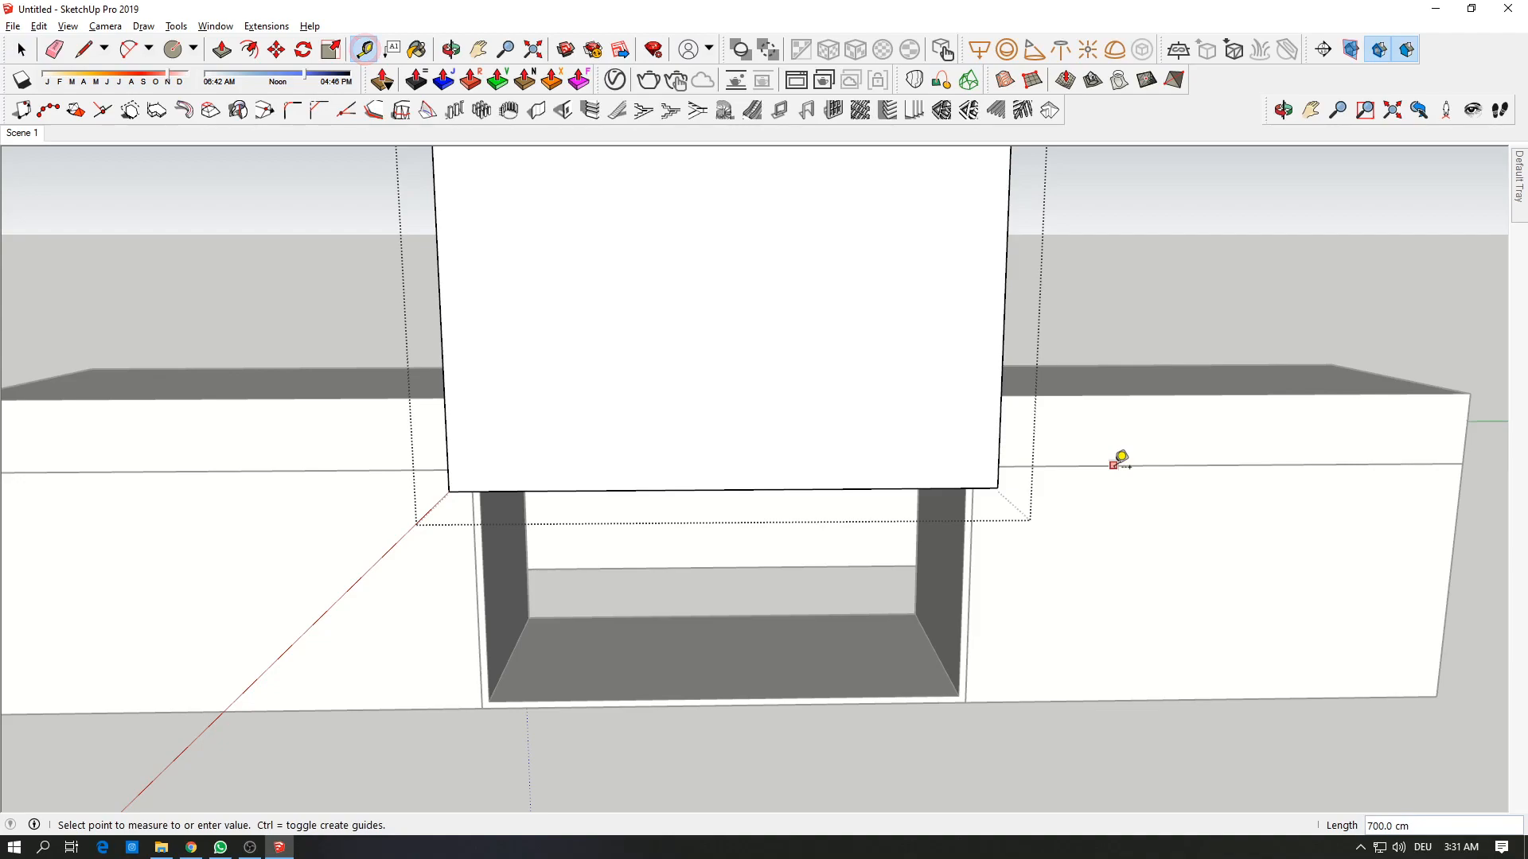
click(1116, 395)
Step: Place a guide 100 cm above the bottom edge of the upper volume's front face and draw a line along it across the face
click(850, 488)
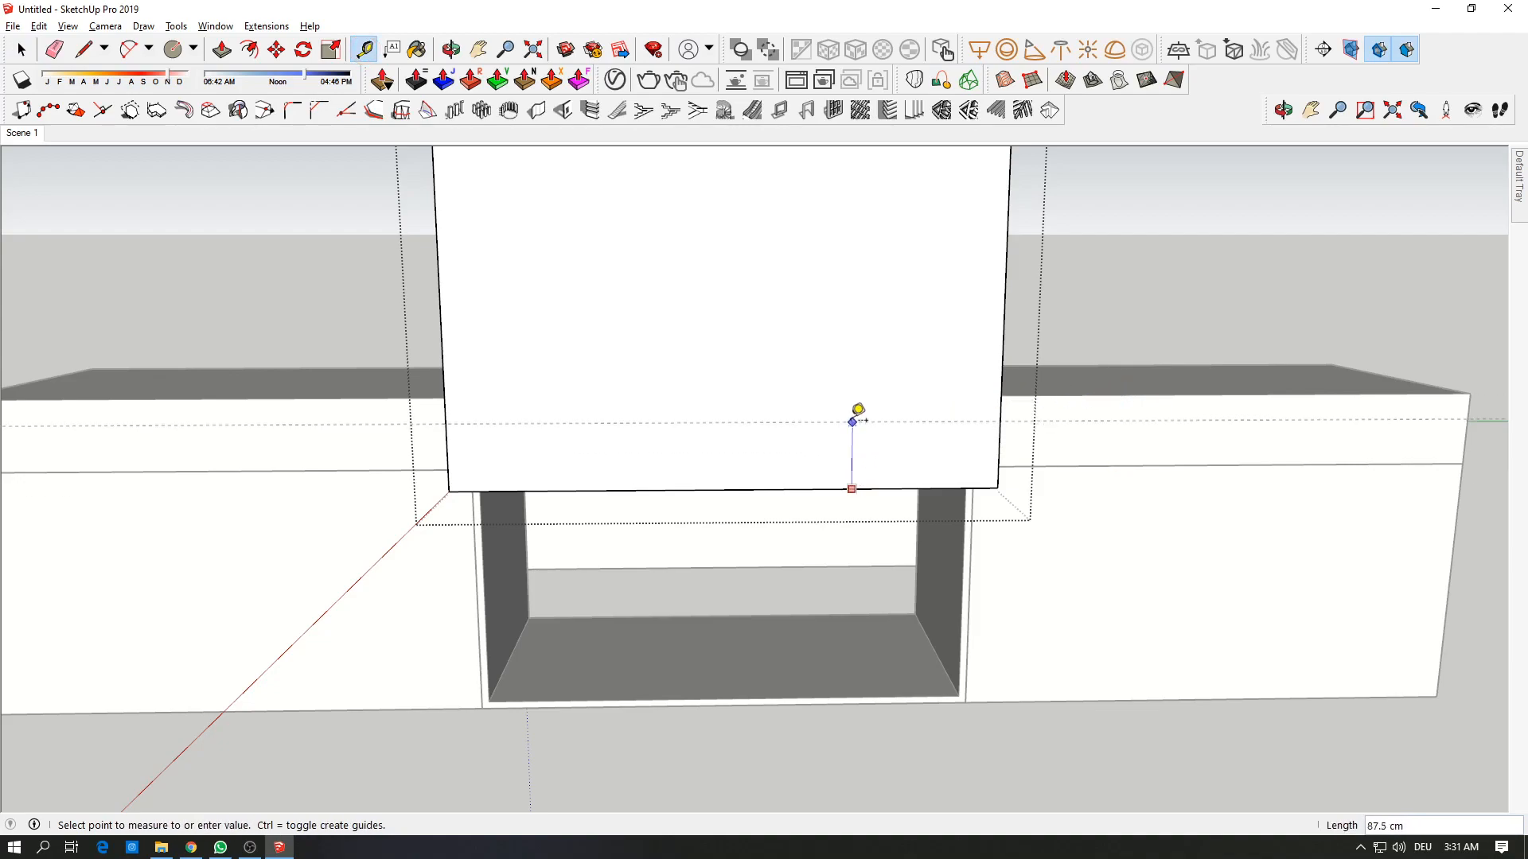
text(10)
key(Return)
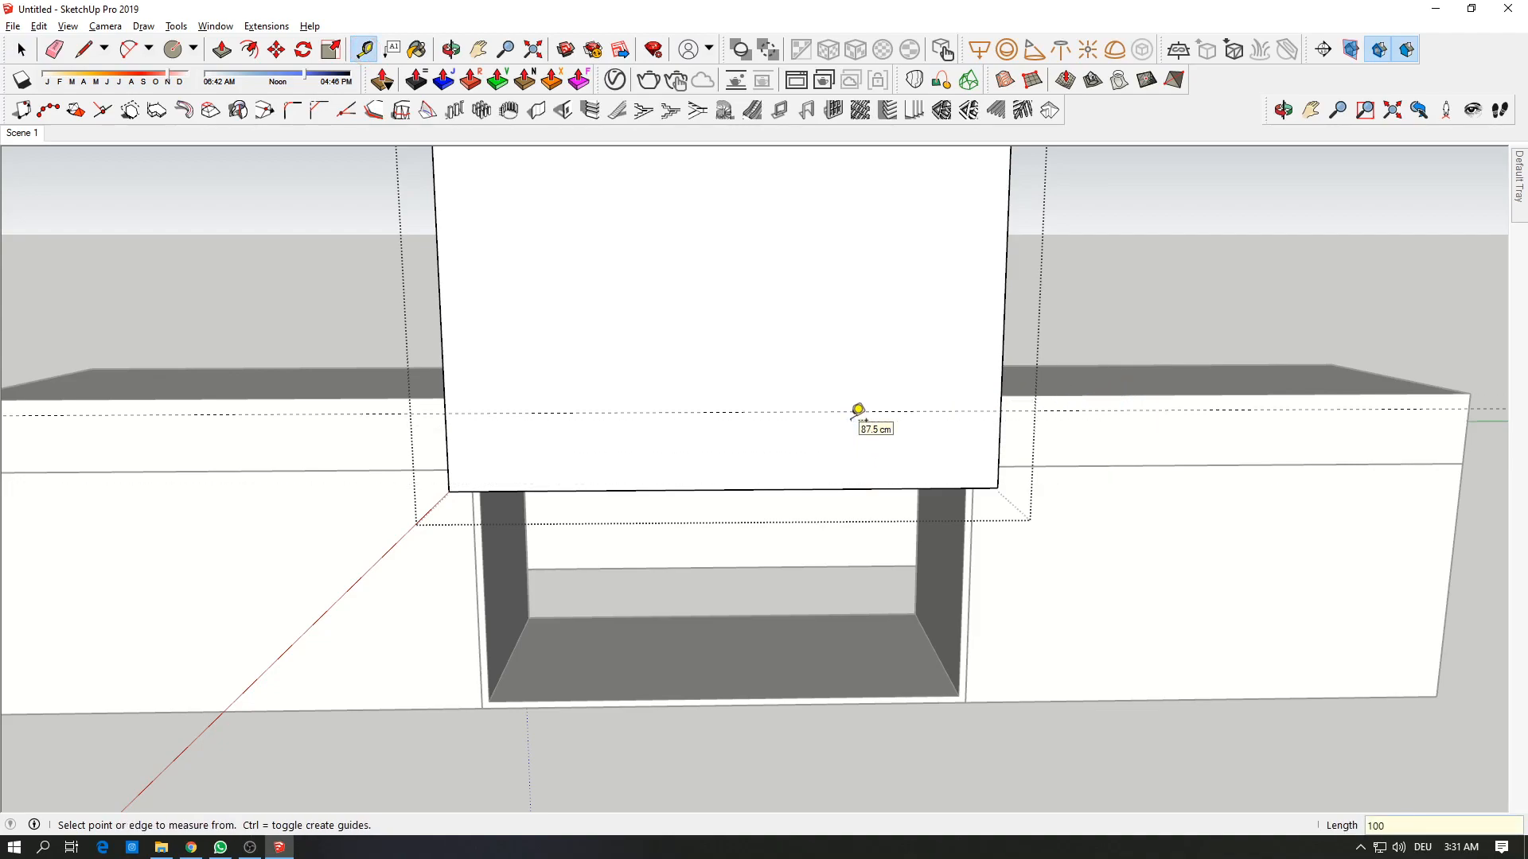
key(l)
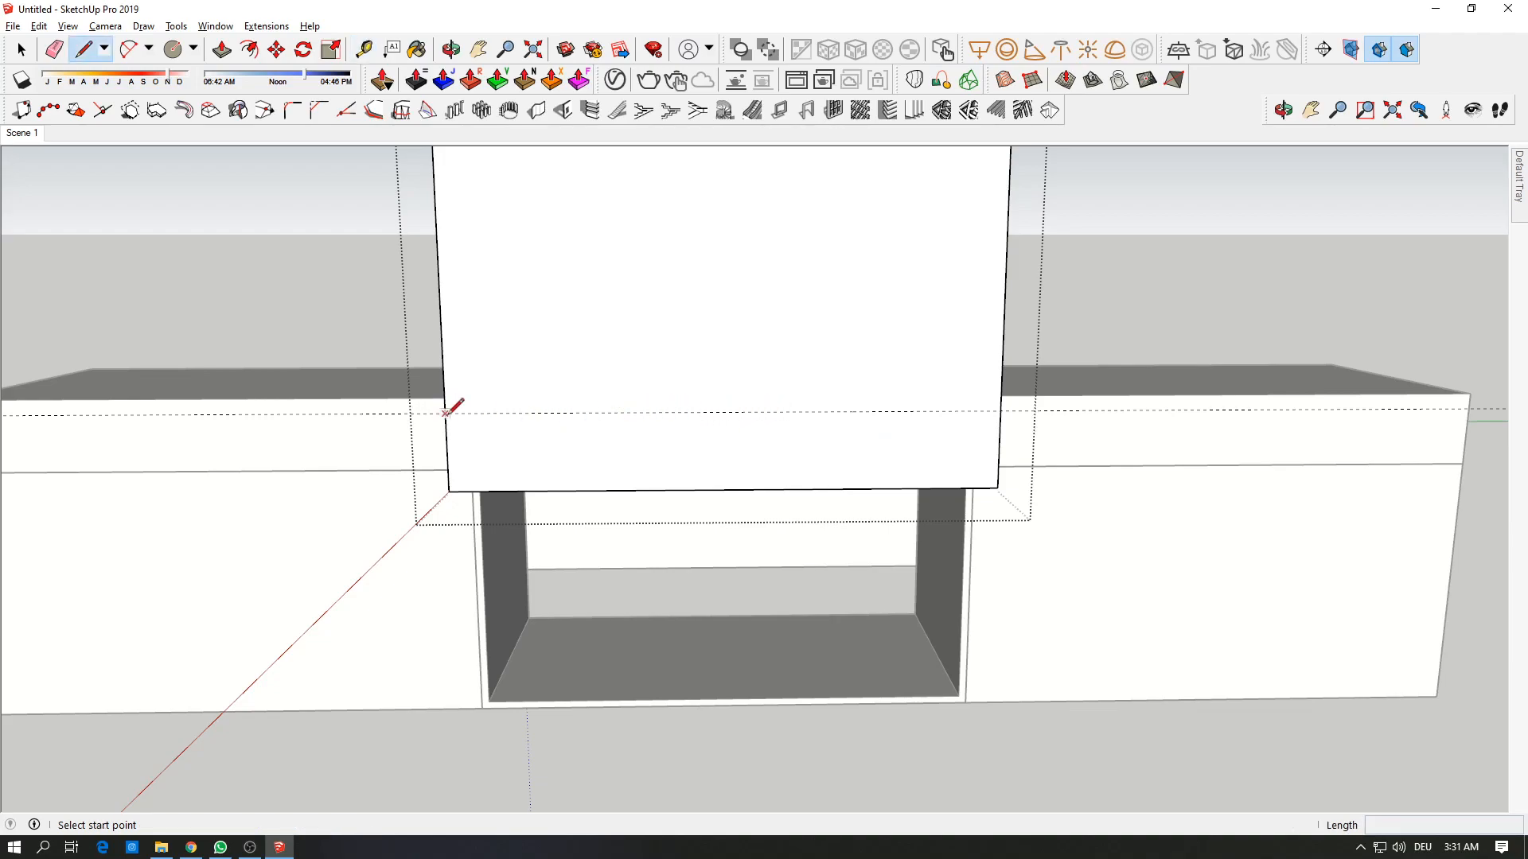
click(446, 411)
click(1001, 410)
Step: Check the reference photo and offset the edges of the upper volume's front face above the dividing line inward by 10 cm
key(alt+Tab)
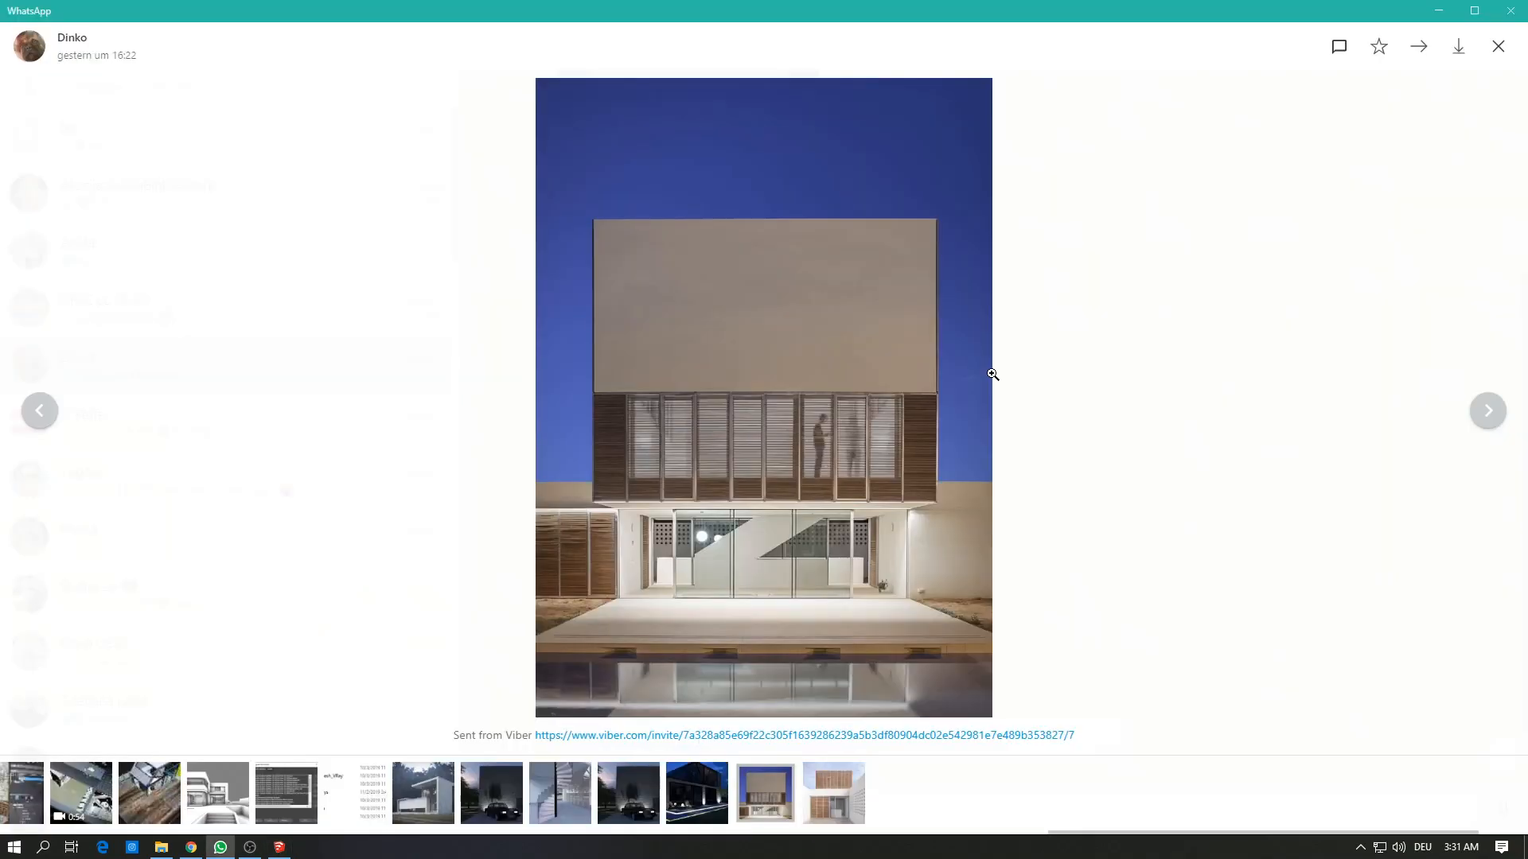
key(alt+Tab)
middle_drag(992, 374, 665, 357)
key(space)
click(529, 294)
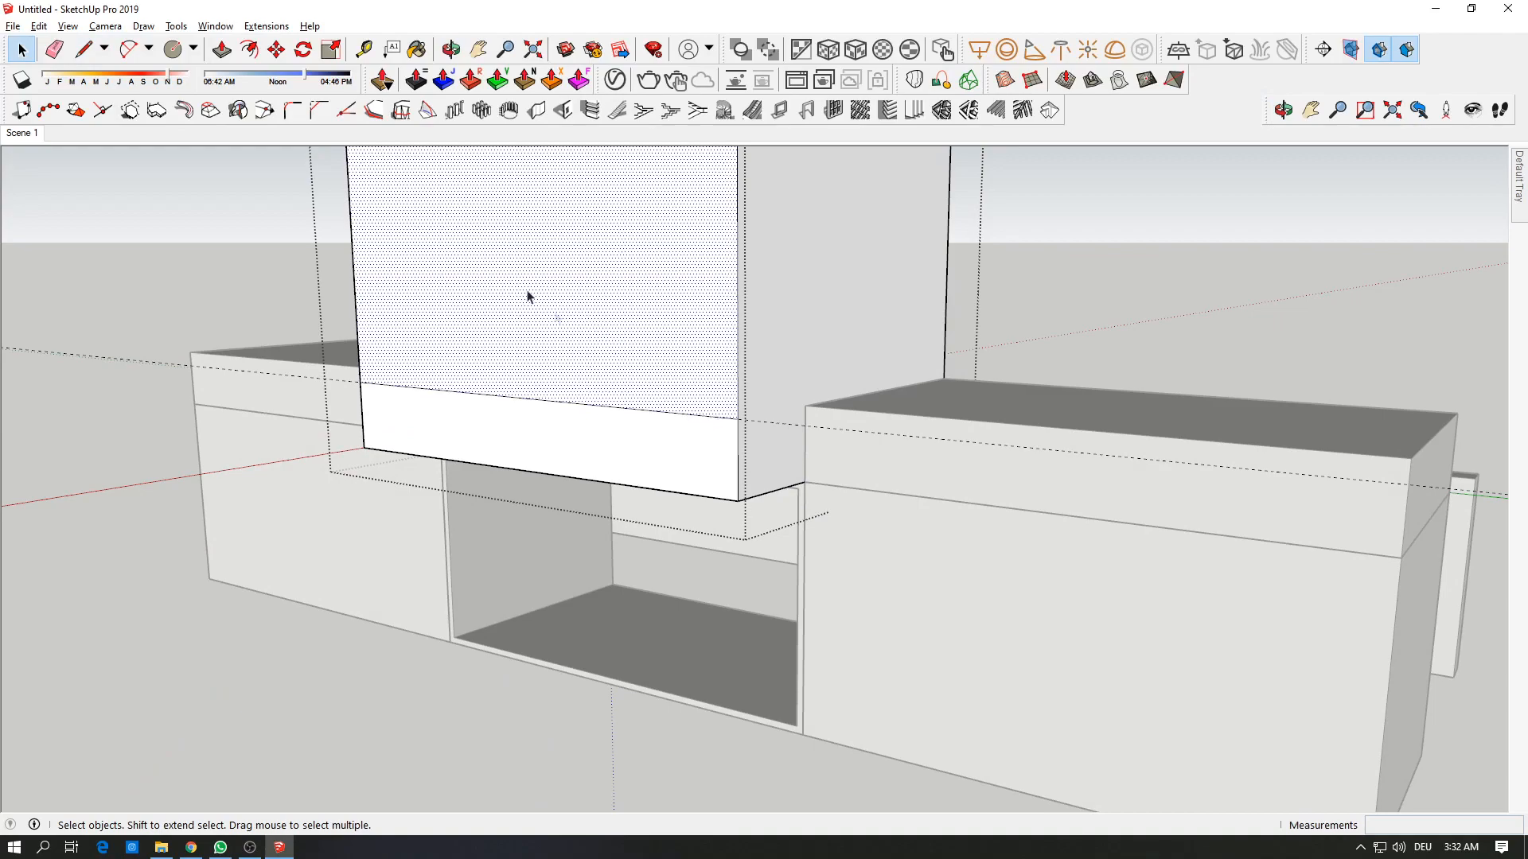
middle_drag(546, 263, 709, 300)
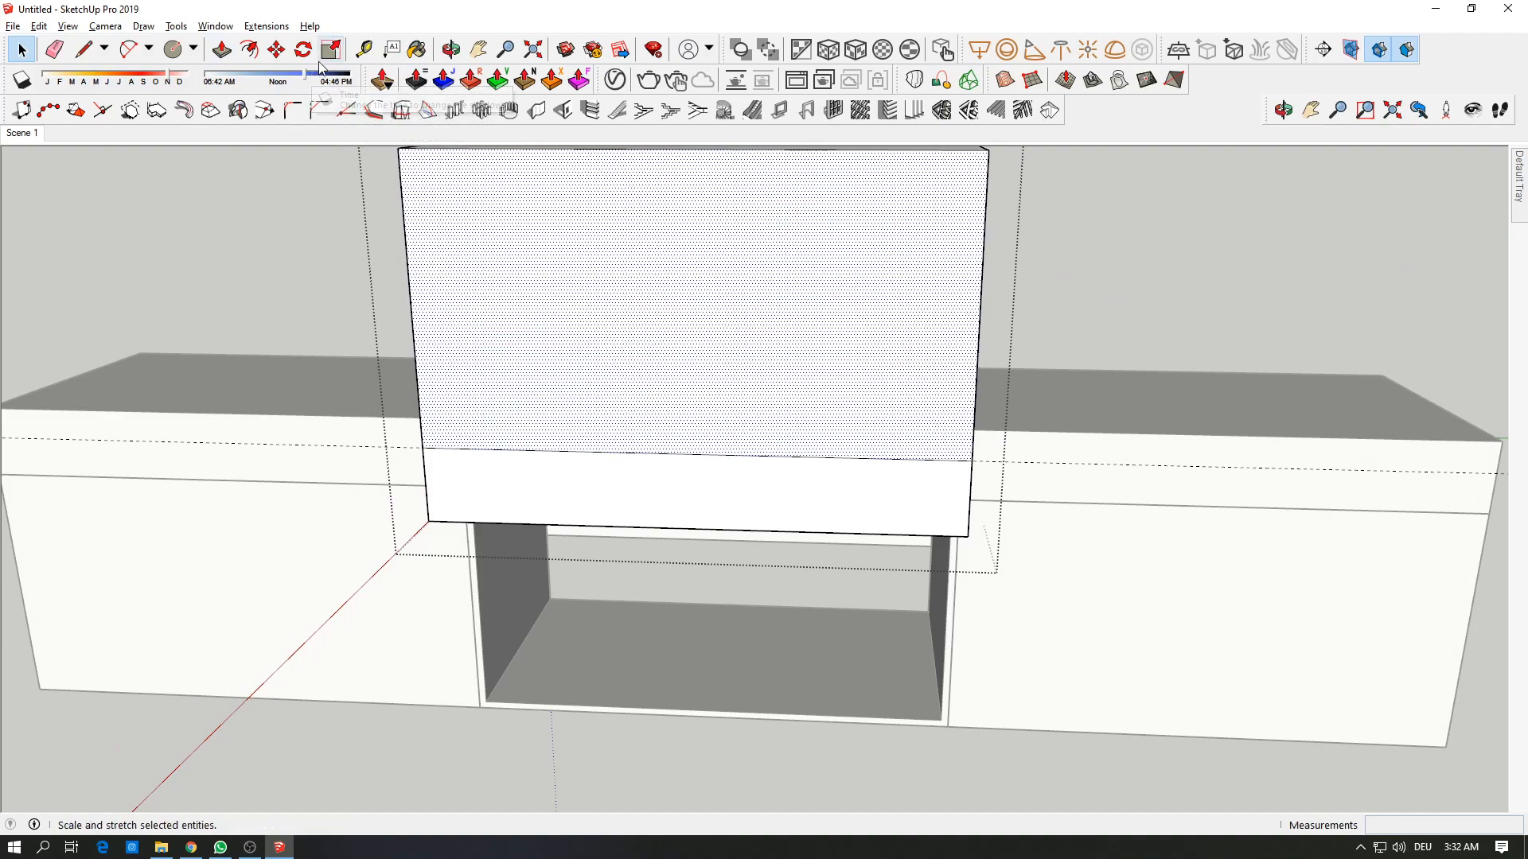
click(249, 49)
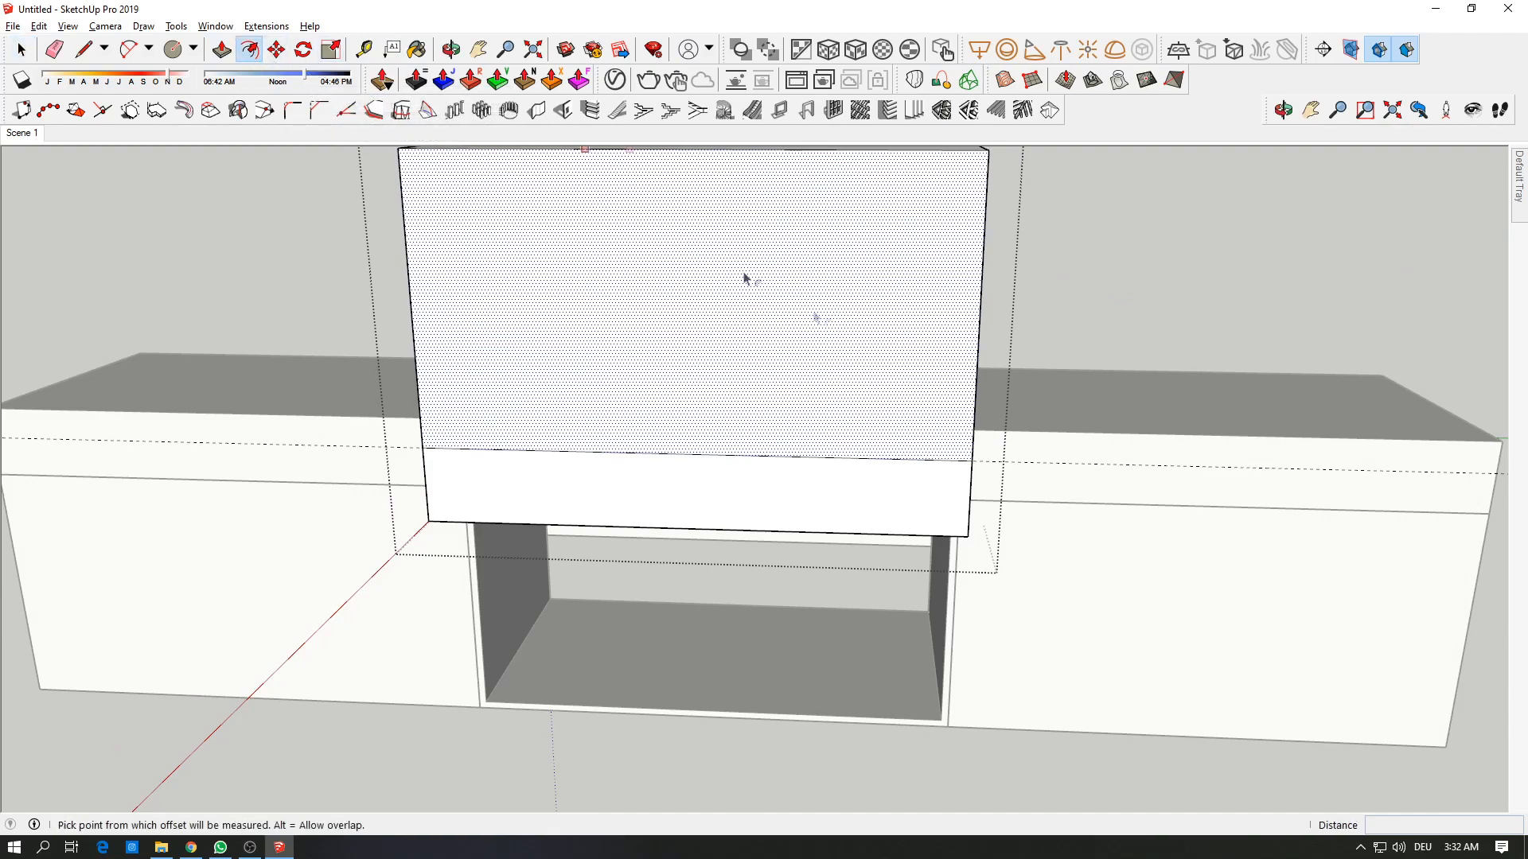
click(959, 442)
key(alt+Tab)
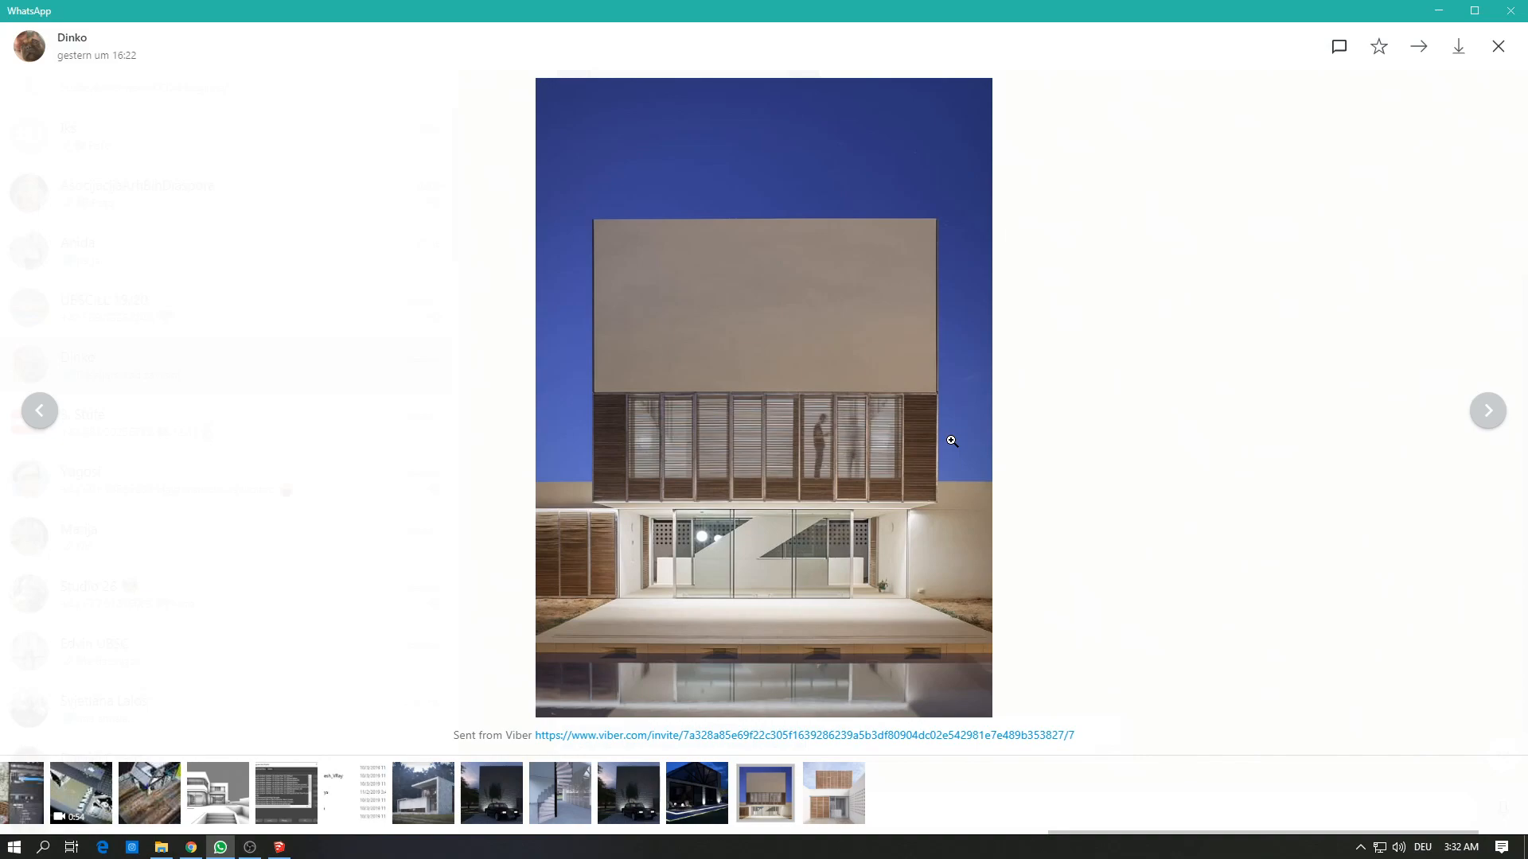
key(alt+Tab)
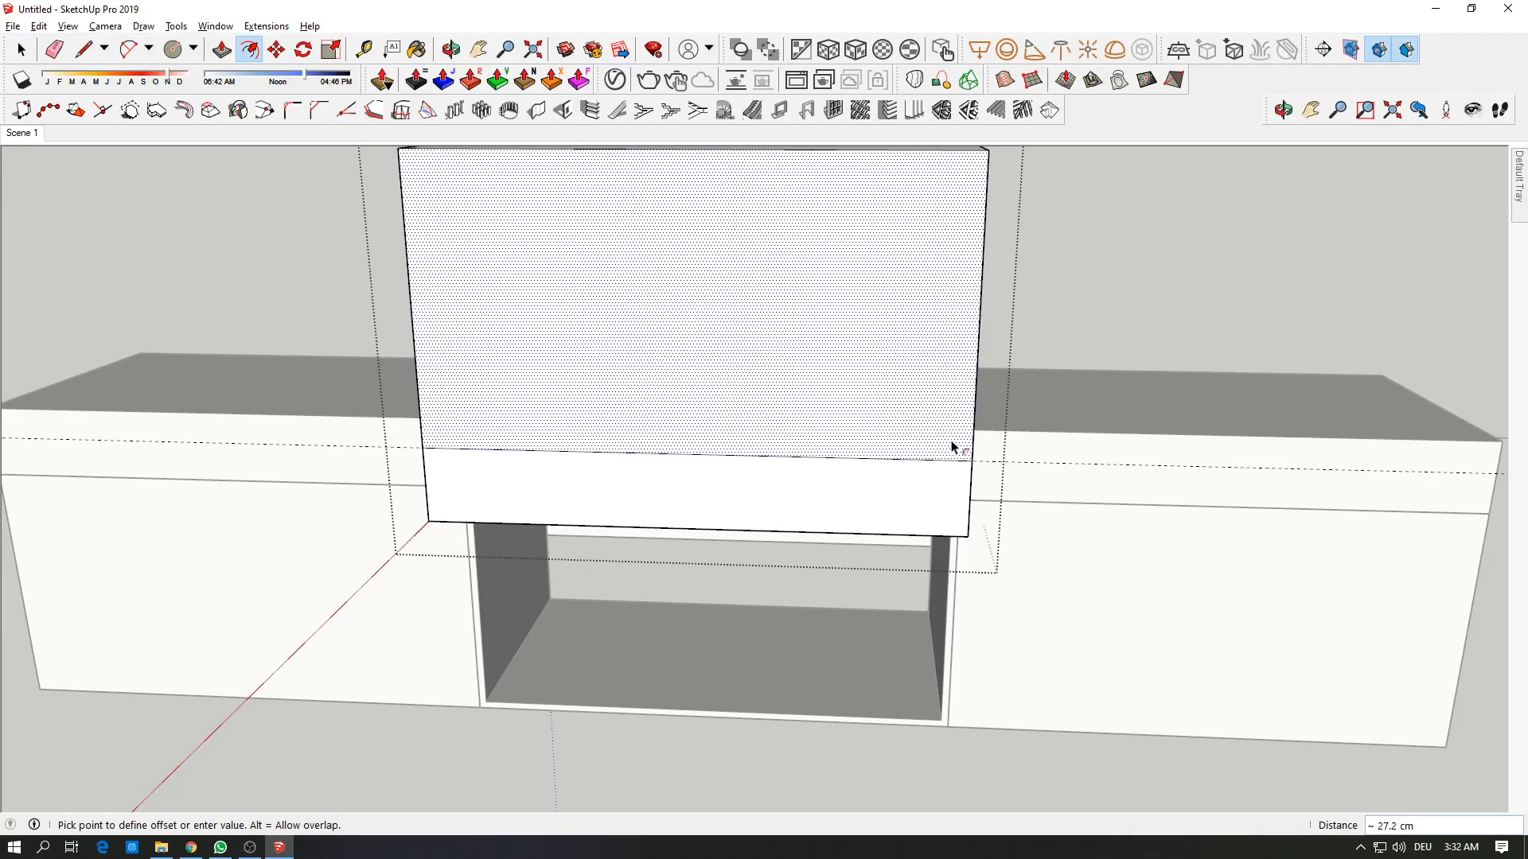
key(Return)
Step: Push the inner front face 550 cm back through the upper volume to hollow it out
key(p)
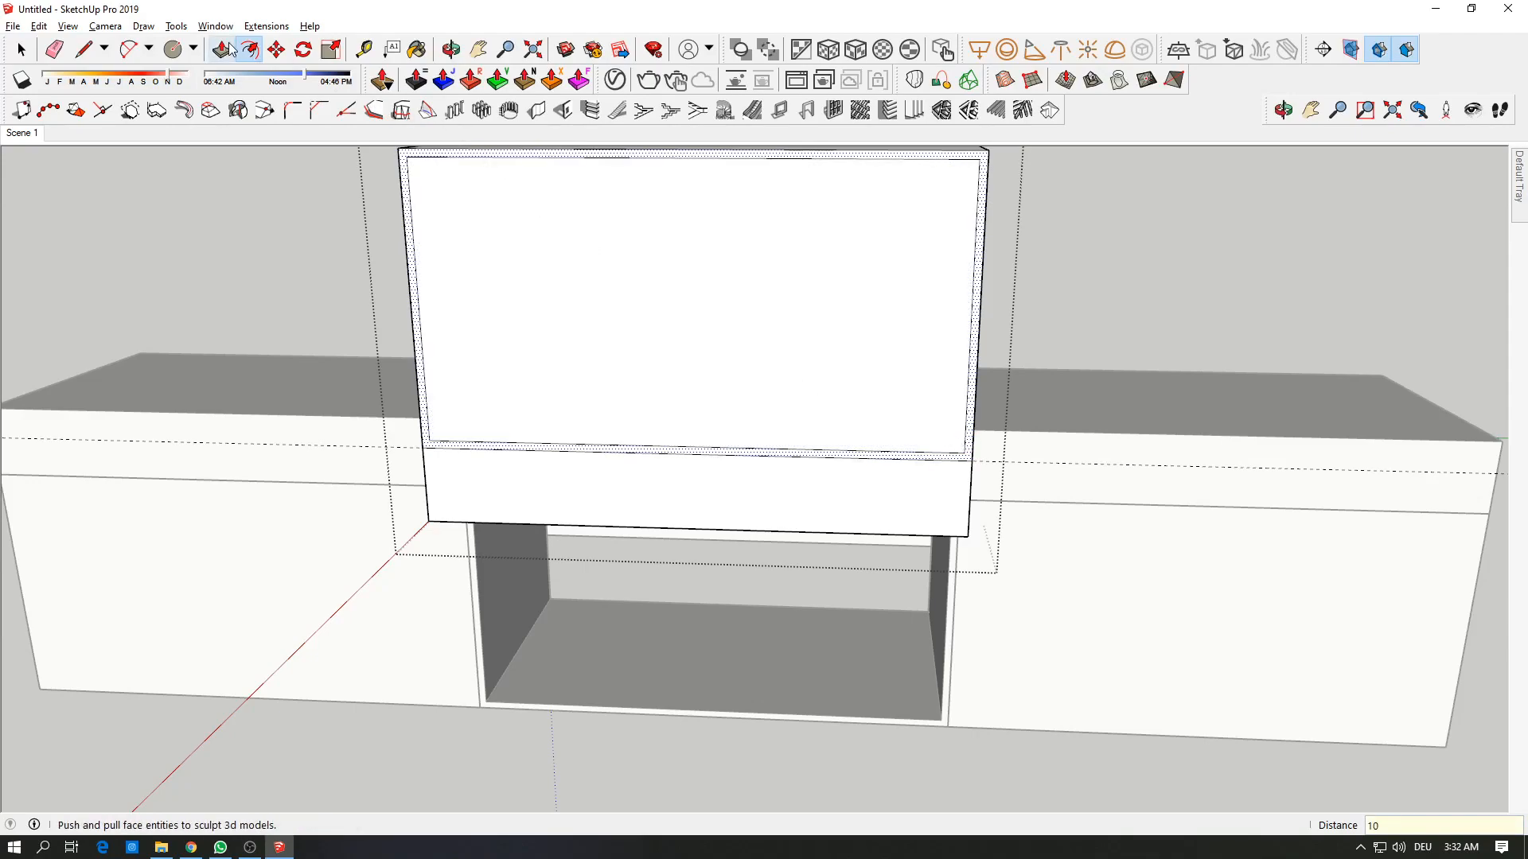
key(space)
click(593, 266)
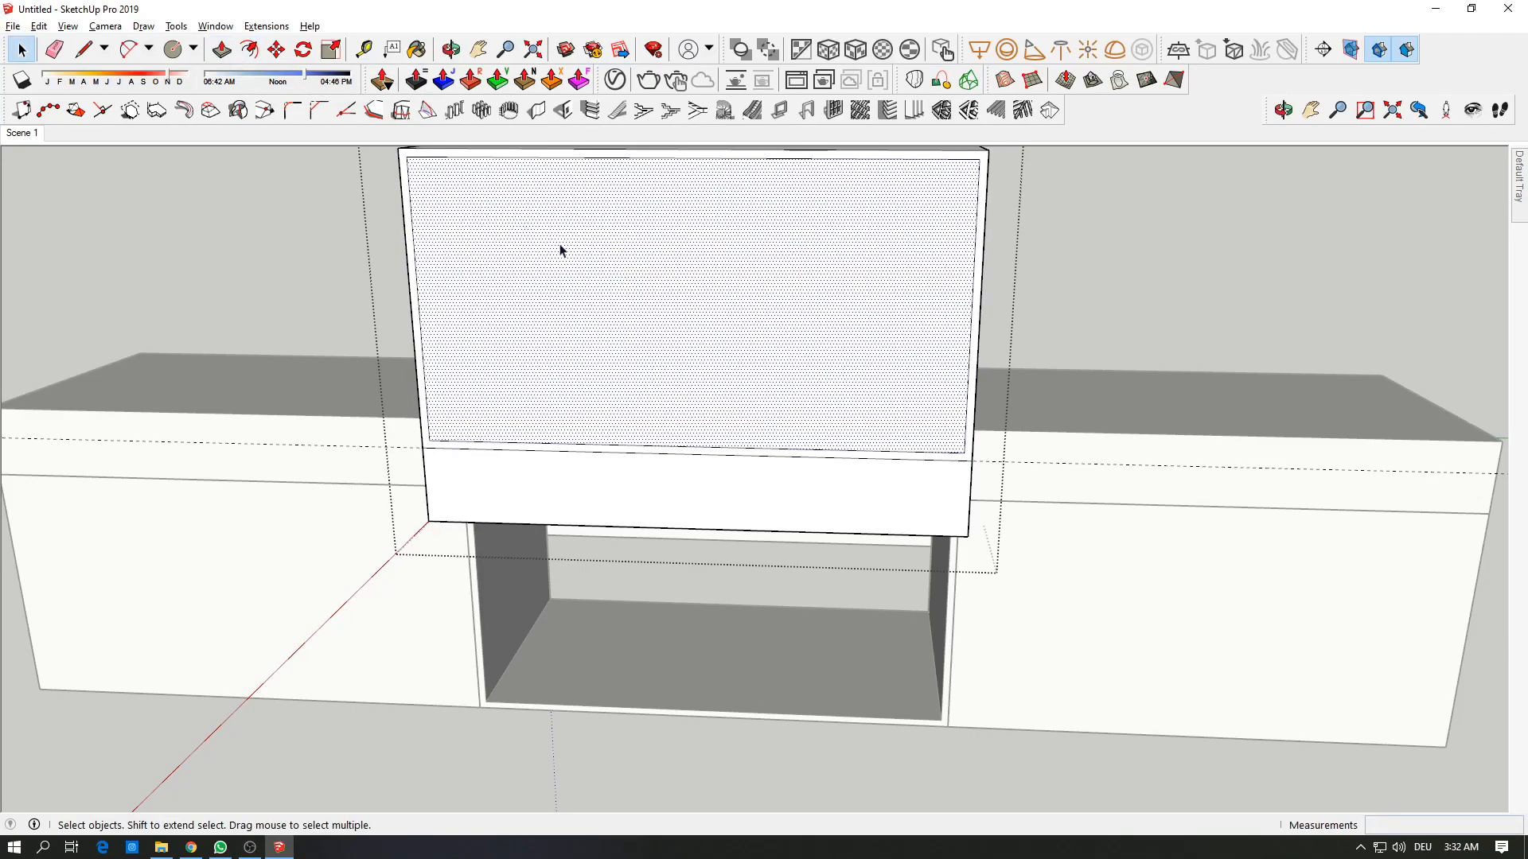
click(222, 50)
click(613, 296)
click(709, 273)
mouse_move(709, 273)
middle_down()
mouse_move(934, 239)
mouse_move(828, 308)
mouse_move(770, 266)
mouse_move(762, 361)
middle_up()
scroll(769, 267, down, 1)
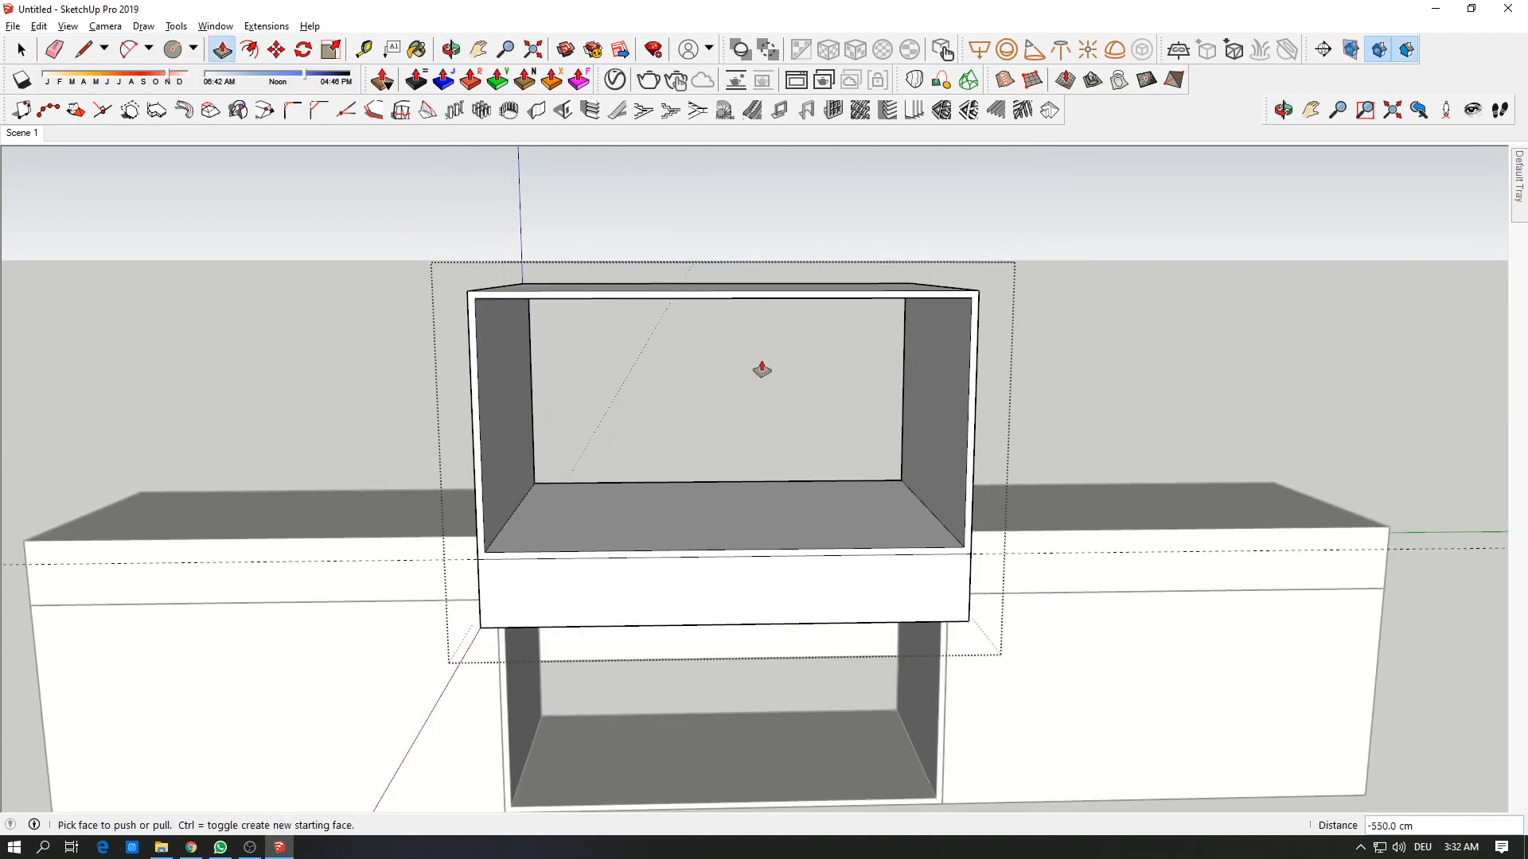
Step: Compare with the reference photo and push the upper volume's interior floor down by 10 cm
key(alt+Tab)
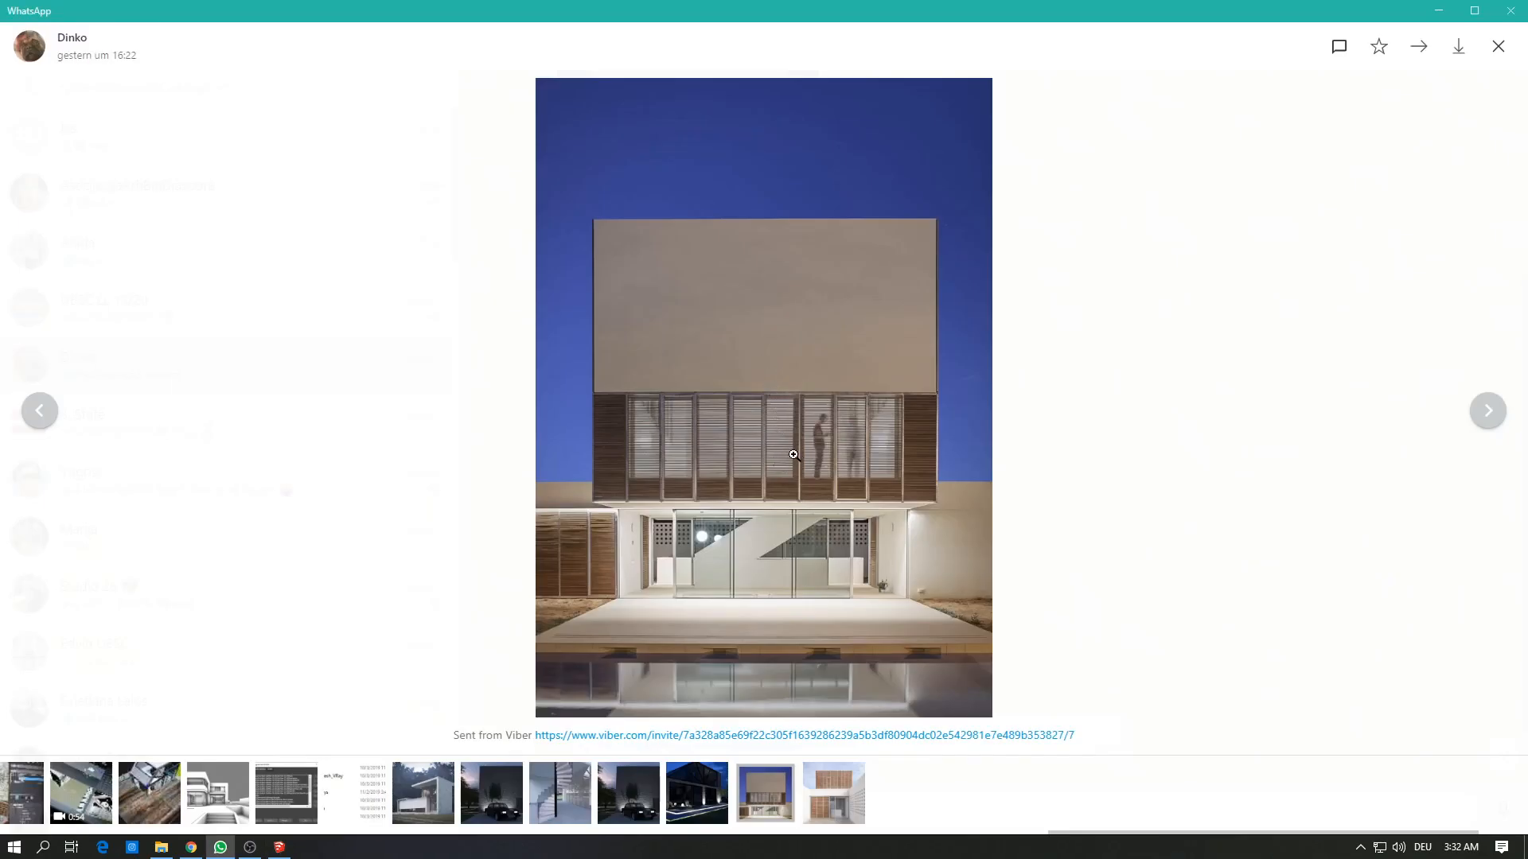
key(alt+Tab)
scroll(796, 477, up, 3)
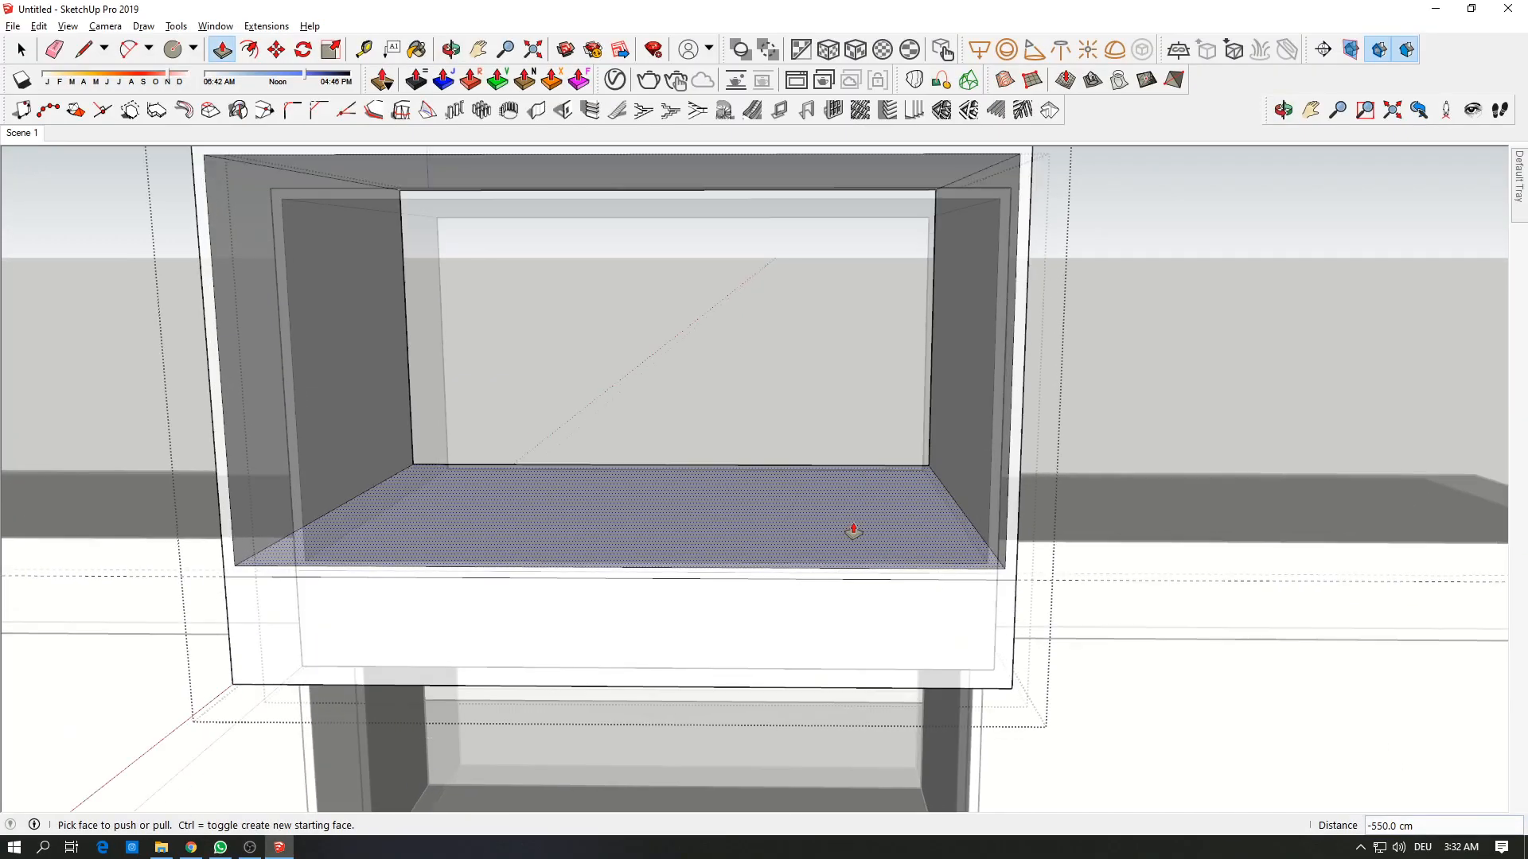
click(776, 517)
text(10)
key(Return)
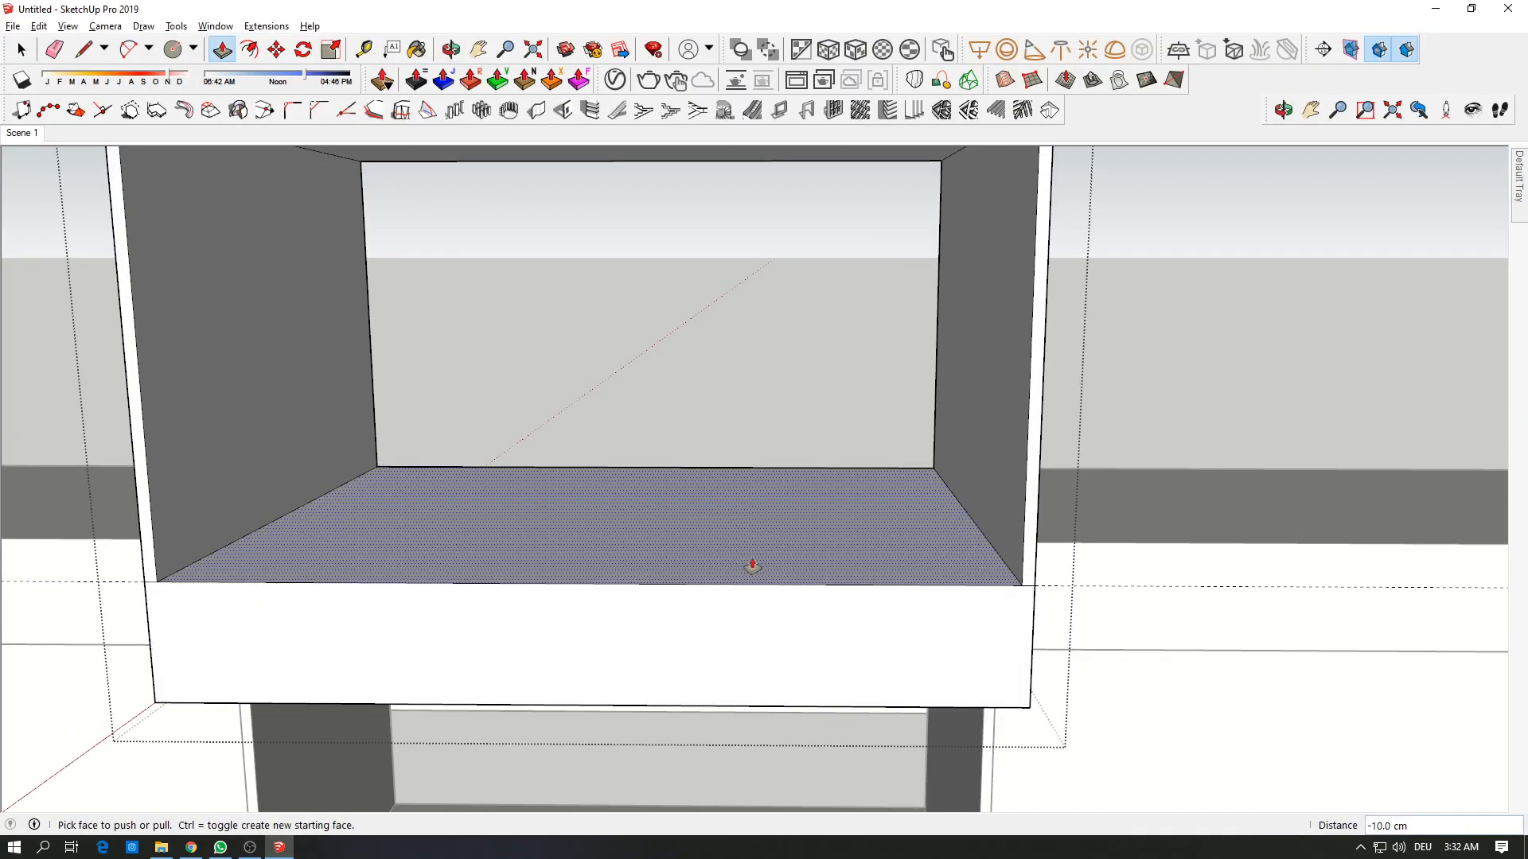
Step: Erase the guide and the leftover line along the lower front edge of the opening
scroll(207, 586, up, 2)
key(e)
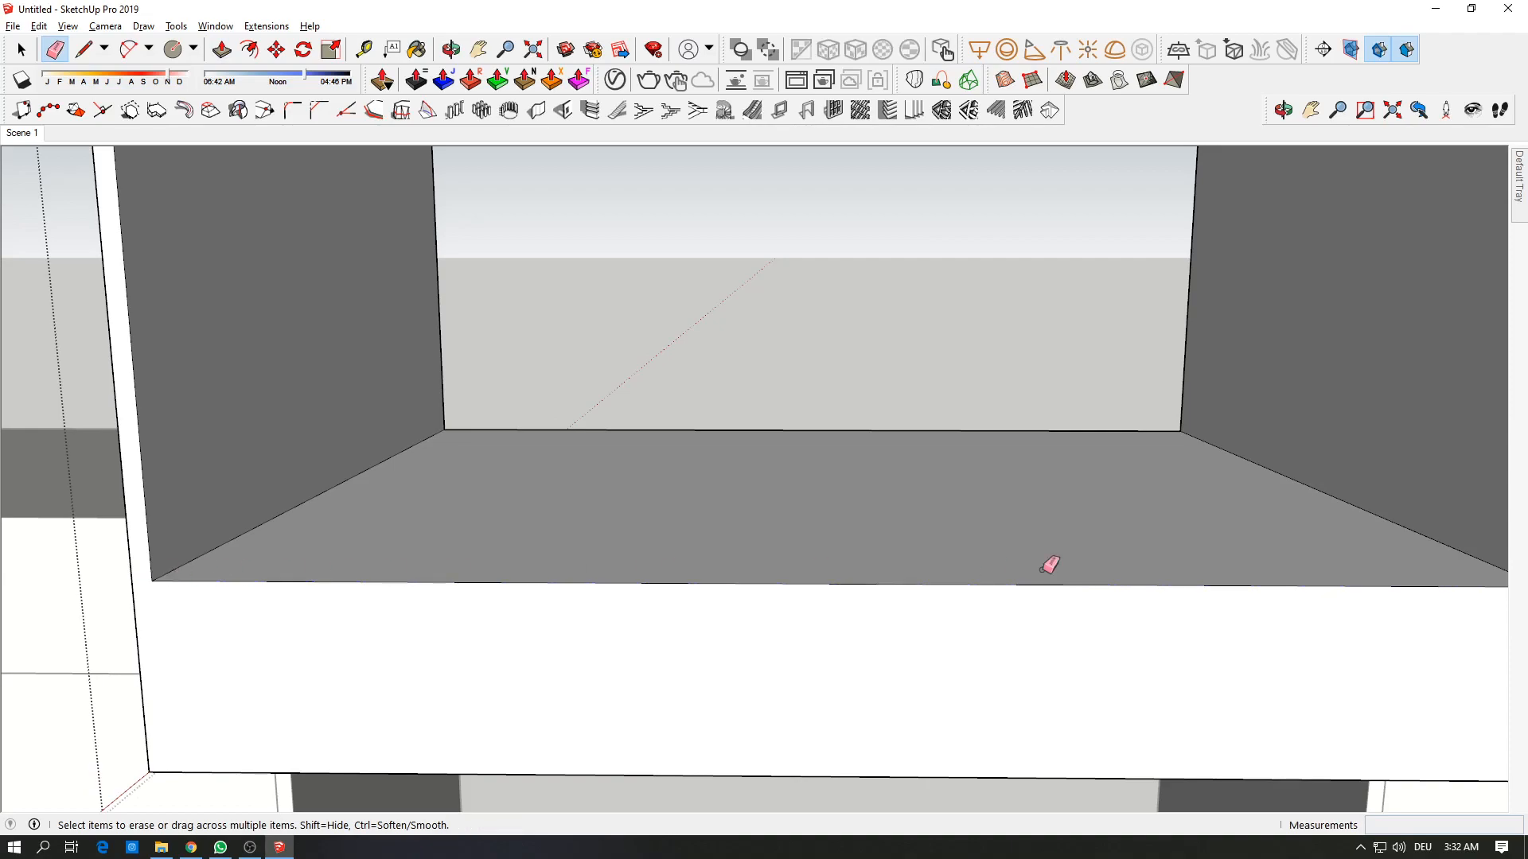
shift+middle_drag(993, 565, 651, 544)
click(960, 572)
scroll(720, 460, down, 4)
mouse_move(716, 460)
middle_down()
mouse_move(713, 447)
mouse_move(760, 433)
middle_up()
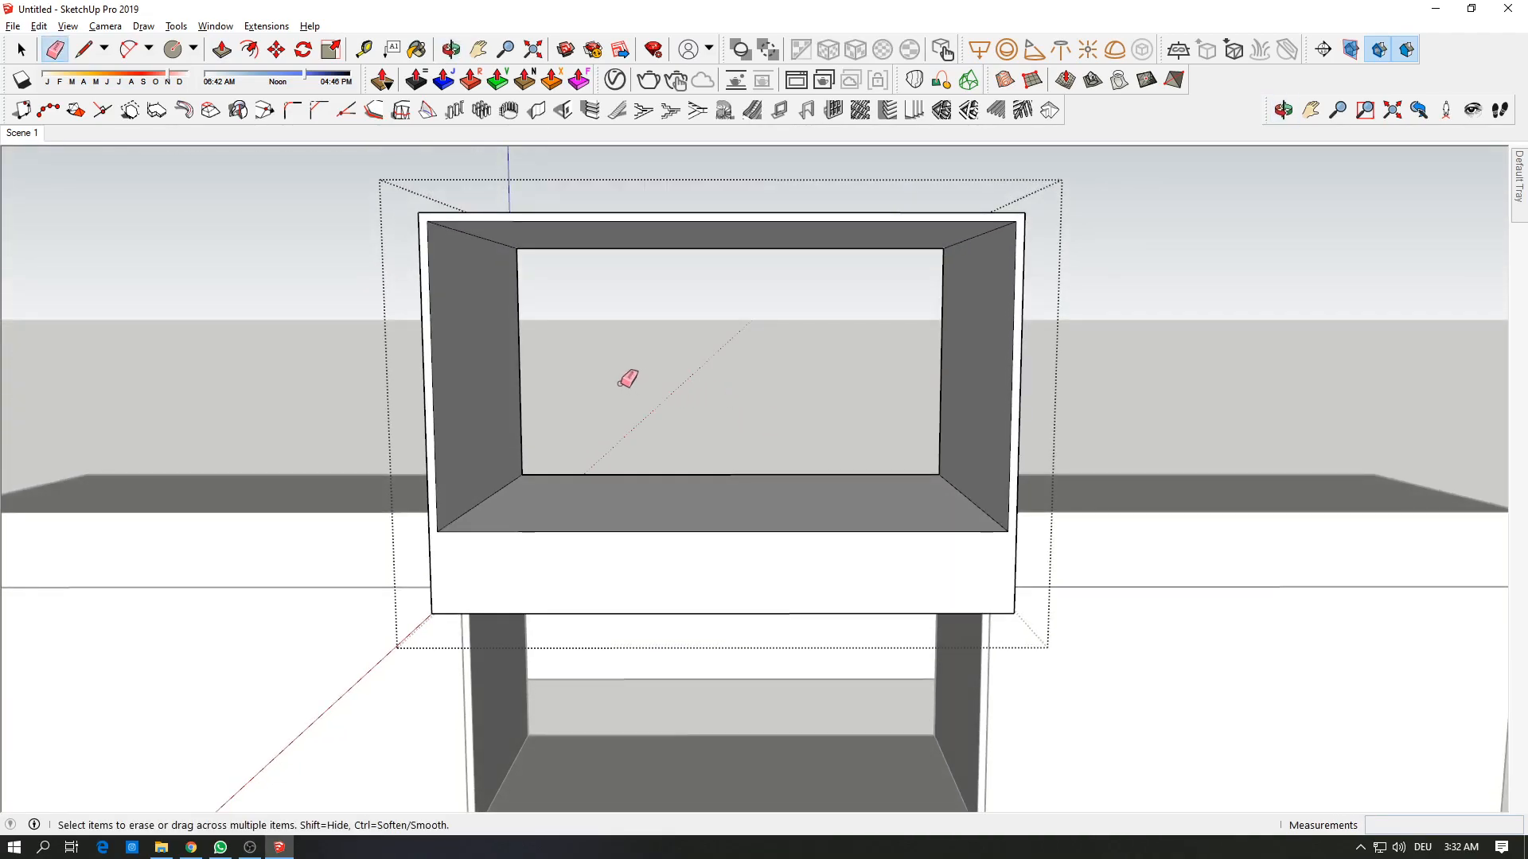
Step: Measure the height of the upper volume's front and raise its roof face by 27.7 cm
middle_drag(641, 382, 660, 370)
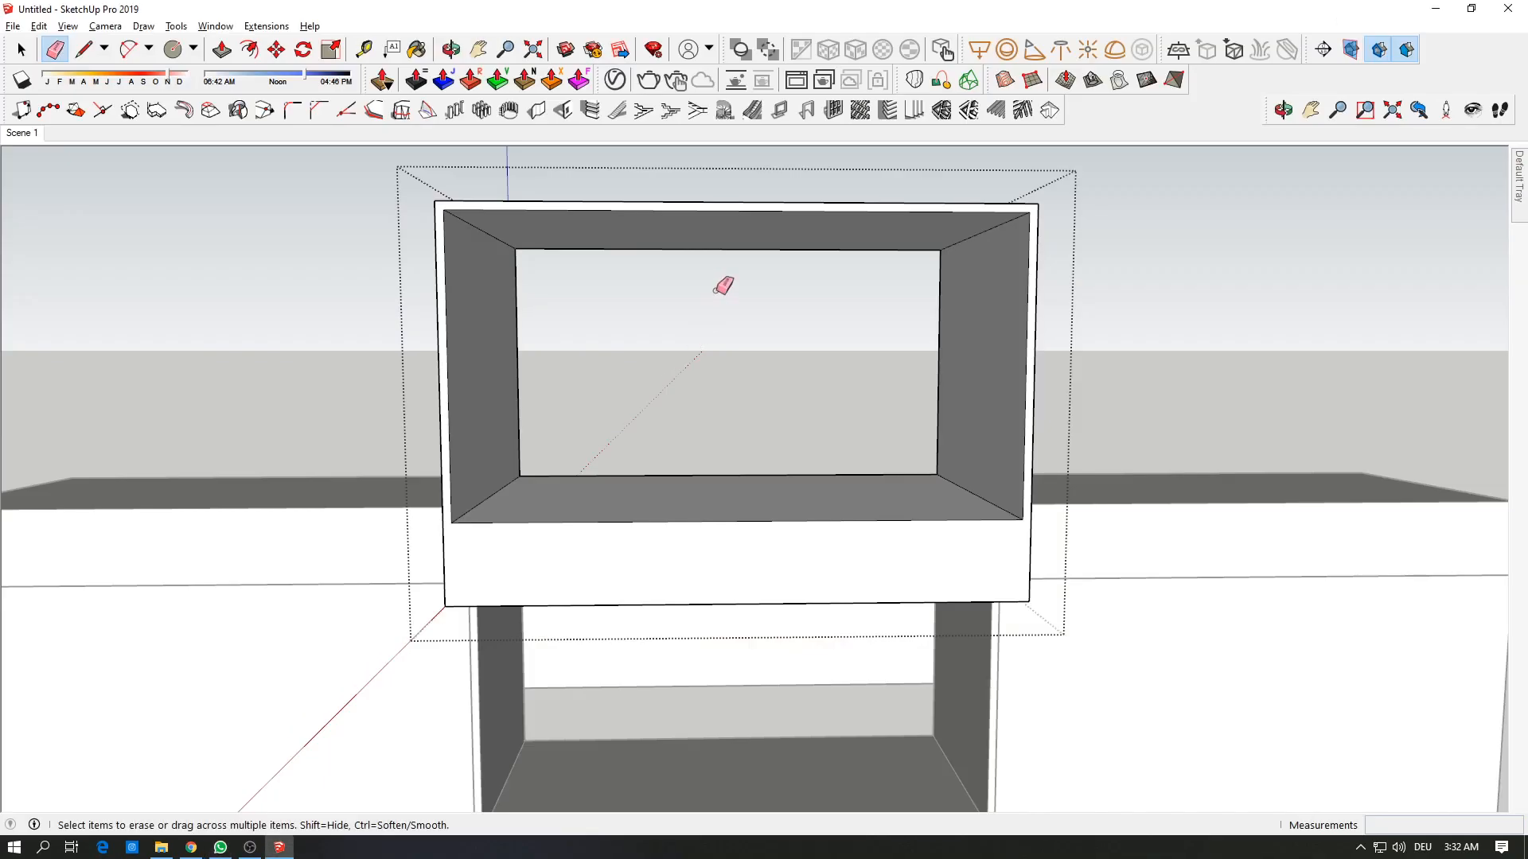
middle_drag(716, 283, 445, 514)
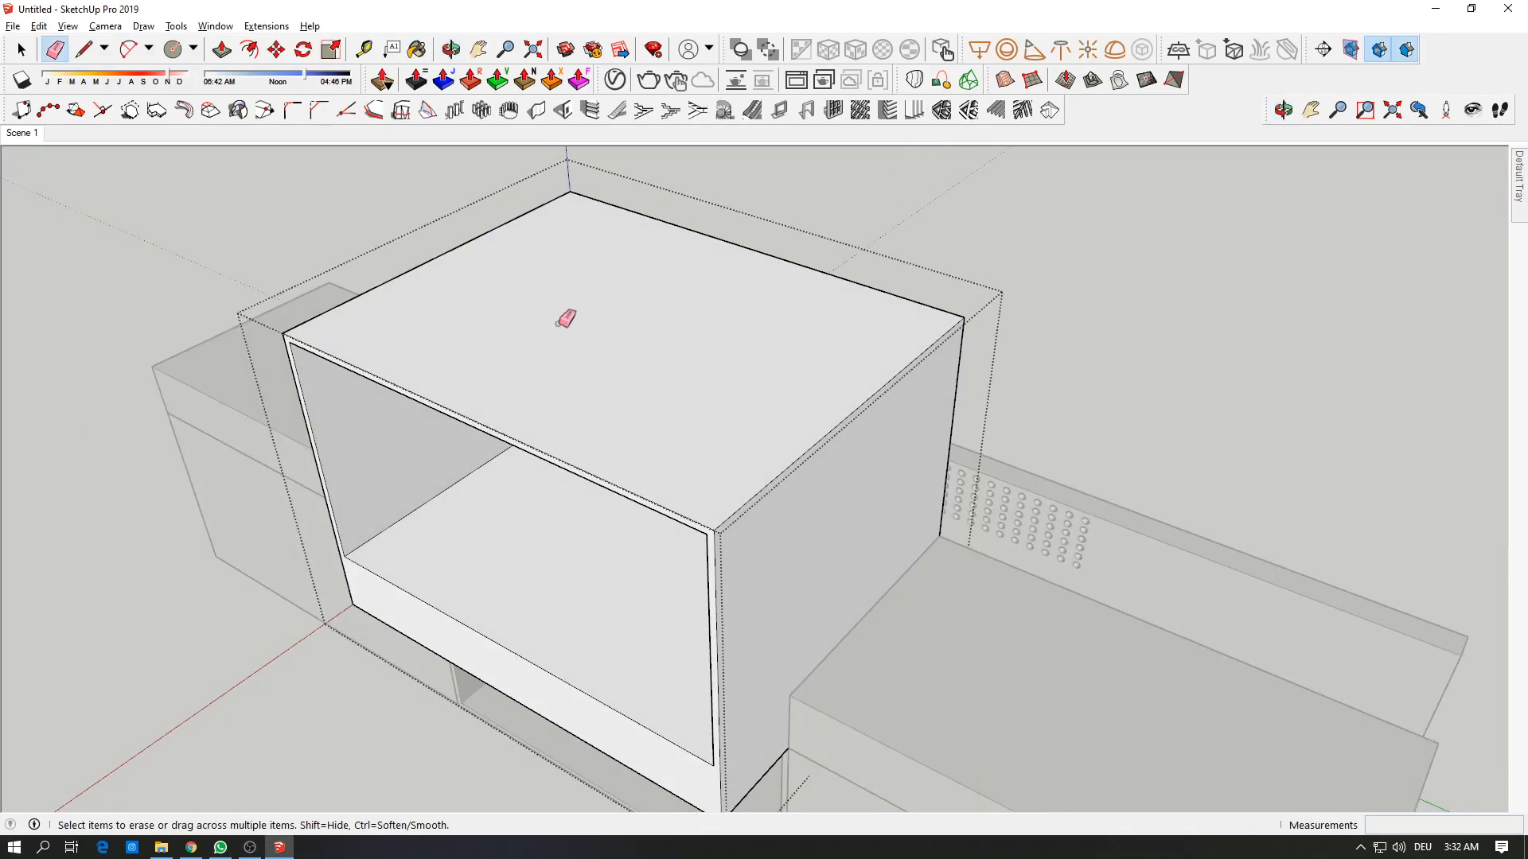
click(363, 49)
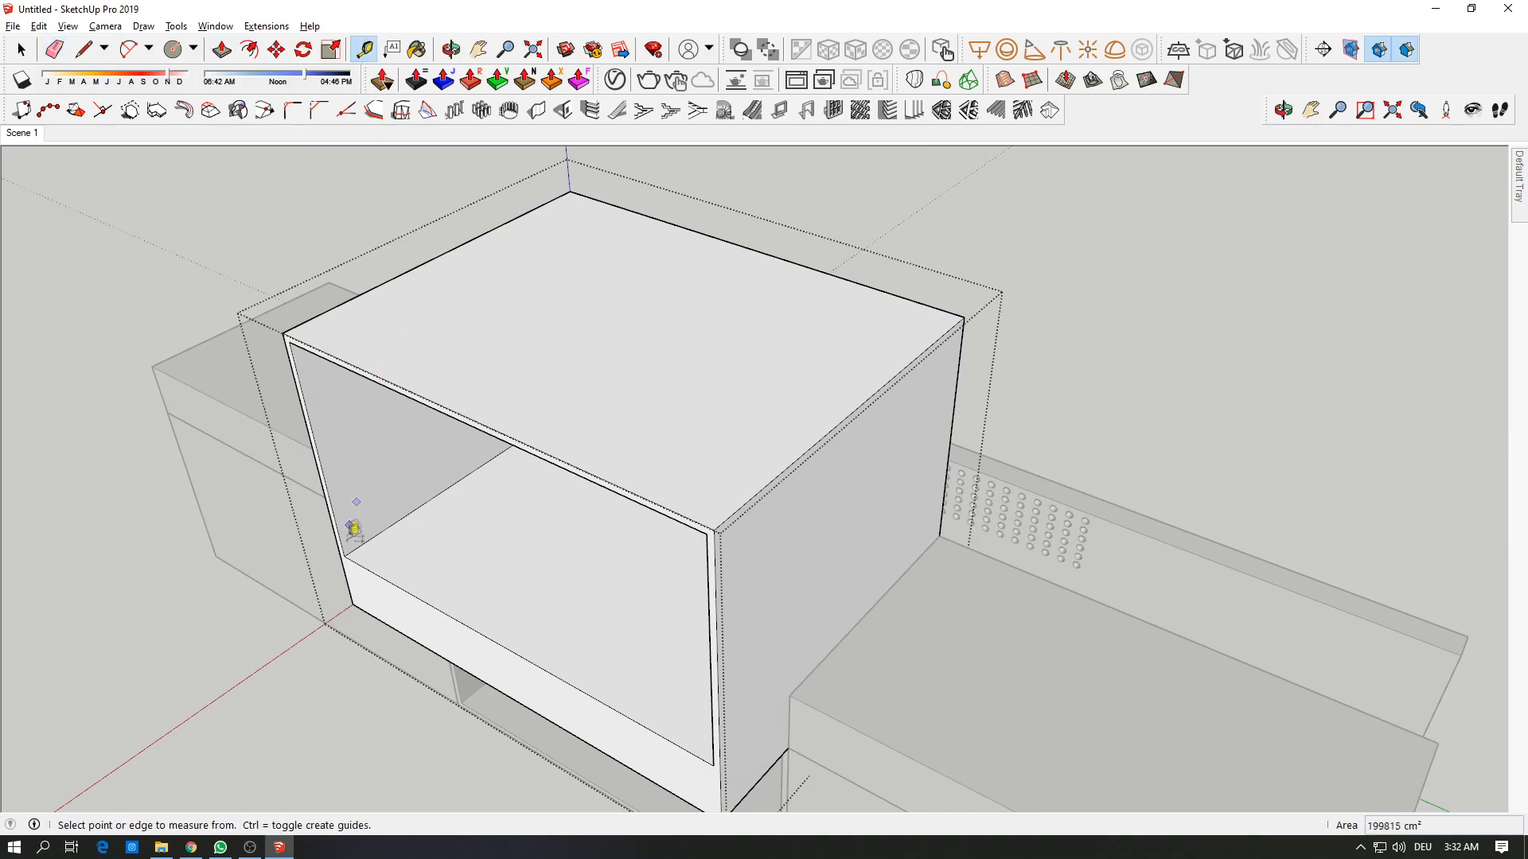
click(408, 636)
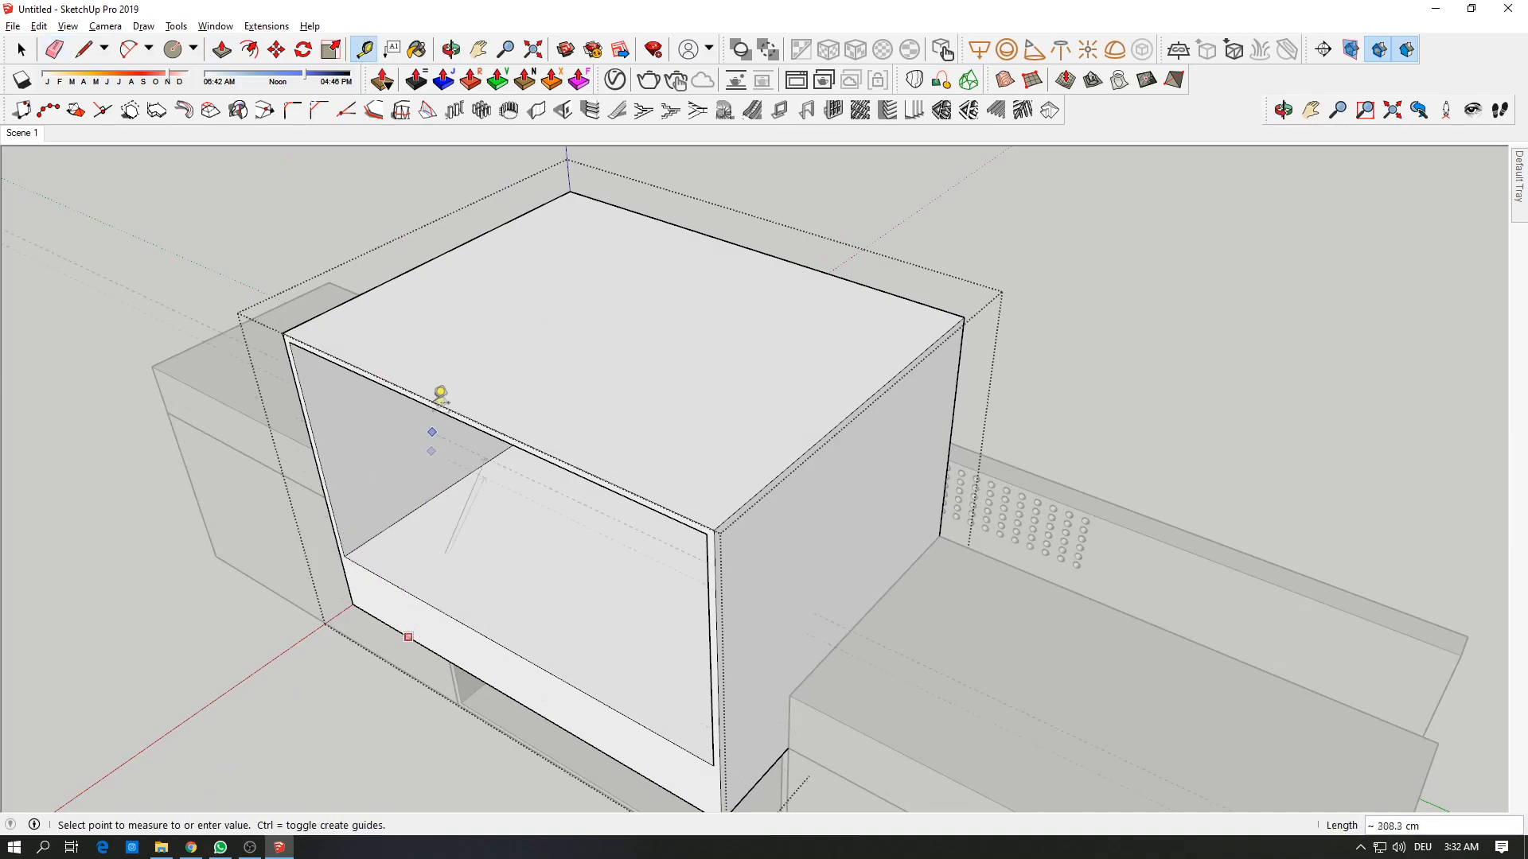
click(399, 385)
key(p)
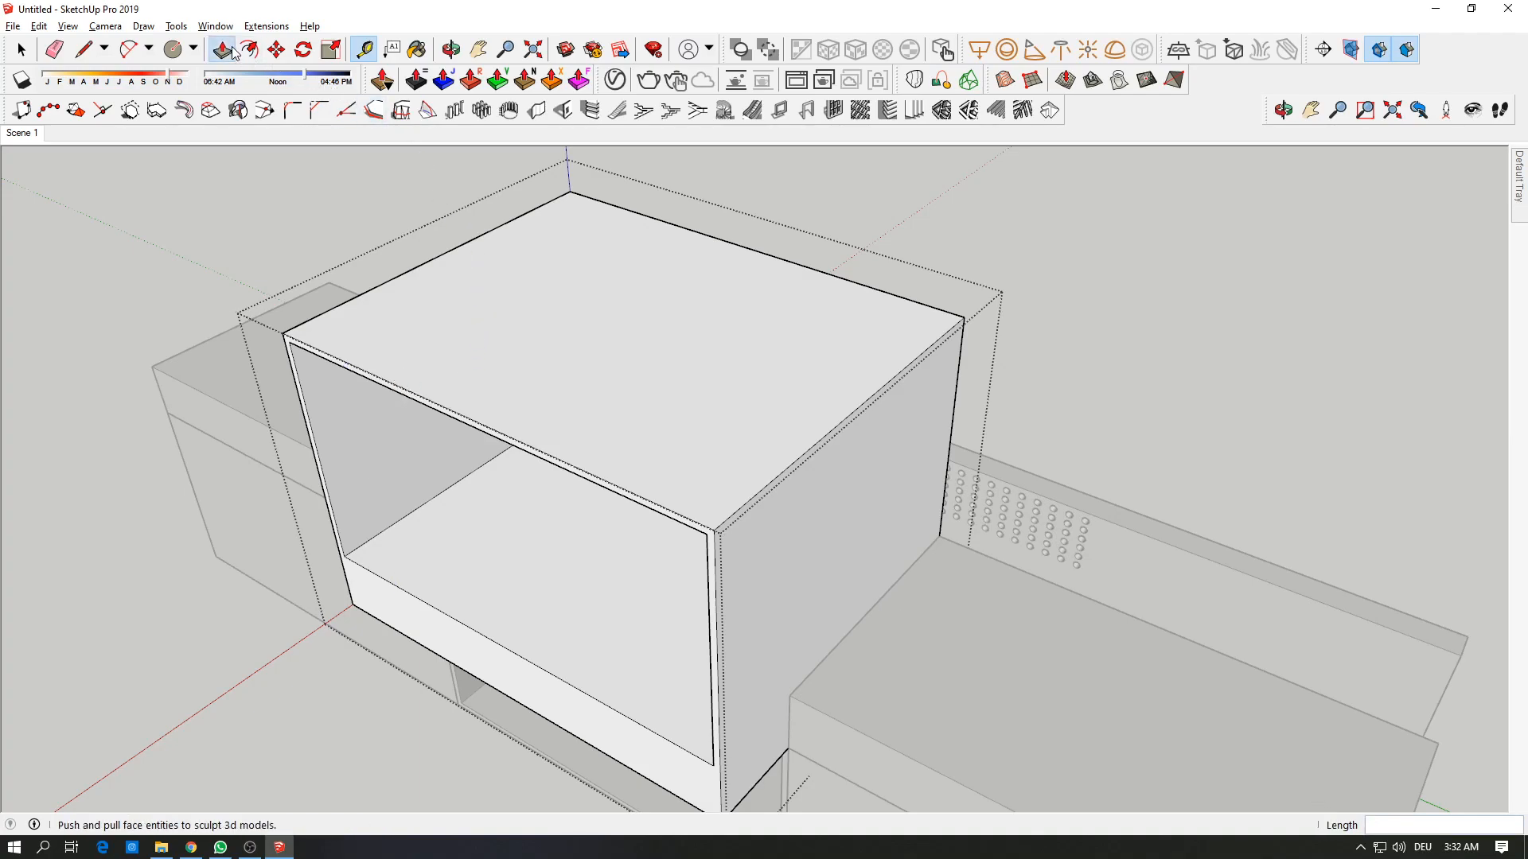
double_click(546, 300)
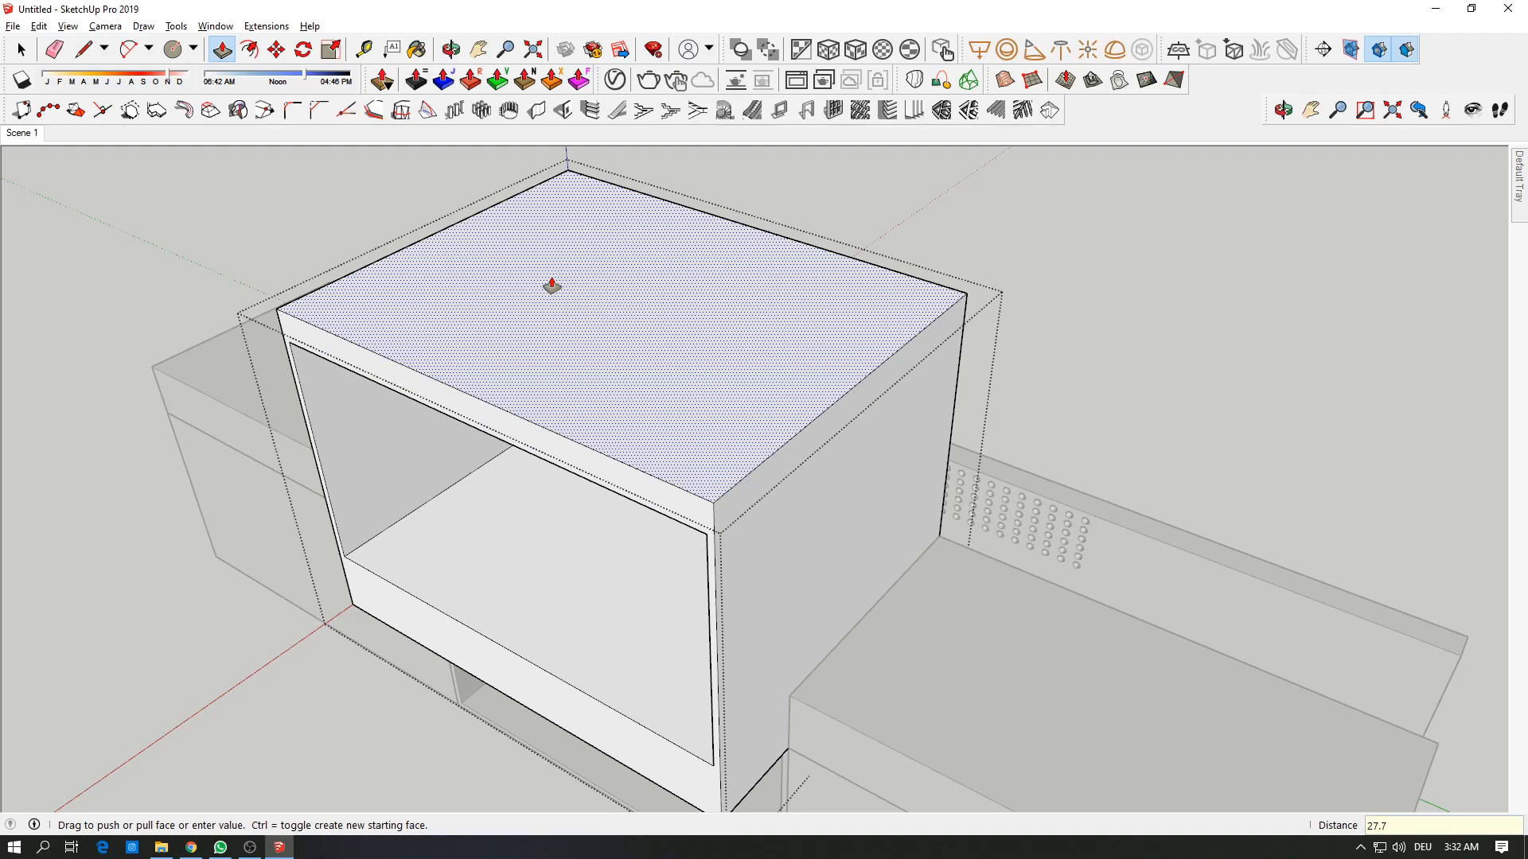
text(27.7)
key(Return)
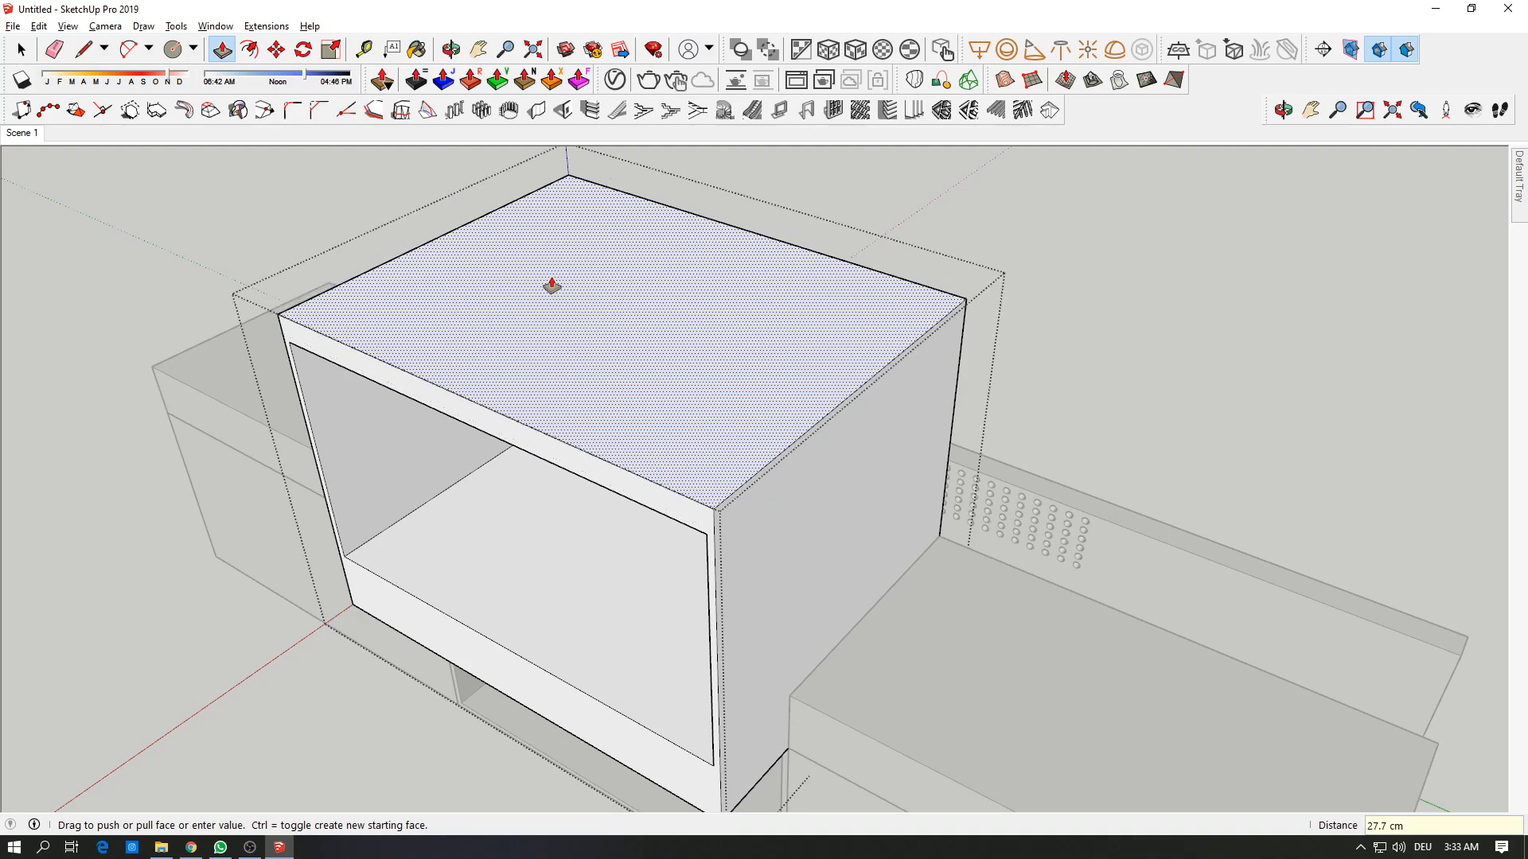
Step: Push the upper volume's interior ceiling up by 27.7 cm to match the raised roof
middle_drag(612, 300, 866, 29)
click(754, 198)
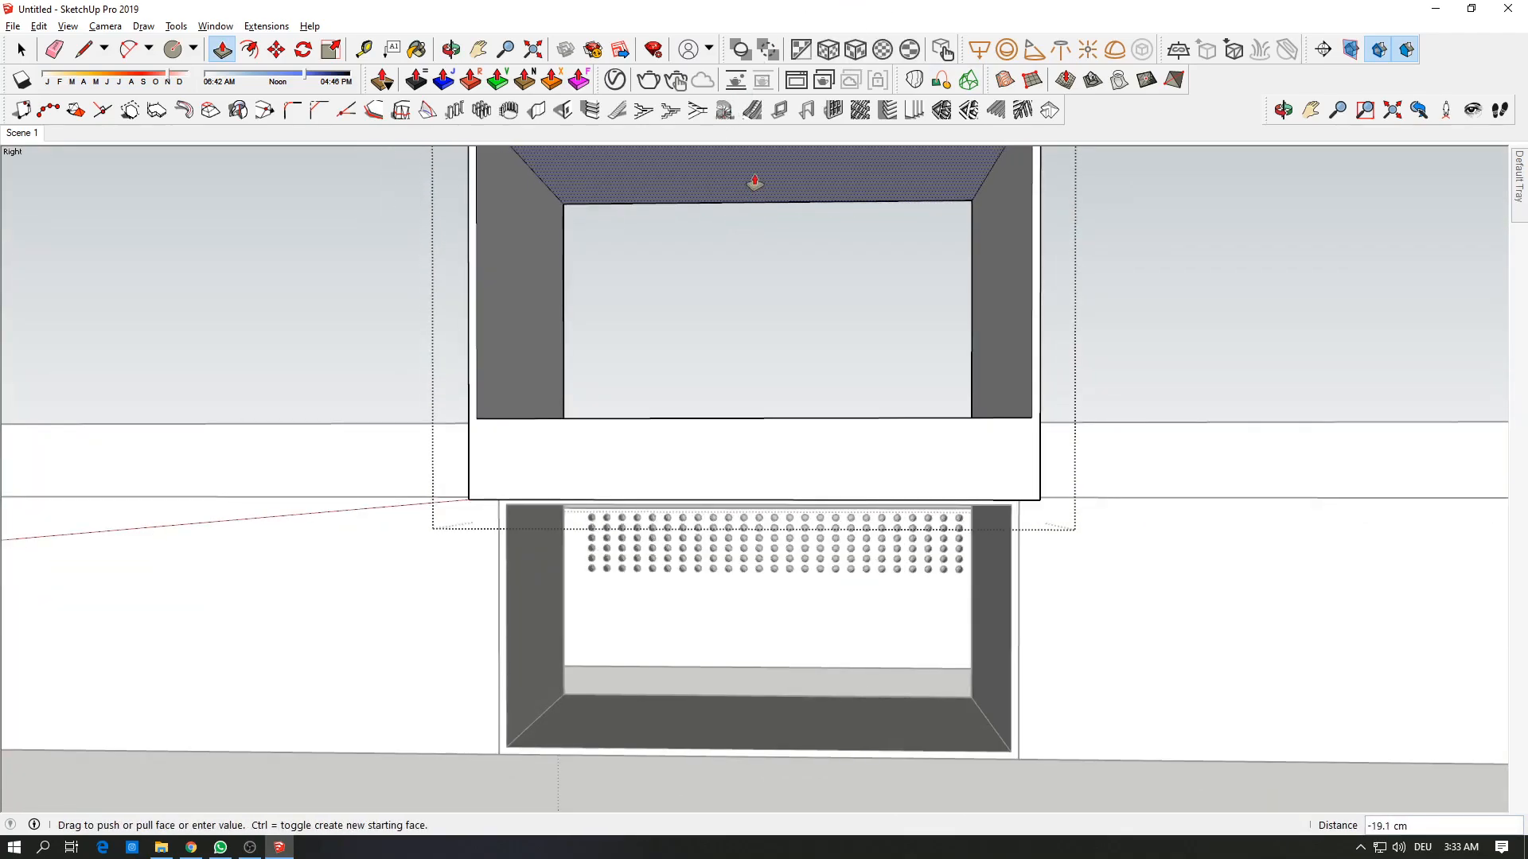
text(27.7)
key(Return)
middle_drag(816, 184, 743, 314)
key(space)
mouse_move(1041, 294)
middle_down()
mouse_move(827, 288)
mouse_move(700, 317)
middle_up()
Step: Check the reference photo and place a guide 220 cm above the front edge of the opening's floor
key(alt+Tab)
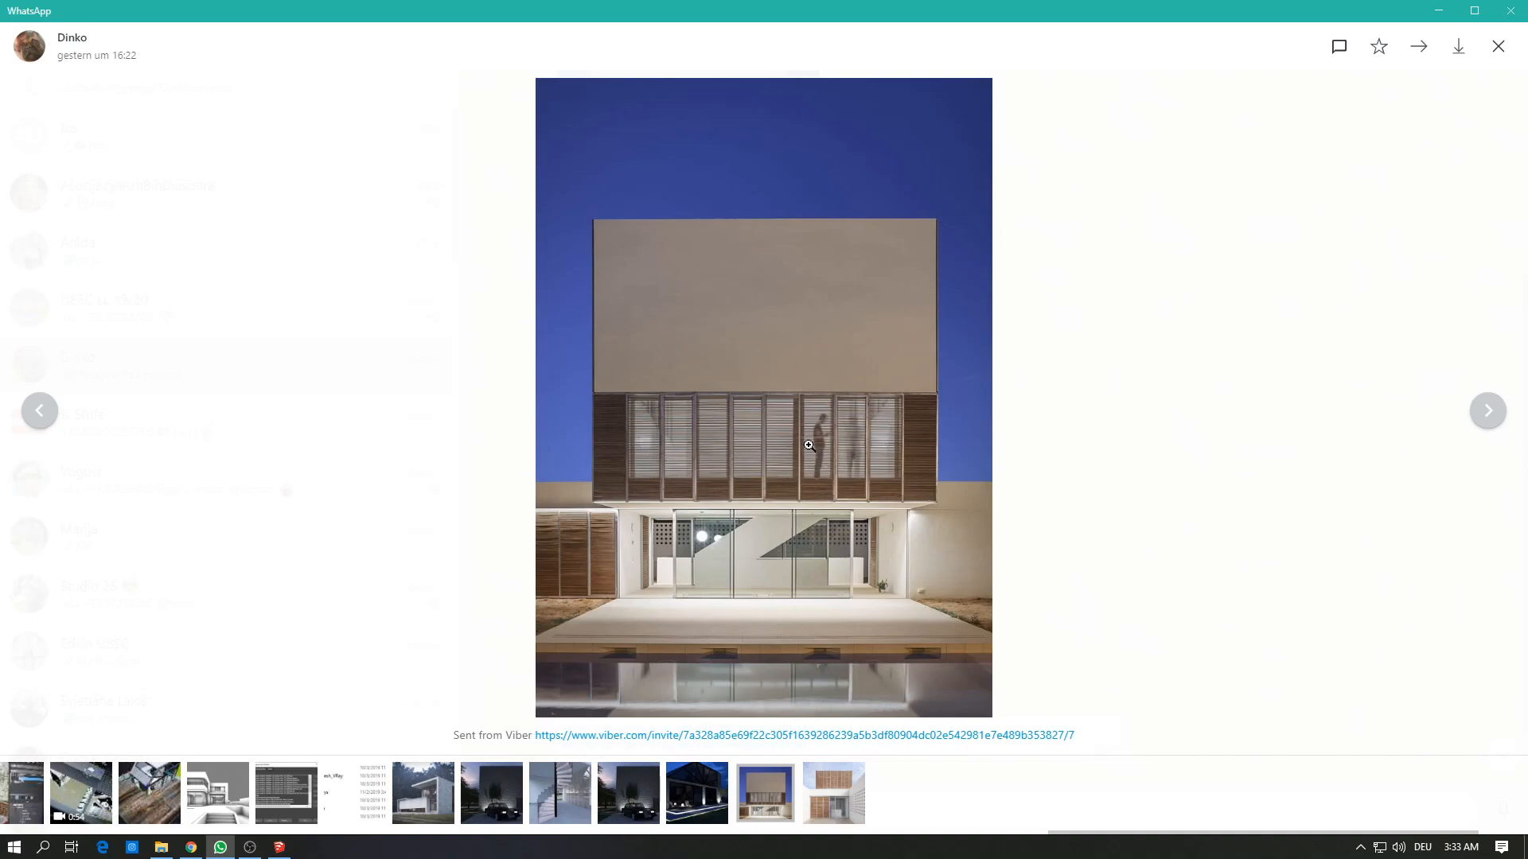
key(alt+Tab)
middle_drag(668, 493, 741, 516)
click(363, 49)
click(579, 612)
key(Up)
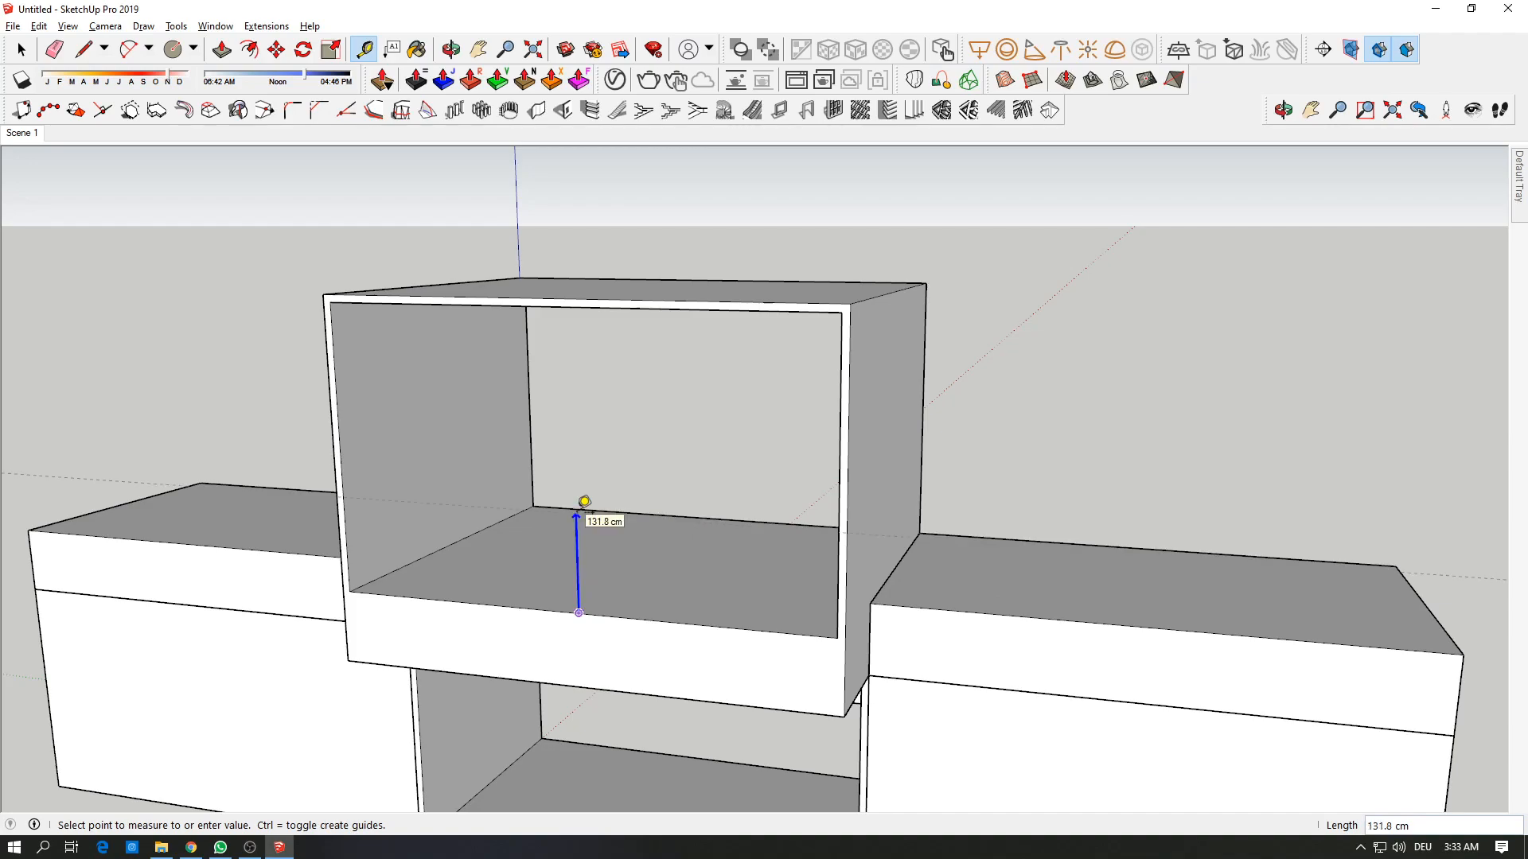
text(220)
key(Return)
middle_drag(602, 499, 791, 427)
key(l)
key(space)
key(alt+Tab)
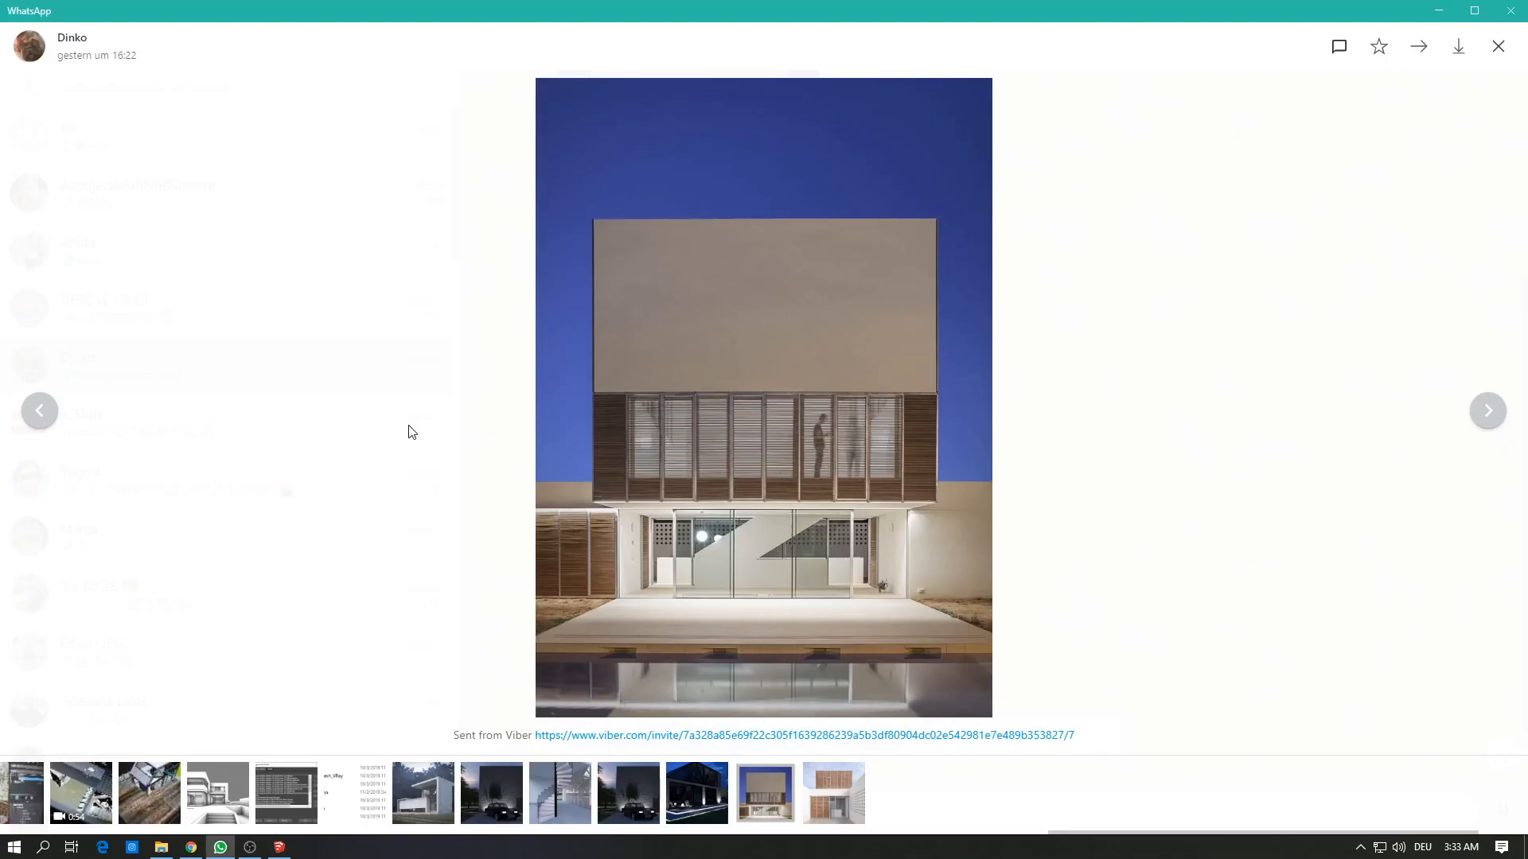
key(alt+Tab)
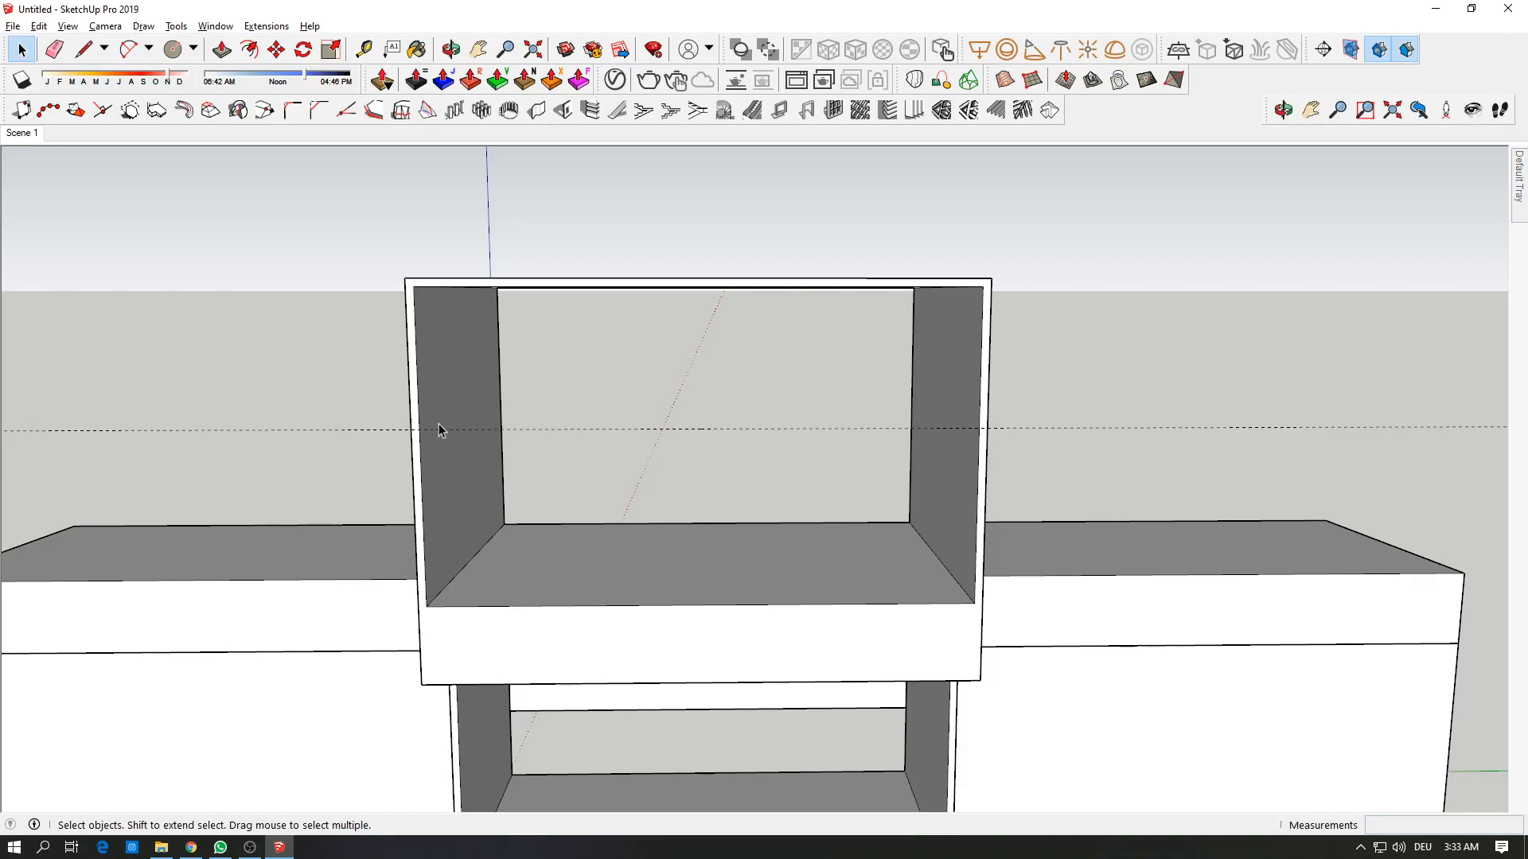
key(l)
click(434, 430)
click(978, 428)
key(space)
click(984, 348)
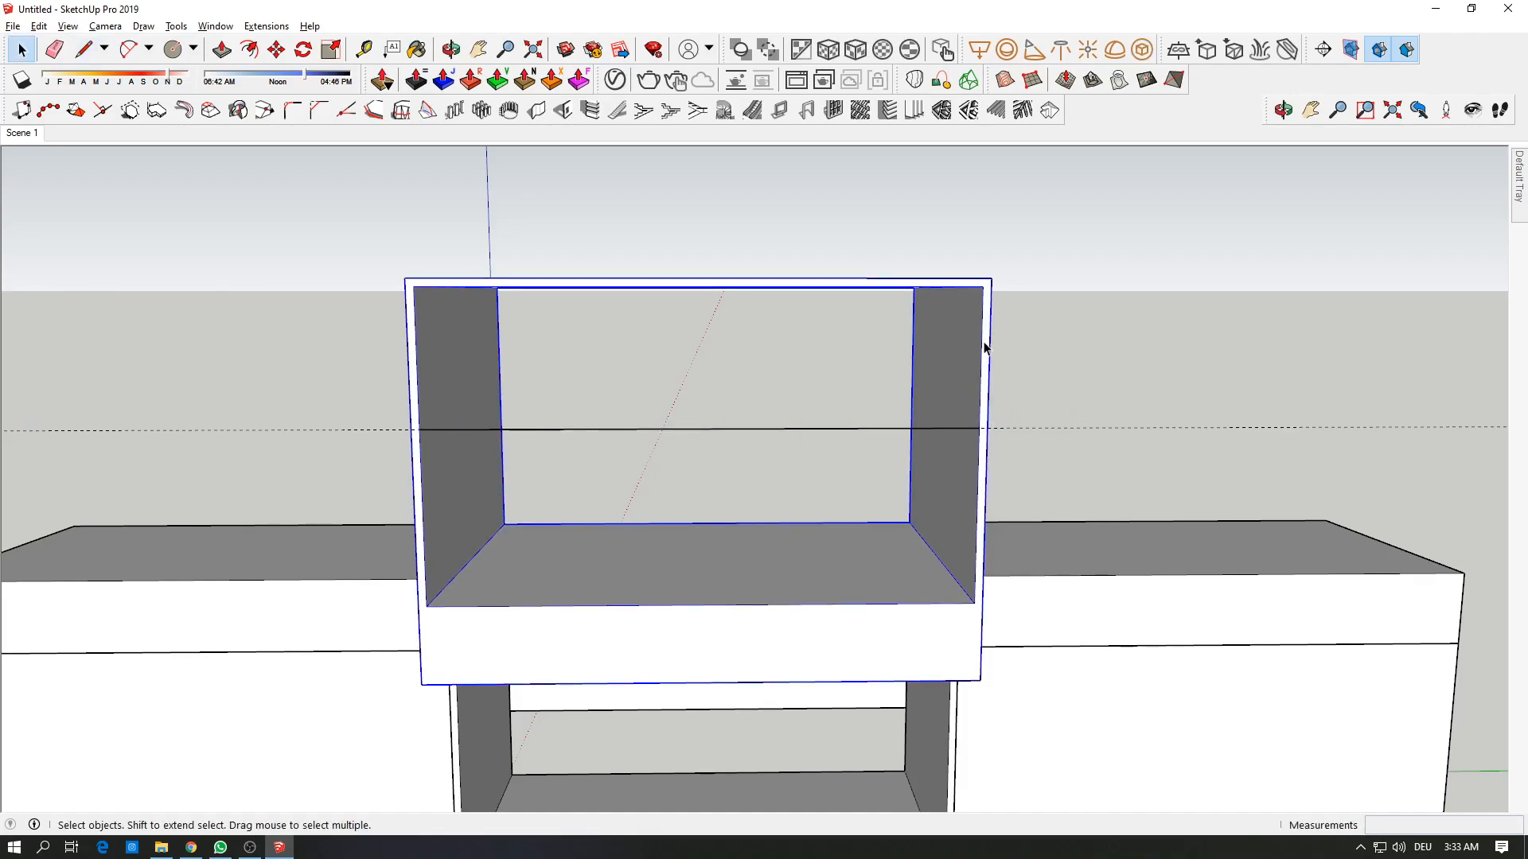
key(ctrl+z)
Step: Inside the upper volume's group, draw a line across the opening along the guide and delete the face below it
double_click(445, 466)
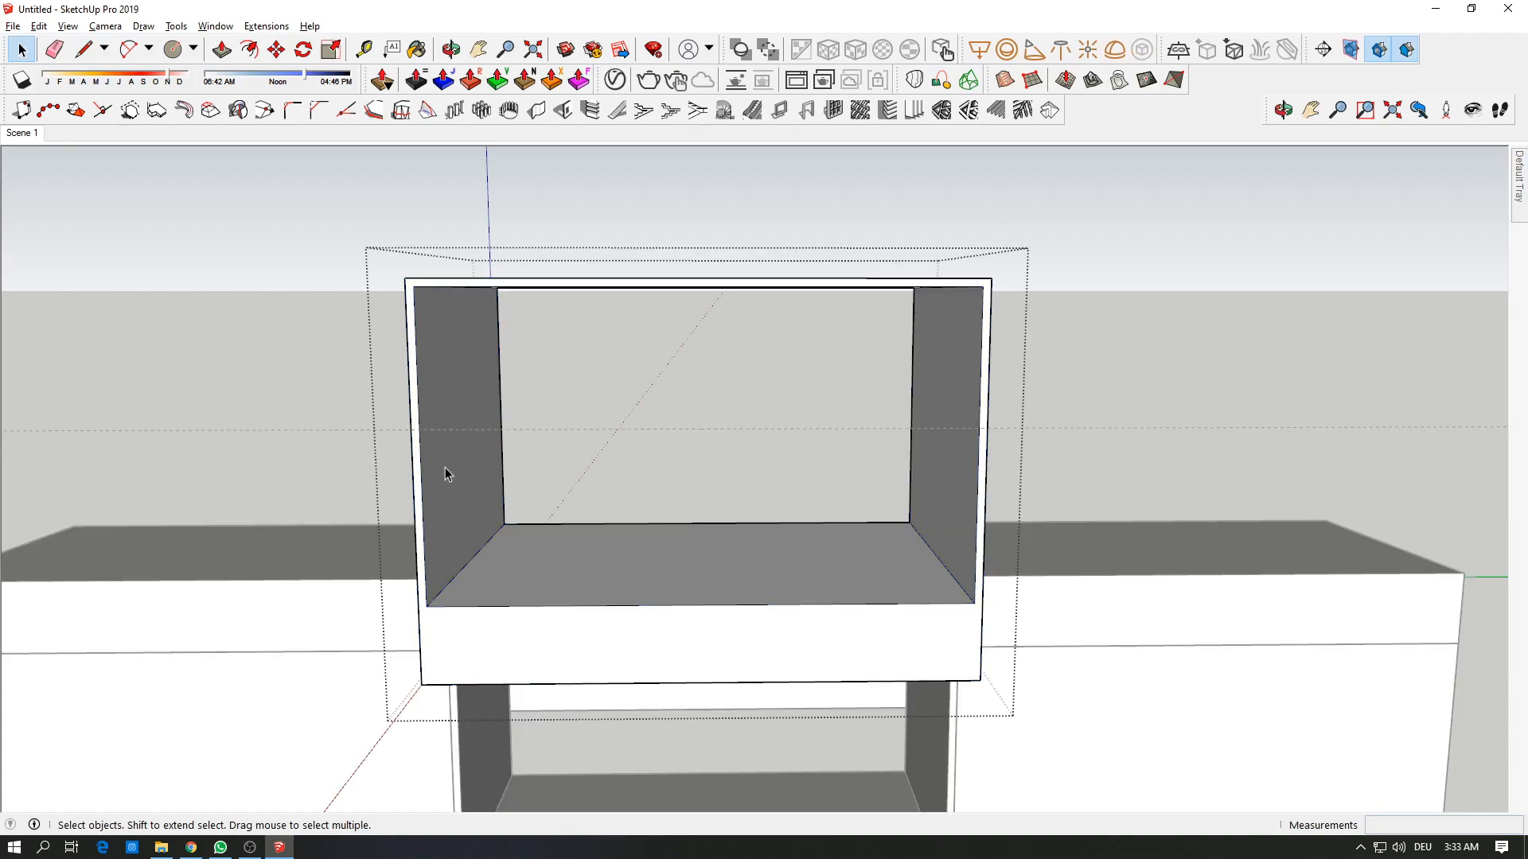
key(l)
click(419, 429)
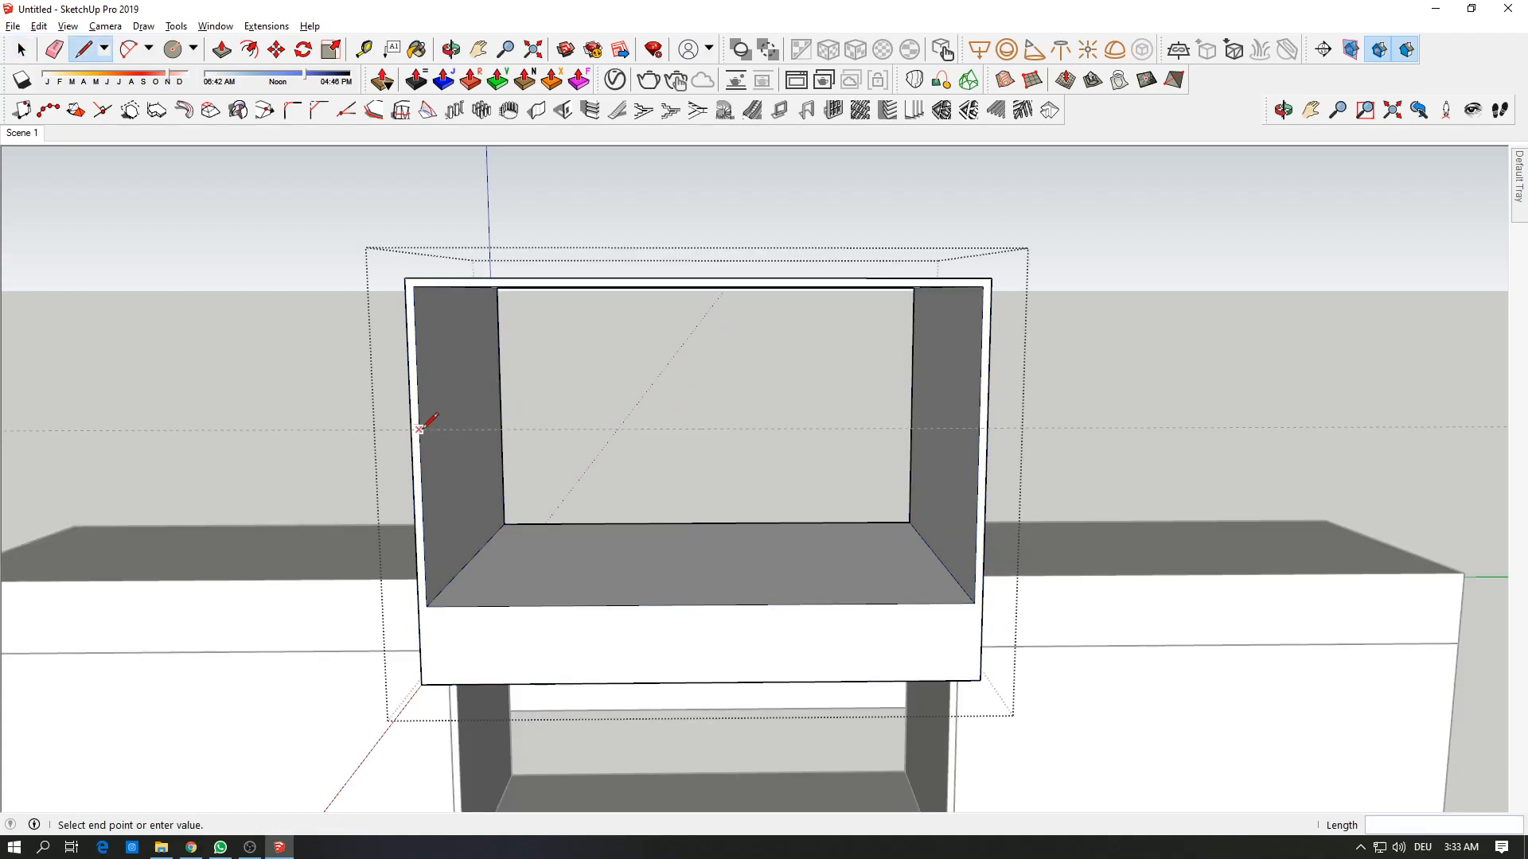
click(980, 428)
key(space)
click(853, 478)
key(Delete)
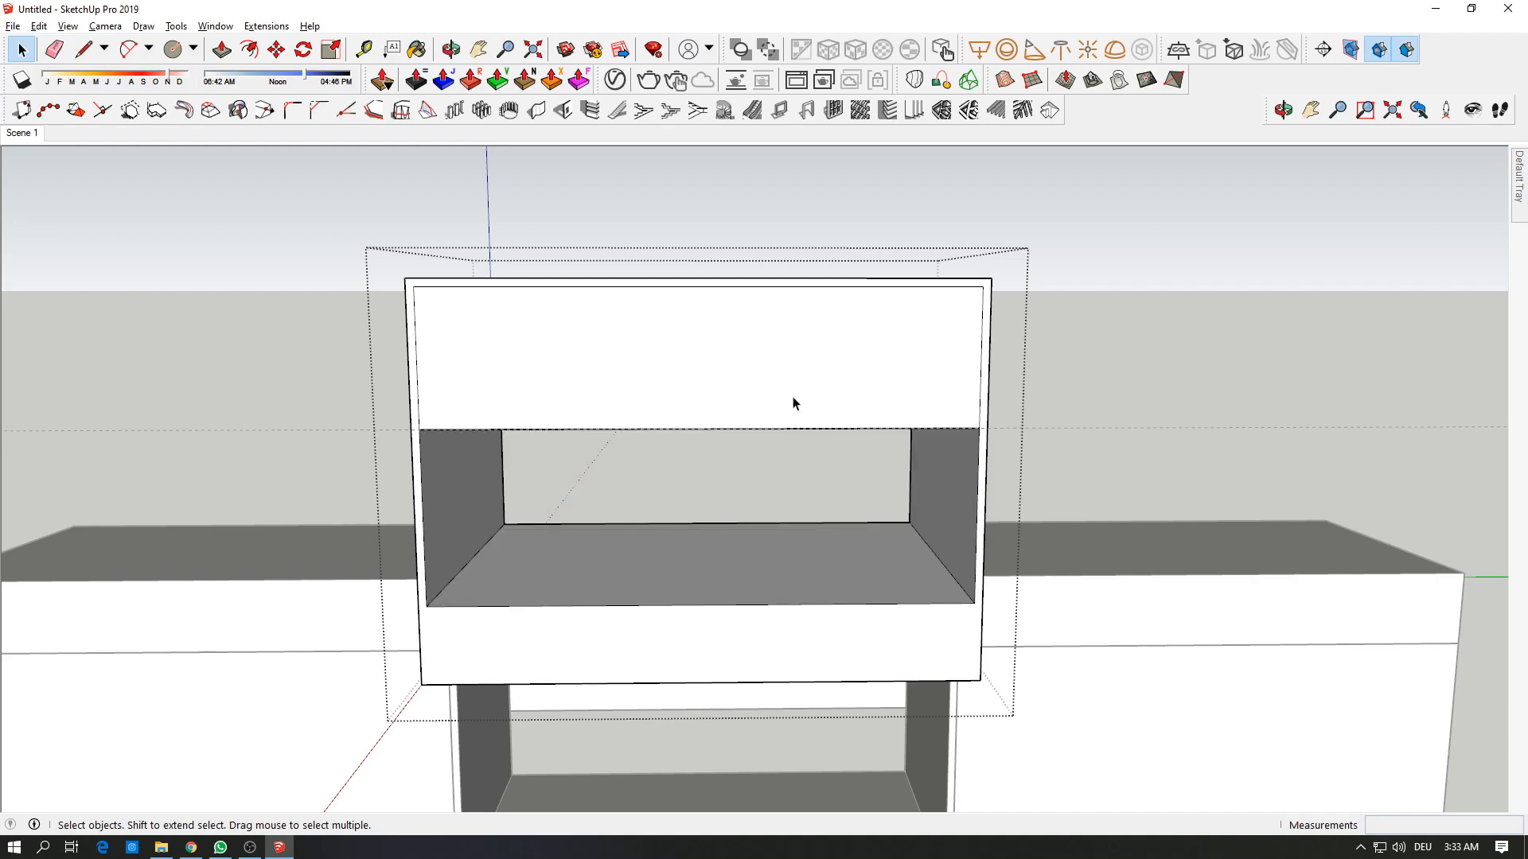
Step: Try to push and pull the upper volume's front face above the opening to give the panel thickness
click(792, 398)
click(222, 49)
click(601, 315)
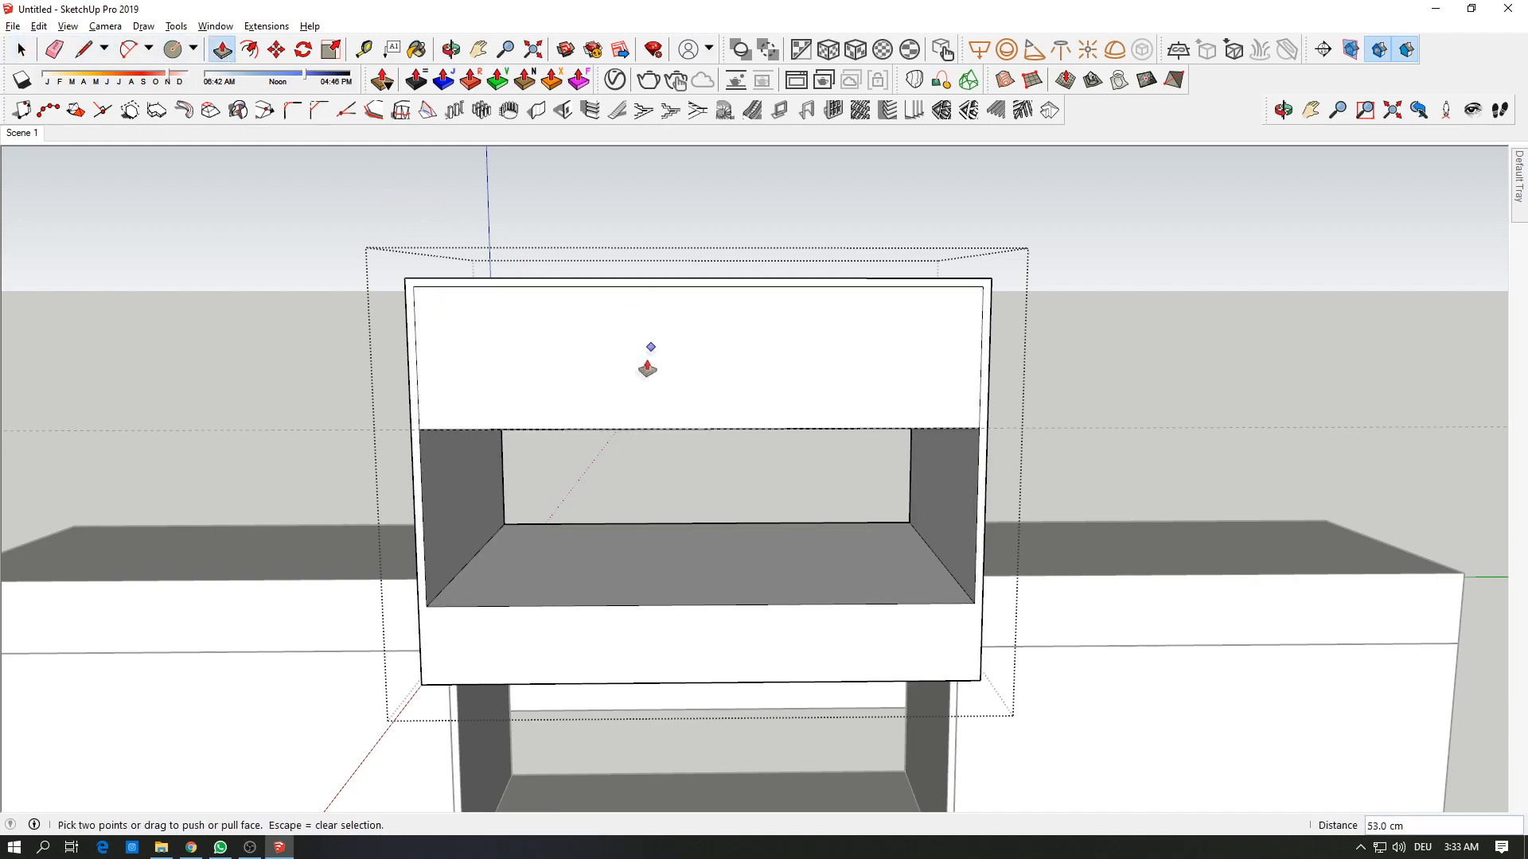
click(641, 362)
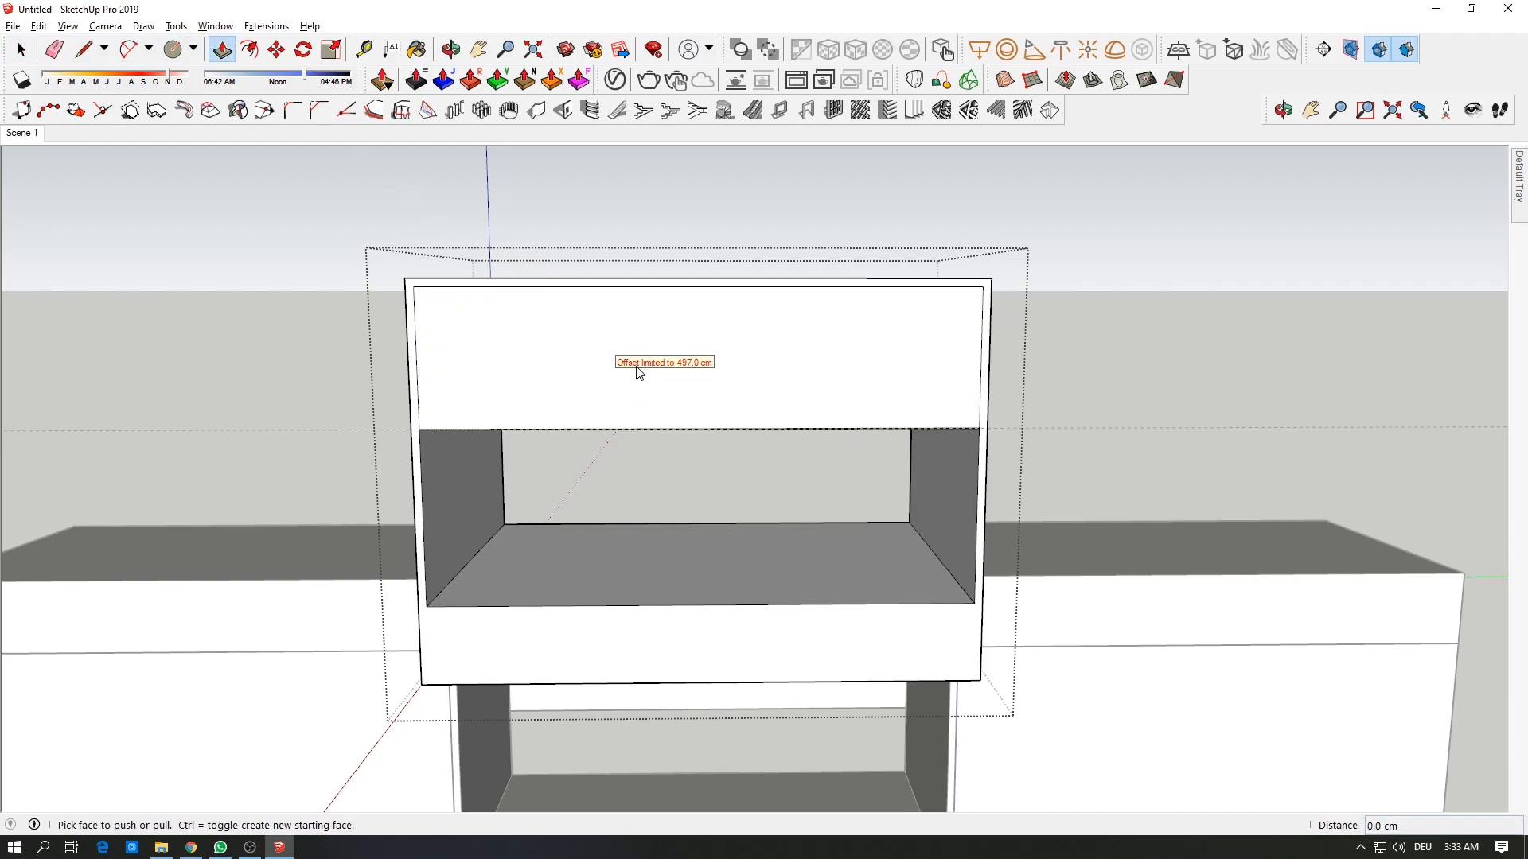
click(518, 352)
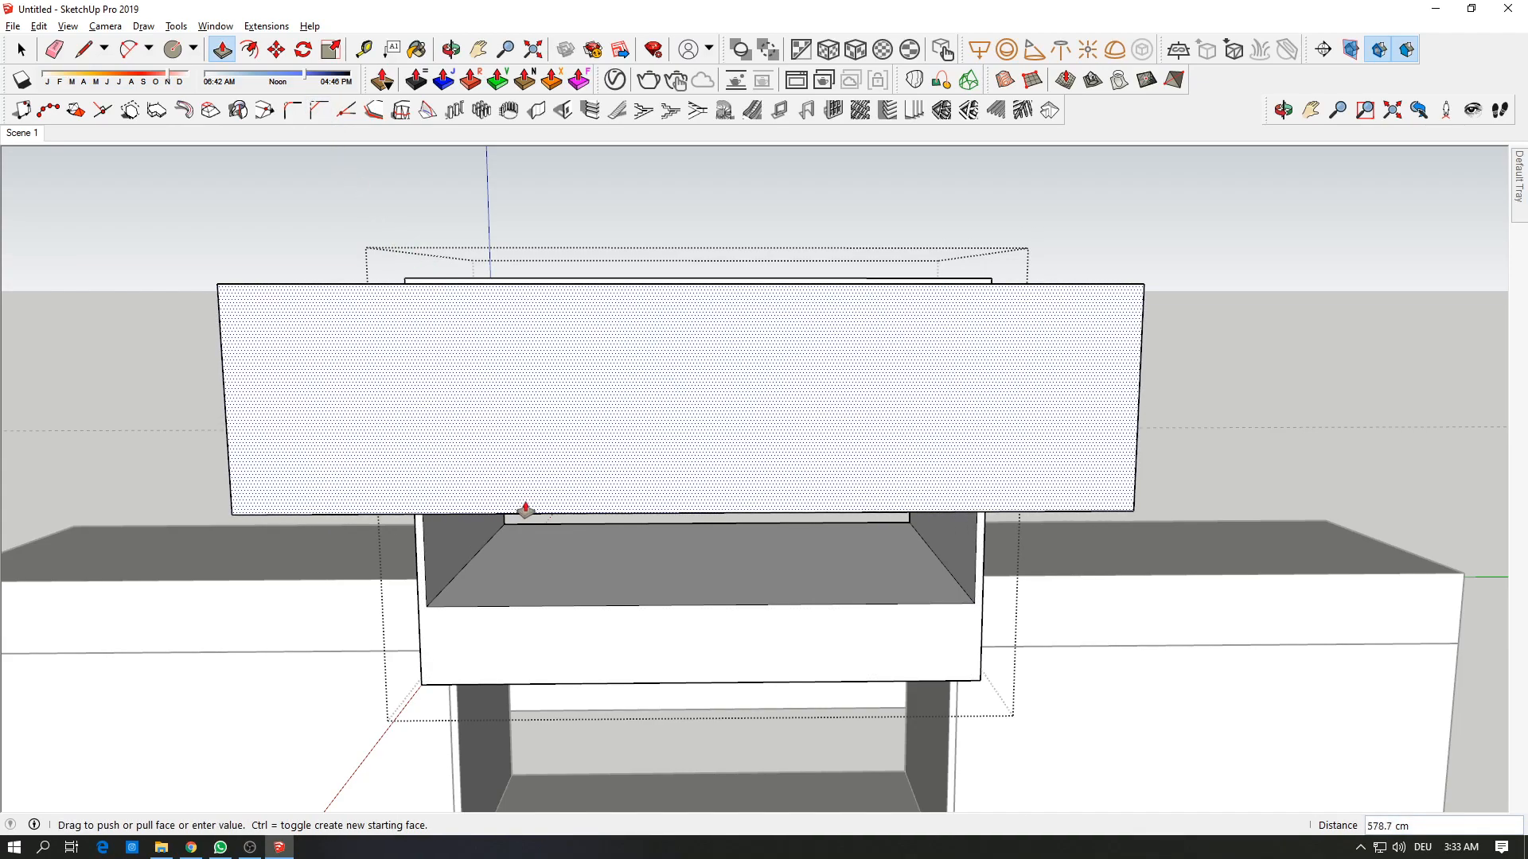
middle_drag(546, 539, 597, 447)
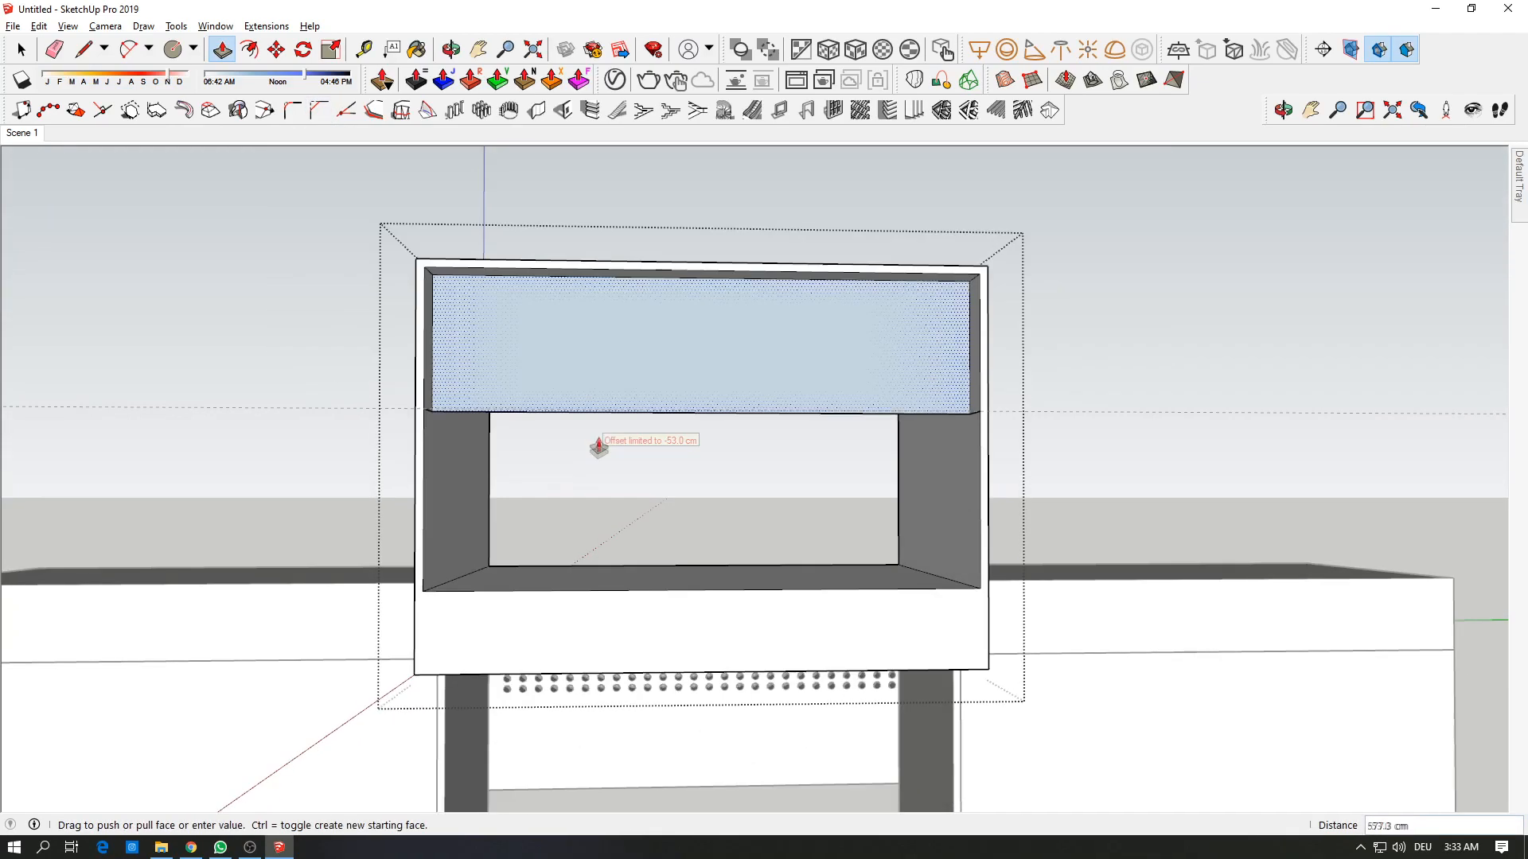
click(488, 511)
middle_drag(512, 505, 353, 487)
middle_drag(373, 371, 302, 314)
click(449, 368)
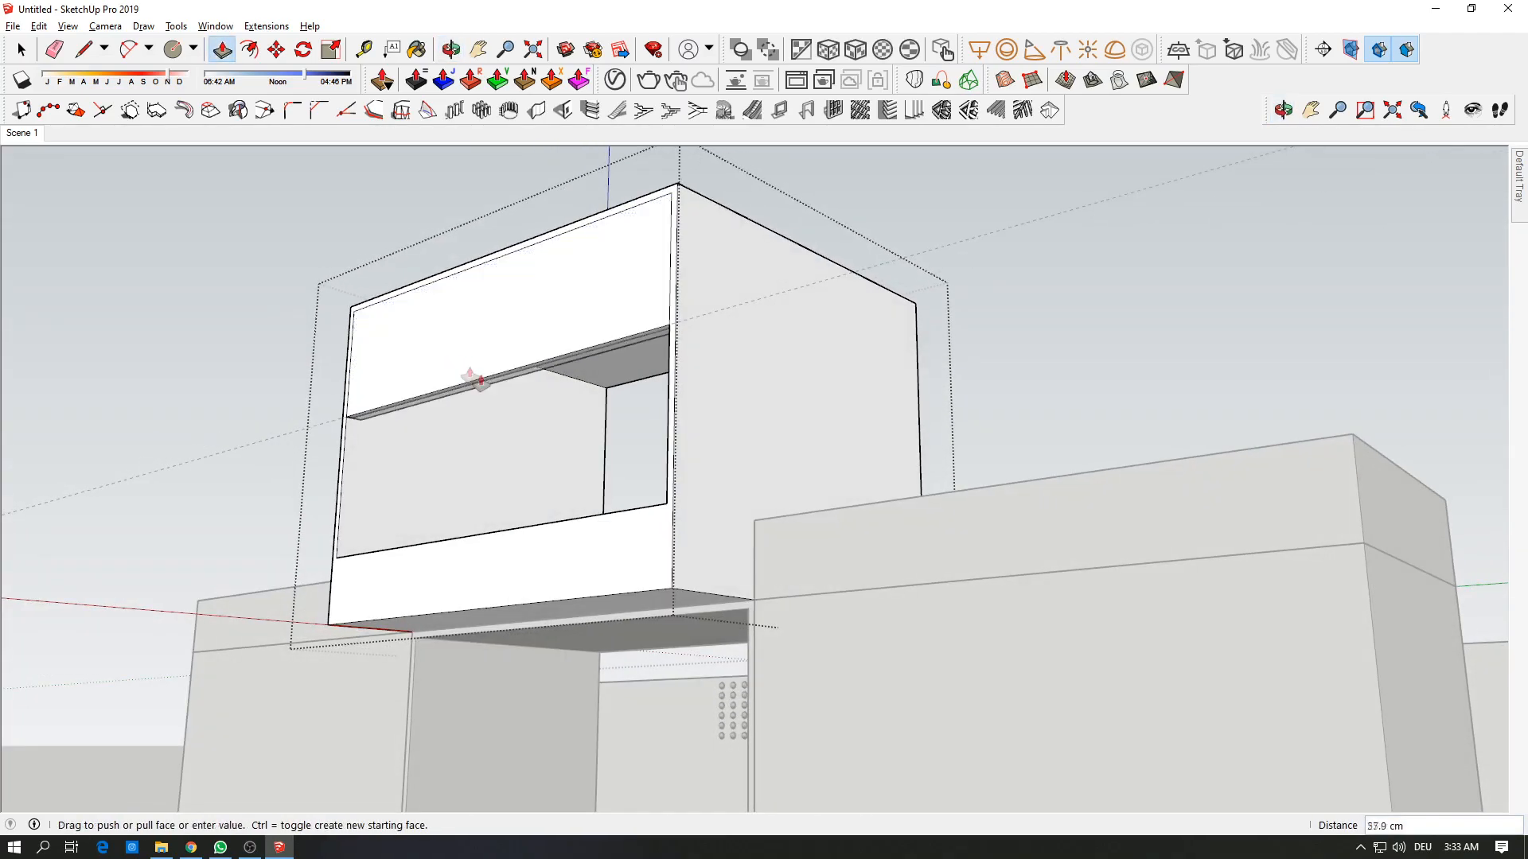
click(605, 478)
middle_drag(570, 395, 443, 518)
click(555, 386)
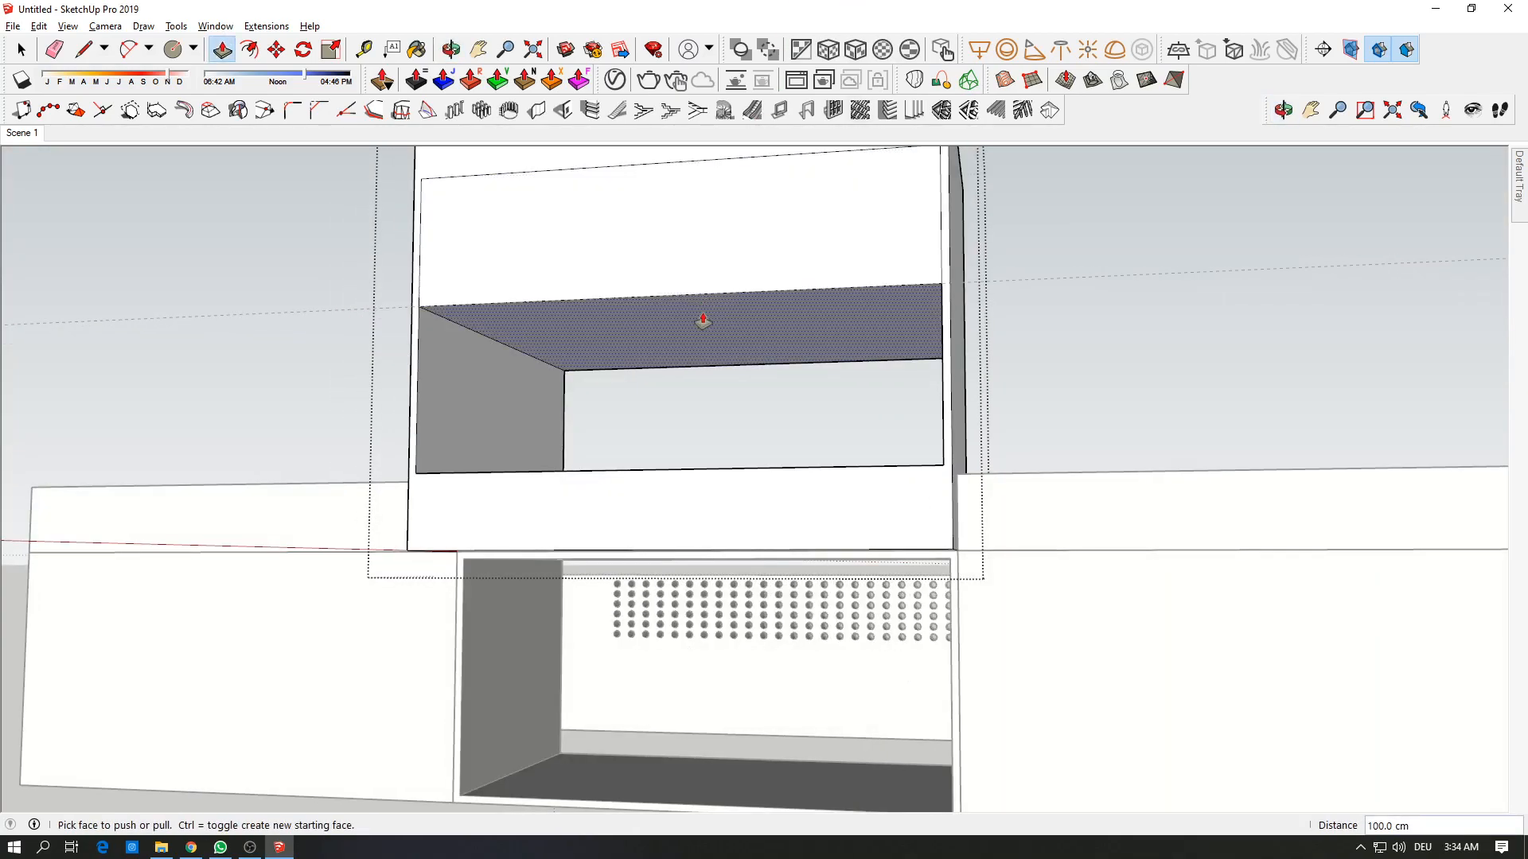
Step: Delete the horizontal ceiling face level with the lower edge of the front panel inside the upper volume
click(702, 314)
click(701, 322)
middle_drag(700, 322, 618, 283)
key(space)
click(618, 286)
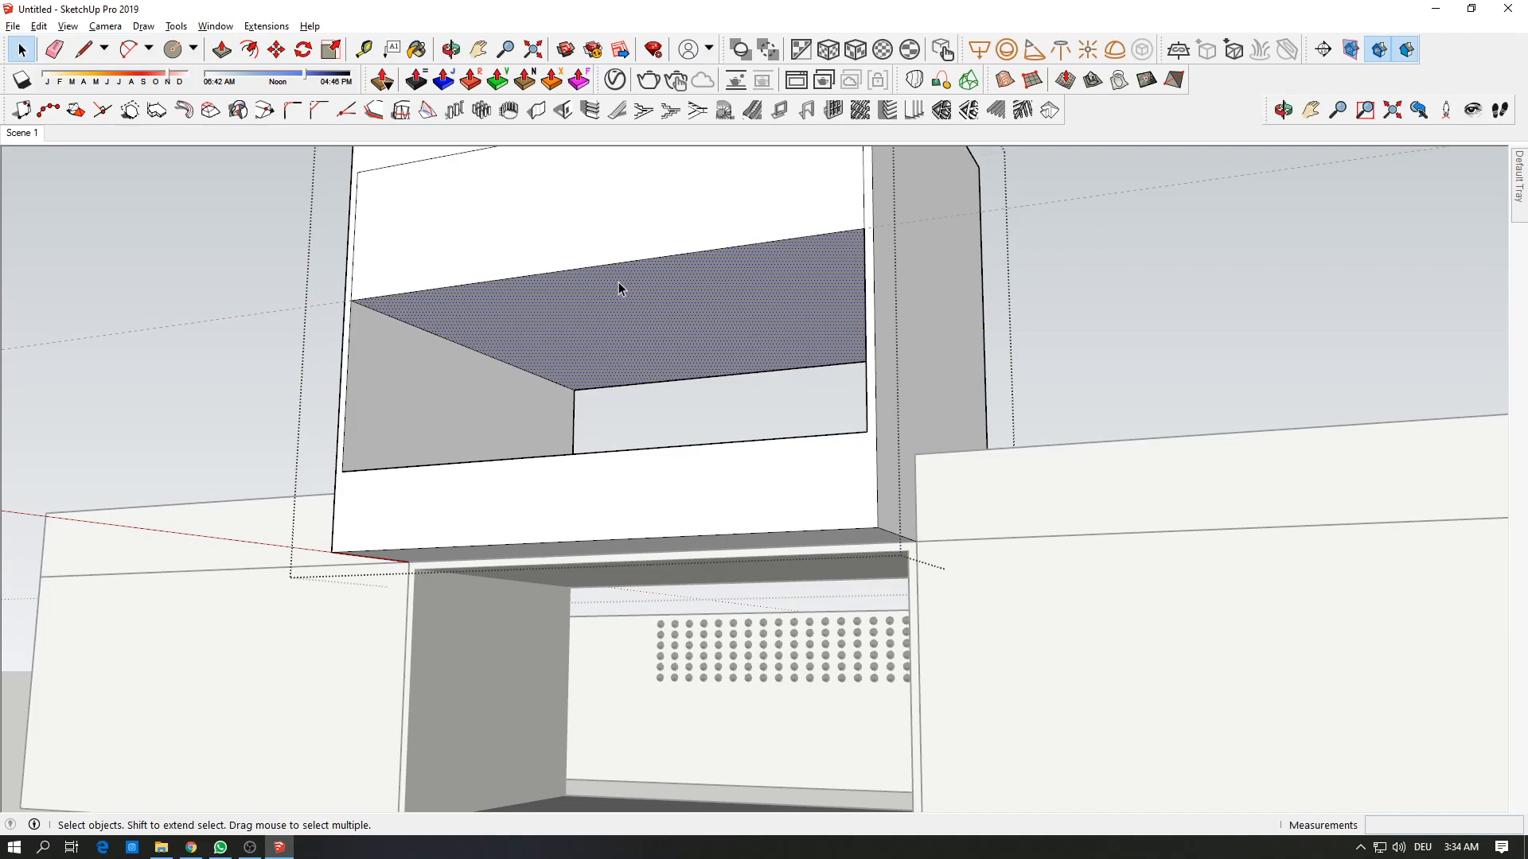
key(Delete)
Step: Push the remaining interior ceiling face of the upper volume up by 100 cm
middle_drag(618, 282, 419, 244)
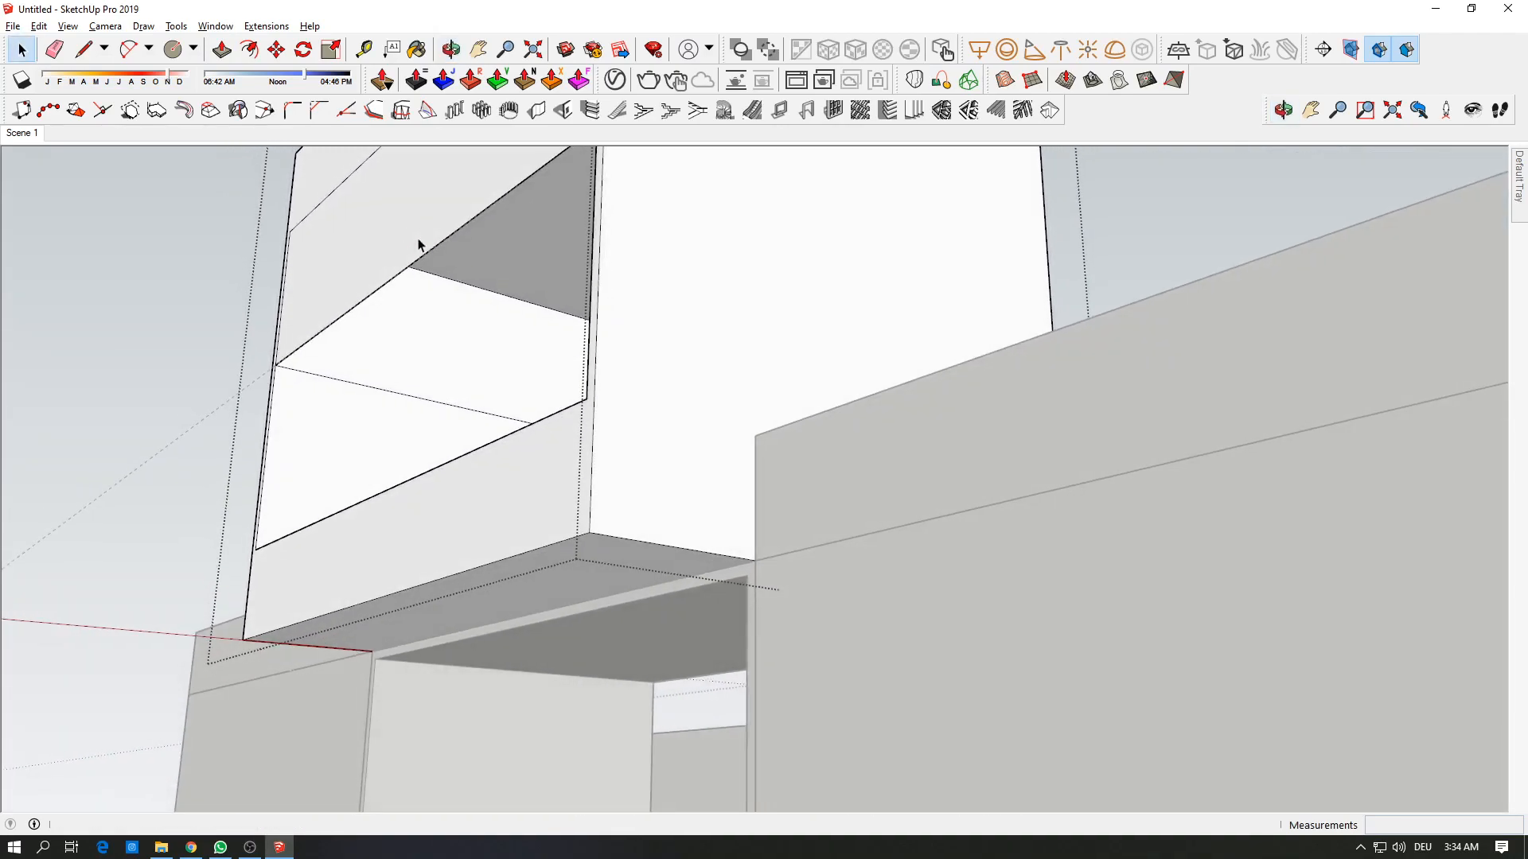
click(446, 254)
key(p)
click(530, 238)
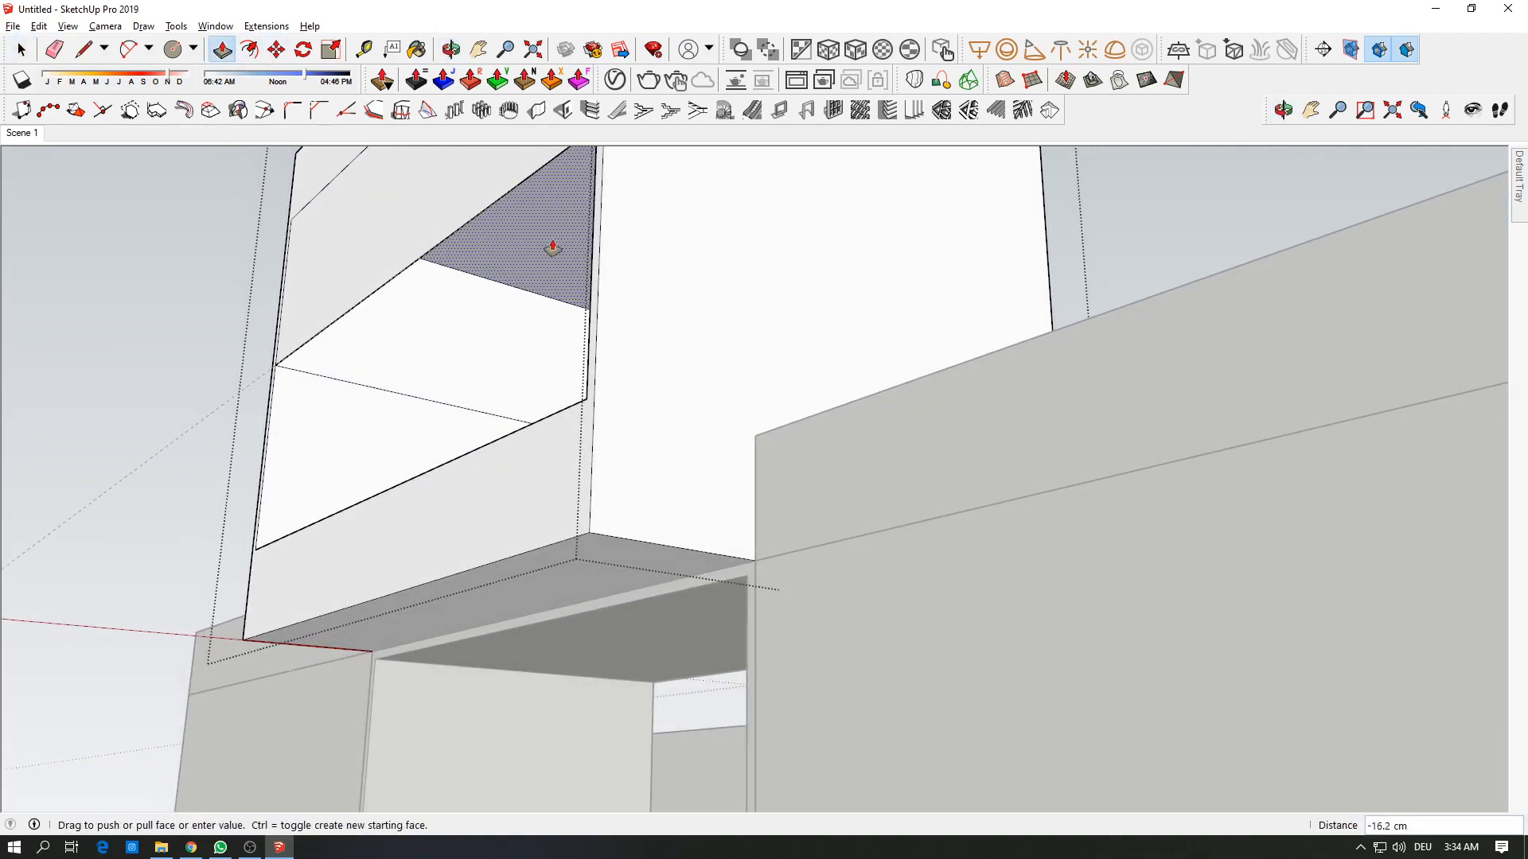
text(100)
key(Return)
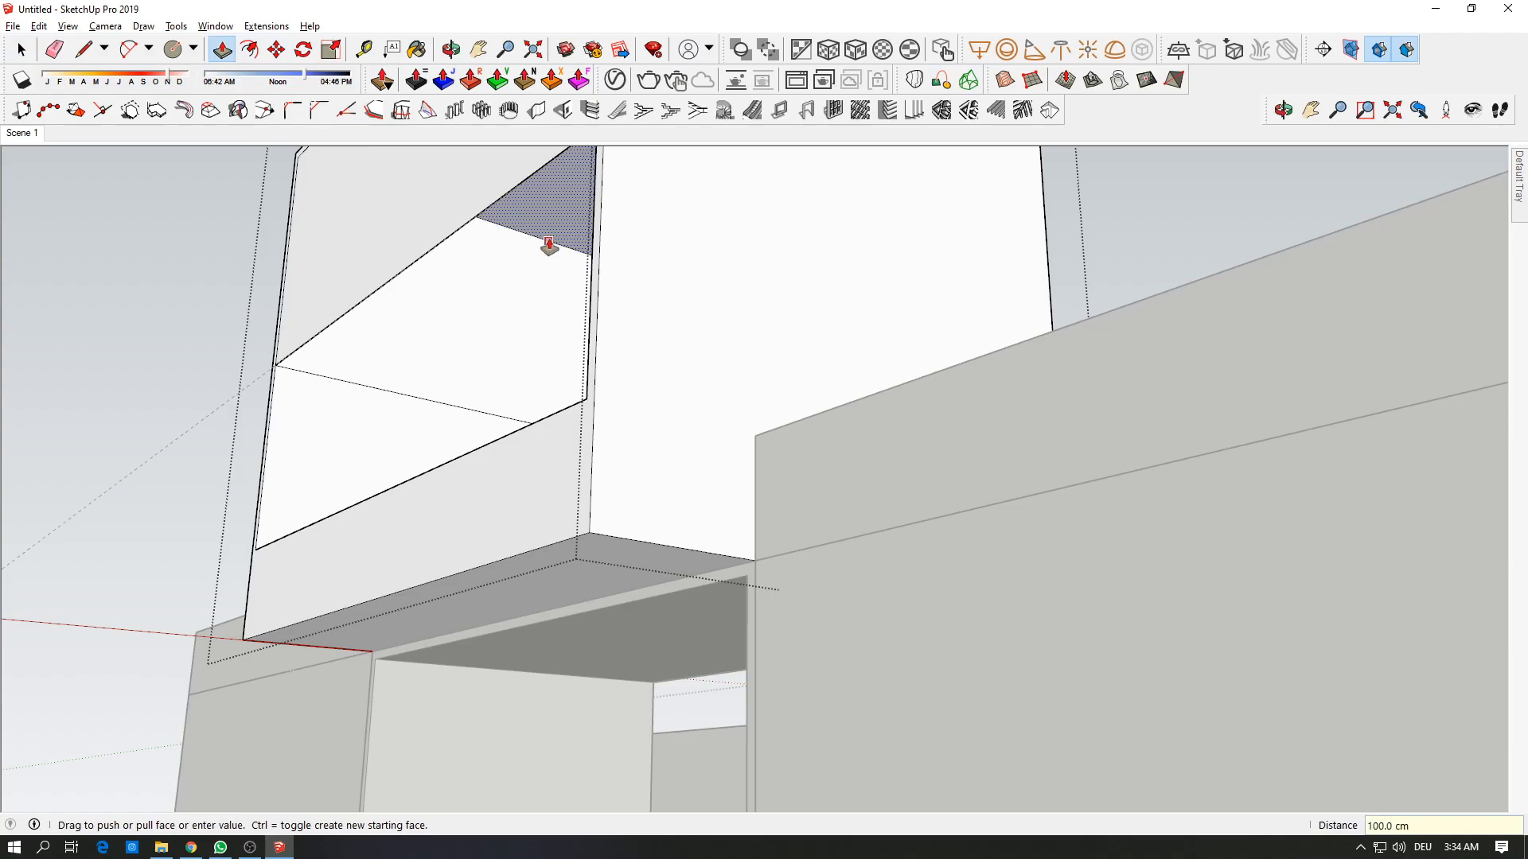
Step: Pull the interior face above the rear opening inward by 10 cm to thicken the rear wall
middle_drag(549, 245, 827, 386)
key(space)
double_click(906, 484)
click(220, 53)
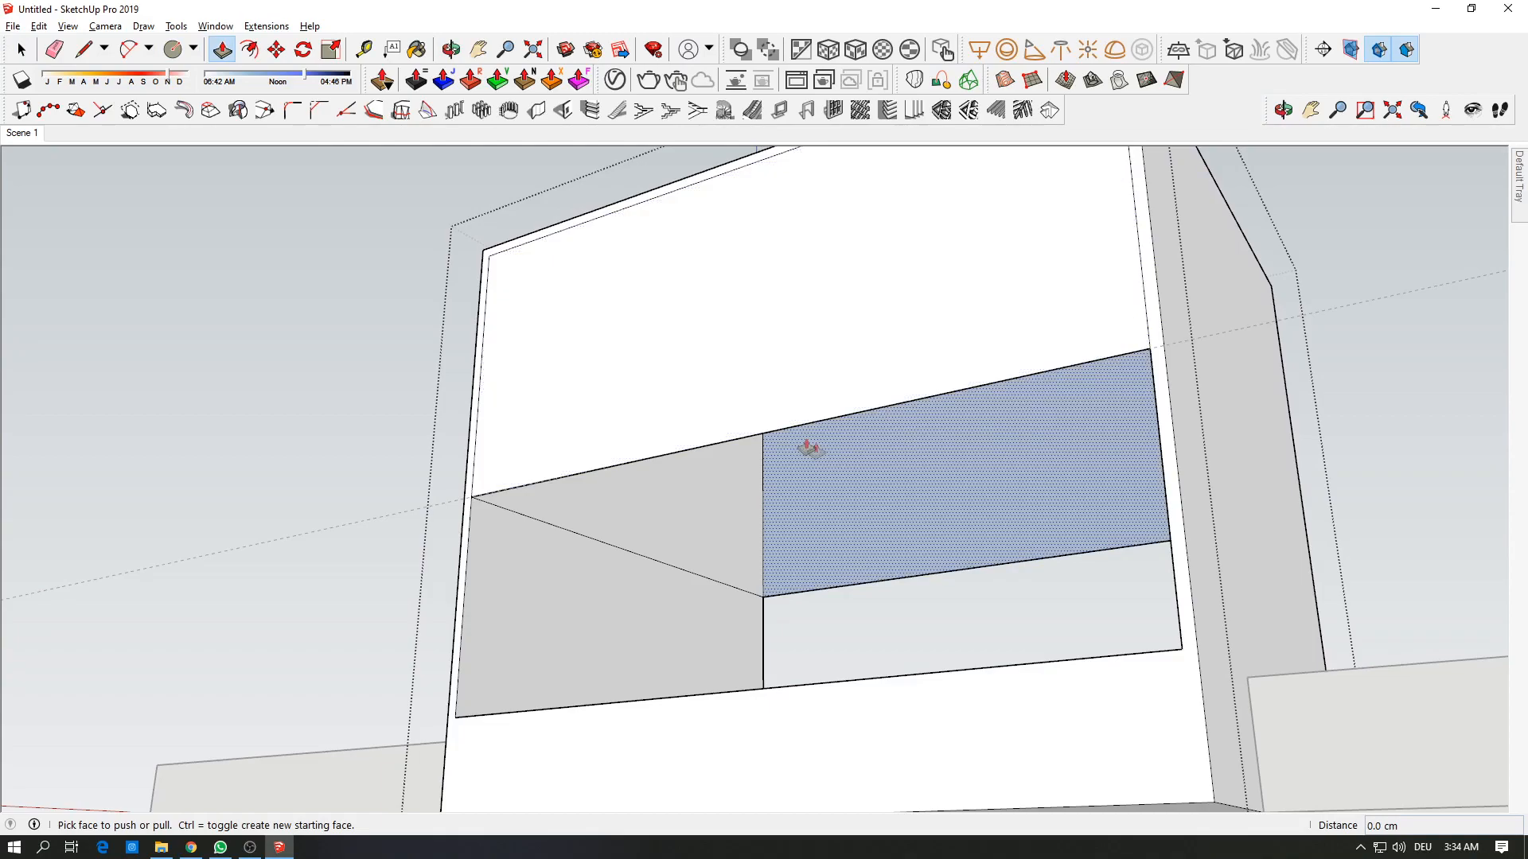
click(883, 487)
text(30)
key(Return)
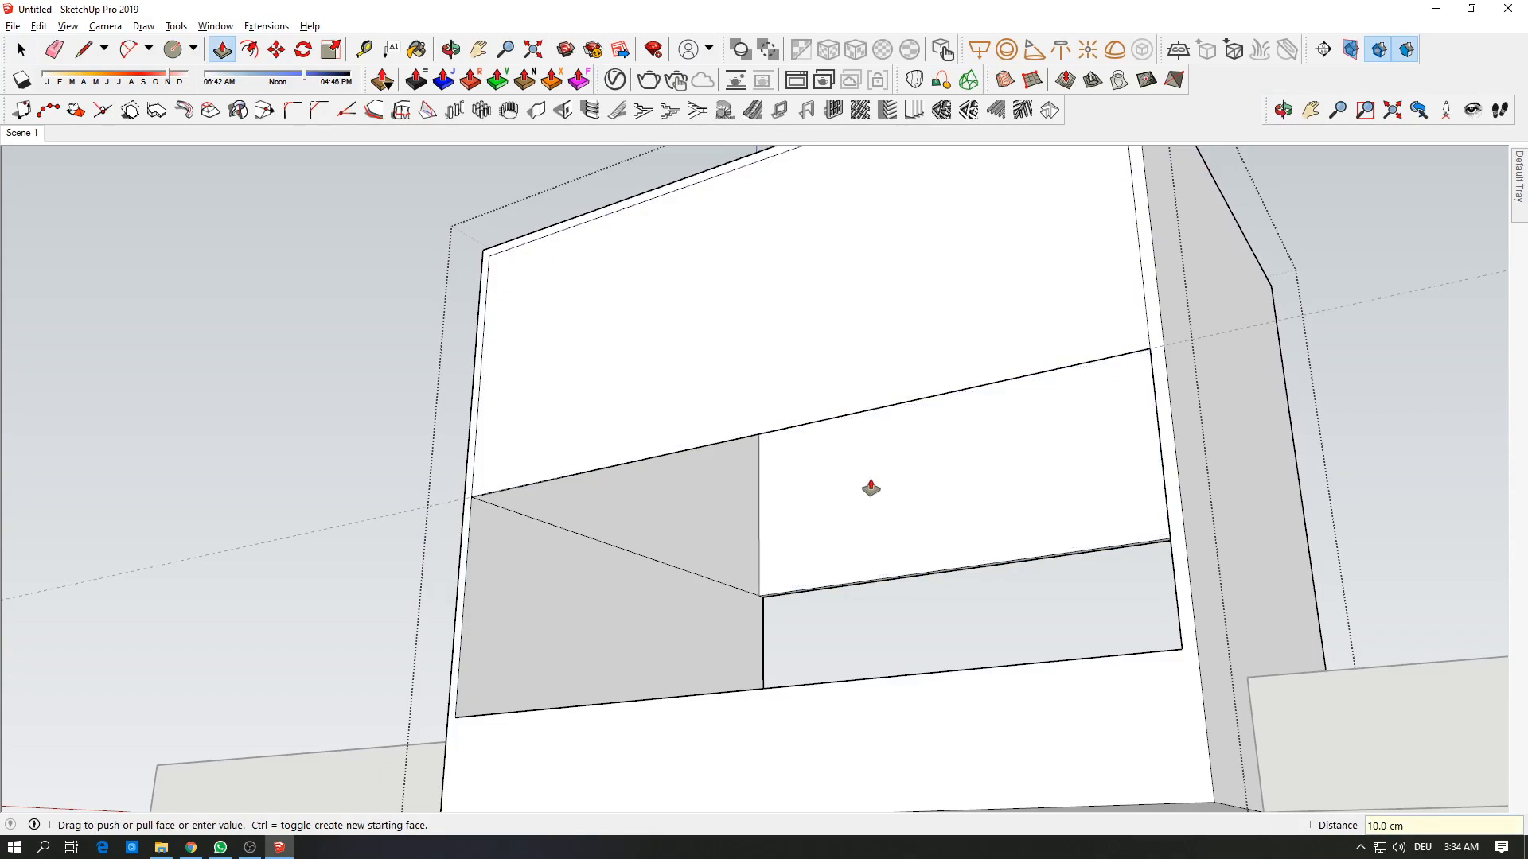
Step: From inside the volume, pull the back face of the front panel inward by 10 cm to give it thickness
scroll(862, 491, up, 3)
middle_drag(863, 491, 666, 644)
scroll(519, 528, up, 2)
shift+middle_drag(446, 277, 921, 579)
scroll(525, 579, down, 5)
middle_drag(871, 785, 209, 695)
scroll(655, 777, up, 4)
drag(208, 695, 235, 685)
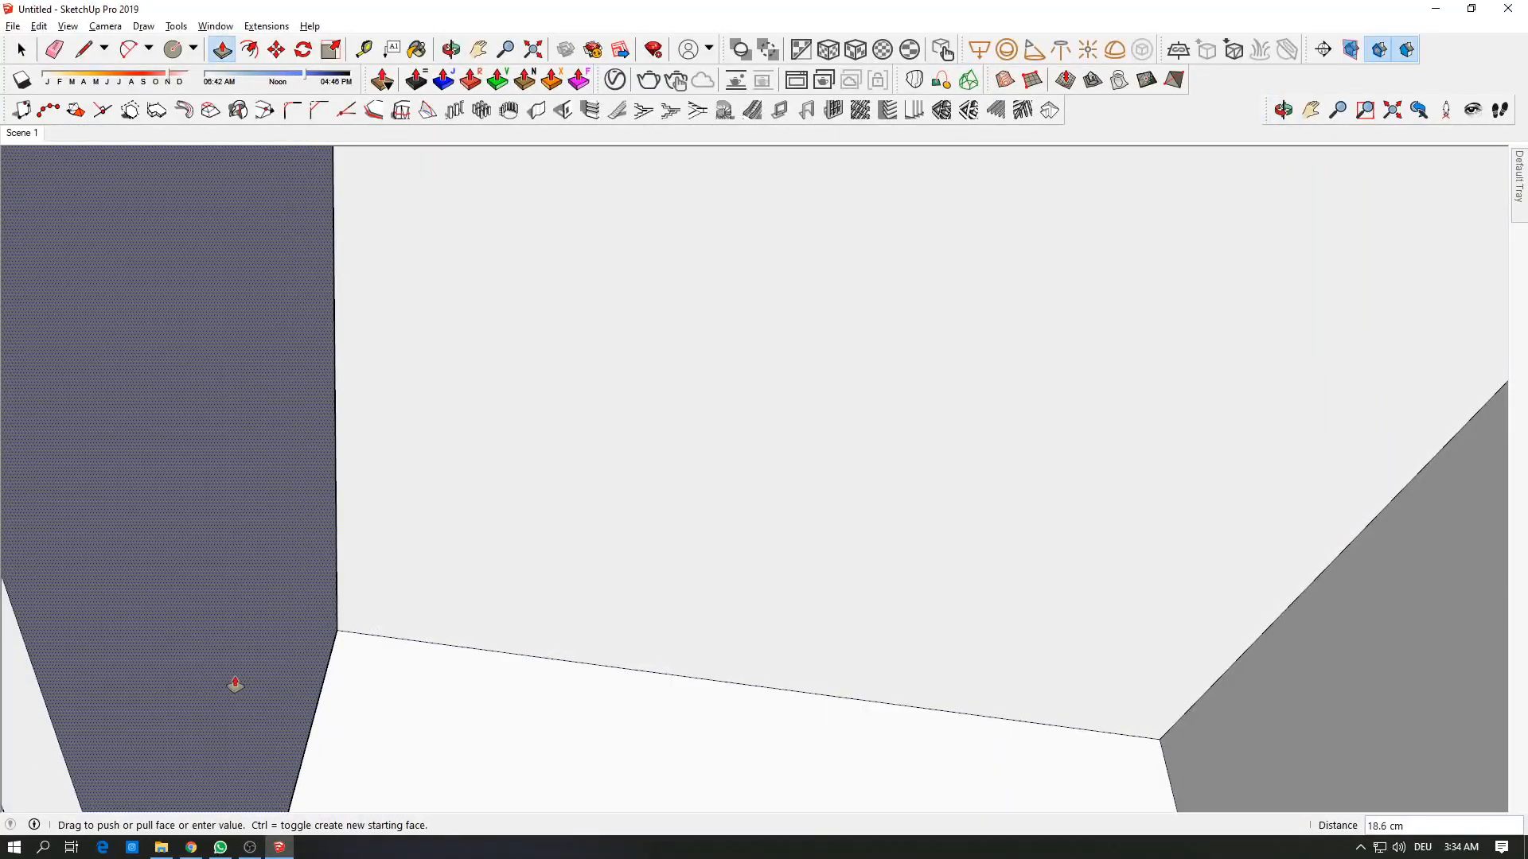
text(10)
key(Return)
Step: Set the camera's field of view to 70 degrees and bring the upper volume's interior into view
scroll(689, 733, up, 2)
middle_drag(685, 734, 751, 509)
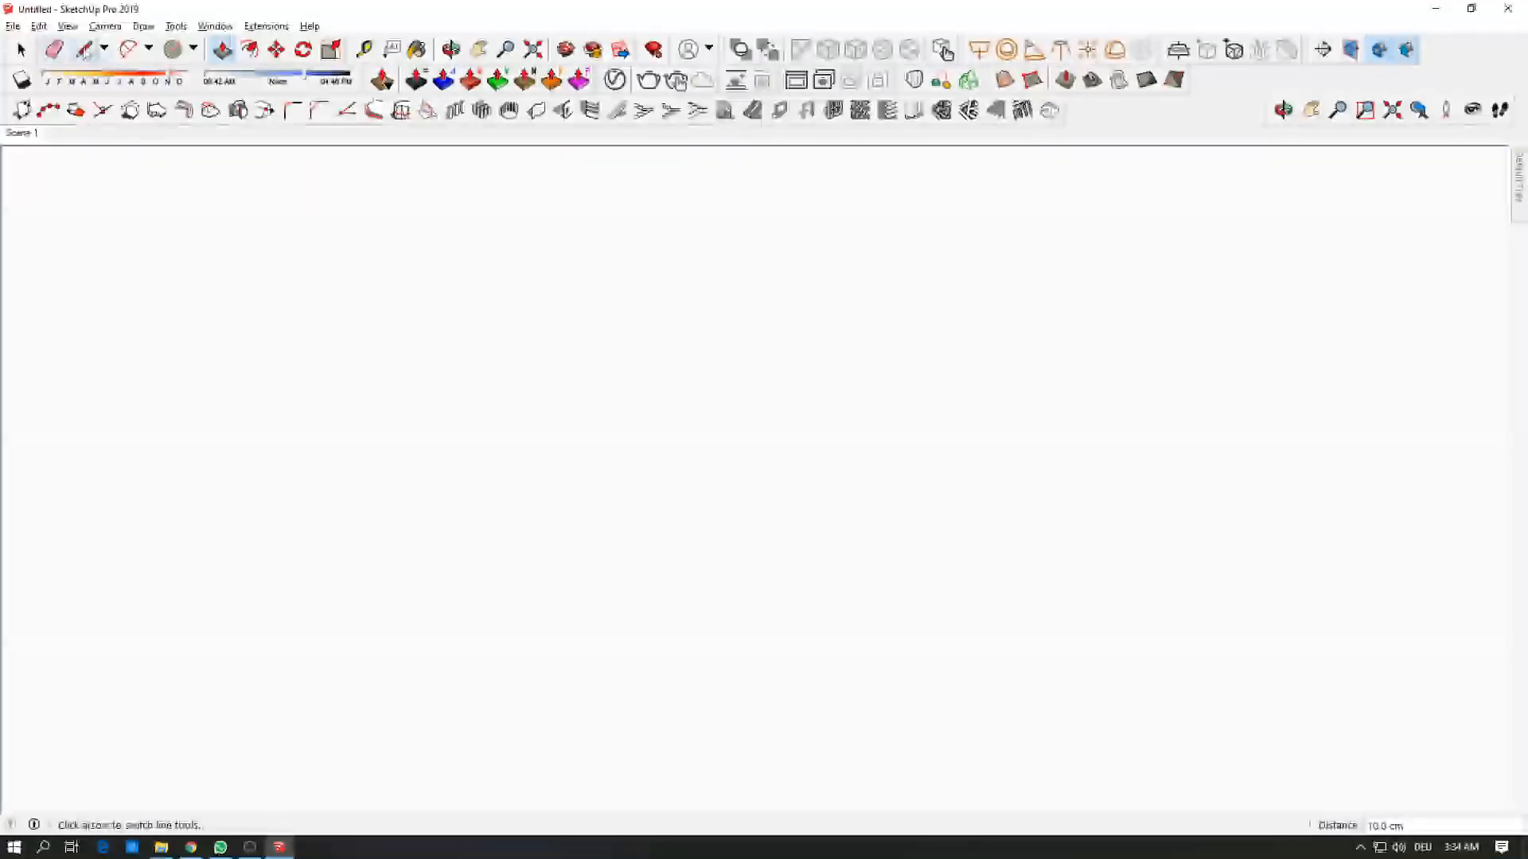
click(104, 26)
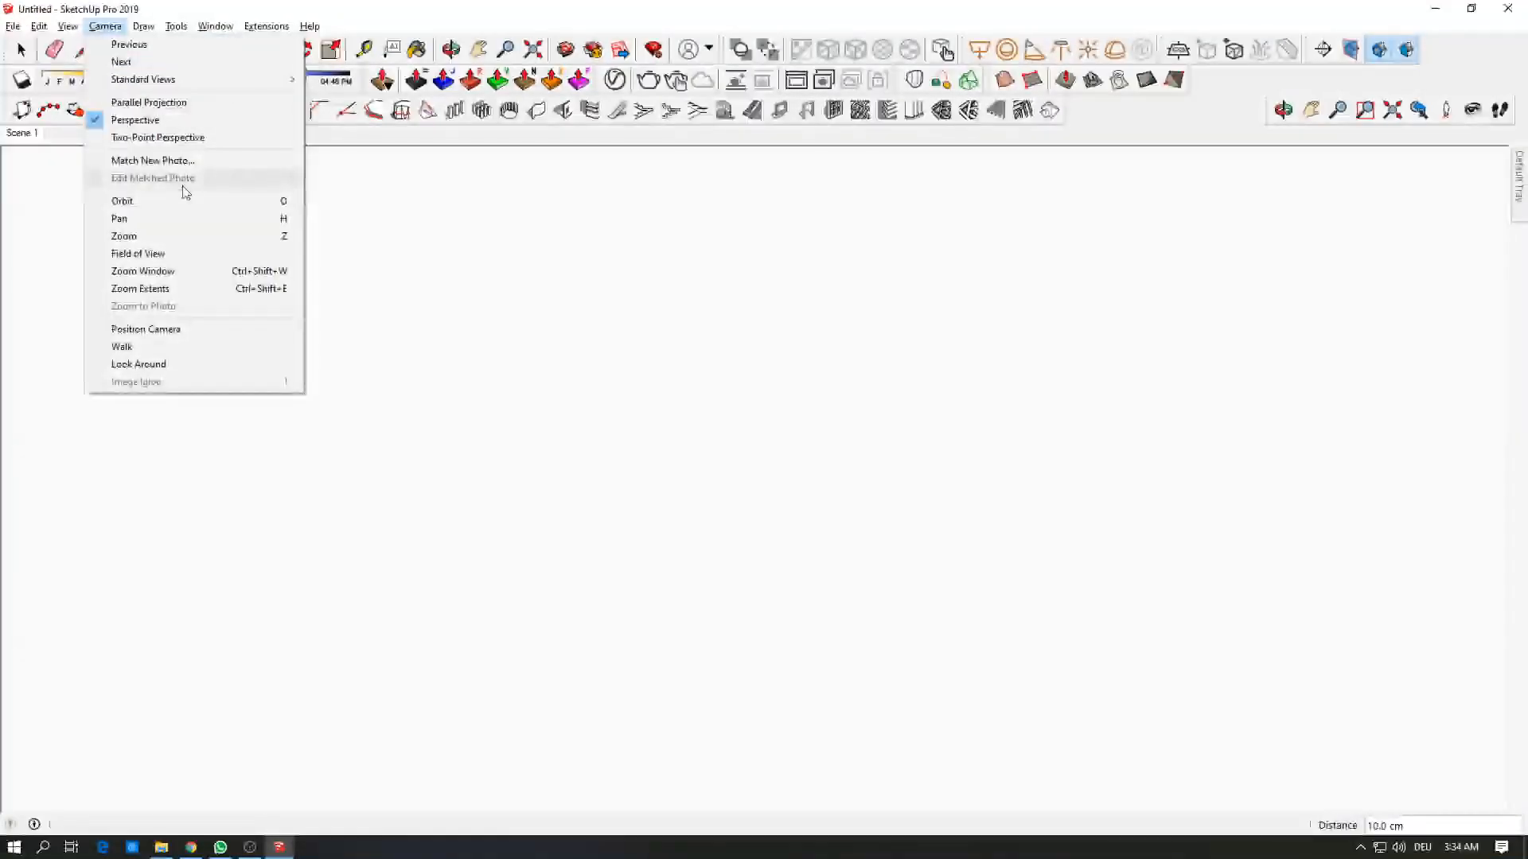
click(177, 253)
text(70)
key(Return)
scroll(453, 600, down, 2)
shift+middle_drag(455, 597, 737, 625)
scroll(581, 389, down, 3)
mouse_move(669, 222)
shift+middle_down()
mouse_move(652, 362)
mouse_move(663, 452)
mouse_move(661, 379)
mouse_move(700, 409)
shift+middle_up()
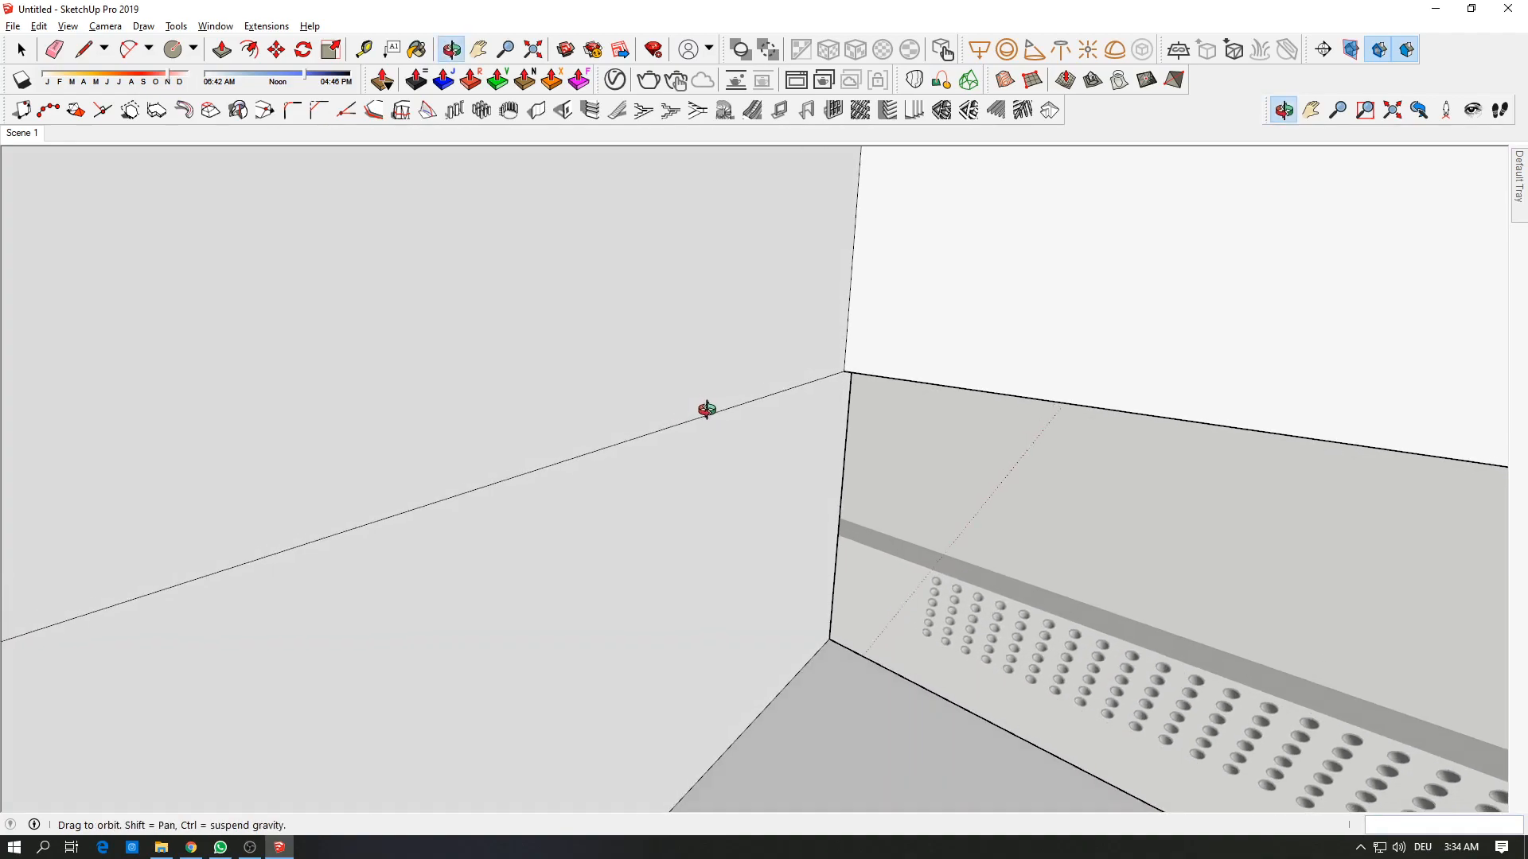
Step: Extend the underside of the rear wall panel down 220 cm to the floor, closing the rear opening
key(e)
middle_drag(780, 436, 451, 283)
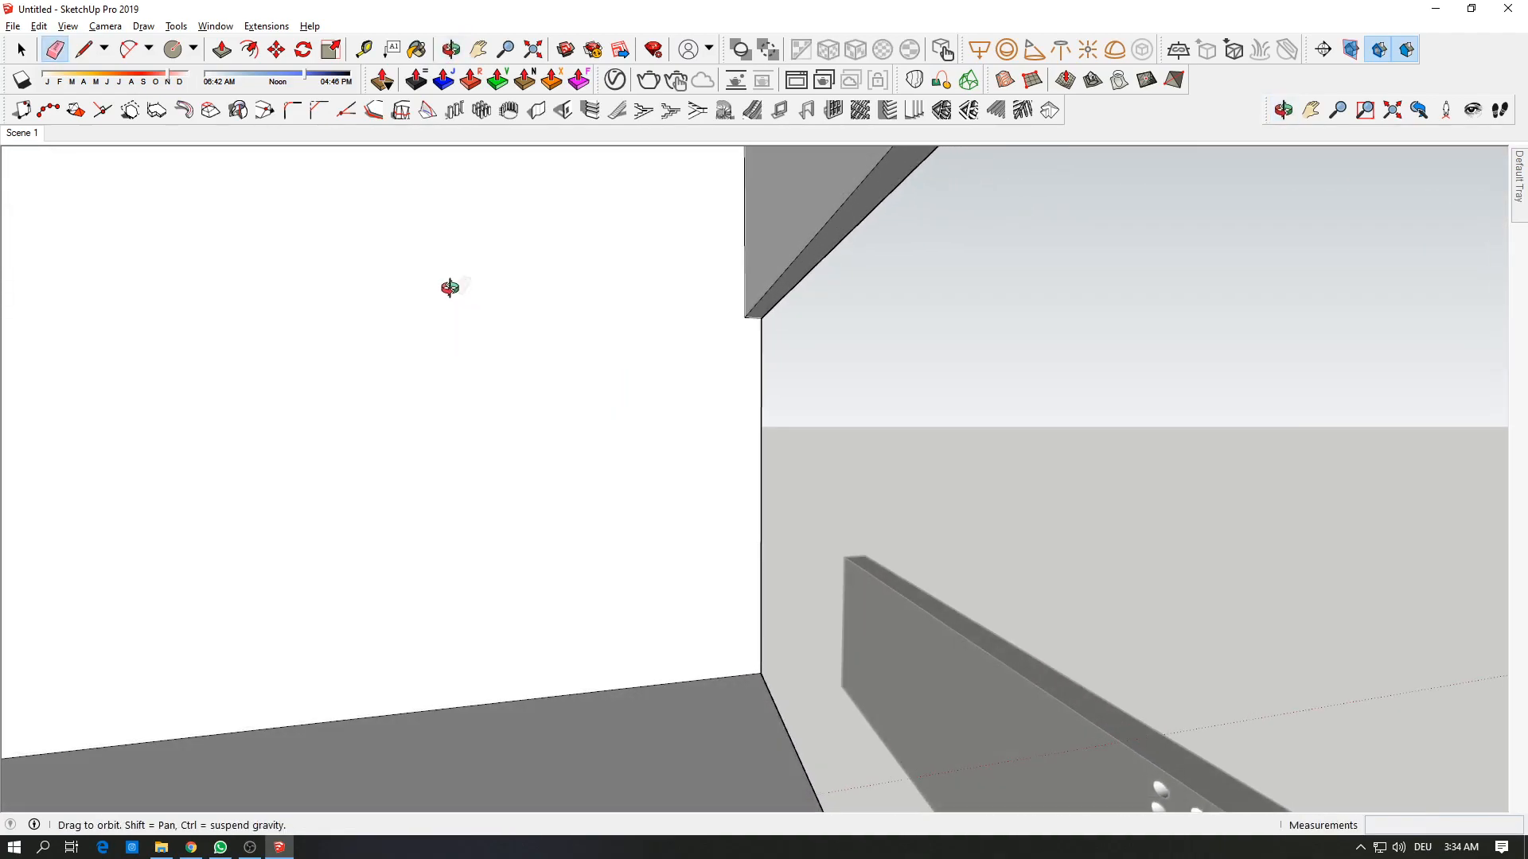
key(l)
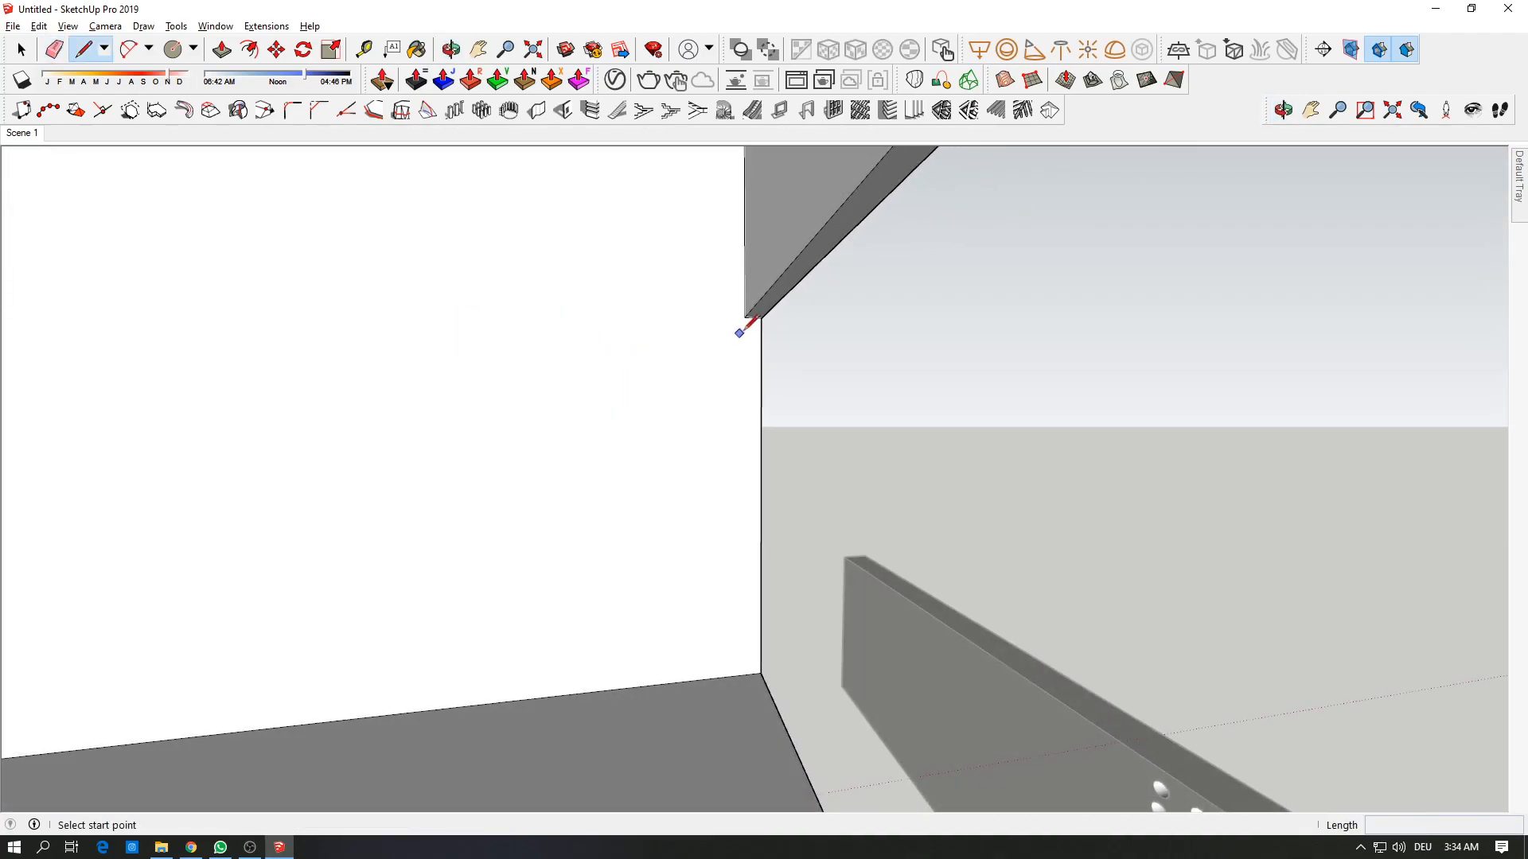
middle_drag(745, 322, 370, 347)
key(alt+Tab)
key(alt+Tab)
key(space)
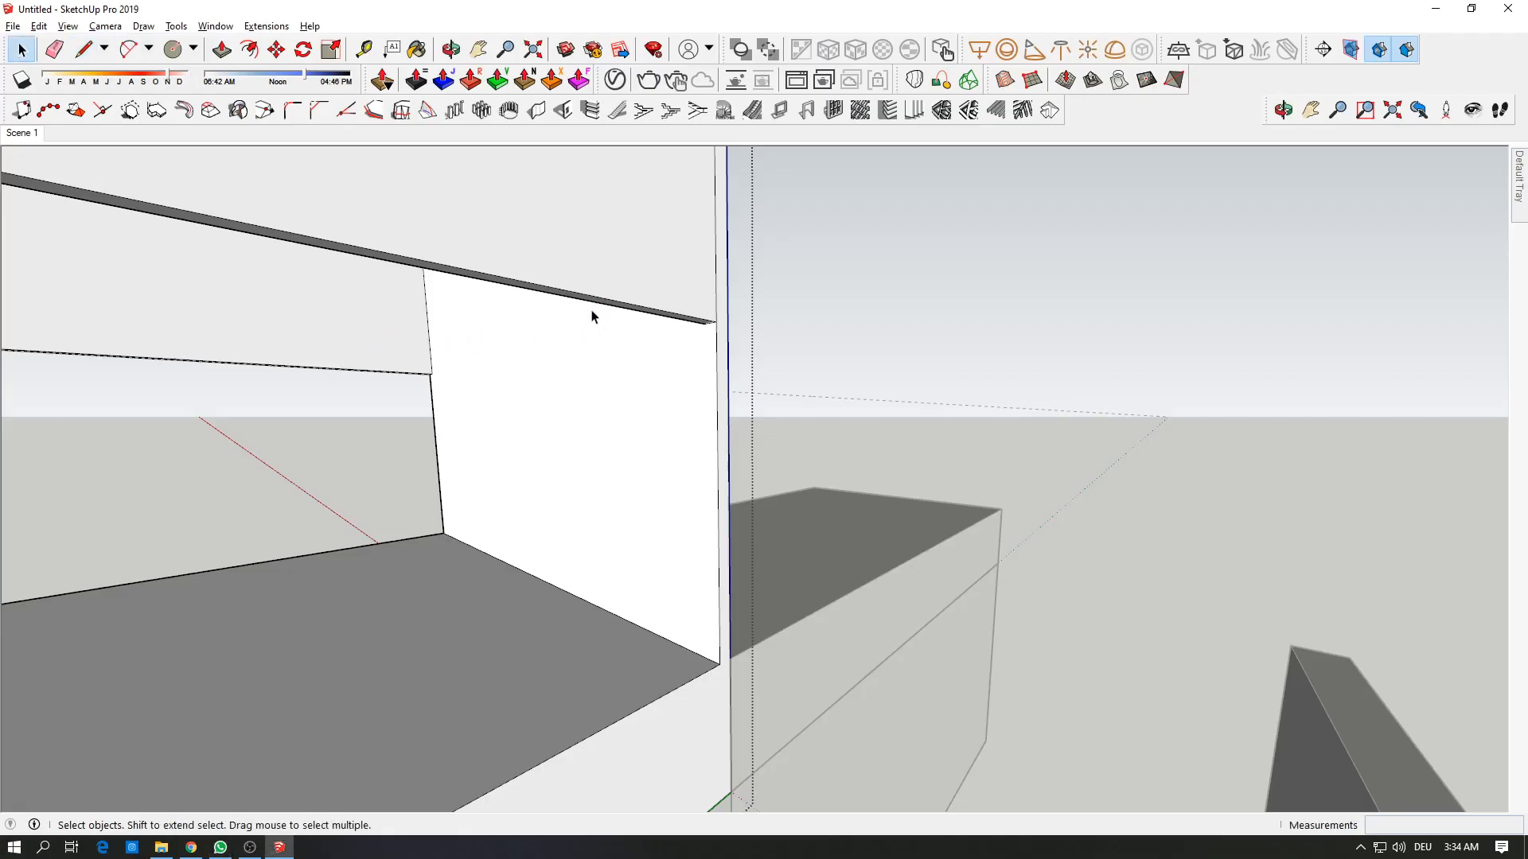
click(592, 307)
key(p)
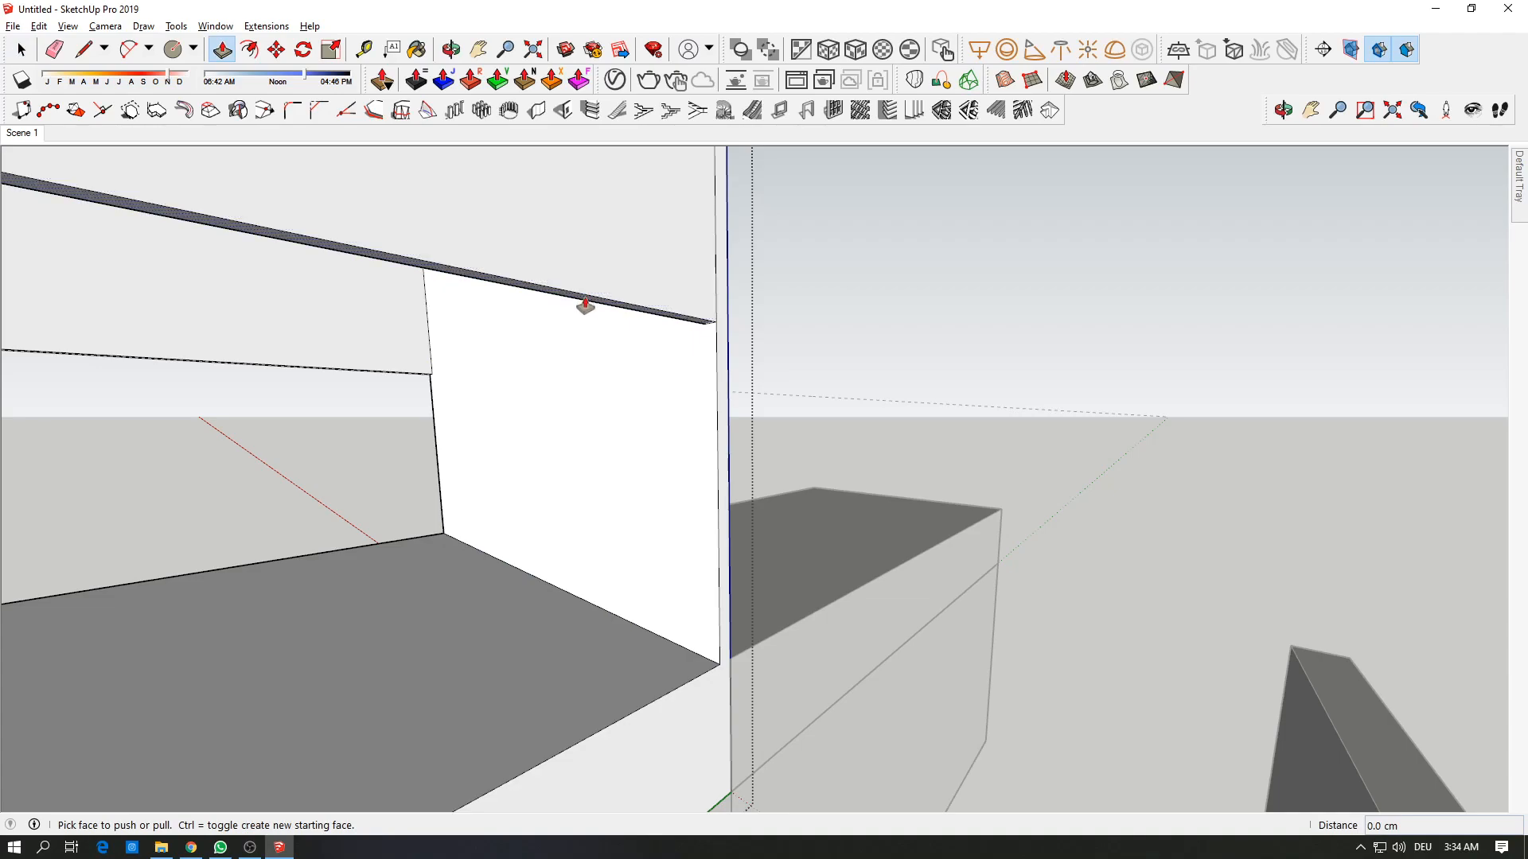
click(589, 305)
click(673, 688)
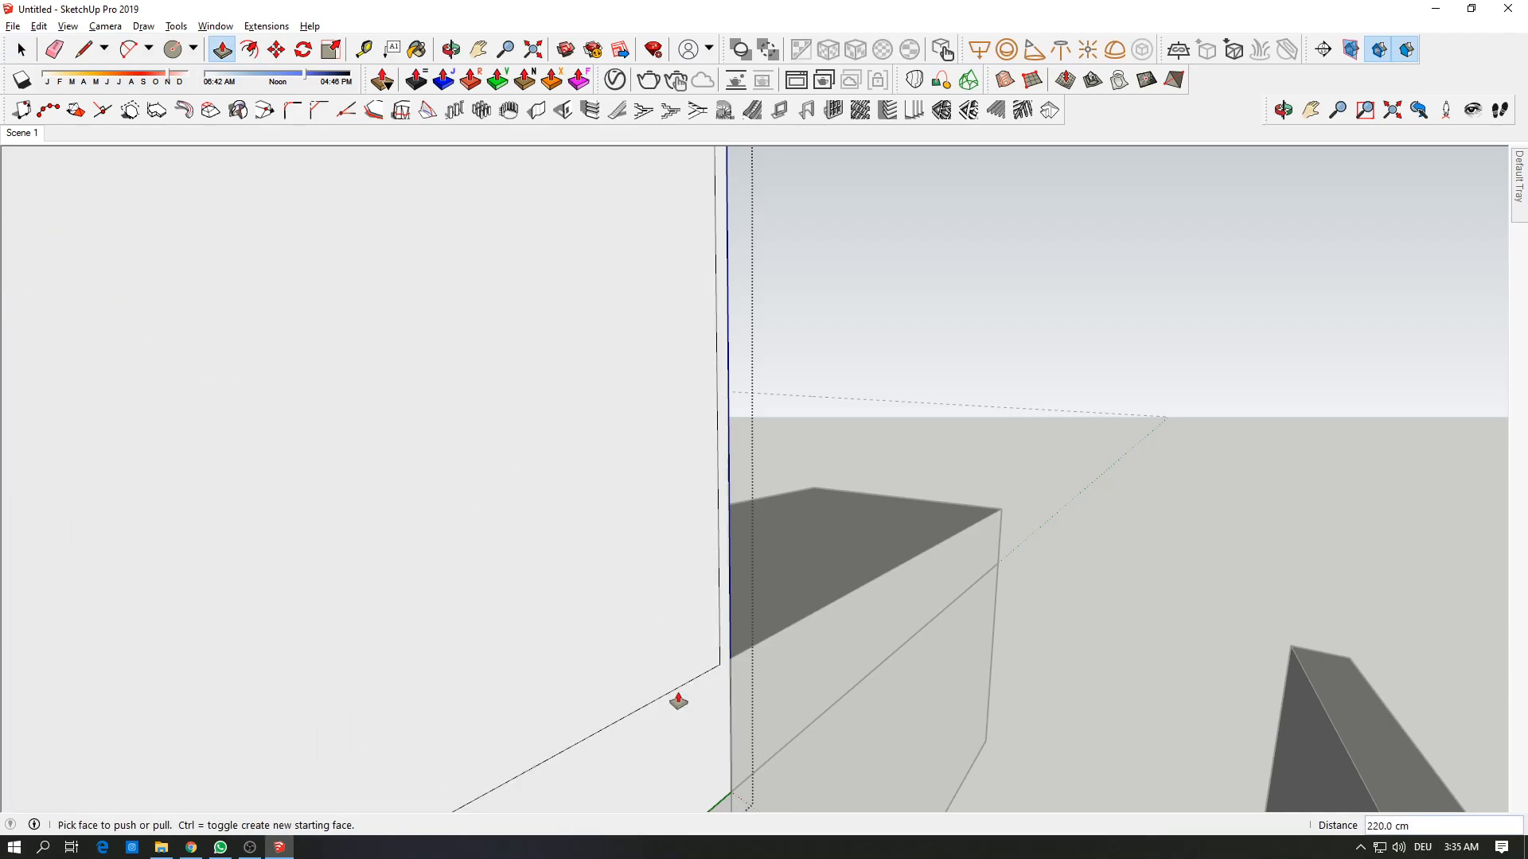
Step: Erase the leftover edges on the closed rear wall of the upper volume
scroll(678, 671, down, 2)
key(e)
click(704, 665)
click(707, 659)
scroll(593, 350, down, 3)
mouse_move(588, 344)
shift+middle_down()
mouse_move(661, 360)
mouse_move(856, 313)
shift+middle_up()
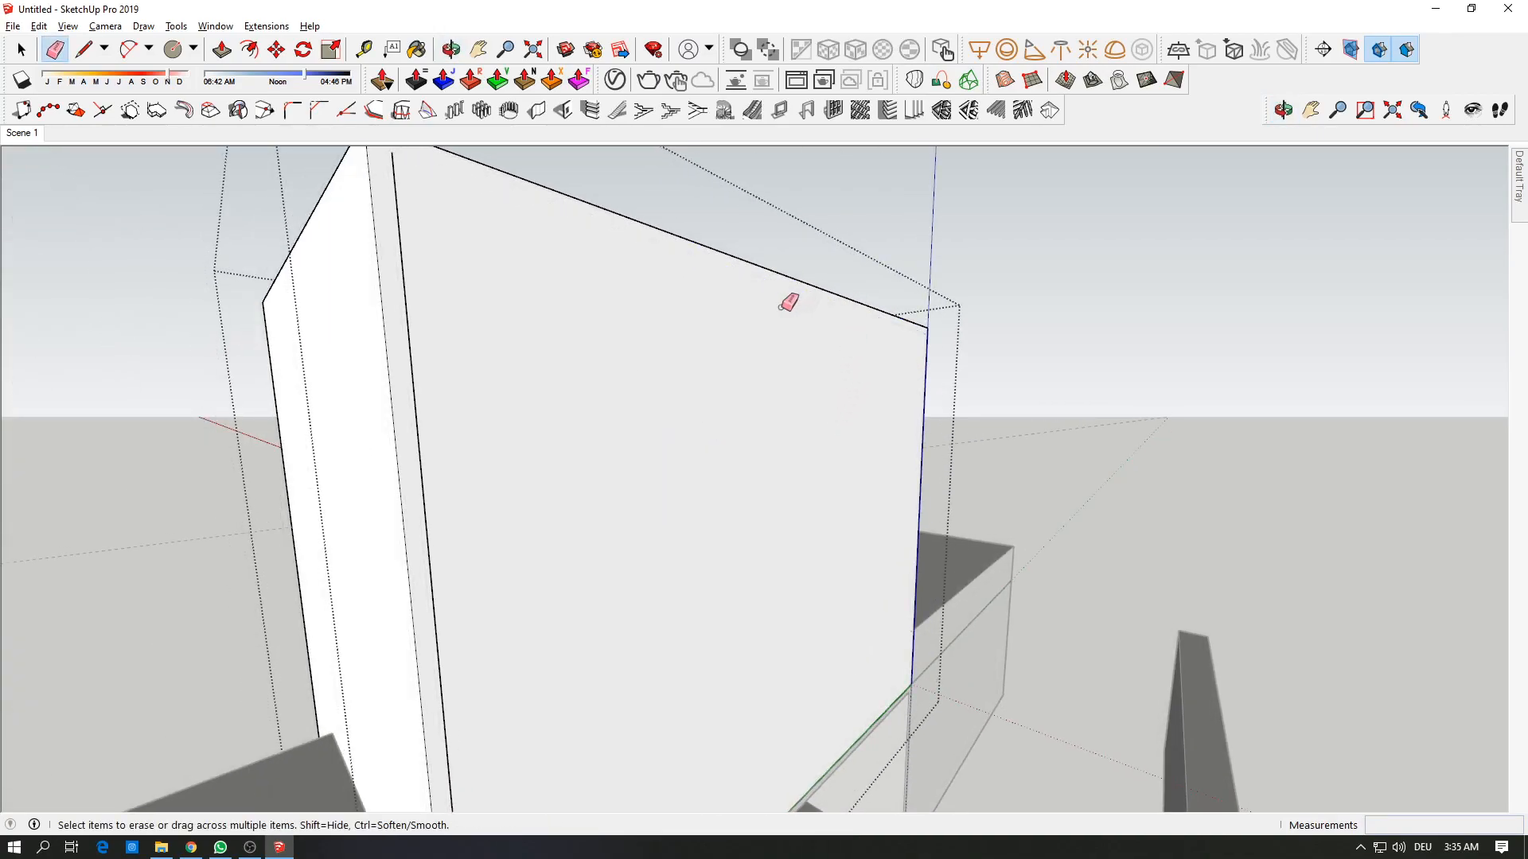
click(403, 260)
Step: Erase the thin inner outline edges around the front panel above the opening
middle_drag(288, 344, 1338, 365)
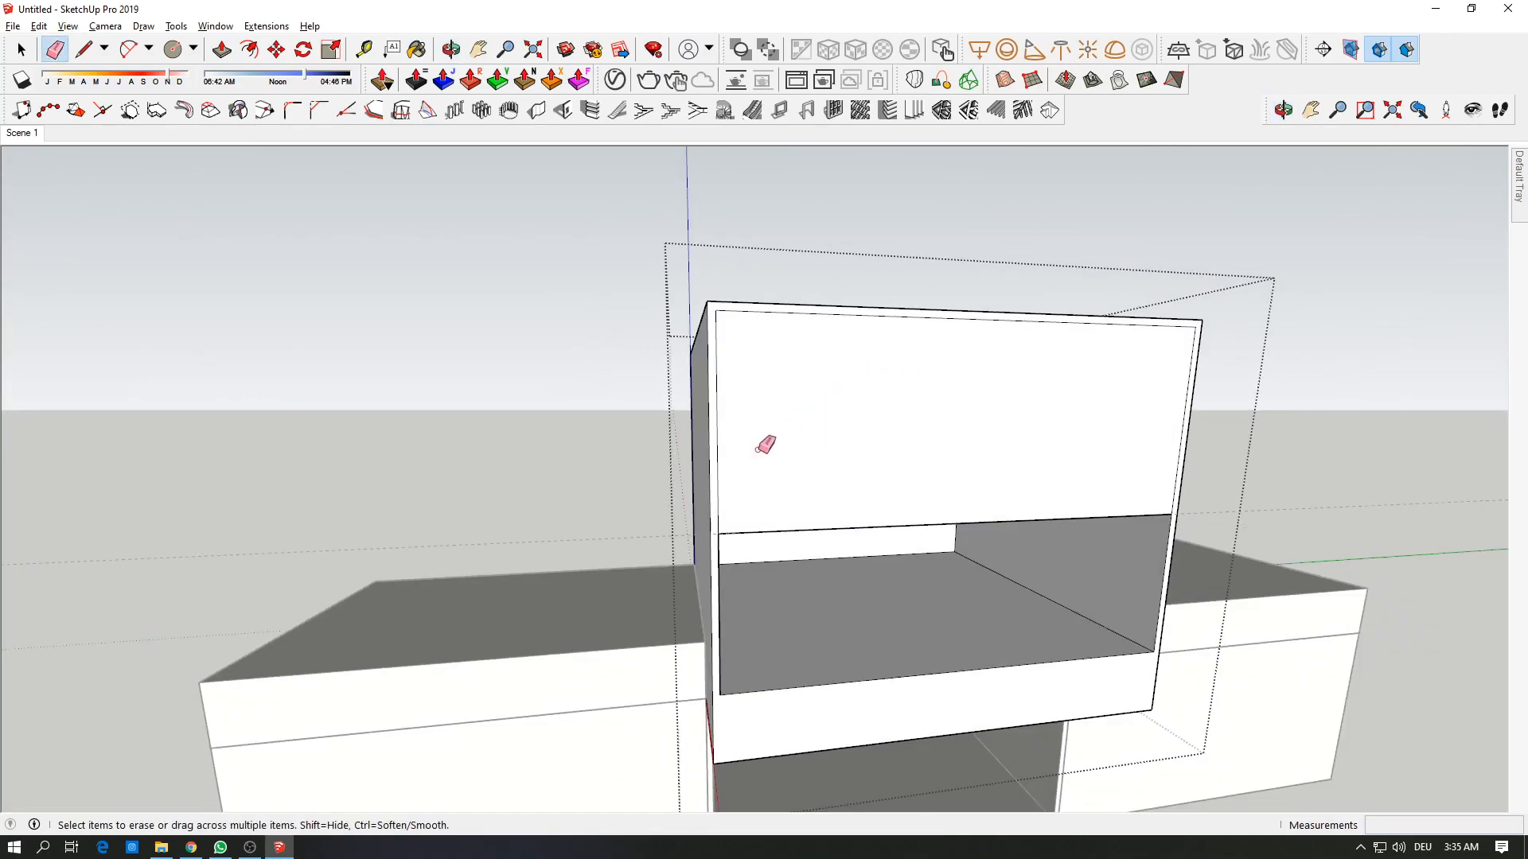
scroll(760, 448, up, 1)
click(715, 454)
click(813, 281)
click(1267, 408)
mouse_move(1267, 407)
middle_down()
mouse_move(1053, 406)
mouse_move(989, 529)
middle_up()
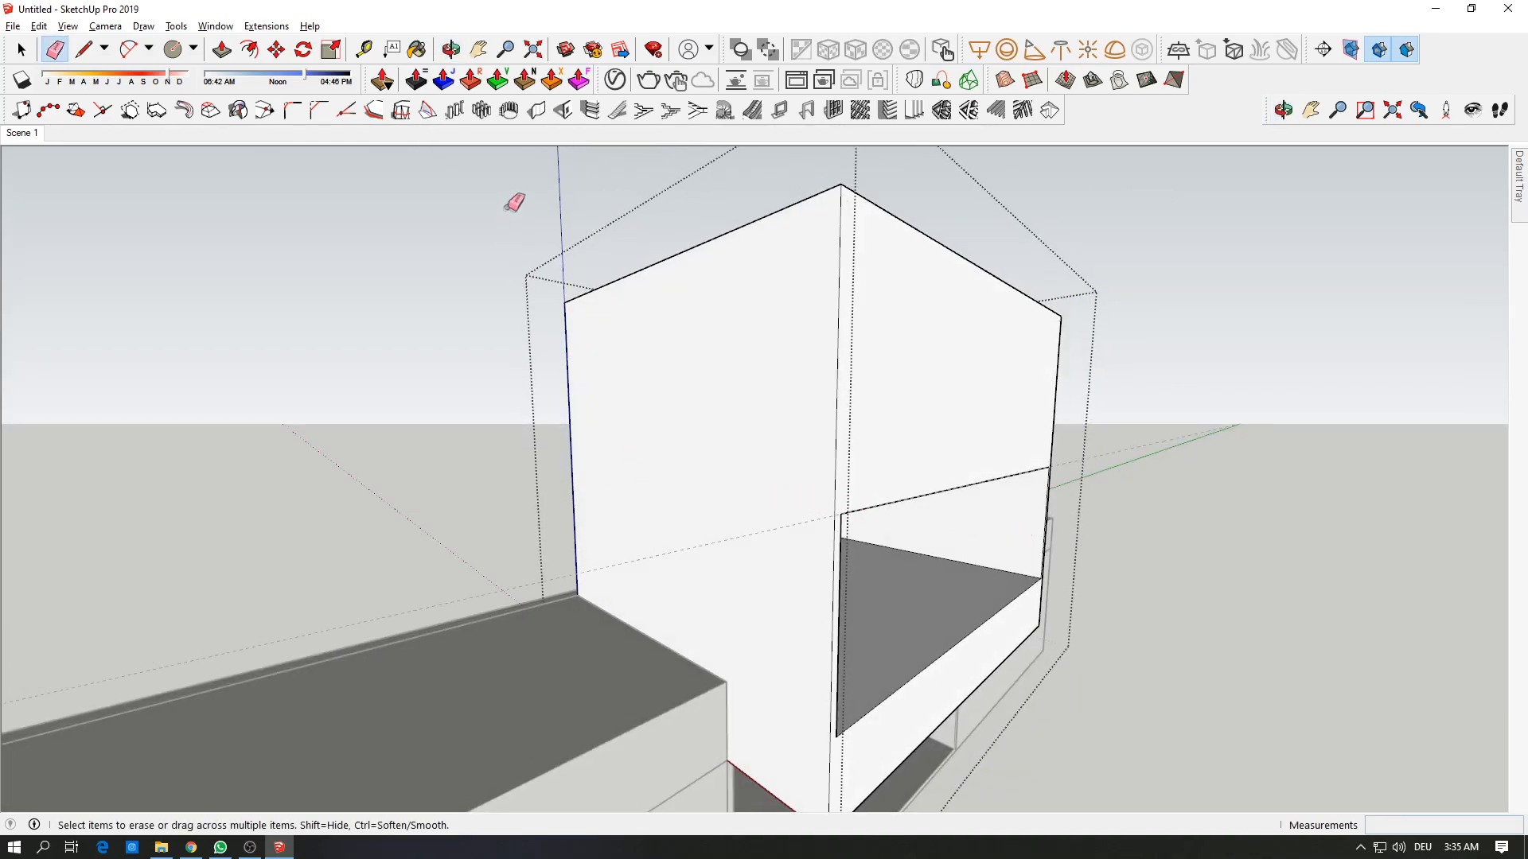
mouse_move(604, 254)
middle_down()
mouse_move(733, 396)
mouse_move(557, 358)
mouse_move(488, 274)
middle_up()
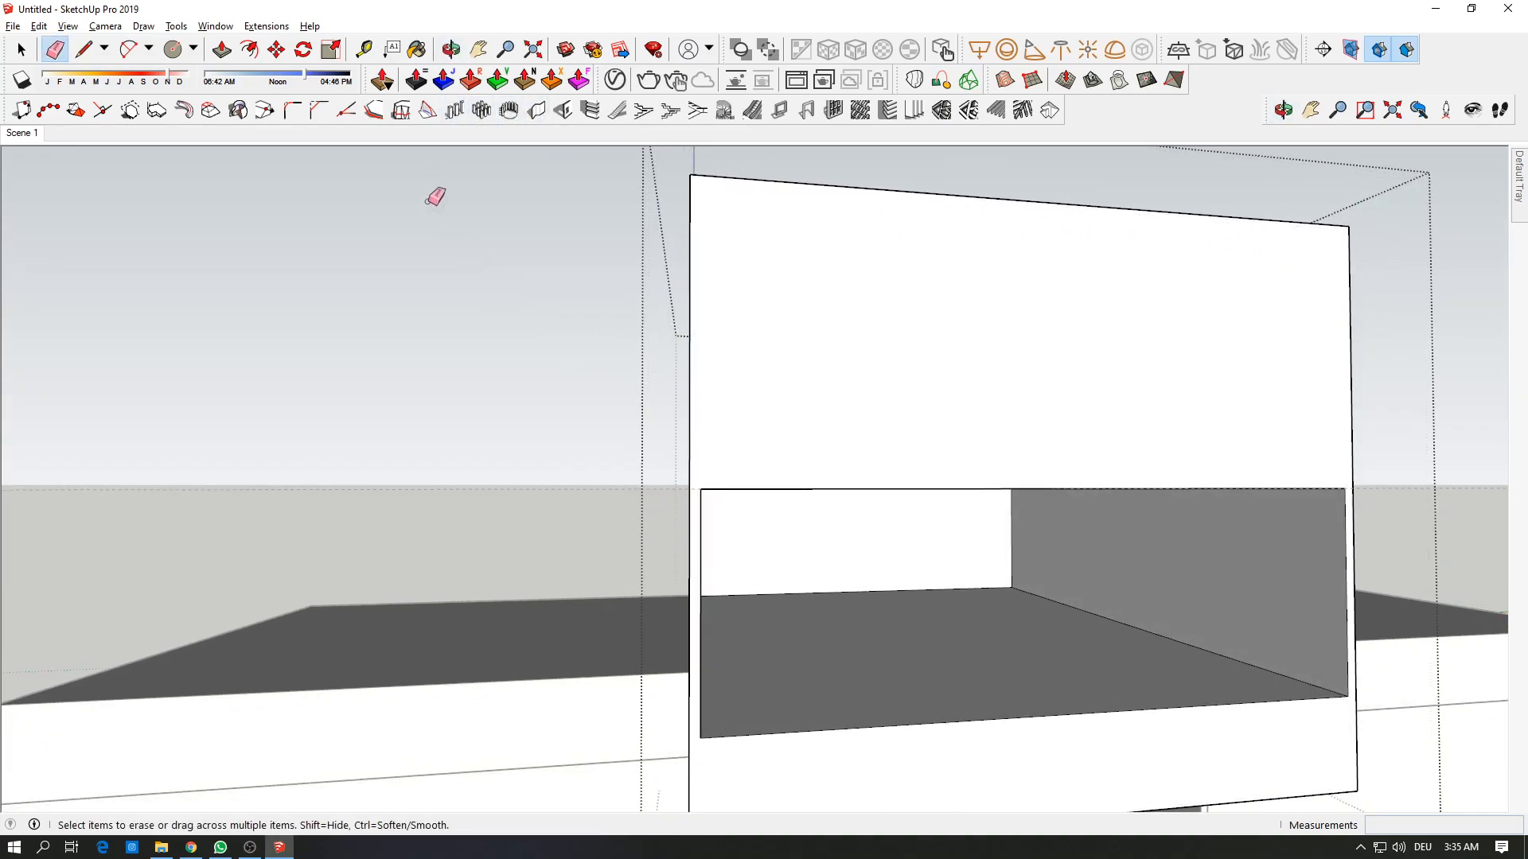
Step: Measure the front opening's height and place a guide on the side wall above the lower block's roof edge
click(364, 49)
click(888, 726)
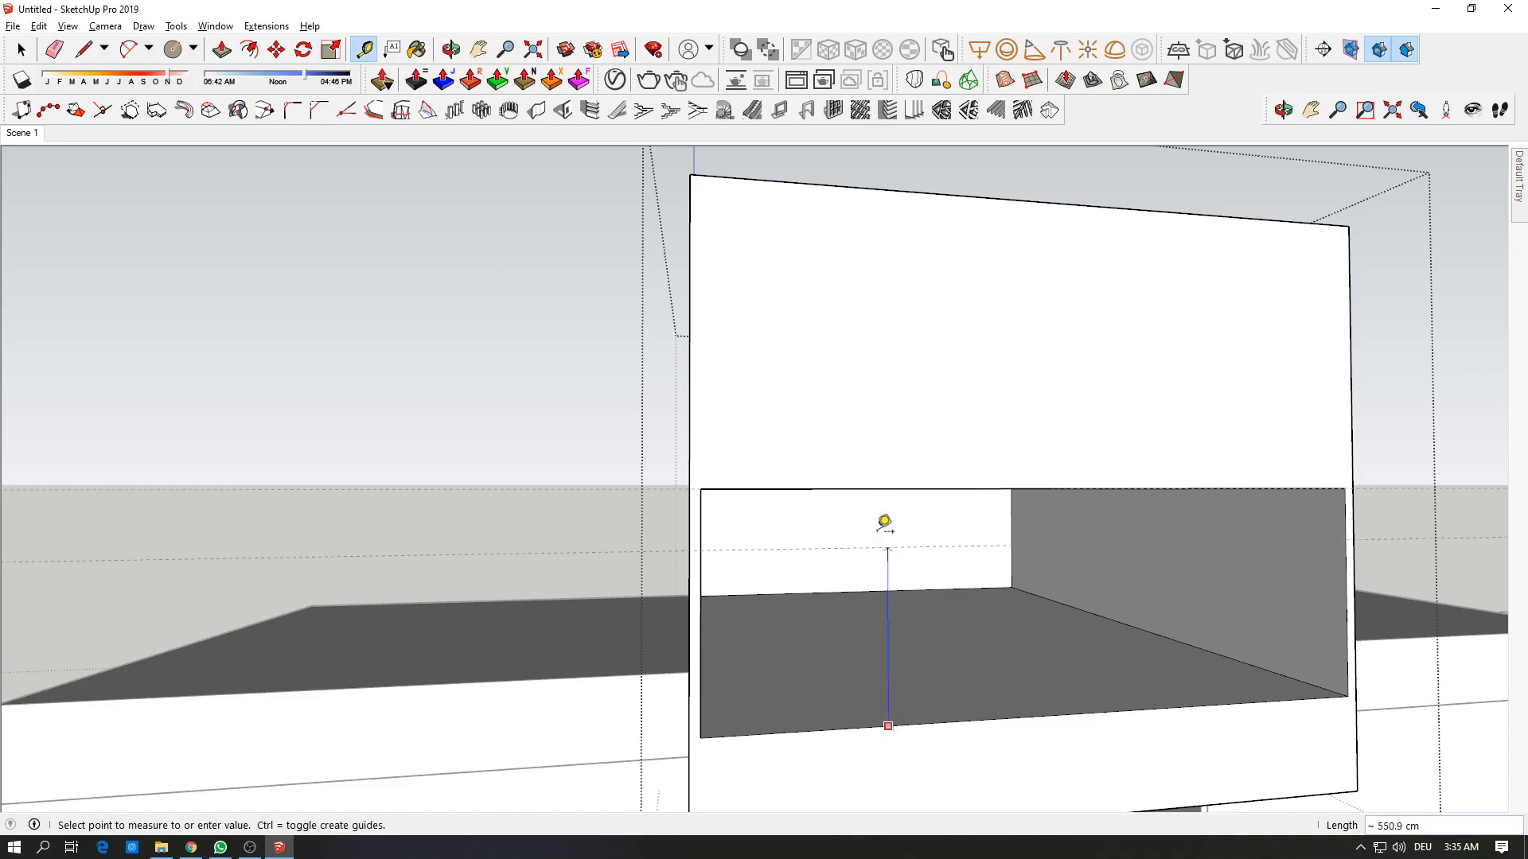
click(883, 476)
middle_drag(875, 482, 907, 536)
click(584, 654)
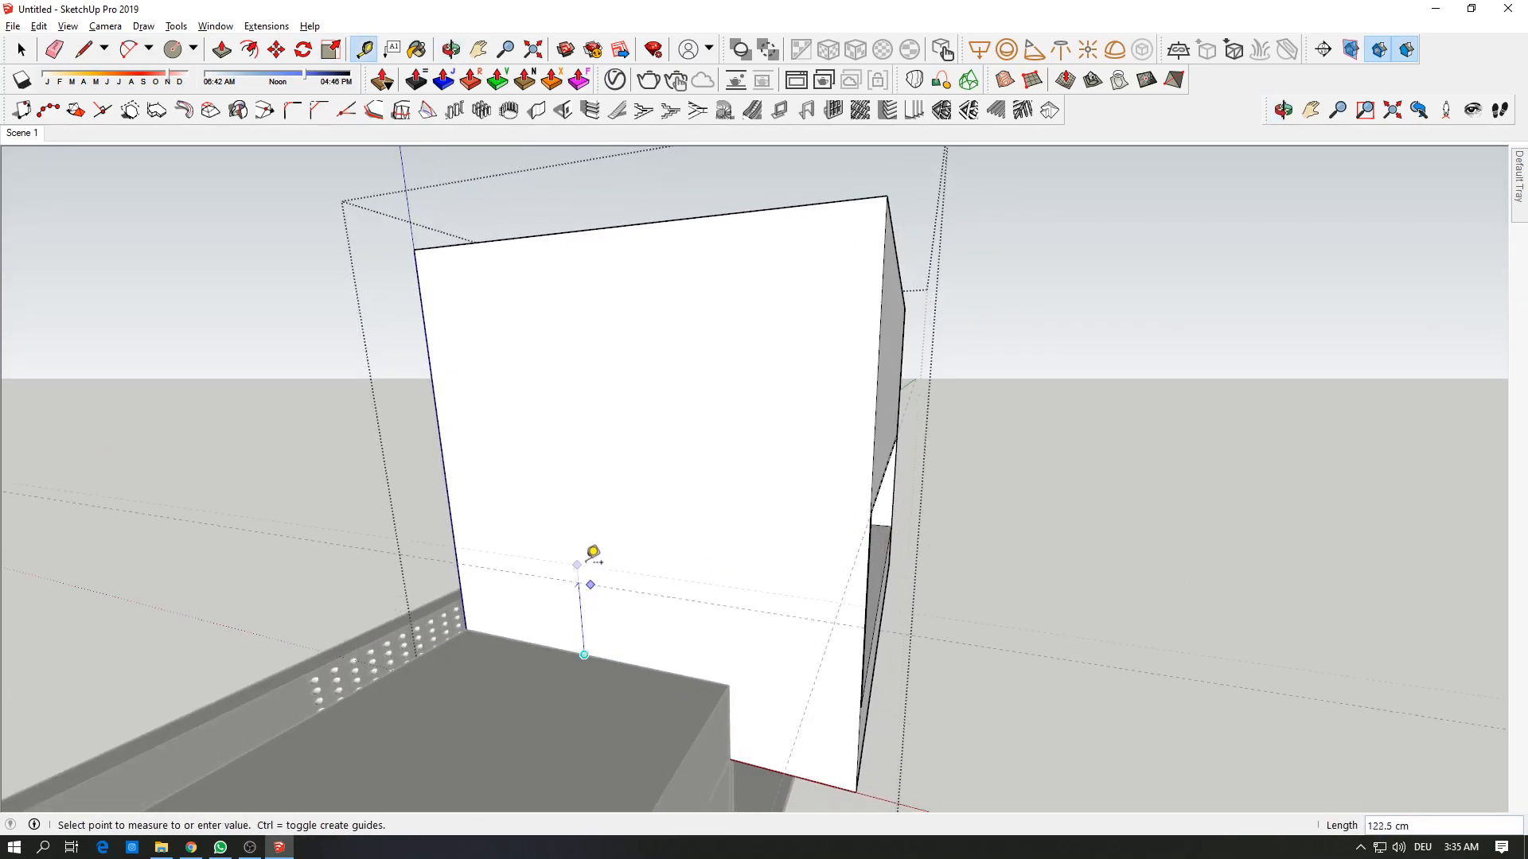
key(Return)
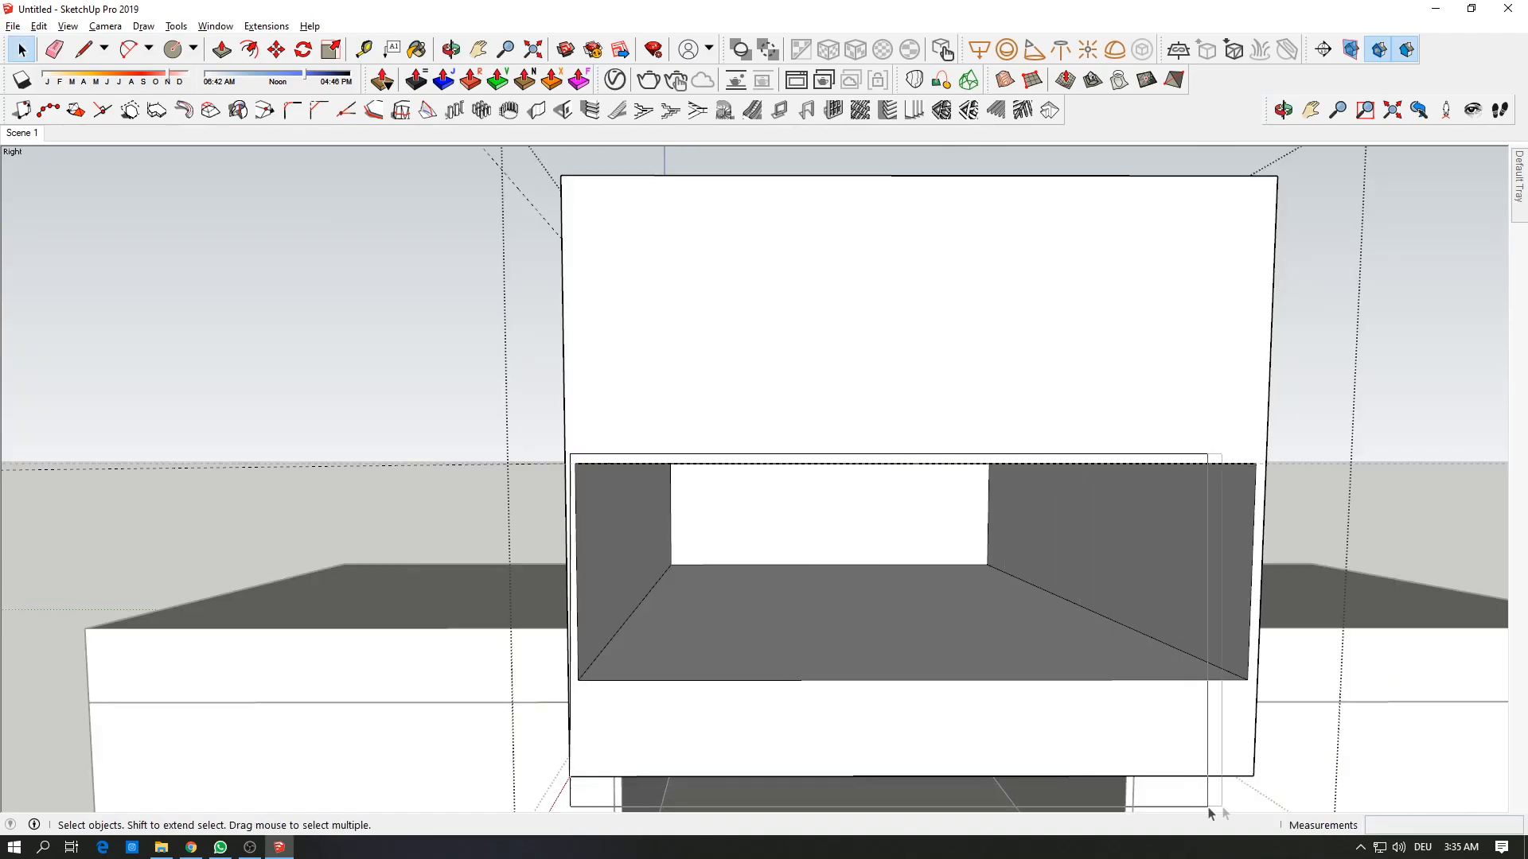
Step: Select the front opening's edges without its interior faces and paste a copy in the open space beside the house
drag(1255, 687, 1262, 683)
shift+click(788, 631)
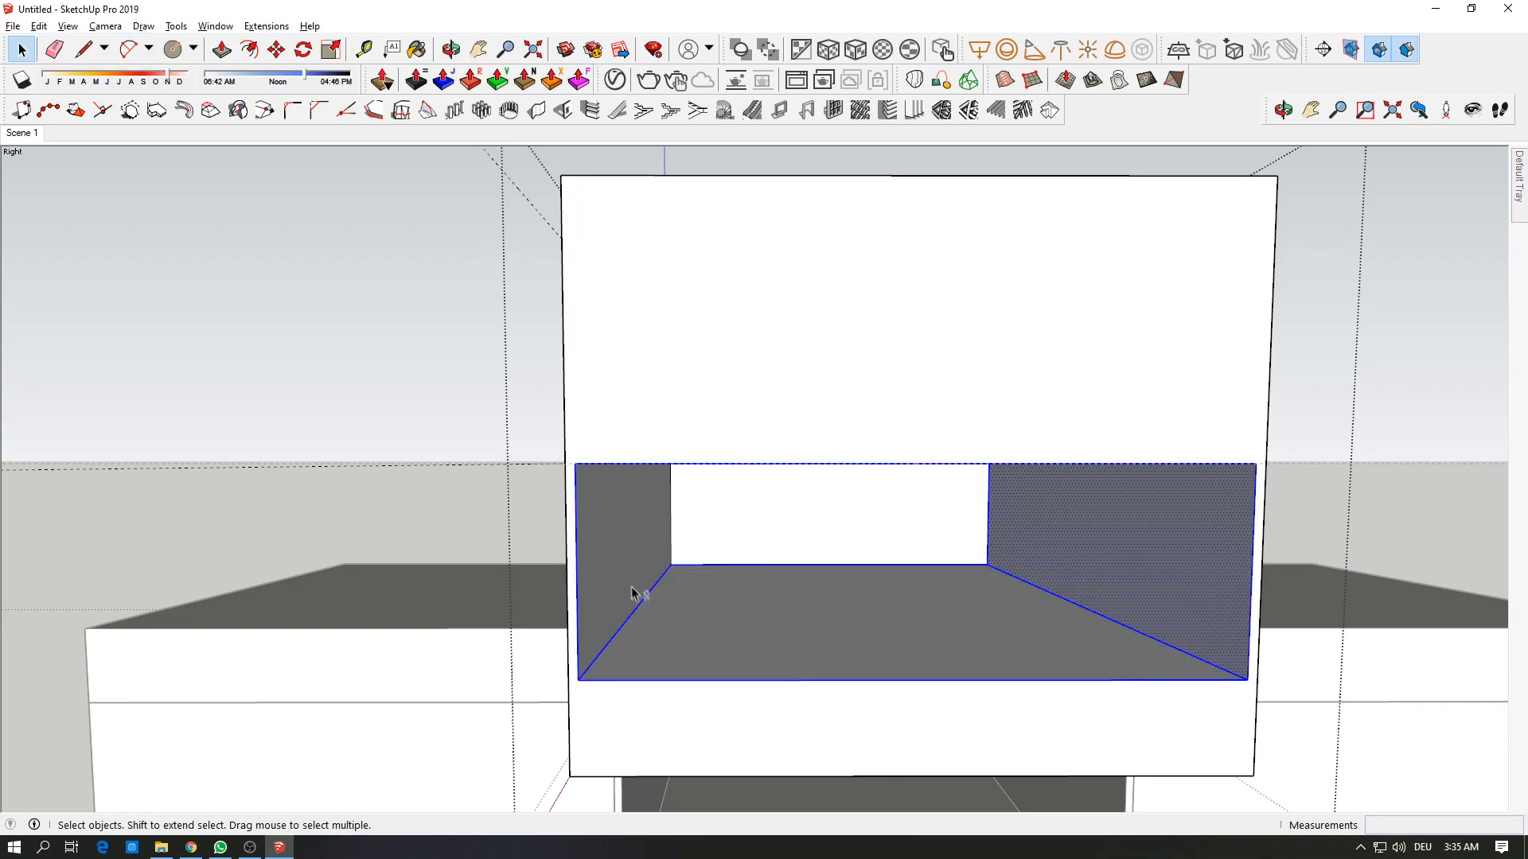
shift+click(1118, 623)
middle_drag(1122, 624, 1124, 500)
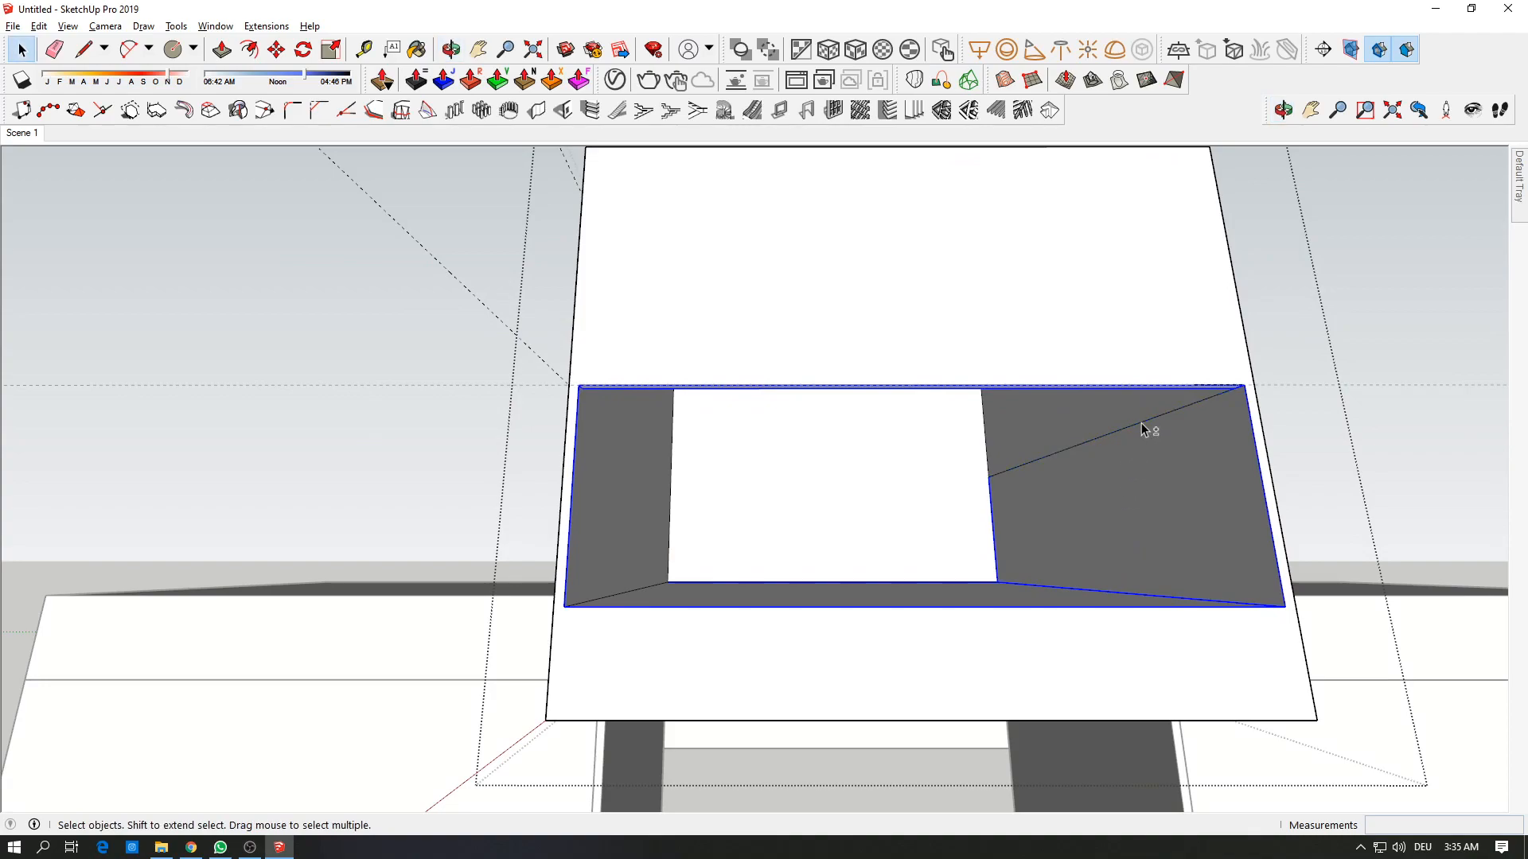
scroll(1149, 595, up, 1)
middle_drag(1150, 595, 1136, 462)
scroll(923, 334, up, 3)
shift+click(731, 296)
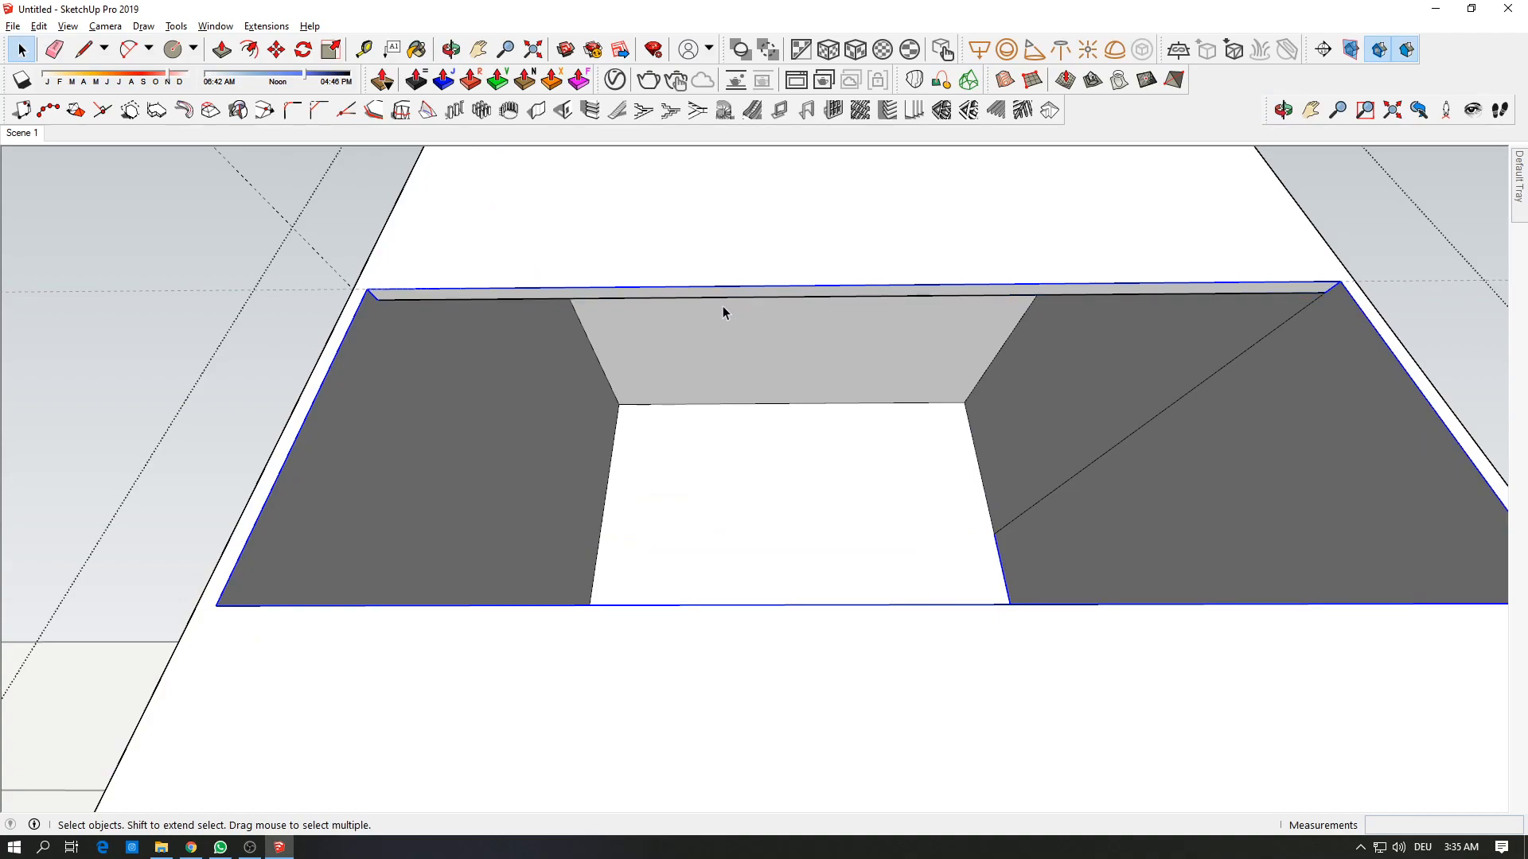
middle_drag(723, 305, 786, 536)
scroll(570, 514, down, 5)
middle_drag(570, 514, 927, 601)
key(ctrl+v)
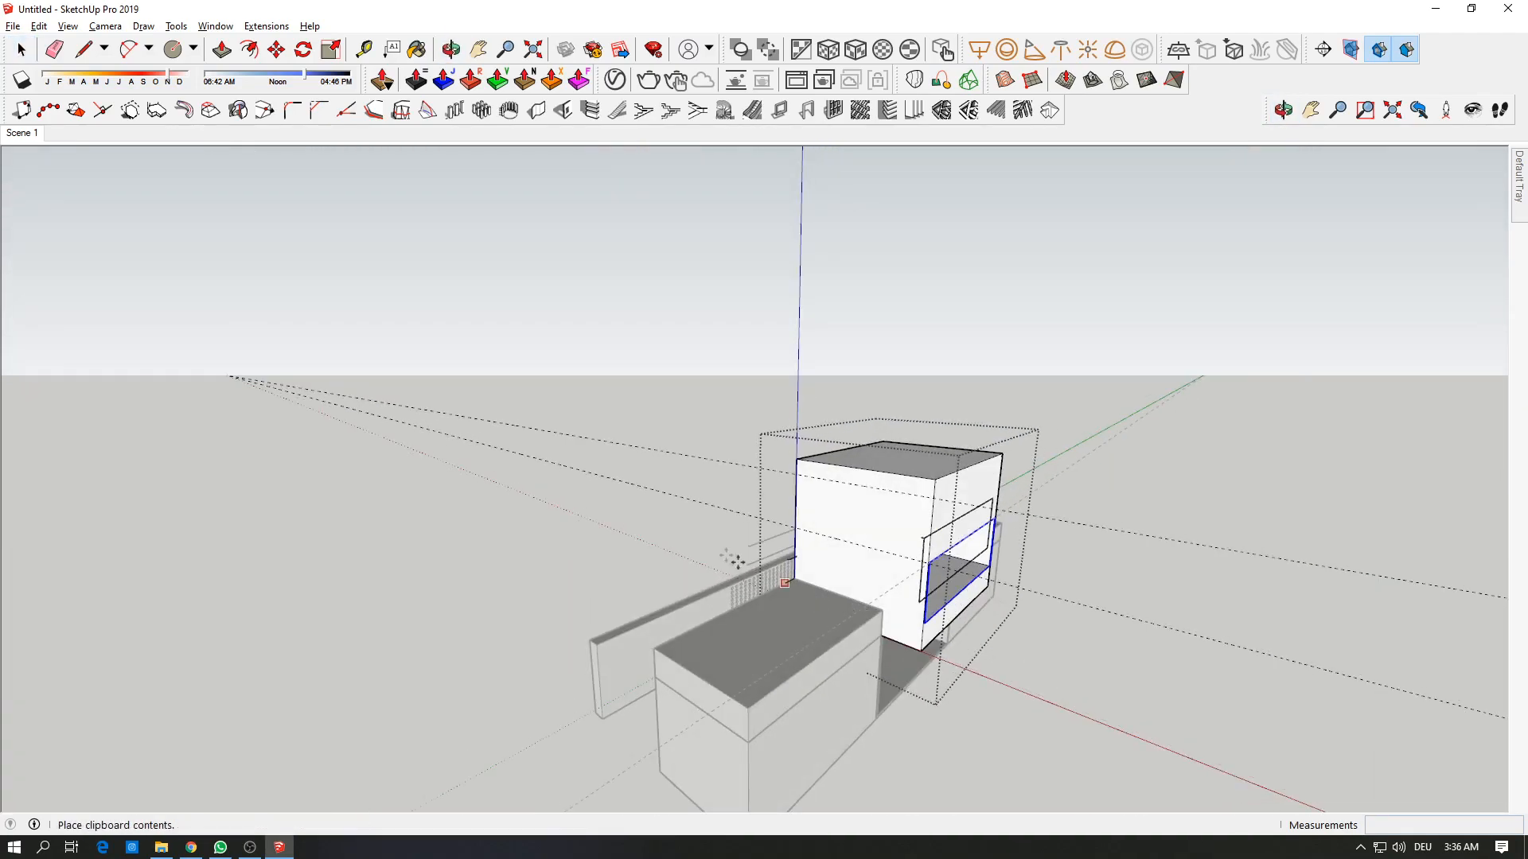
click(511, 582)
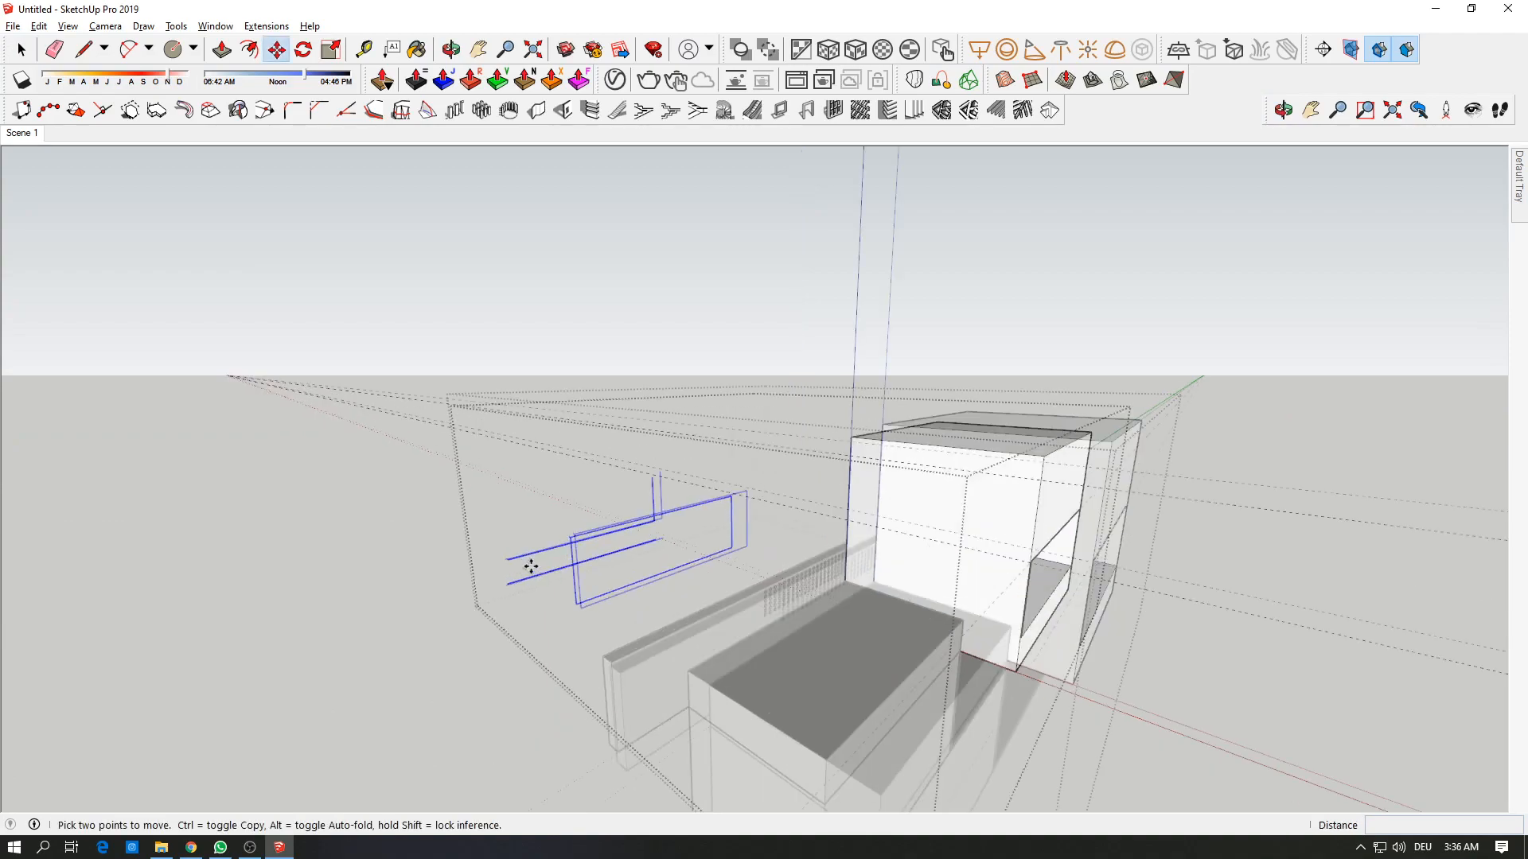
Step: Erase the stray edges from the pasted copy, keeping only the rectangular outline of the opening
scroll(665, 570, up, 5)
key(e)
drag(639, 562, 672, 488)
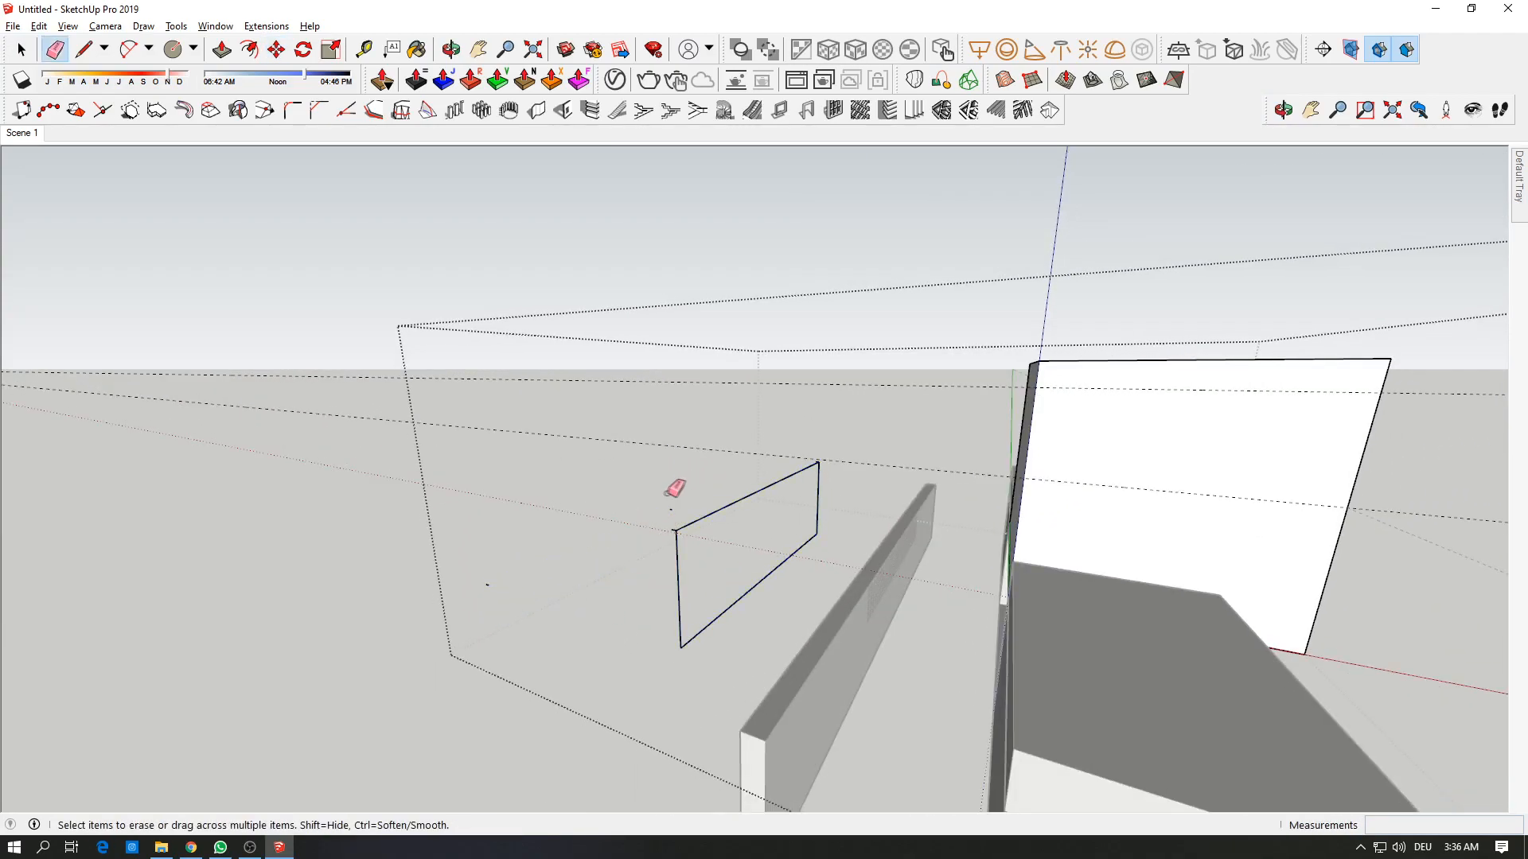
scroll(676, 521, up, 5)
drag(675, 501, 677, 492)
drag(54, 714, 99, 707)
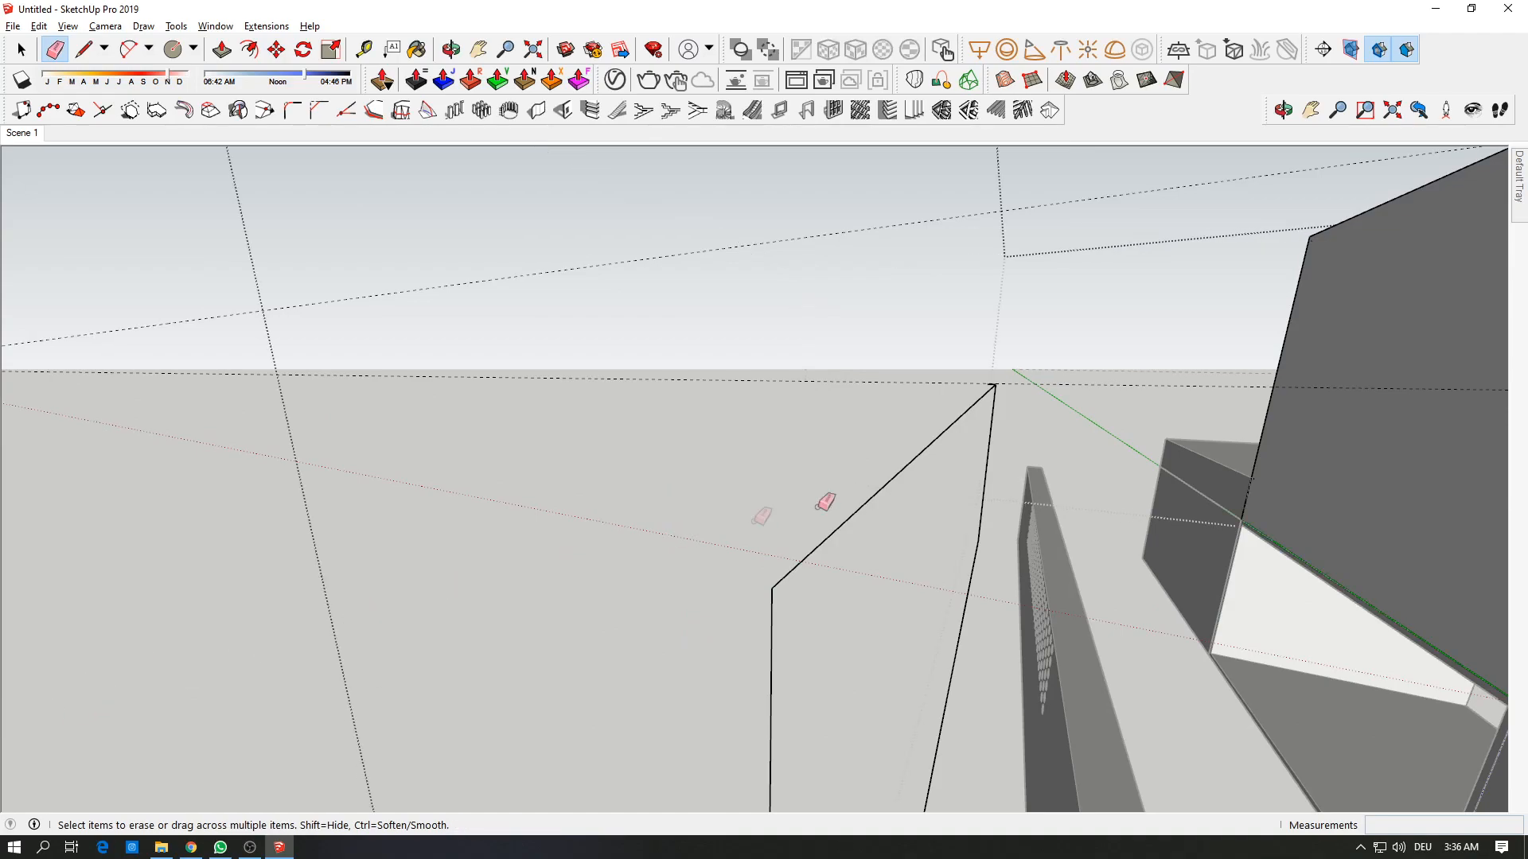
Step: Erase the remaining stray edges at the corner of the pasted rectangular outline beside the house
click(992, 382)
mouse_move(1000, 380)
middle_down()
mouse_move(1024, 416)
mouse_move(1204, 467)
mouse_move(883, 444)
middle_up()
scroll(1204, 467, down, 3)
scroll(697, 399, up, 4)
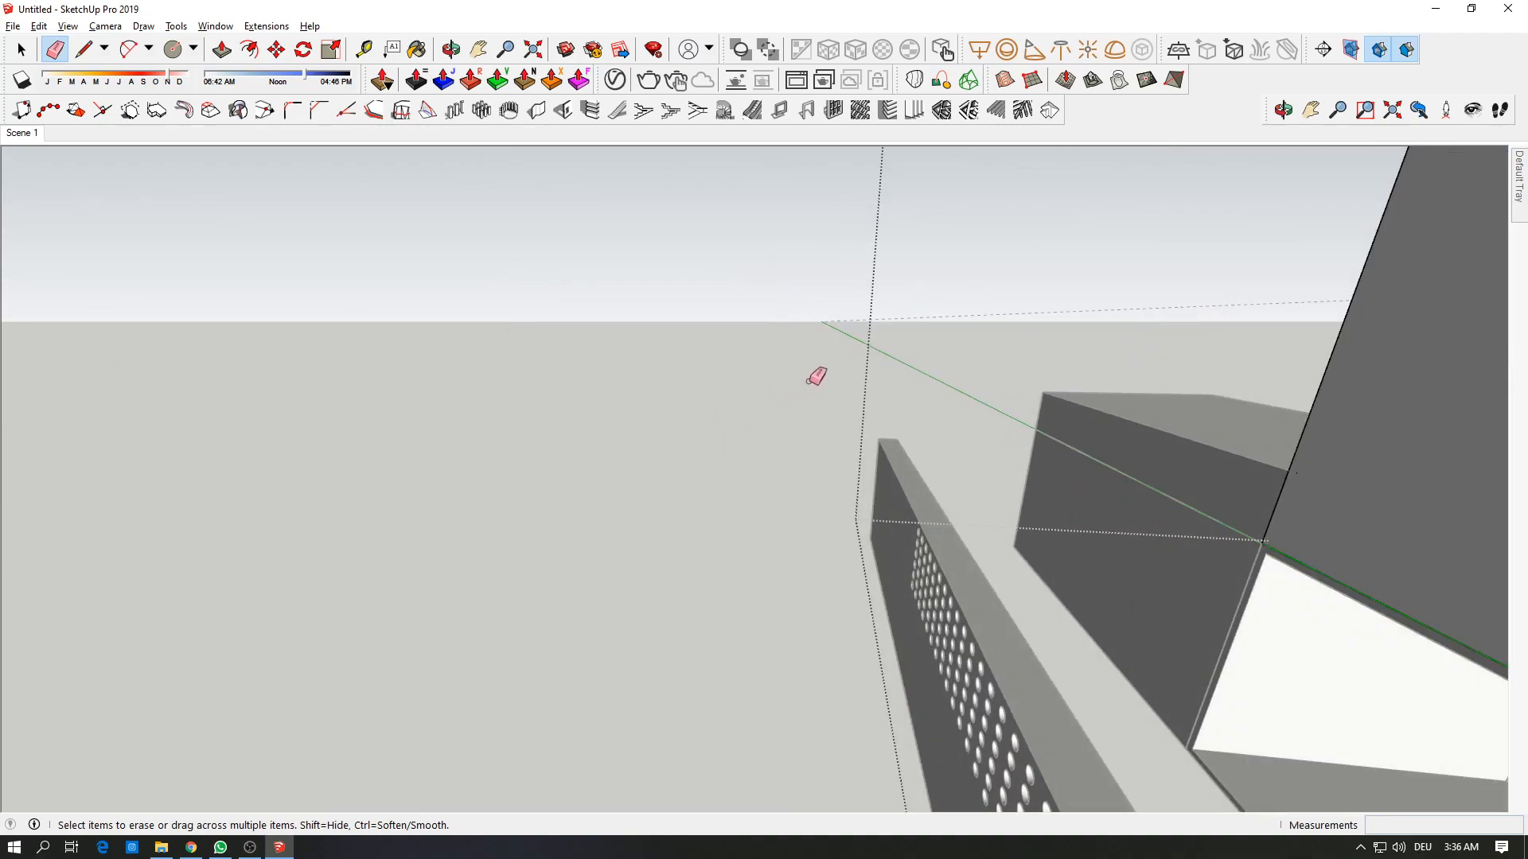
scroll(810, 379, down, 2)
scroll(902, 335, up, 1)
middle_drag(903, 335, 893, 360)
scroll(893, 360, down, 1)
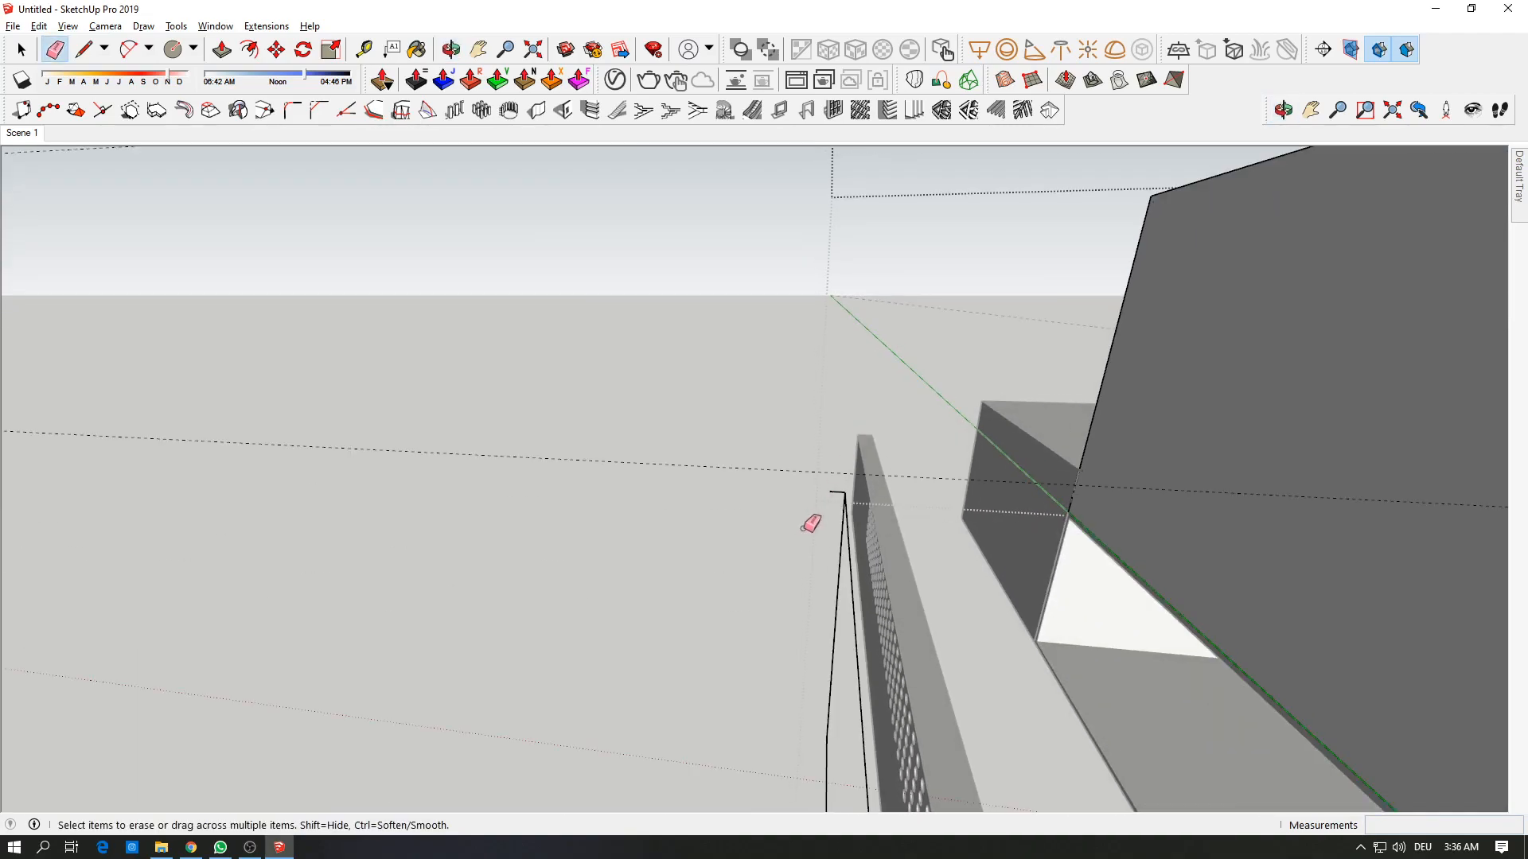
click(835, 491)
scroll(847, 526, down, 2)
middle_drag(846, 526, 726, 422)
scroll(727, 423, down, 3)
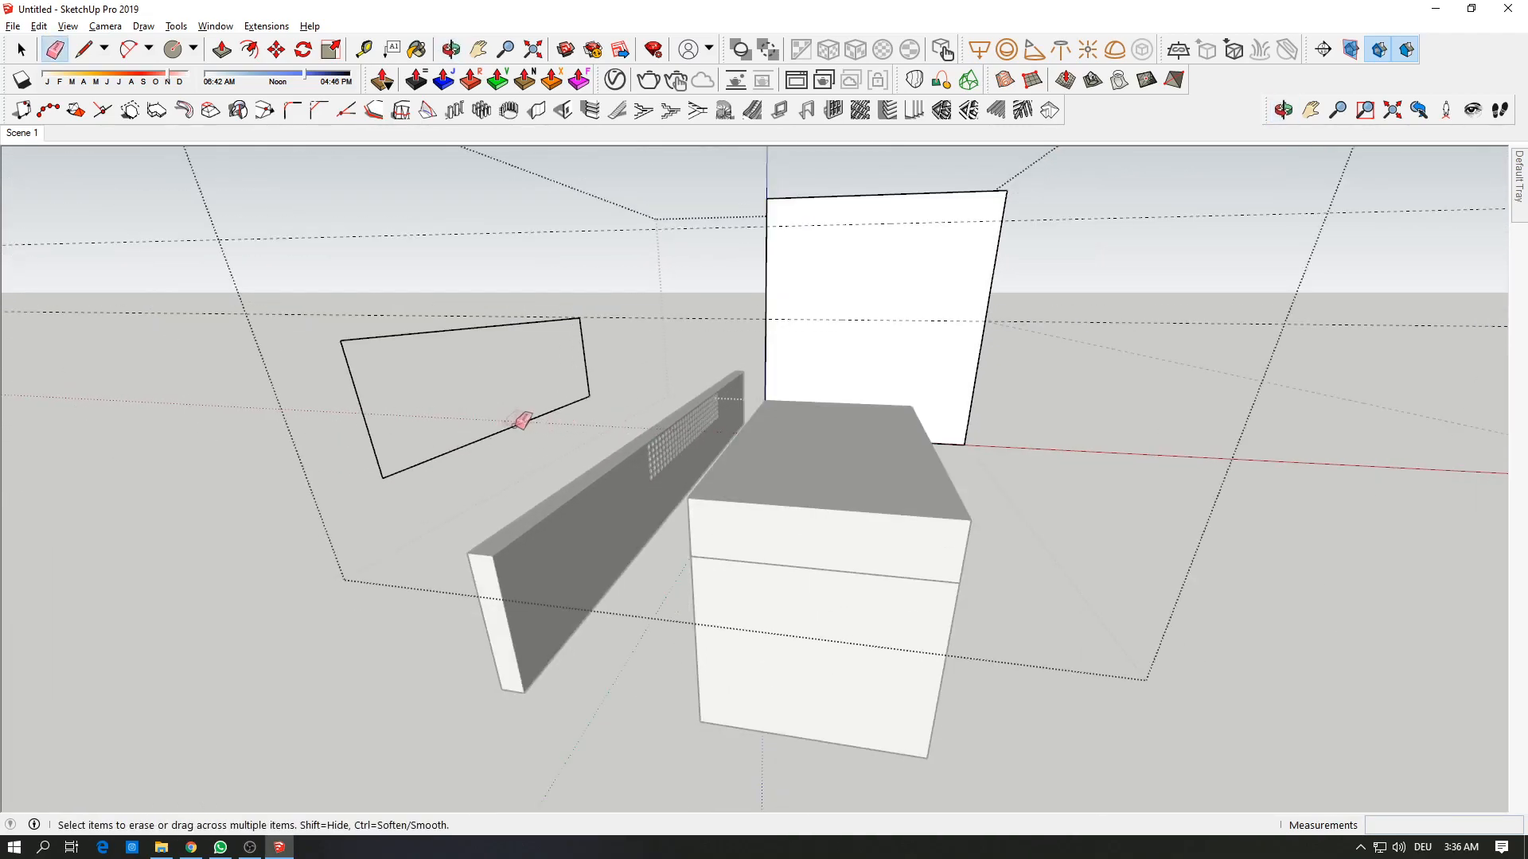
Step: Select the complete rectangular outline and rotate it 90° about the vertical axis, parallel to the house's side wall
key(space)
drag(291, 289, 636, 497)
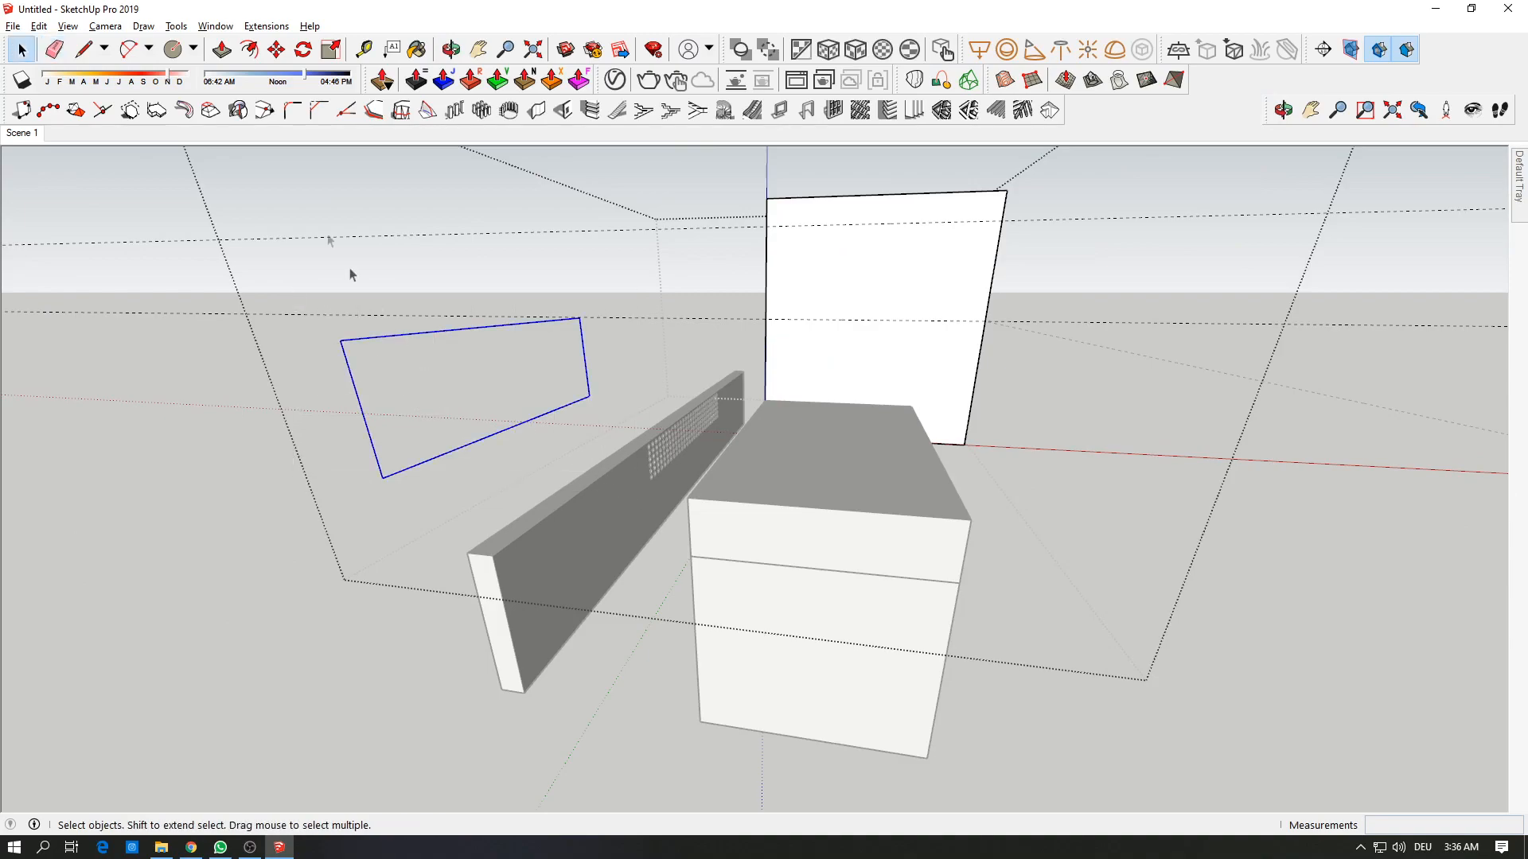
click(304, 50)
drag(222, 651, 300, 628)
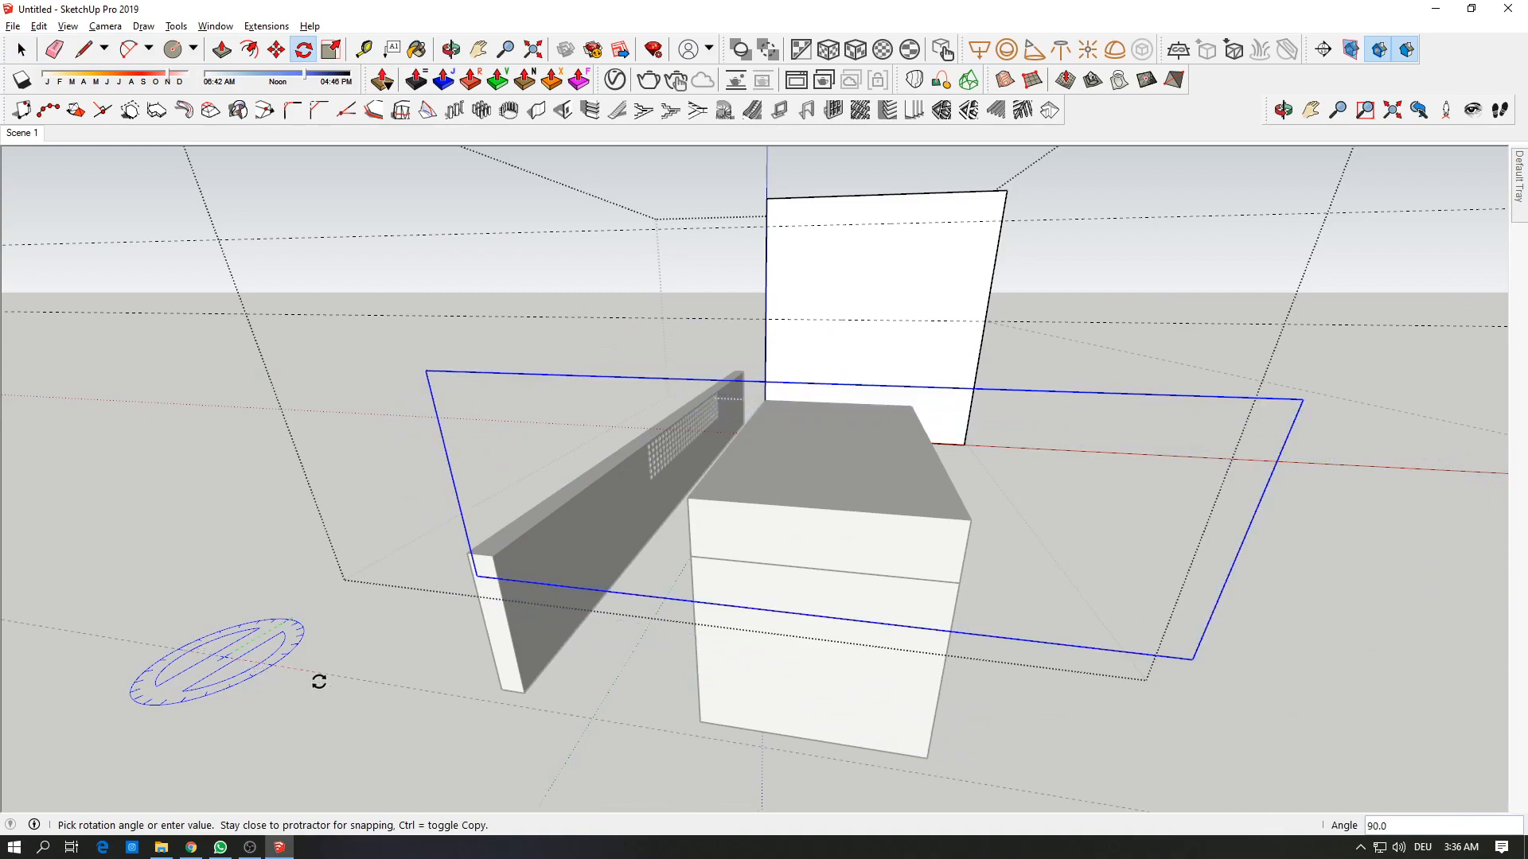
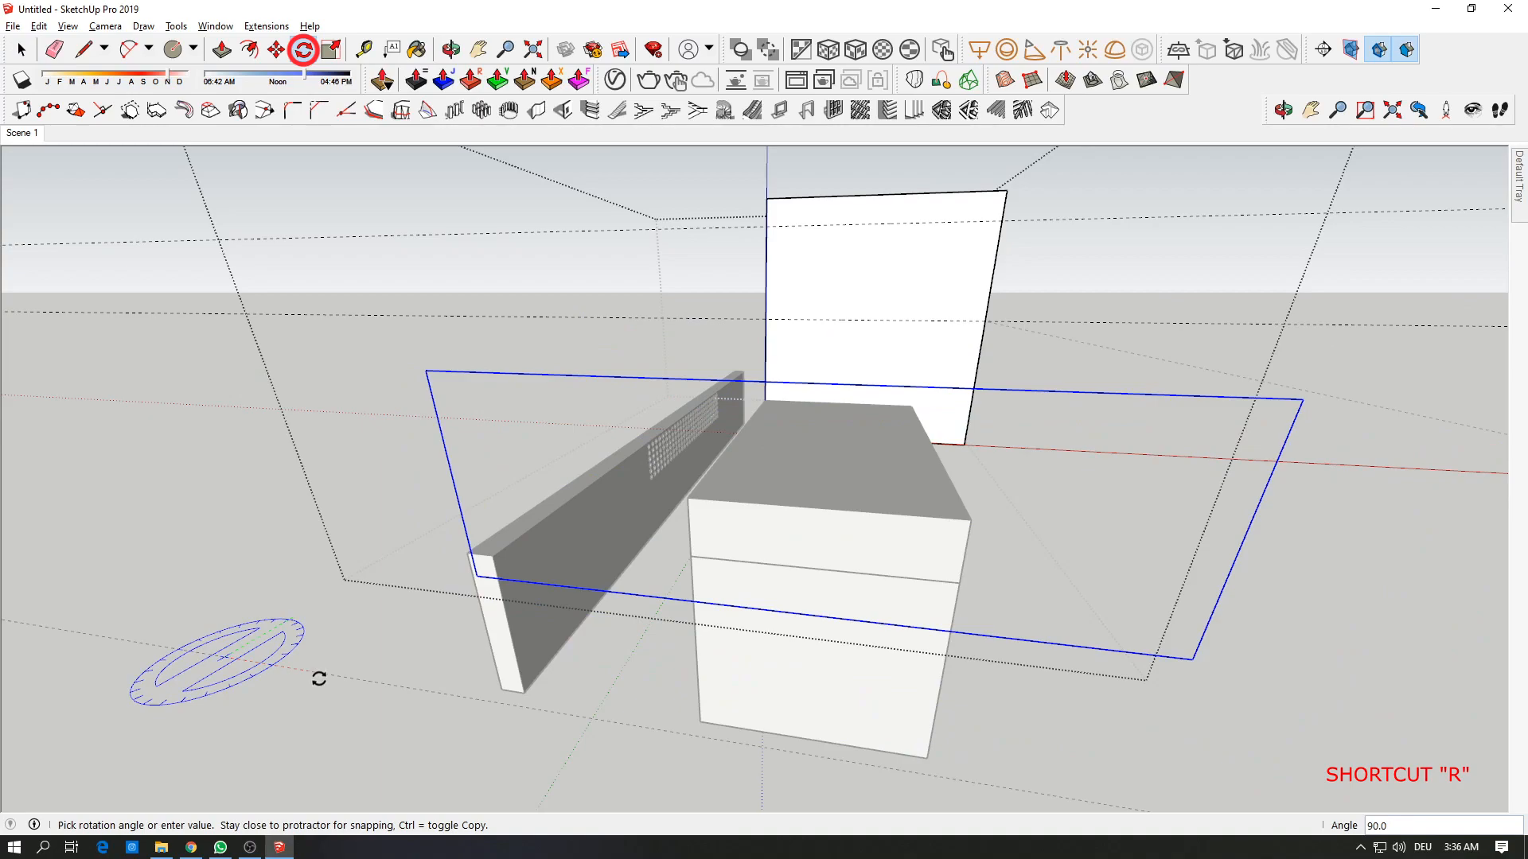
Step: Place a vertical guide on the upper volume's side wall, slightly inward from its front edge
middle_drag(720, 563, 786, 323)
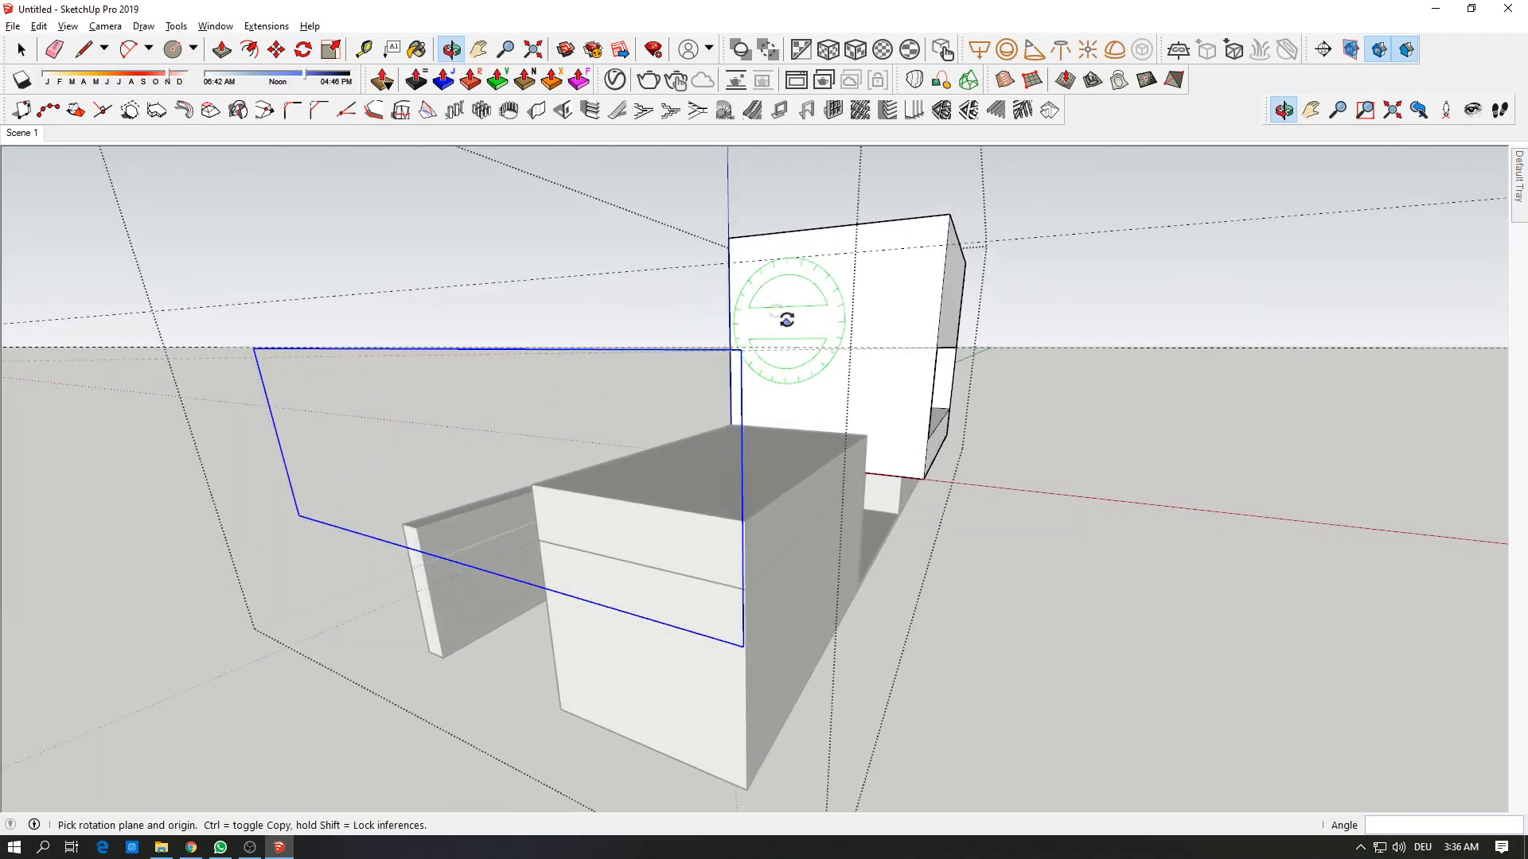
scroll(1084, 344, up, 3)
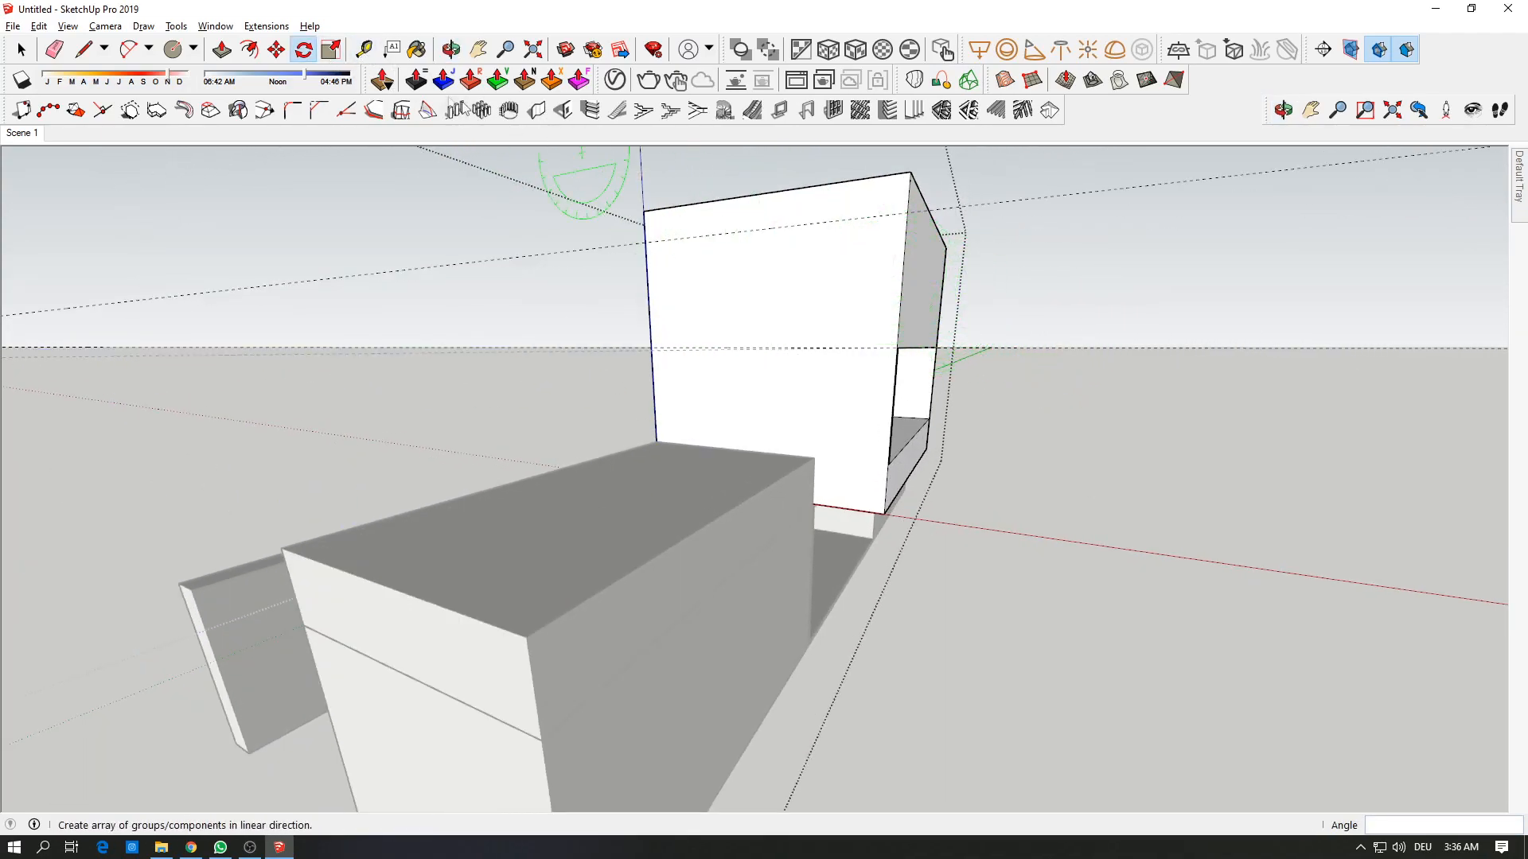
click(363, 49)
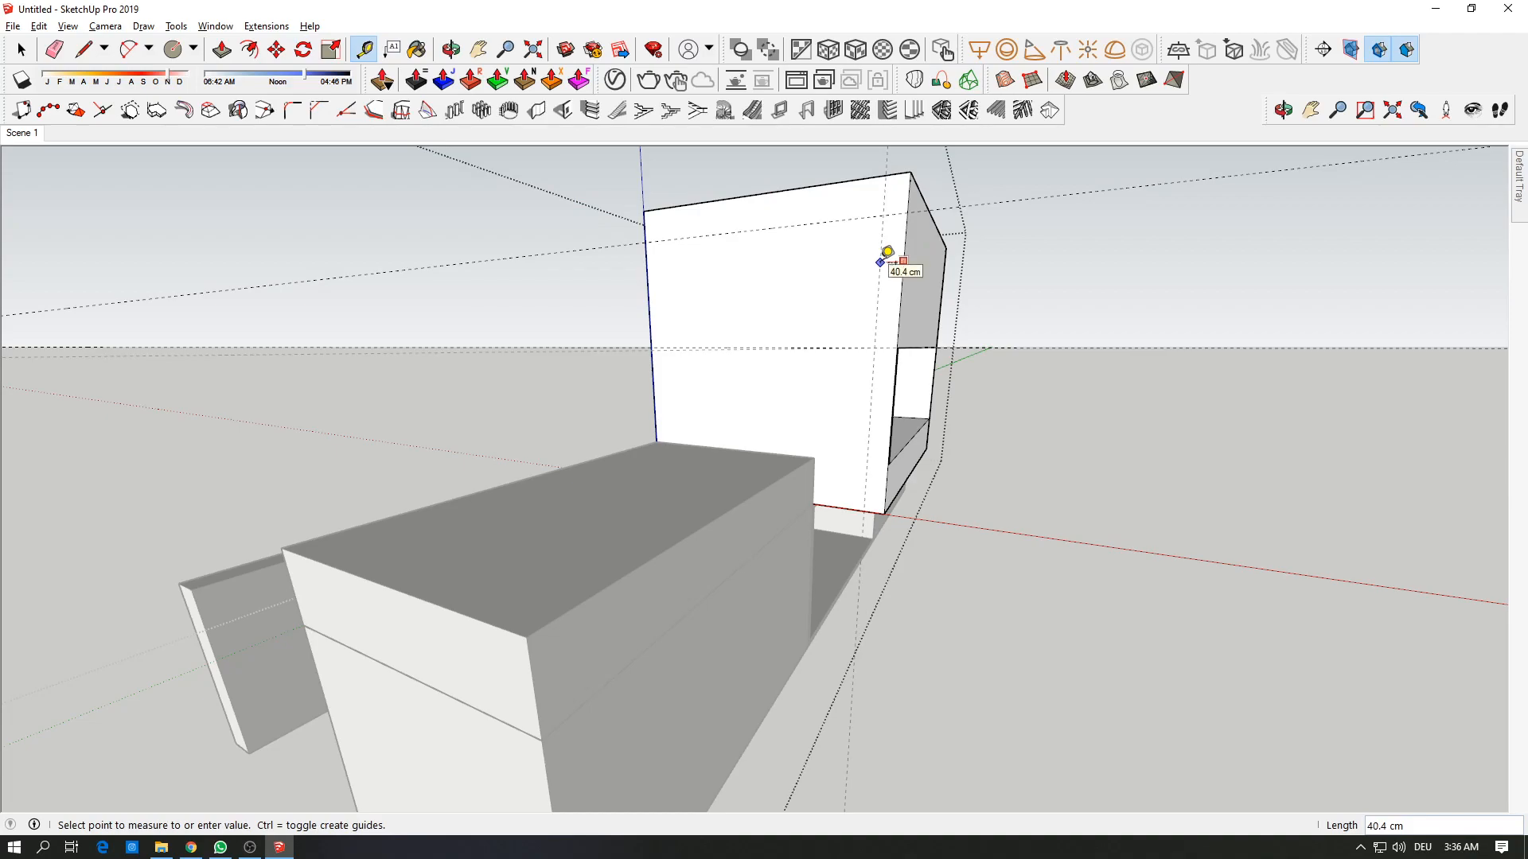
key(Escape)
scroll(887, 254, down, 3)
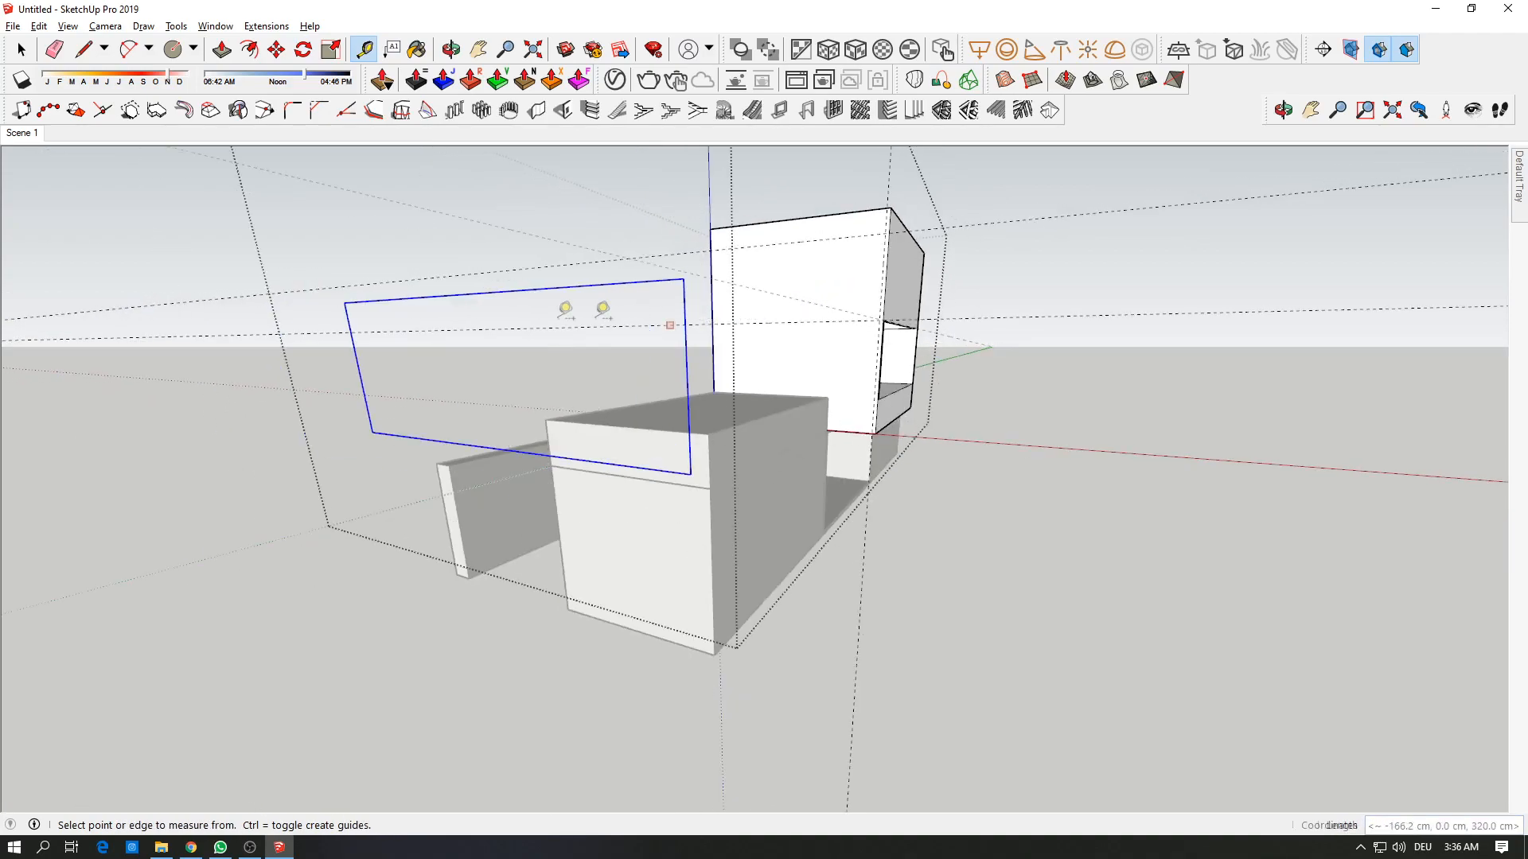
Step: Copy the rotated outline onto the upper volume's side wall, placing its lower front corner where the guides cross
click(276, 49)
click(691, 474)
mouse_move(852, 331)
middle_down()
mouse_move(828, 351)
mouse_move(842, 341)
middle_up()
key(ctrl)
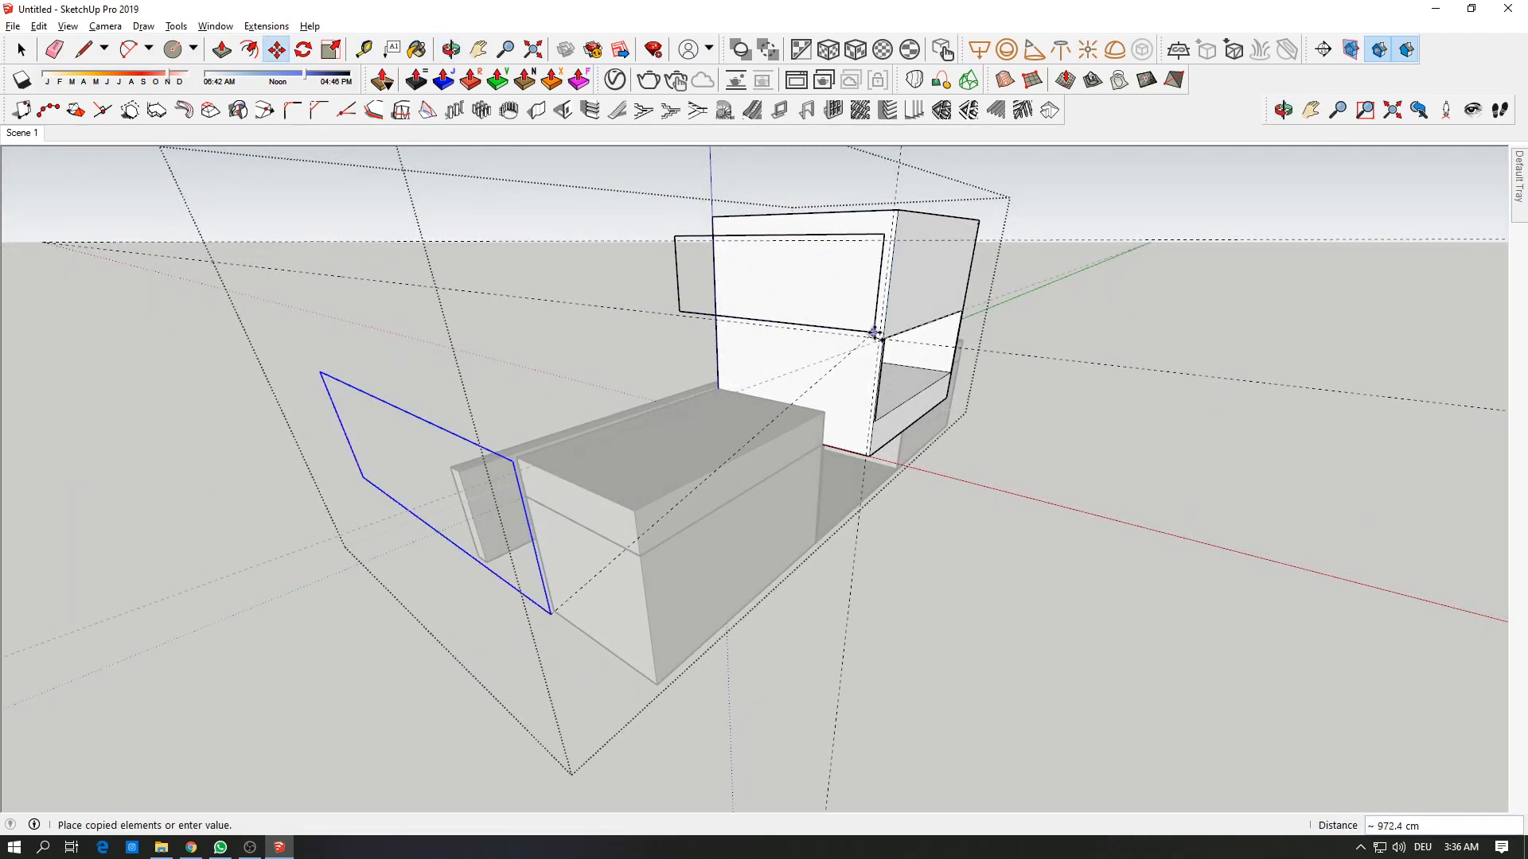
click(875, 334)
scroll(785, 314, up, 3)
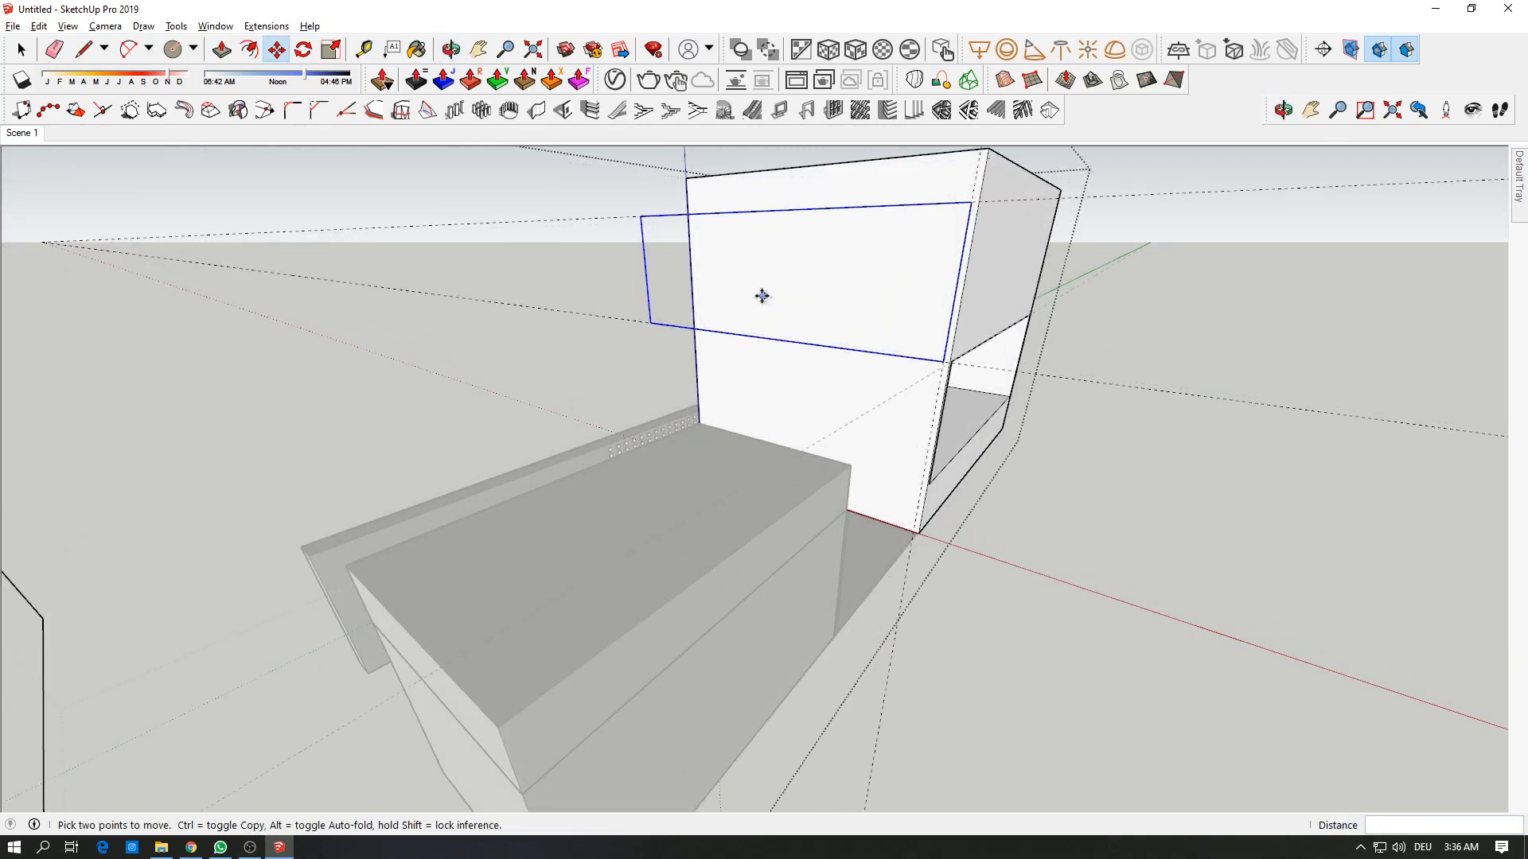
Step: Close the copied outline just inside the side wall's rear edge and erase the edges extending beyond it
middle_drag(724, 281, 881, 300)
key(alt+Tab)
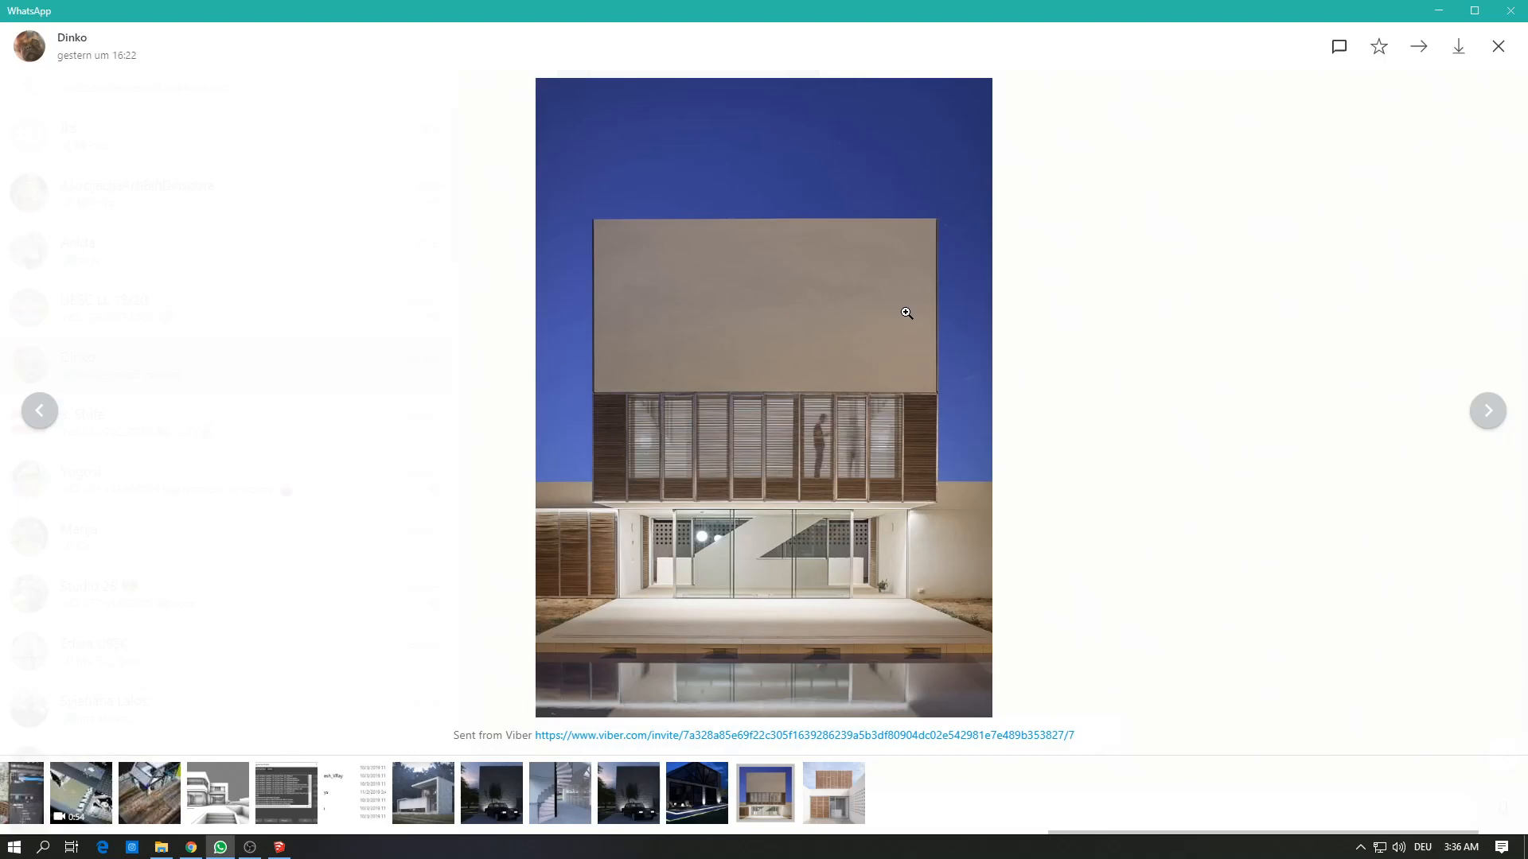
key(alt+Tab)
scroll(880, 307, up, 3)
key(e)
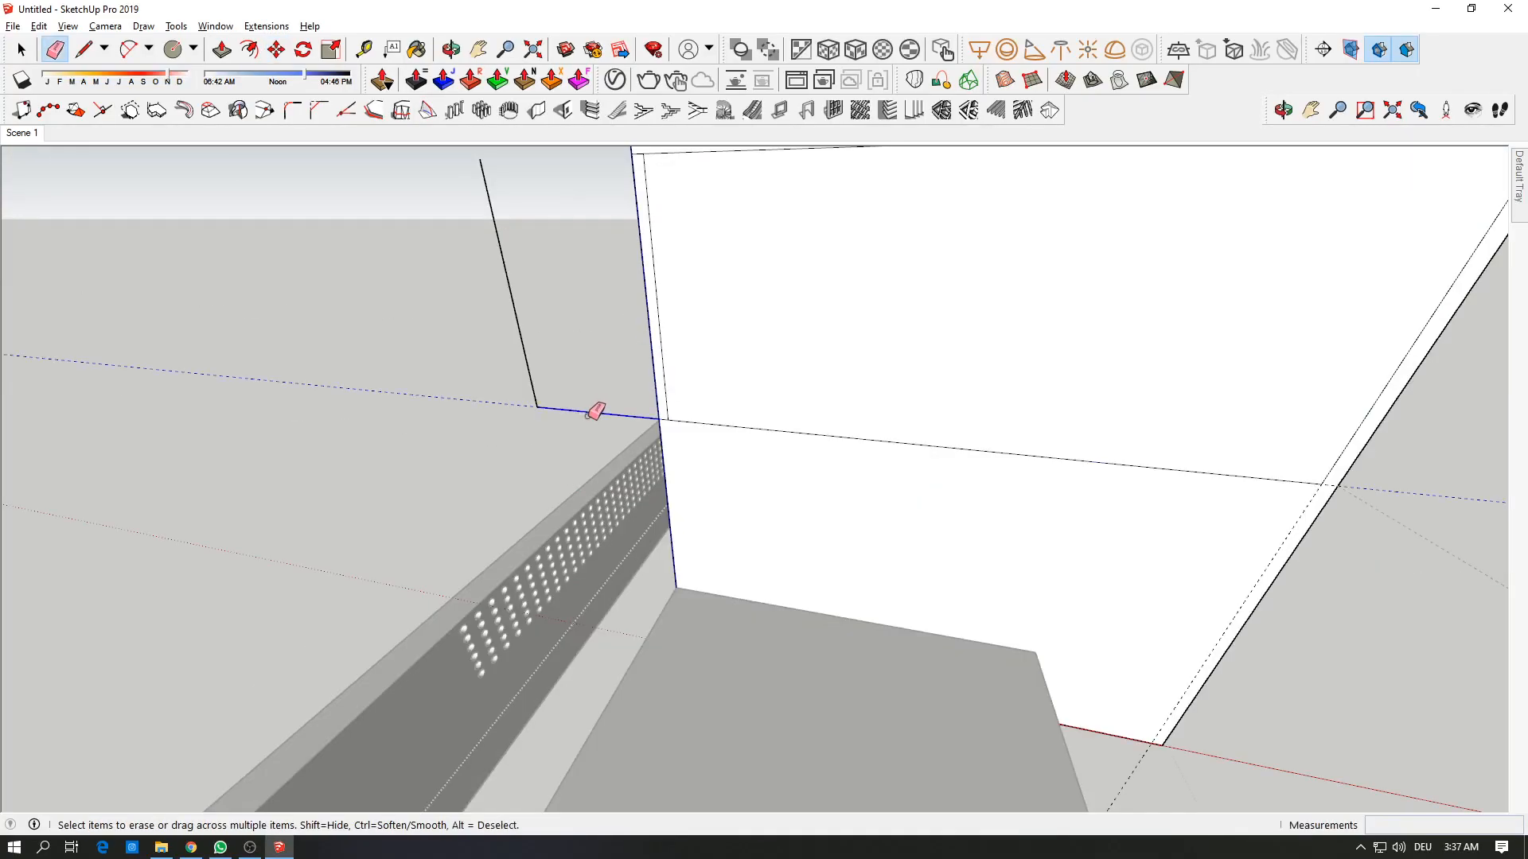
click(518, 345)
scroll(656, 154, up, 1)
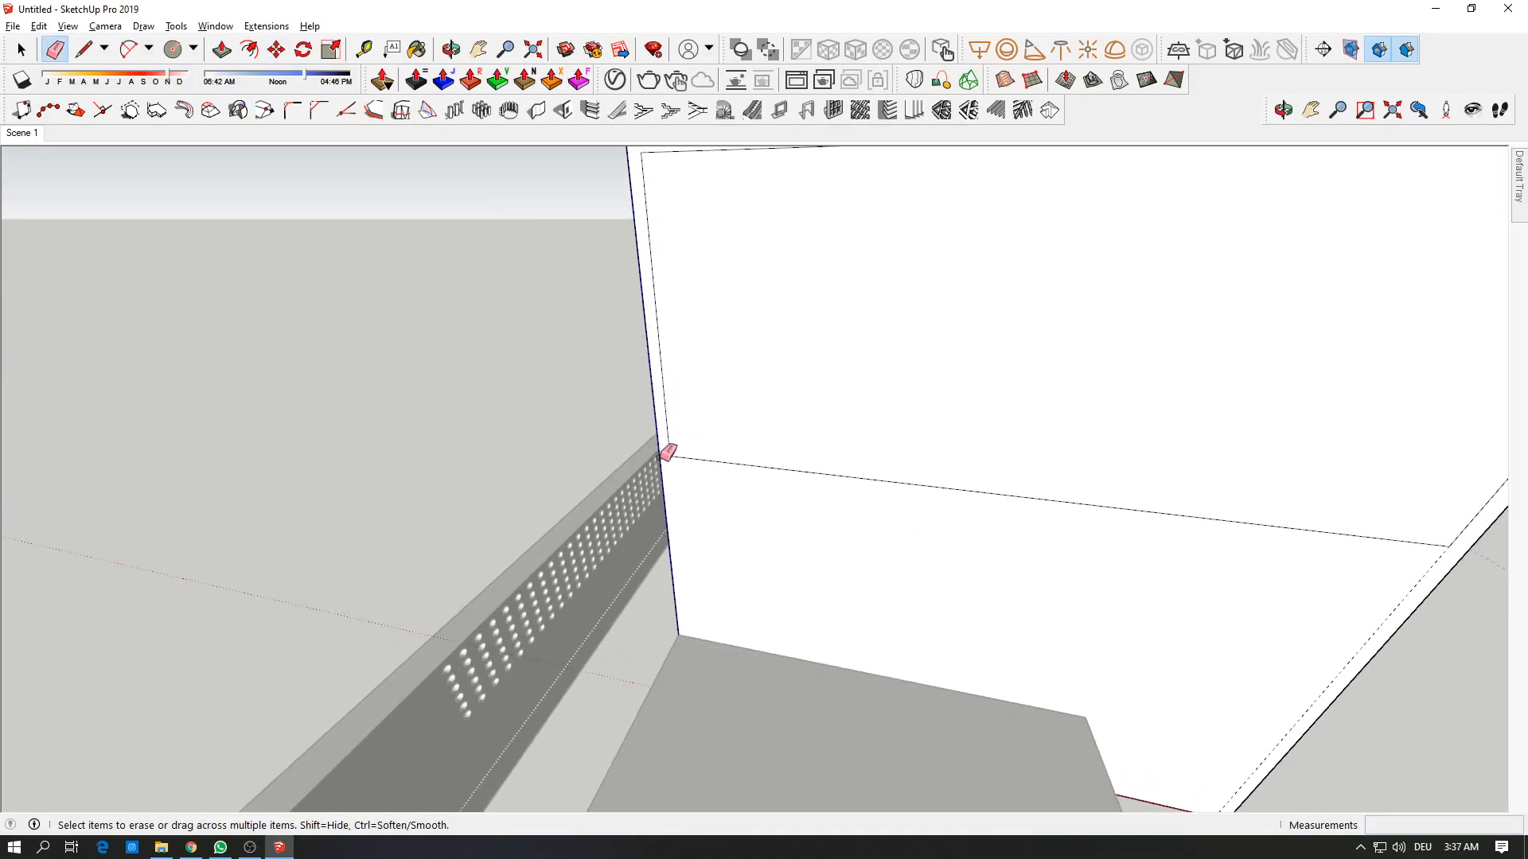
Step: Try to open the side wall by deleting the outlined rectangular face, and undo the deletion
scroll(705, 457, down, 3)
mouse_move(921, 409)
middle_down()
mouse_move(780, 426)
mouse_move(862, 362)
middle_up()
key(space)
click(657, 308)
key(p)
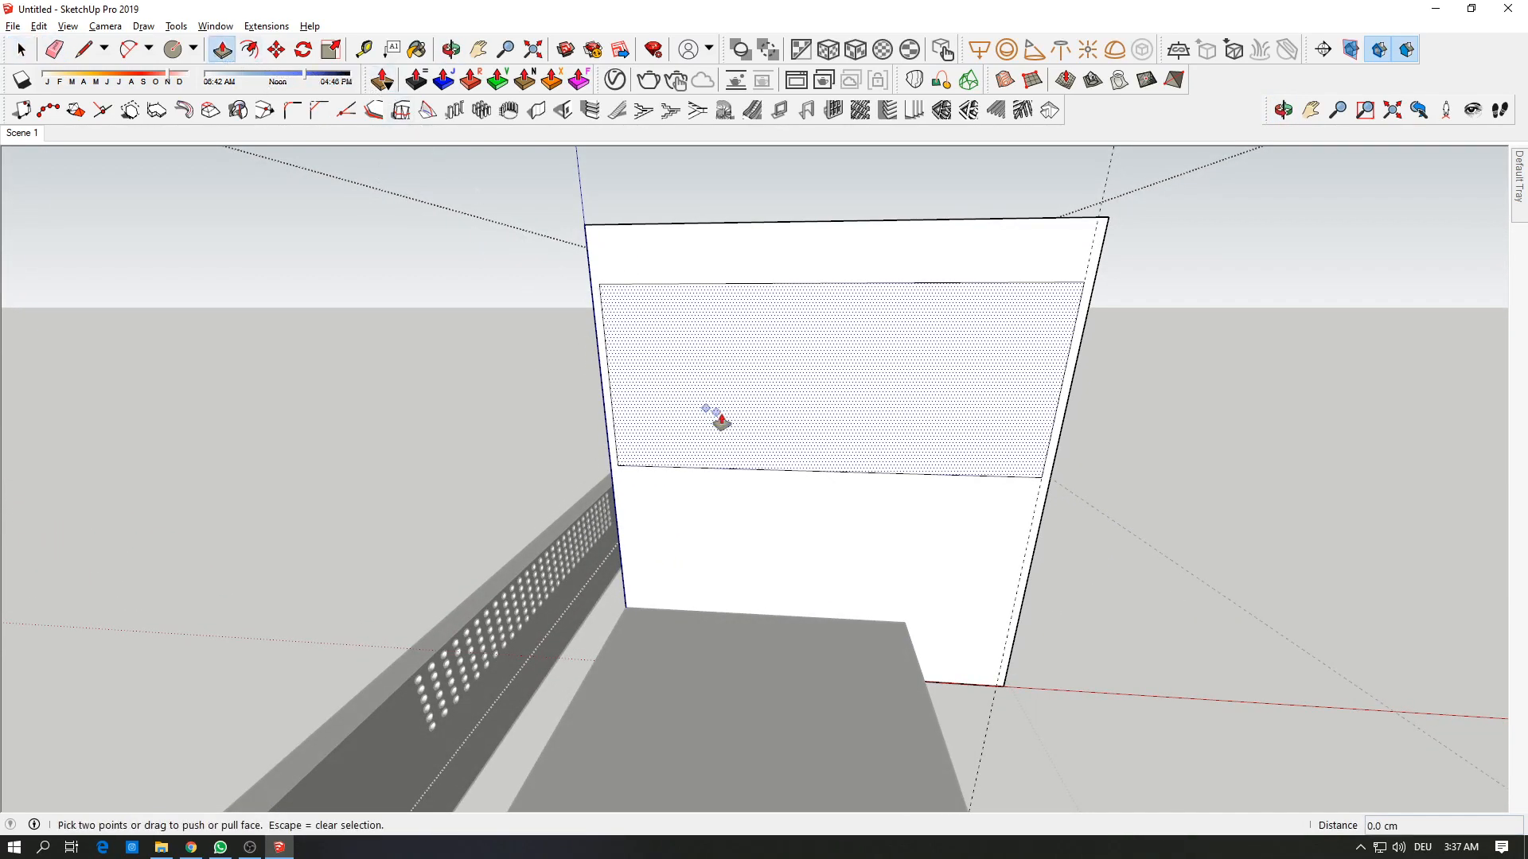
drag(710, 410, 730, 408)
click(730, 408)
middle_drag(779, 417, 822, 389)
key(space)
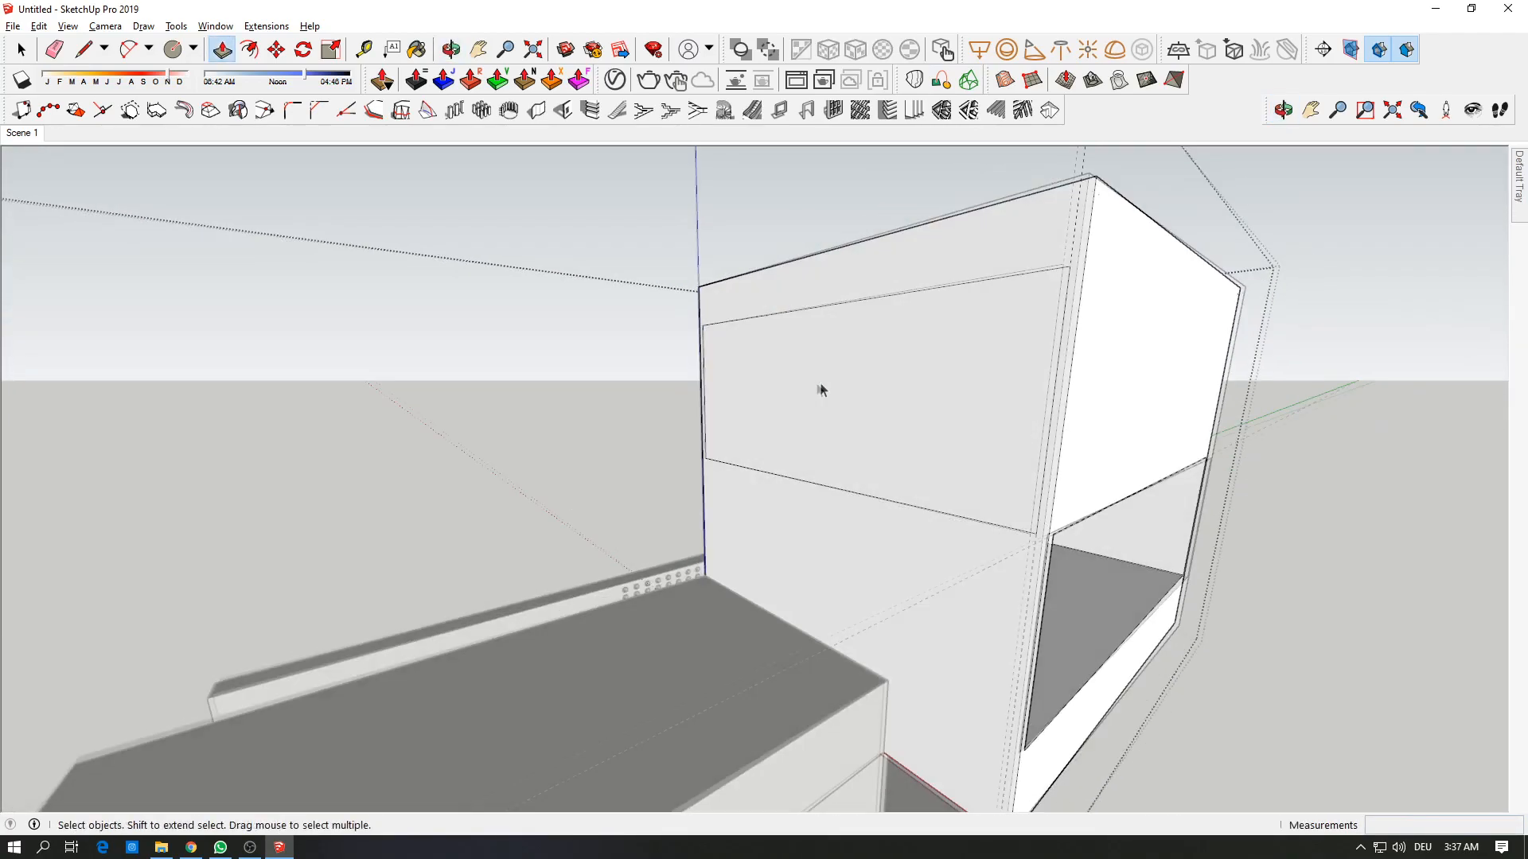
click(833, 387)
key(Delete)
middle_drag(982, 395, 767, 488)
key(z)
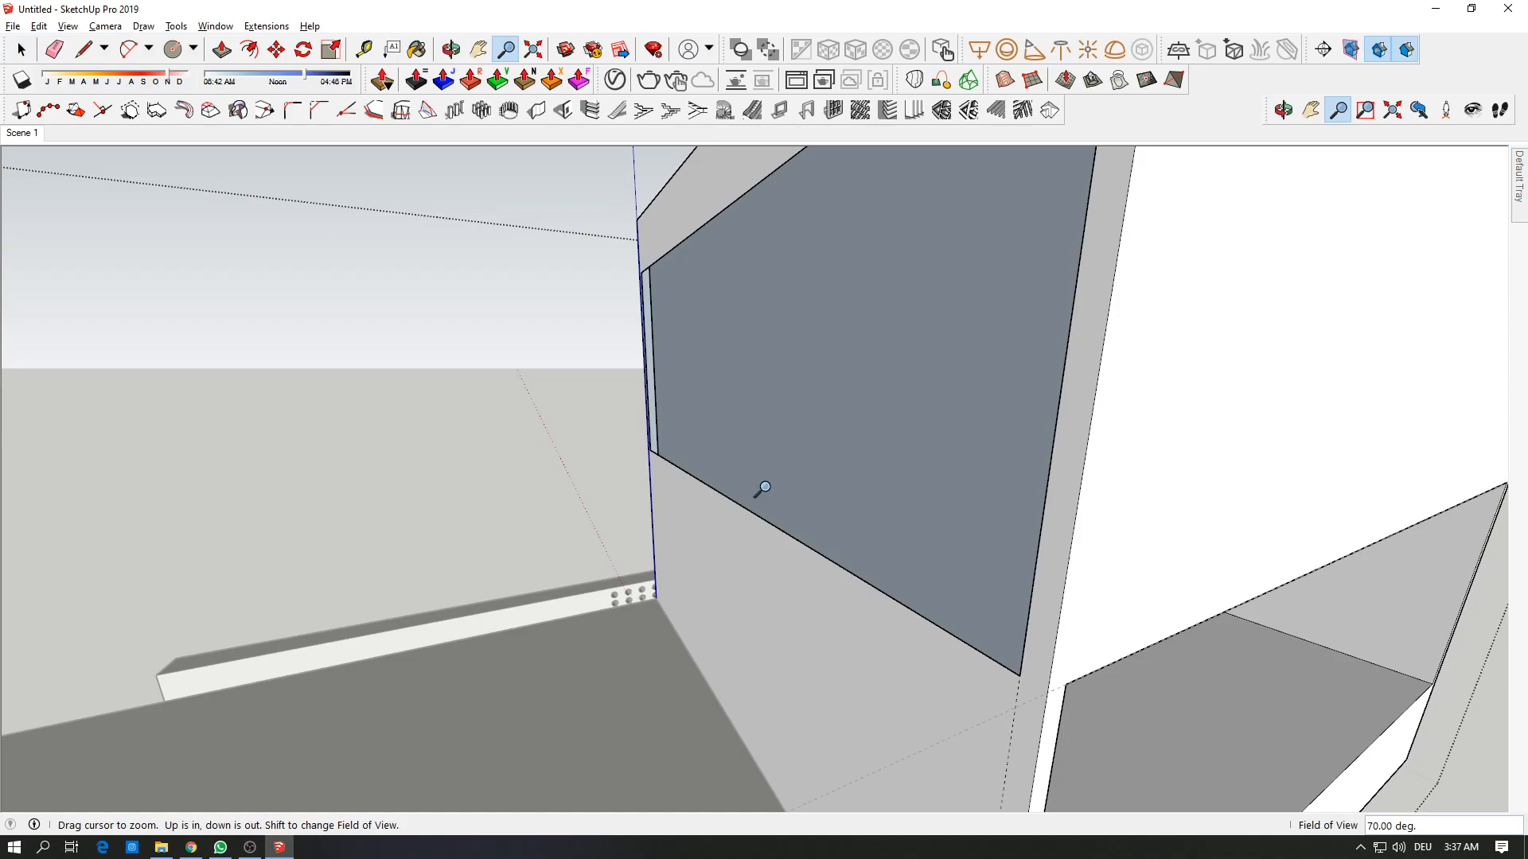
key(ctrl+z)
Step: Push the outlined side wall face inward by 10 cm and delete it to open the wall
key(p)
click(697, 298)
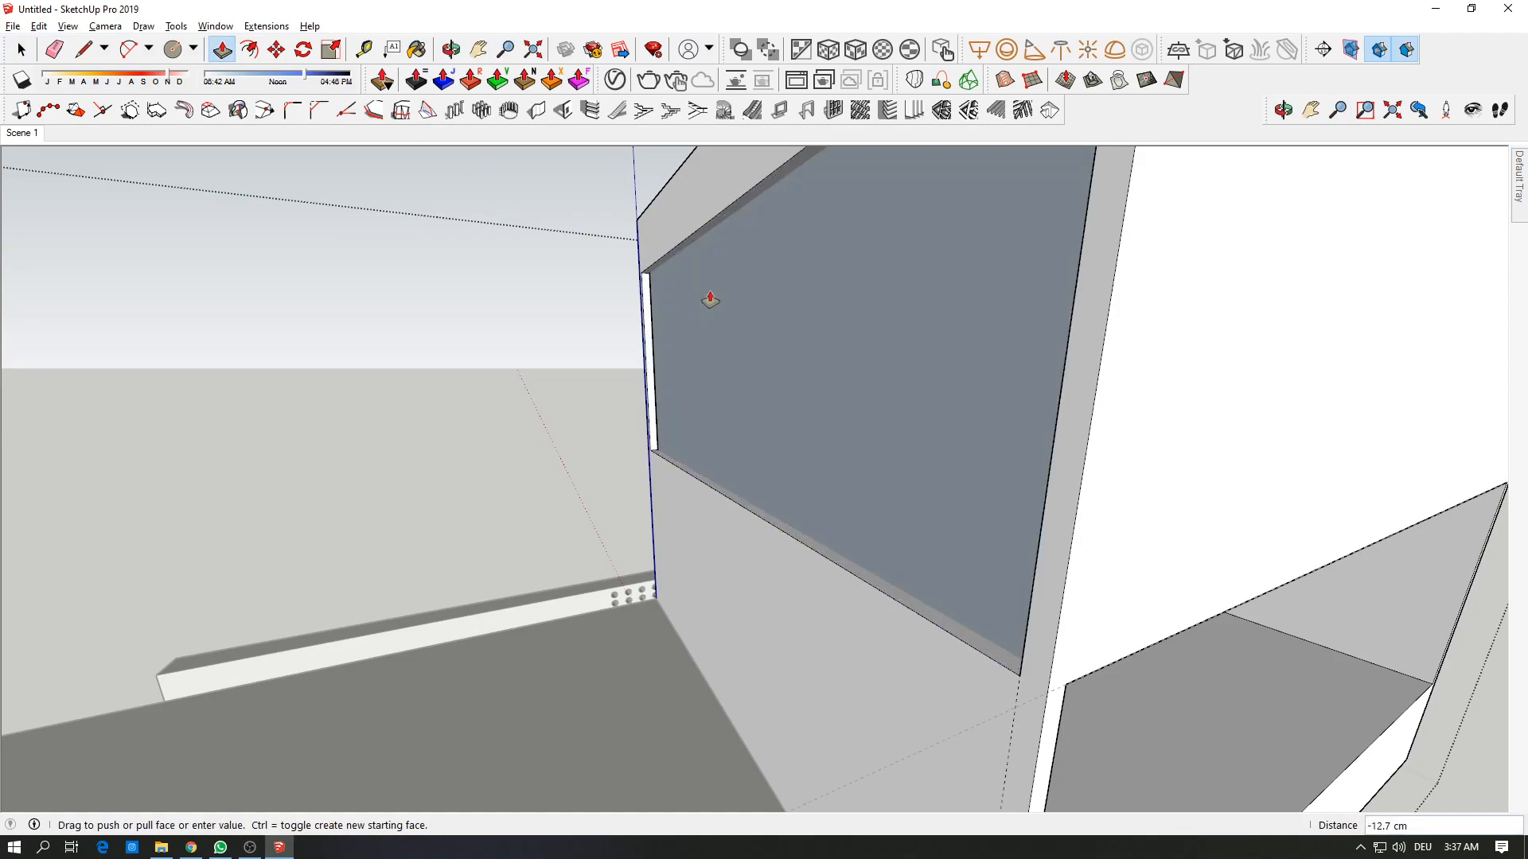
text(10)
key(Return)
key(space)
click(709, 295)
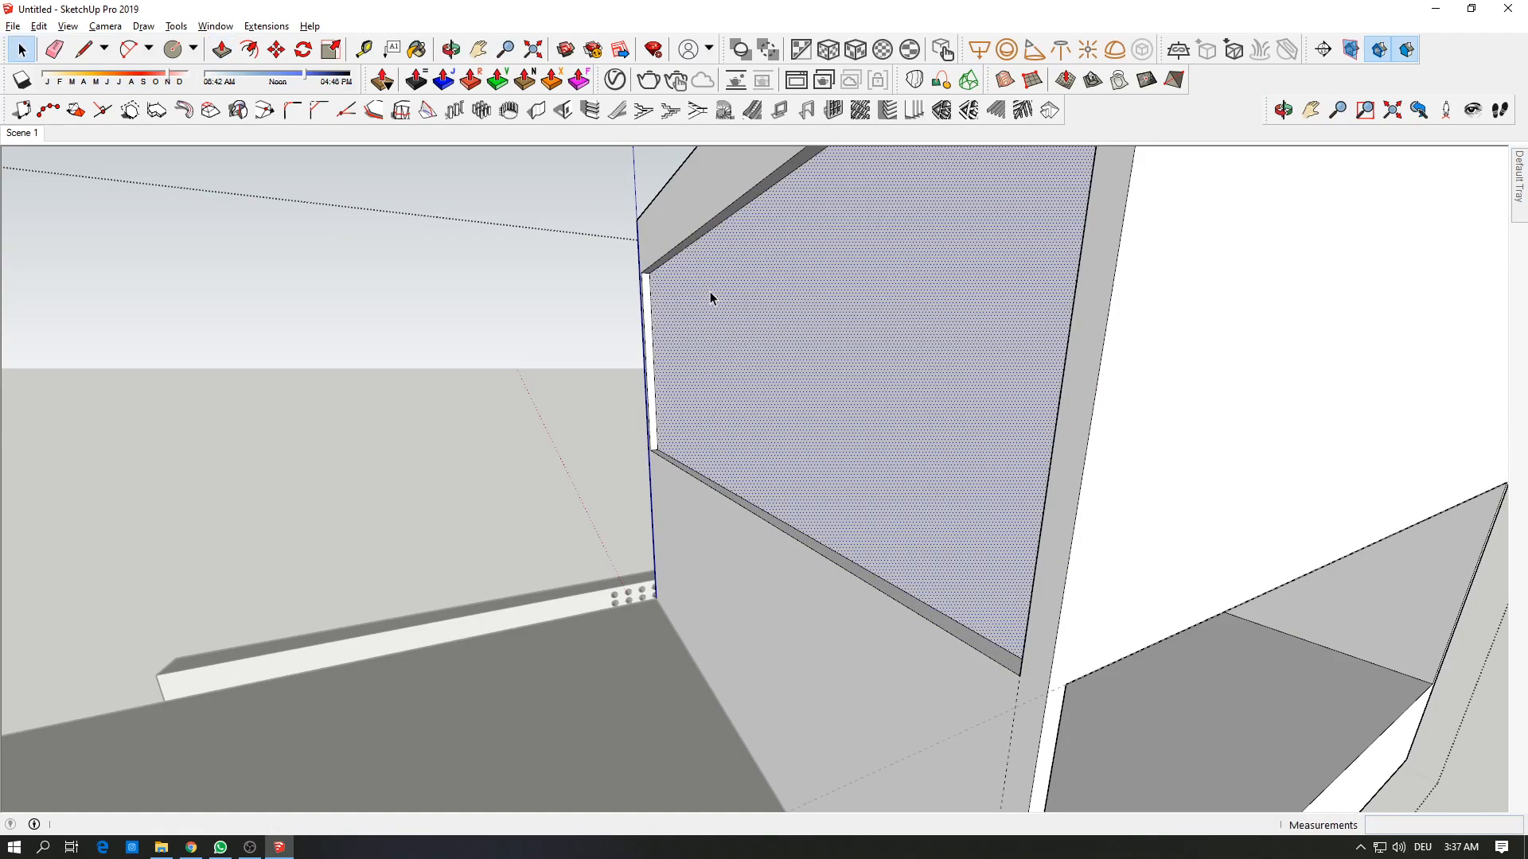
key(Delete)
Step: Restore the Scene 1 view and examine the front opening in the enlarged reference photo in WhatsApp
middle_drag(870, 351, 772, 406)
scroll(729, 442, down, 5)
middle_drag(675, 453, 581, 353)
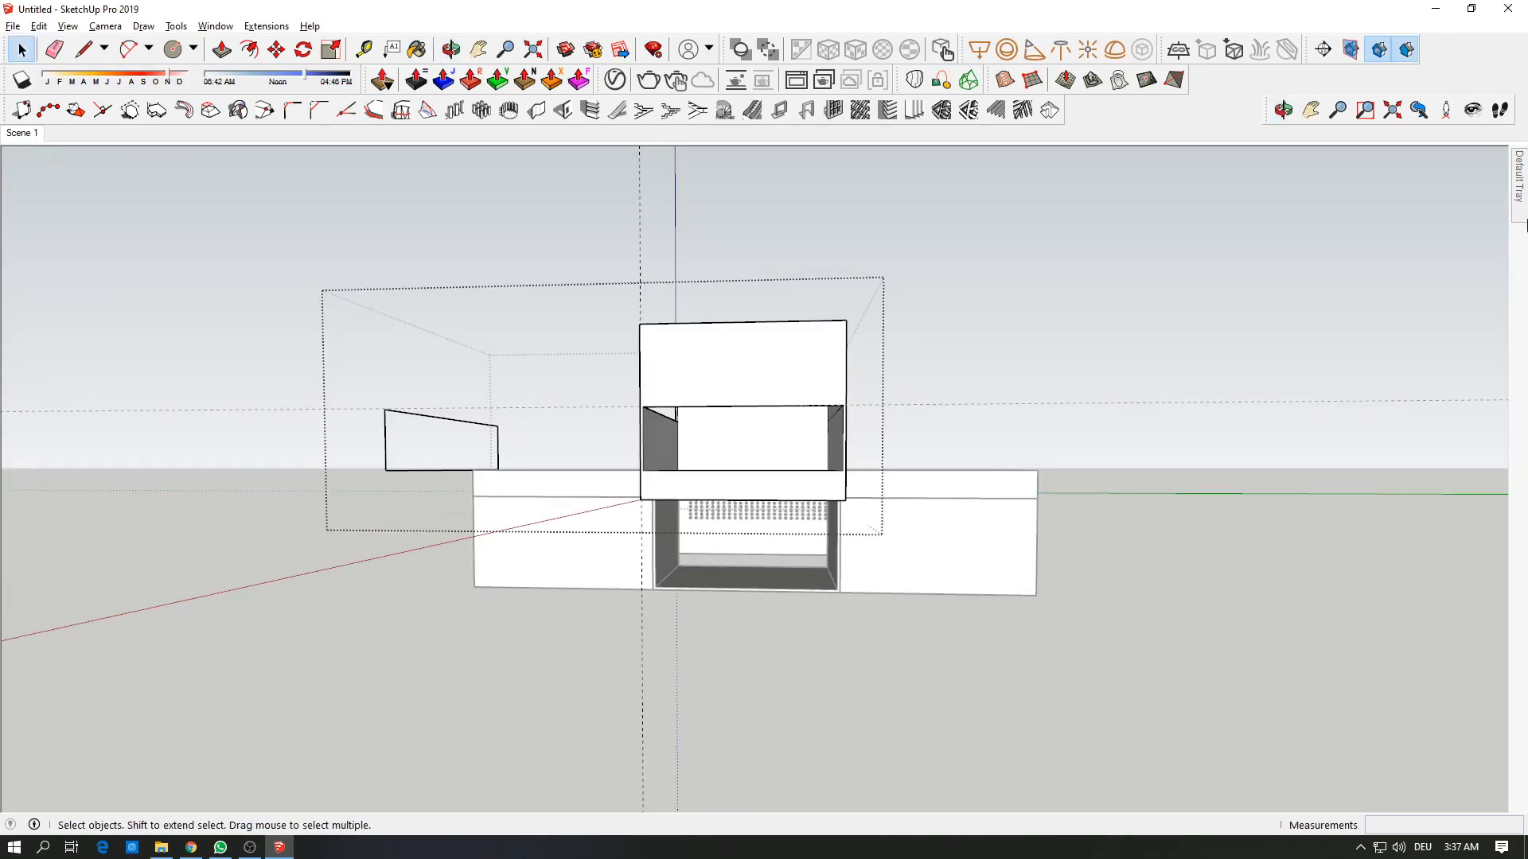
mouse_move(1523, 226)
click(1422, 469)
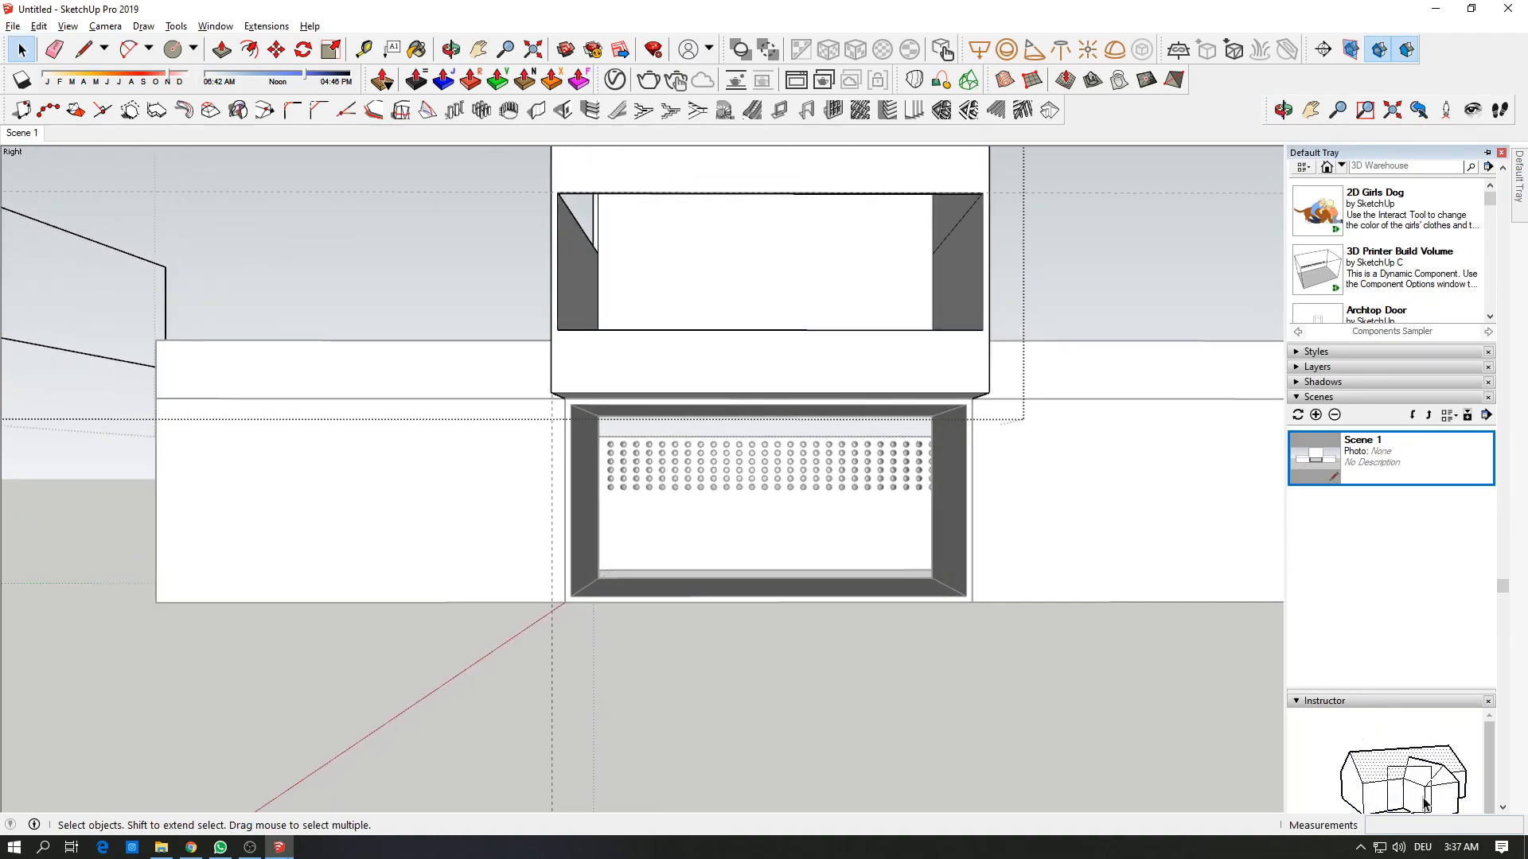
click(221, 848)
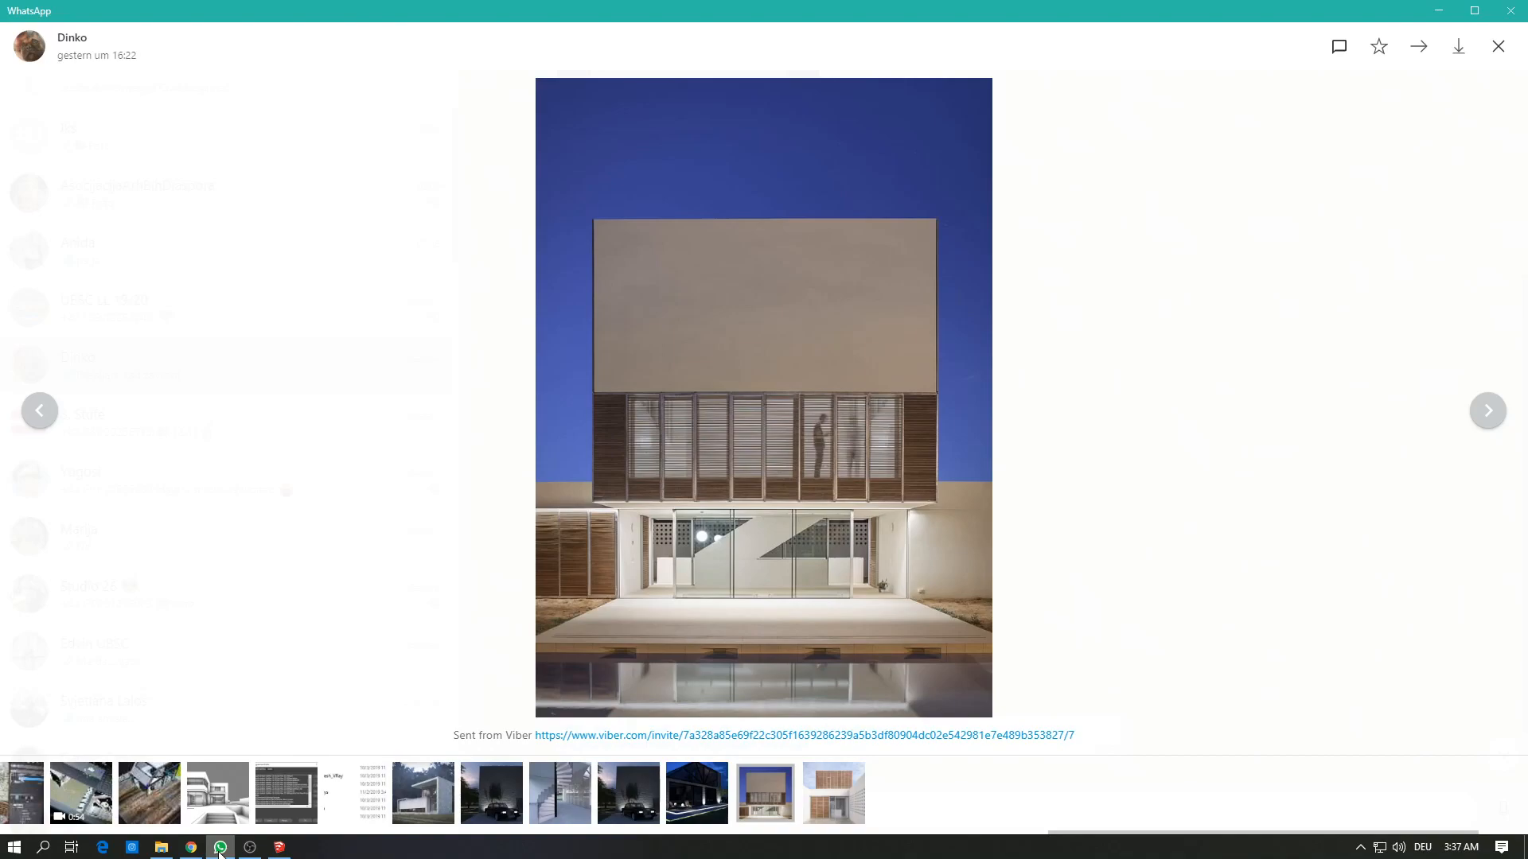
click(673, 444)
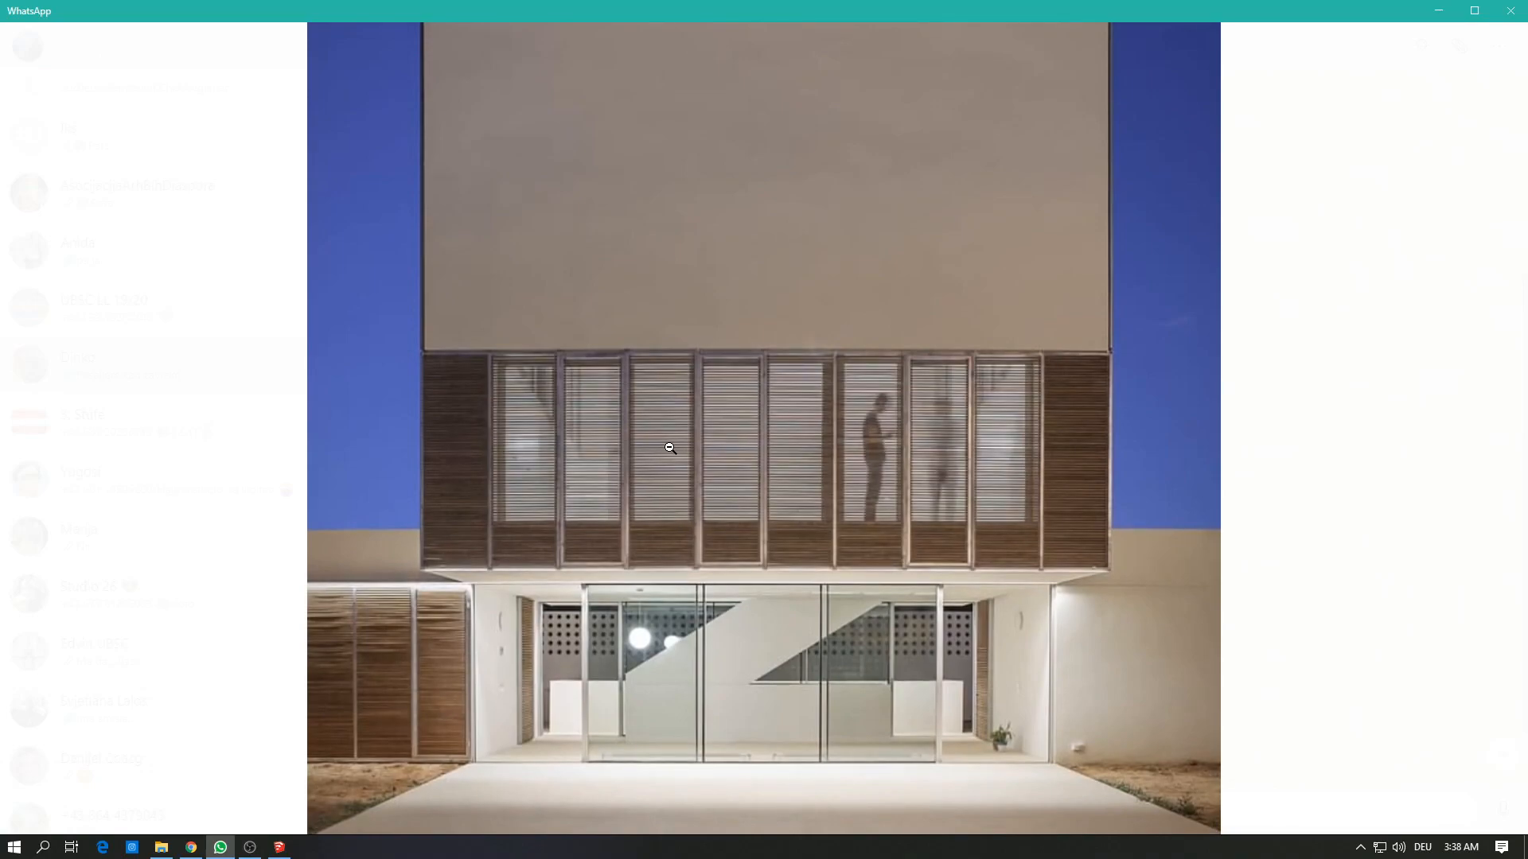
key(super)
key(alt+Tab)
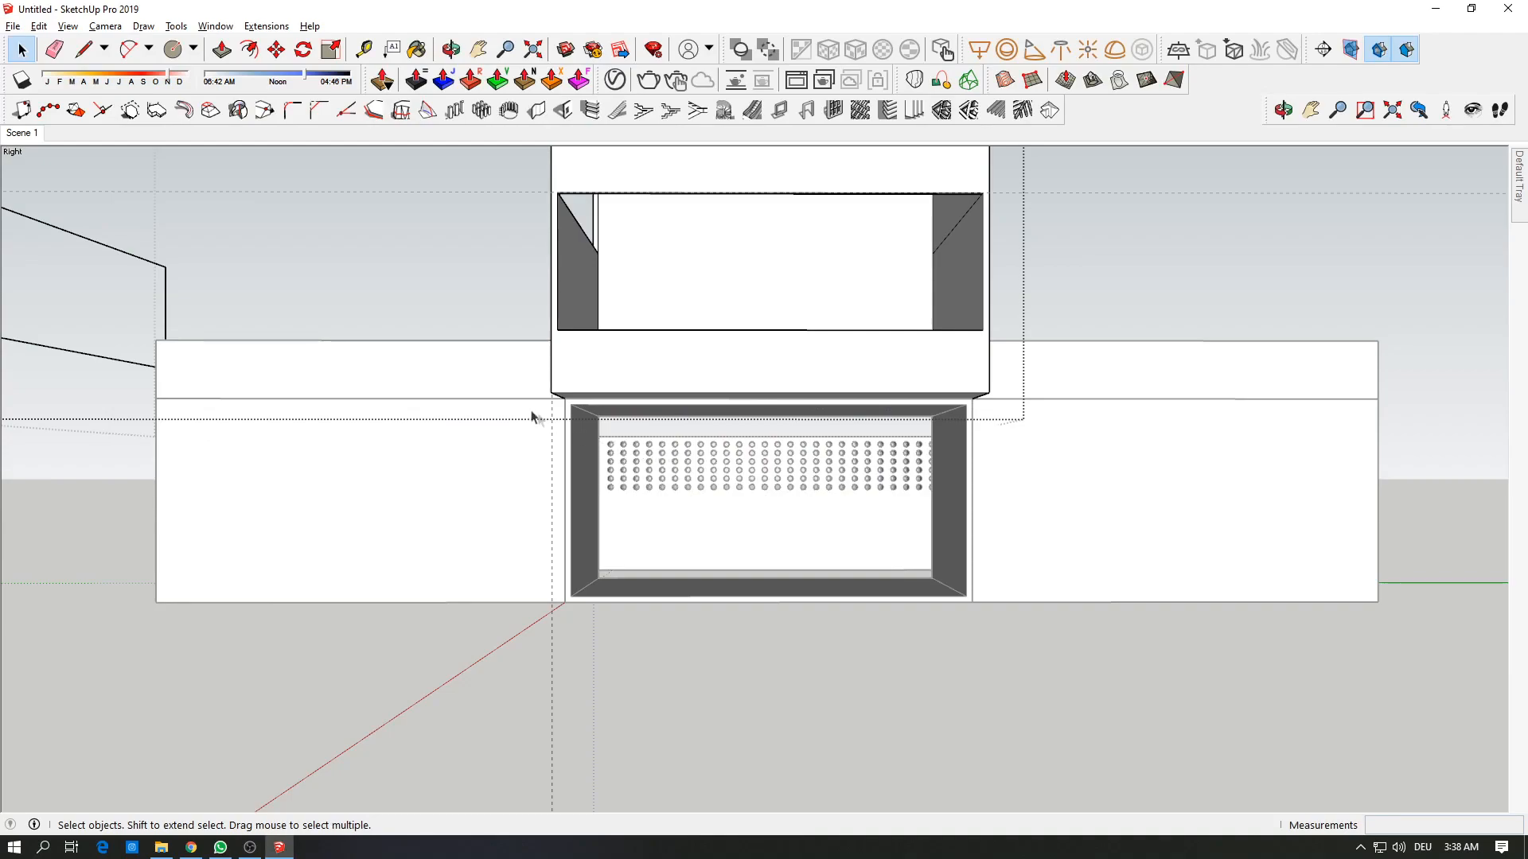
Step: Copy the rectangular outline beside the house and paste it onto the opposite side wall, near the rear edge
mouse_move(419, 392)
middle_down()
mouse_move(780, 518)
mouse_move(413, 365)
middle_up()
triple_click(342, 361)
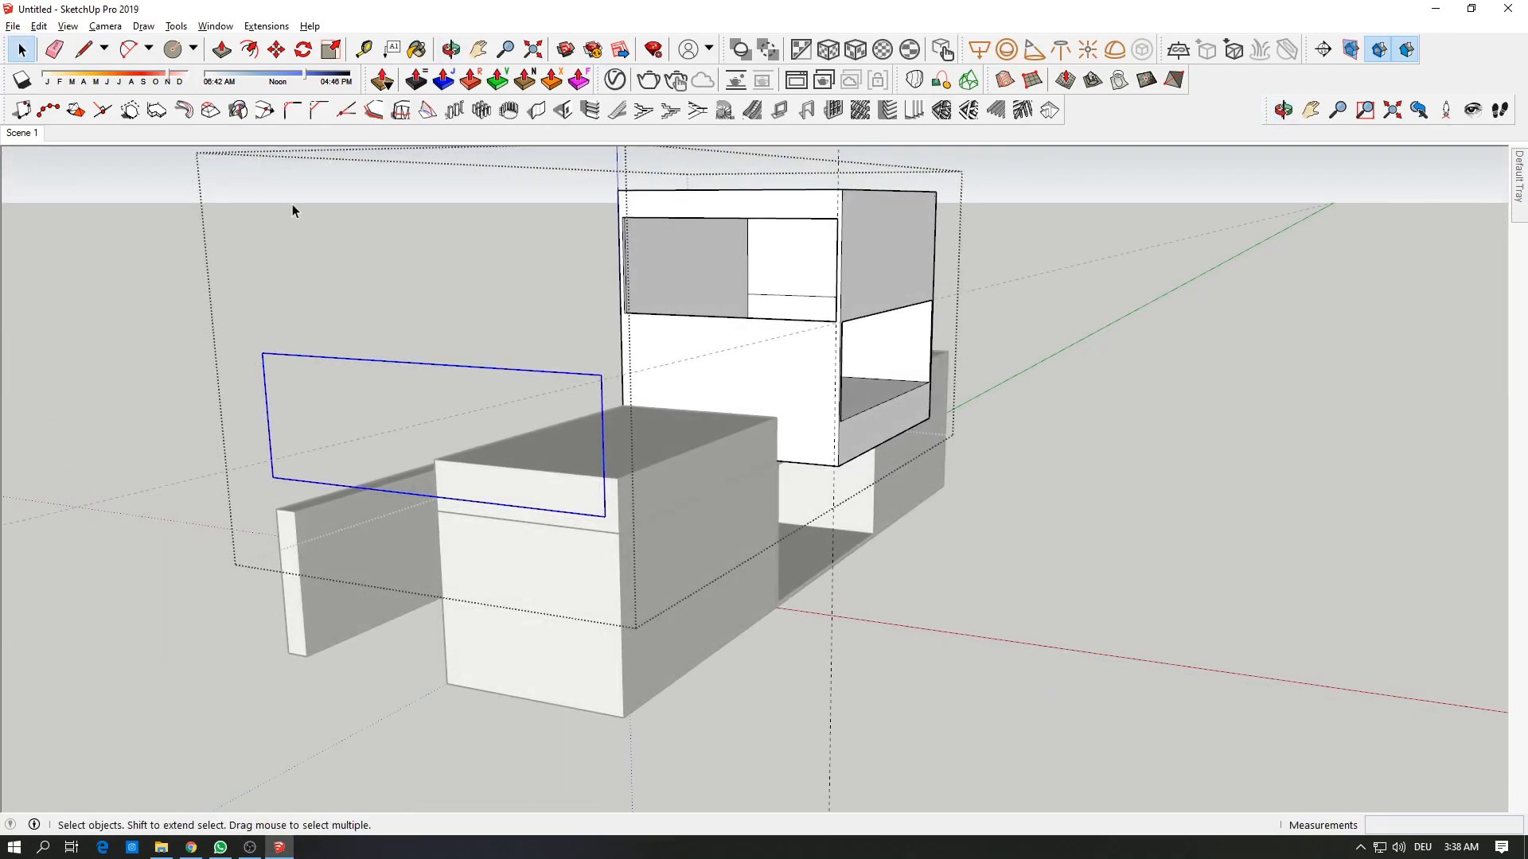
middle_drag(951, 387, 876, 355)
key(ctrl+c)
key(ctrl+v)
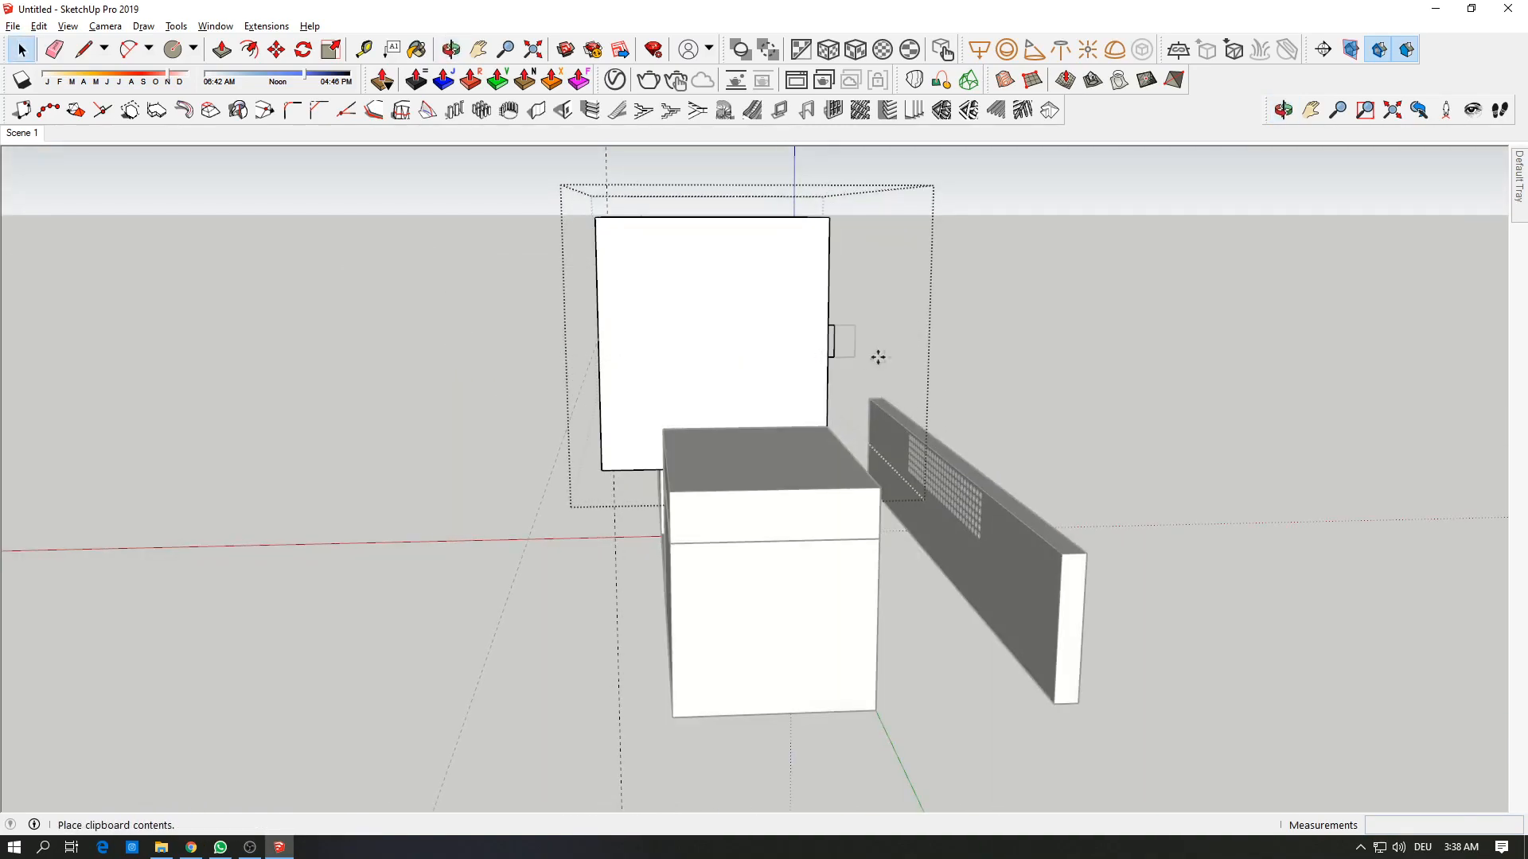
click(817, 351)
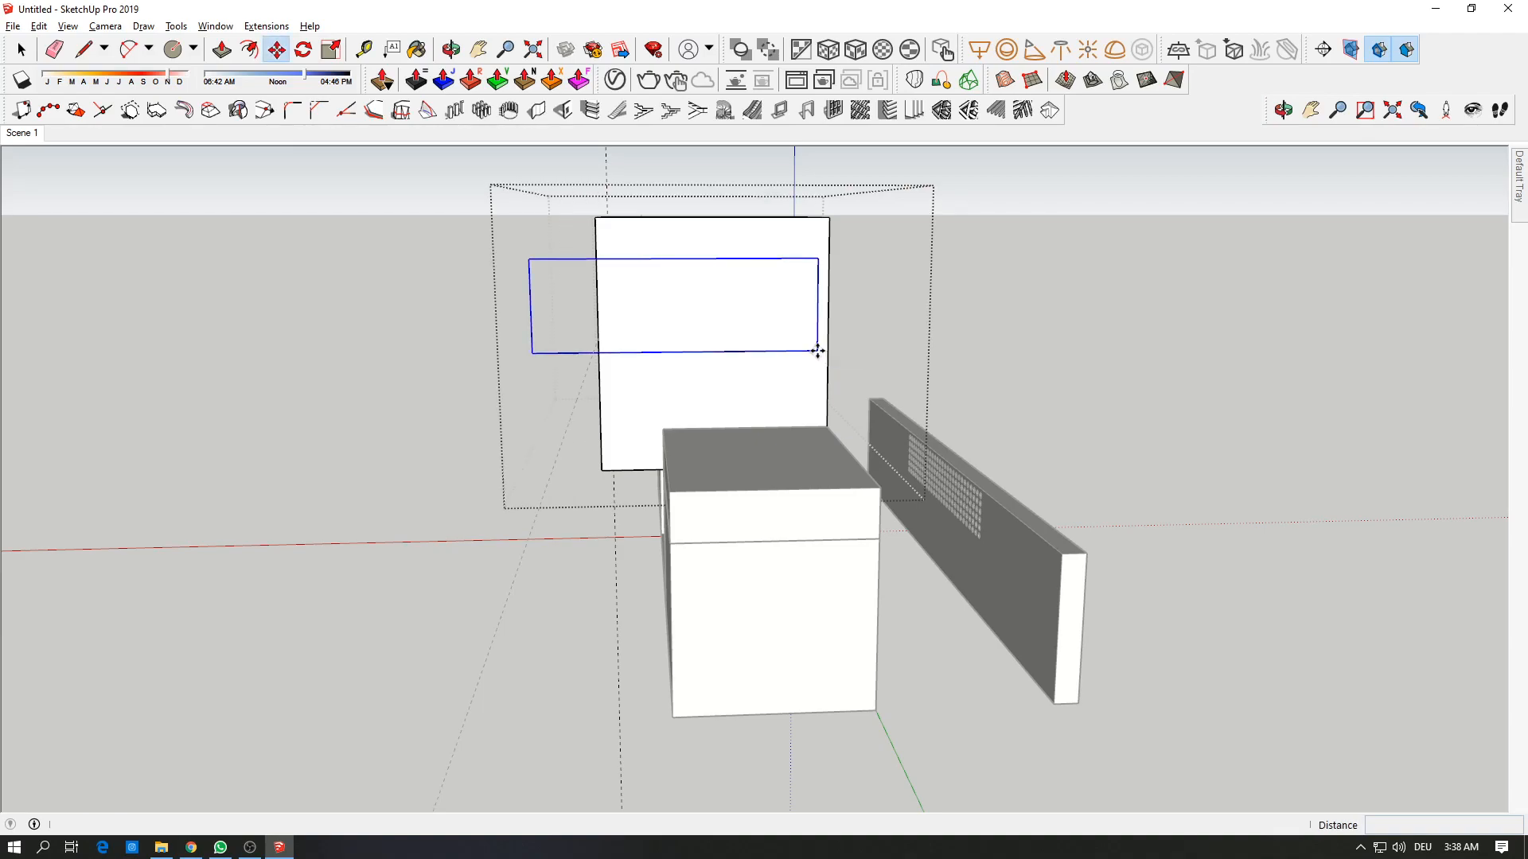
middle_drag(737, 345, 900, 348)
scroll(635, 334, up, 3)
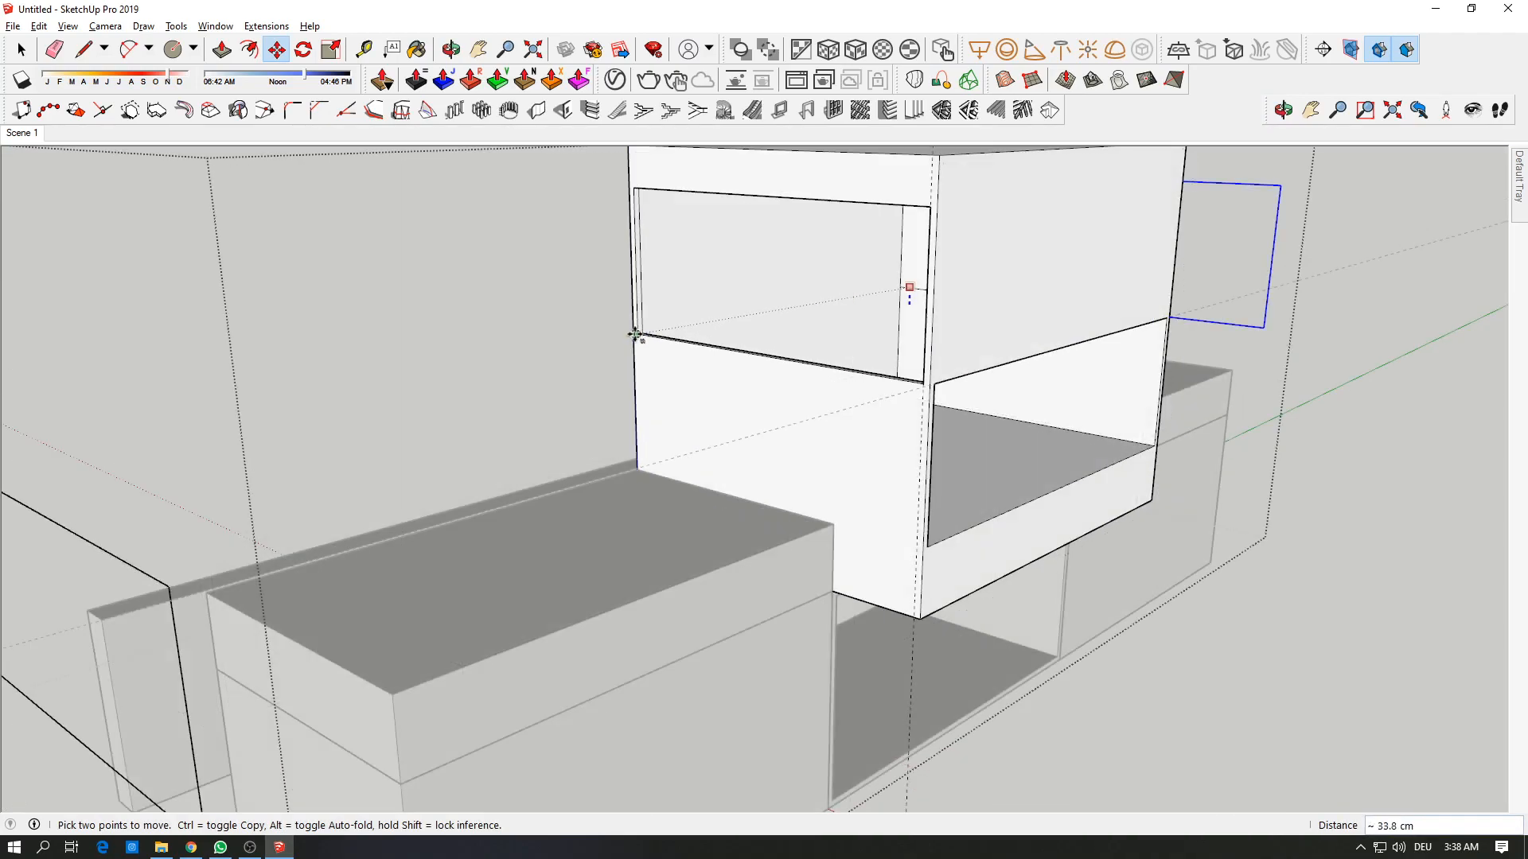
Step: Draw a vertical line between the pasted outline's upper and lower edges, just inside the wall's front edge
middle_drag(1229, 260, 473, 359)
key(l)
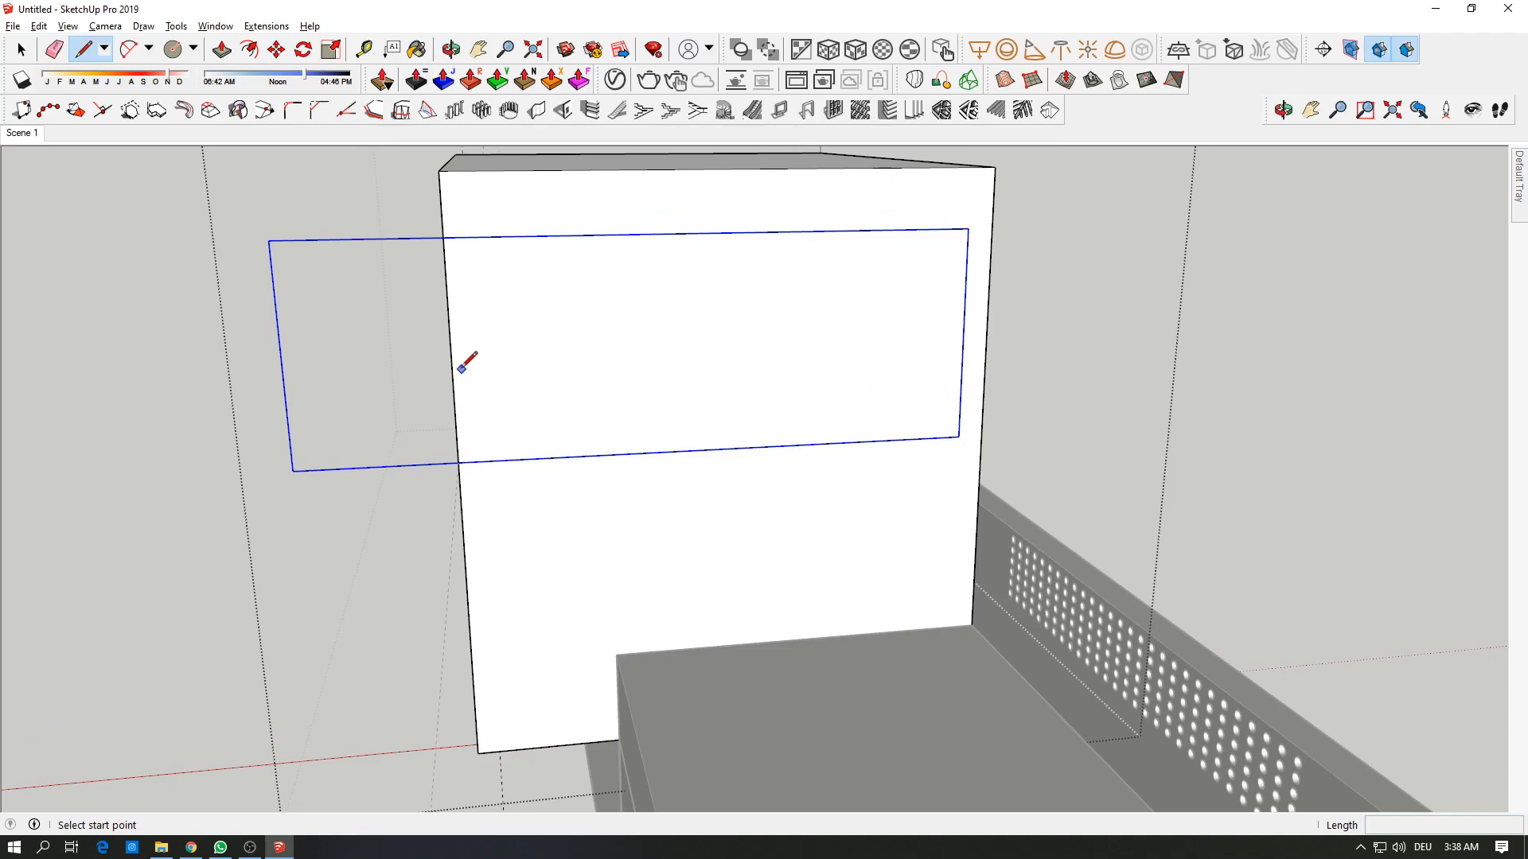
click(452, 372)
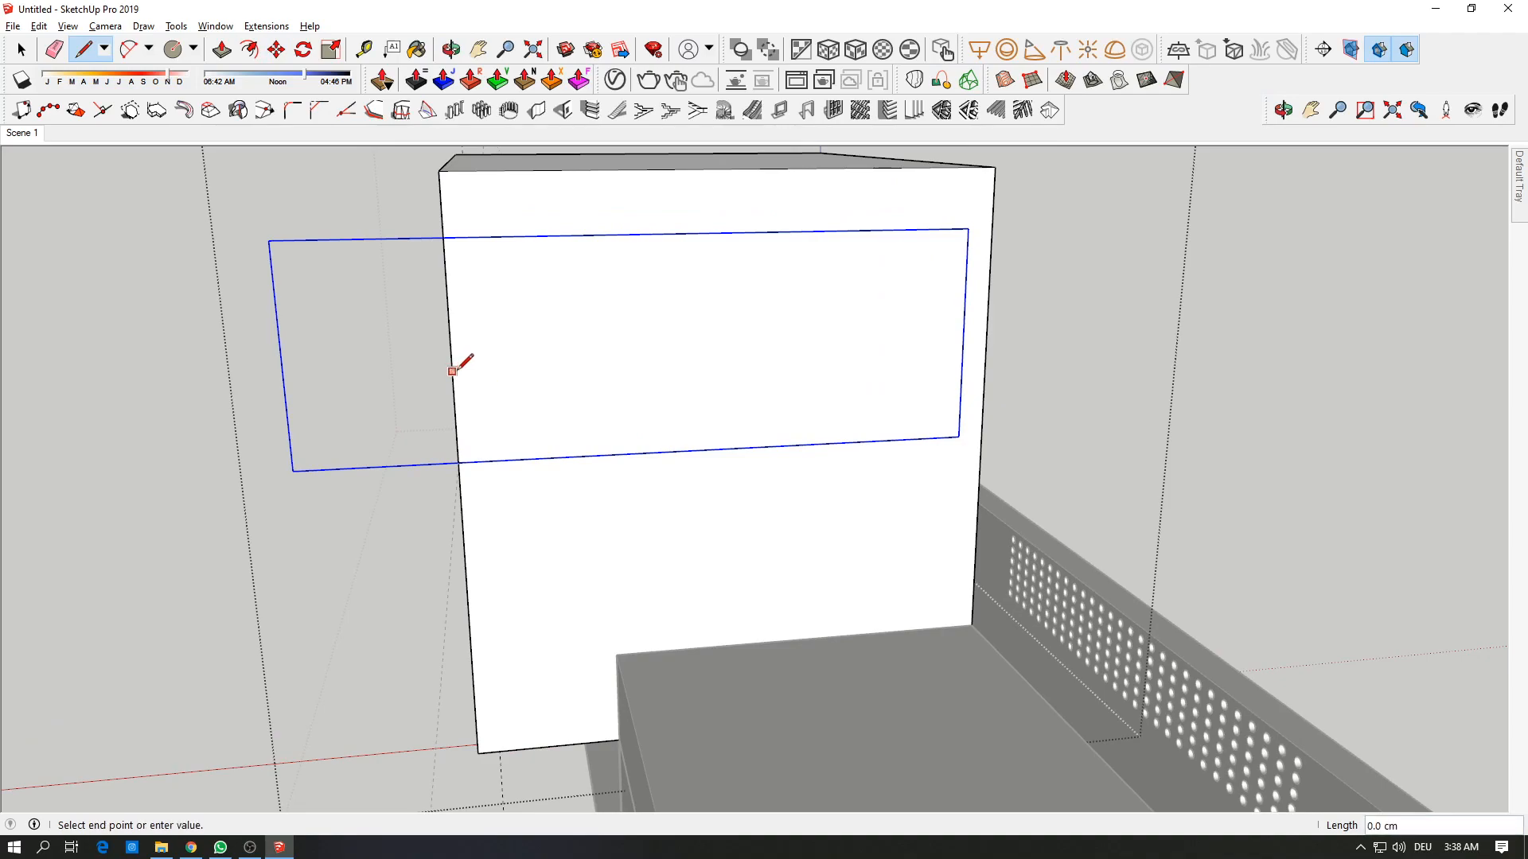
click(455, 238)
click(462, 371)
click(479, 460)
Step: Erase the outline's edges overhanging the front and the short leftover segments between the new line and the wall edge
key(e)
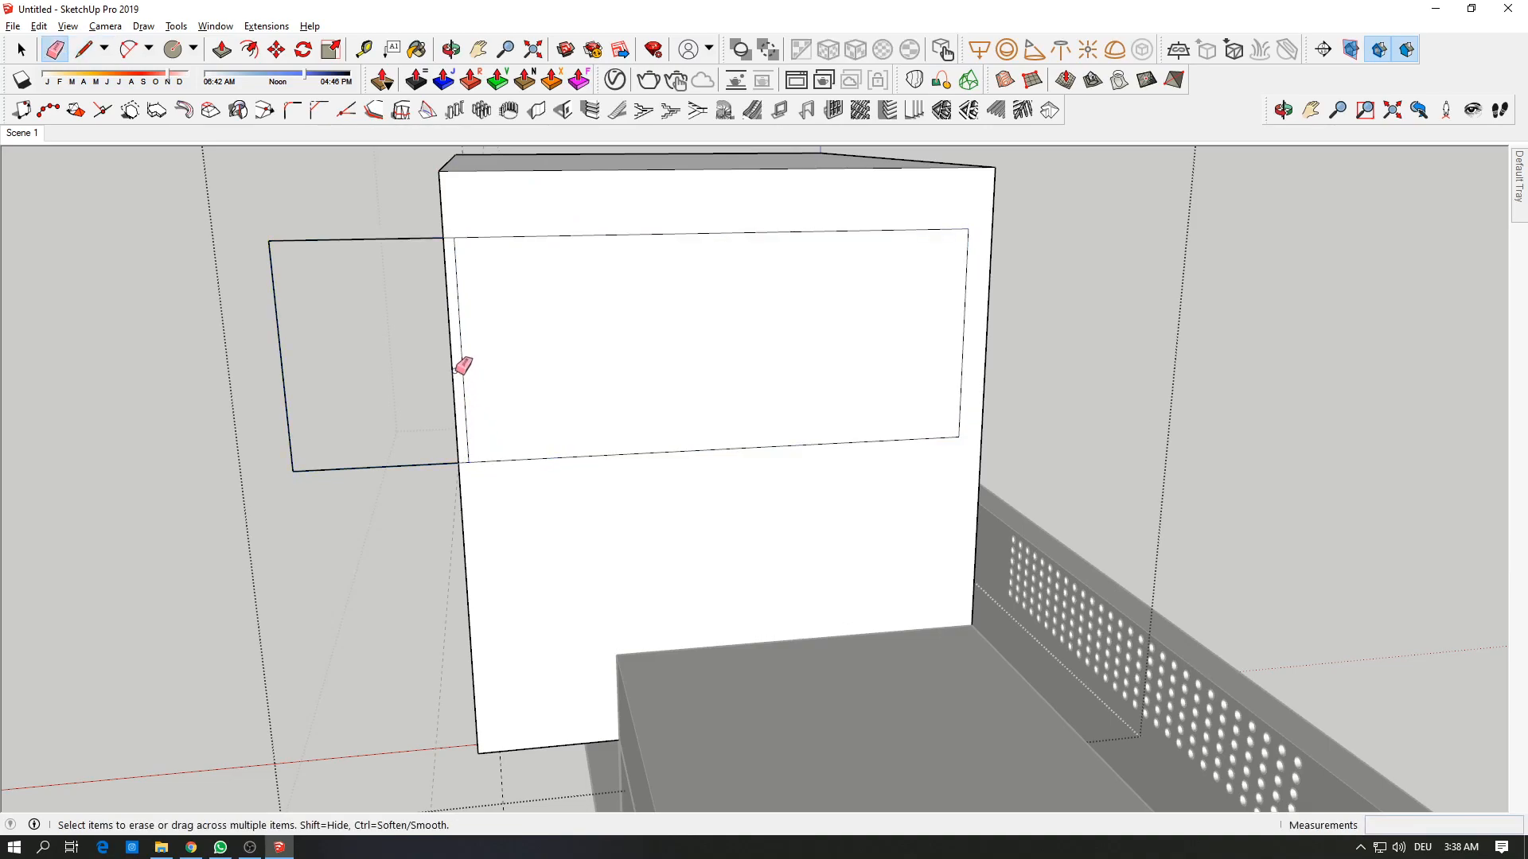
click(419, 239)
click(319, 468)
click(289, 436)
scroll(416, 433, up, 3)
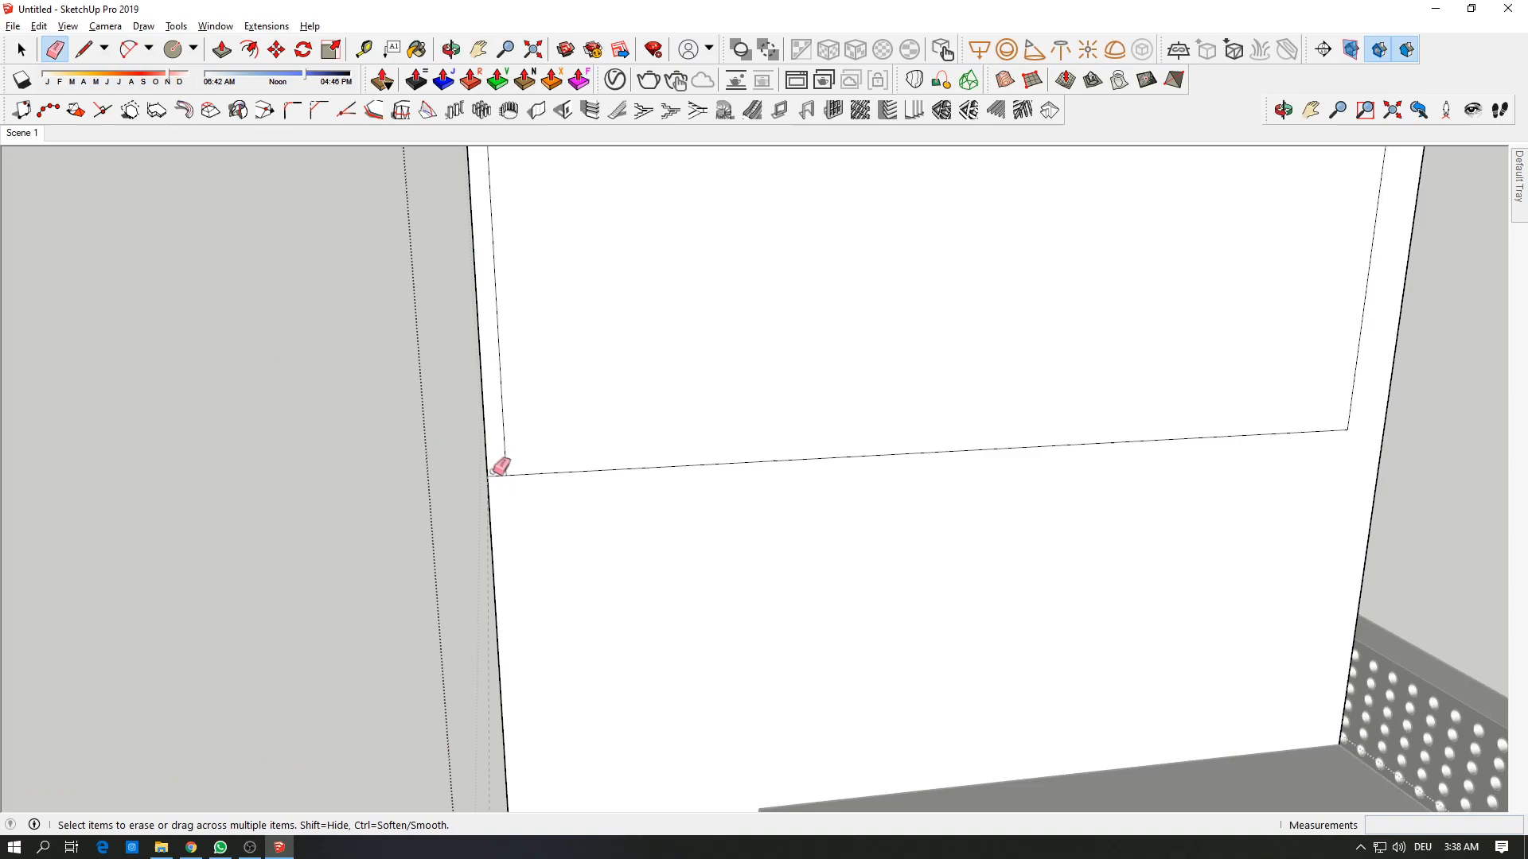
scroll(527, 428, down, 3)
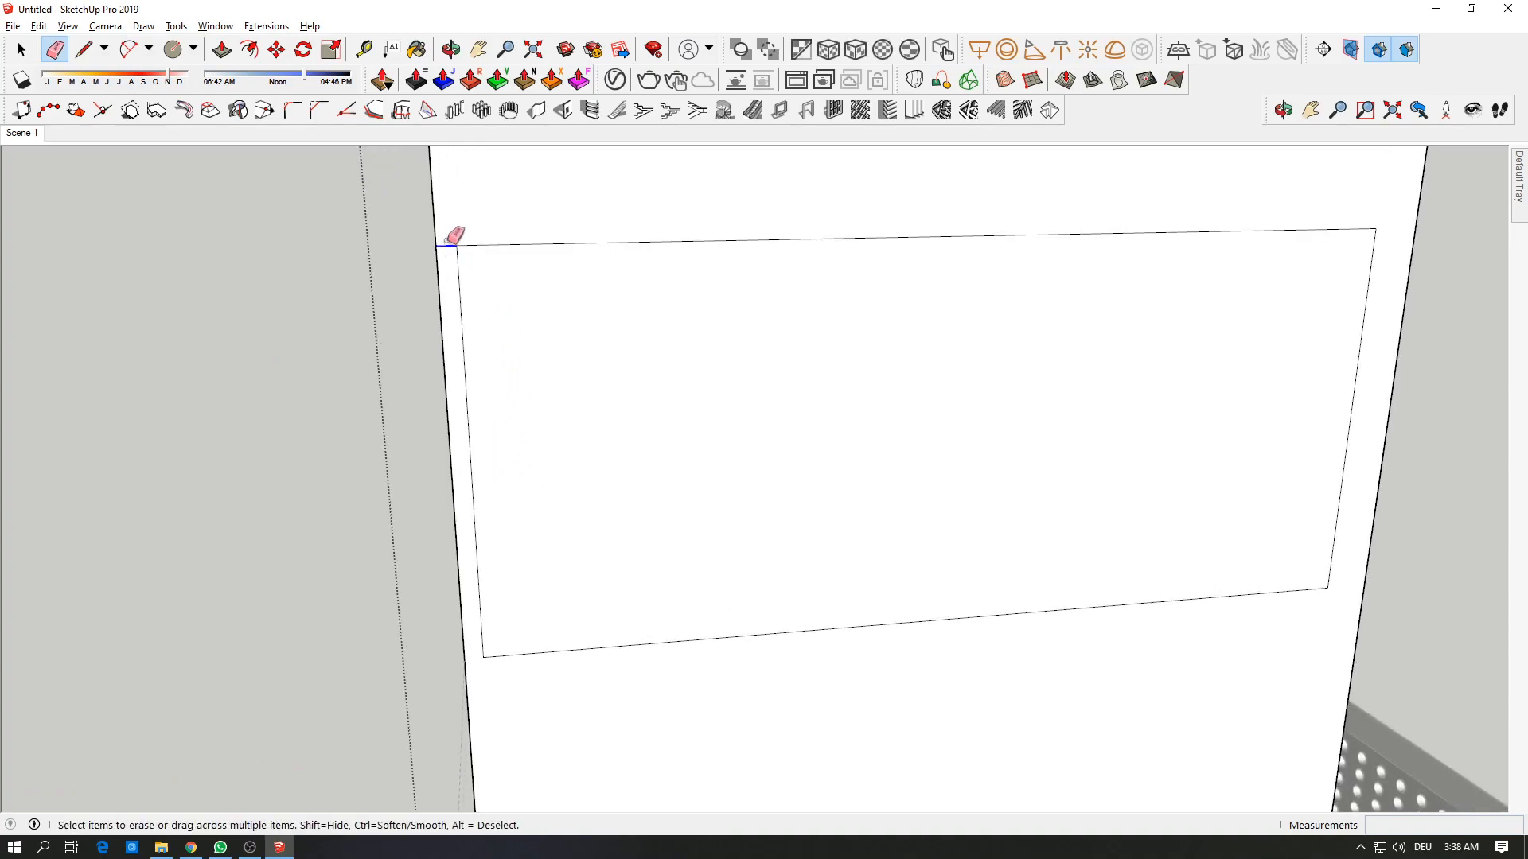
Step: Push the rectangle on the side wall in 10 cm to cut the opening, and check it against the reference photo in WhatsApp
key(p)
drag(806, 385, 824, 450)
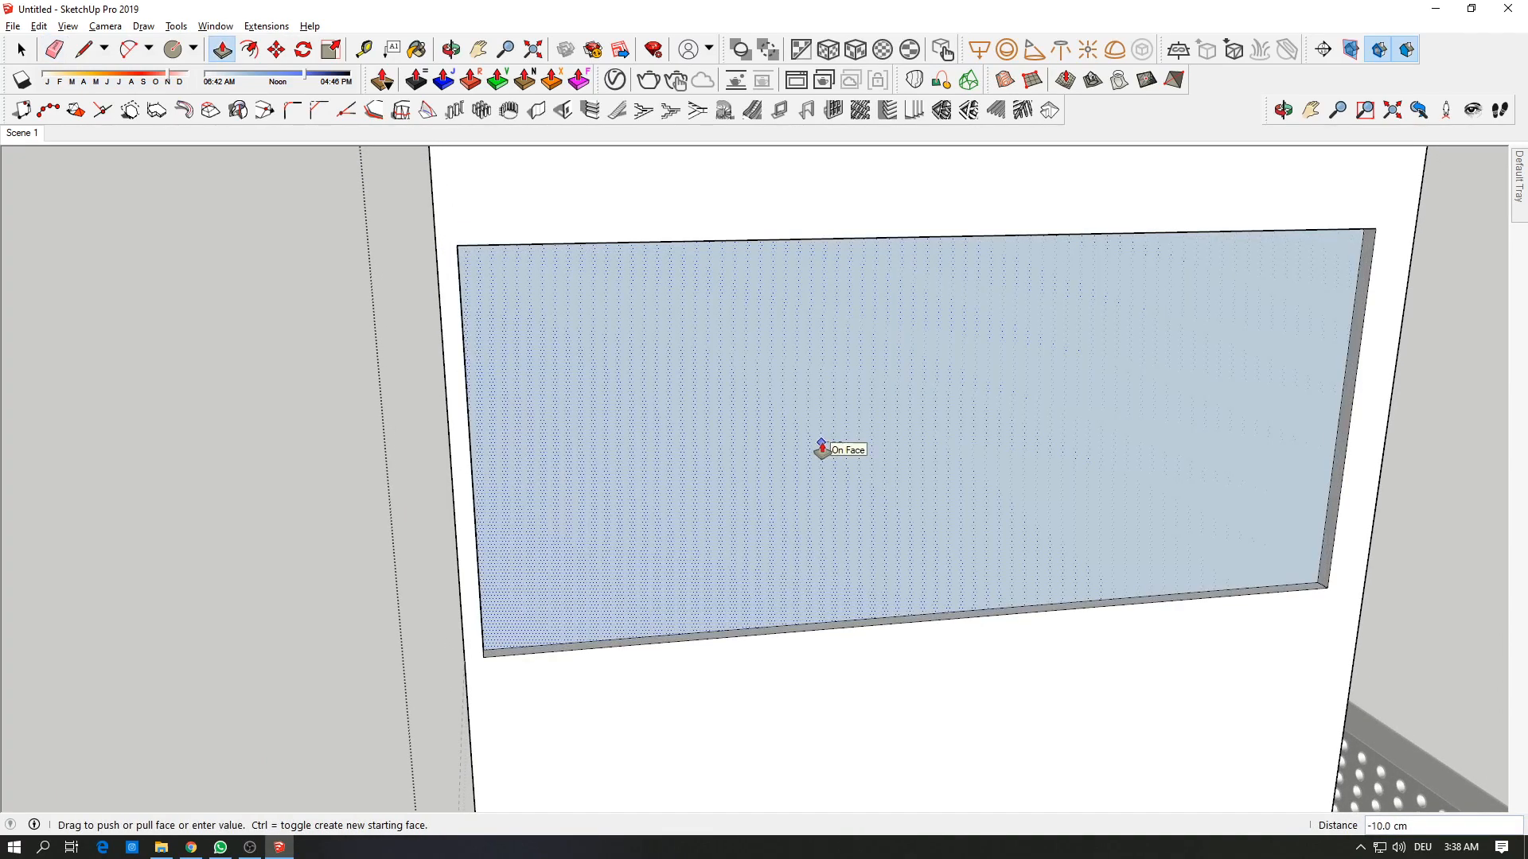
click(822, 450)
middle_drag(771, 461, 1172, 435)
scroll(1172, 435, down, 3)
key(e)
click(675, 412)
mouse_move(897, 498)
middle_down()
mouse_move(1205, 512)
mouse_move(873, 443)
mouse_move(829, 416)
middle_up()
key(alt+Tab)
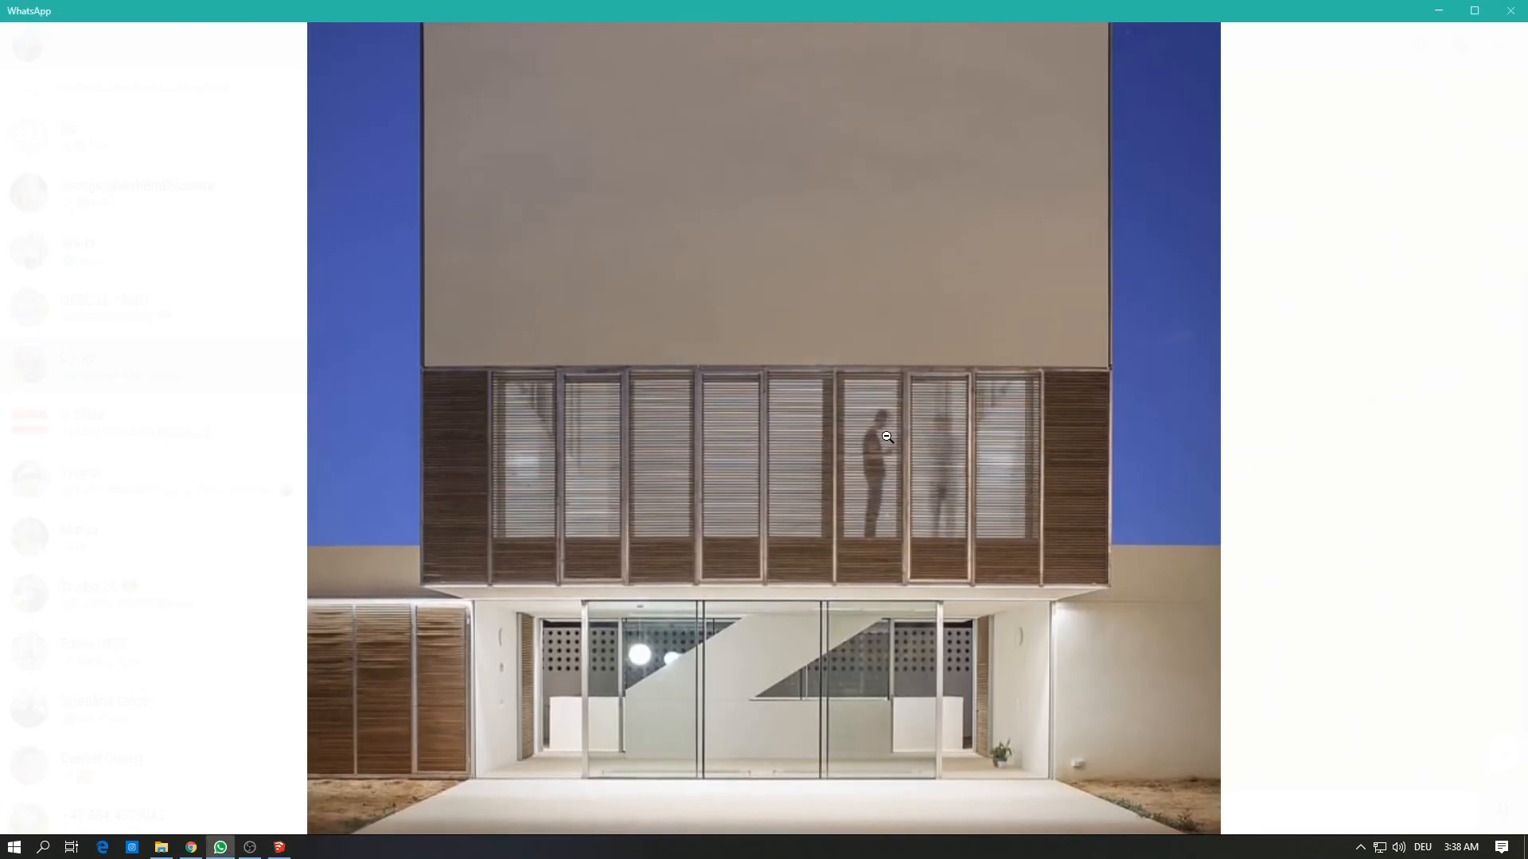
key(alt+Tab)
Step: Erase the remaining vertical and horizontal guide lines around the upper volume
middle_drag(967, 371, 426, 434)
middle_drag(644, 374, 514, 394)
key(space)
click(517, 393)
mouse_move(1011, 437)
middle_down()
mouse_move(1297, 419)
mouse_move(1114, 418)
middle_up()
key(e)
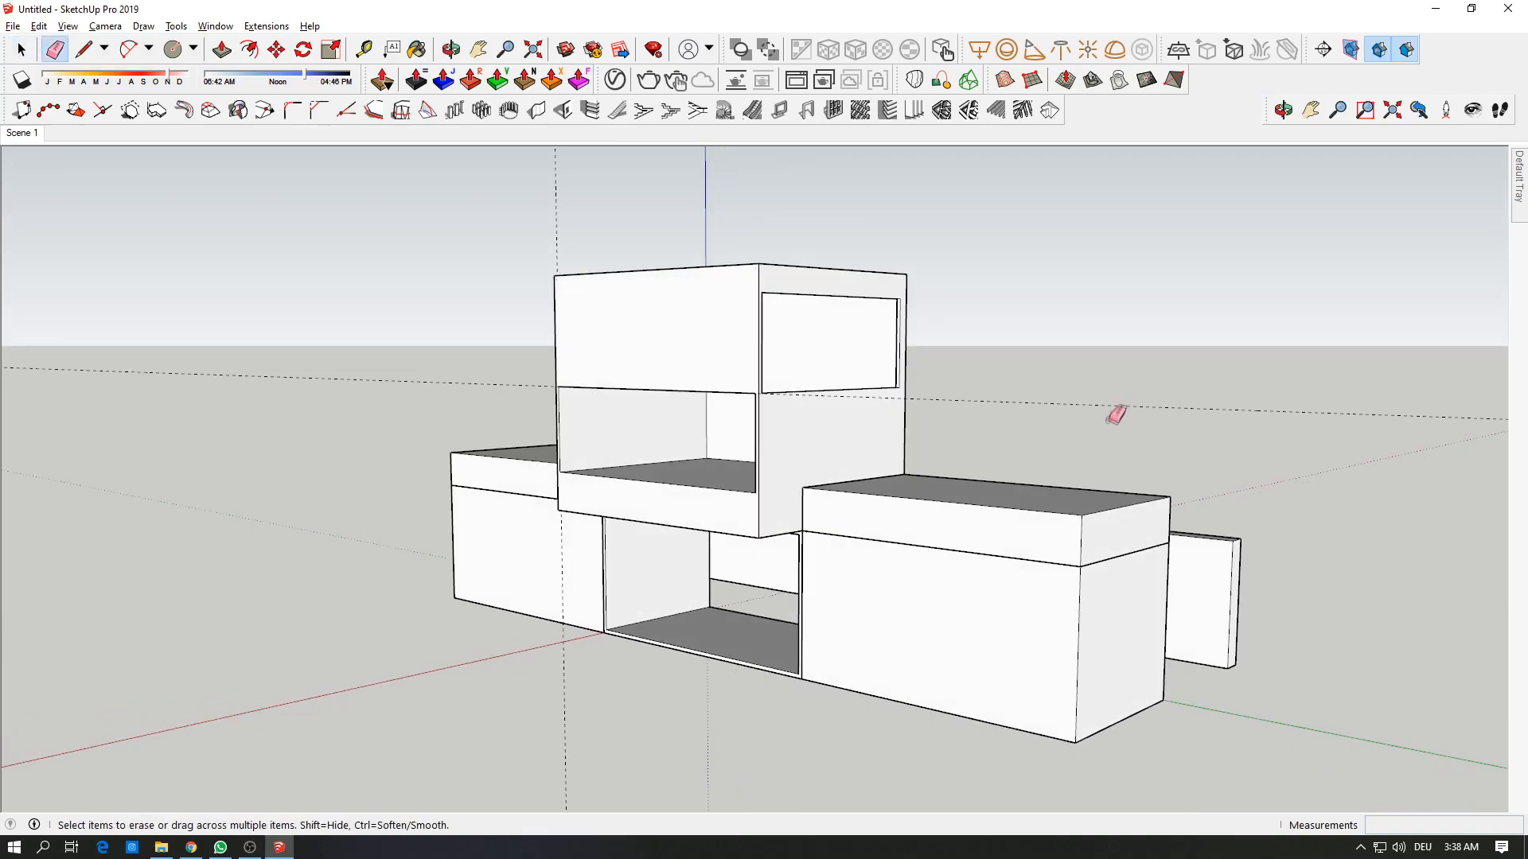
key(space)
double_click(558, 255)
key(e)
click(557, 251)
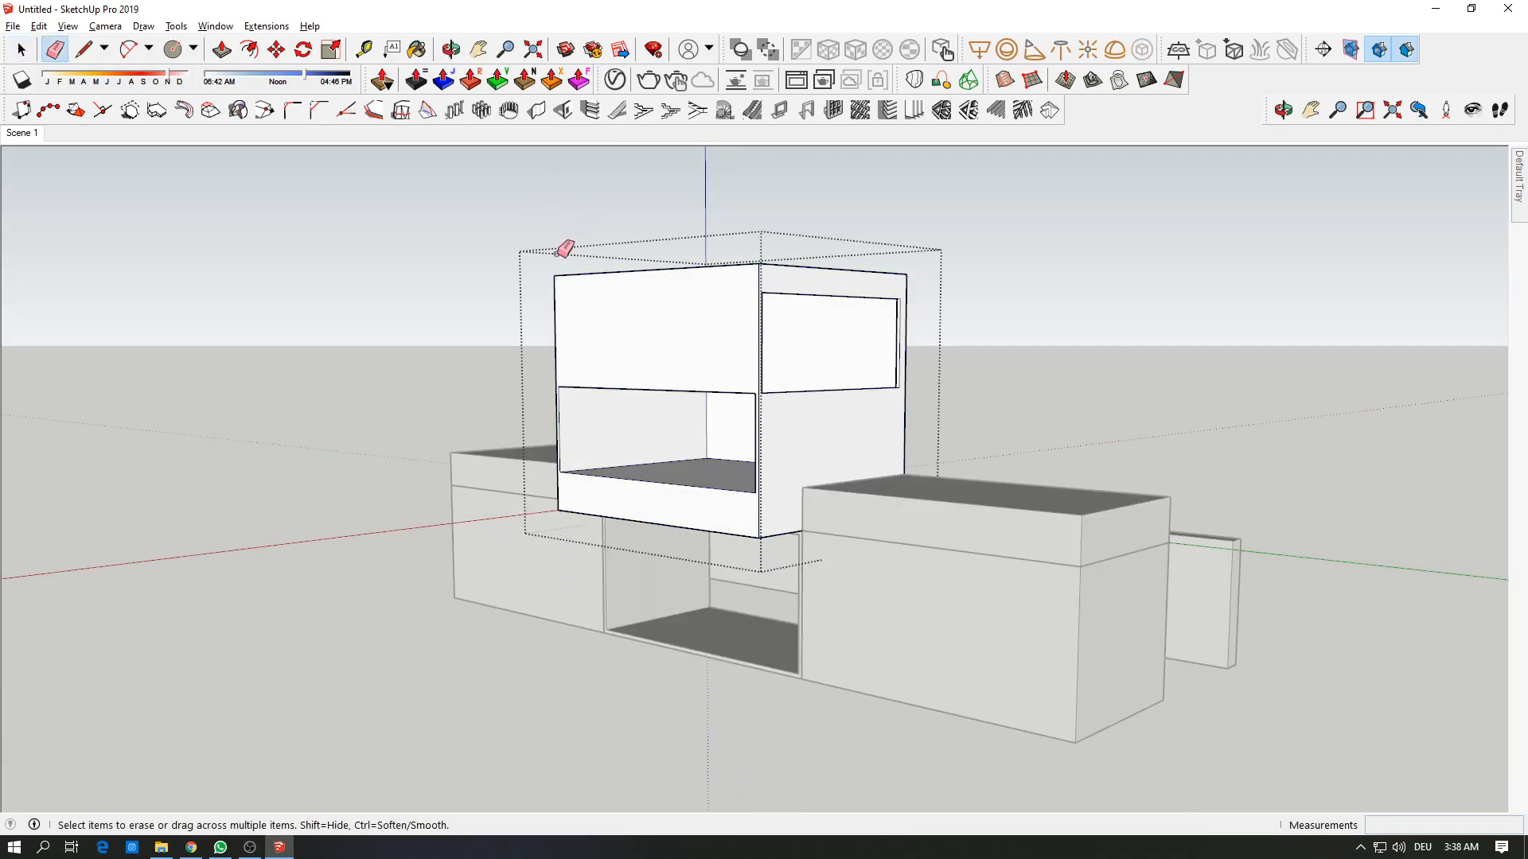
key(space)
click(290, 382)
Step: Restore the Scene 1 view and measure the ground-floor opening's height from its floor edge to the top edge
middle_drag(291, 386, 748, 378)
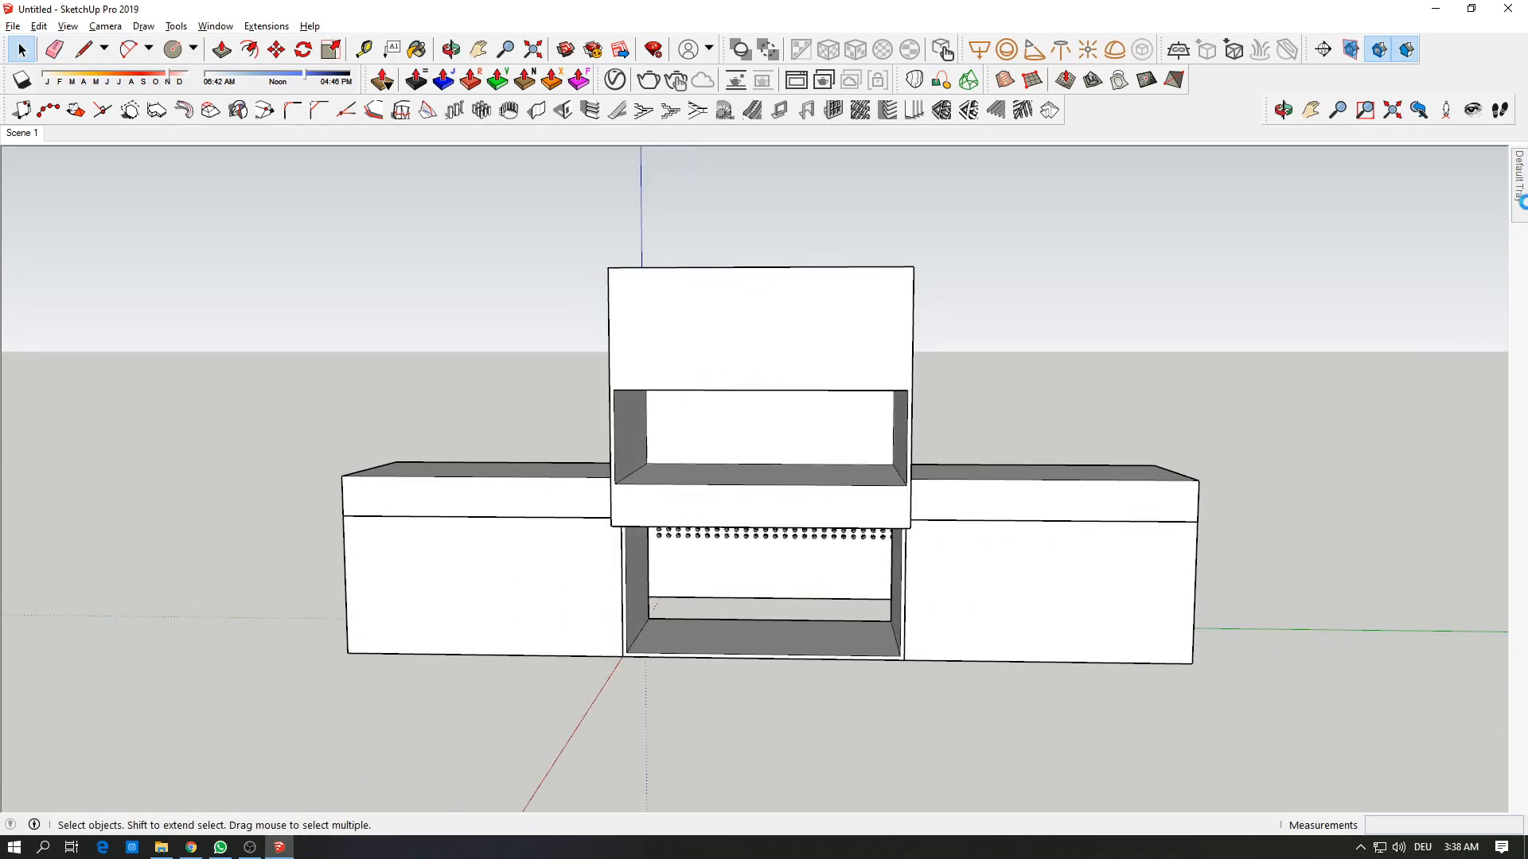
mouse_move(1521, 201)
click(1399, 460)
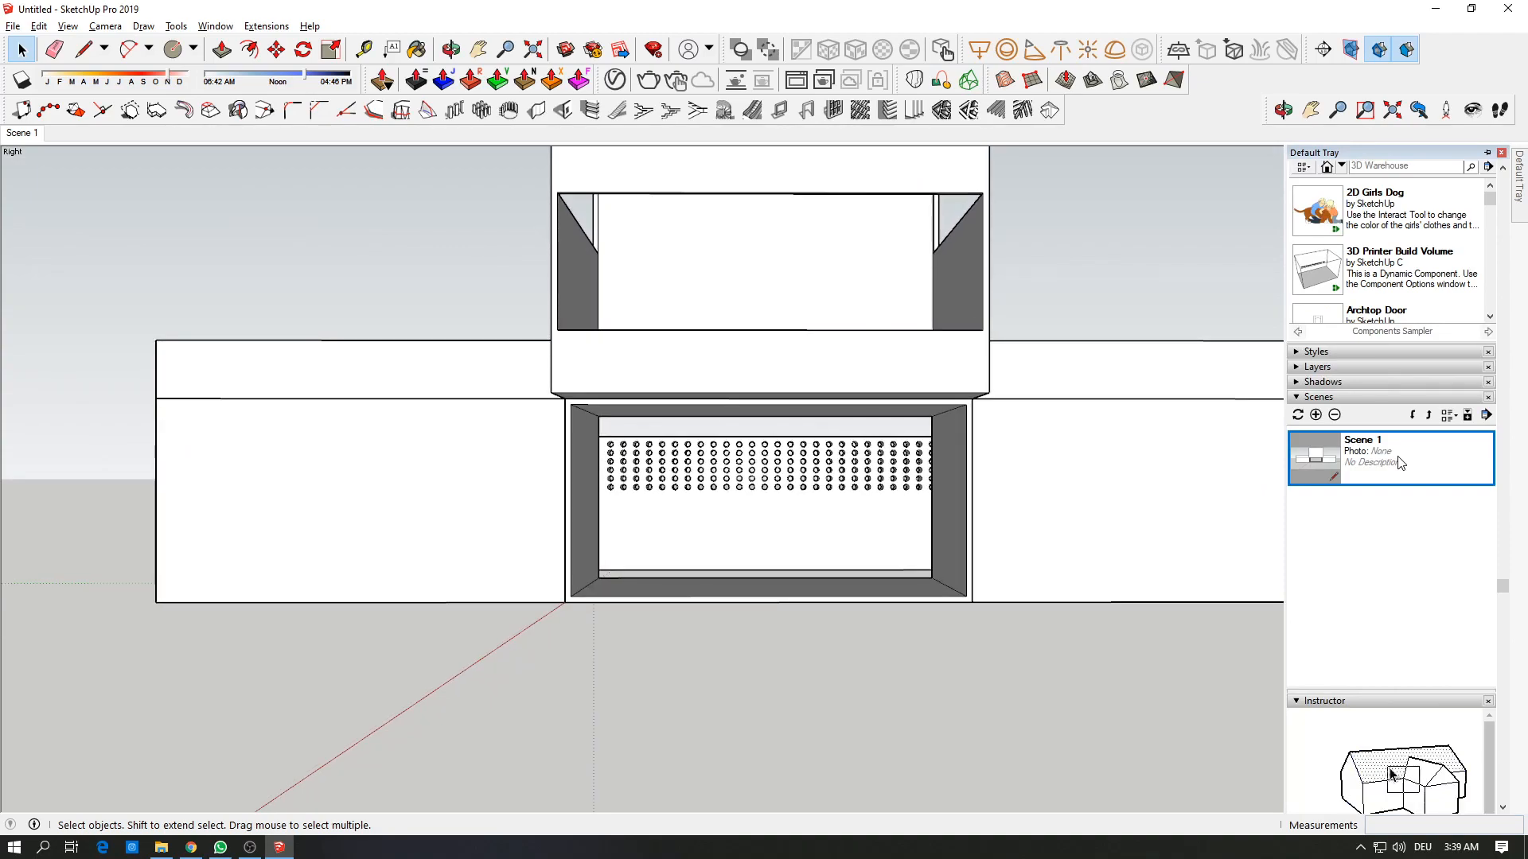
middle_drag(847, 168, 561, 238)
key(t)
click(560, 695)
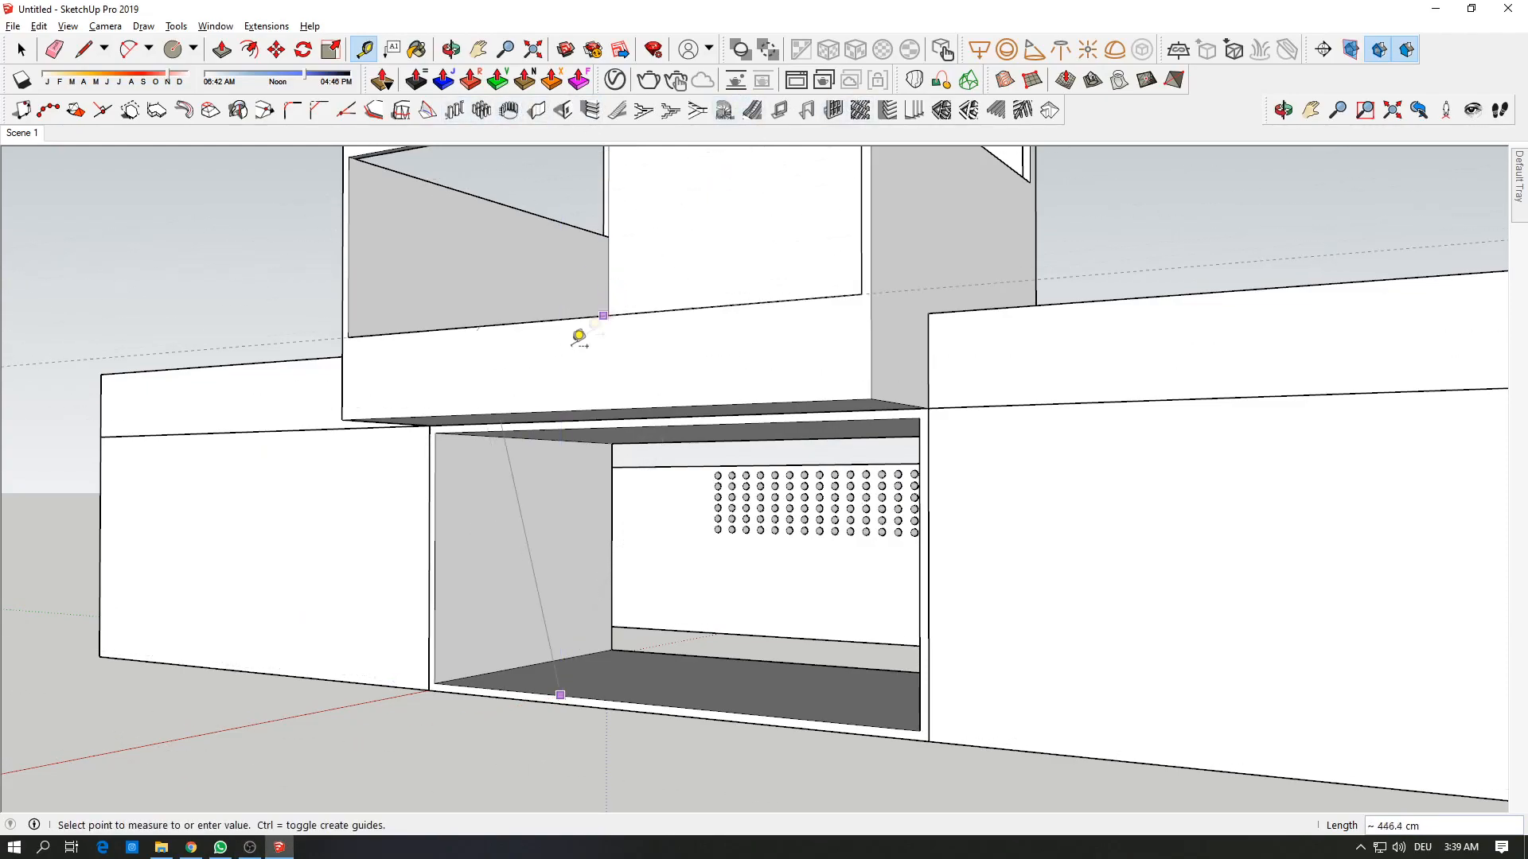
key(Escape)
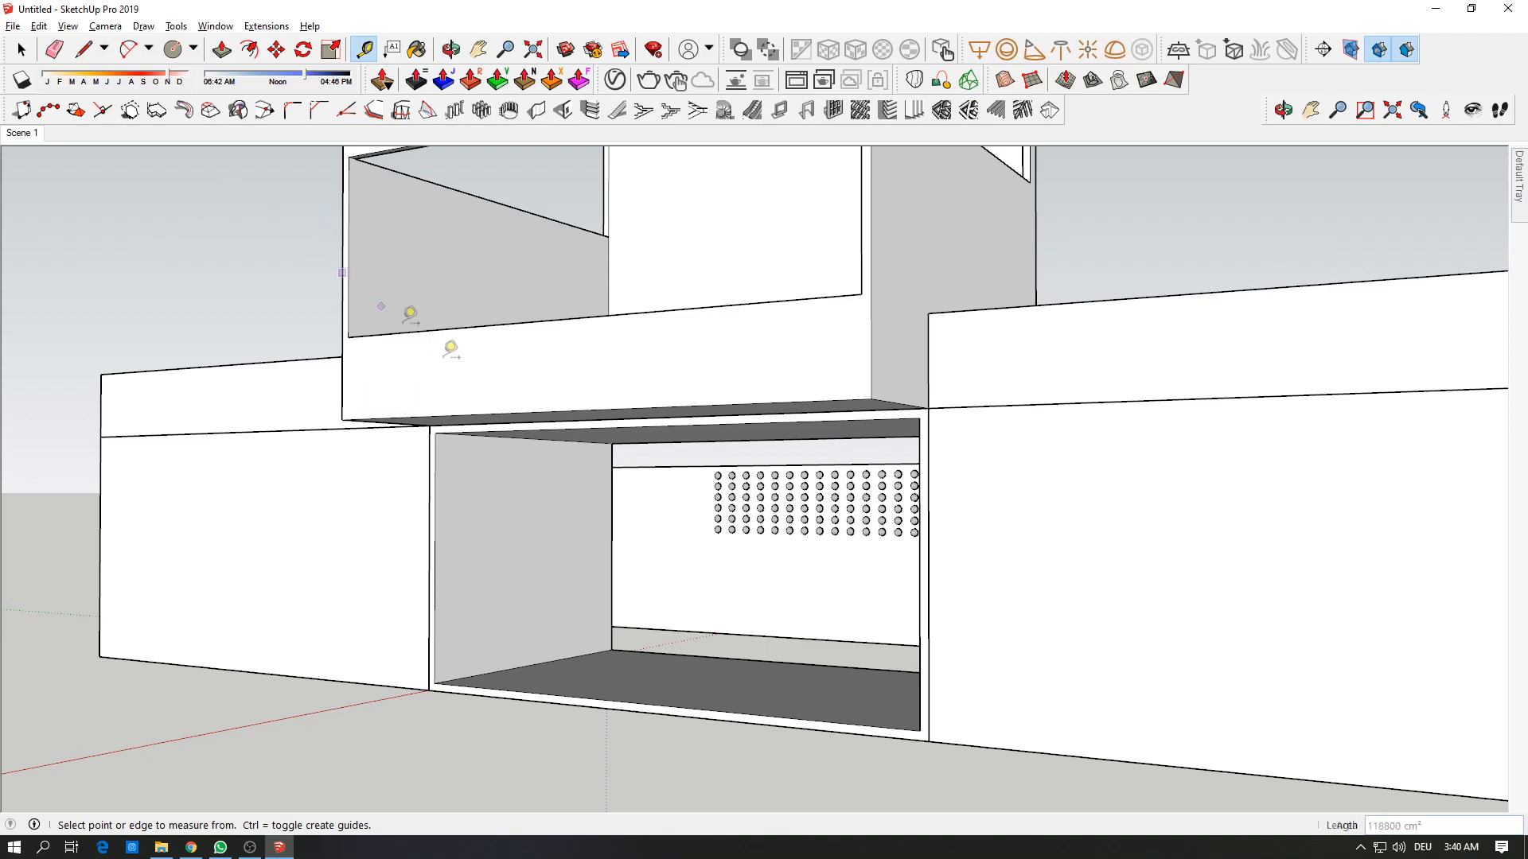
click(613, 700)
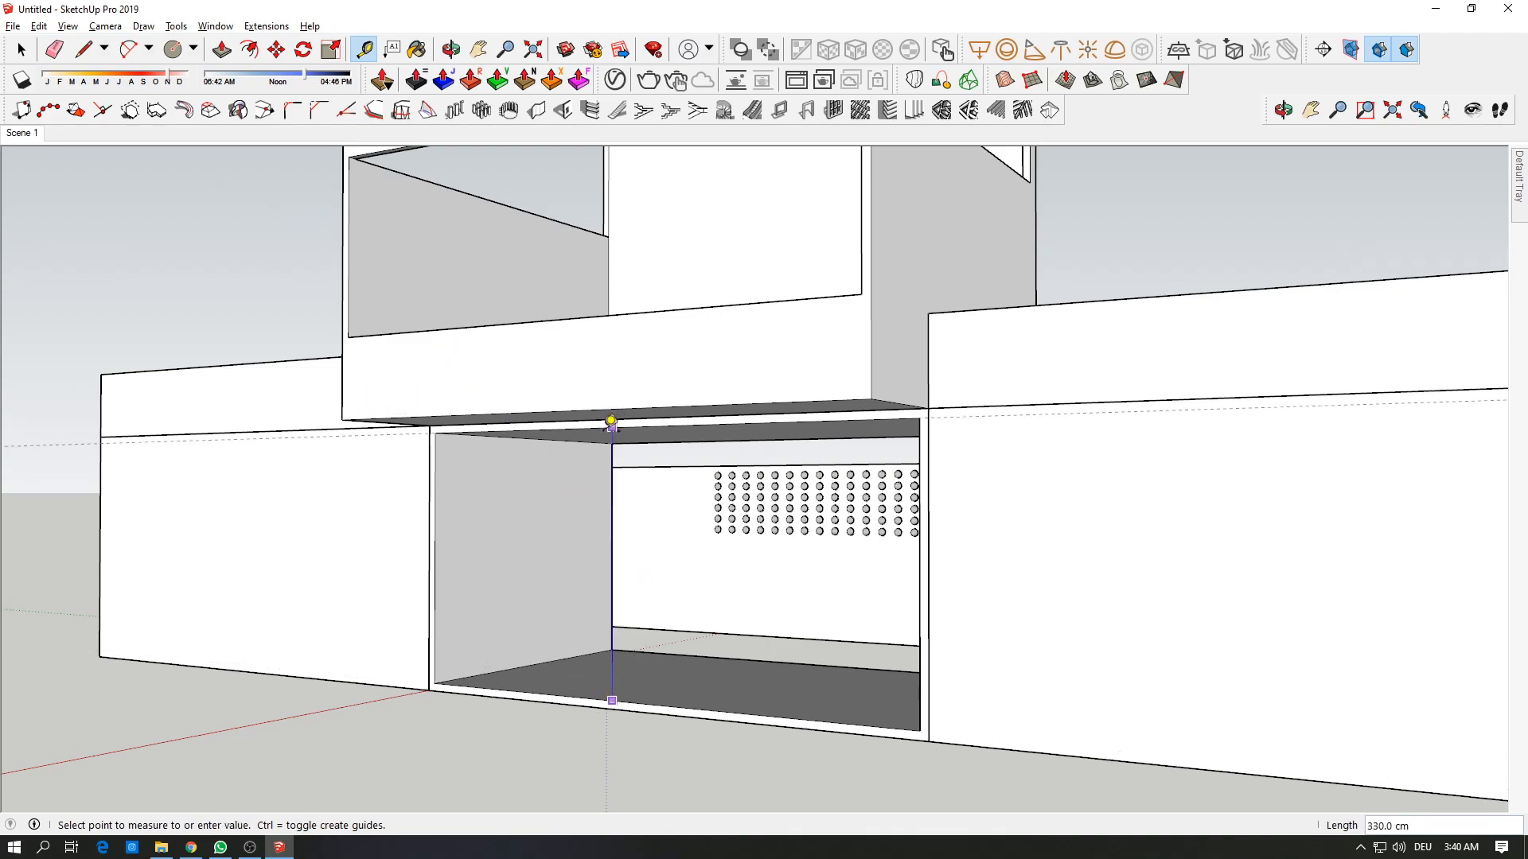
click(613, 415)
Step: Measure the height from the ground-floor opening's lower edge up to the front of the upper volume
middle_drag(612, 417, 632, 345)
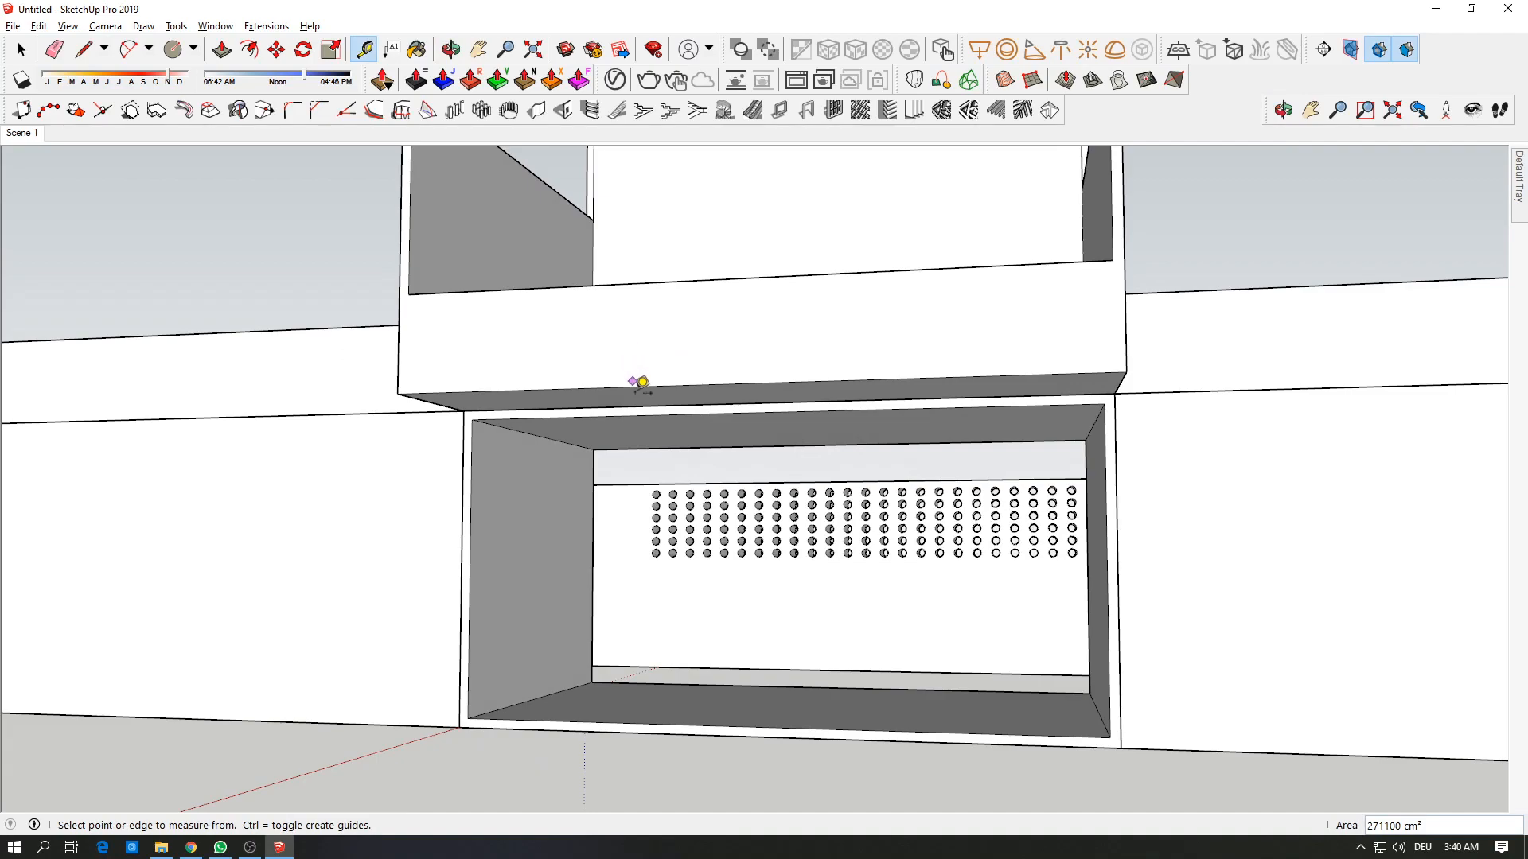
click(669, 733)
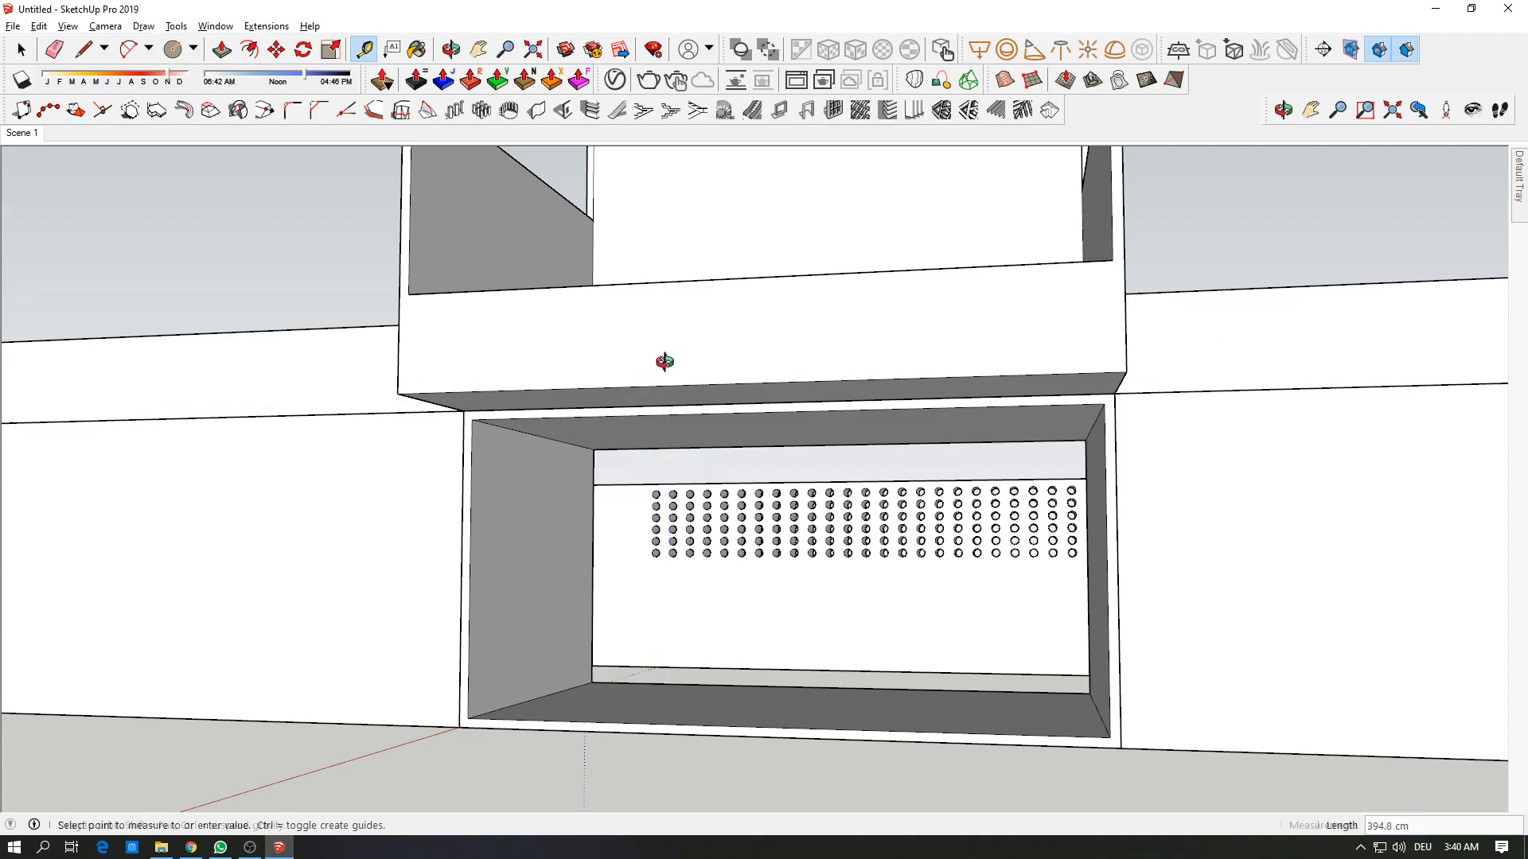
scroll(666, 358, down, 4)
middle_drag(711, 384, 634, 380)
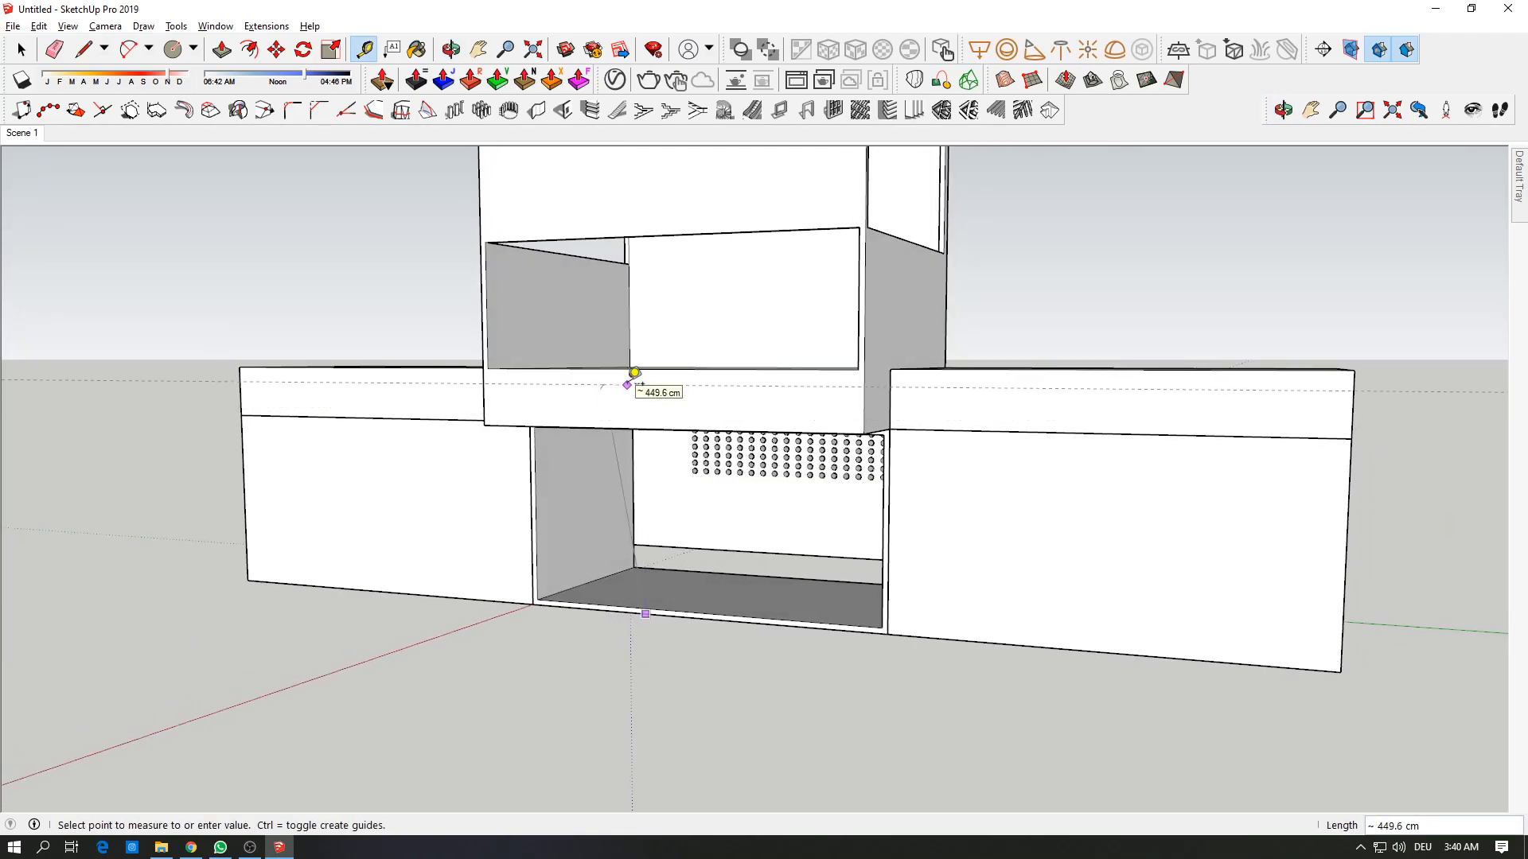
Step: Move the upper volume straight up along the blue axis to clear the middle box's roof
key(space)
click(562, 306)
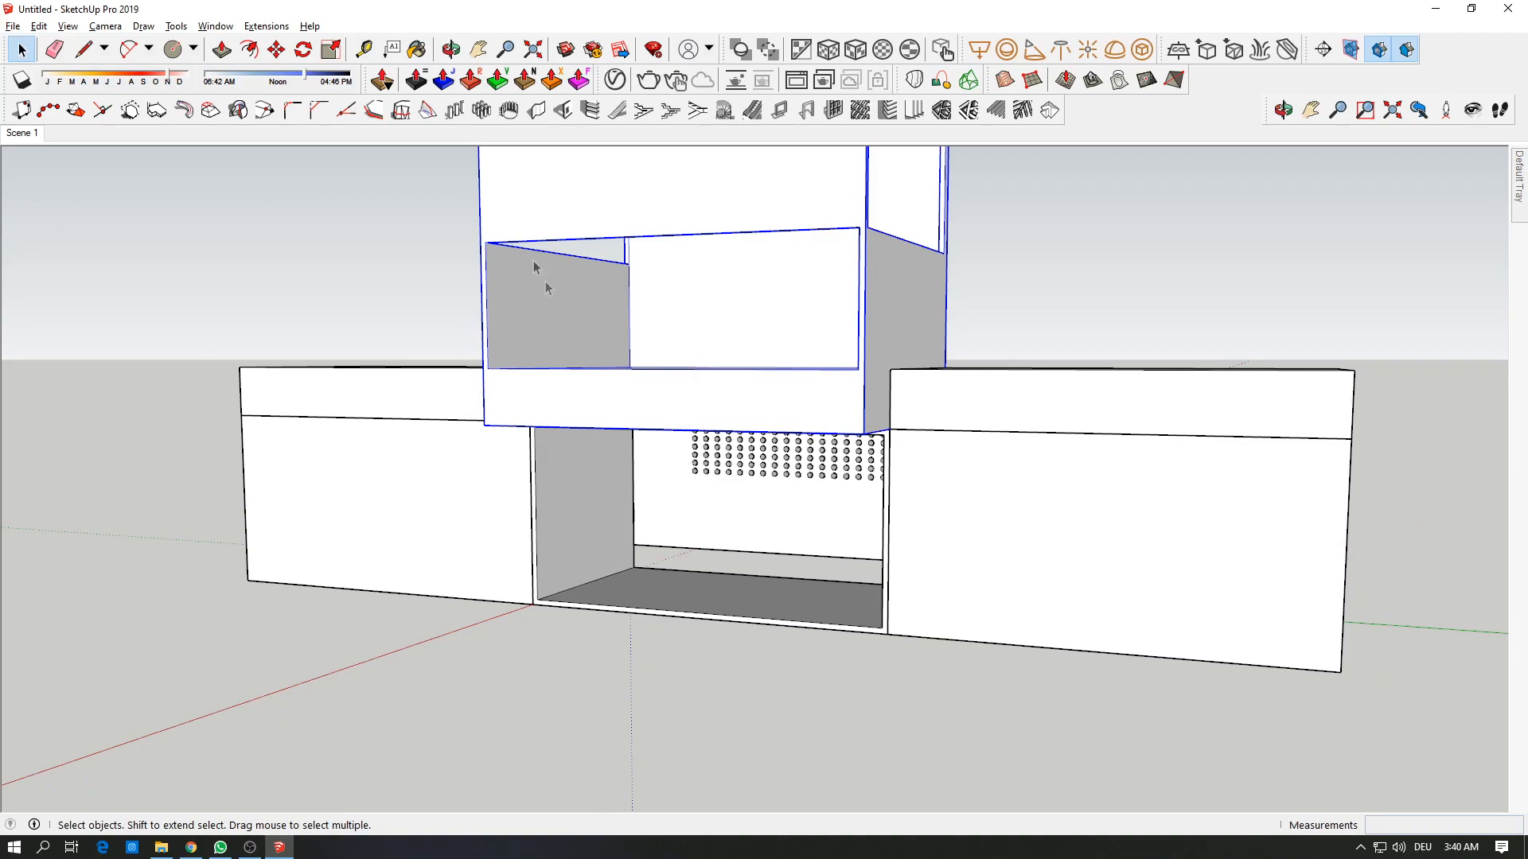
click(276, 49)
click(661, 406)
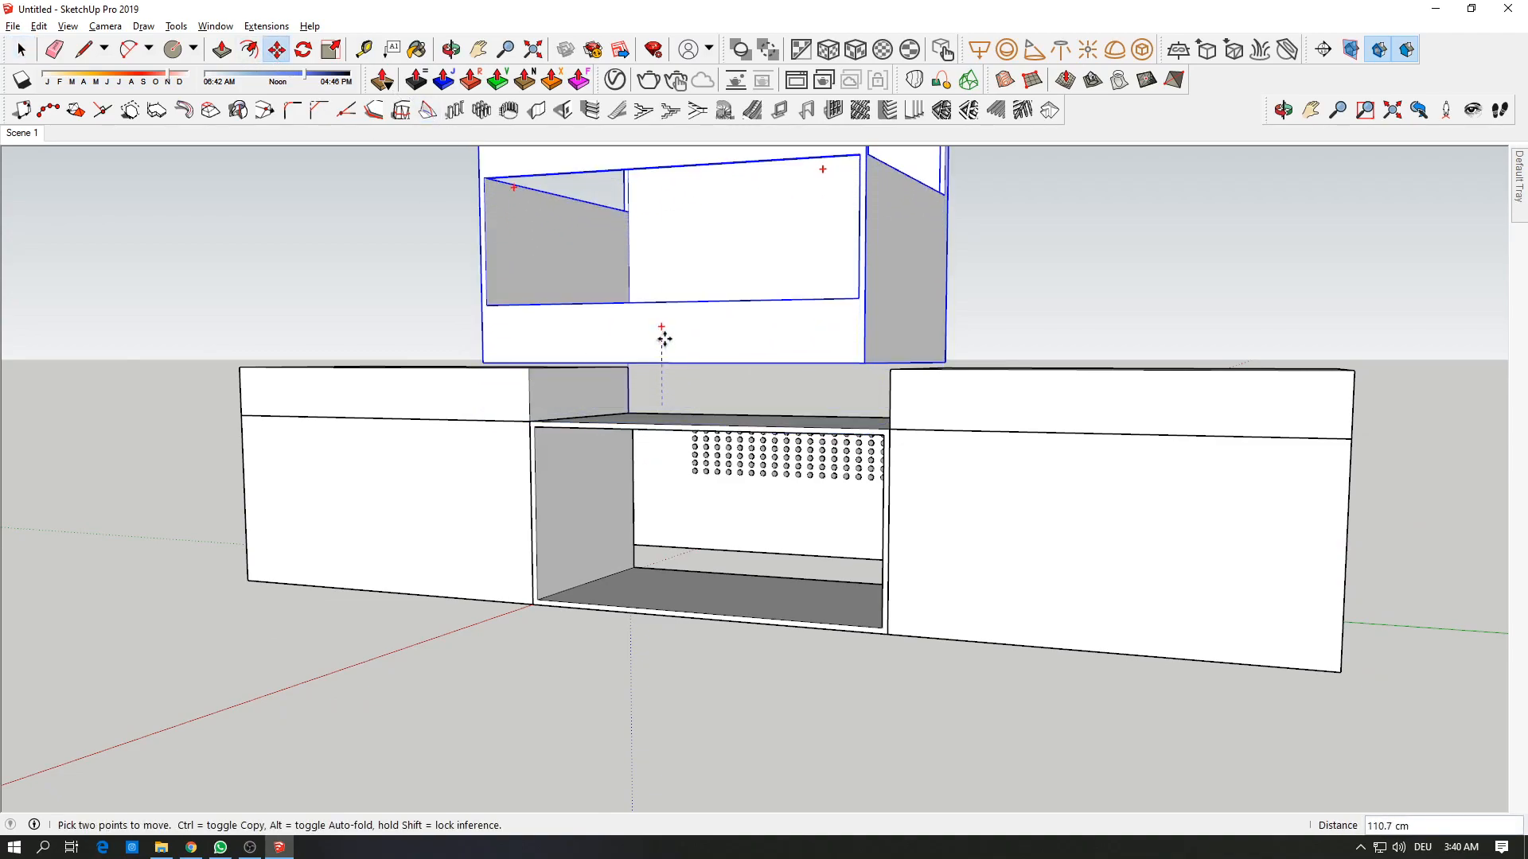
click(665, 318)
Step: Open the ground-floor middle box for editing and measure its height at the front
middle_drag(666, 324, 643, 411)
scroll(643, 411, up, 1)
key(space)
double_click(644, 422)
click(621, 430)
click(592, 661)
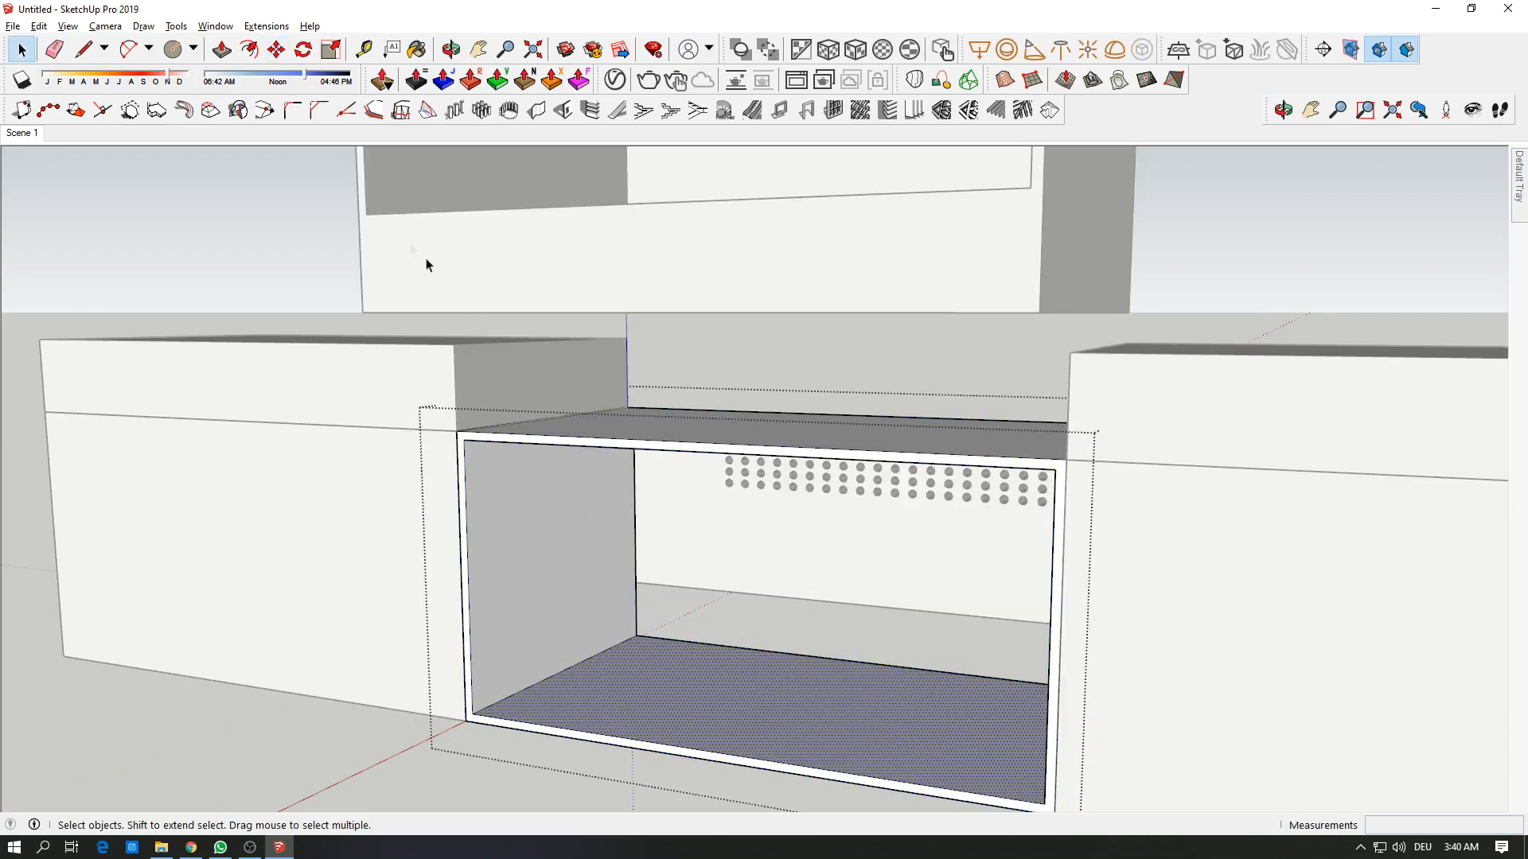
click(363, 50)
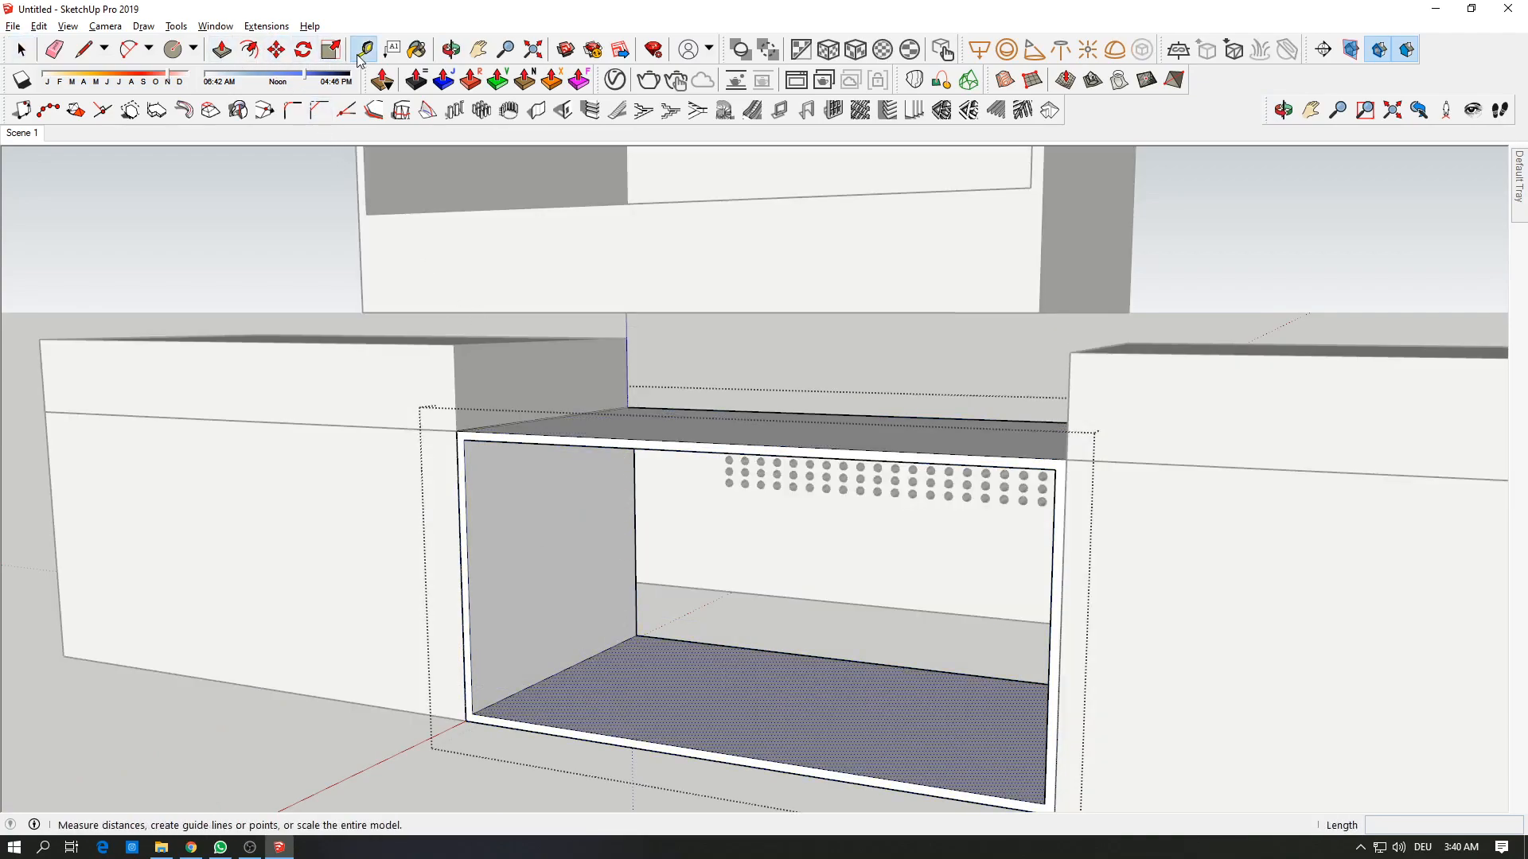
click(600, 732)
click(608, 434)
key(space)
Step: Pull the middle box's roof face up 20 cm
click(628, 429)
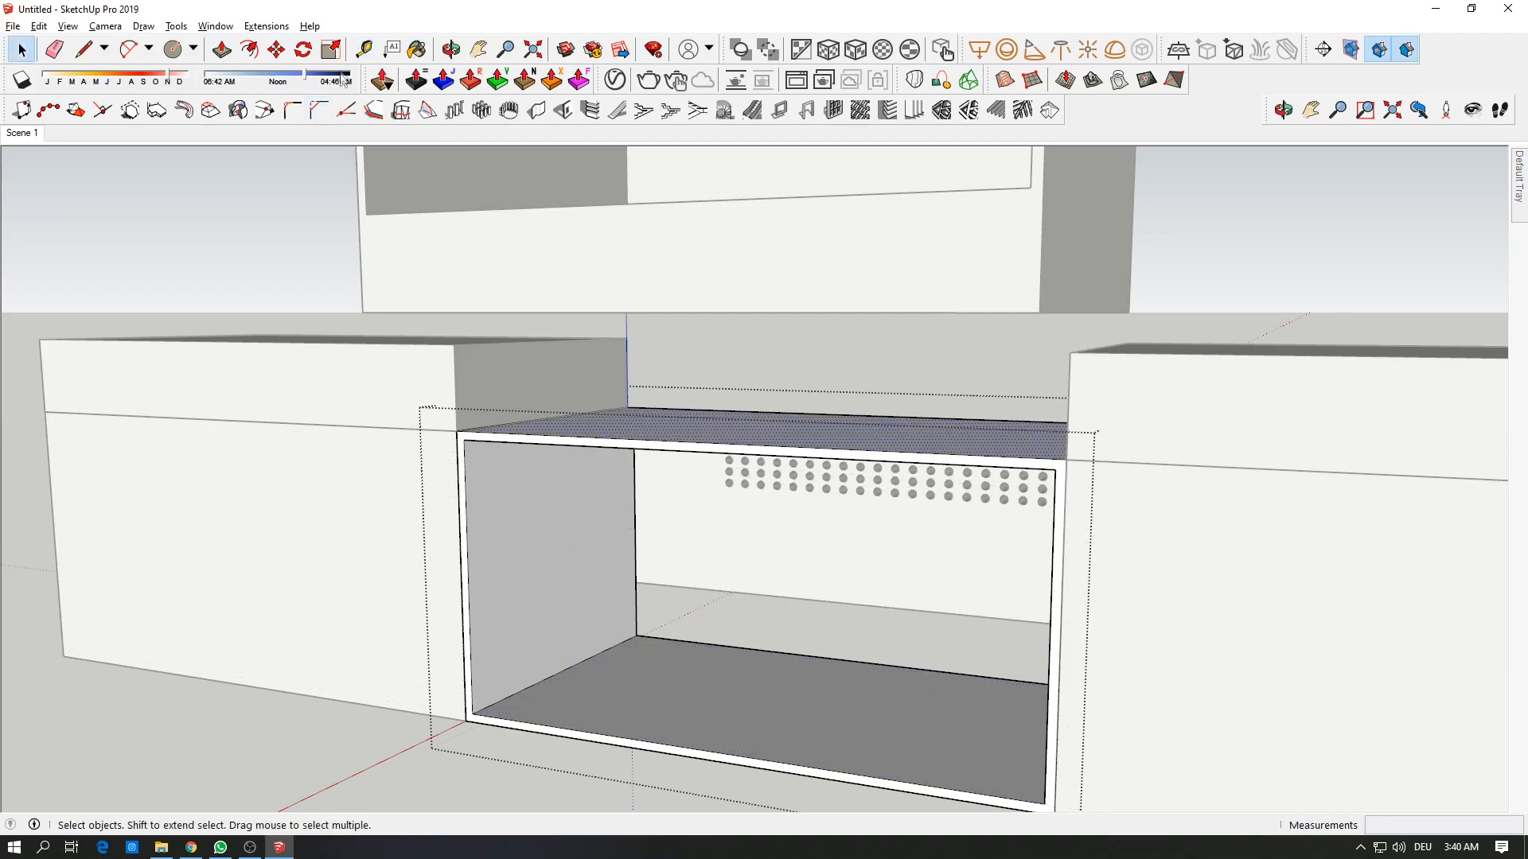
click(223, 50)
click(698, 426)
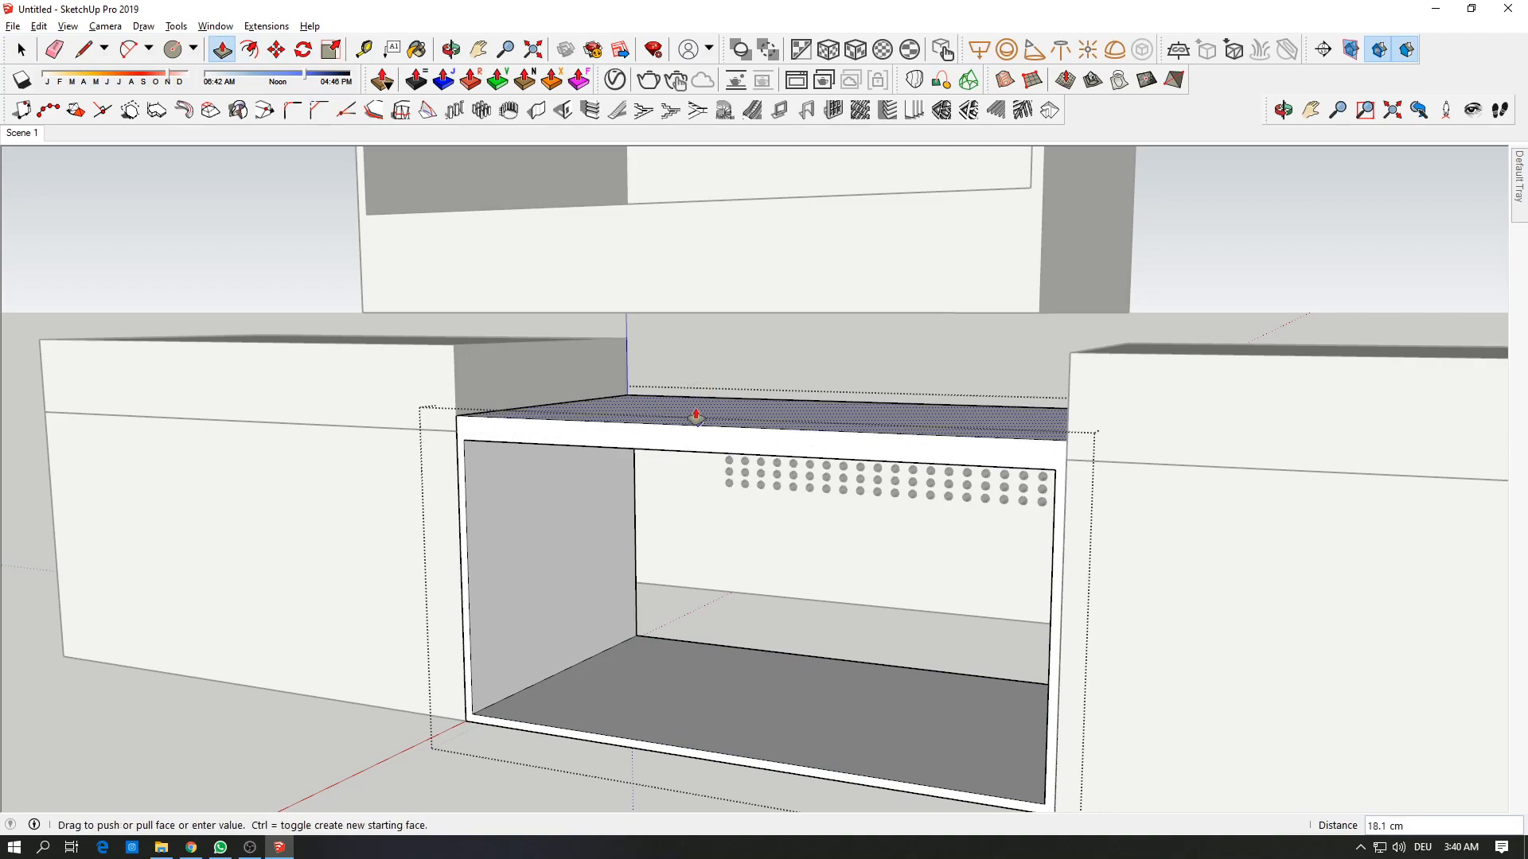
text(20)
key(Return)
middle_drag(691, 411, 658, 361)
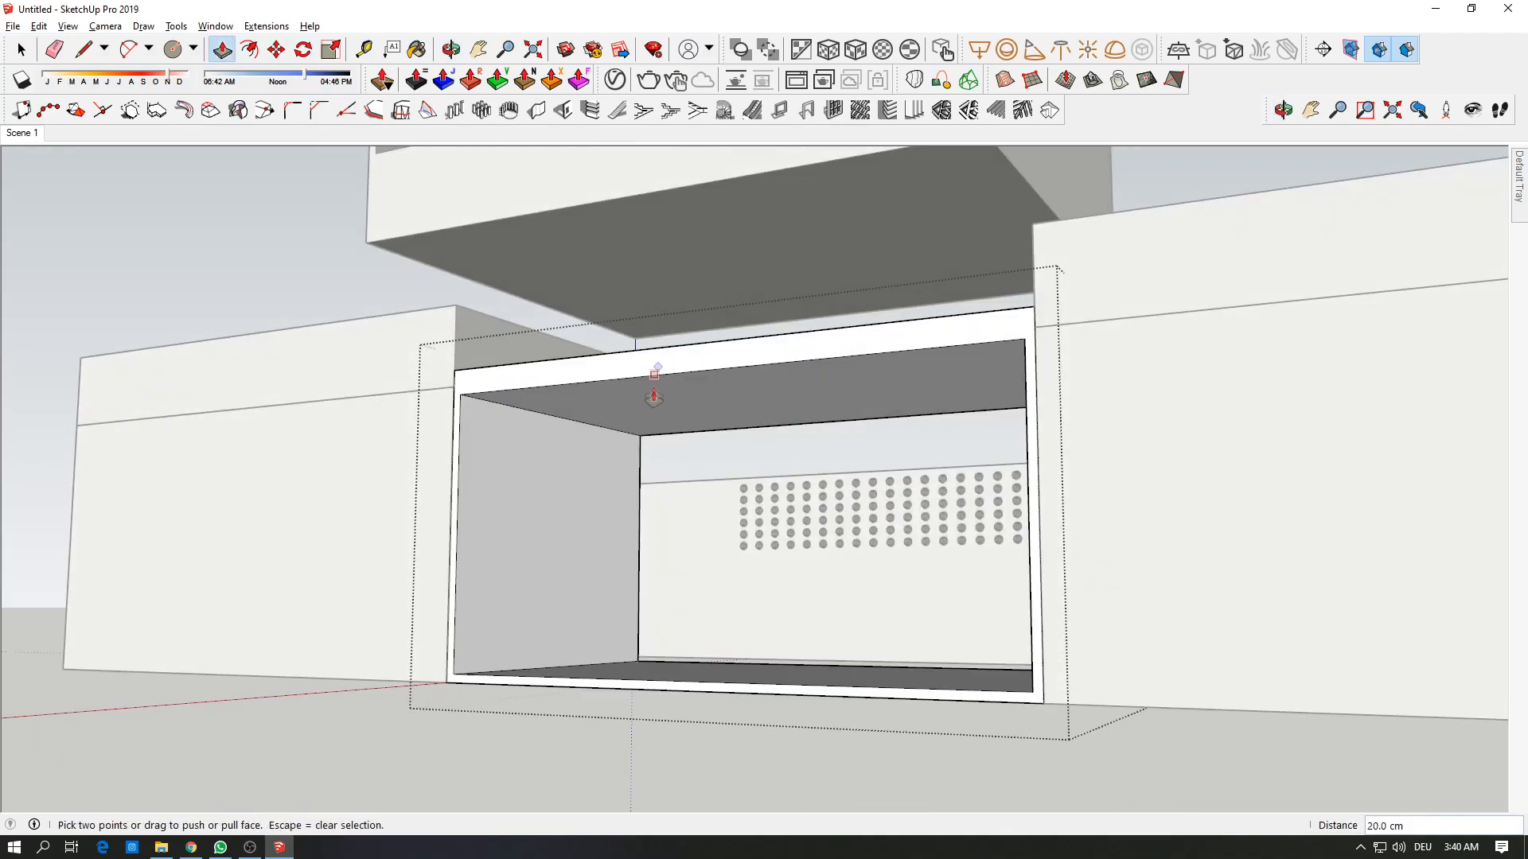
Step: Push the middle box's ceiling face up 20 cm to increase the interior height
key(space)
click(651, 406)
click(222, 49)
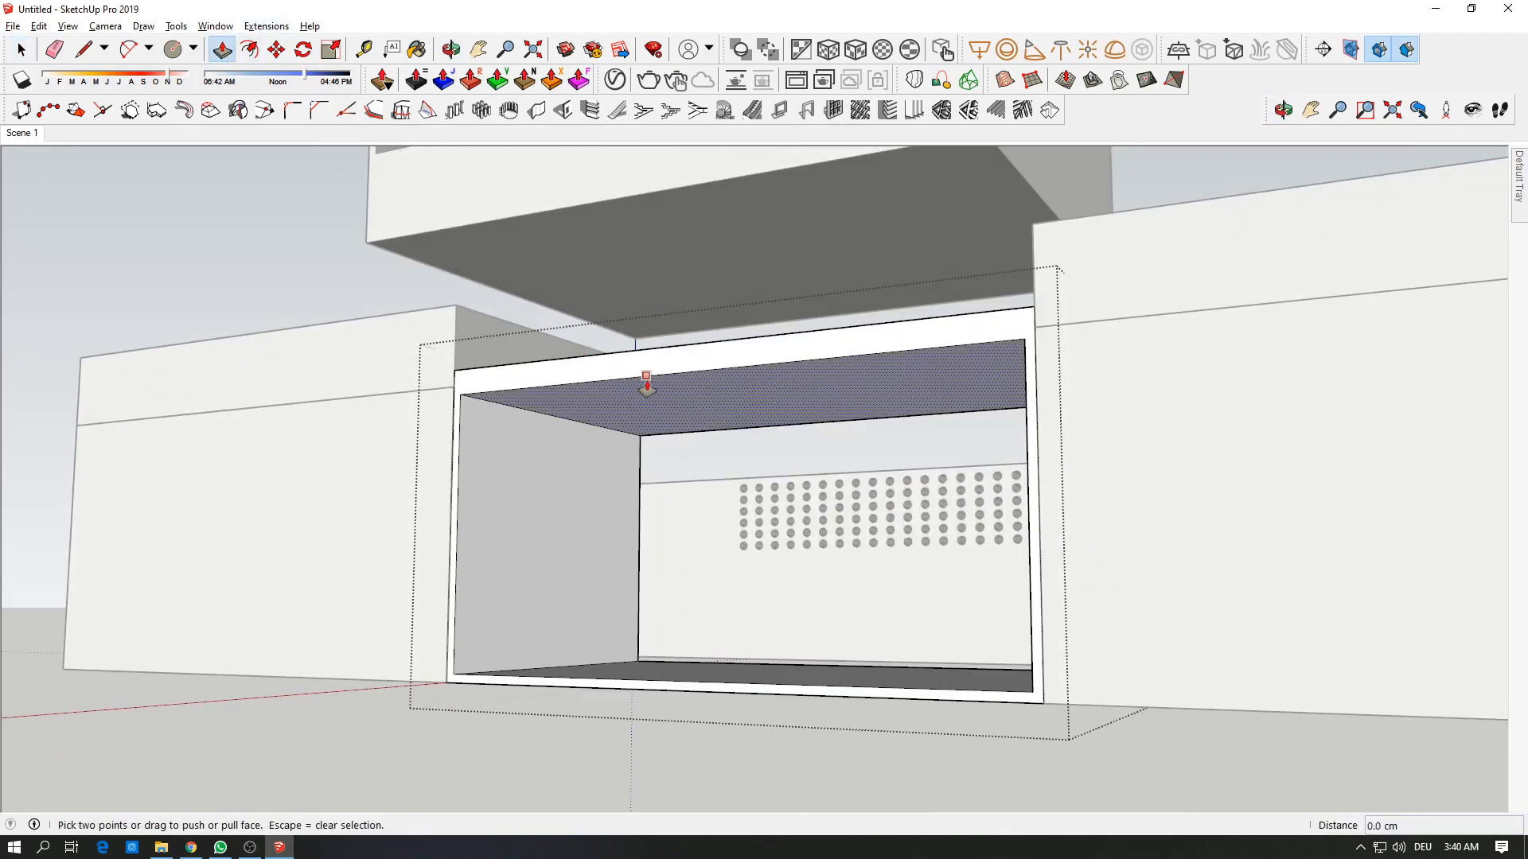
click(646, 384)
text(20)
key(Return)
middle_drag(653, 356, 859, 449)
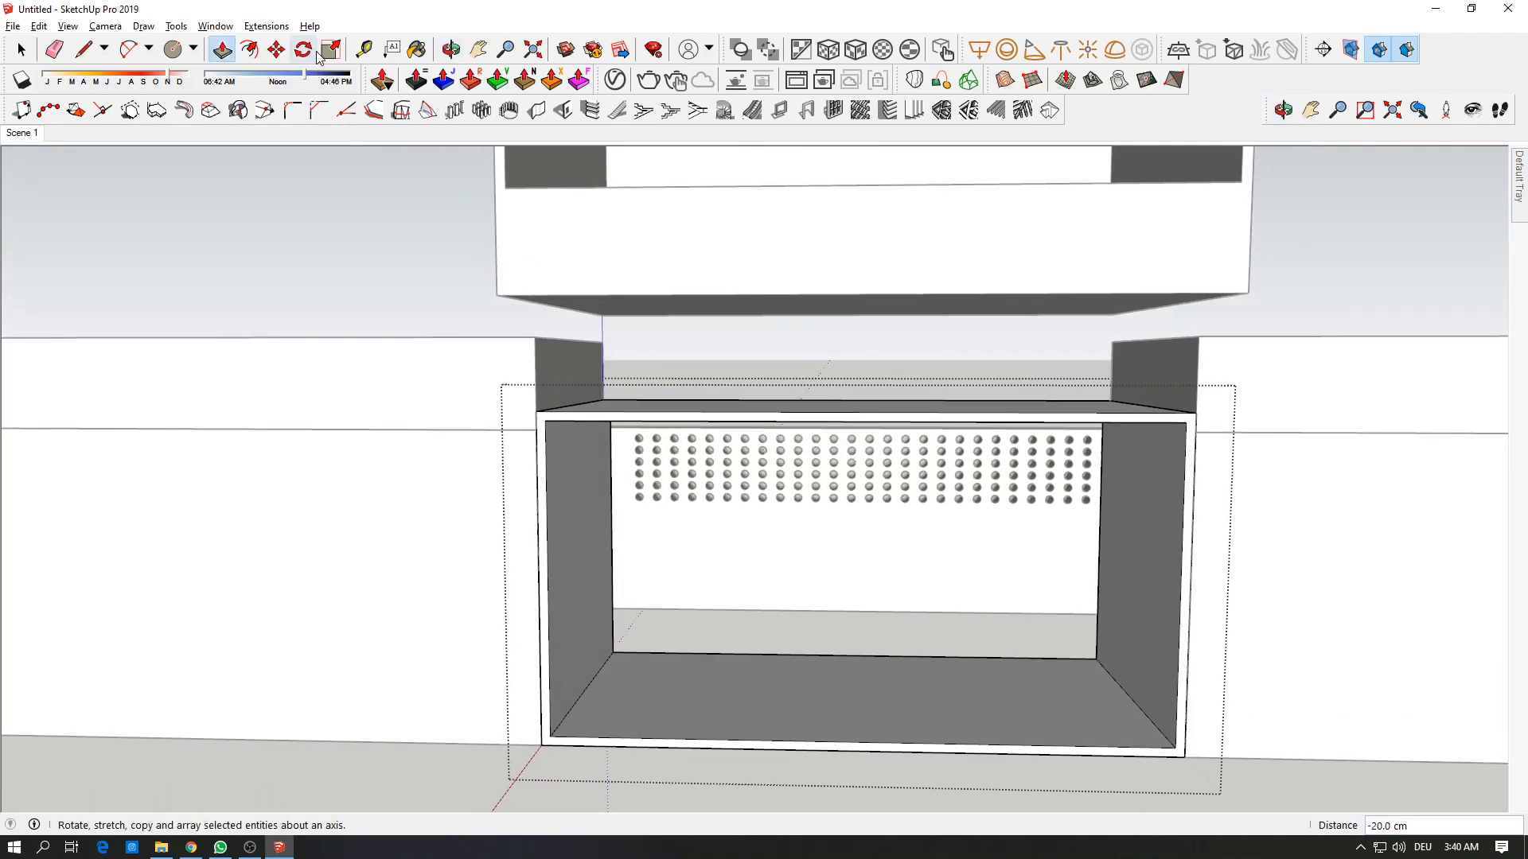
Step: Move the upper blocks of both side wings straight up to align their lower edges with the middle box's roof
click(363, 50)
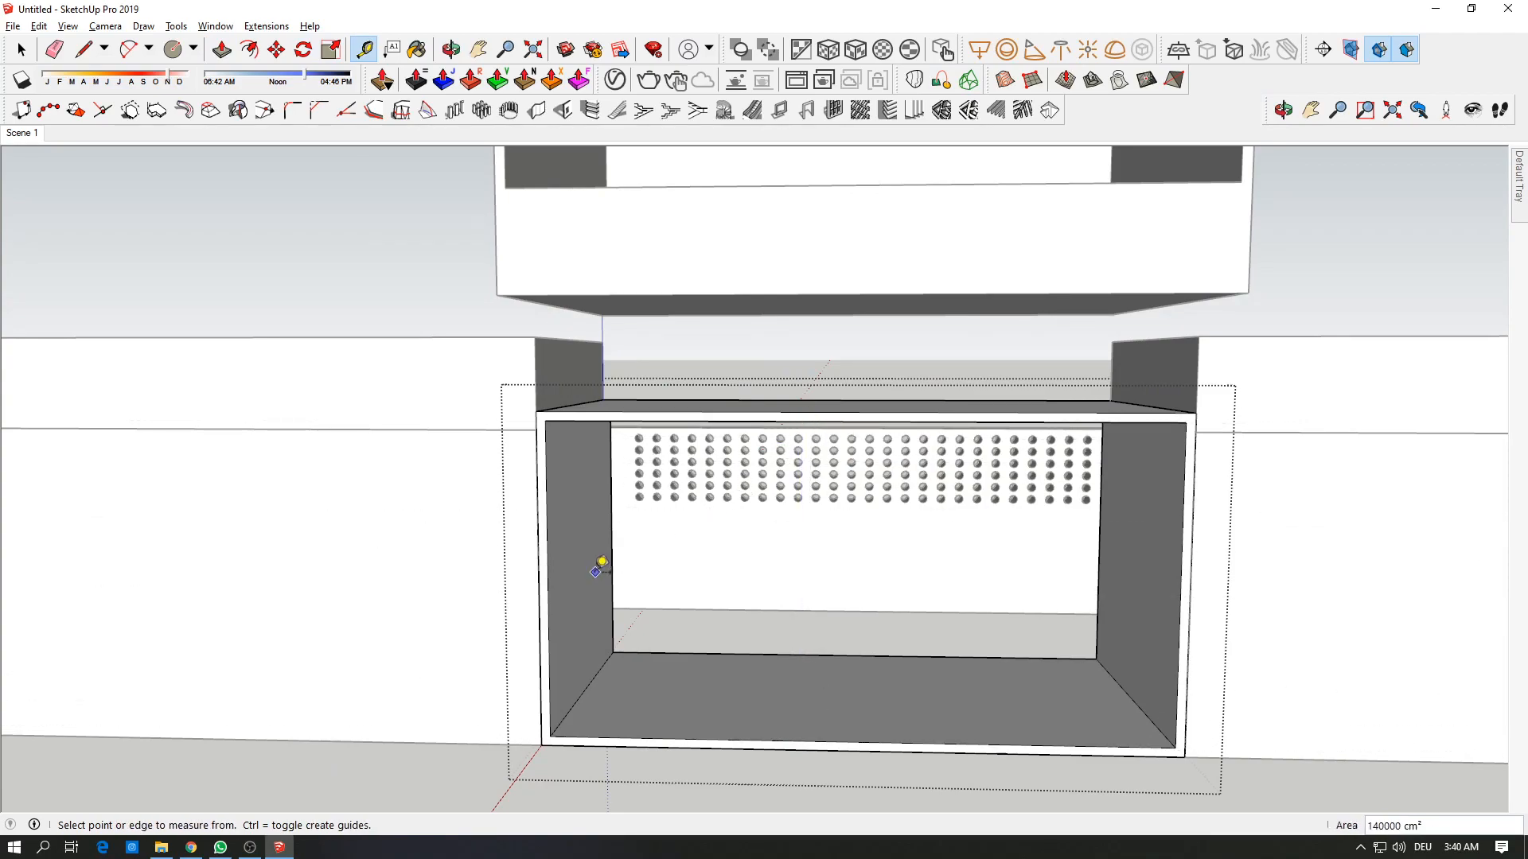
scroll(597, 567, down, 5)
key(space)
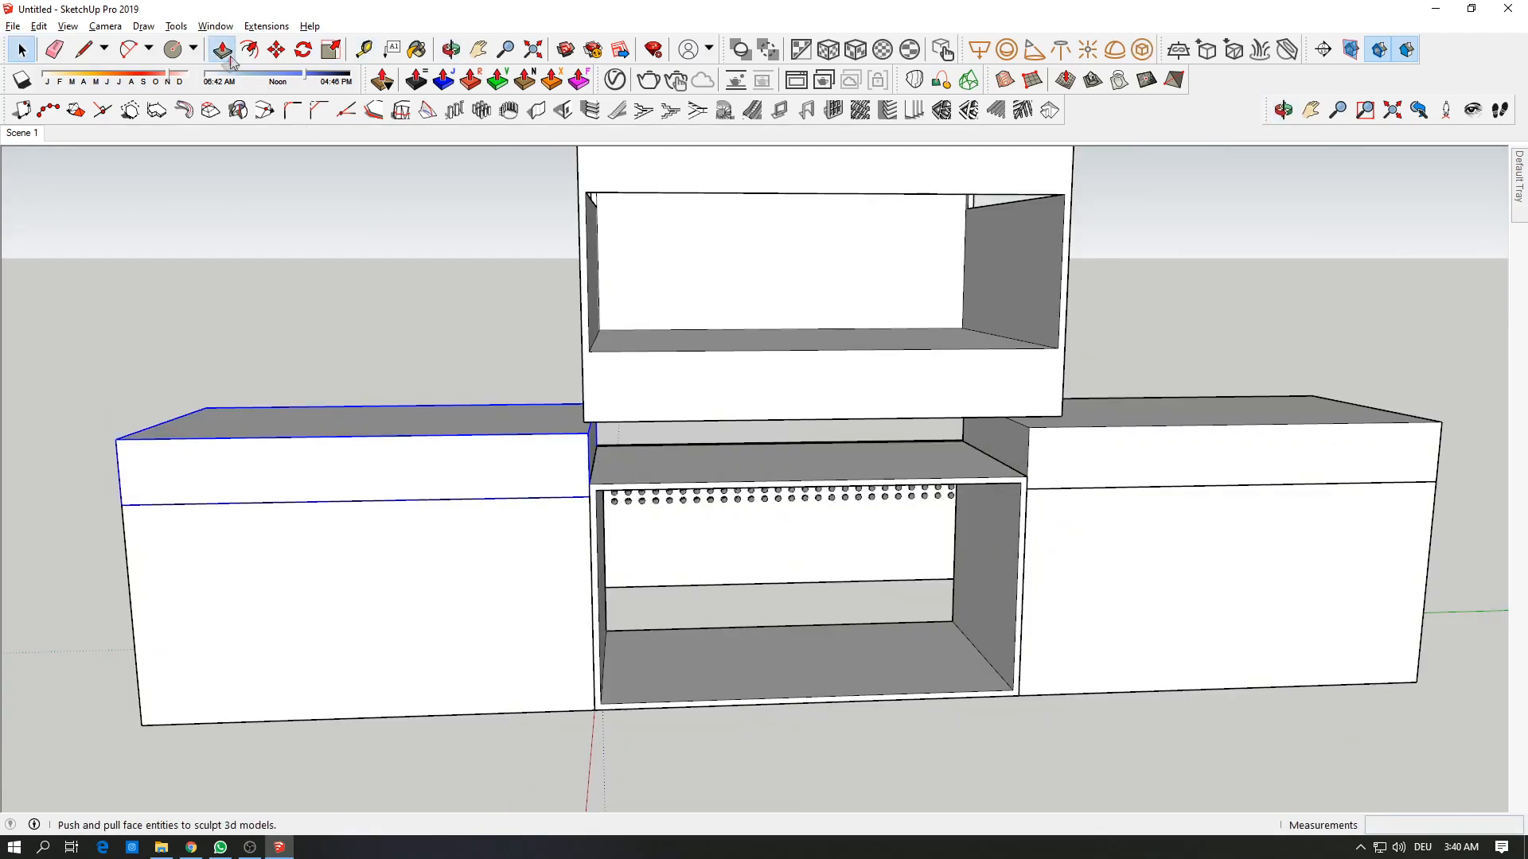
click(276, 49)
scroll(574, 503, up, 1)
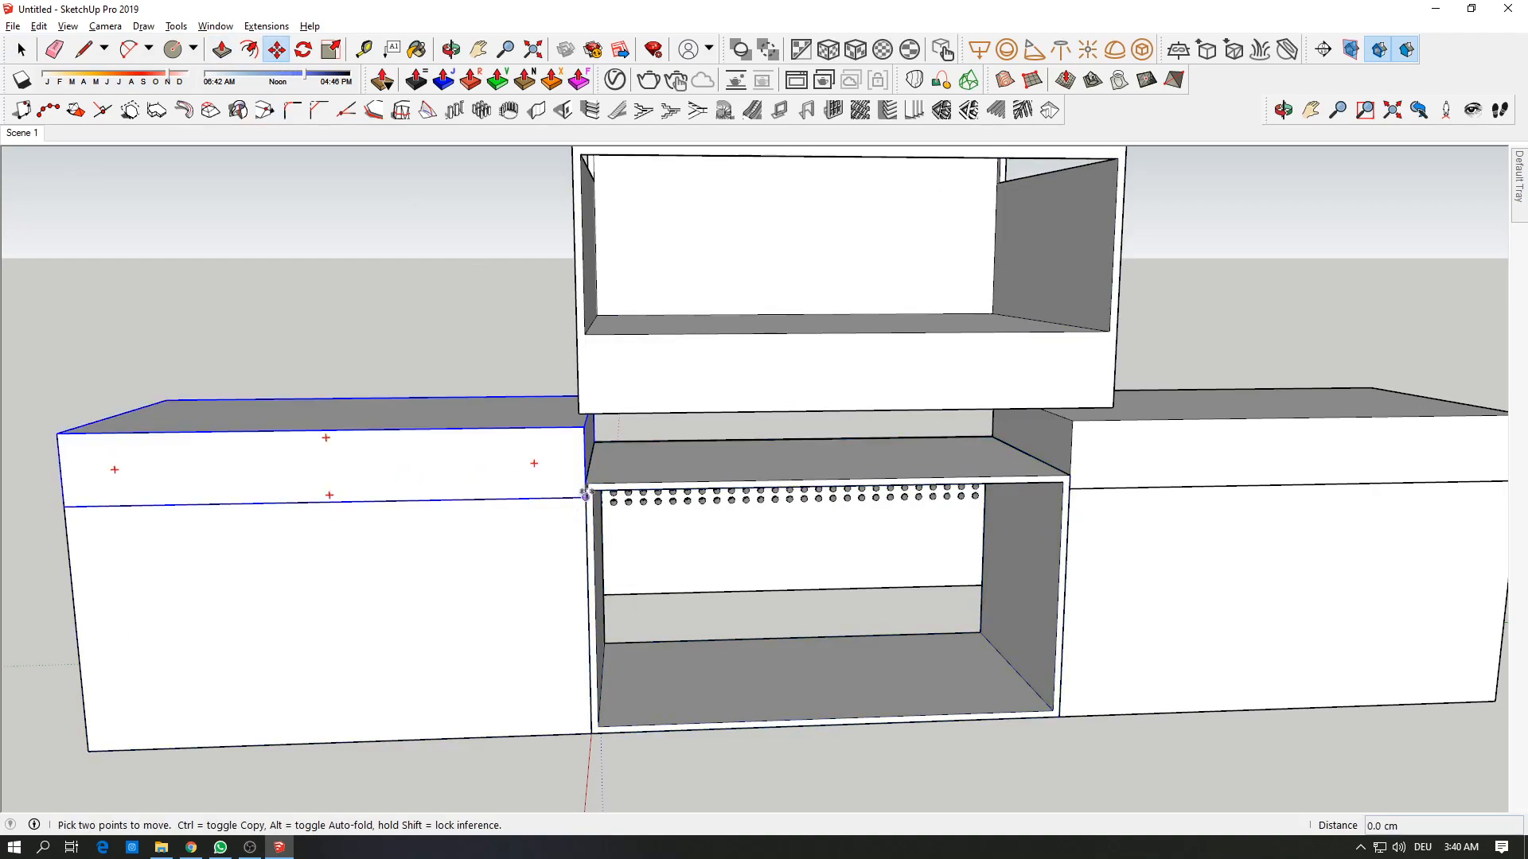
drag(585, 495, 585, 483)
drag(1070, 488, 1071, 476)
Step: Pull the top faces of both wings' lower blocks up 20 cm to meet the upper blocks
key(space)
double_click(1080, 476)
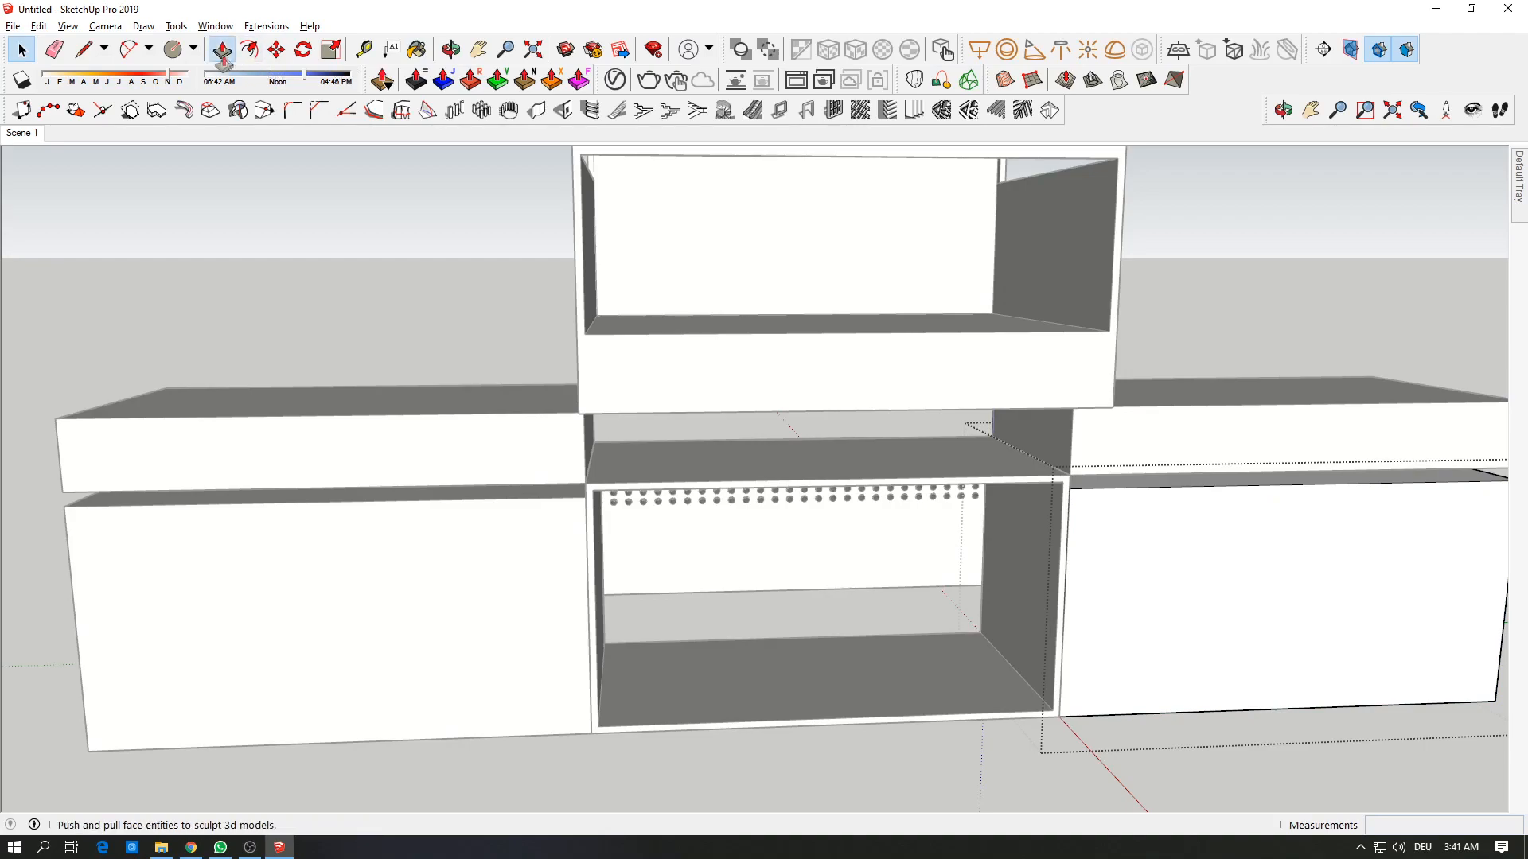
drag(1113, 486, 1122, 464)
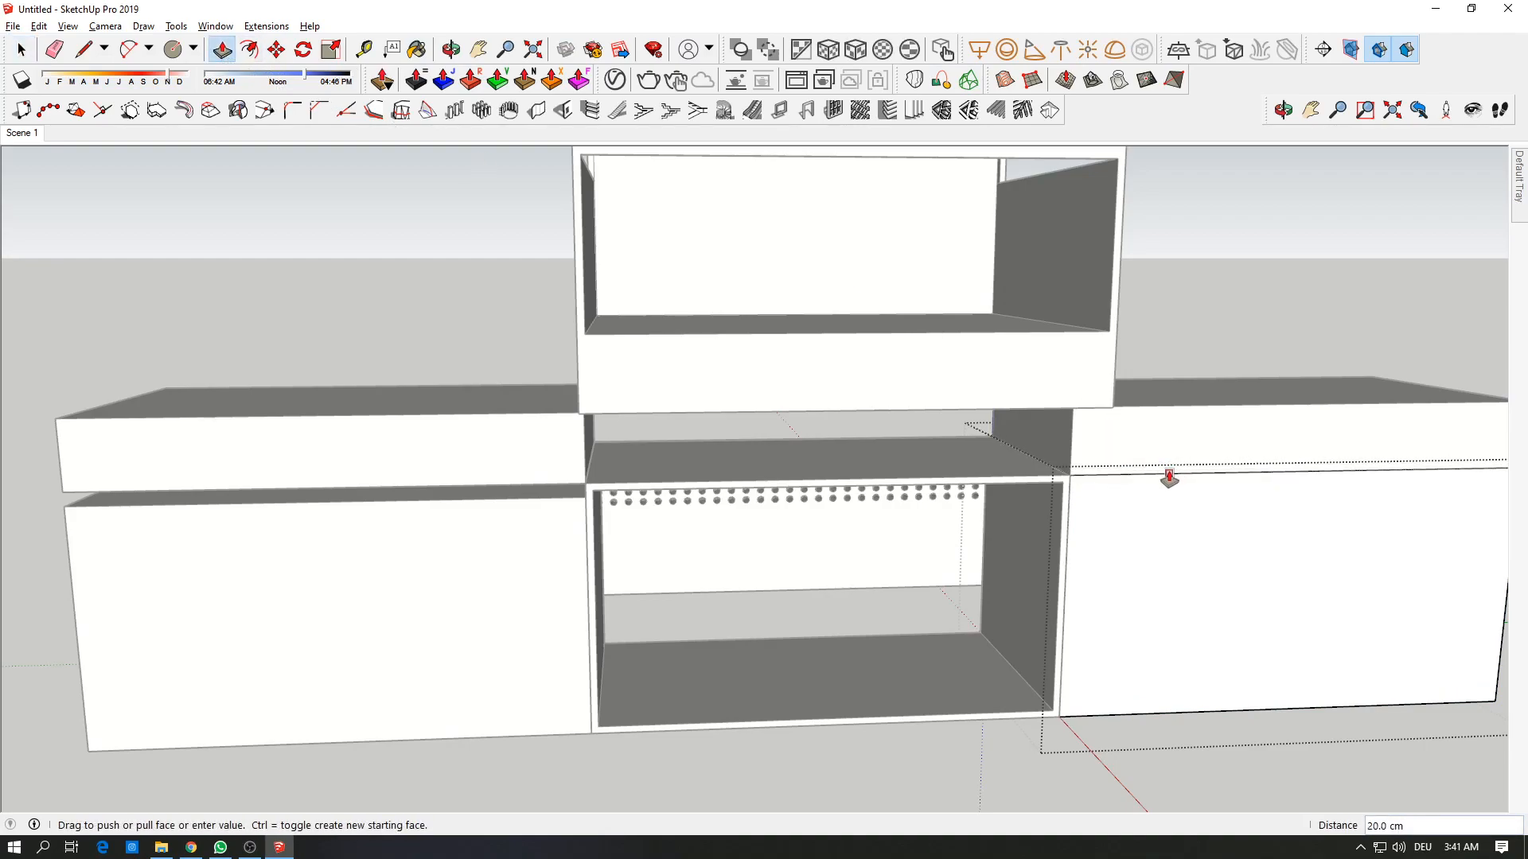
key(space)
double_click(512, 500)
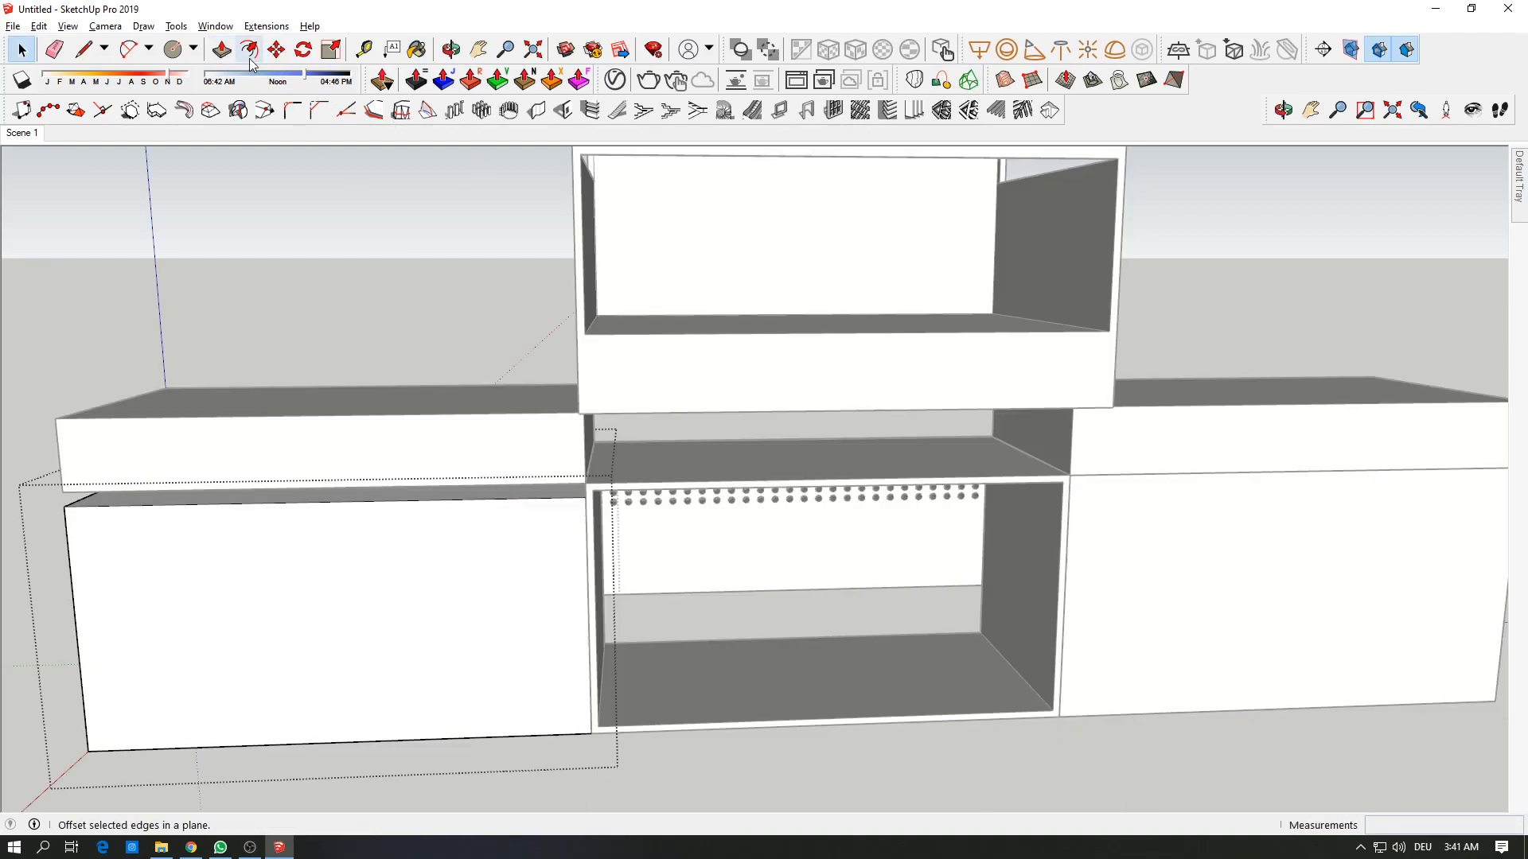
drag(552, 499, 518, 490)
key(space)
Step: Move the upper volume down by its lower rear corner onto the middle box's roof
middle_drag(884, 536, 603, 241)
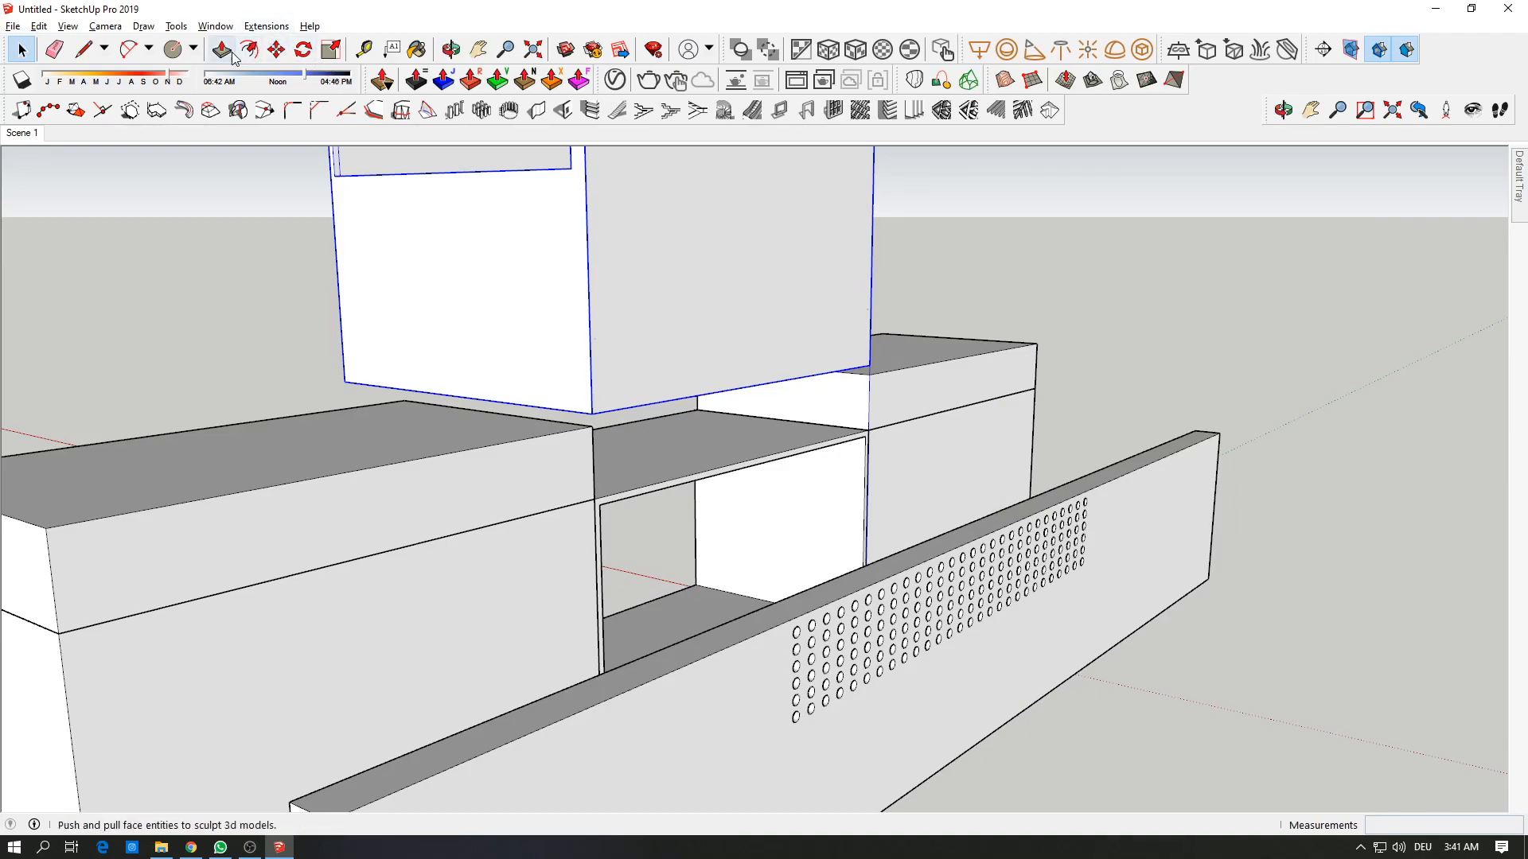
click(276, 49)
click(870, 368)
click(869, 427)
middle_drag(869, 427, 1417, 415)
key(space)
Step: Move the perforated rear wall up 30 cm along the blue axis
middle_drag(452, 551, 466, 490)
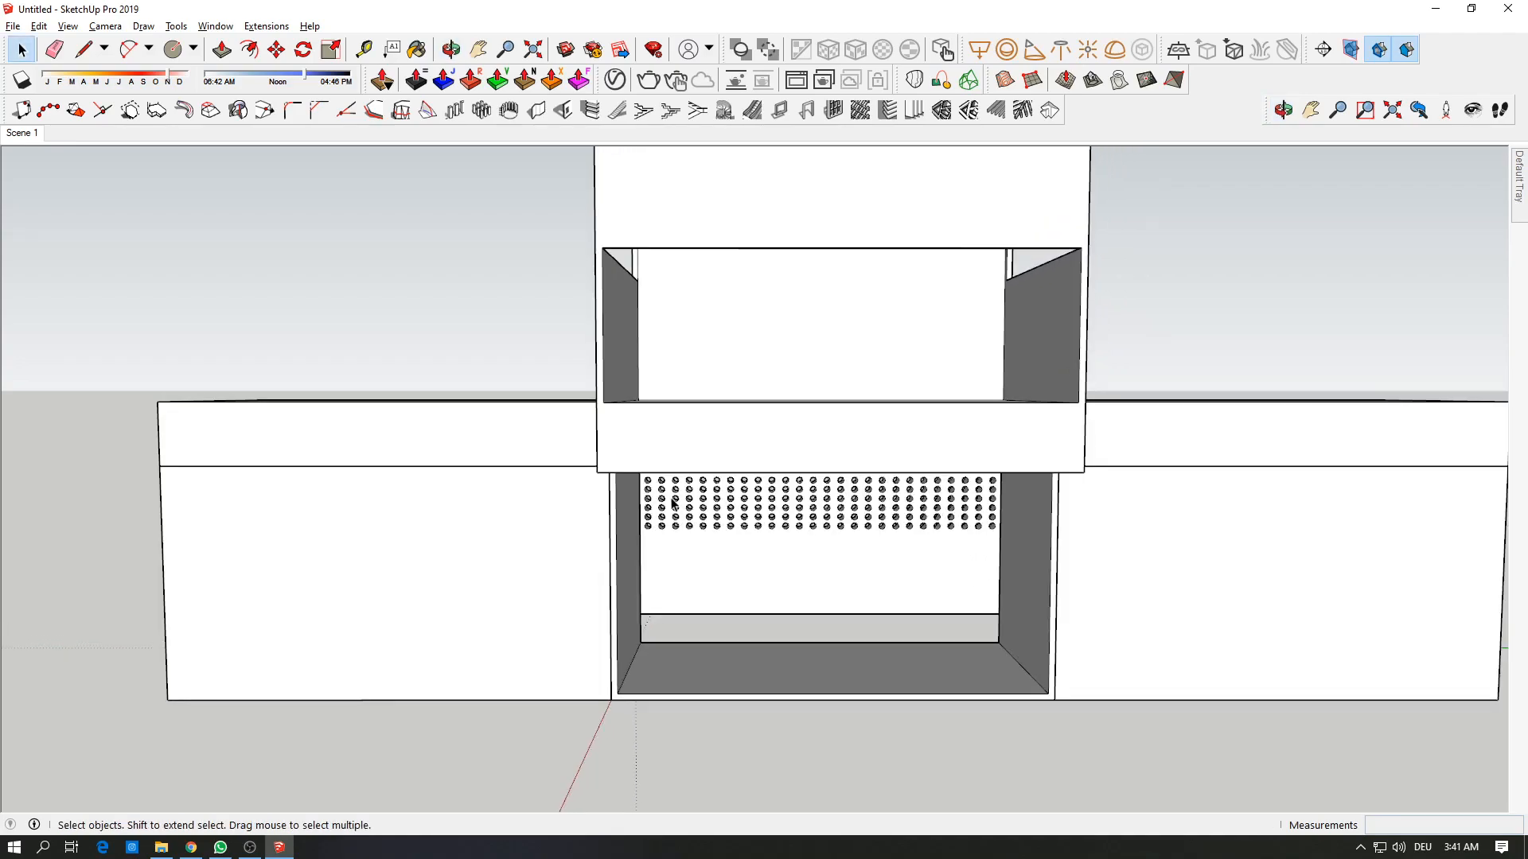
scroll(672, 503, down, 3)
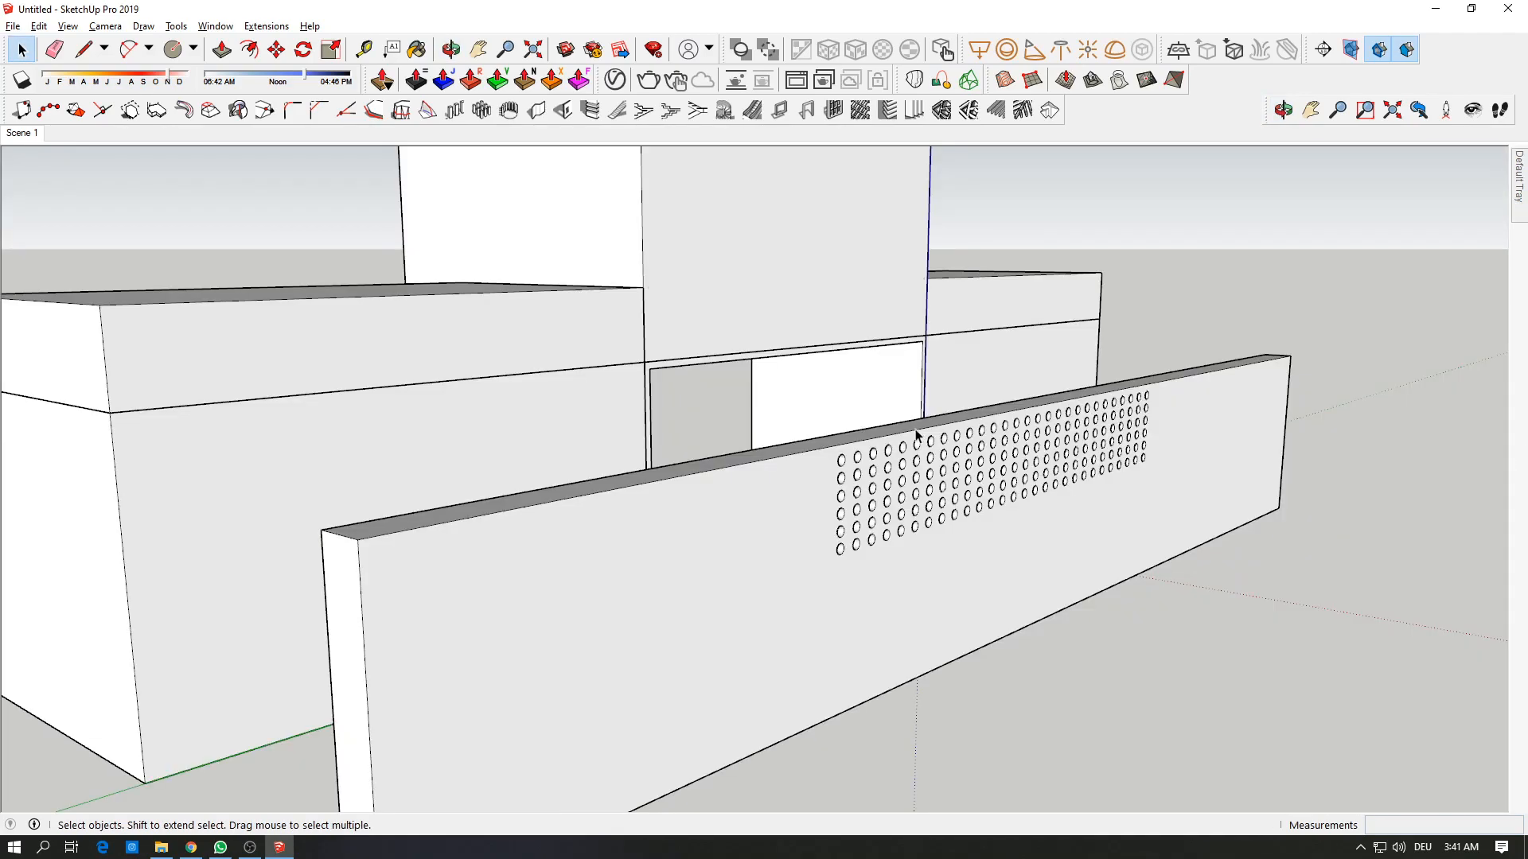
click(917, 435)
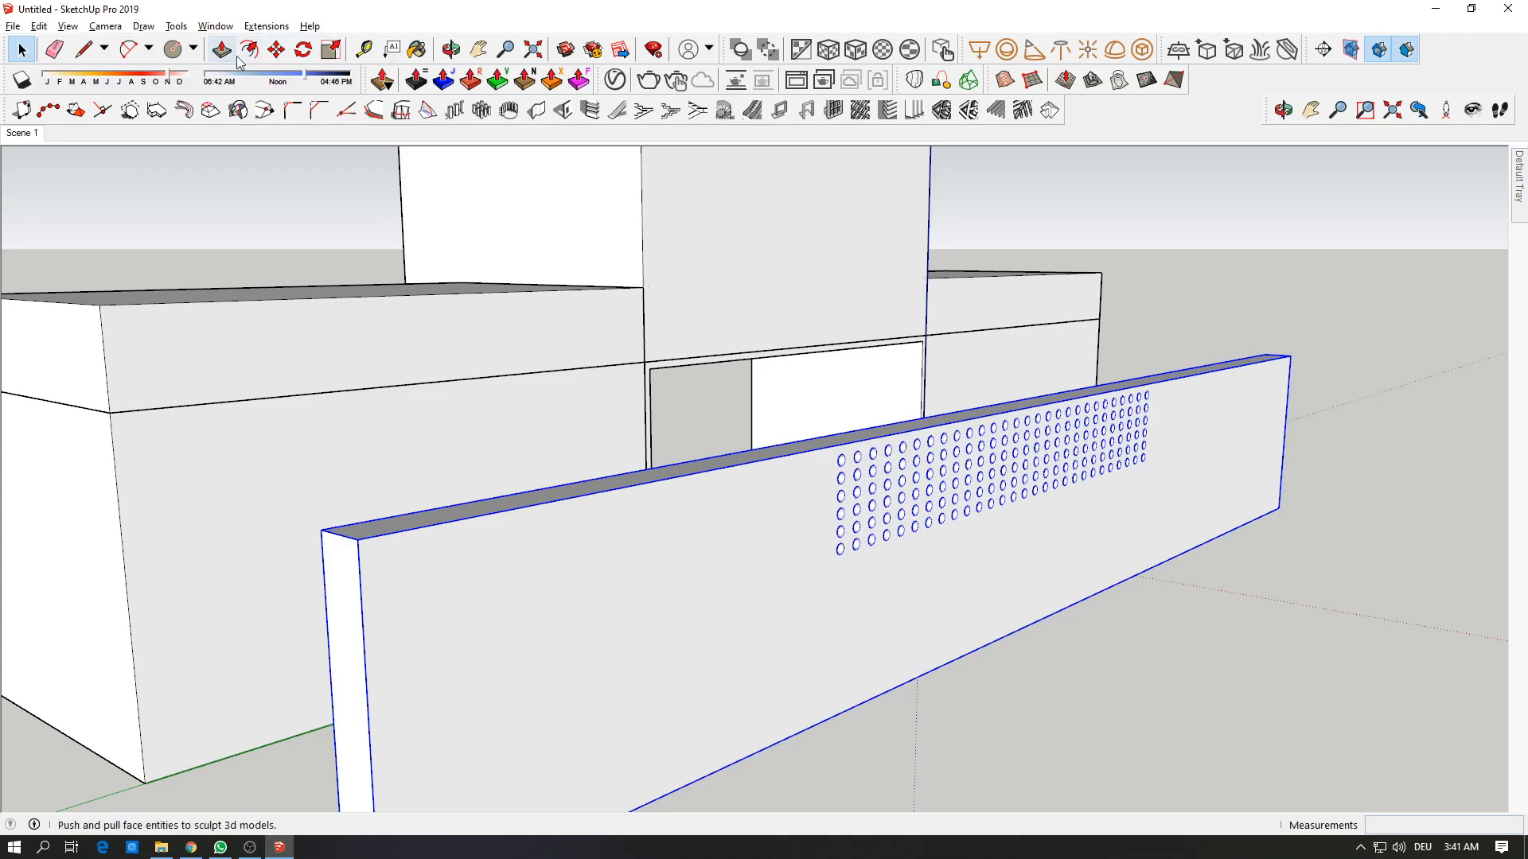
click(953, 437)
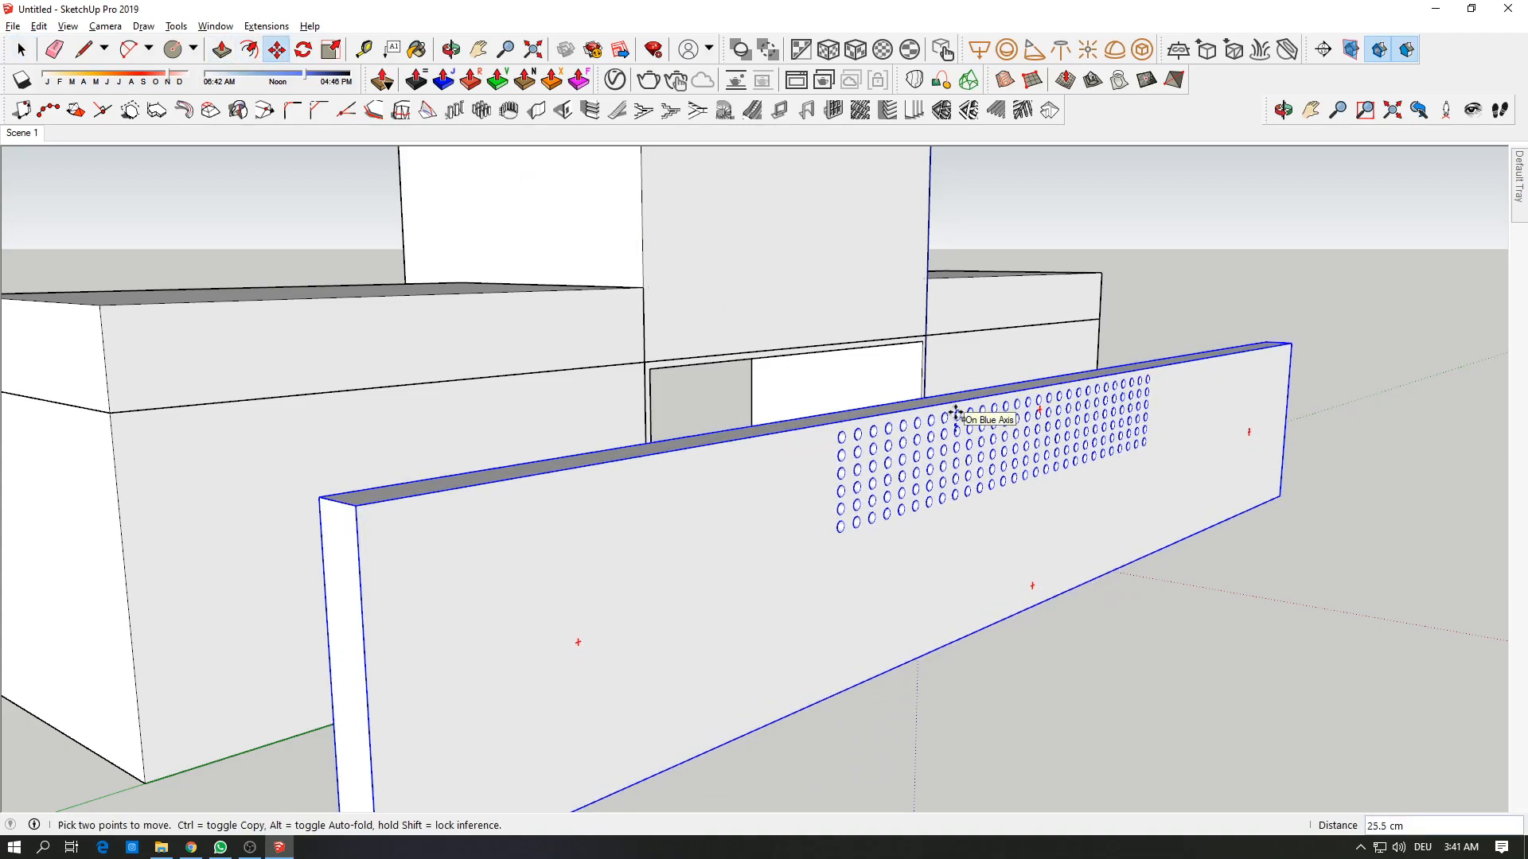
text(30)
key(Return)
Step: Open the perforated rear wall for editing and pull its bottom face down 30 cm to ground level
middle_drag(936, 409, 1102, 210)
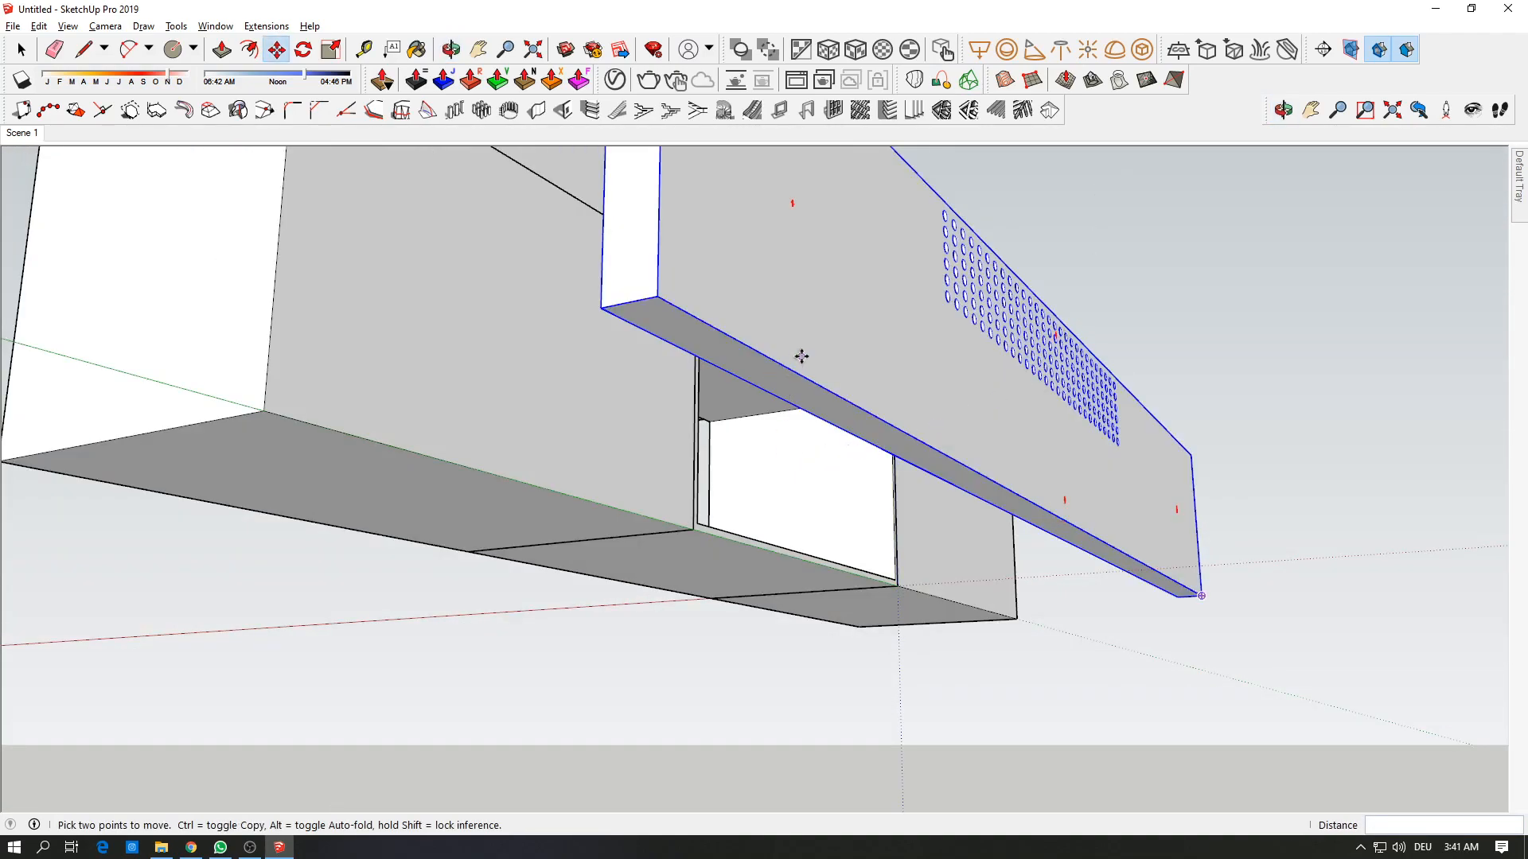
key(space)
double_click(762, 365)
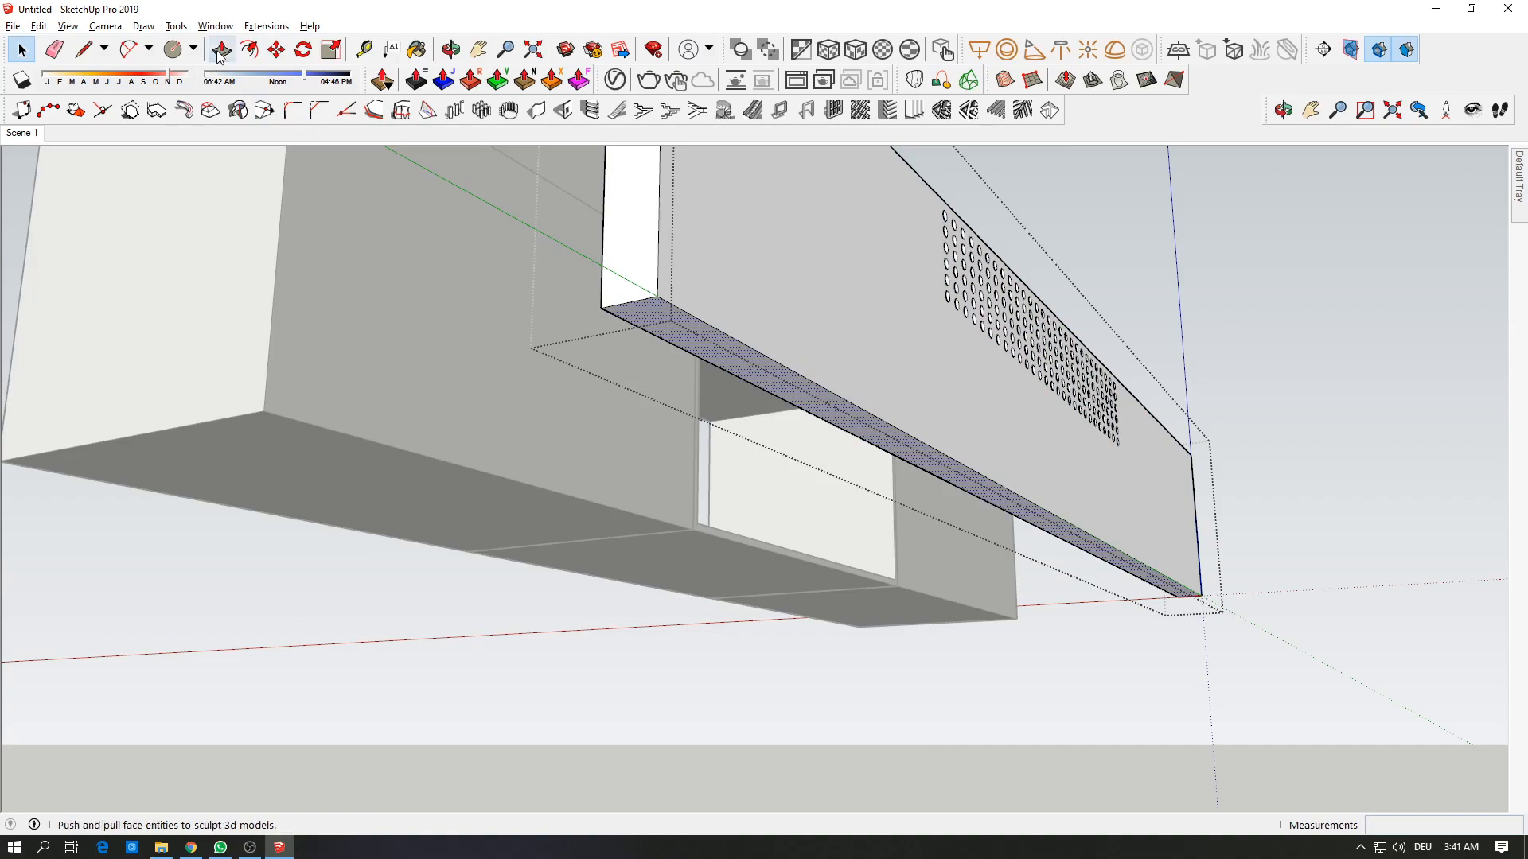
click(726, 355)
click(437, 467)
middle_drag(437, 467, 1527, 569)
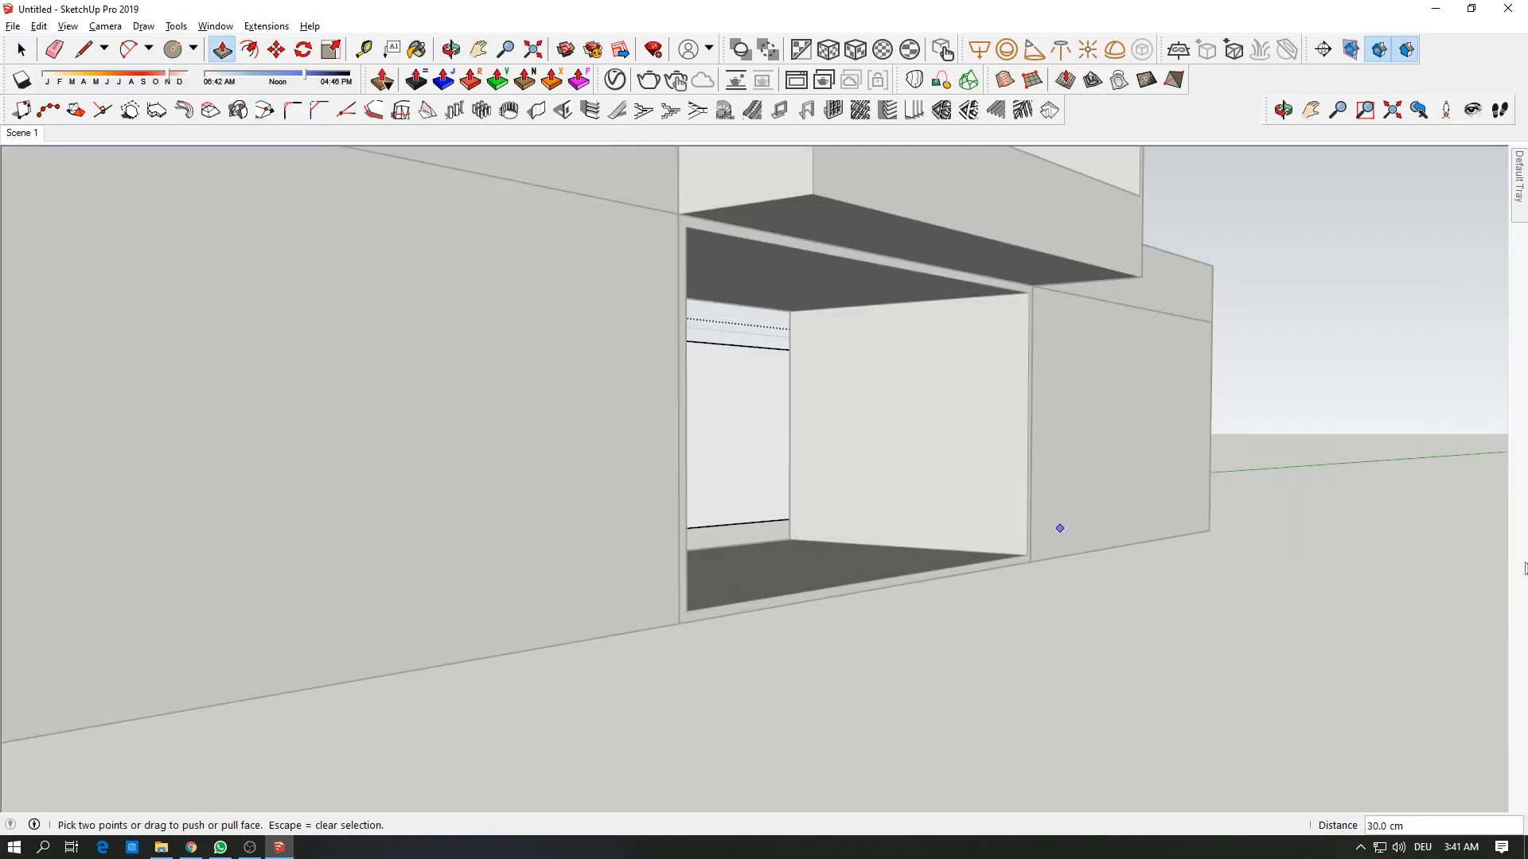
Step: Compare the model's front view from Scene 1 with the facade in the reference photo
key(space)
mouse_move(1520, 184)
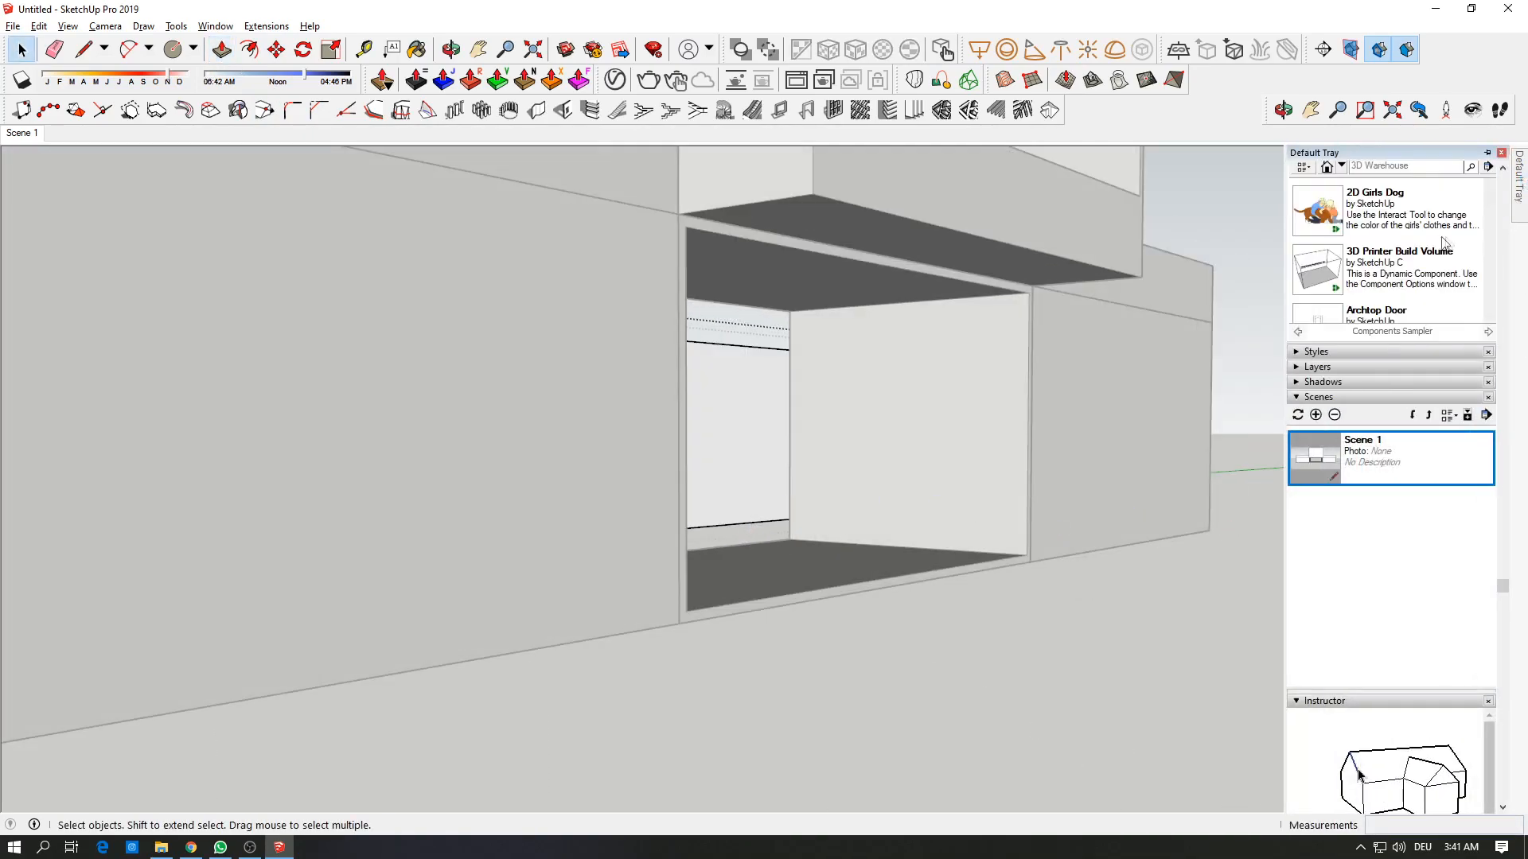
double_click(1374, 482)
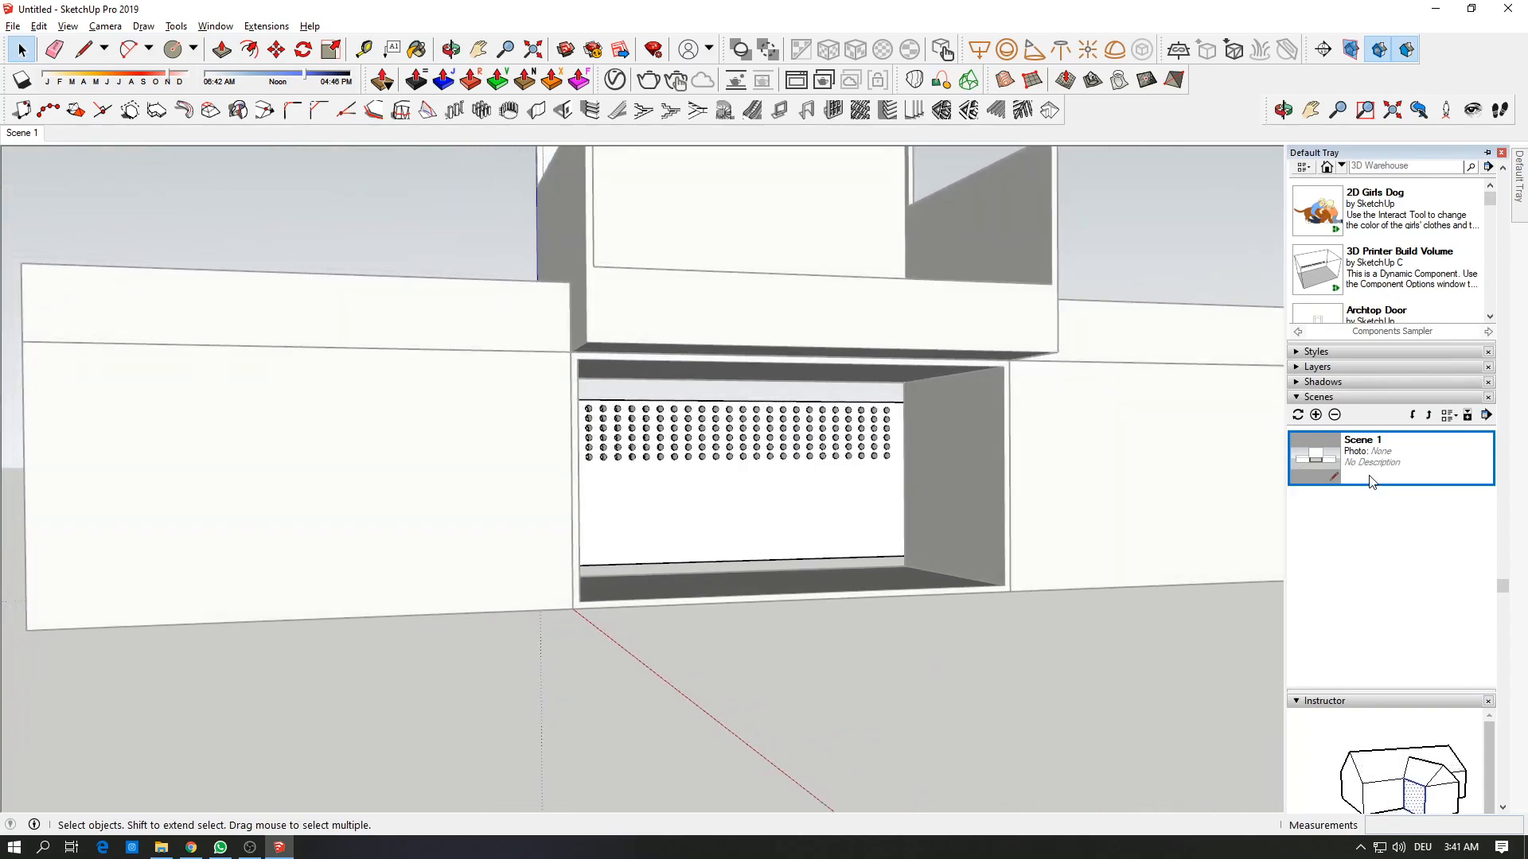
key(alt+Tab)
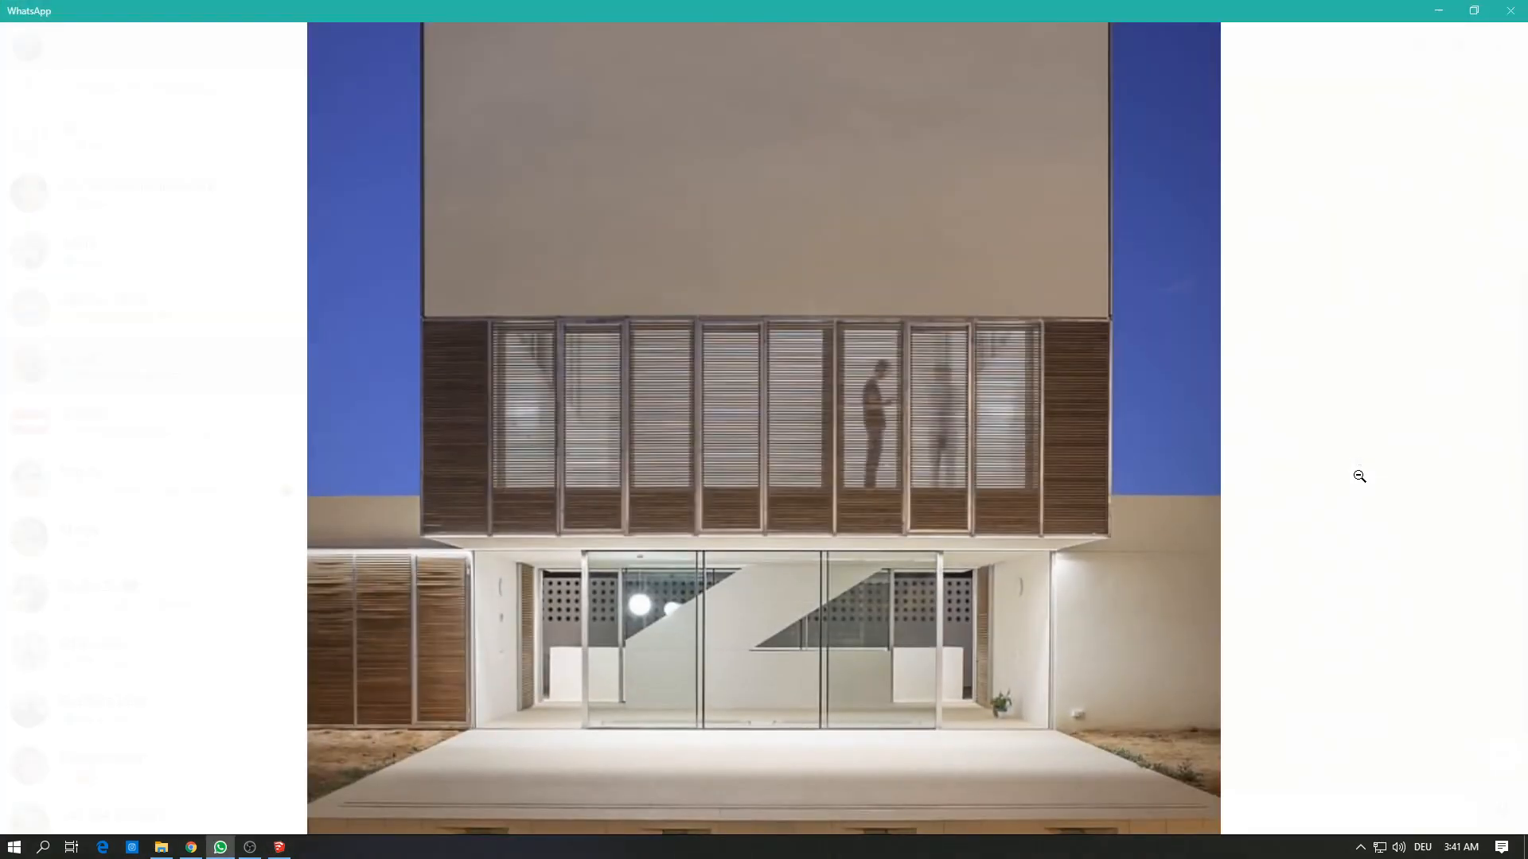
key(alt+Tab)
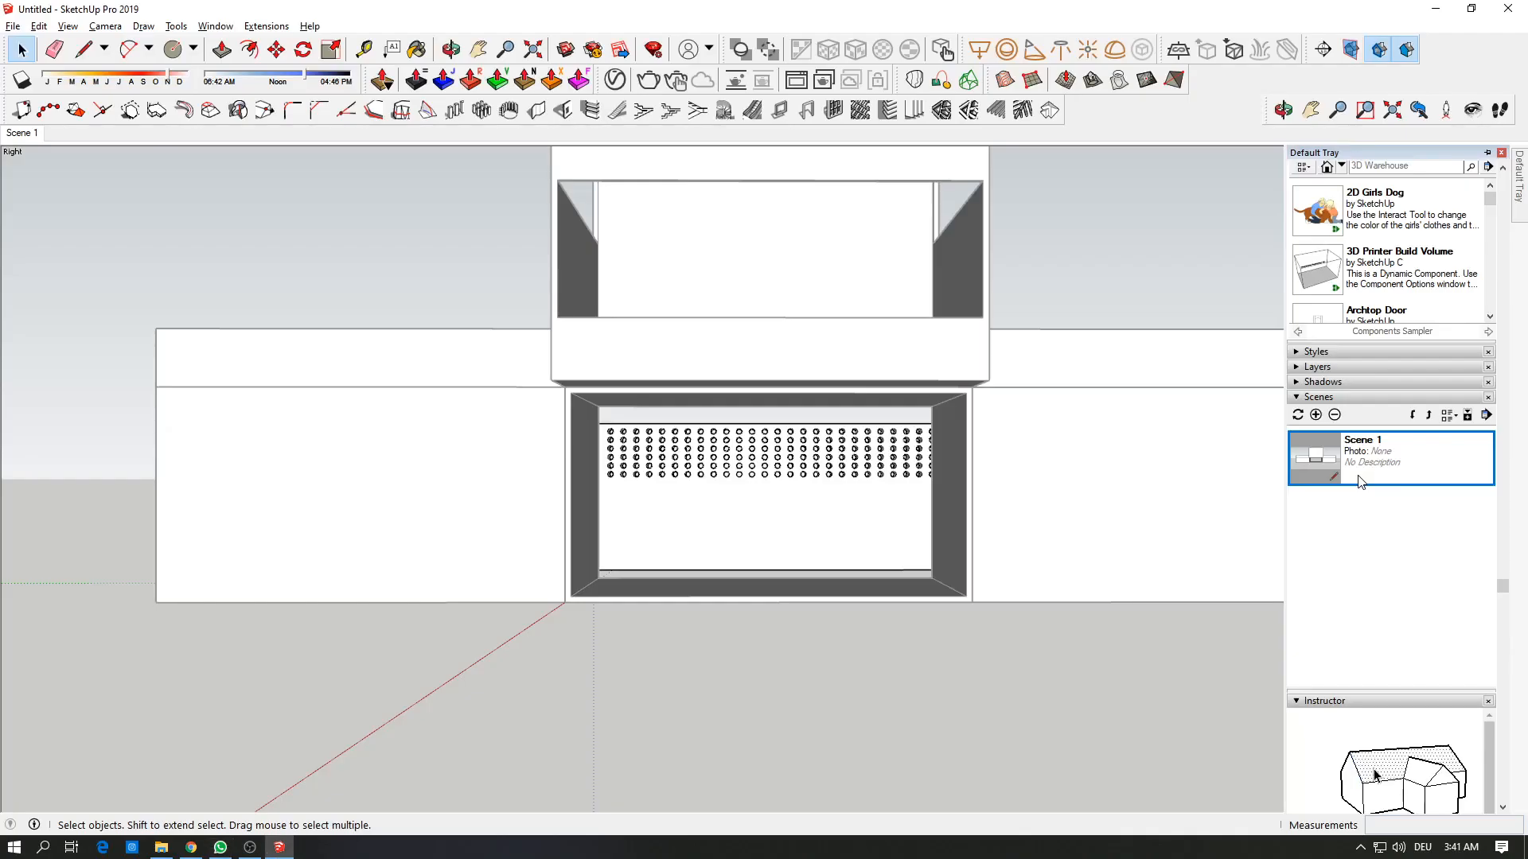
key(alt+Tab)
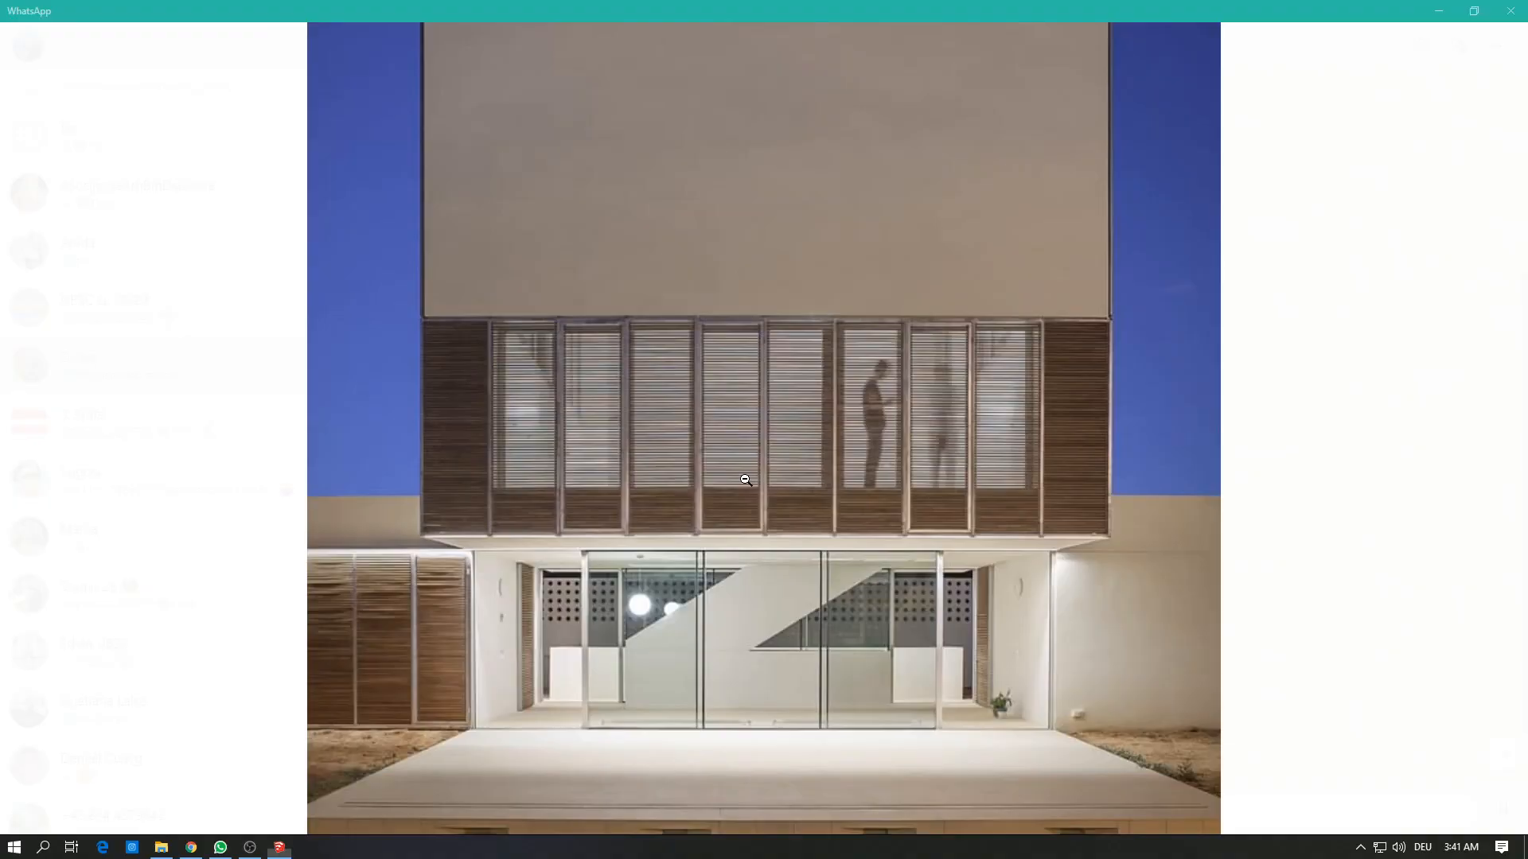
key(alt+Tab)
middle_drag(744, 485, 736, 531)
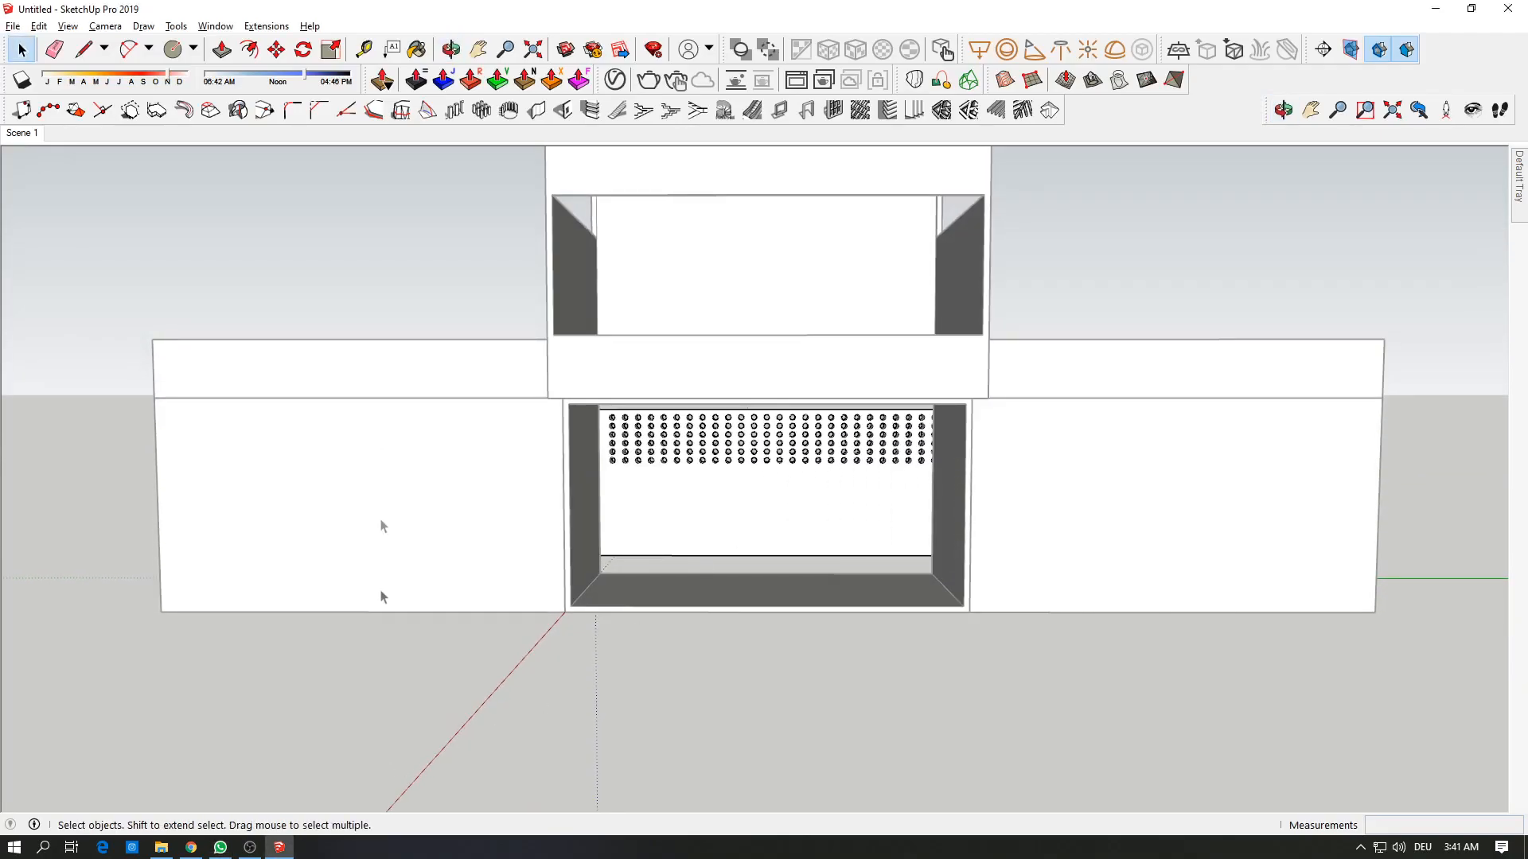
Step: Open the 1001bit single-flight staircase generator and choose staircase Type B
click(619, 111)
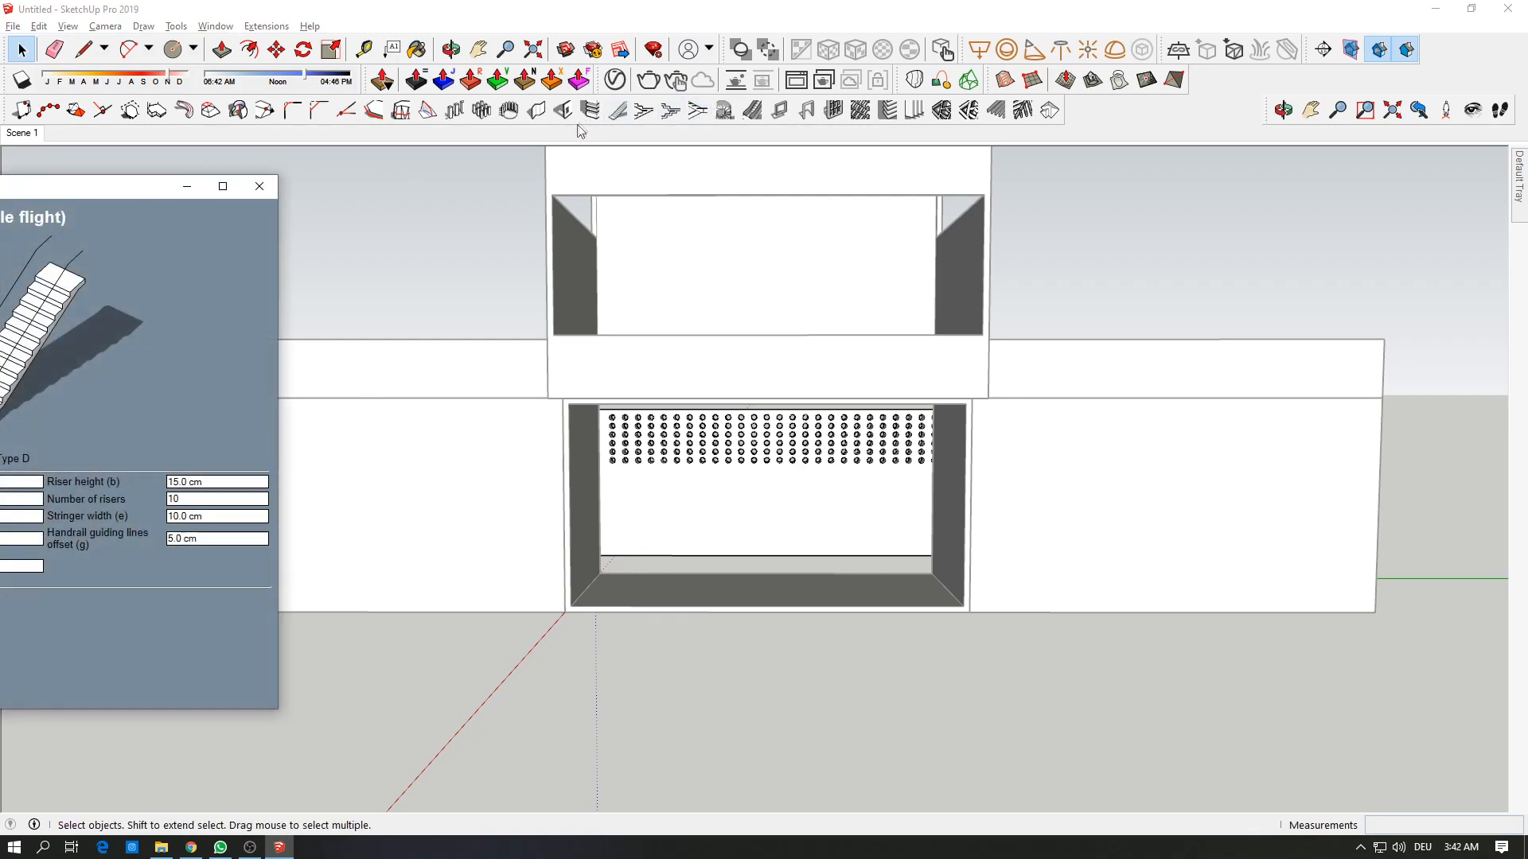
click(259, 187)
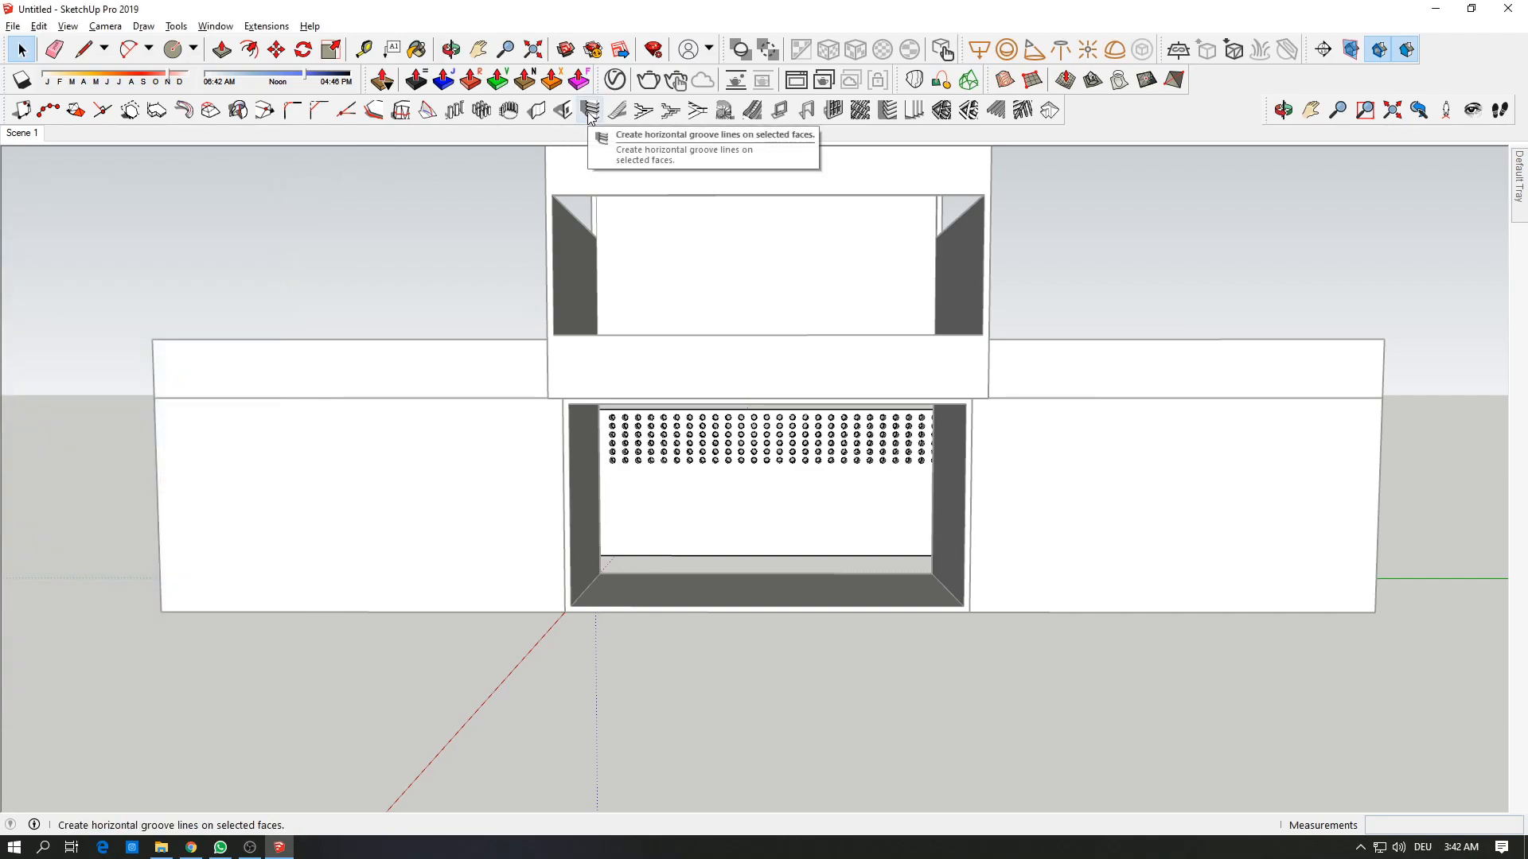
click(618, 112)
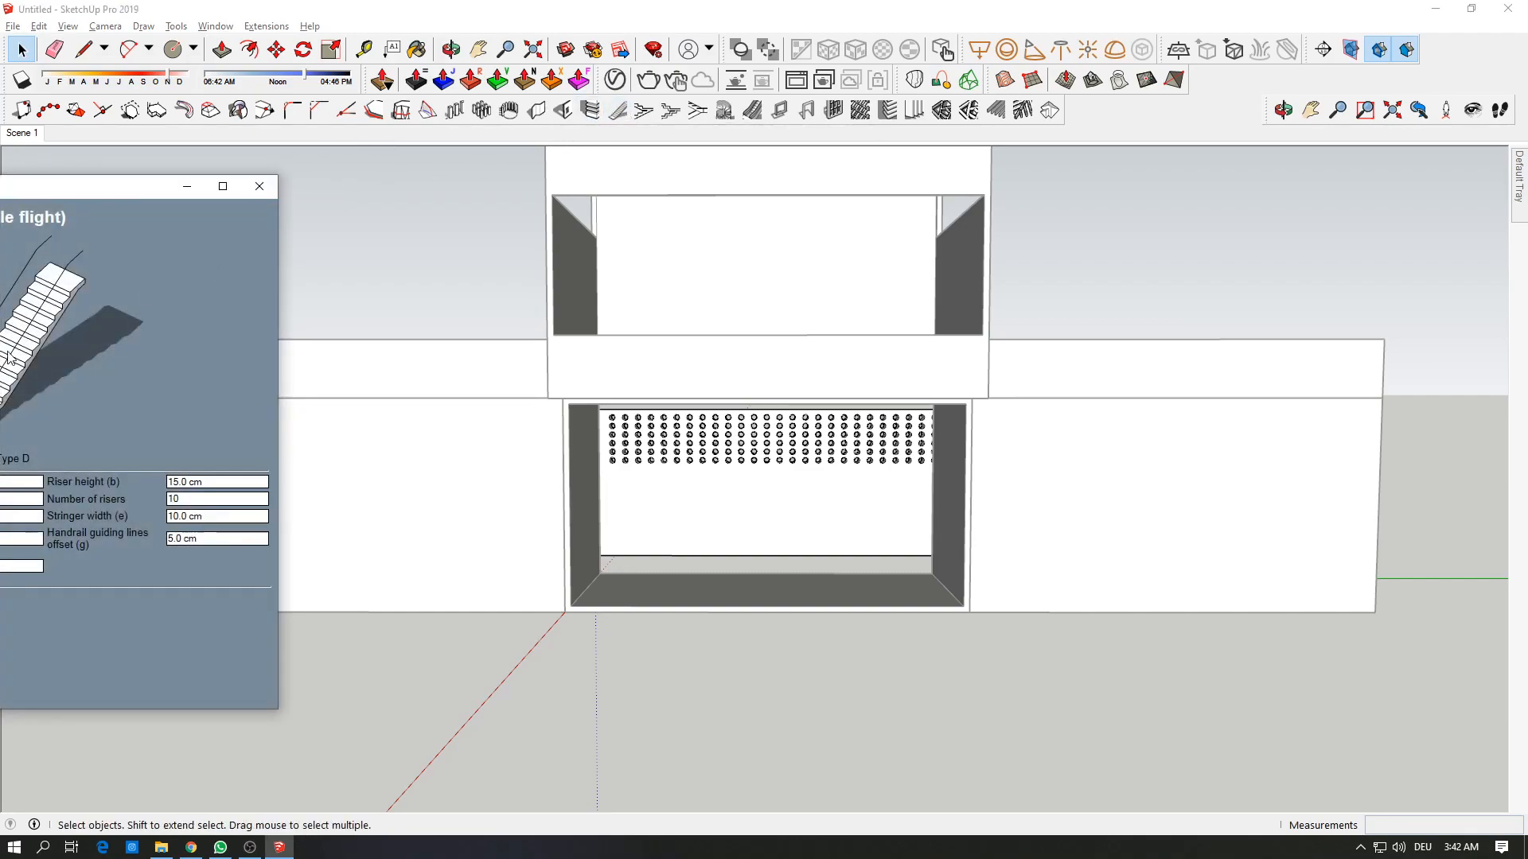
drag(109, 191, 461, 196)
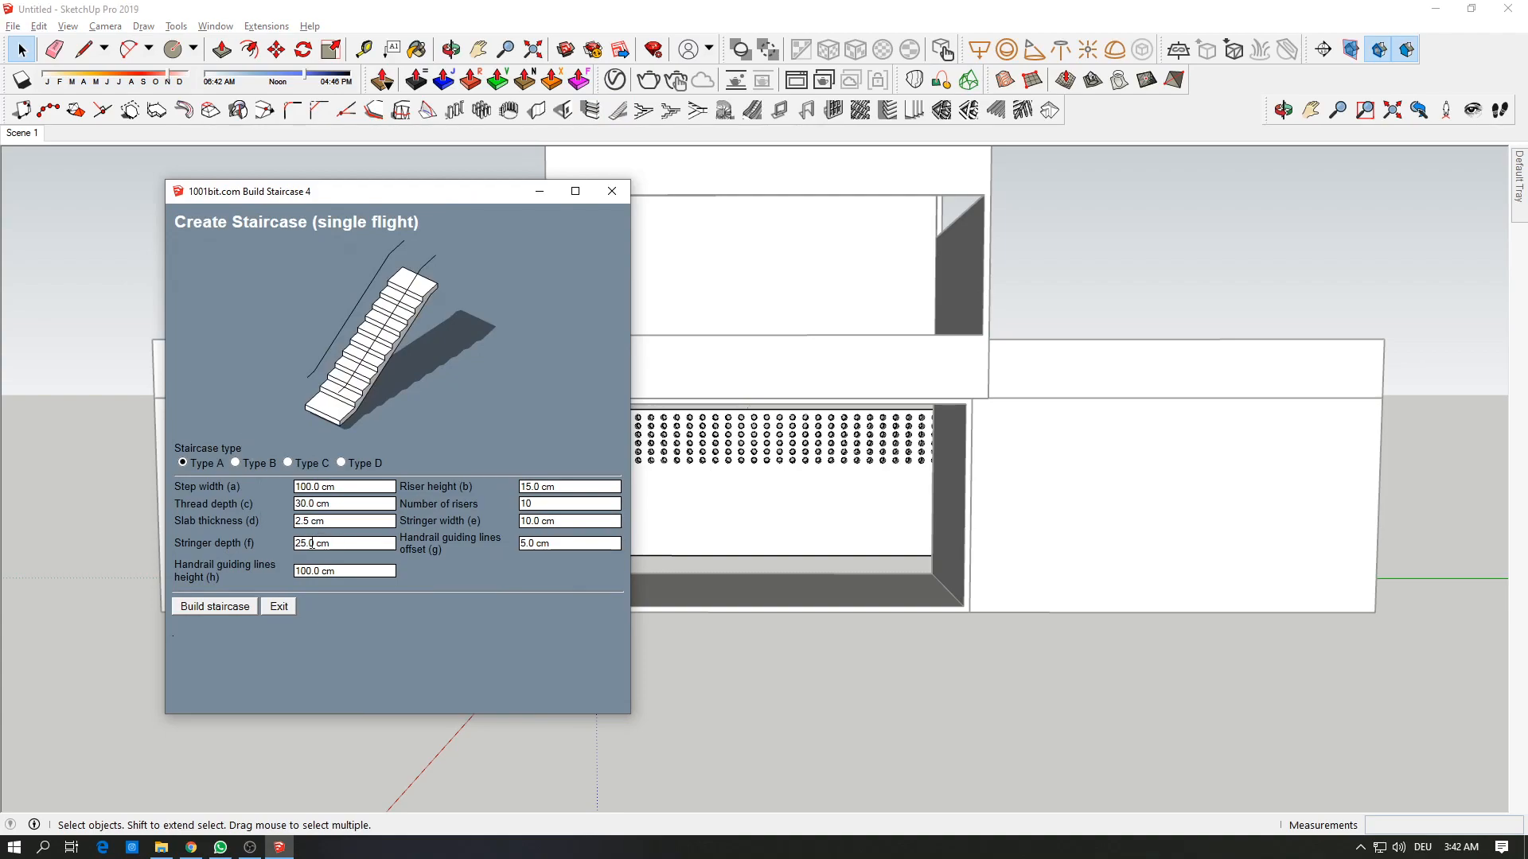
click(288, 463)
click(236, 463)
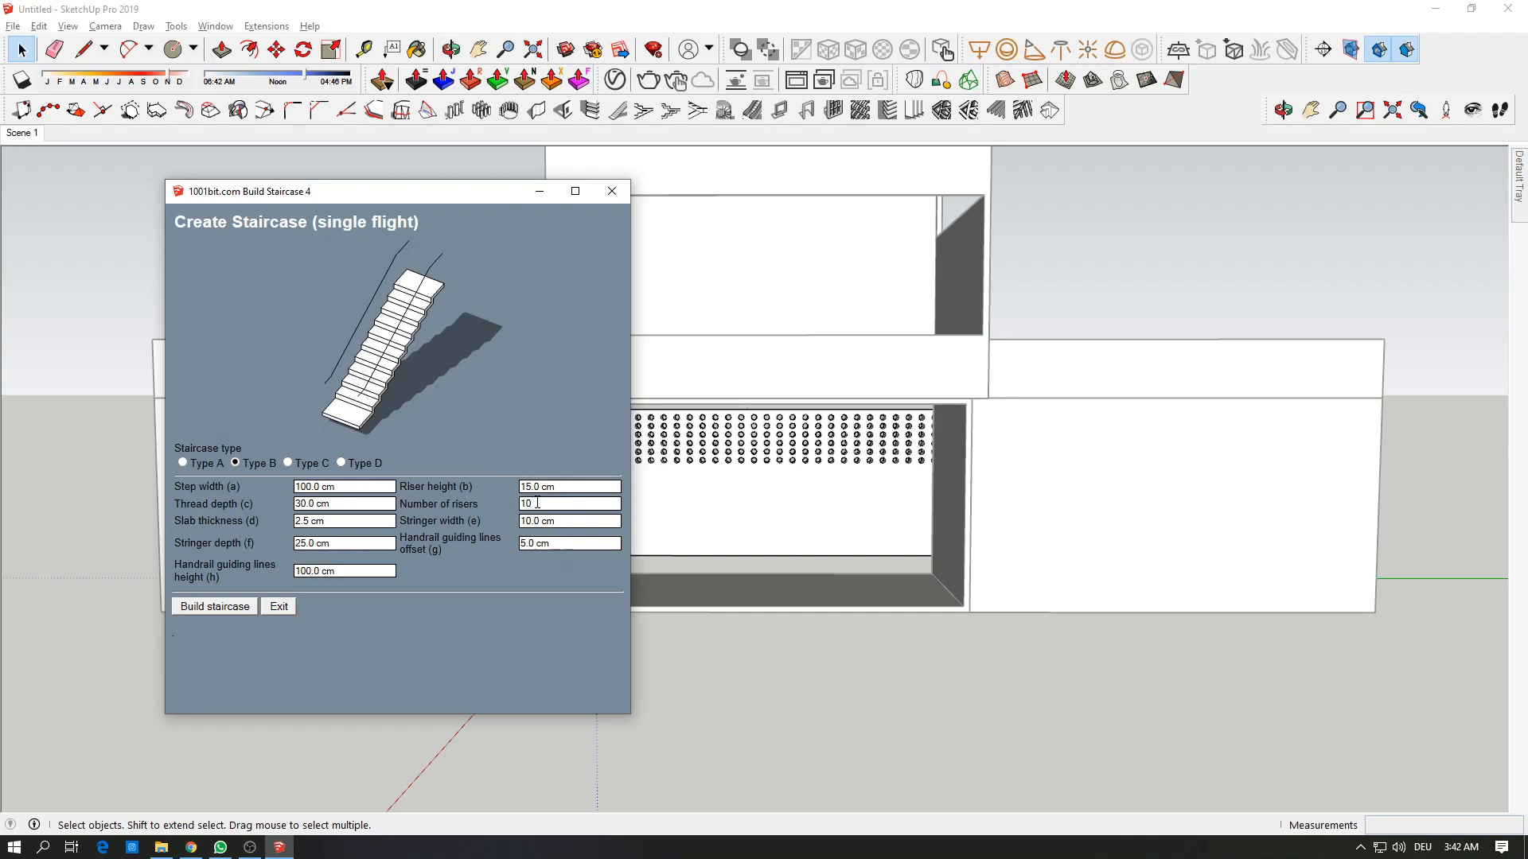
drag(350, 504, 216, 509)
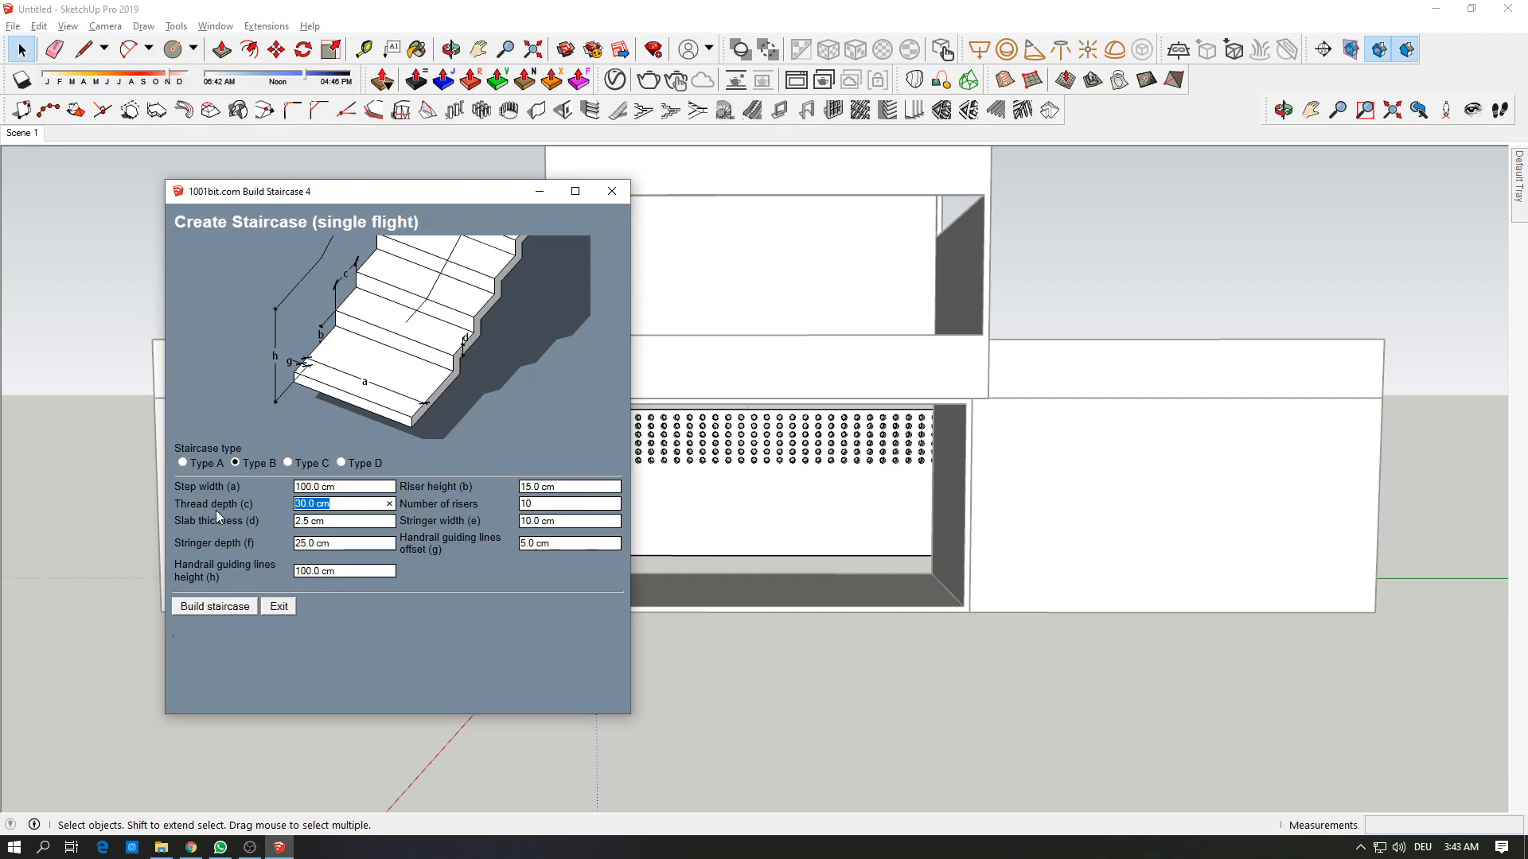
Step: Build the Type B staircase with 10 risers of 15 cm in front of the house and move it into the middle box
click(227, 608)
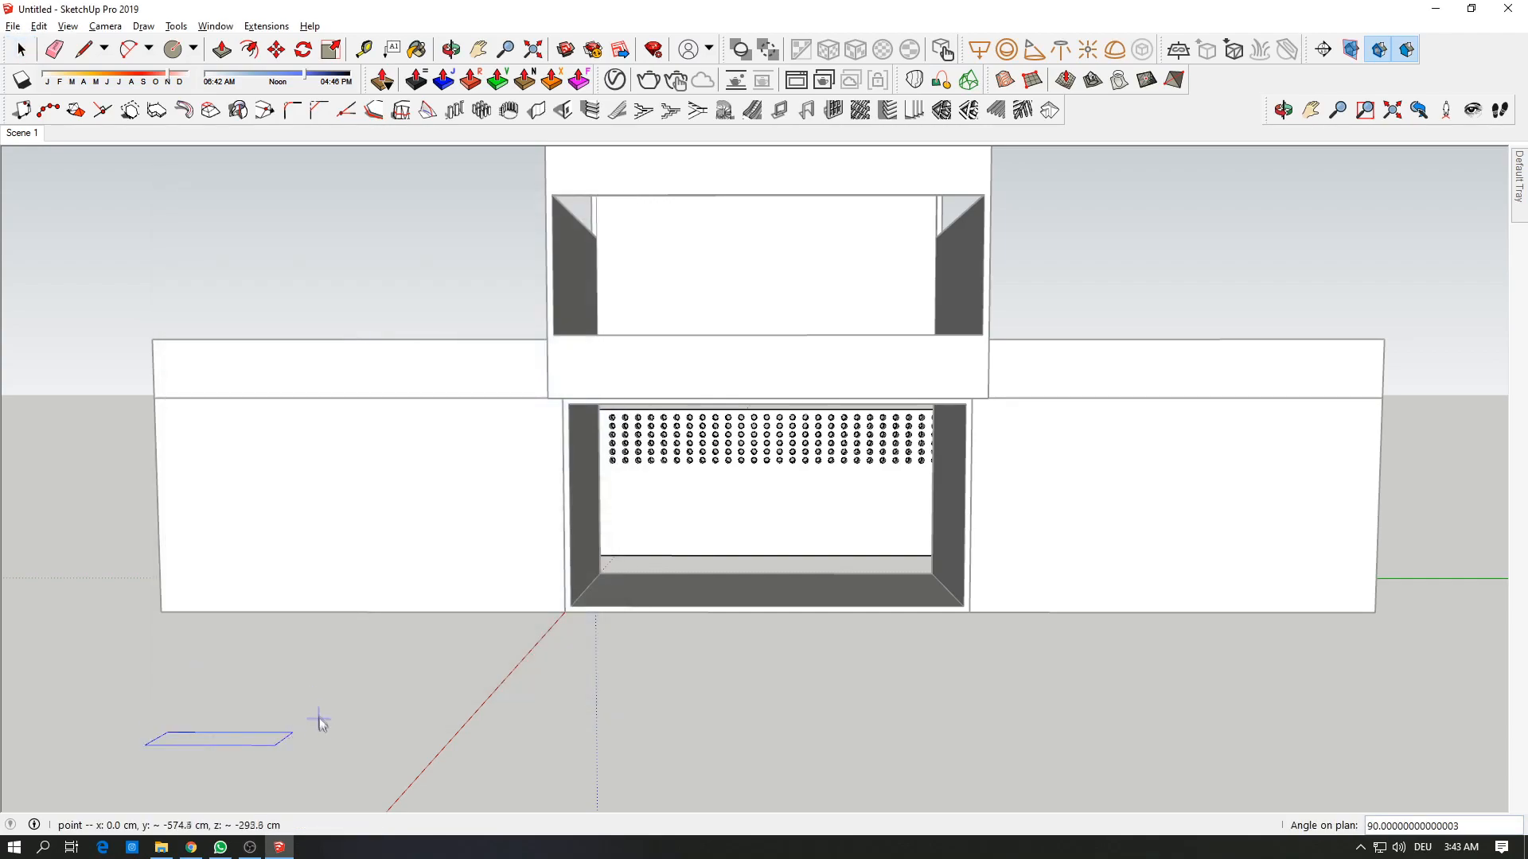
click(309, 762)
middle_drag(112, 752, 75, 645)
click(159, 753)
key(m)
click(133, 770)
middle_drag(736, 525, 744, 686)
scroll(691, 578, up, 5)
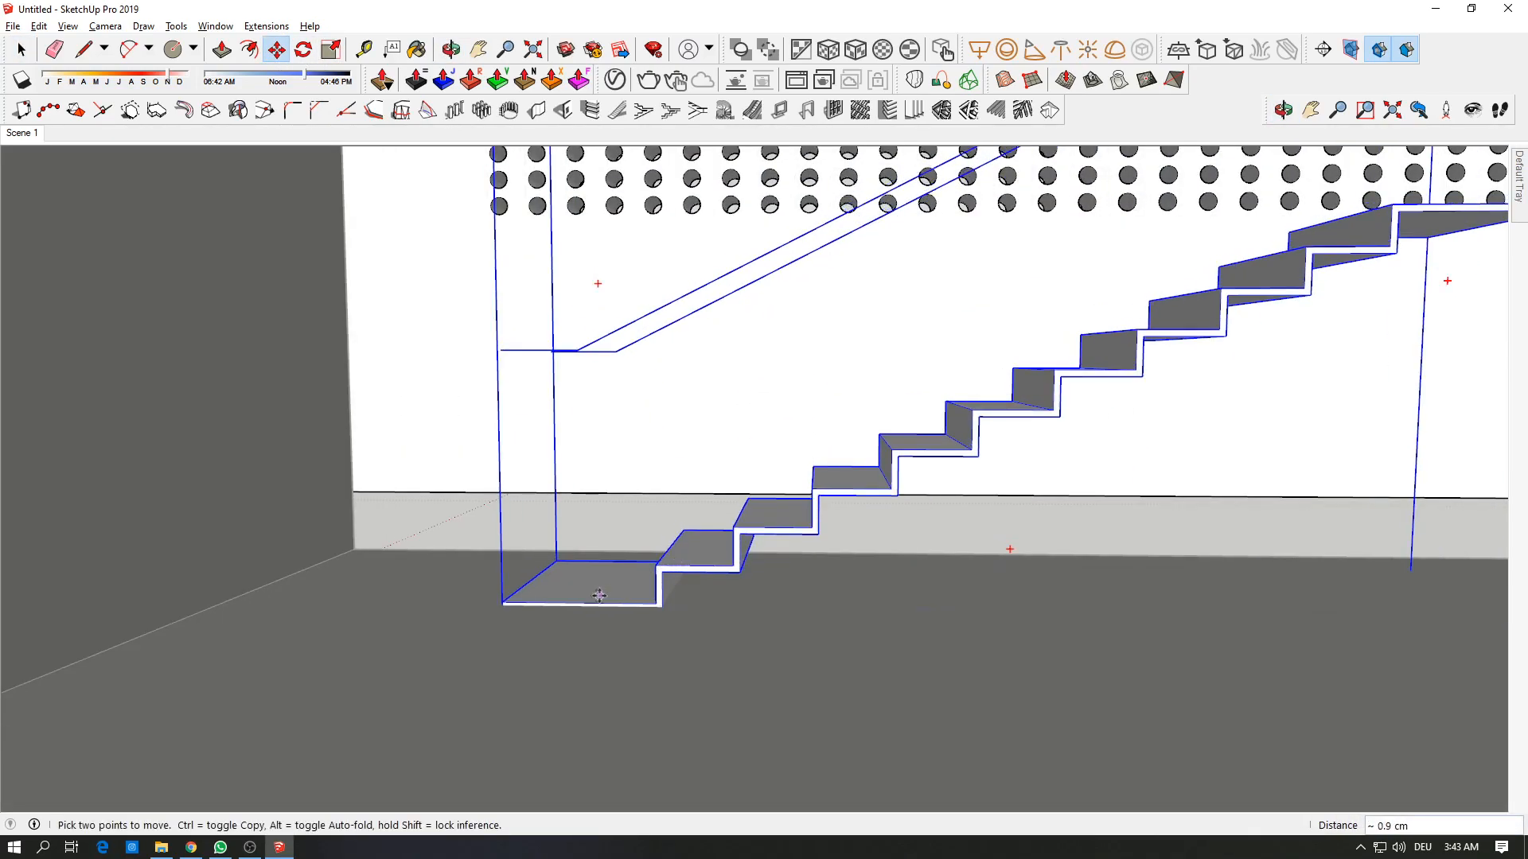
click(502, 605)
click(501, 601)
scroll(812, 463, down, 6)
middle_drag(819, 459, 916, 467)
scroll(509, 398, down, 6)
middle_drag(406, 361, 513, 447)
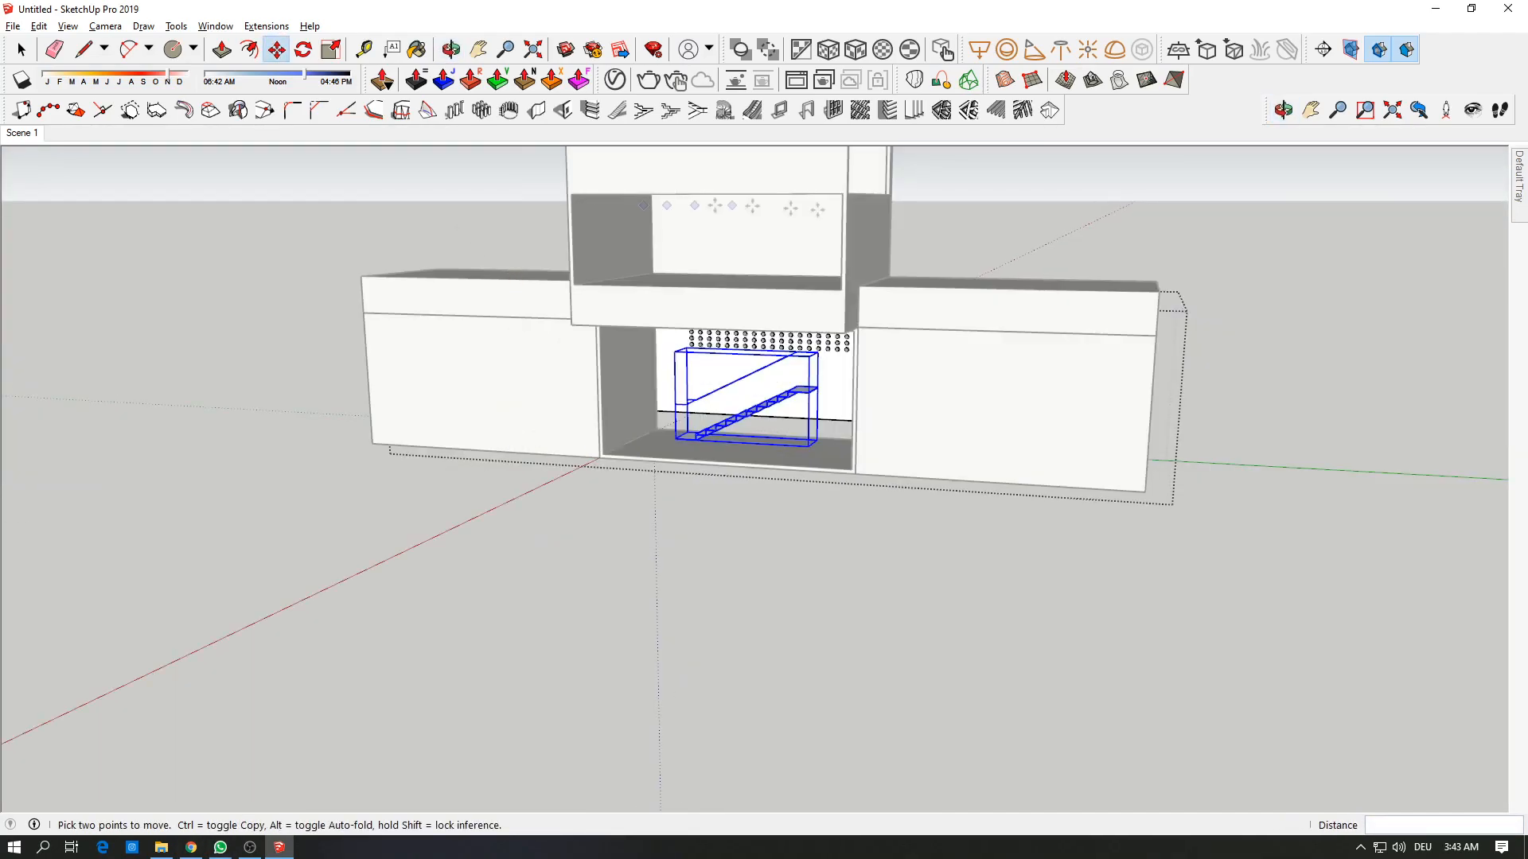
click(617, 111)
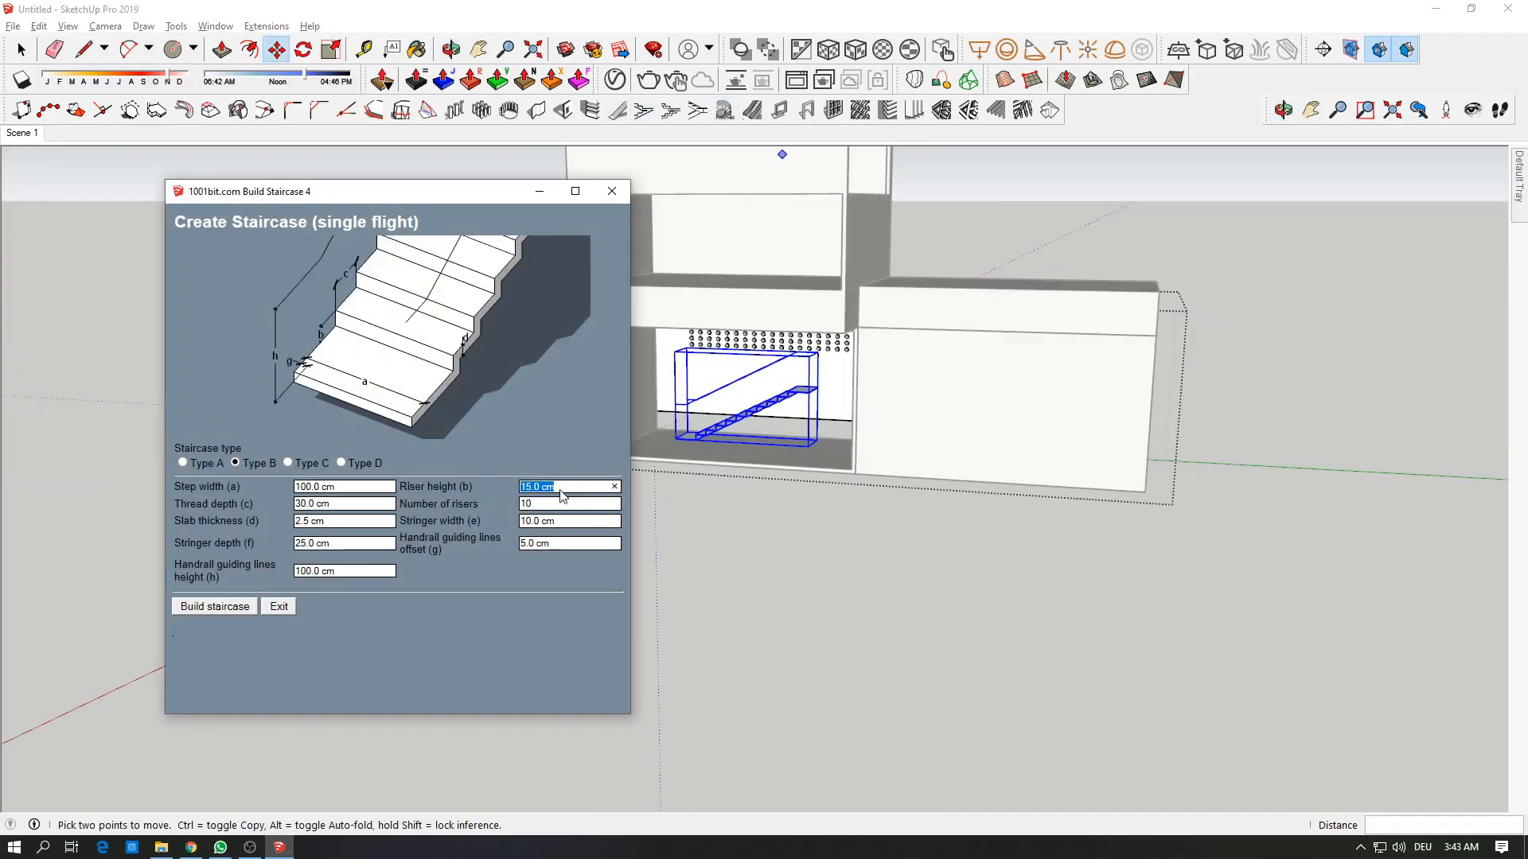
click(238, 610)
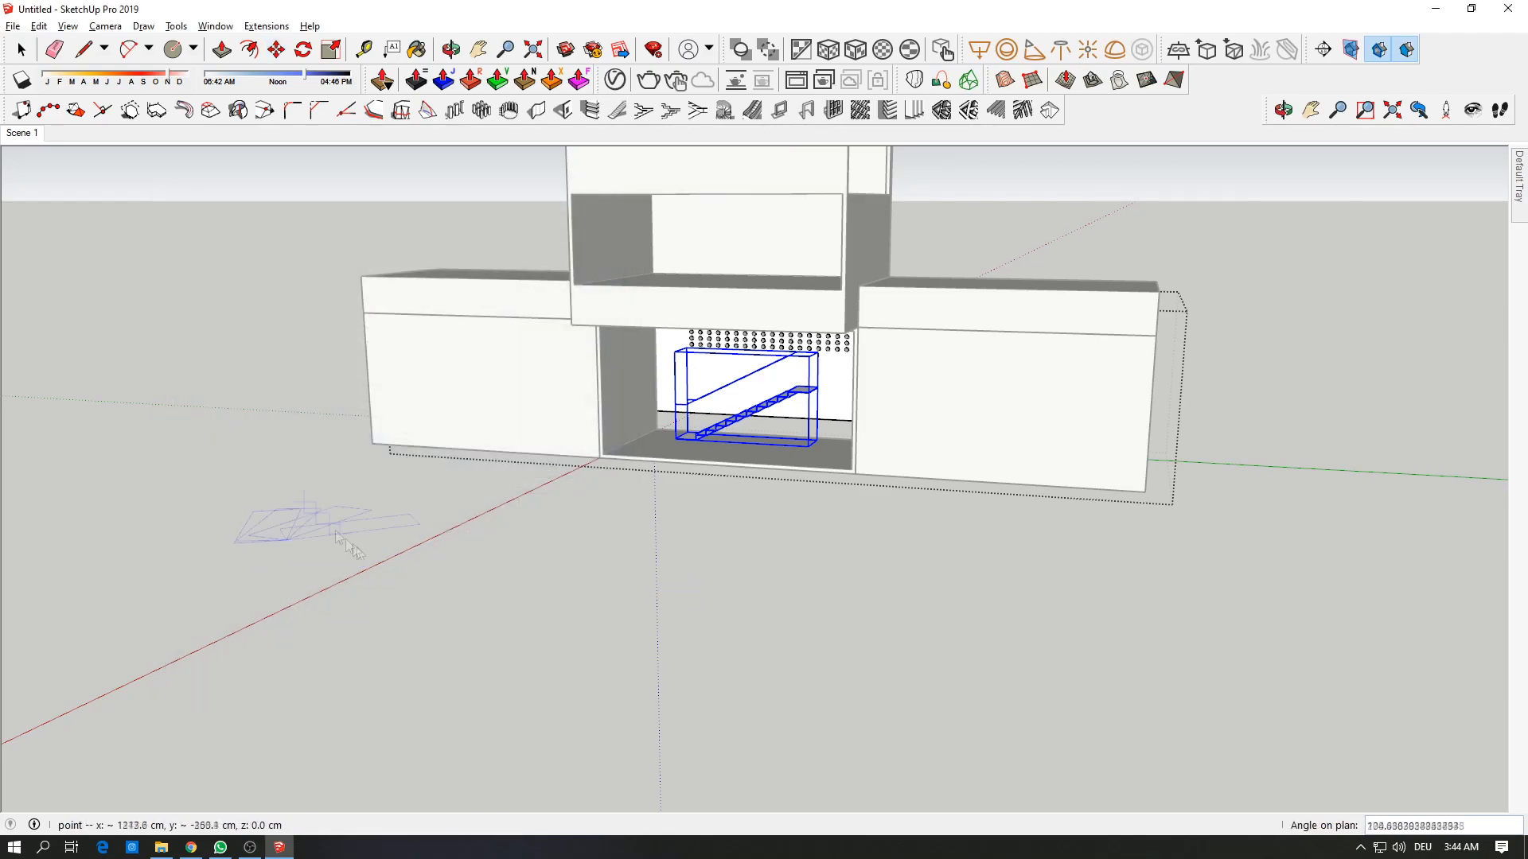
key(space)
click(323, 521)
Step: Build another Type B staircase on the ground in front of the house and move it into the middle box
click(617, 110)
click(231, 605)
click(342, 563)
click(477, 510)
middle_drag(477, 509, 470, 544)
scroll(732, 407, down, 1)
click(372, 570)
click(276, 49)
scroll(196, 643, up, 4)
click(207, 669)
click(886, 325)
Step: Change the number of risers and build a longer Type B staircase on the ground in front of the house
middle_drag(990, 348, 855, 413)
click(617, 111)
drag(543, 504, 417, 509)
click(199, 607)
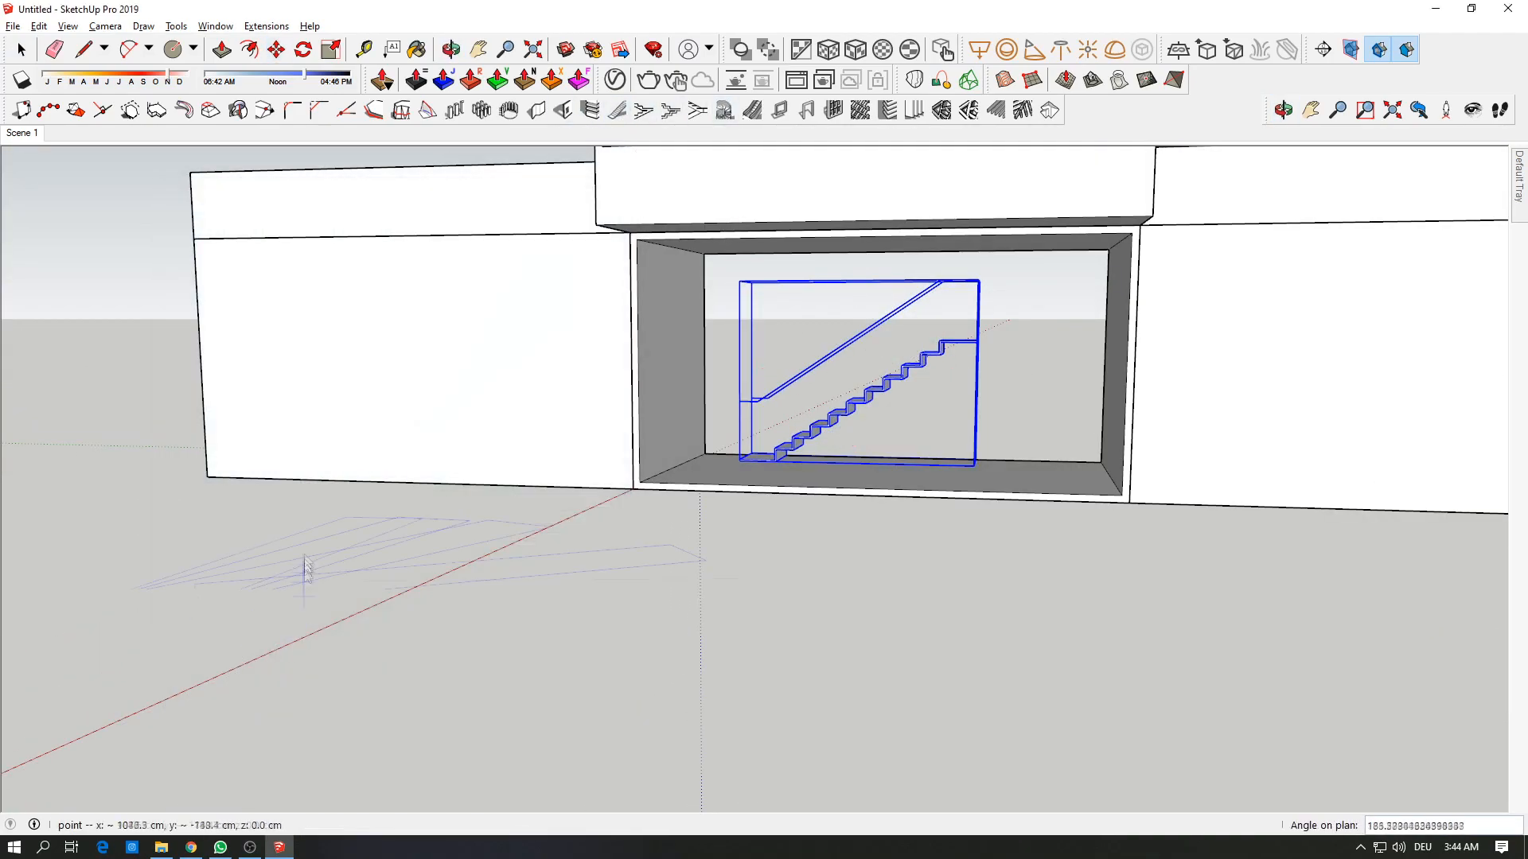
click(620, 110)
click(205, 610)
click(218, 621)
middle_drag(218, 621, 1062, 639)
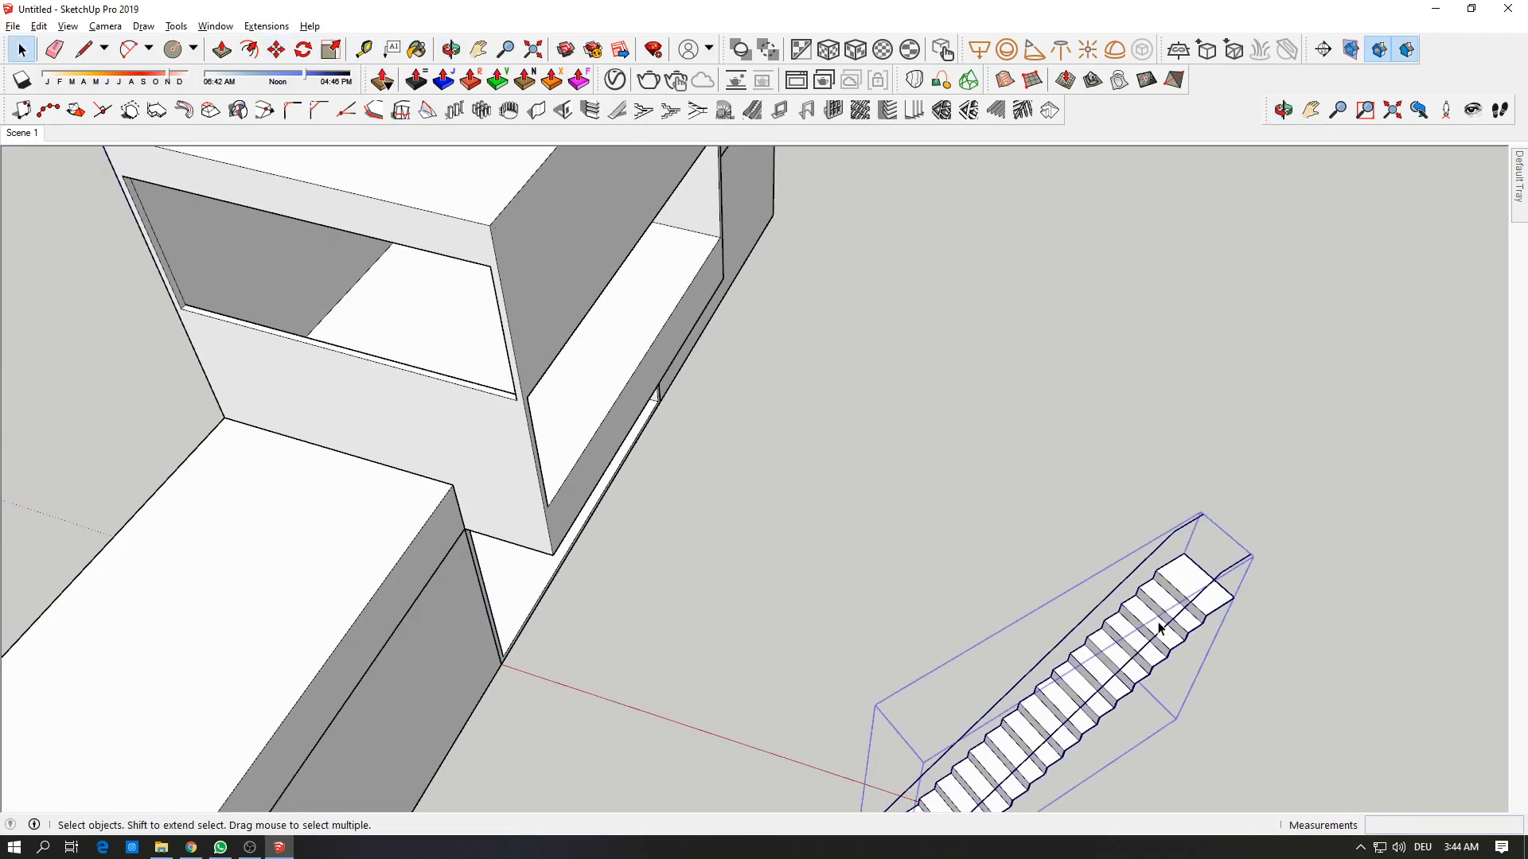
Step: Try to move the longer staircase towards the middle box and select the short staircase for removal
click(276, 50)
click(716, 412)
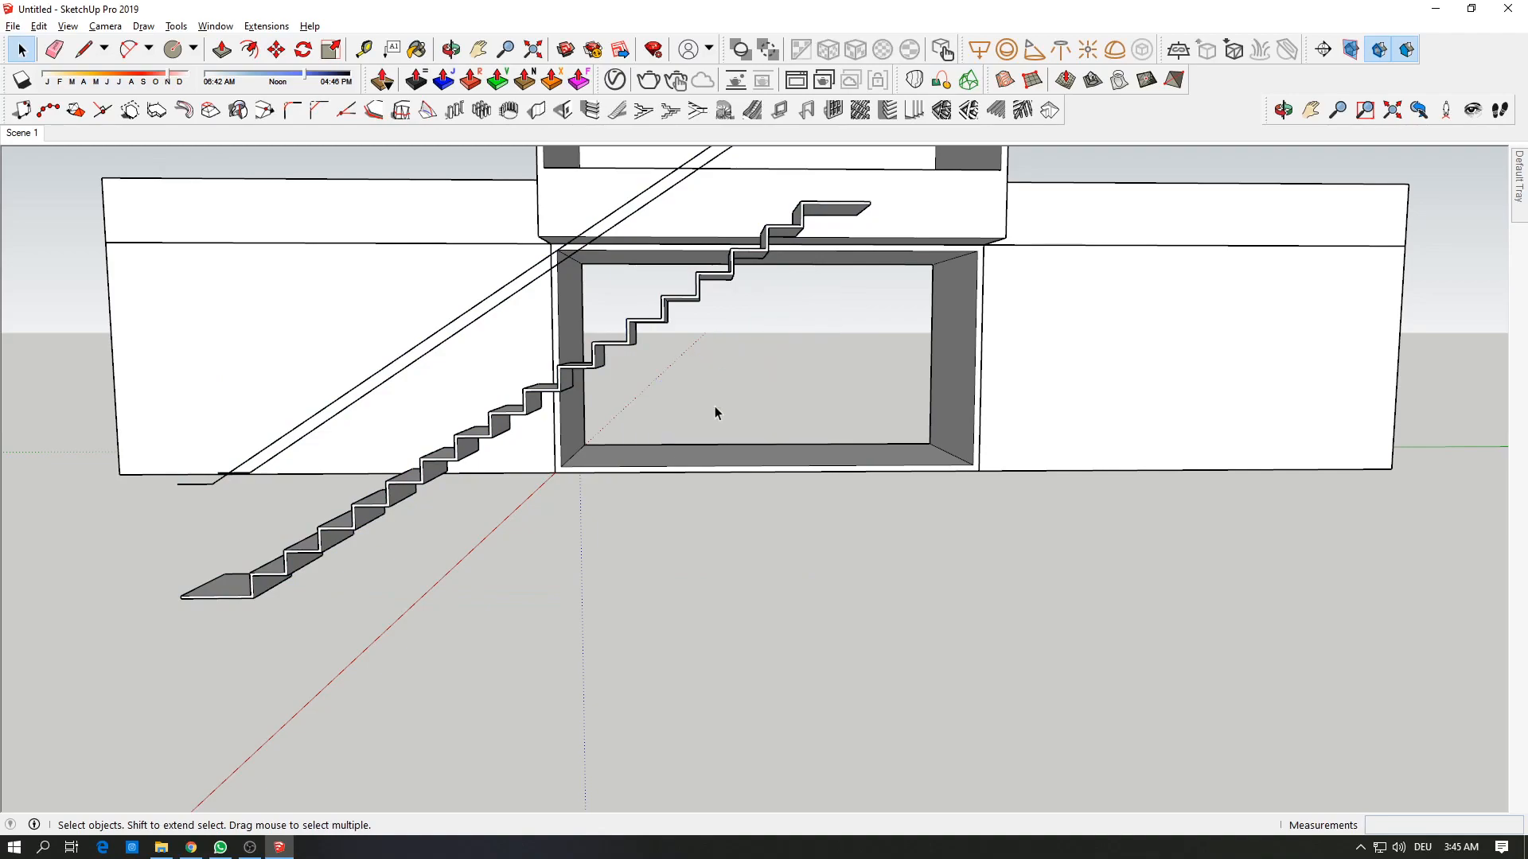
click(276, 50)
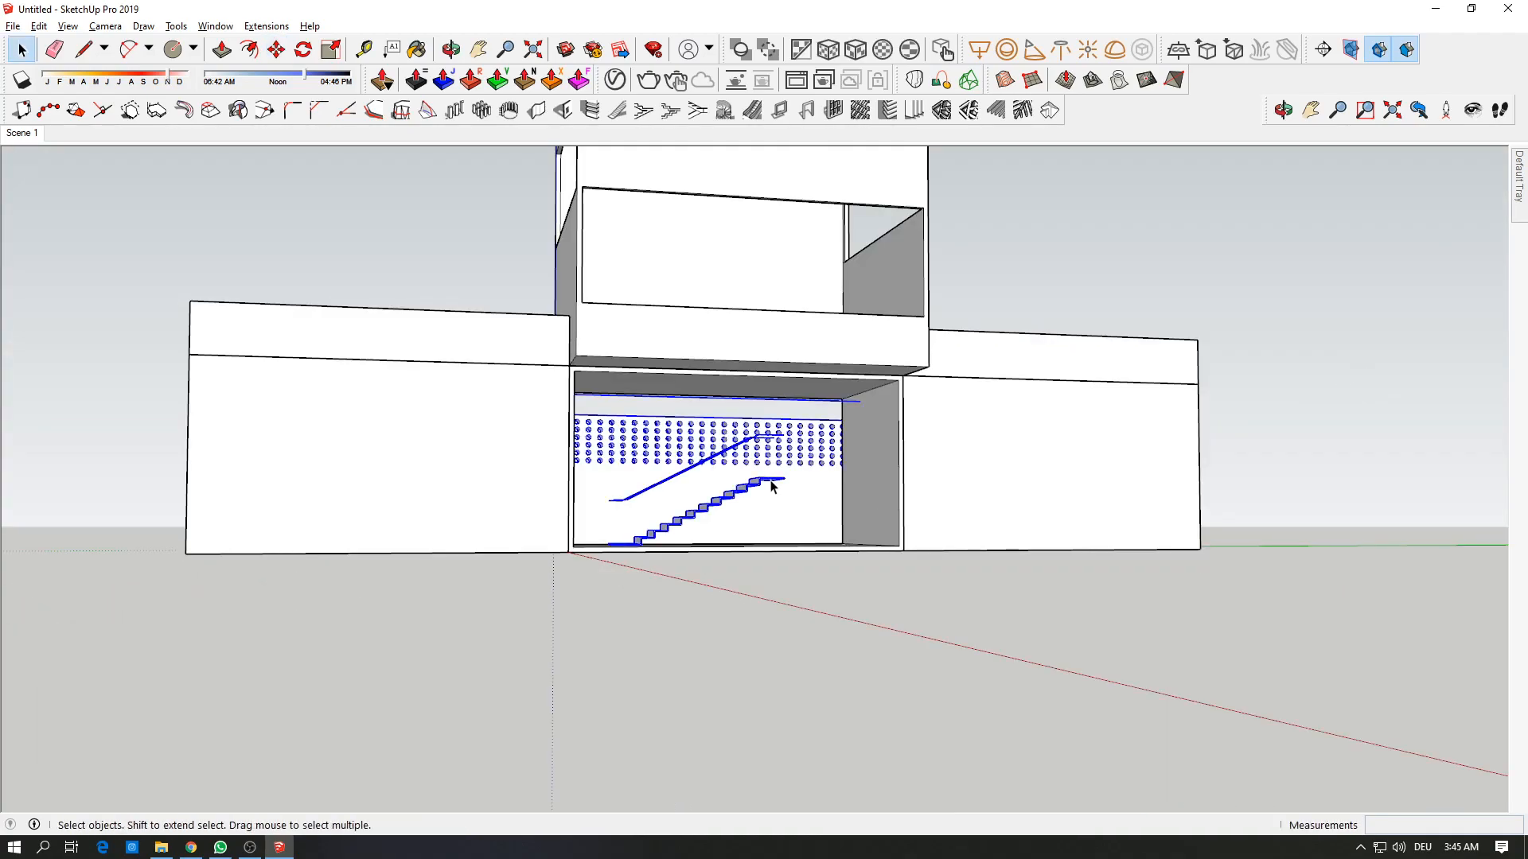
click(723, 506)
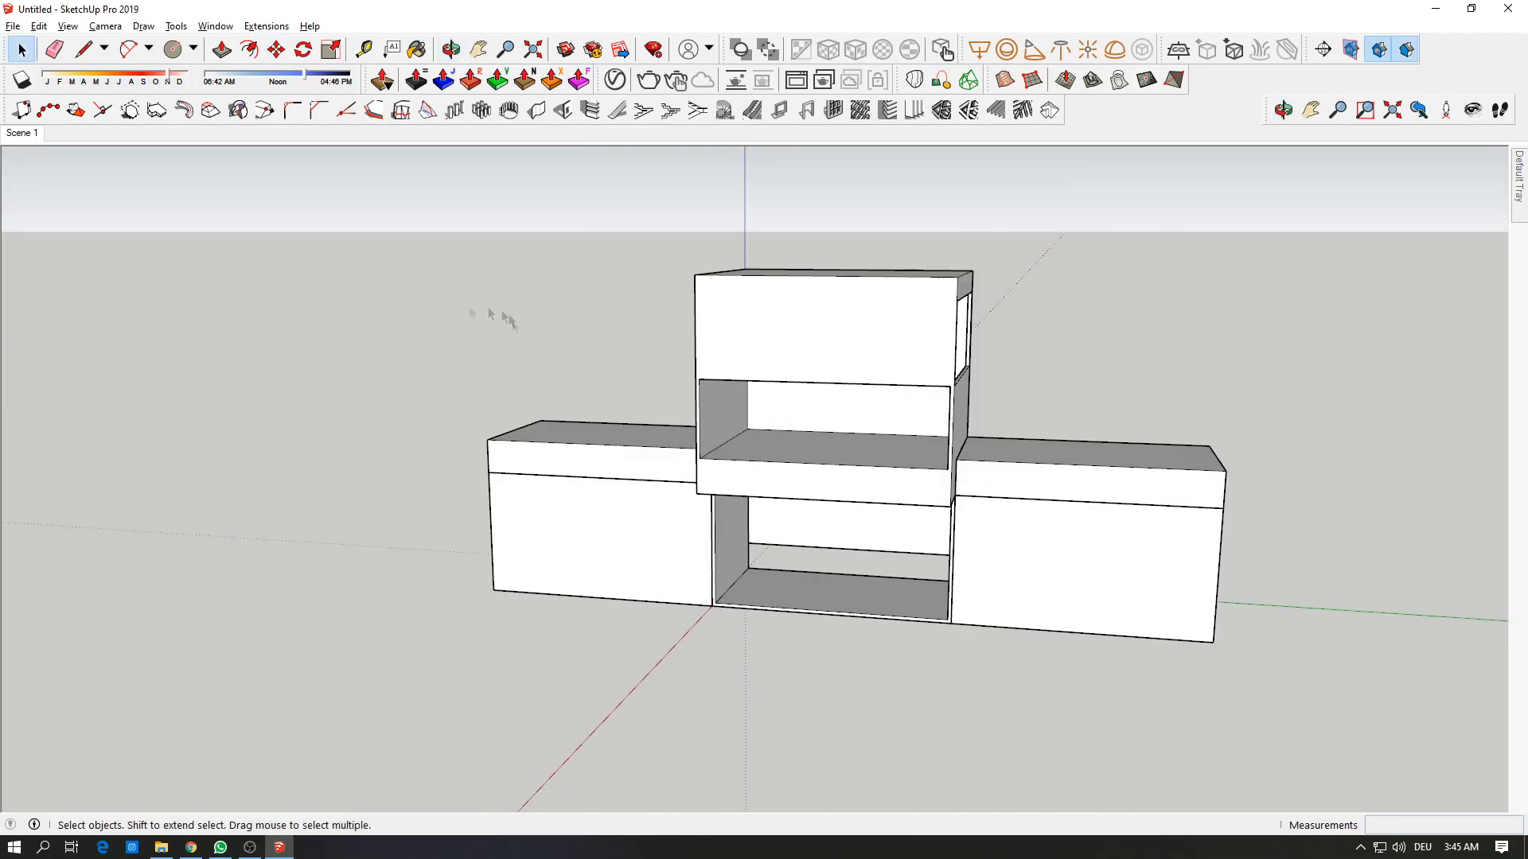
Step: Build the longer single-flight staircase in front of the house again and move it onto the middle box's floor near the rear wall
click(616, 110)
click(211, 607)
click(471, 686)
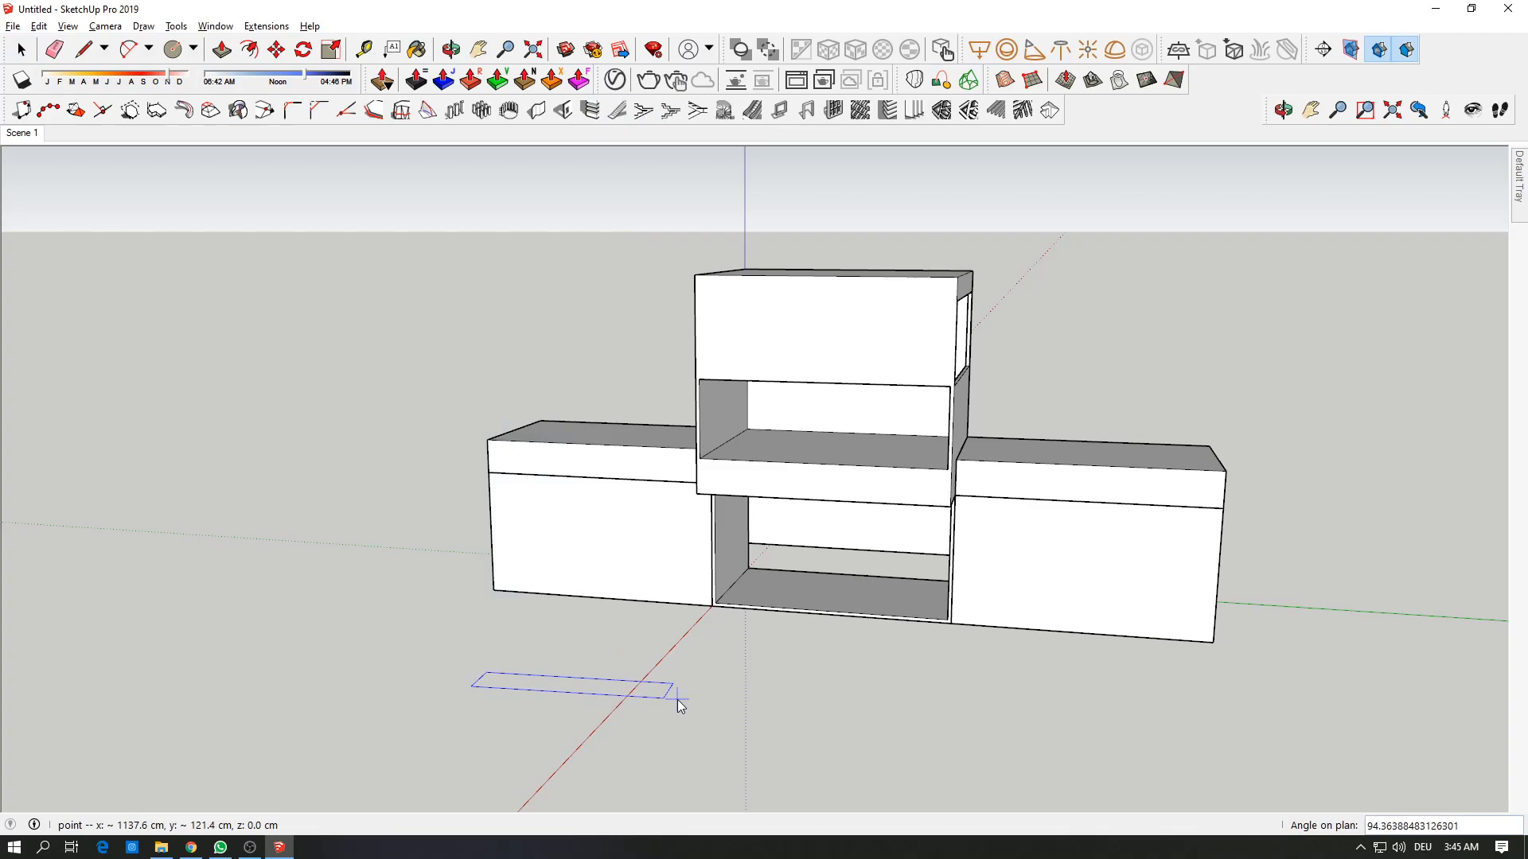
click(677, 699)
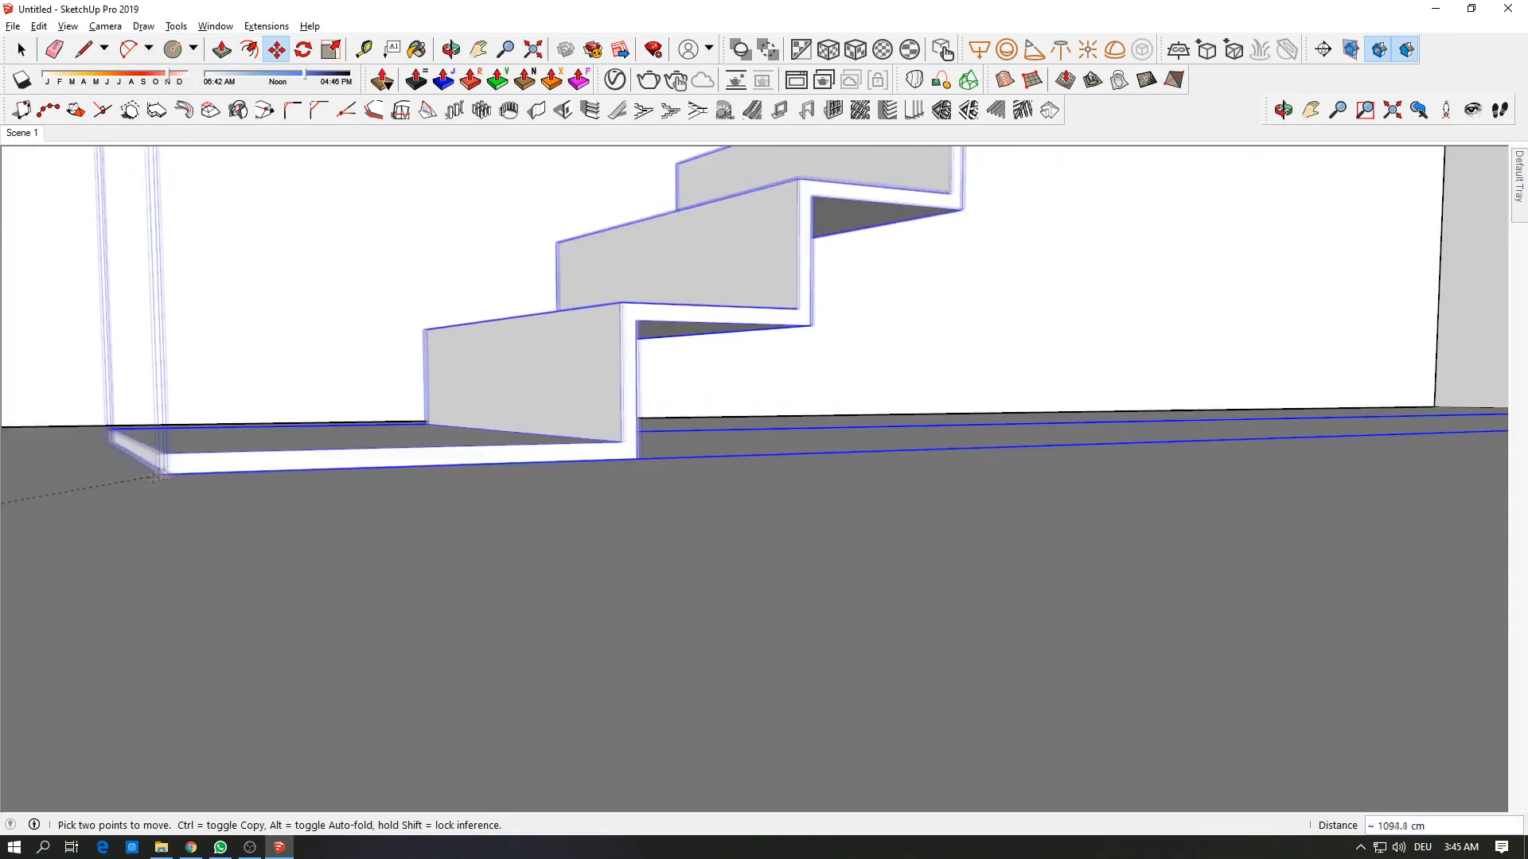
middle_drag(589, 477, 576, 390)
scroll(576, 389, down, 2)
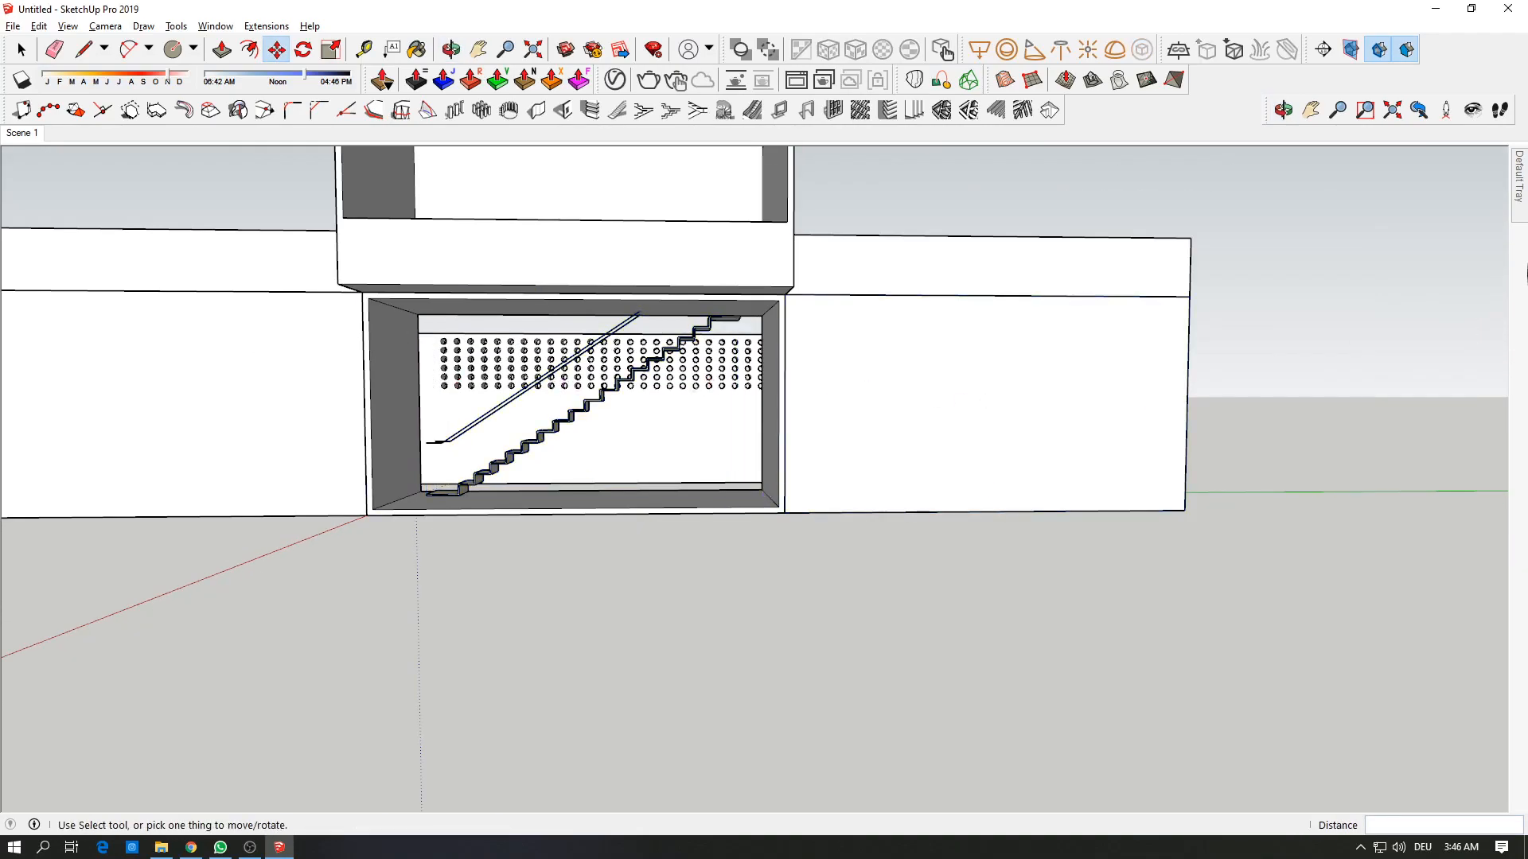
Step: Return to the Scene 1 view and move the perforated rear wall by 68.7 cm
mouse_move(1517, 179)
double_click(1382, 439)
key(space)
click(869, 517)
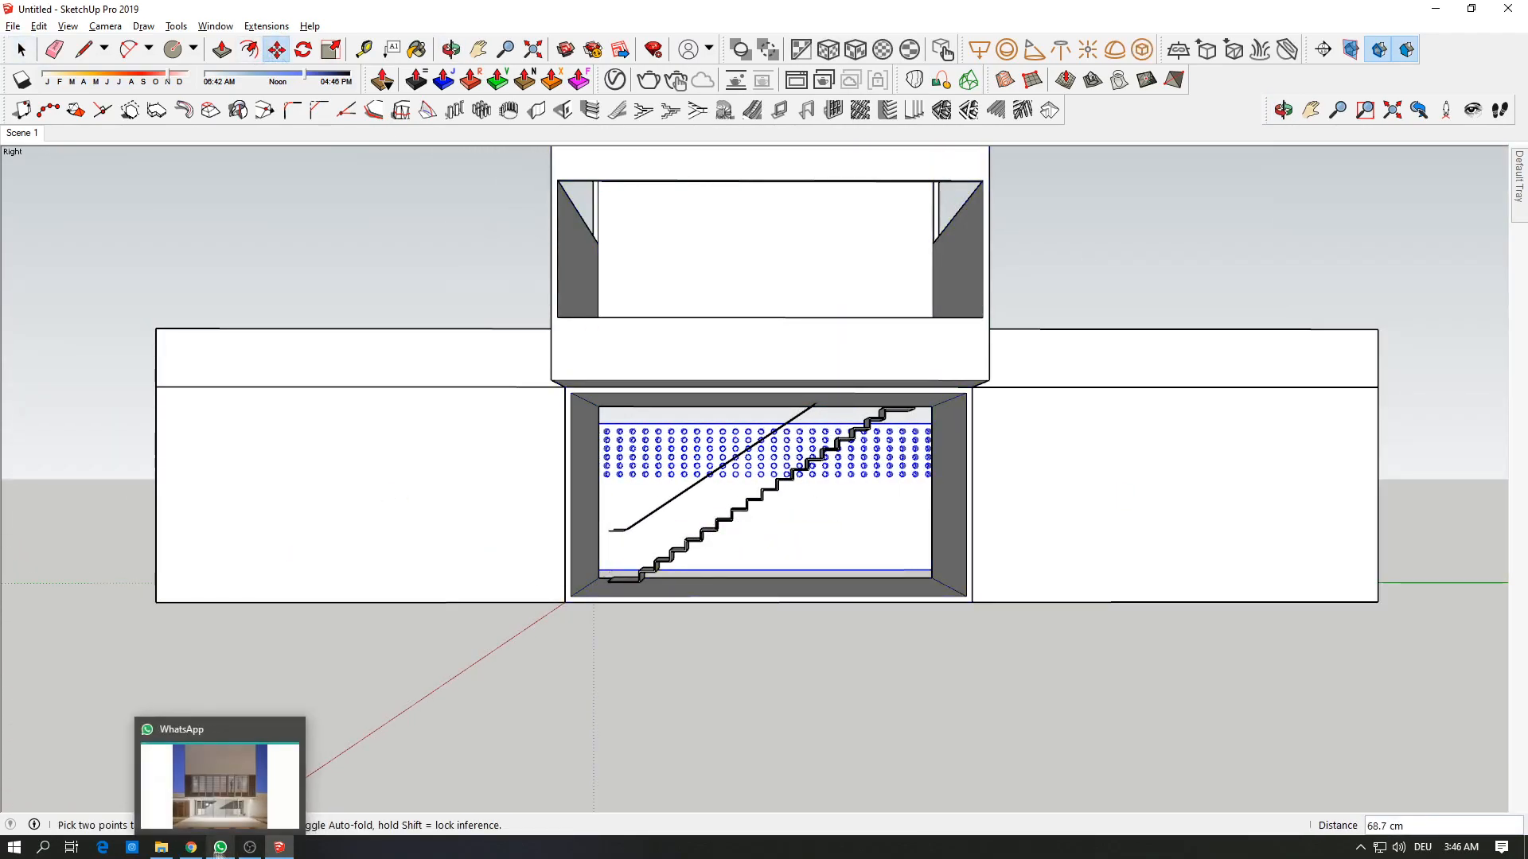
Step: Build a new Type B staircase outside the house and select it
click(617, 109)
click(279, 606)
middle_drag(306, 703, 1035, 661)
click(835, 736)
middle_drag(795, 522, 605, 573)
click(652, 373)
Step: Move the staircase by the corner of its lowest step onto the rear edge of the middle box's floor
key(m)
click(668, 452)
middle_drag(669, 452, 604, 262)
scroll(606, 549, up, 7)
scroll(627, 558, up, 4)
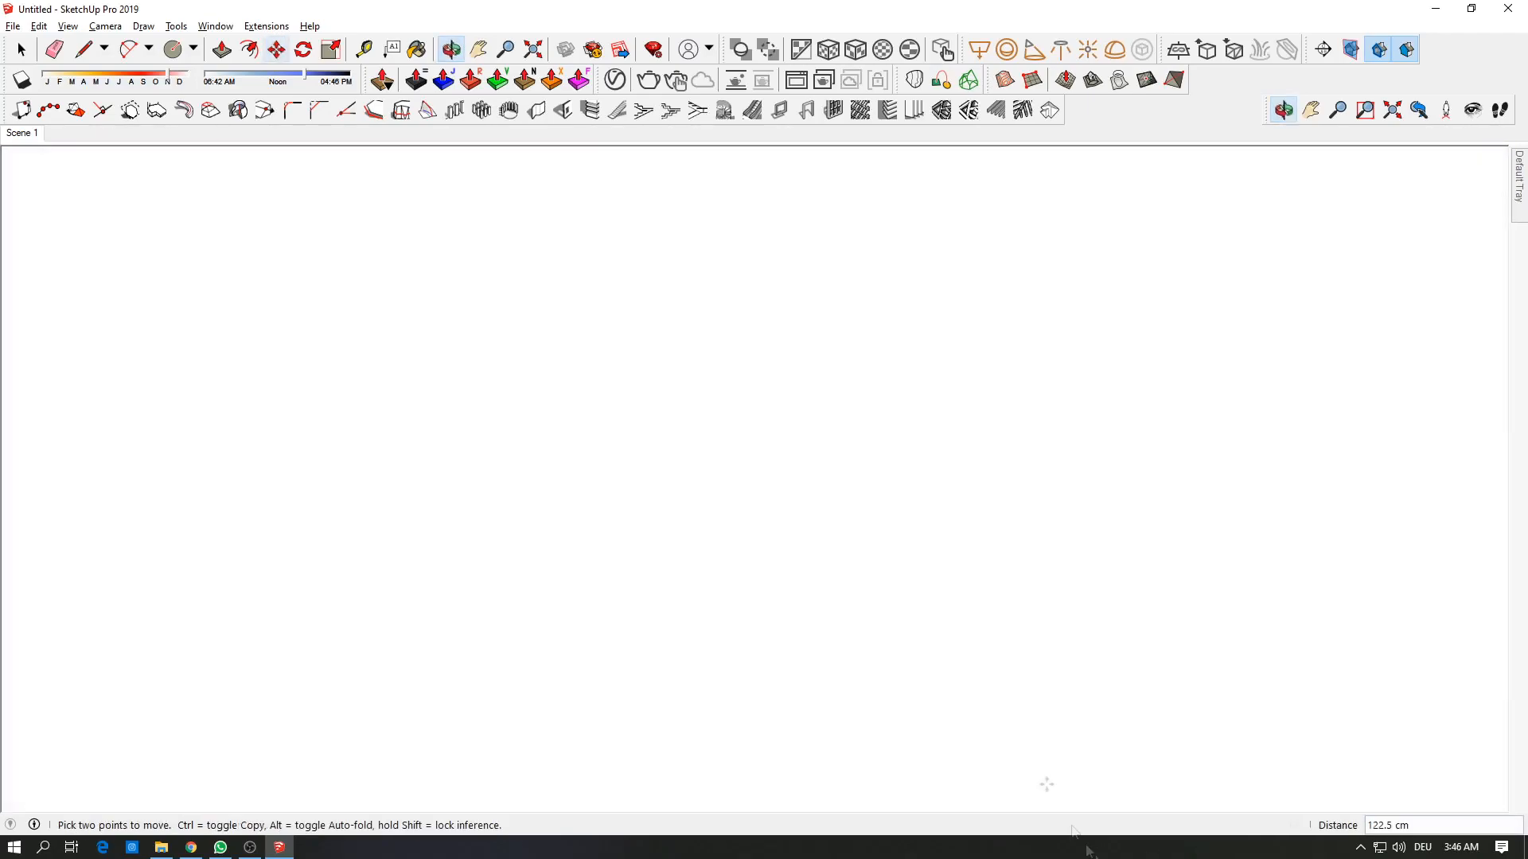
scroll(1047, 785, down, 10)
middle_drag(1047, 785, 998, 768)
scroll(891, 653, up, 6)
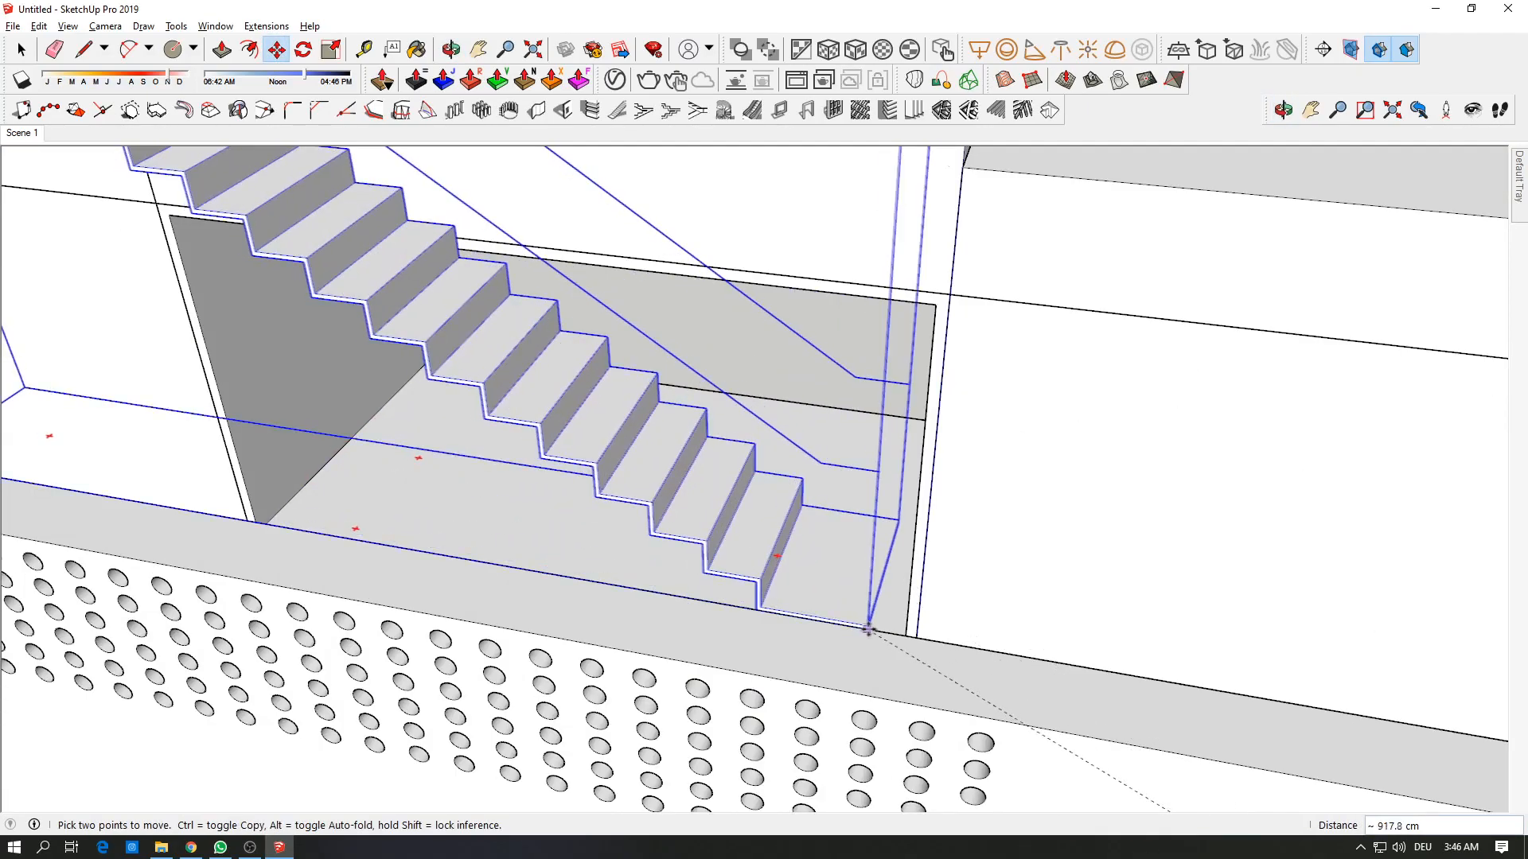
click(869, 631)
Step: Draw a narrow rectangle along the rear of the upper volume's floor above the staircase and select its face
middle_drag(870, 631, 875, 311)
scroll(740, 522, down, 7)
scroll(876, 310, up, 6)
scroll(942, 335, down, 4)
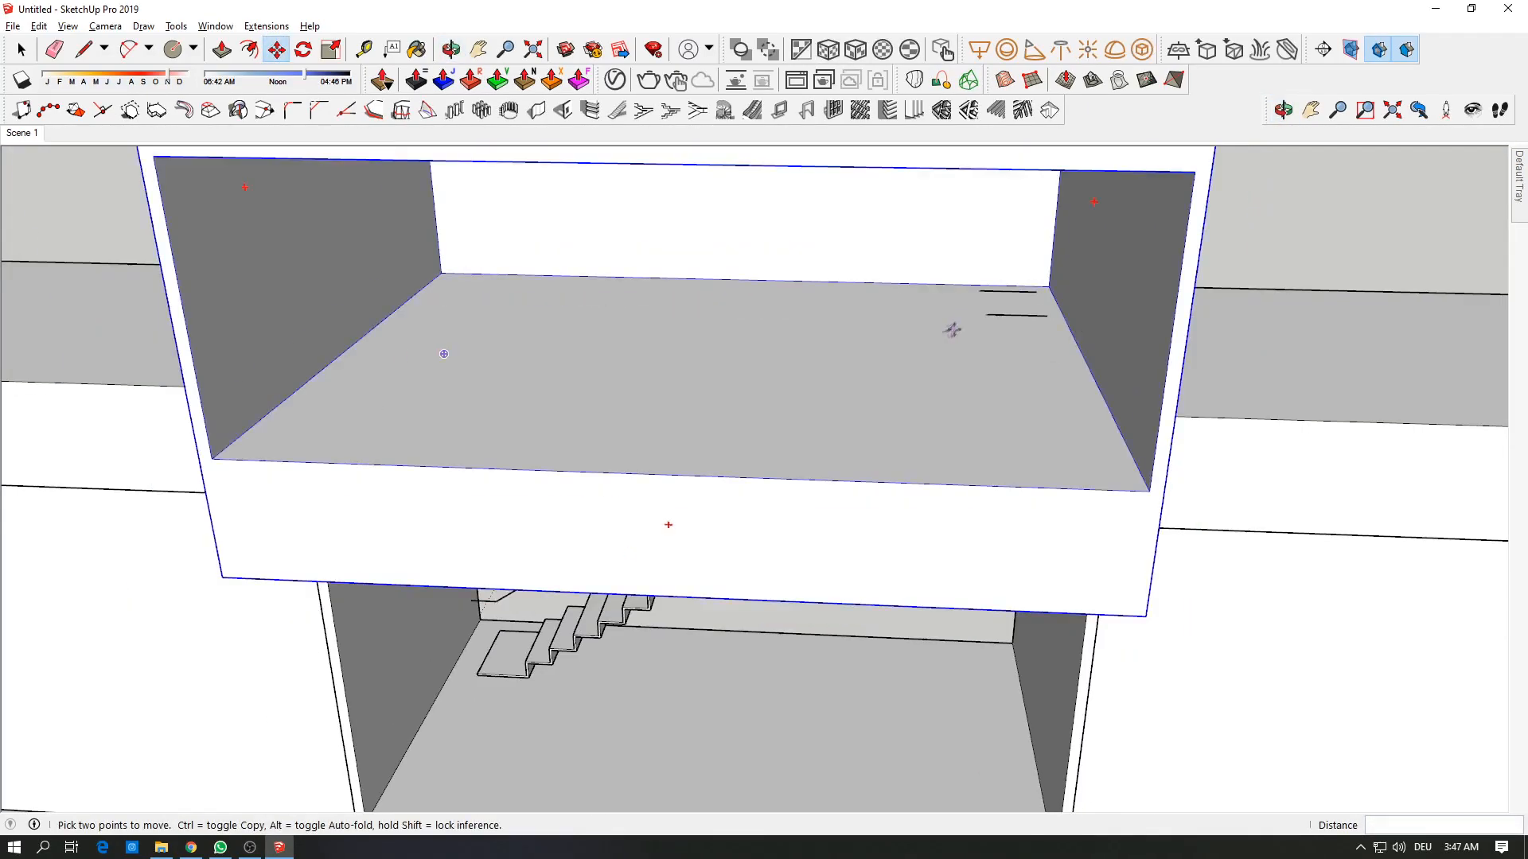
key(r)
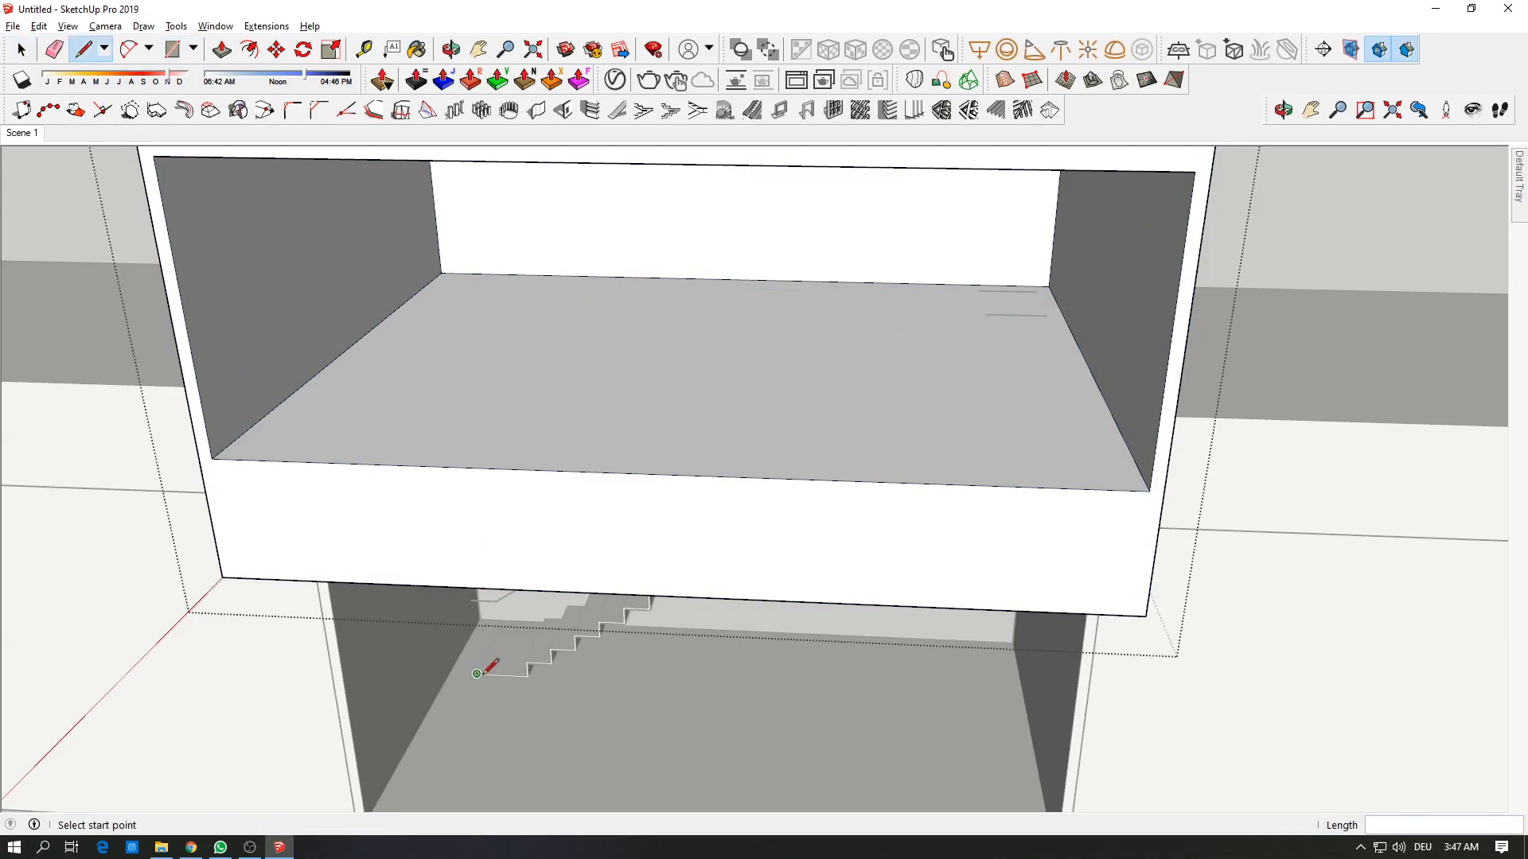
click(437, 302)
key(space)
click(450, 298)
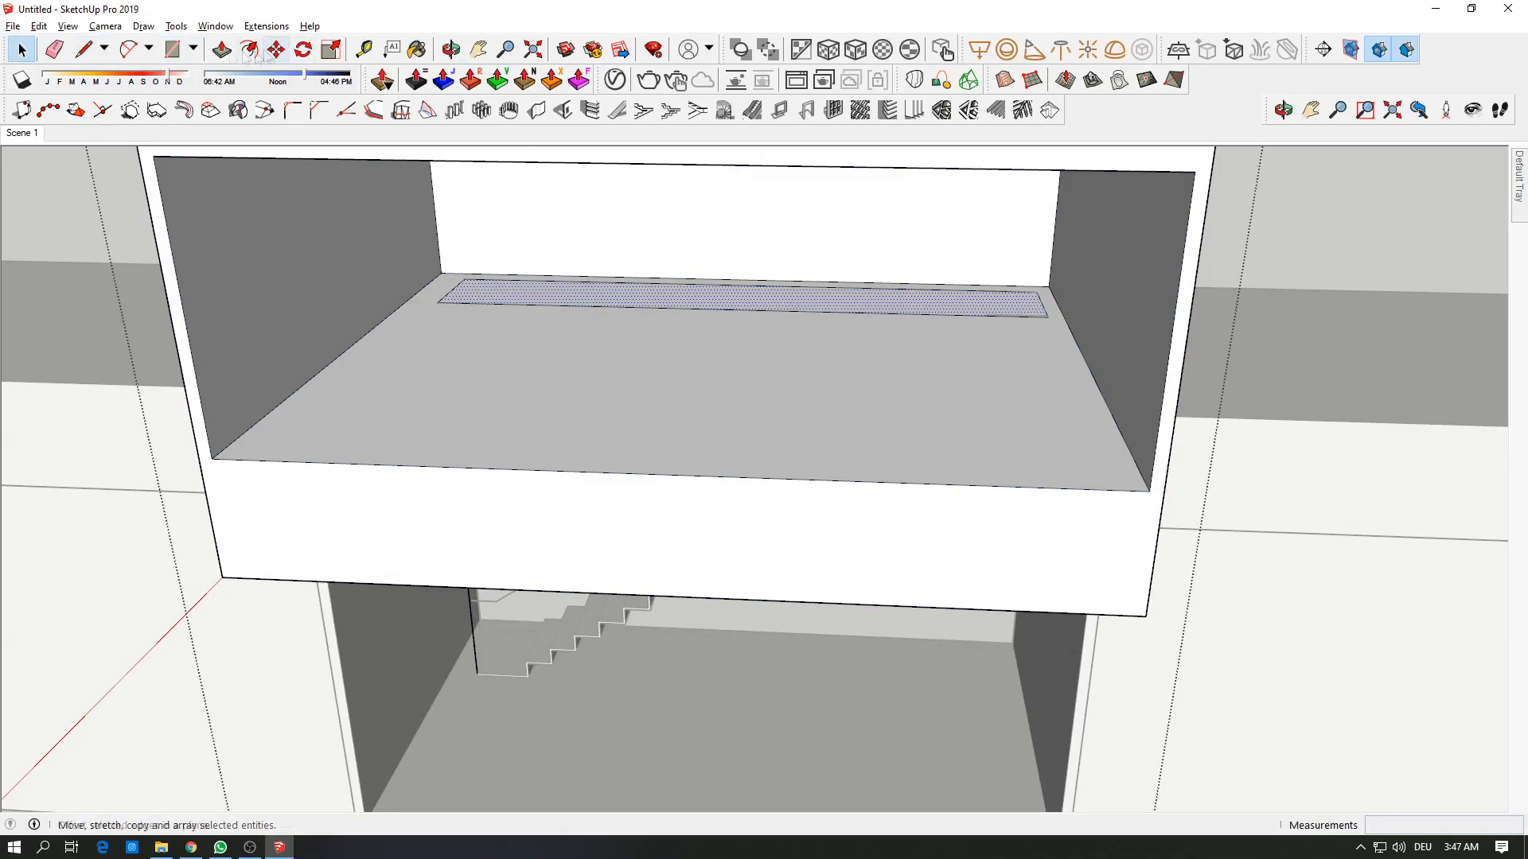
Step: Delete the face above the staircase to open up the stairwell
key(space)
middle_drag(598, 595, 1000, 567)
double_click(1016, 650)
middle_drag(748, 700, 1088, 263)
scroll(637, 663, down, 5)
click(654, 568)
key(Delete)
click(1011, 595)
middle_drag(1084, 503, 958, 392)
scroll(771, 608, up, 3)
middle_drag(770, 607, 767, 558)
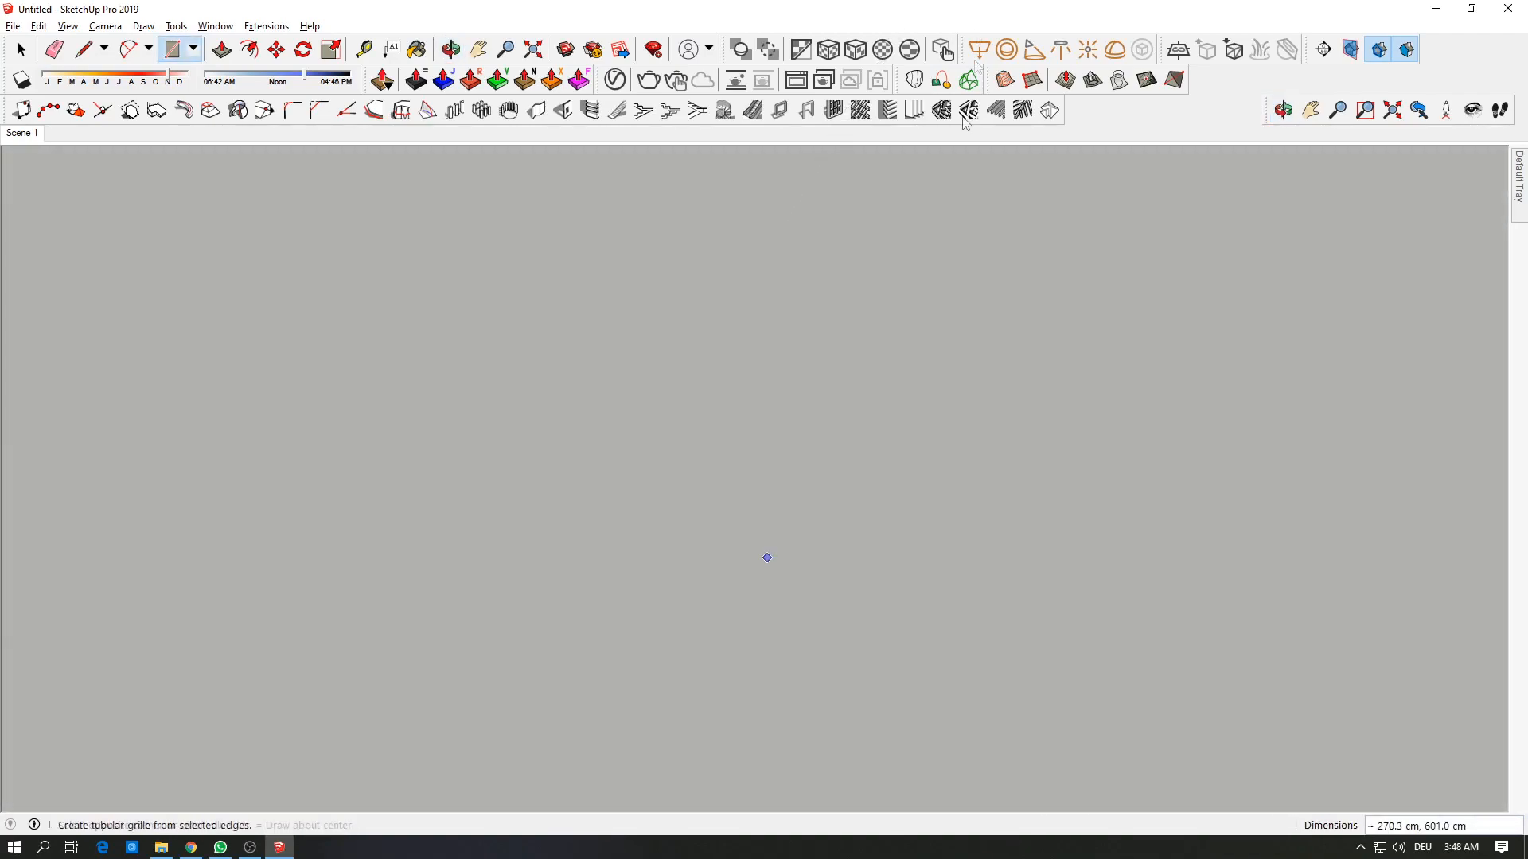
key(space)
Step: Enter the group below the stairwell opening in the upper volume's floor and delete the face still closing it
scroll(725, 591, down, 6)
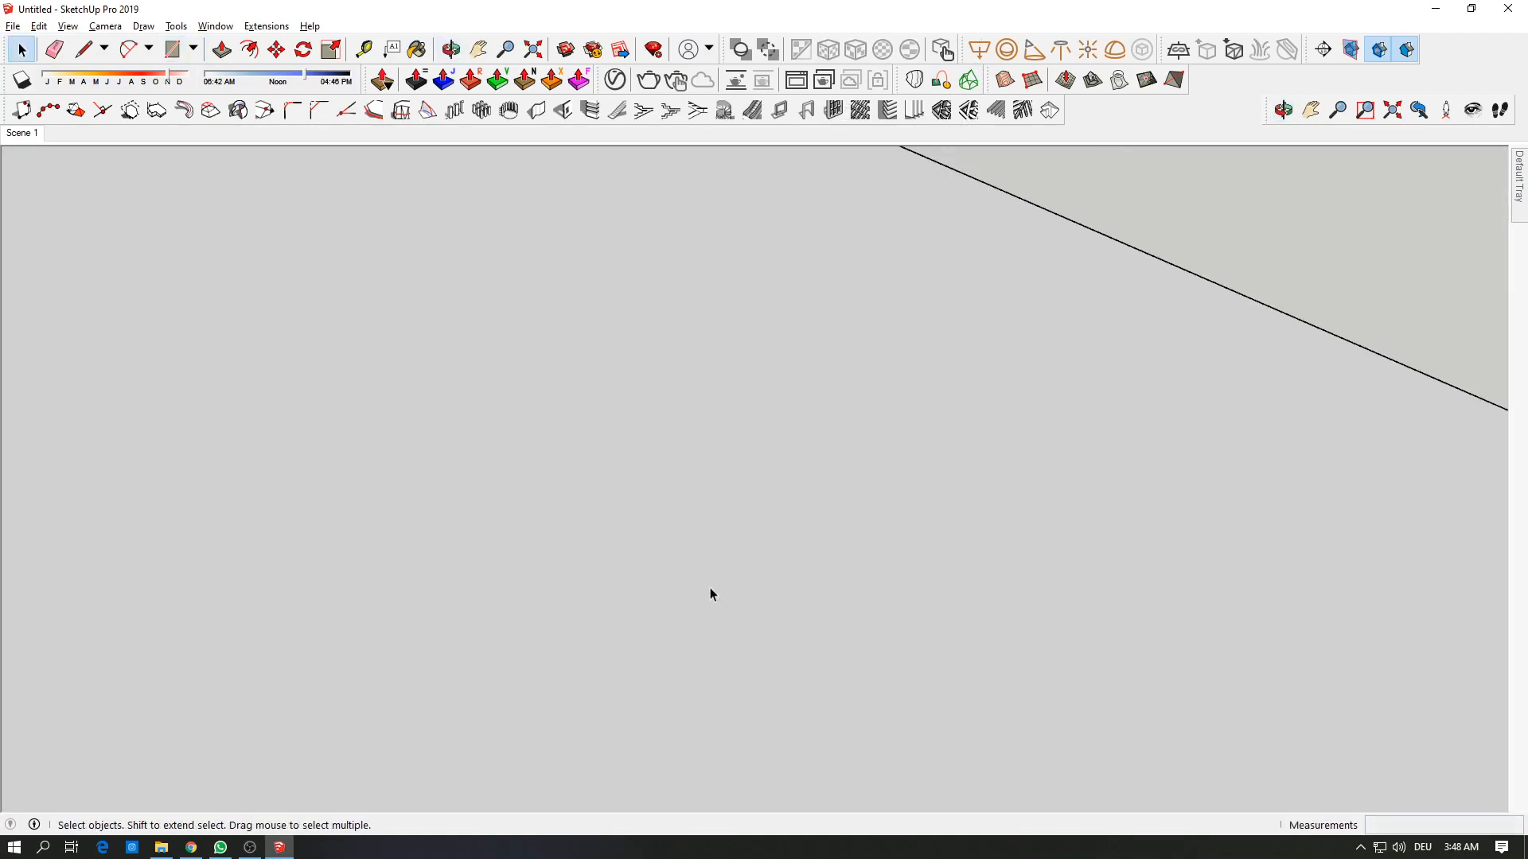
middle_drag(685, 613, 973, 529)
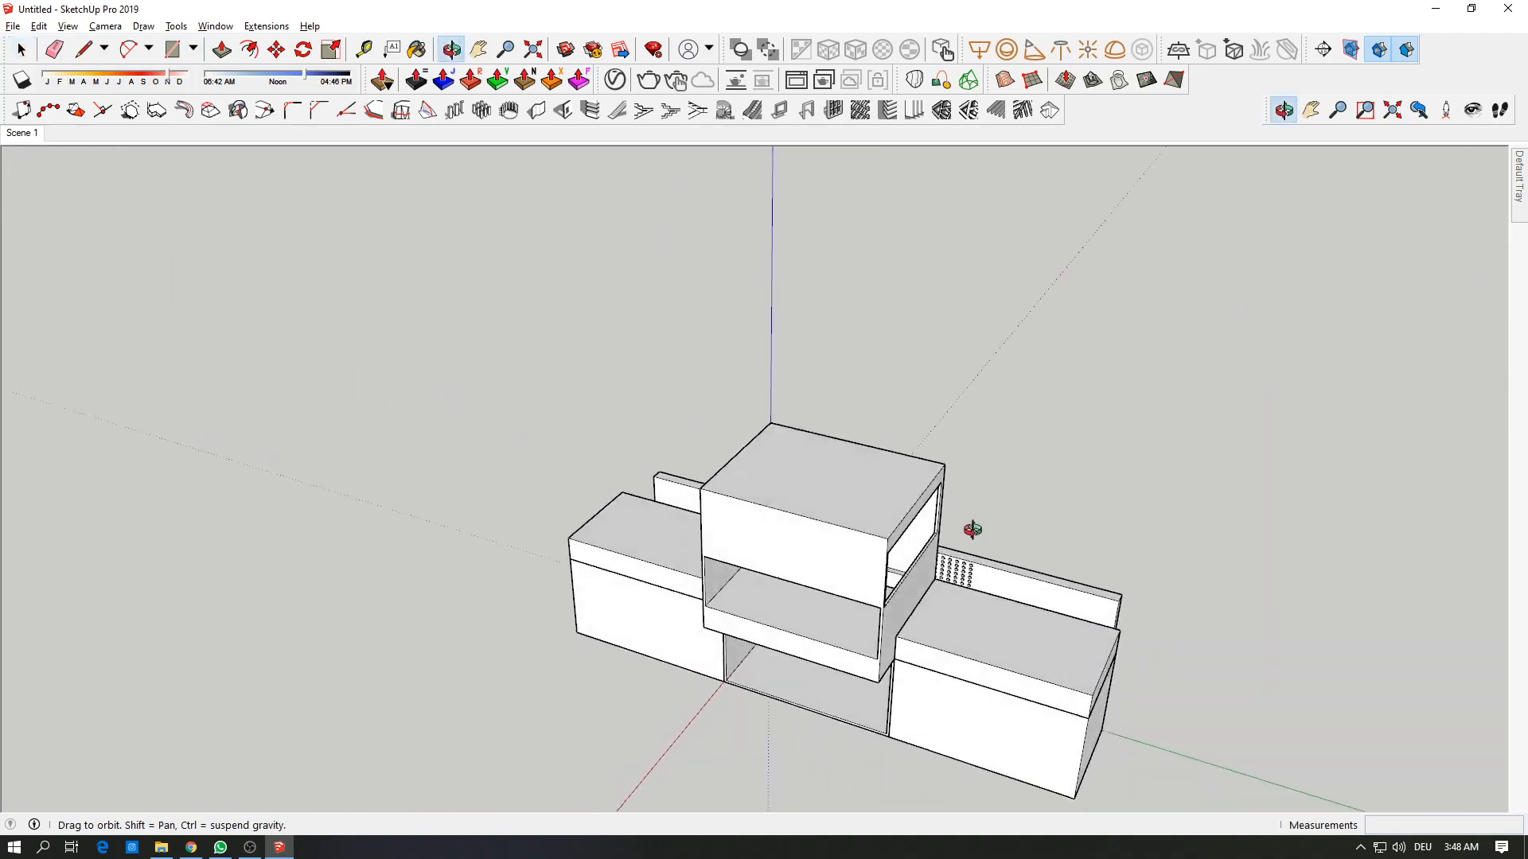
scroll(893, 581, up, 4)
middle_drag(893, 582, 580, 491)
scroll(564, 576, up, 3)
key(r)
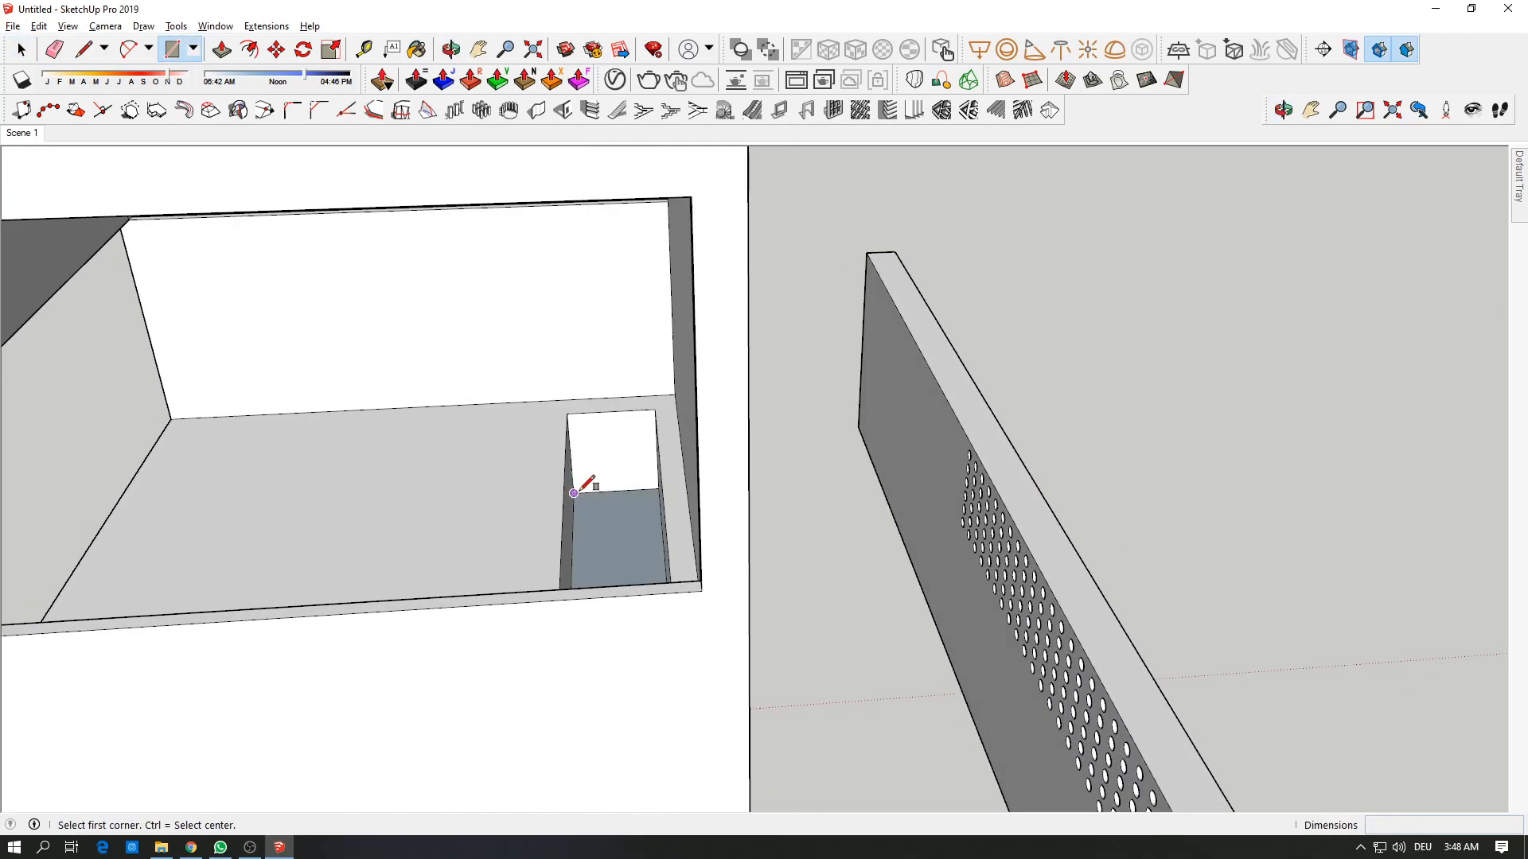
middle_drag(615, 544, 368, 661)
key(space)
double_click(891, 622)
scroll(915, 573, up, 3)
middle_drag(892, 605, 722, 470)
scroll(709, 497, up, 2)
click(722, 471)
click(681, 474)
click(761, 526)
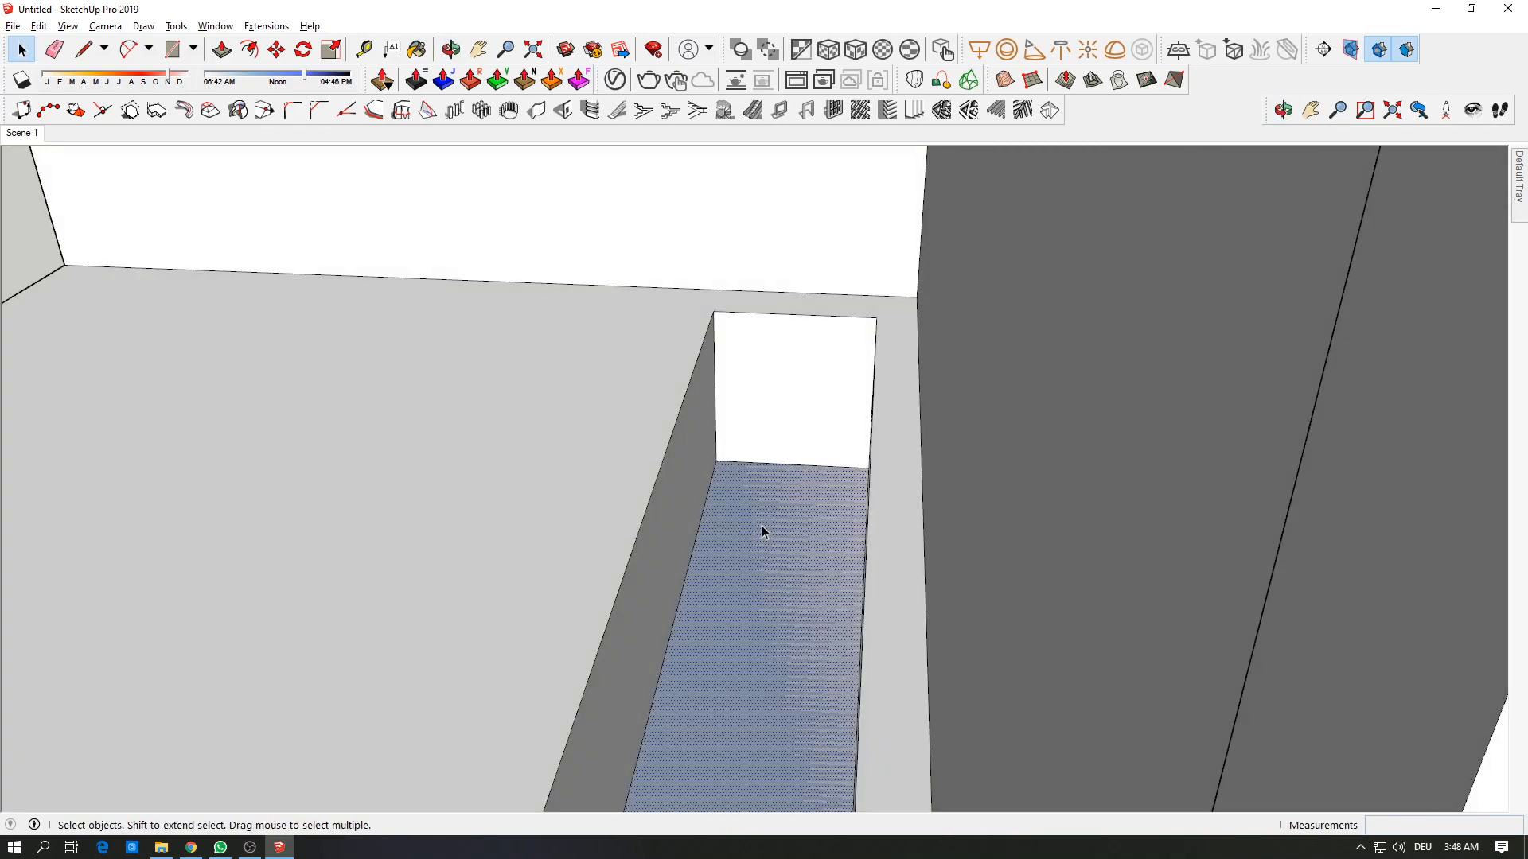
key(Delete)
Step: Inside the middle box's group, draw a rectangle about 620 by 86 cm over its ceiling within the stairwell opening and select the face
double_click(557, 466)
click(752, 542)
mouse_move(752, 543)
middle_down()
mouse_move(818, 467)
mouse_move(1249, 297)
mouse_move(1244, 454)
mouse_move(850, 634)
mouse_move(781, 624)
middle_up()
key(r)
middle_drag(880, 471, 853, 332)
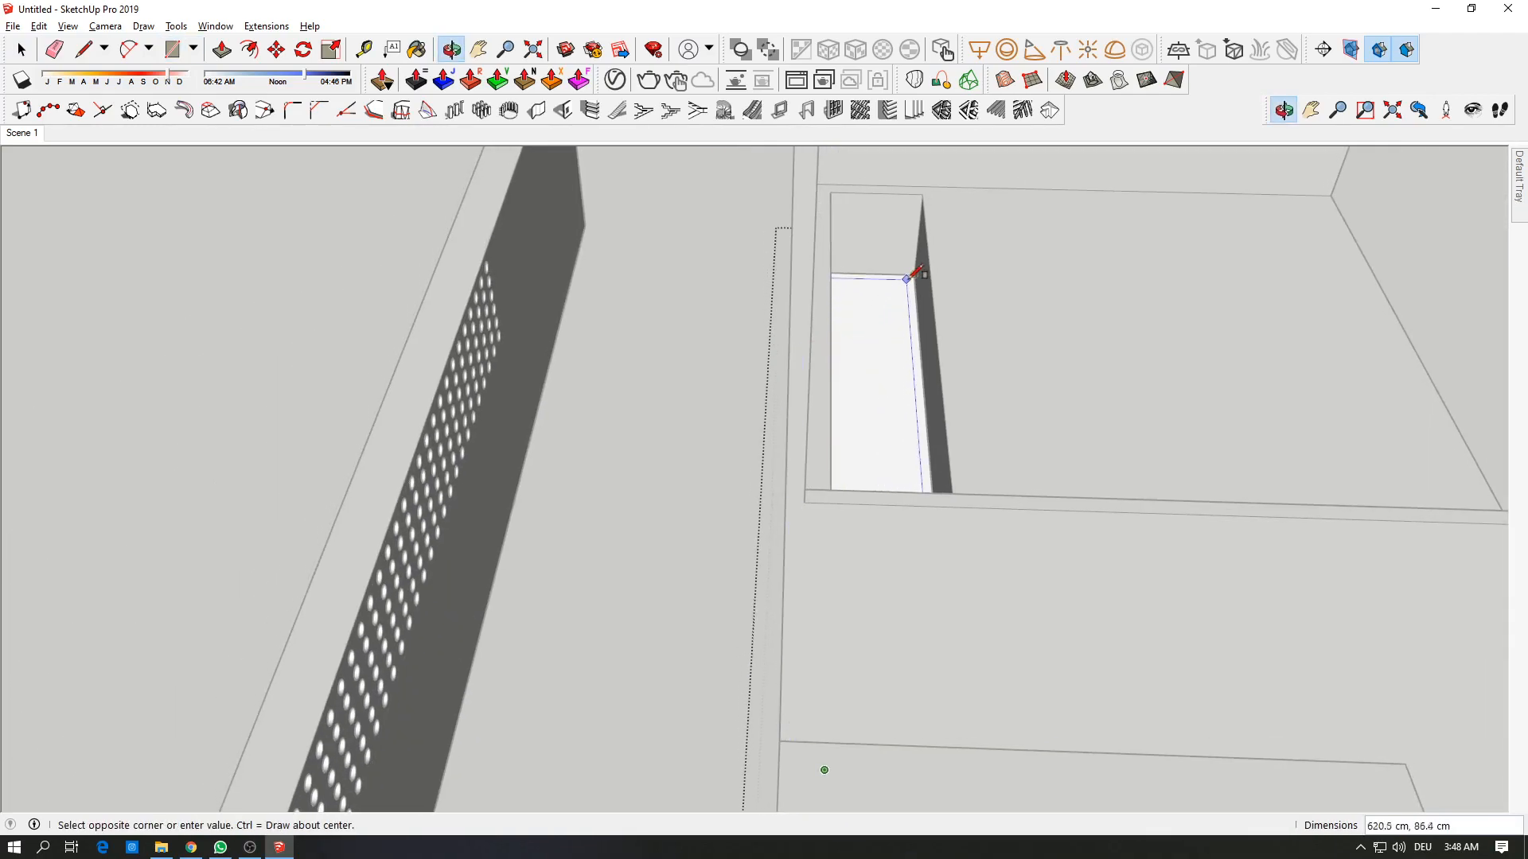
click(886, 318)
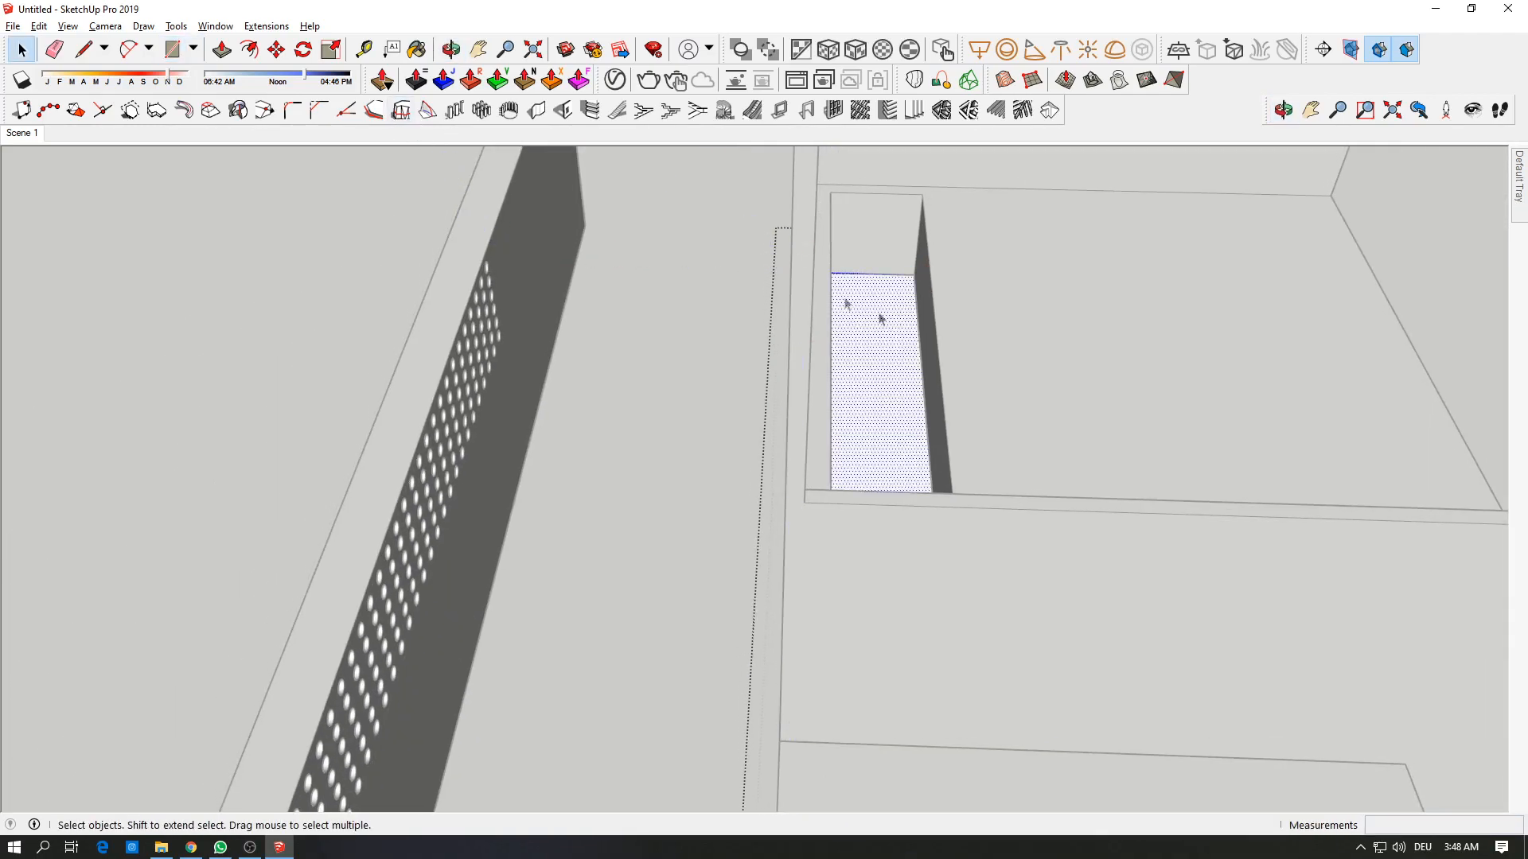
Step: Push the rectangle 10 cm through the middle box's ceiling to complete the stairwell opening, and leave the group
middle_drag(853, 340, 601, 613)
middle_drag(717, 608, 526, 474)
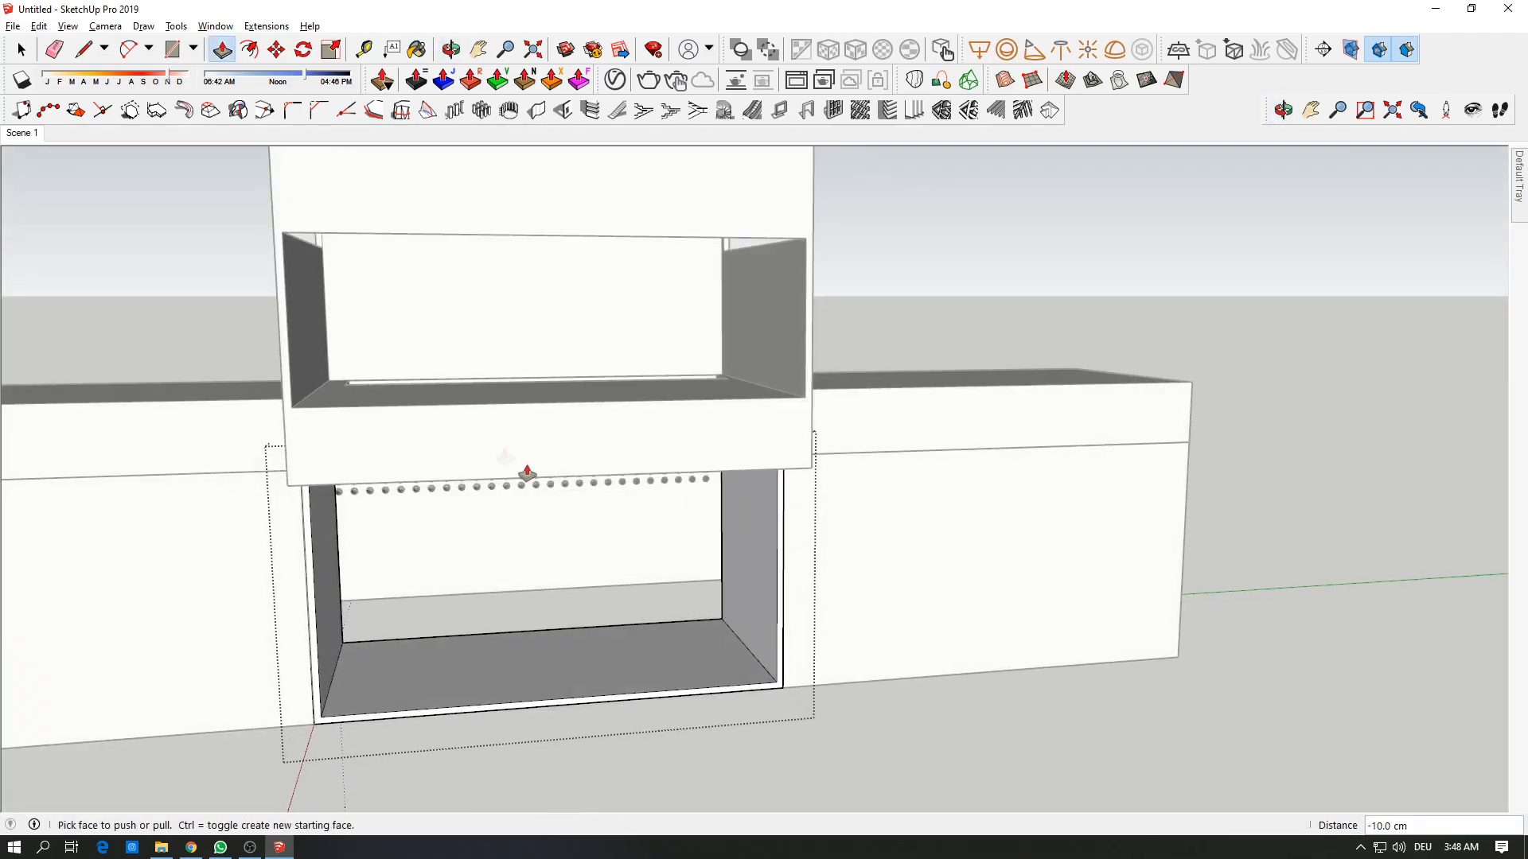
key(space)
click(1224, 401)
Step: Recall the saved Scene 1 view and frame the whole front facade of the house
middle_drag(1108, 397, 884, 498)
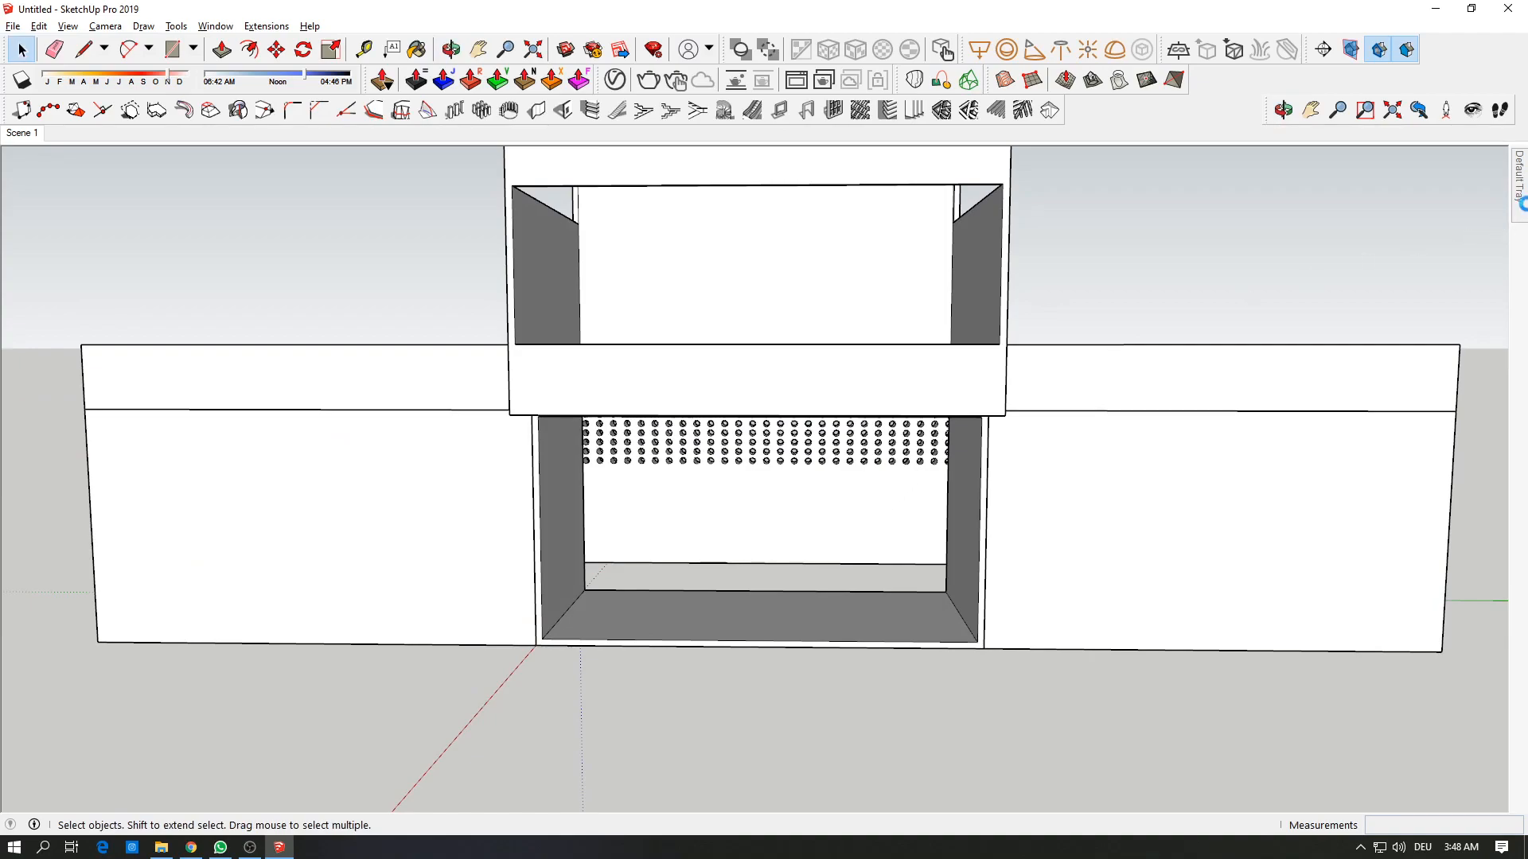
mouse_move(1520, 199)
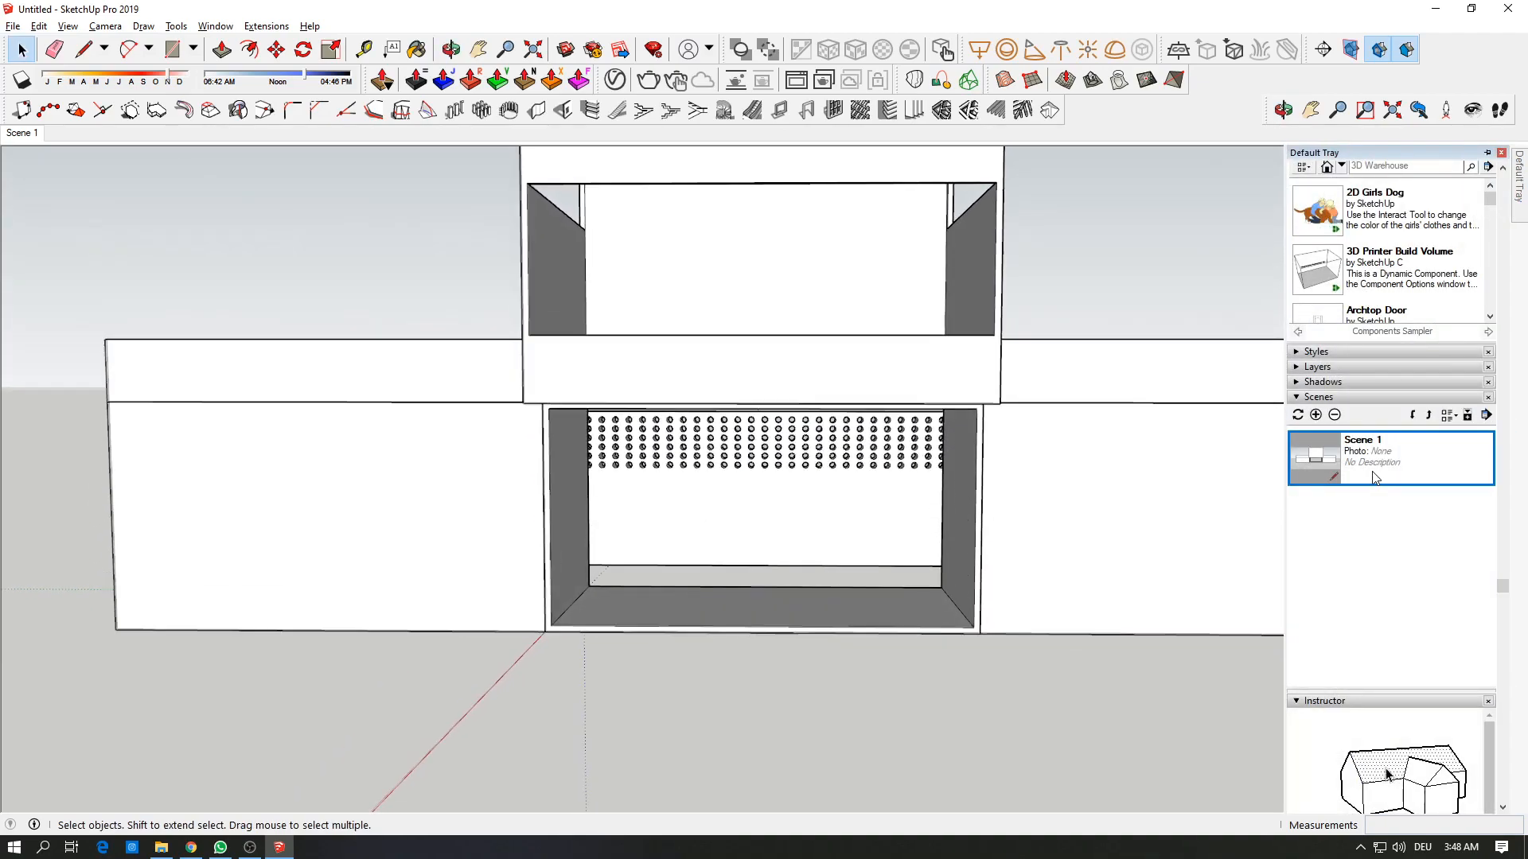
middle_drag(788, 275, 318, 398)
mouse_move(1523, 226)
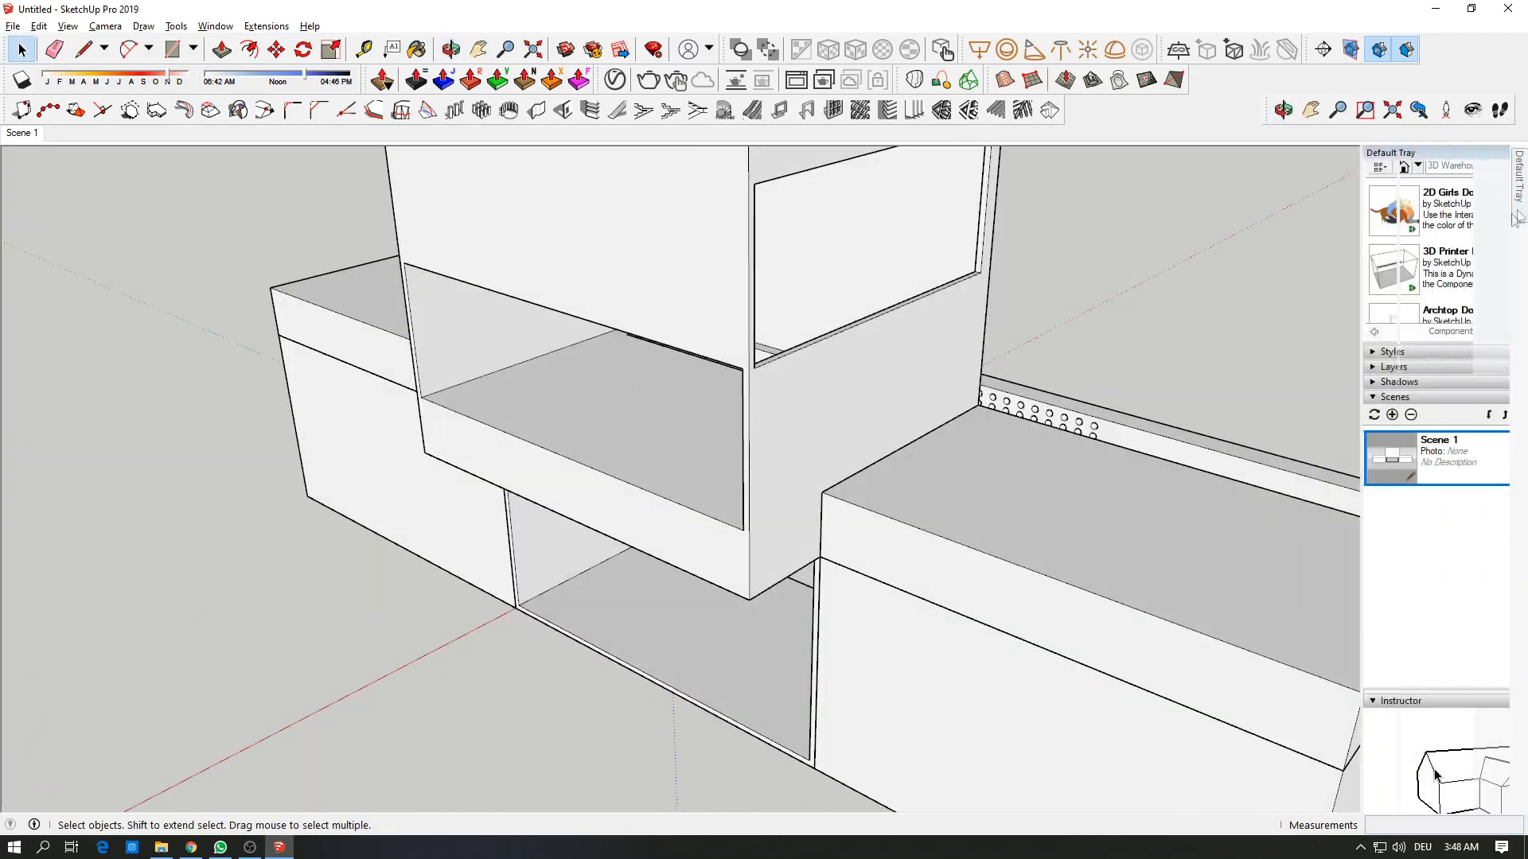
double_click(1362, 453)
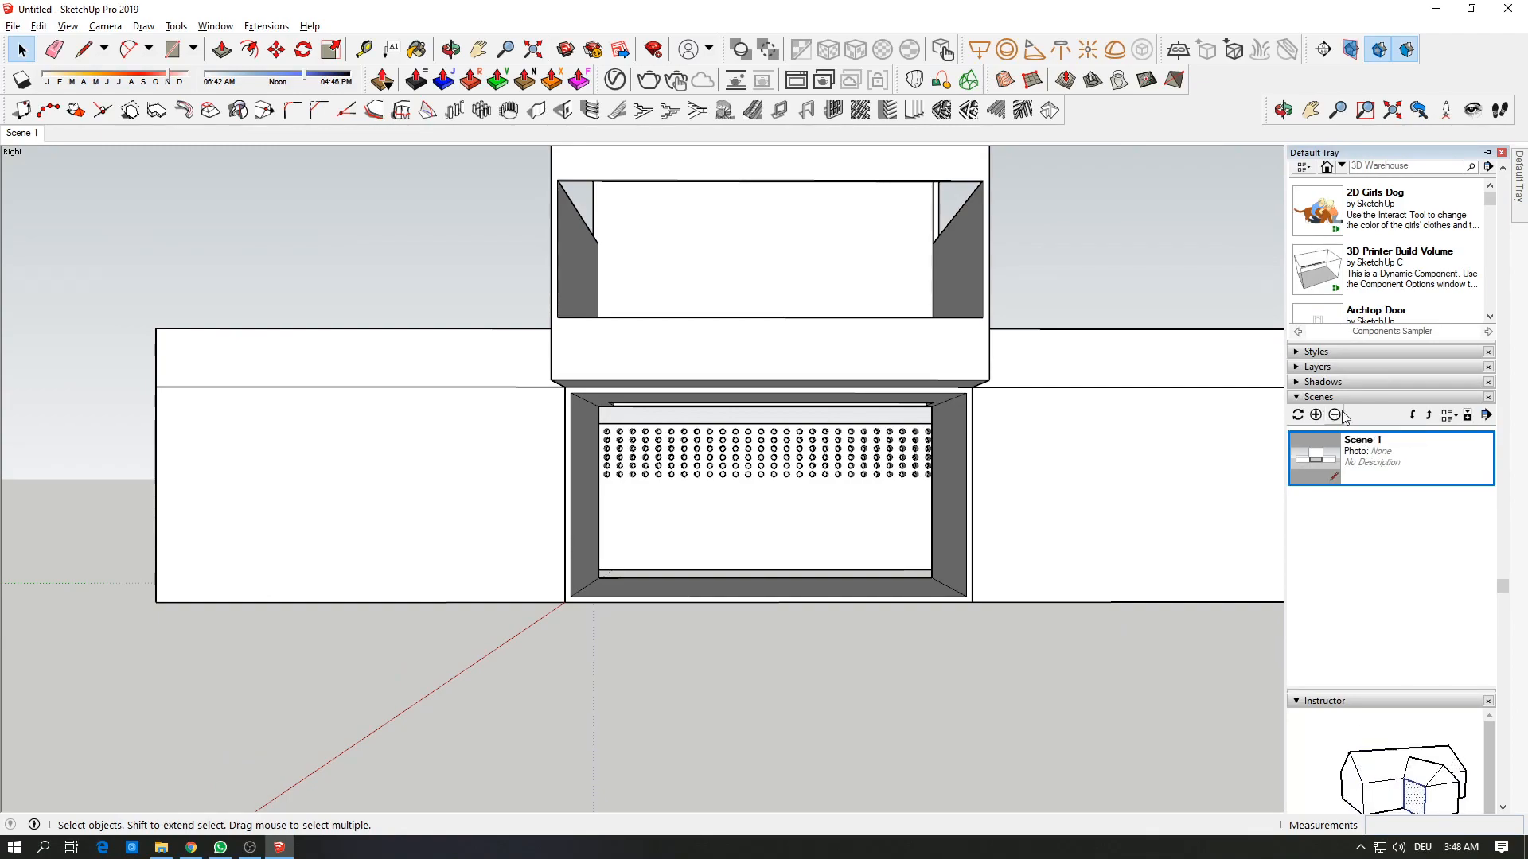
scroll(1126, 374, up, 3)
scroll(635, 359, down, 1)
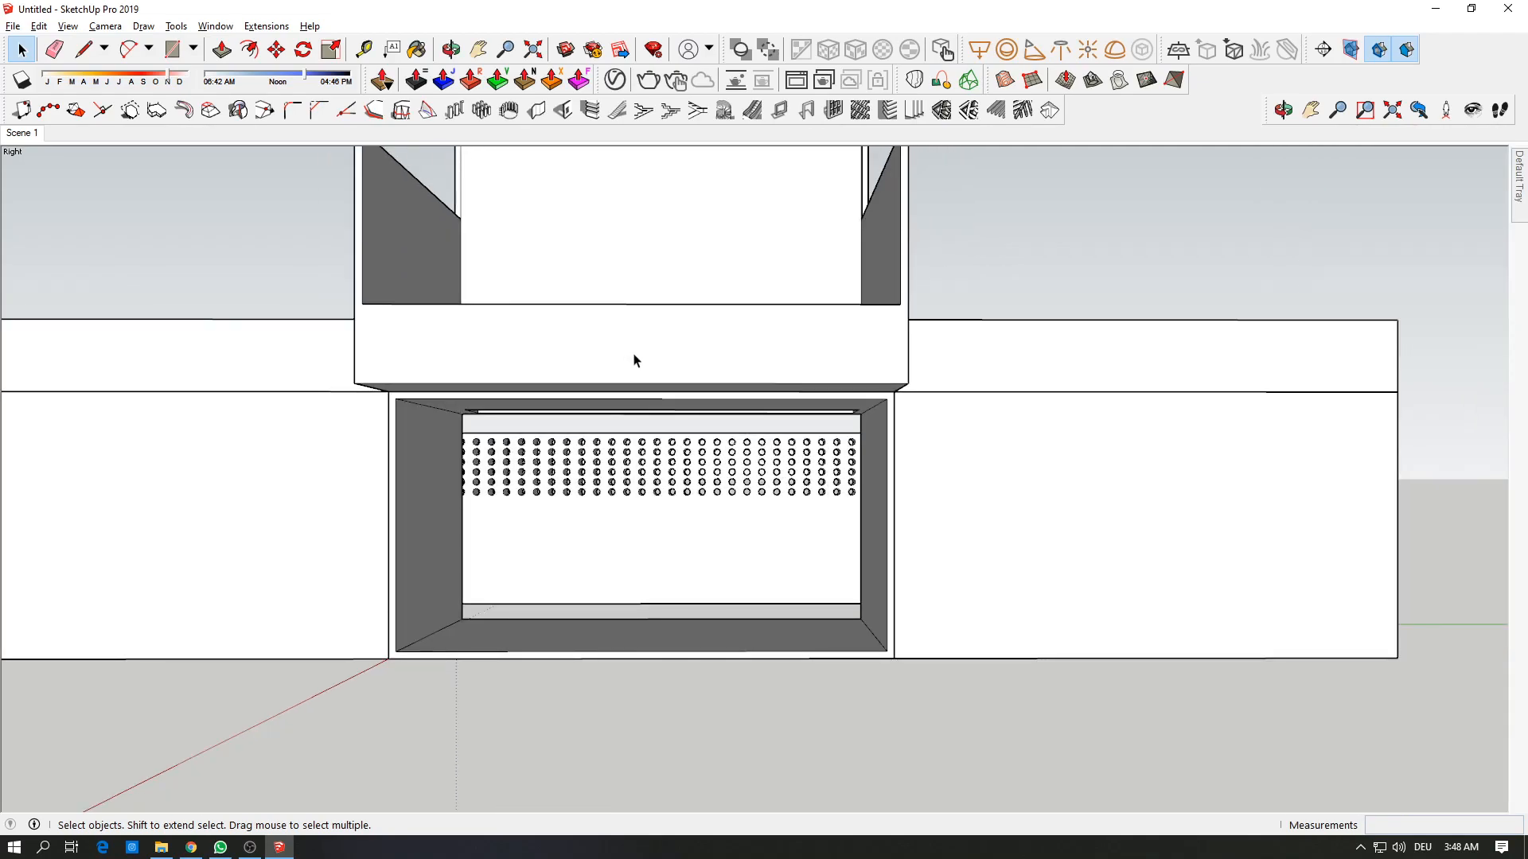
middle_drag(635, 360, 738, 521)
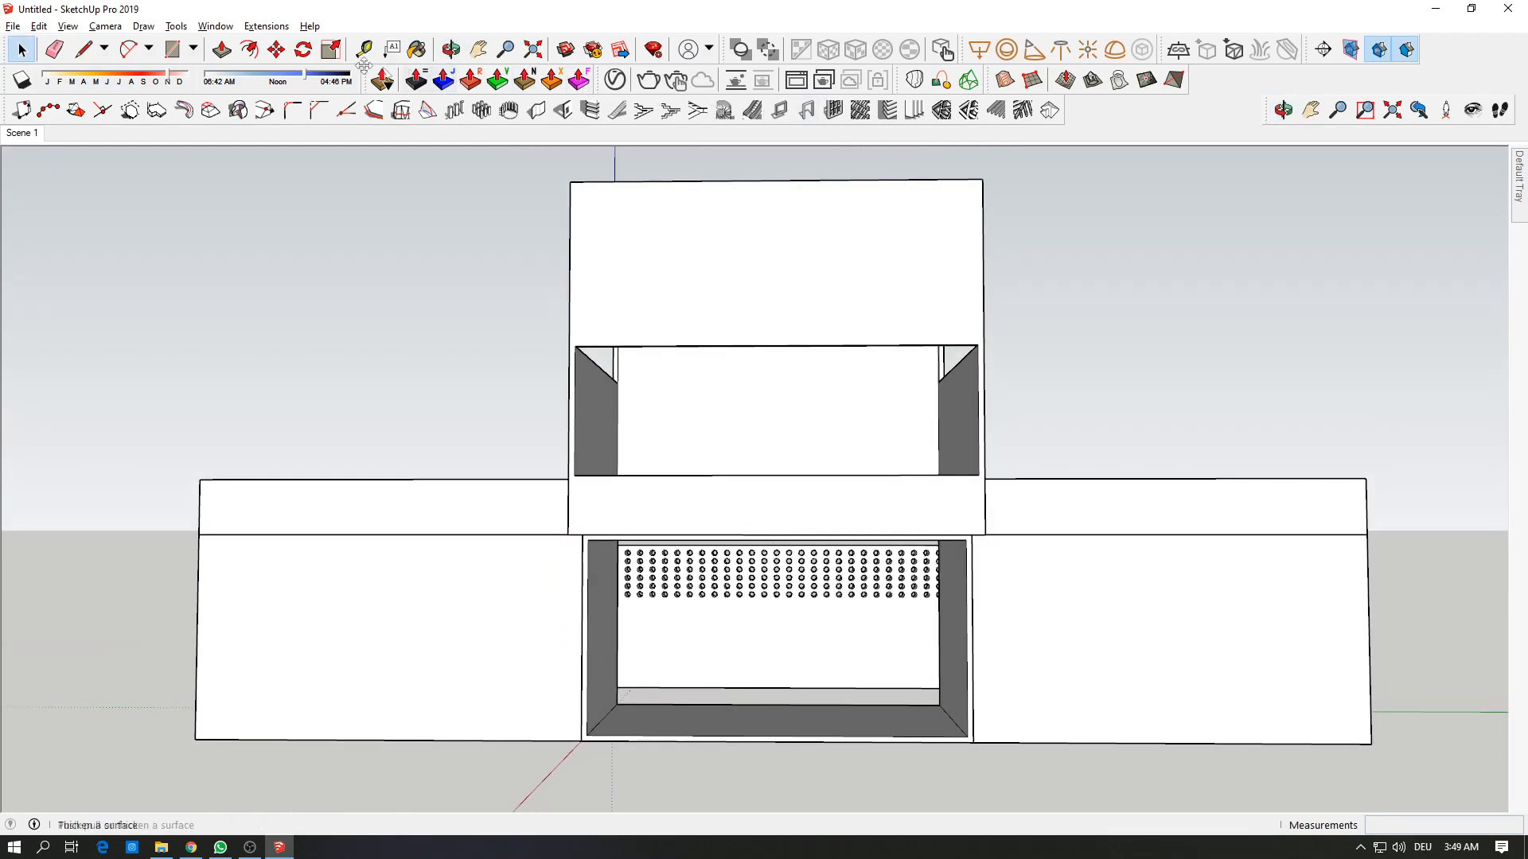
Step: Turn on shadows and try several dates and times of day, finishing with a September date in the late afternoon
click(23, 80)
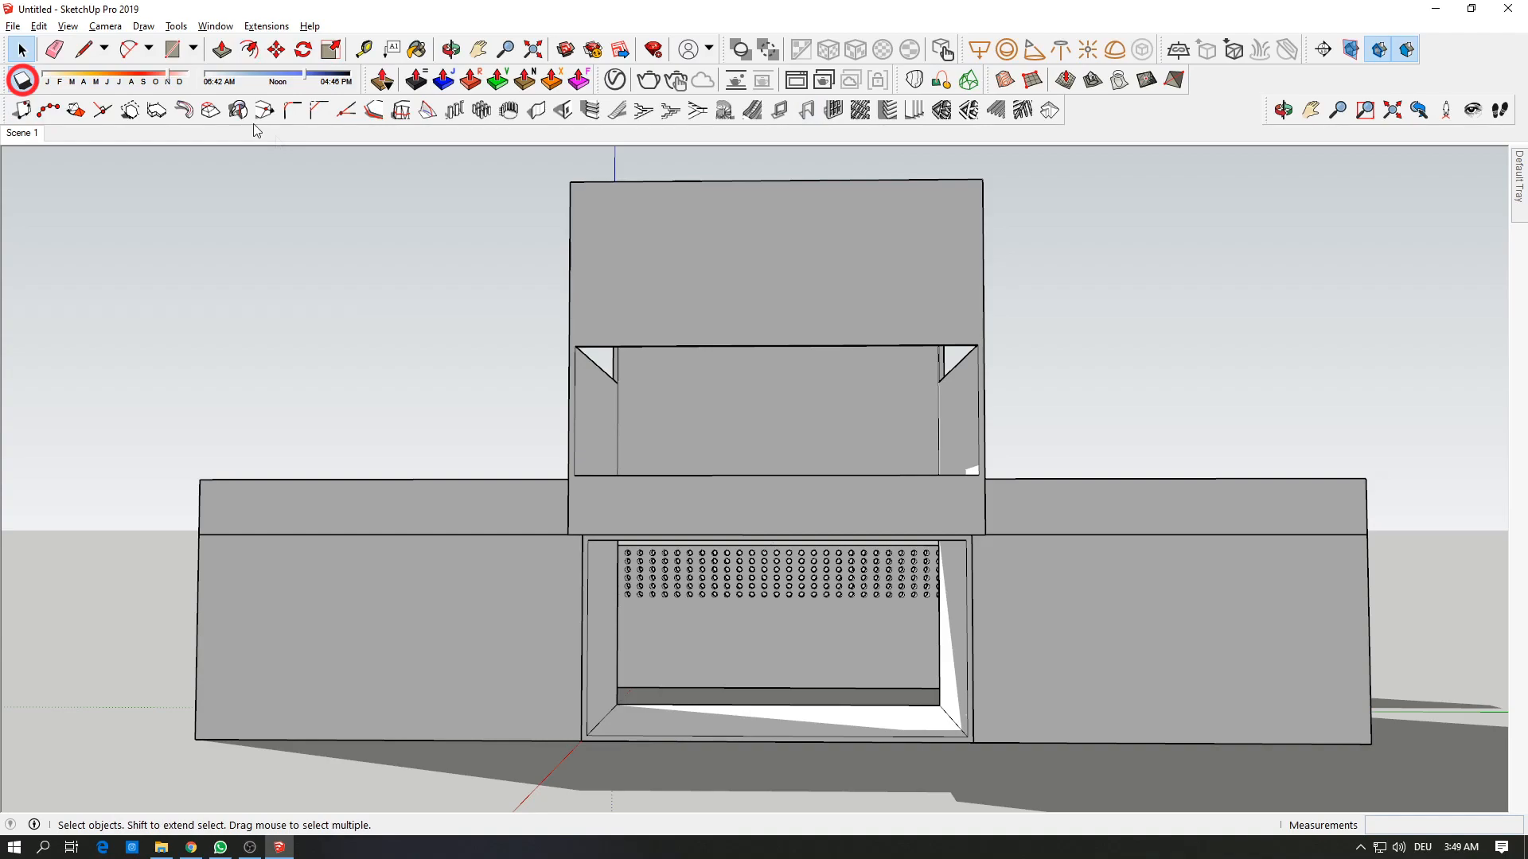
click(265, 84)
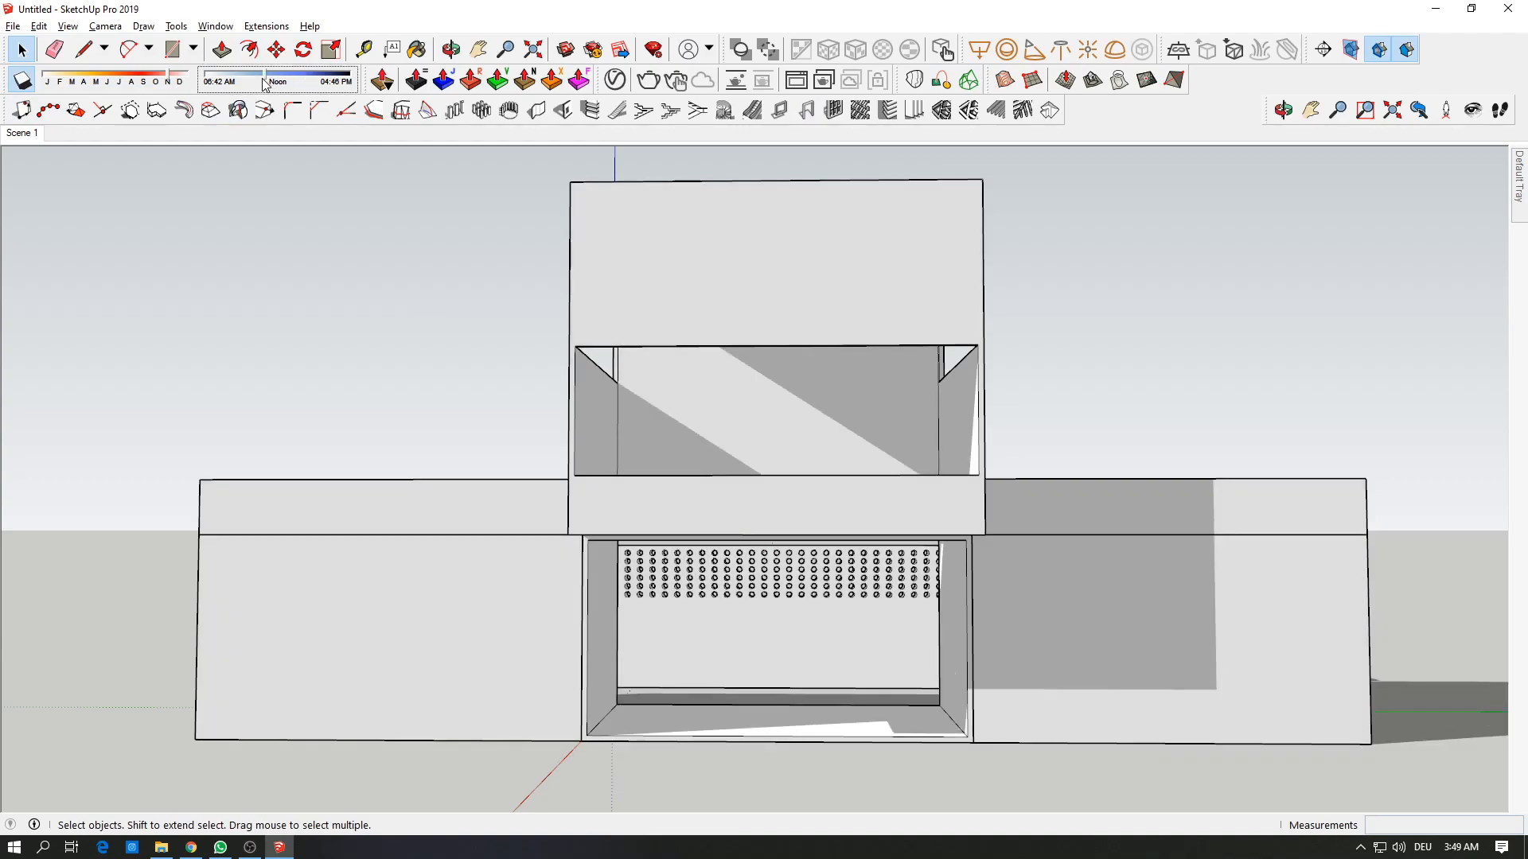
click(382, 80)
click(751, 226)
drag(135, 82, 77, 83)
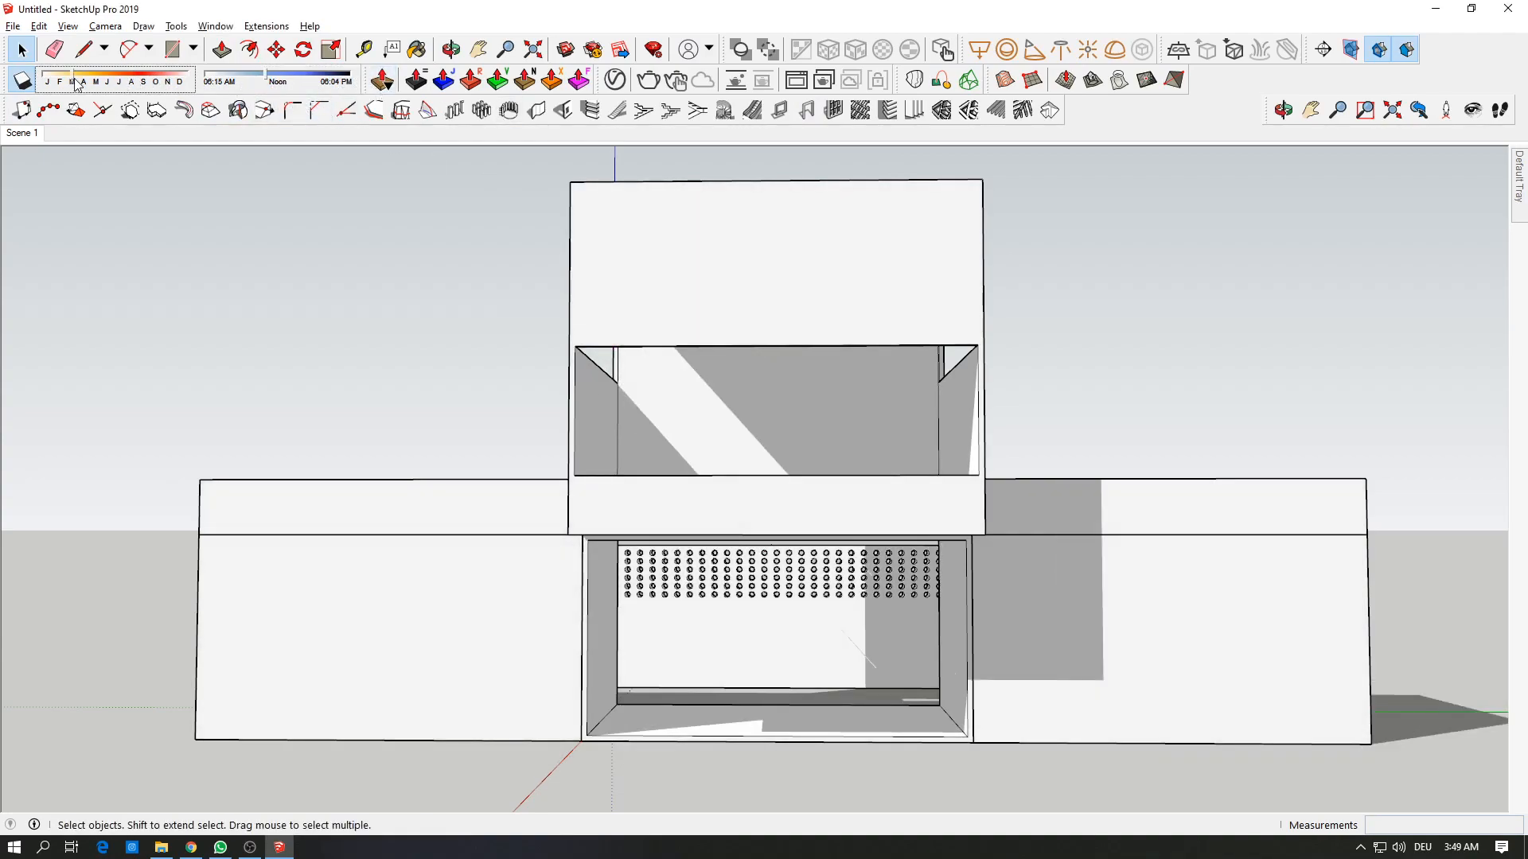
click(173, 78)
click(66, 77)
click(146, 76)
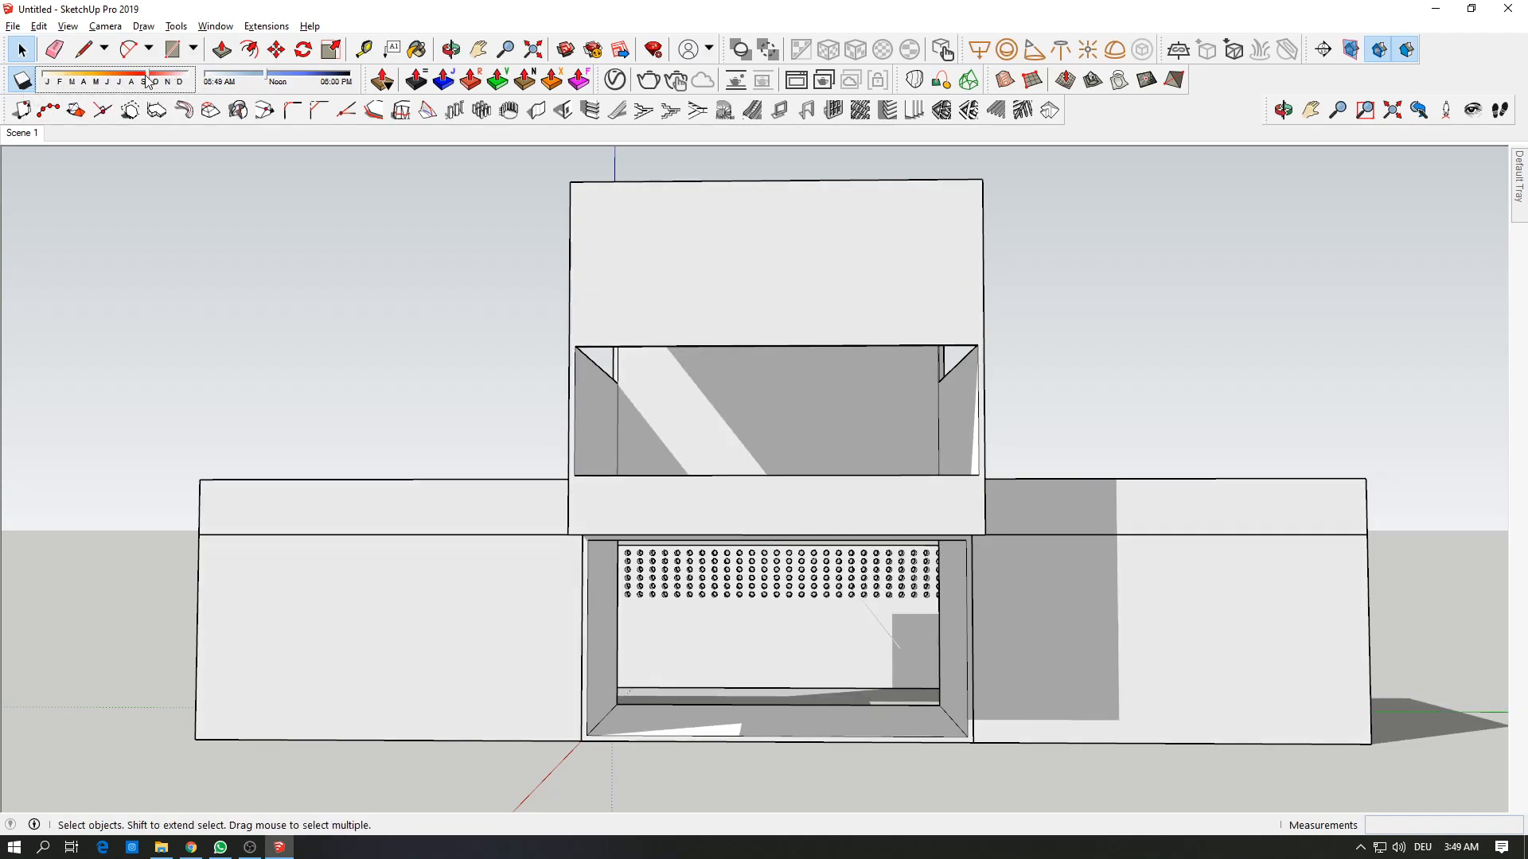
click(330, 82)
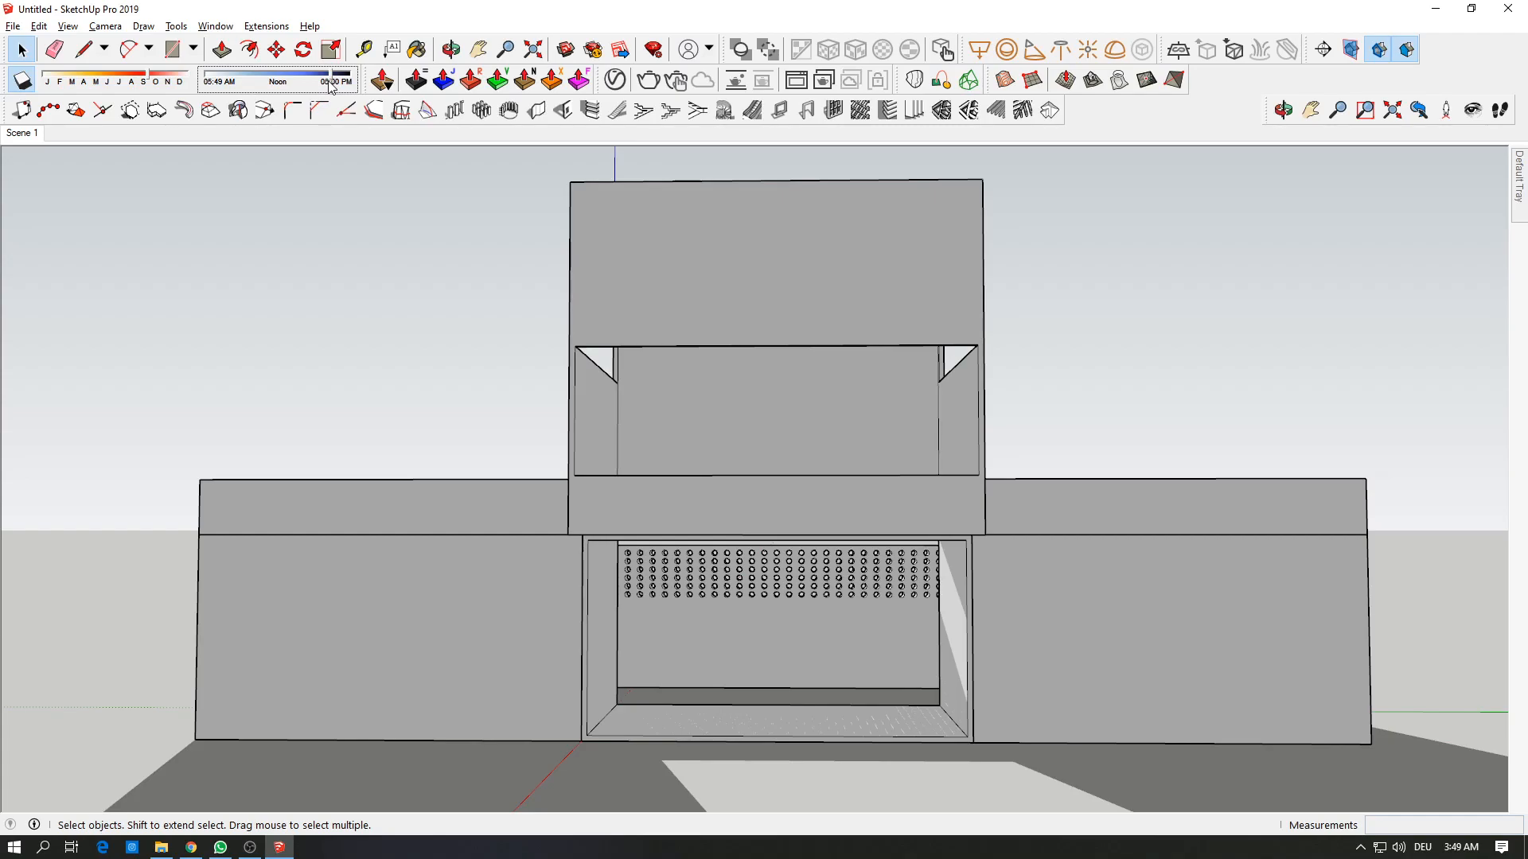
Step: Set the shadow date to around June–July and the time to early evening, checking the light inside the middle box
middle_drag(870, 660, 968, 767)
scroll(875, 740, up, 6)
scroll(603, 562, down, 5)
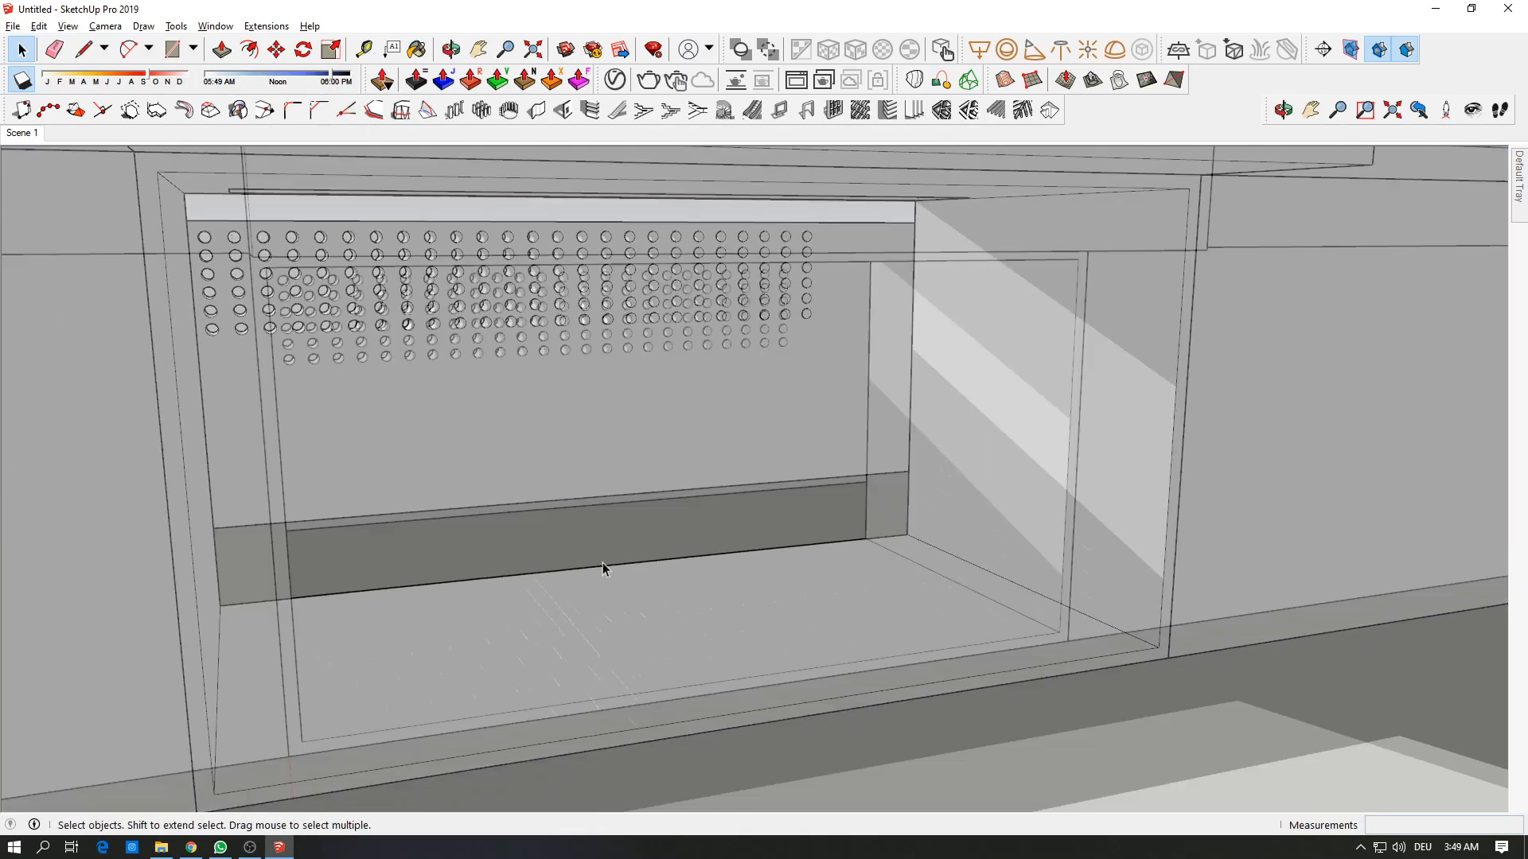
click(336, 80)
drag(336, 80, 280, 83)
middle_drag(442, 220, 415, 374)
scroll(416, 368, down, 1)
drag(282, 75, 117, 80)
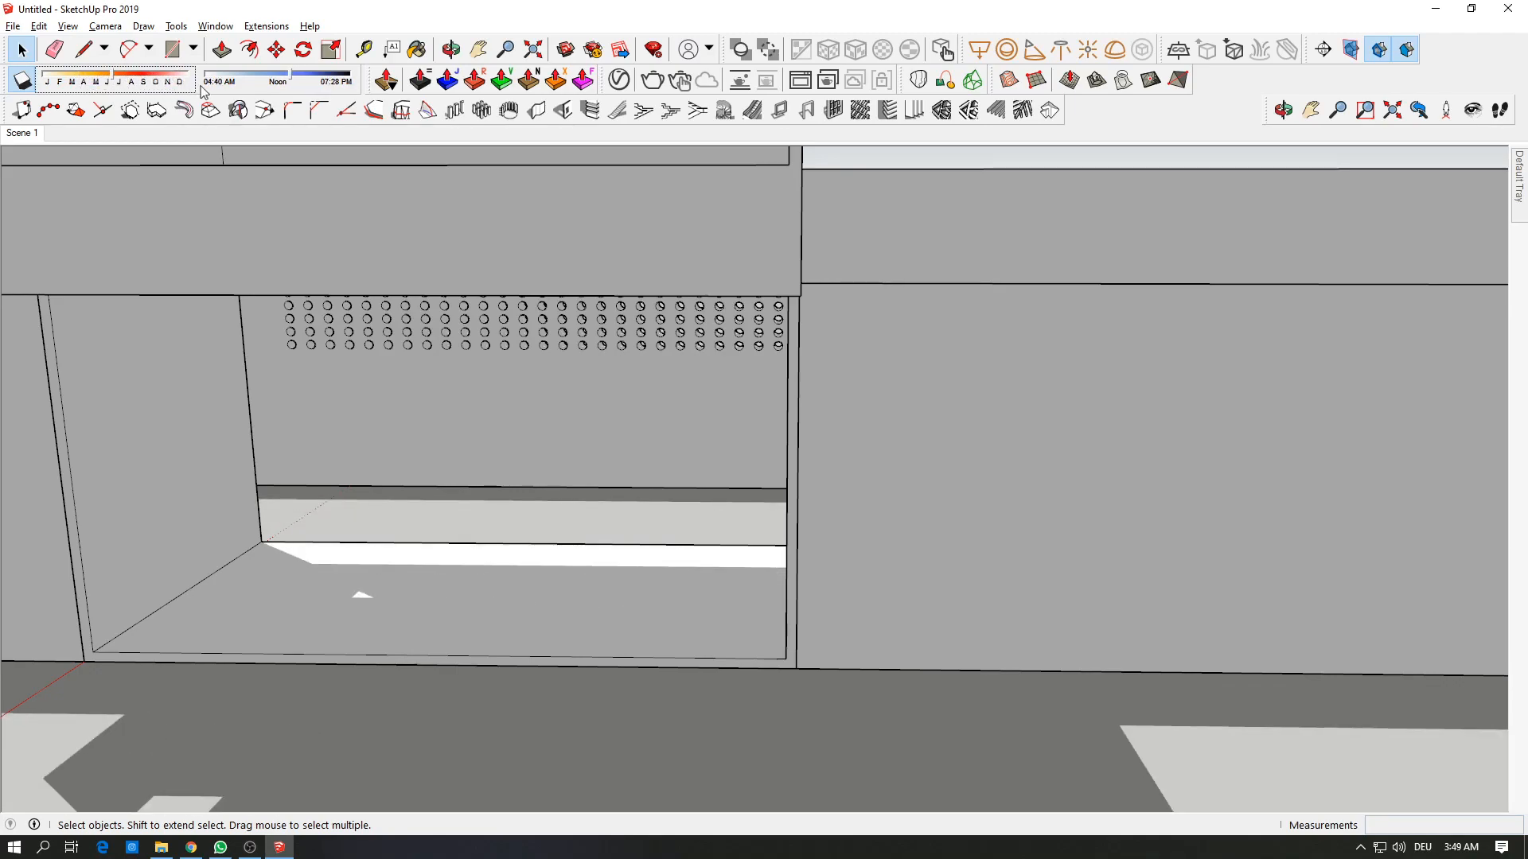
drag(270, 77, 332, 87)
middle_drag(444, 276, 434, 199)
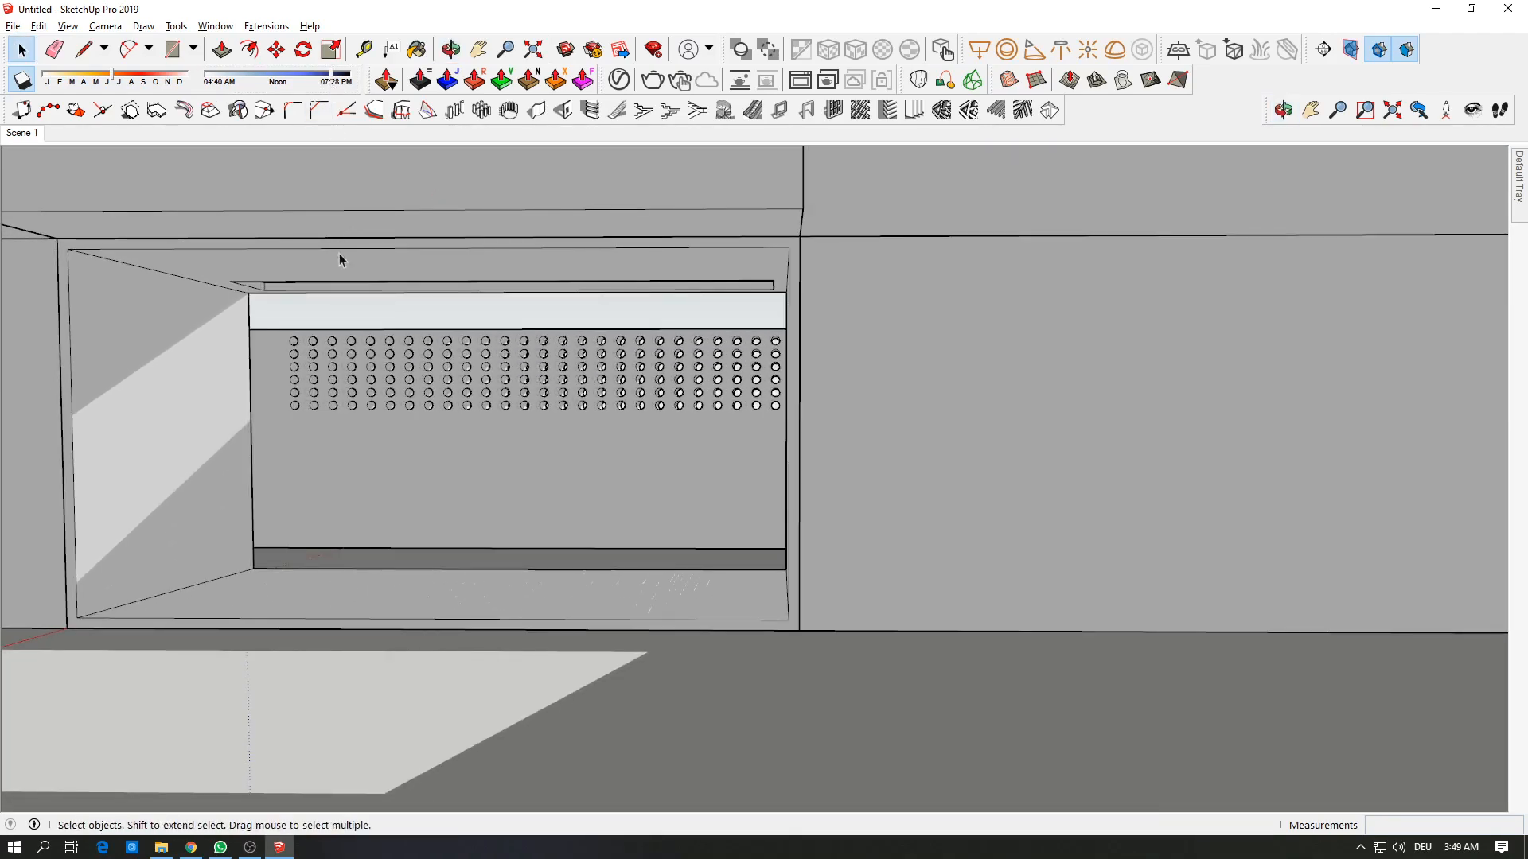
Step: Frame the house head-on from the front and switch the camera to two-point perspective
scroll(340, 250, down, 2)
shift+middle_drag(350, 317, 486, 415)
scroll(507, 462, up, 1)
scroll(510, 422, down, 6)
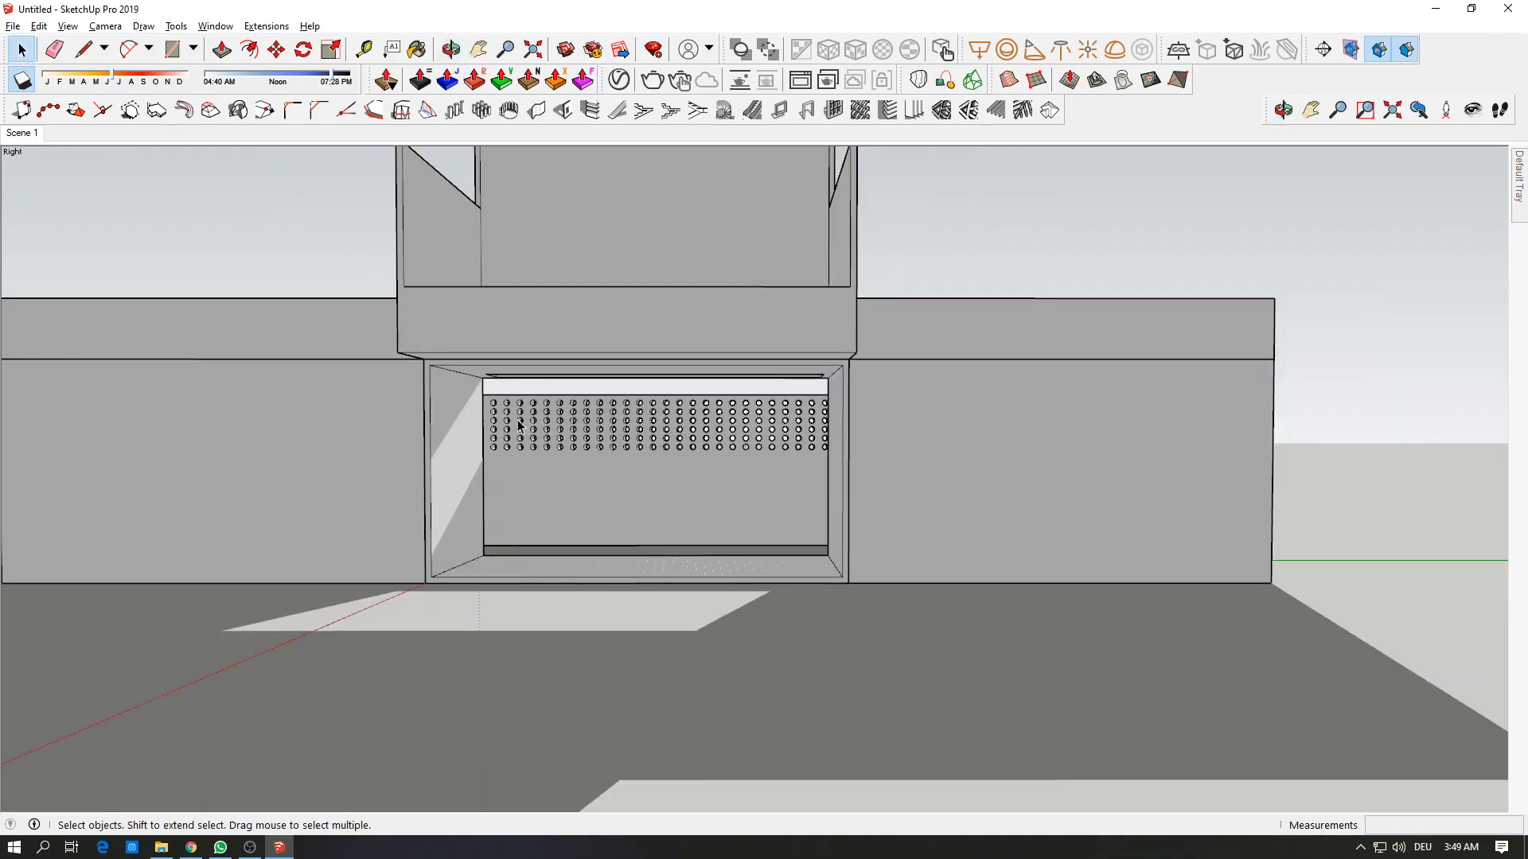
mouse_move(625, 468)
middle_down()
mouse_move(632, 446)
mouse_move(628, 509)
mouse_move(641, 503)
mouse_move(625, 487)
middle_up()
scroll(635, 498, up, 1)
click(105, 26)
click(127, 133)
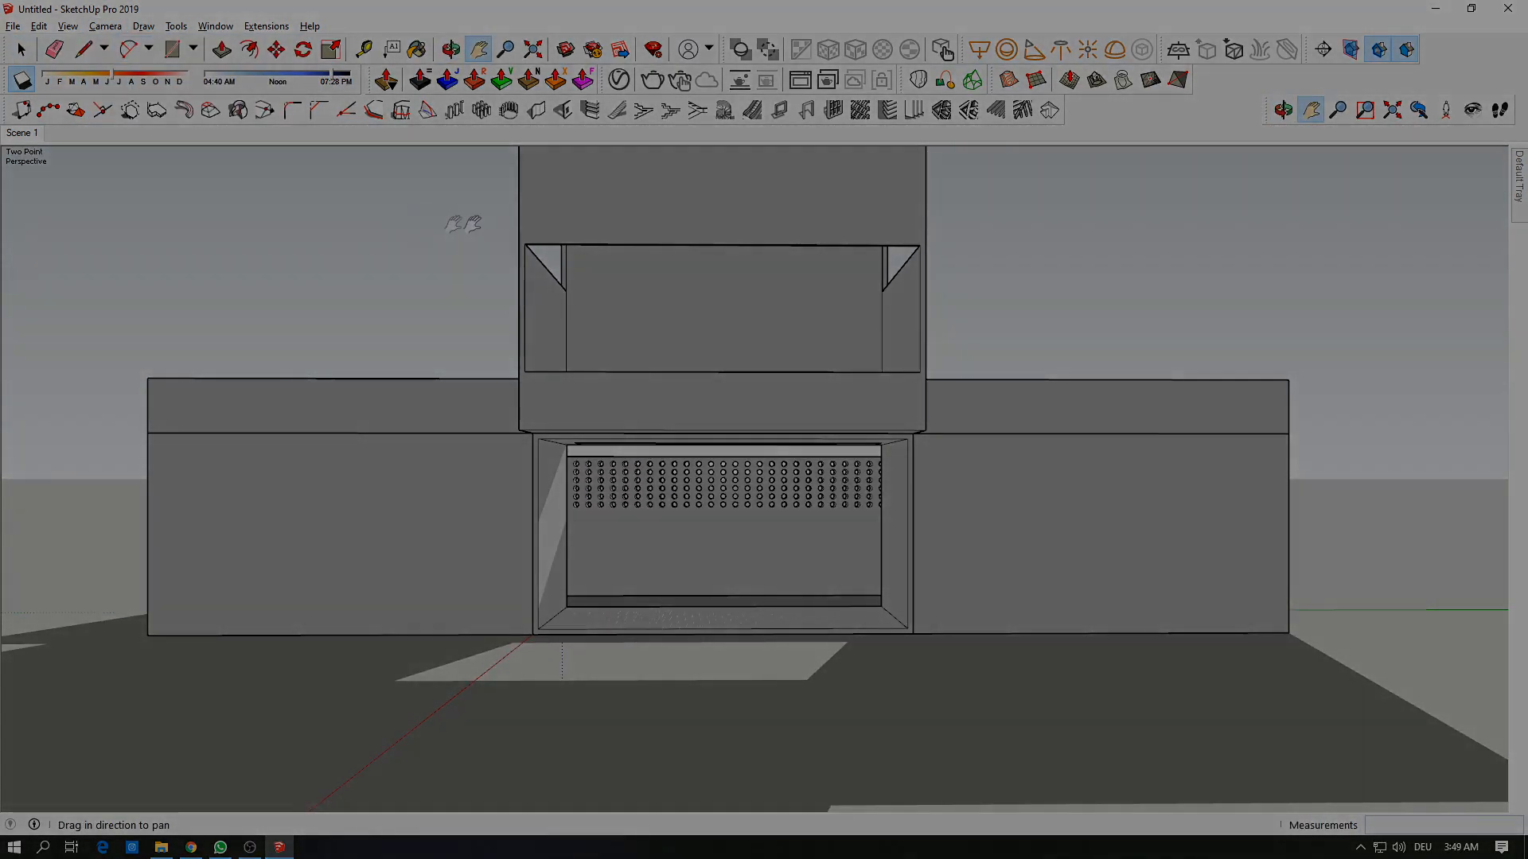